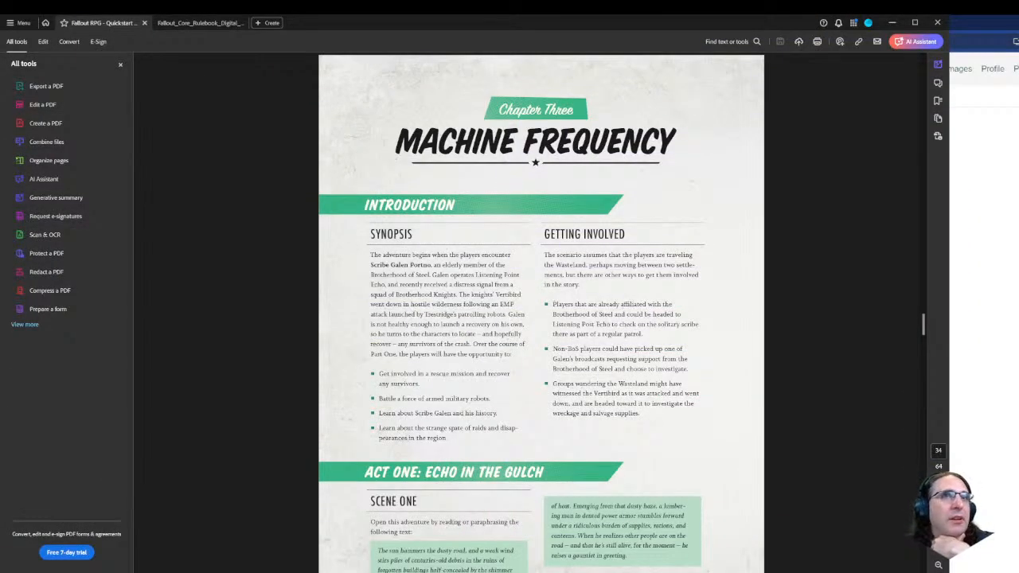
Look through the Fallout Quickstart PDF from the cover and credits through the Luck rules on pages 16 and 17
left_click_drag(923, 324, 927, 49)
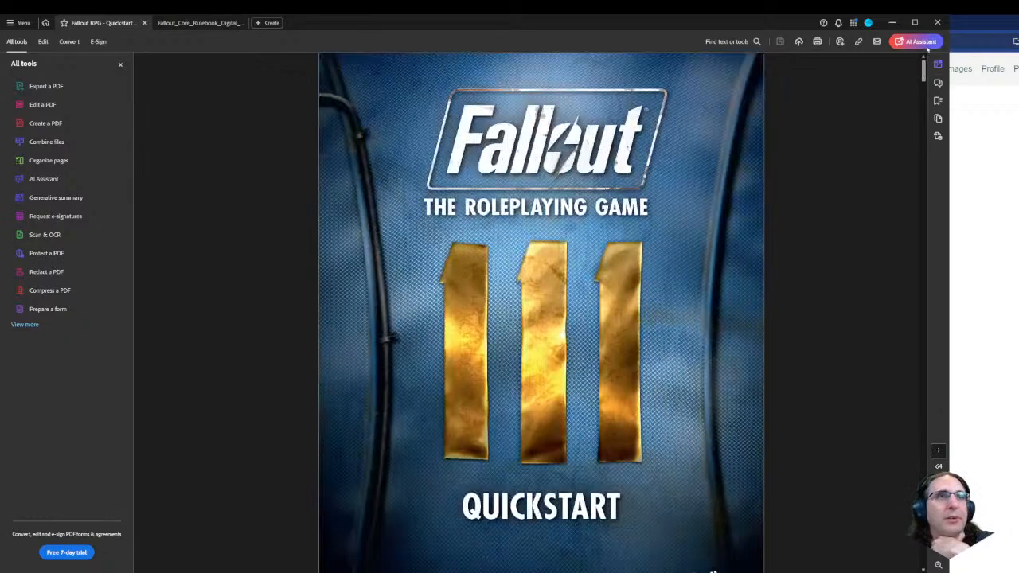
scroll(827, 250, "down", 3)
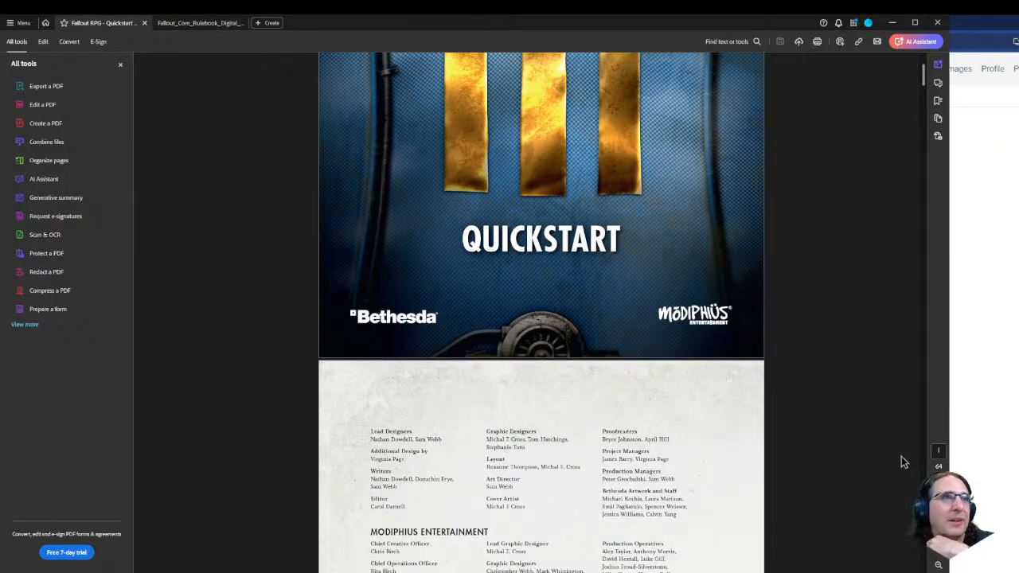
scroll(821, 358, "down", 2)
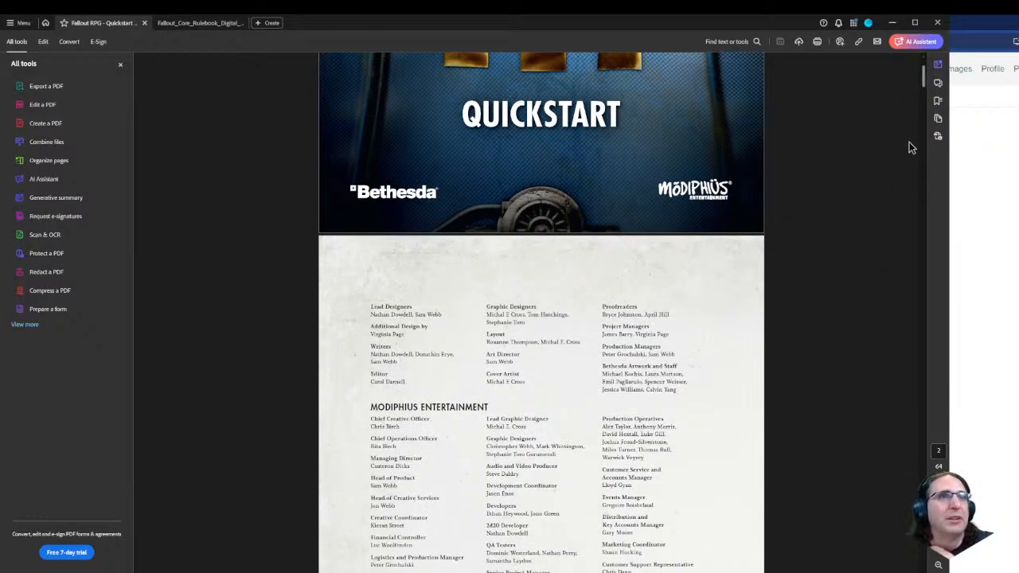
left_click_drag(925, 88, 923, 73)
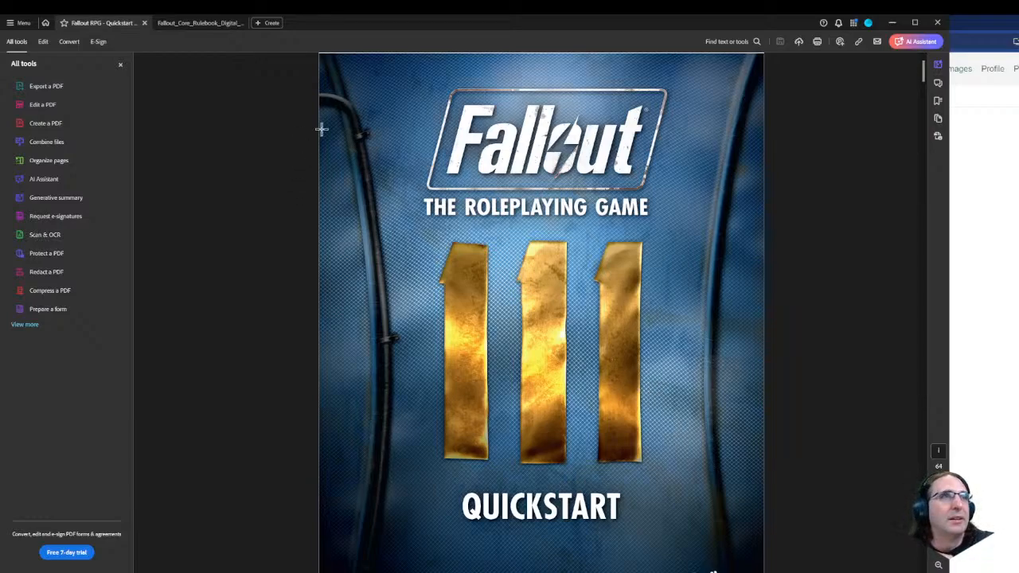
left_click(174, 24)
left_click(124, 26)
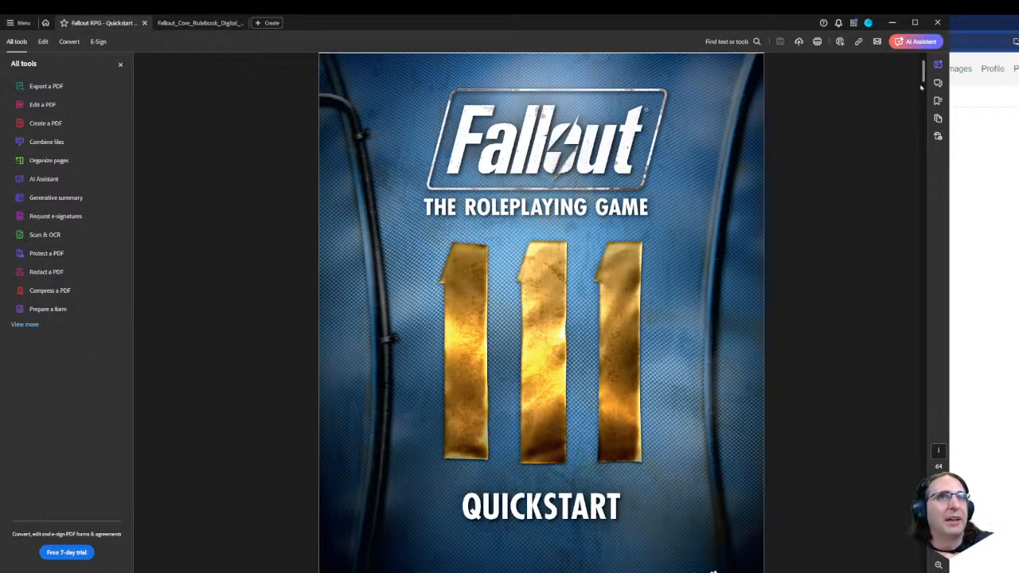
left_click_drag(923, 72, 940, 193)
scroll(859, 299, "down", 1)
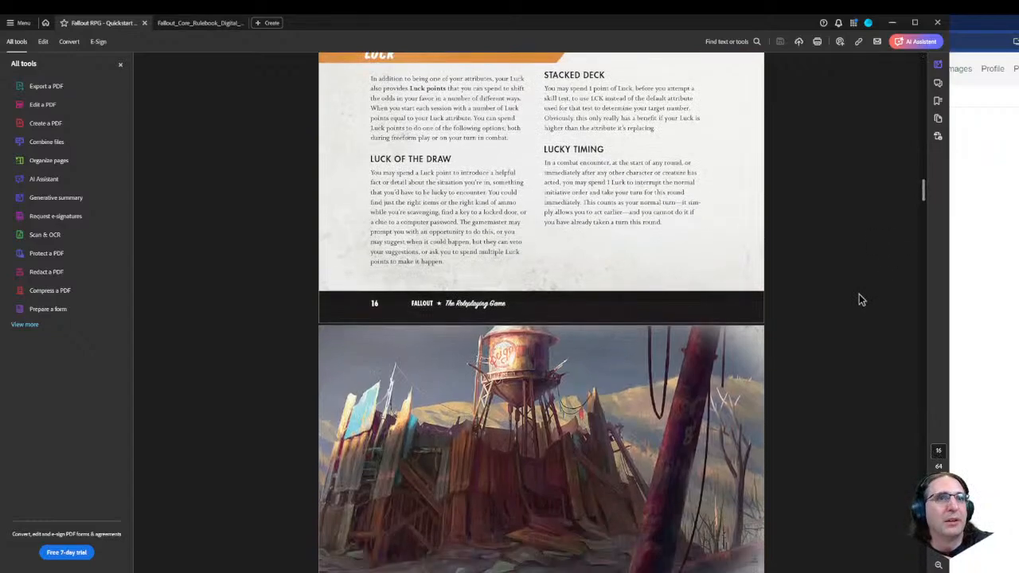
scroll(858, 295, "down", 1)
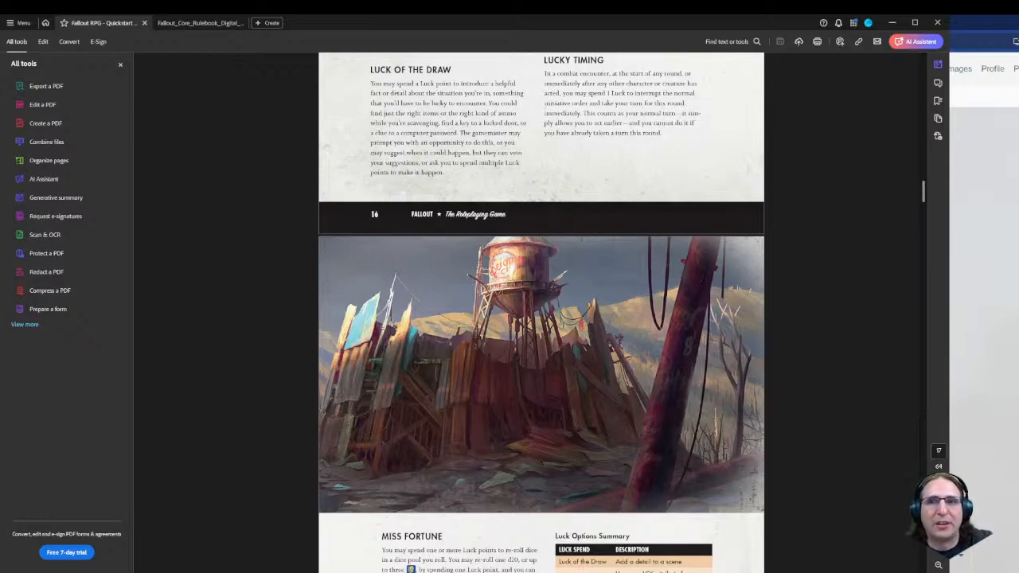
scroll(541, 312, "down", 3)
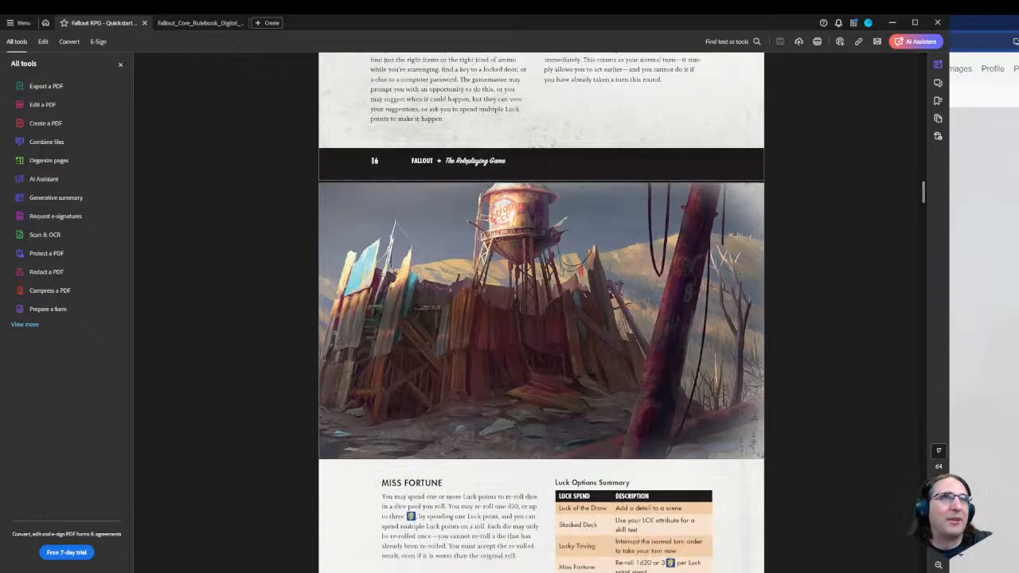
left_click_drag(923, 193, 913, 327)
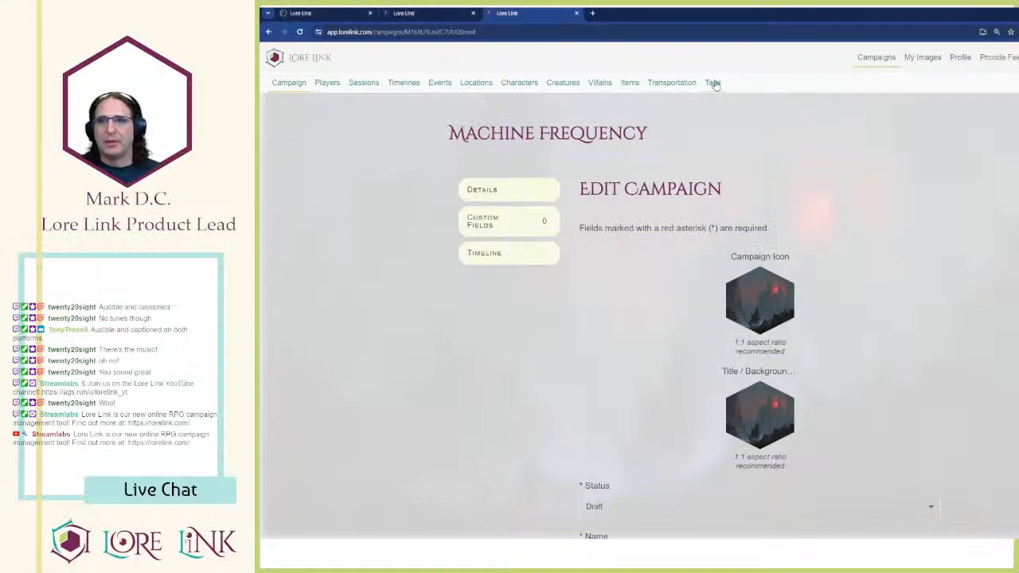
In Lore Link, start a new tag named Institute in the Machine Frequency campaign
left_click(712, 83)
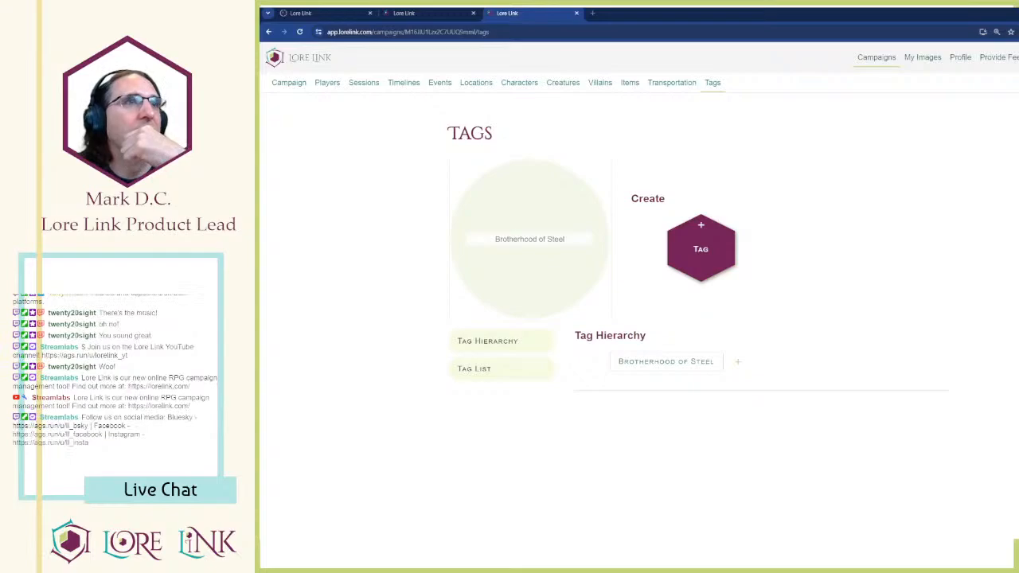
left_click(703, 230)
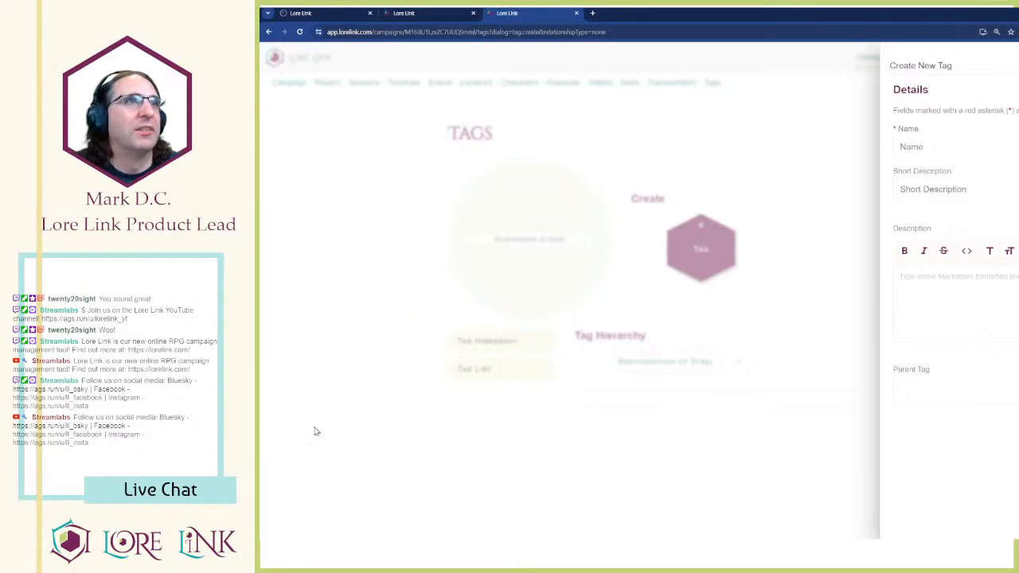
left_click(994, 146)
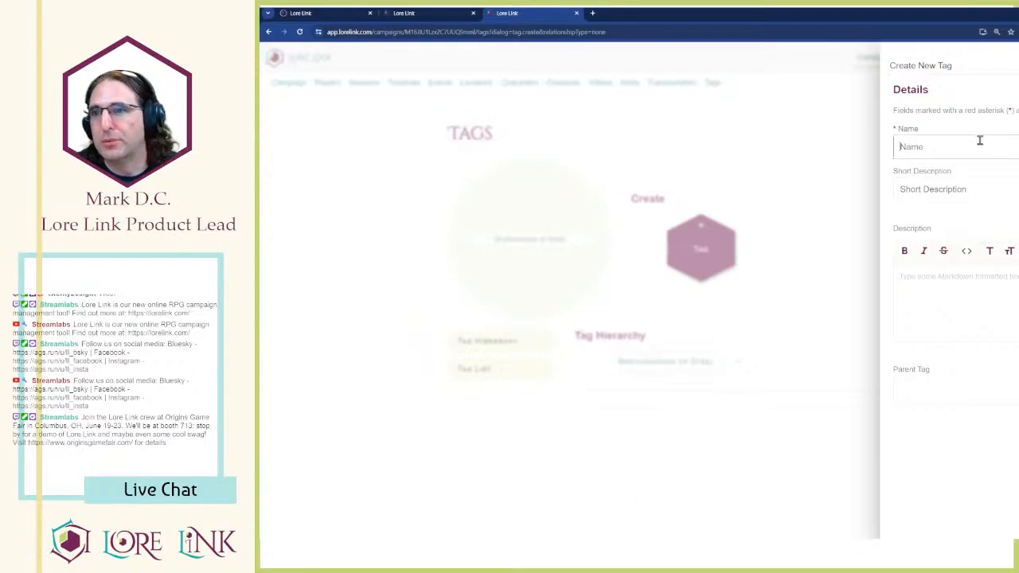
type("Insitutio")
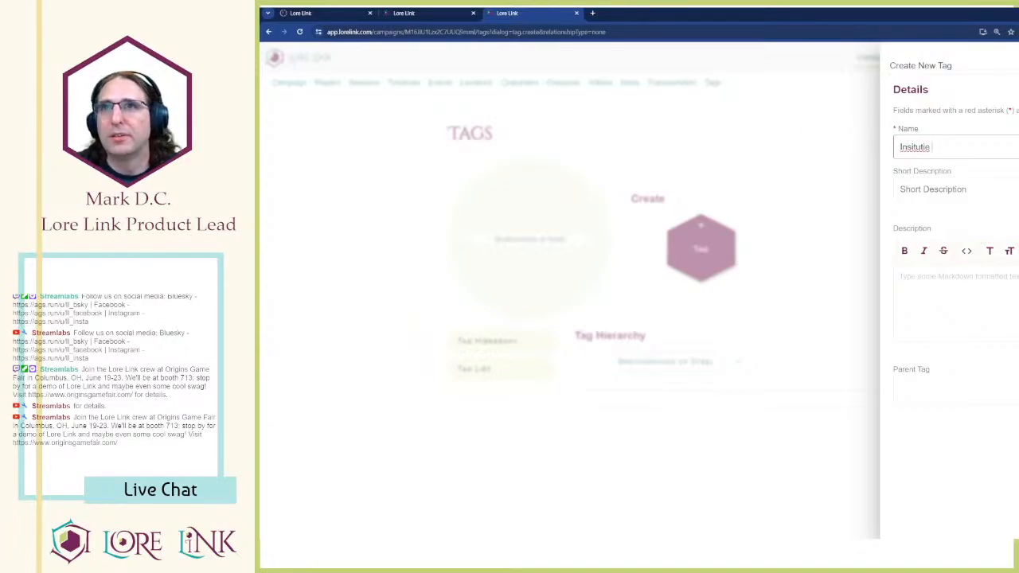
double_click(914, 148)
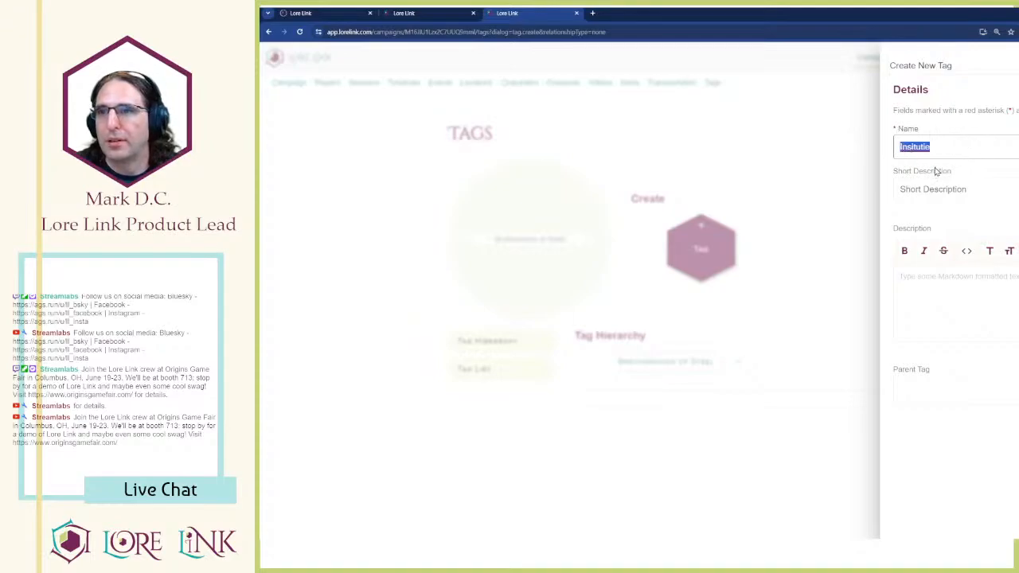
type("Institute")
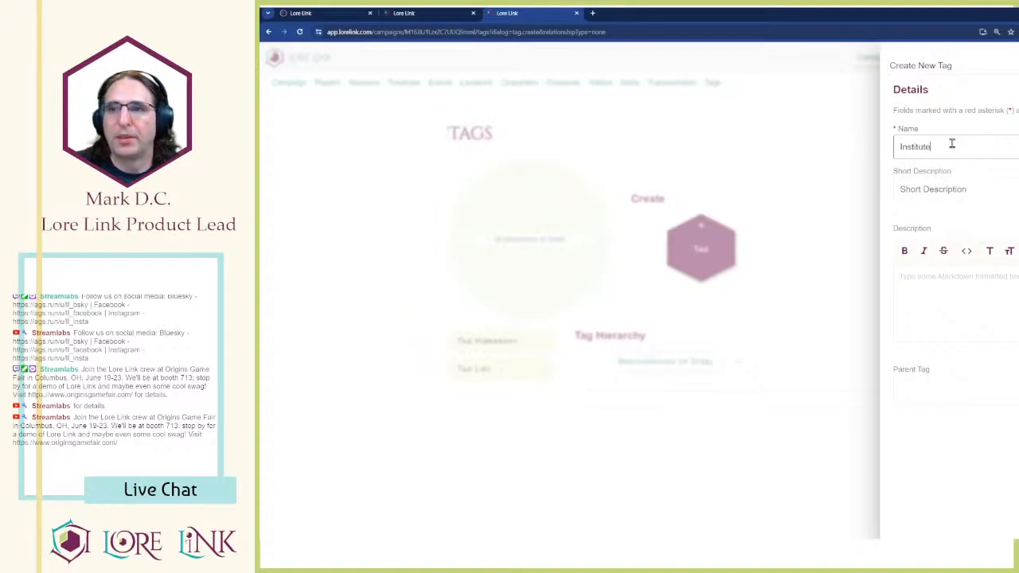
Enter "Science Insitute" as the tag's short description and create the tag
left_click(970, 188)
type("S")
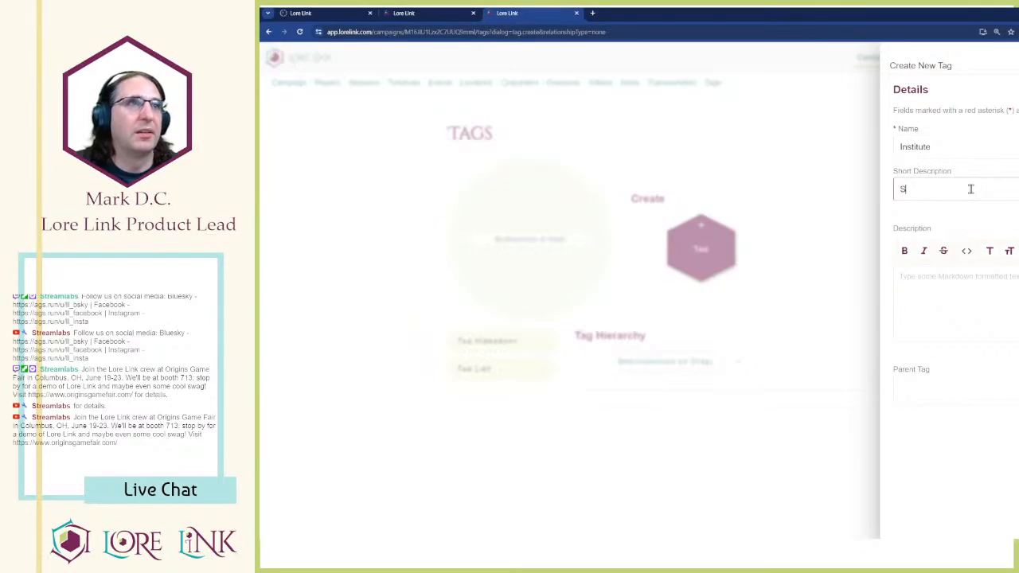
type("cience Institu")
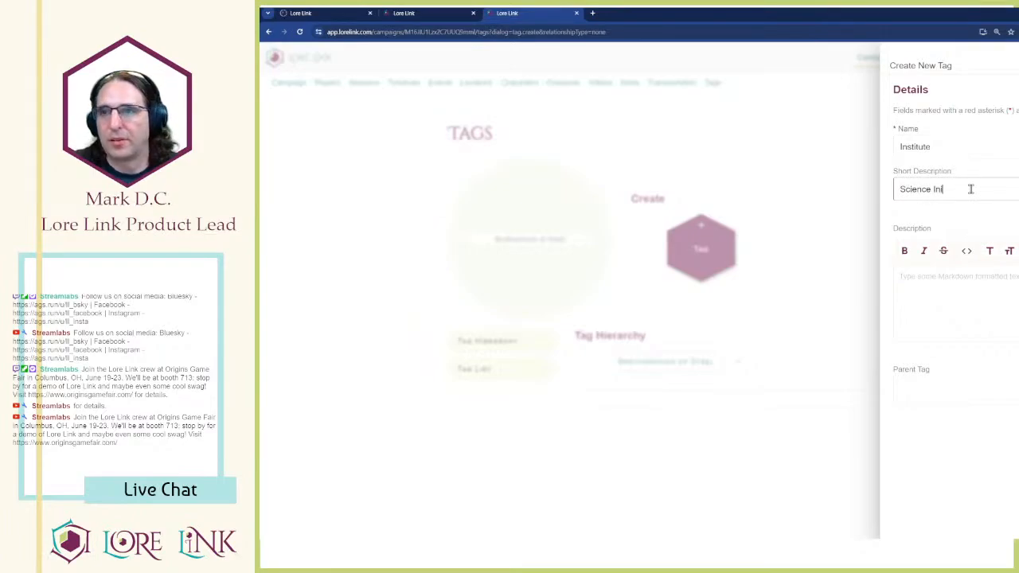
key("BackSpace")
key("BackSpace")
key("BackSpace")
key("BackSpace")
key("BackSpace")
key("BackSpace")
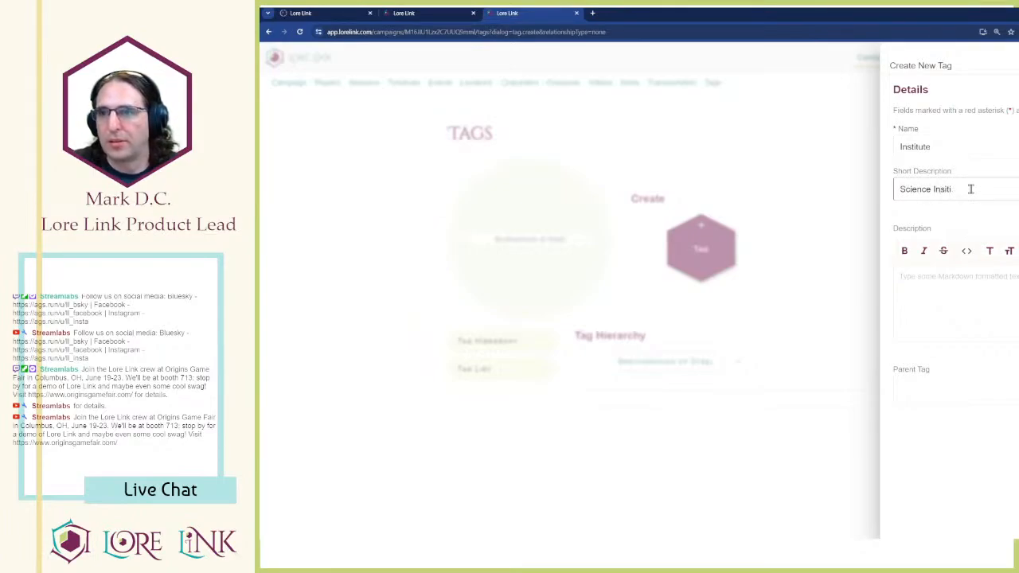
type("nstitute")
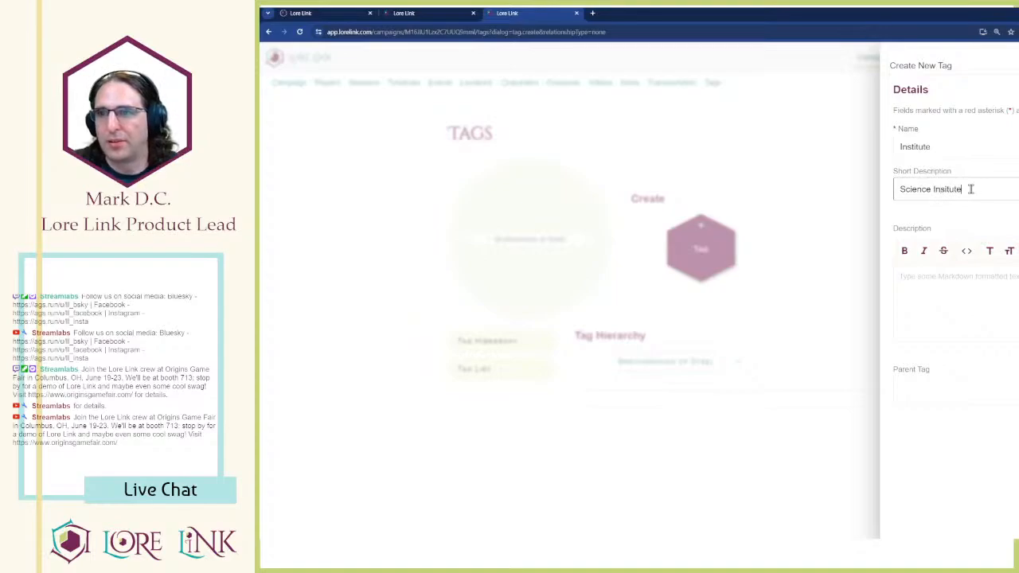
key("Return")
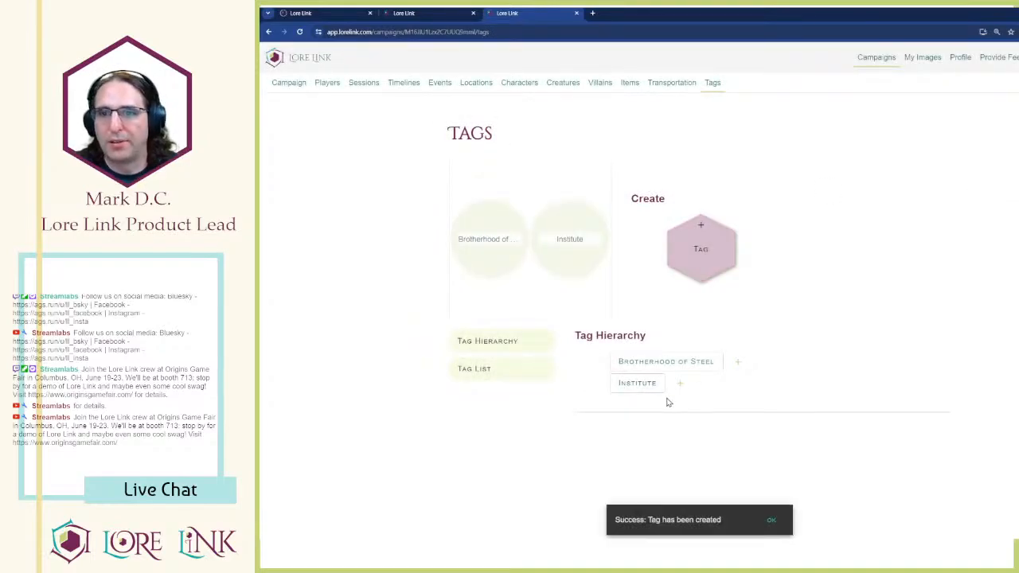
Open the Institute tag, correct its short description to "Science Institute" and save it
left_click(625, 387)
scroll(716, 334, "down", 2)
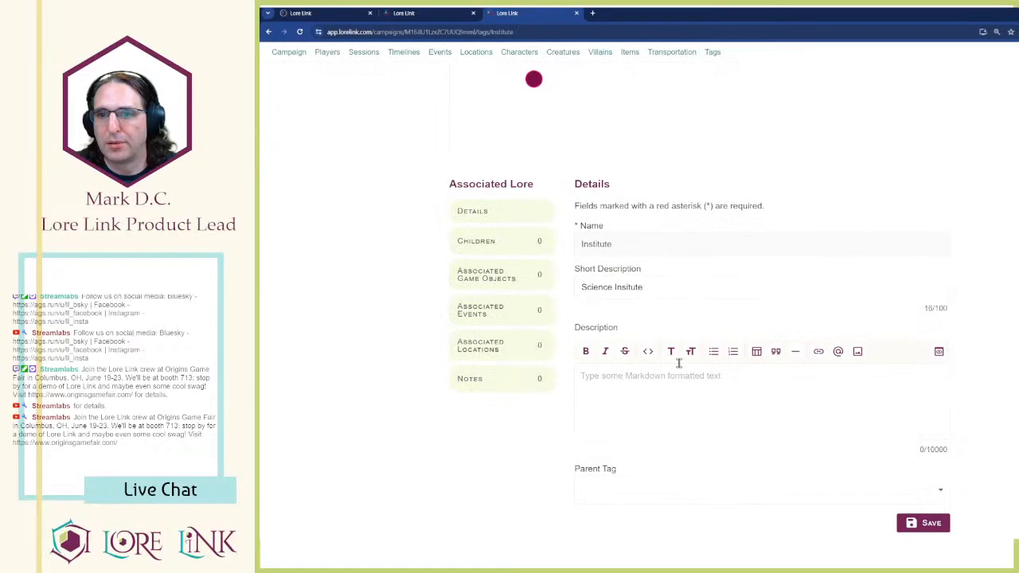
double_click(620, 288)
type("Institute")
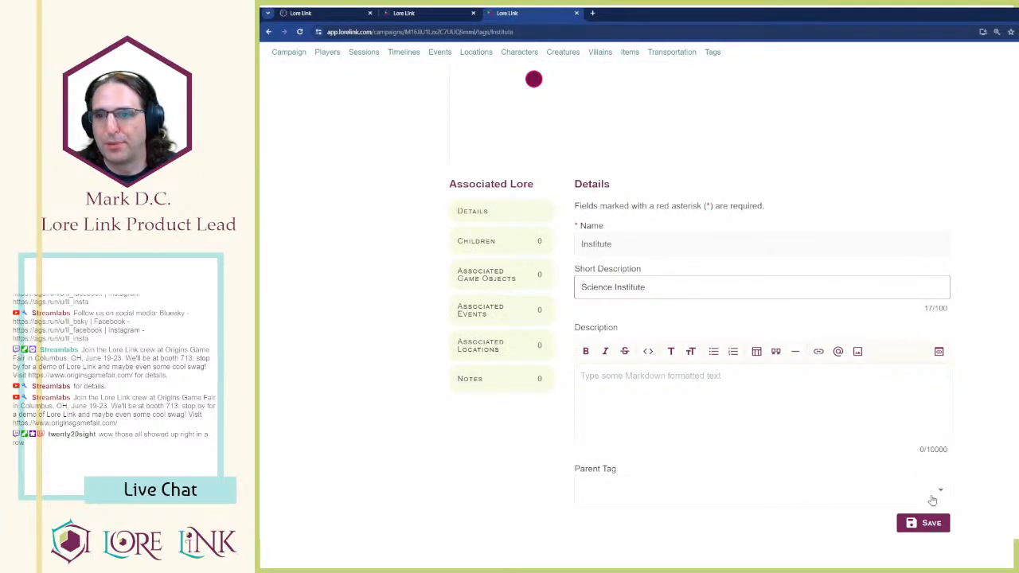
left_click(921, 526)
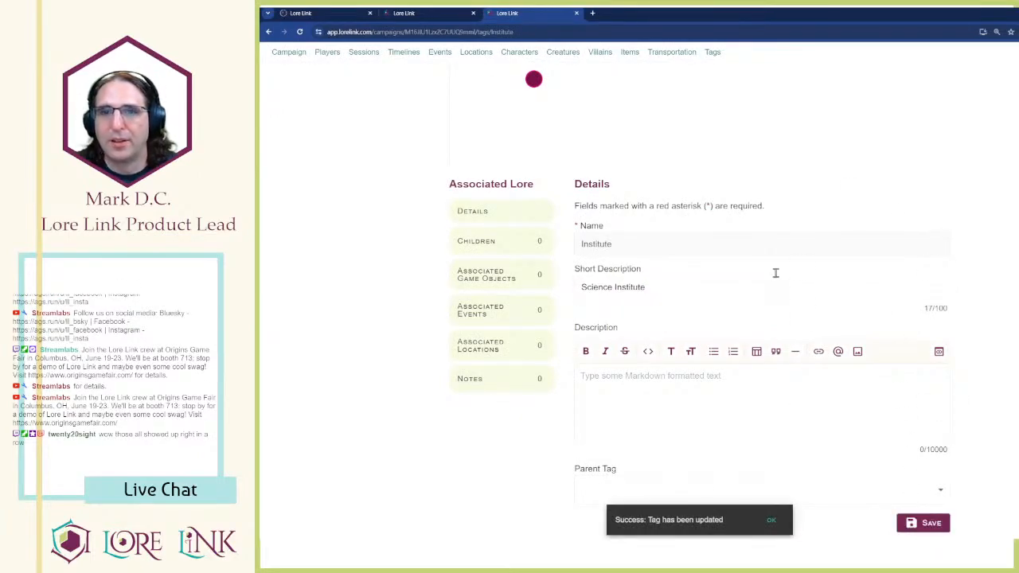
Return to the campaign's tag overview and start a new tag named Vault-Tec
scroll(501, 132, "up", 2)
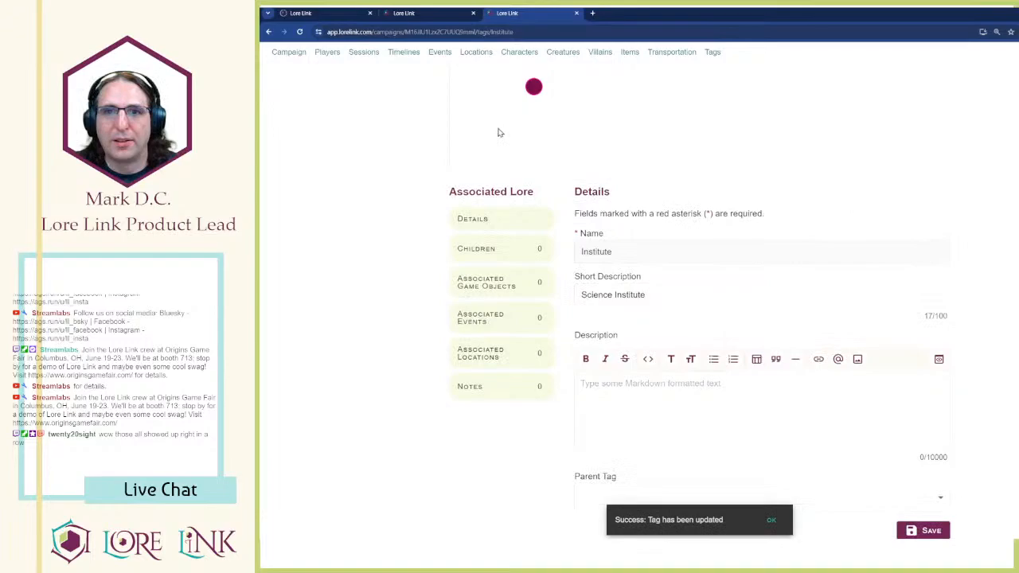
left_click(713, 52)
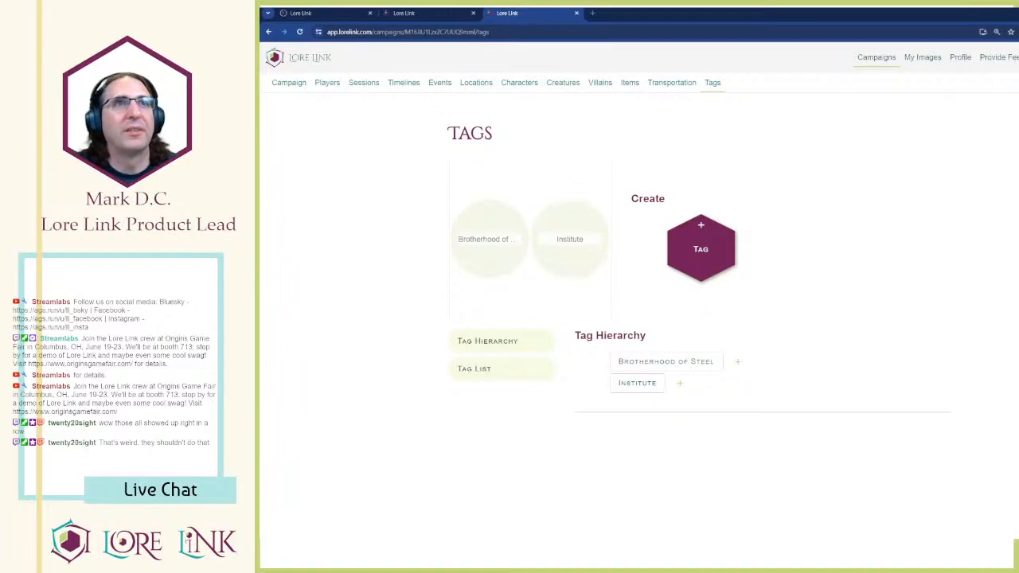
left_click(700, 248)
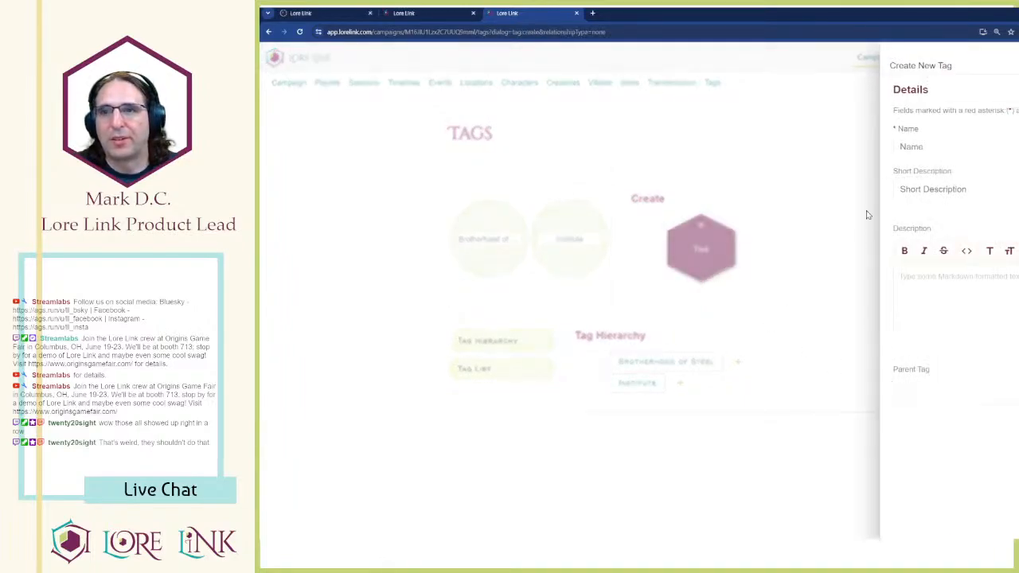
left_click(911, 146)
type("Vault")
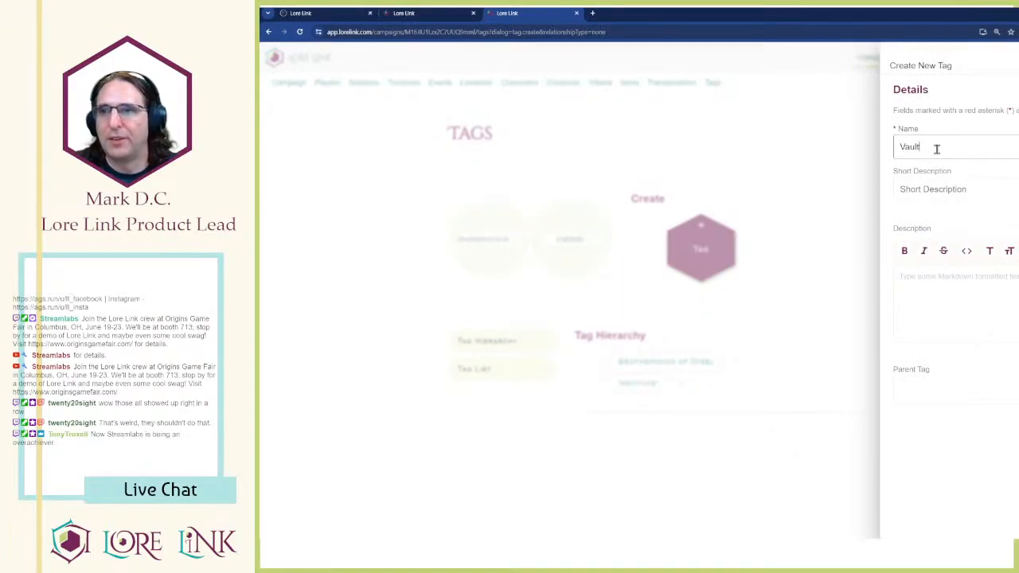
type("-Tec")
Give the Vault-Tec tag a short description beginning "Creators and Maintainers of the" and create the tag
left_click(970, 186)
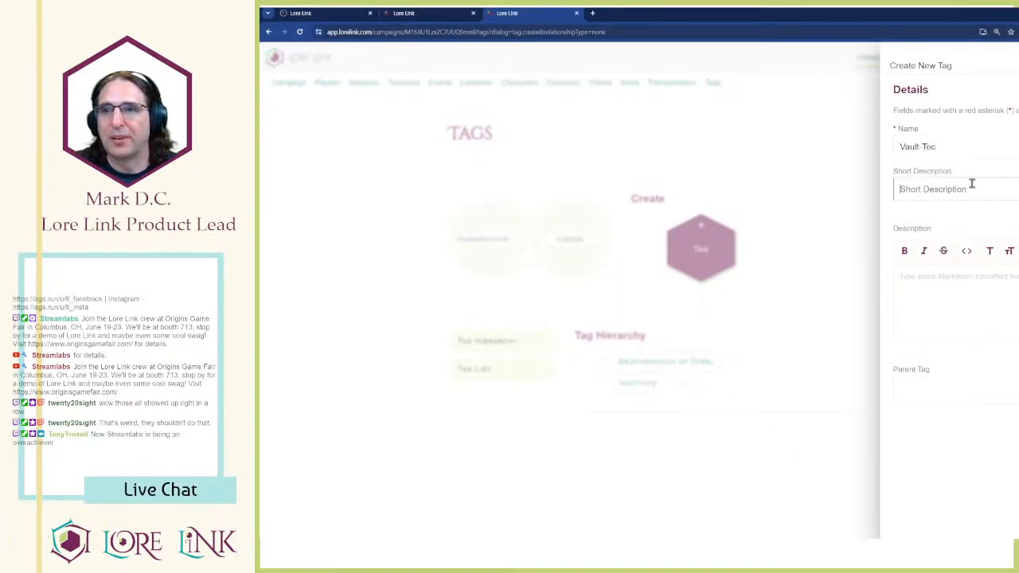
type("Creators and ")
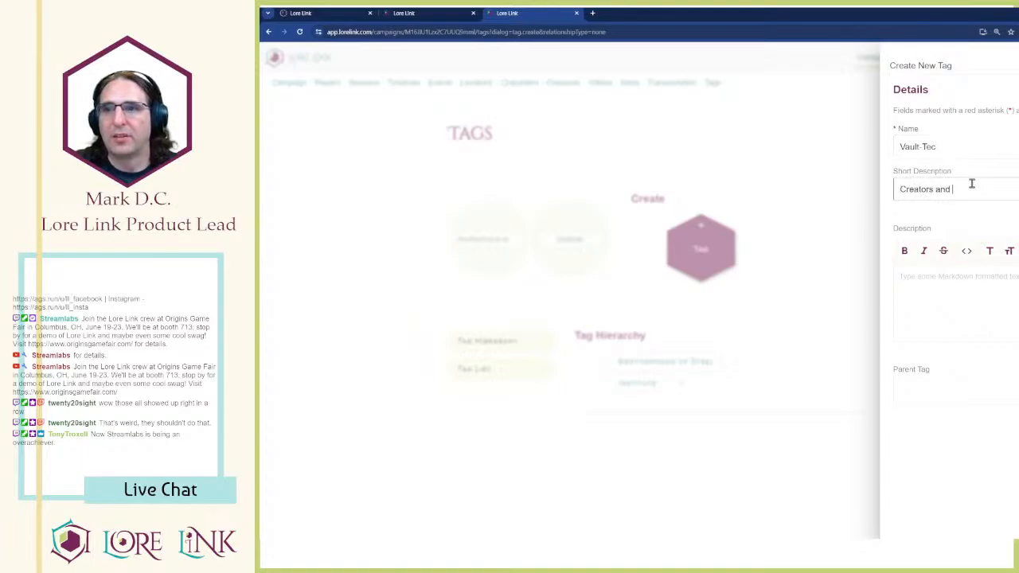
type("Maintainers of the Va")
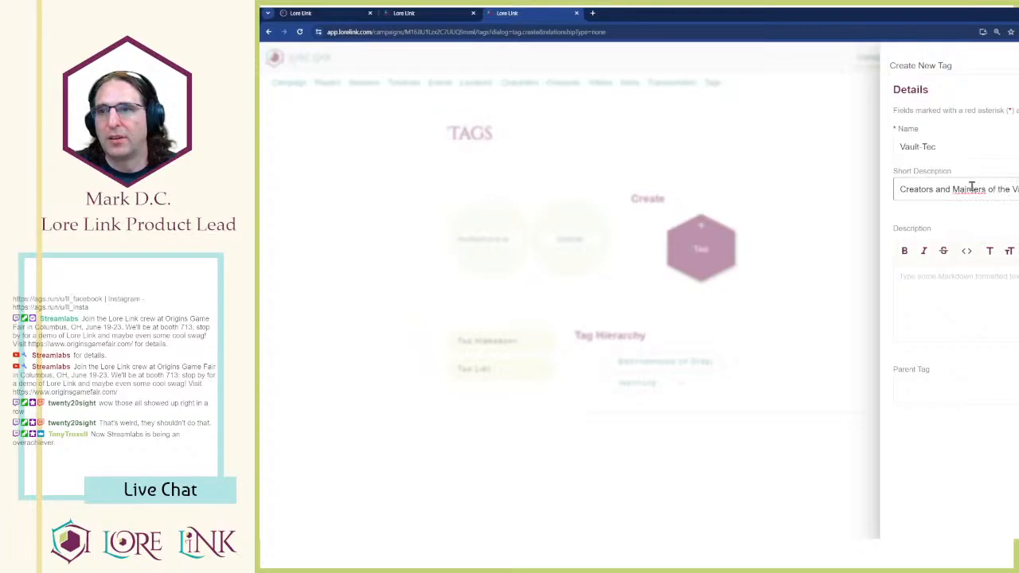
double_click(970, 188)
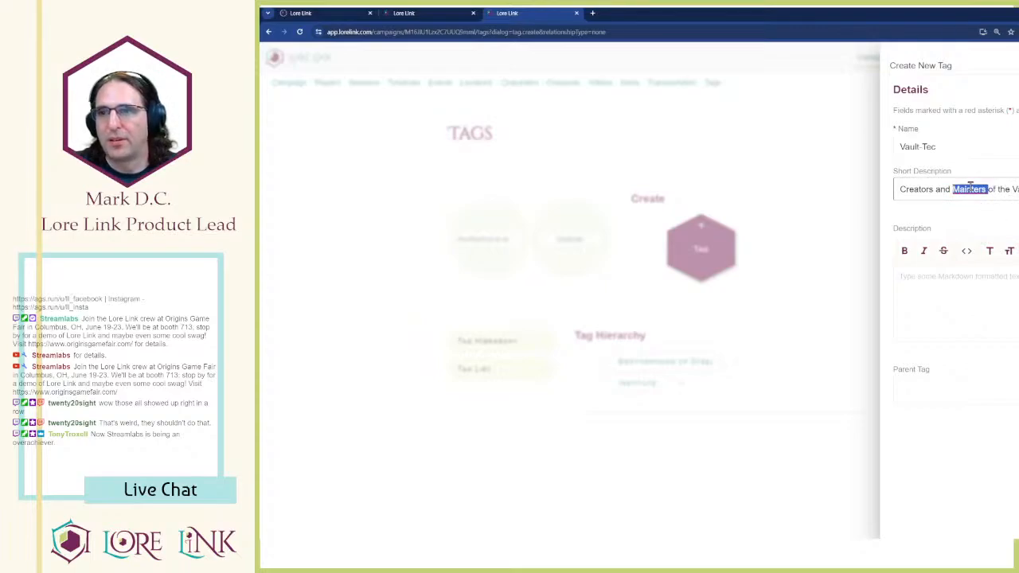
type("Maintainers")
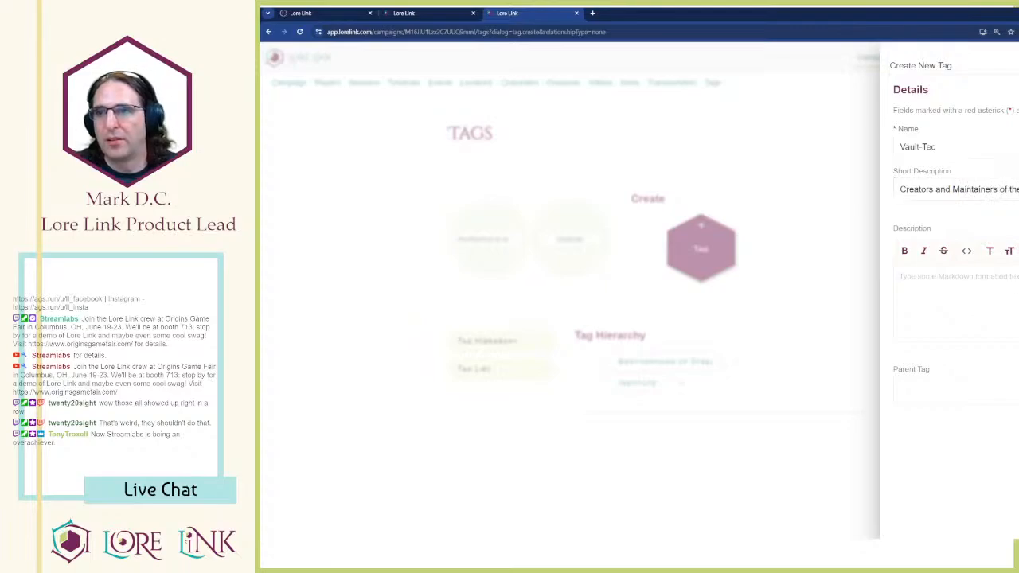
left_click(1017, 65)
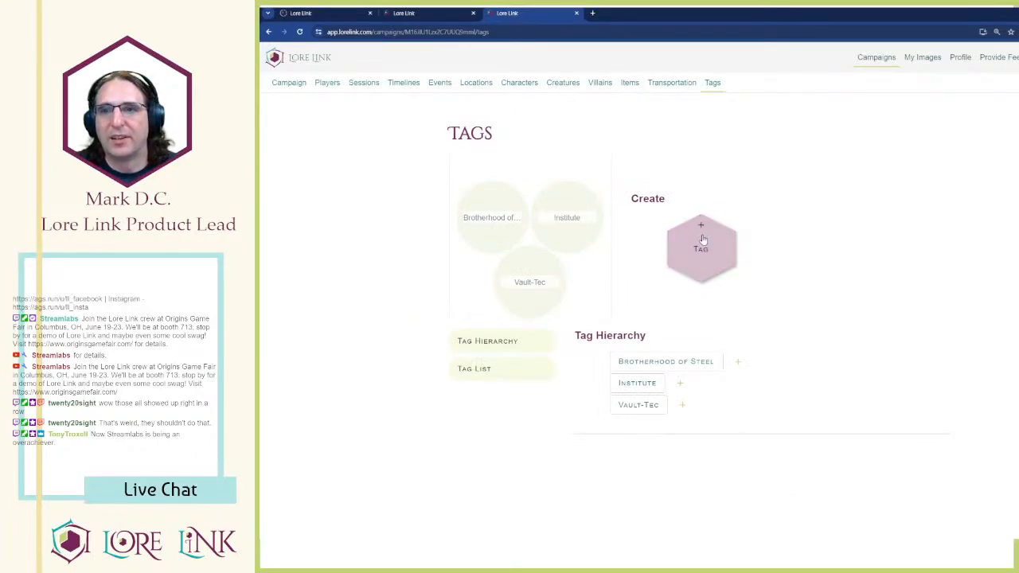
Start a new tag in the campaign and name it Survivors
left_click(713, 267)
left_click(943, 146)
type("Survivors")
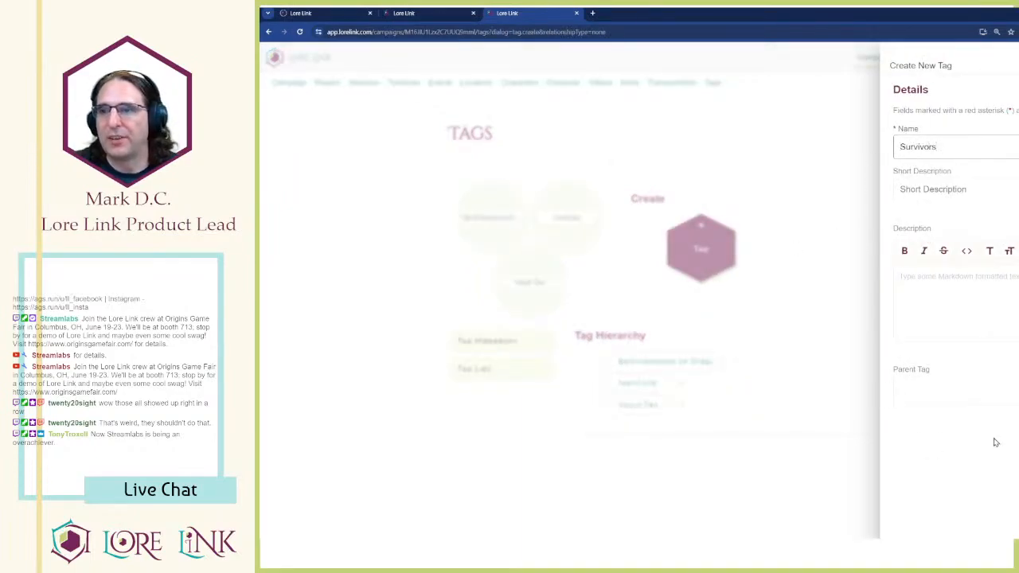
Give the Survivors tag a short description beginning "Roughnecks, Renegades, Surv" and create the tag
left_click(963, 188)
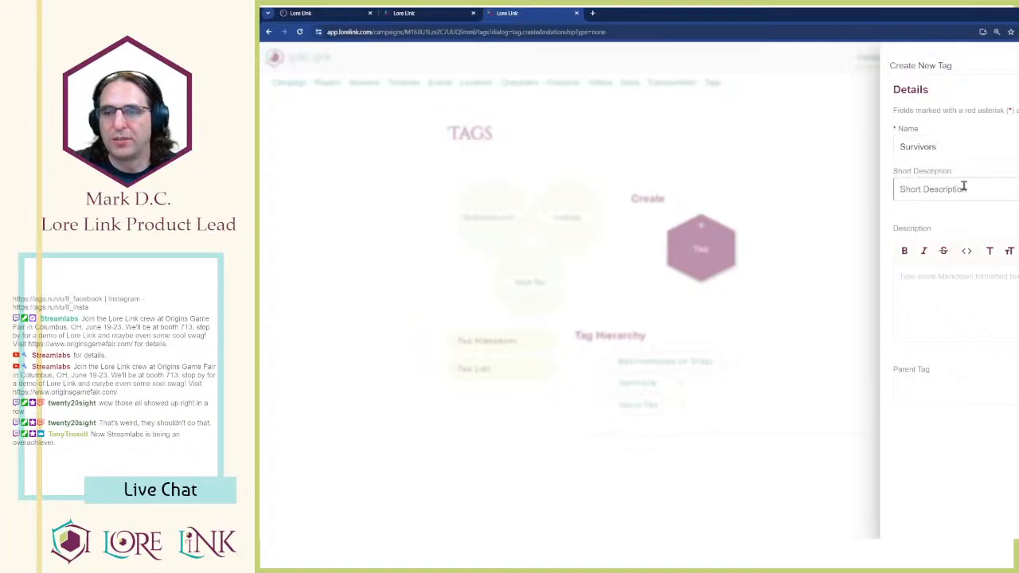
type("Roughnecks, r")
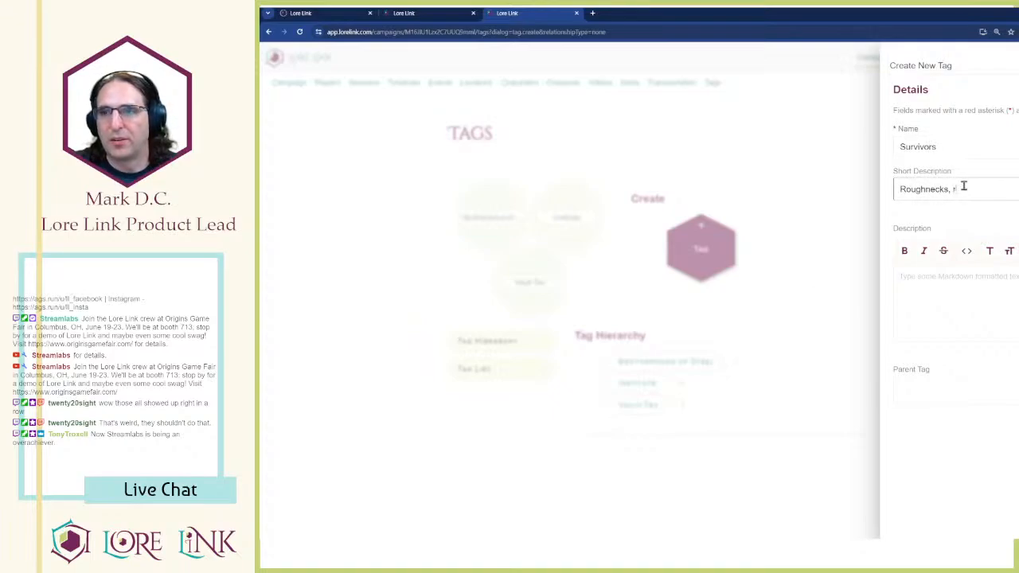
key("BackSpace")
type("Renegad")
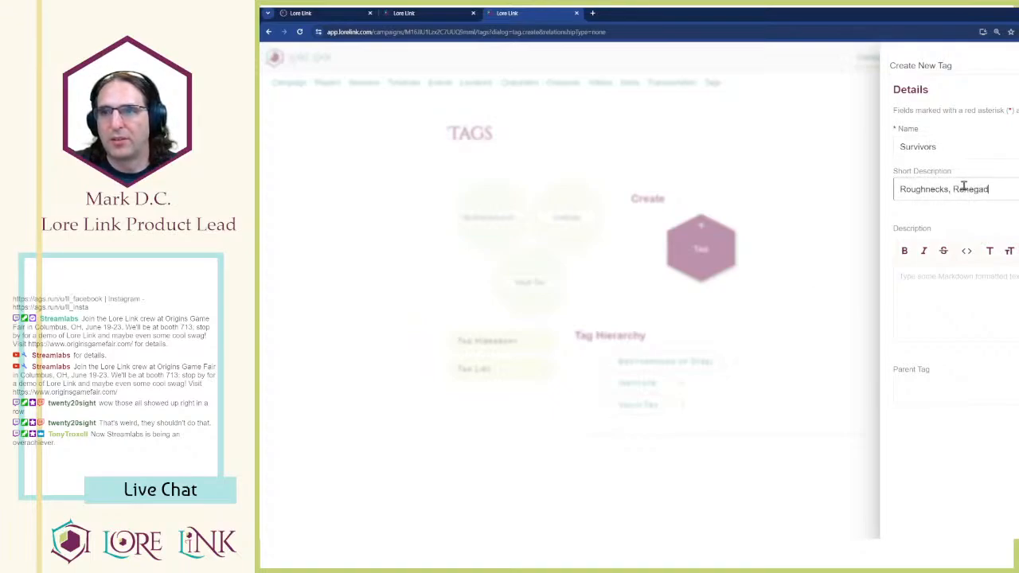
type("es, and")
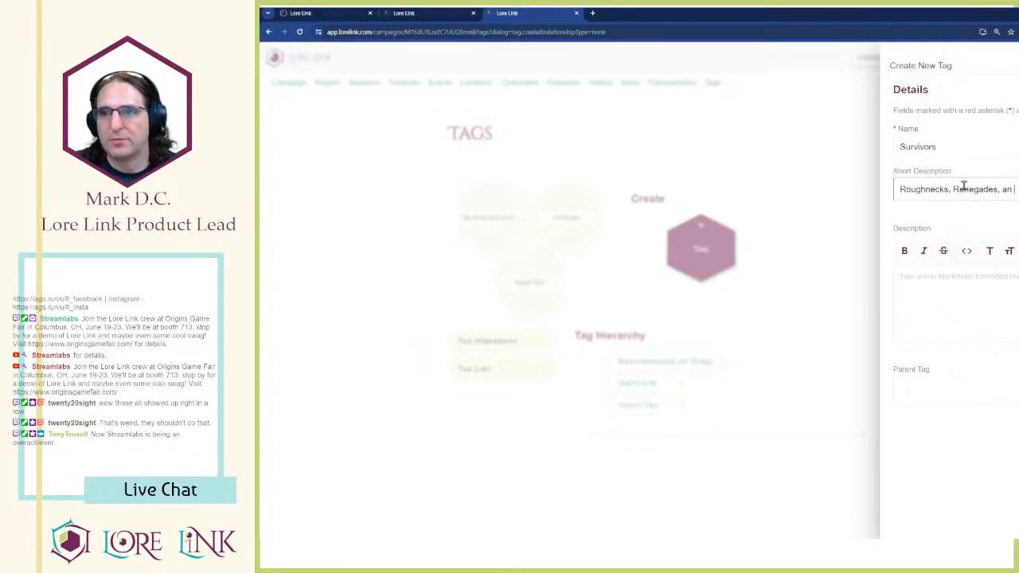
key("BackSpace")
key("BackSpace")
key("BackSpace")
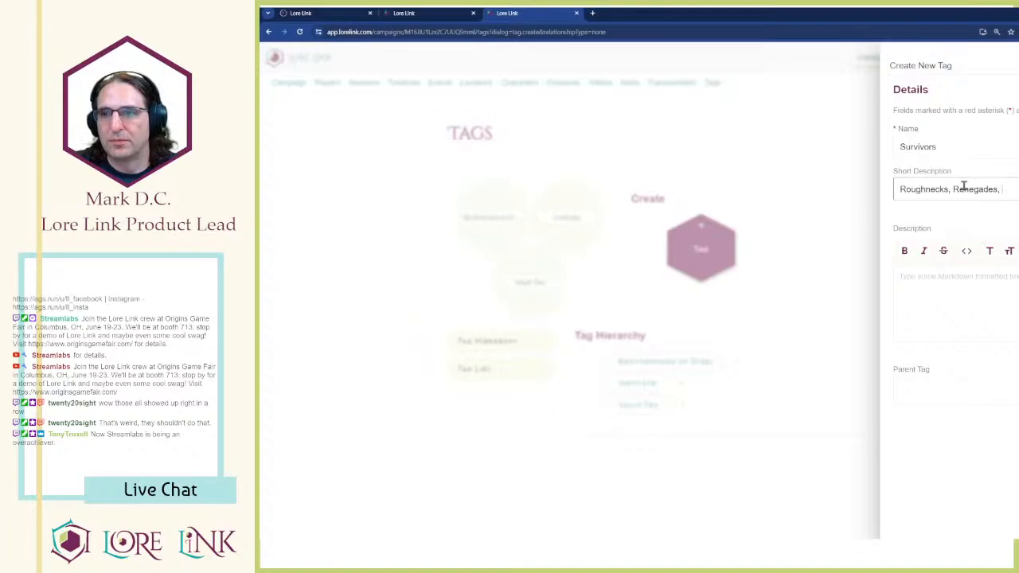
type("Surv")
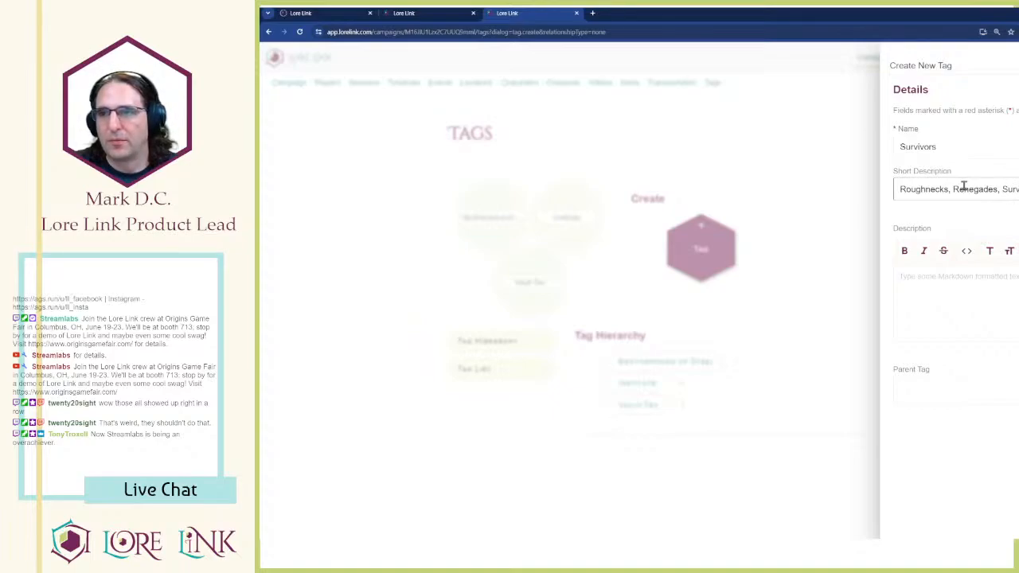
key("Return")
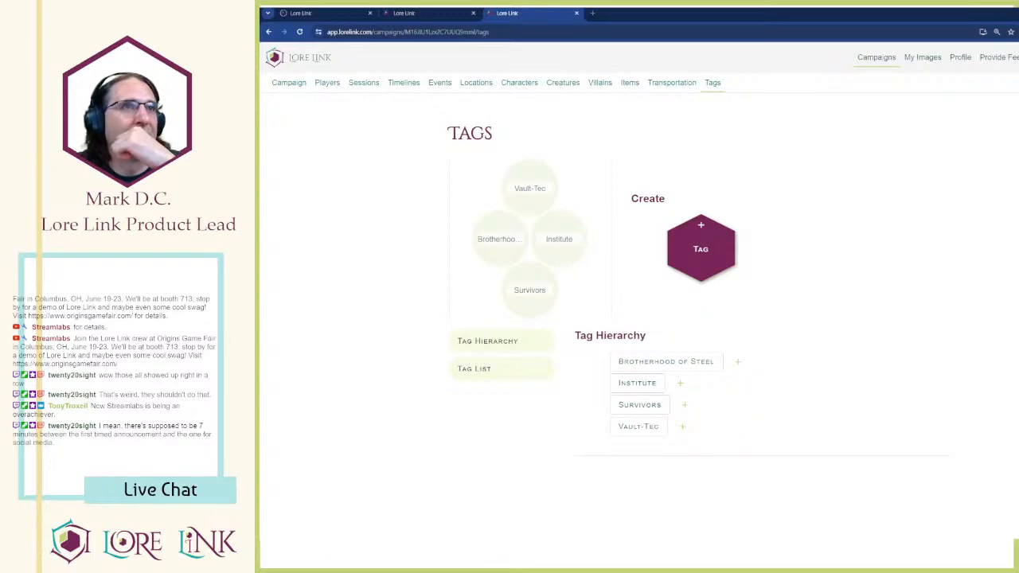
Create another tag named Bleakford, leaving its descriptions empty
left_click(715, 253)
left_click(971, 153)
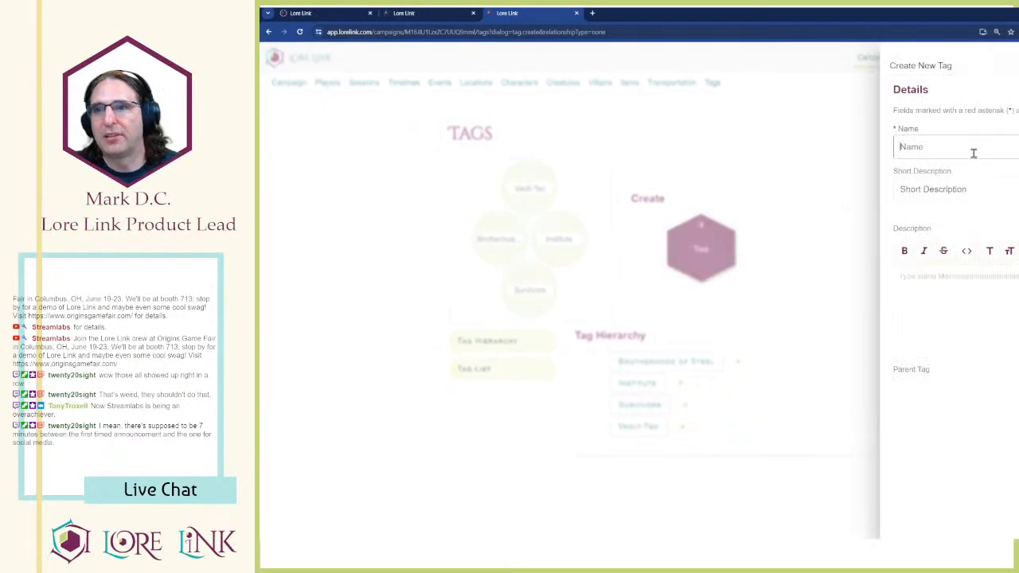
type("Bleakford")
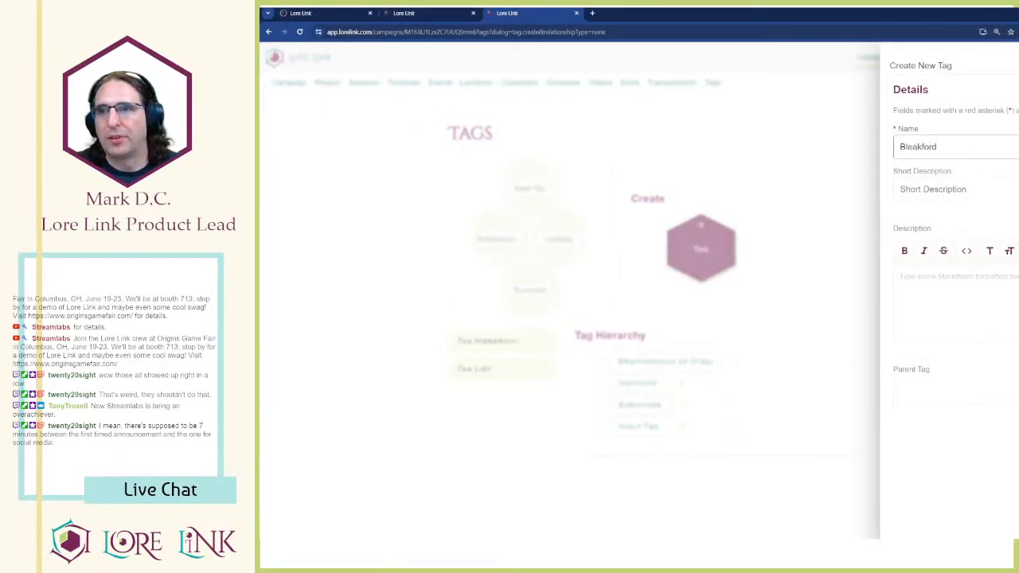
key("Return")
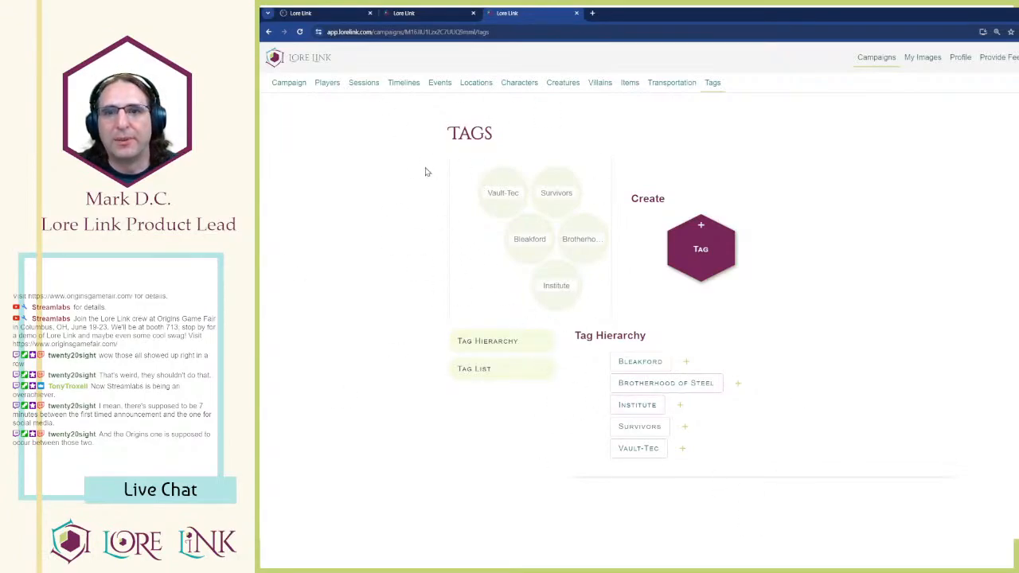
Open the campaign's locations and expand the Town of Bleakford in the hierarchy
left_click(475, 84)
scroll(772, 284, "down", 1)
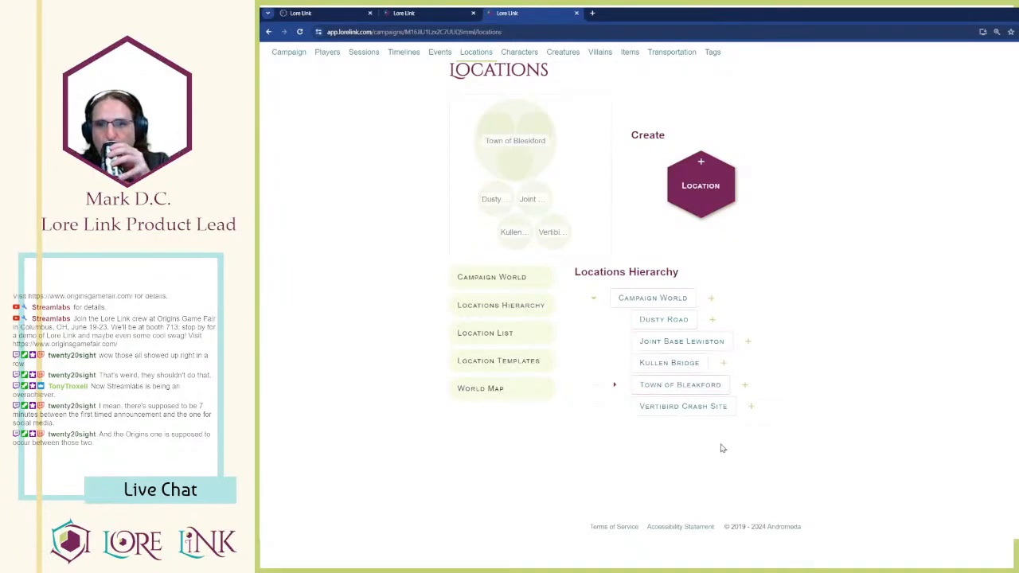
left_click(611, 386)
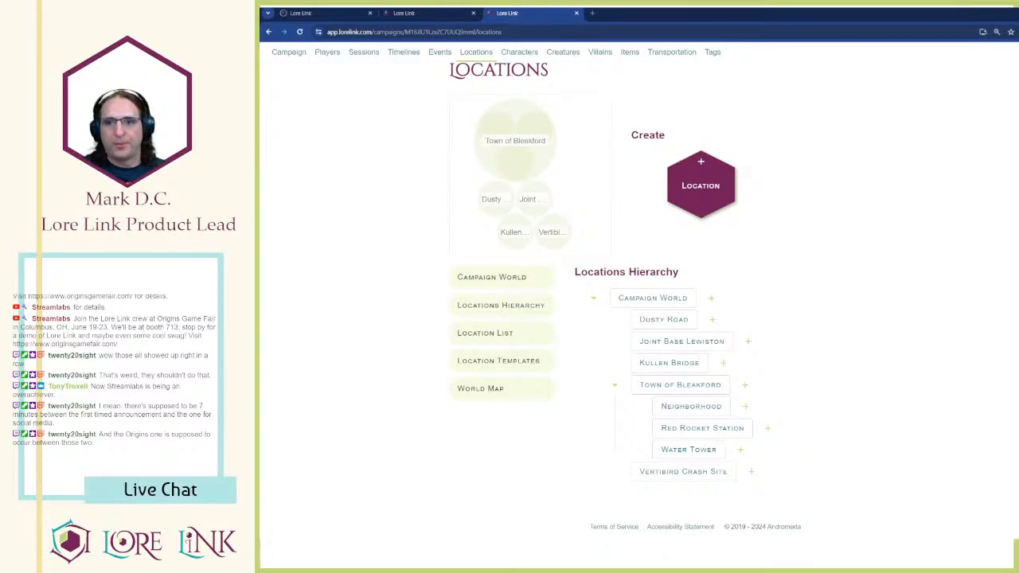
Start a new child location under the Town of Bleakford and name it "Brisbee Mobile Homes"
left_click(744, 385)
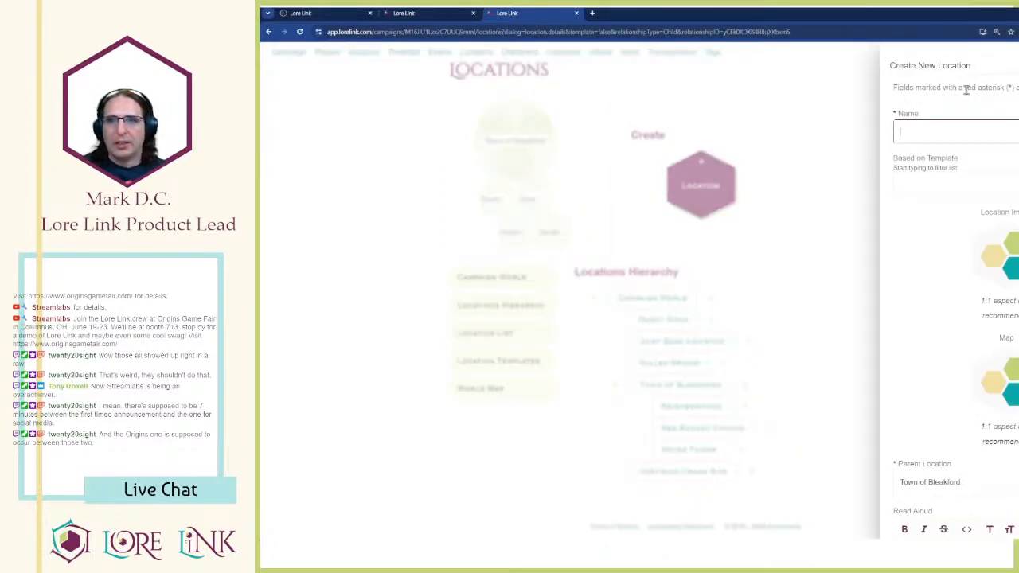
type("Brisb")
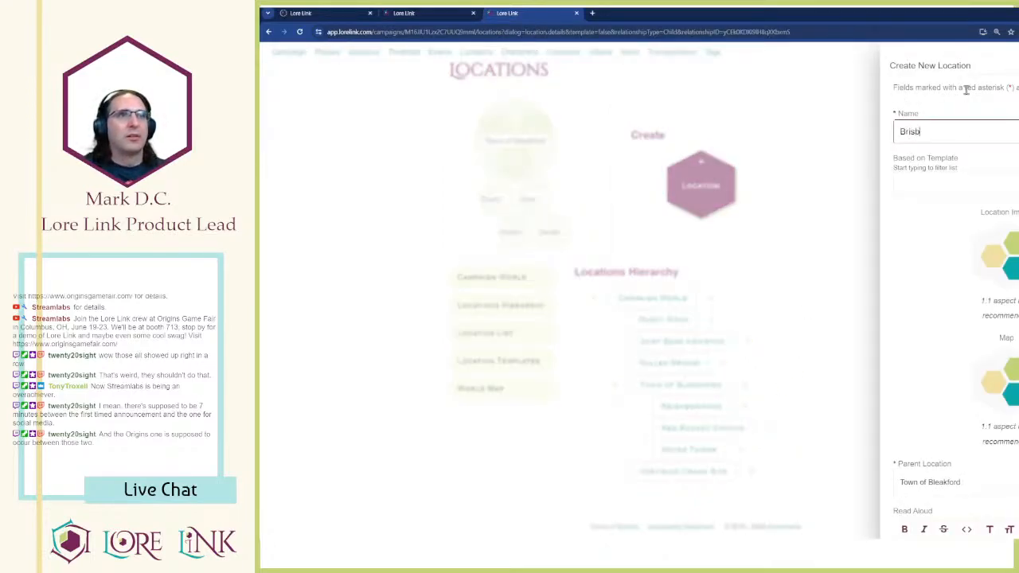
type("ee Mobile Home")
key("BackSpace")
key("BackSpace")
key("BackSpace")
key("BackSpace")
key("BackSpace")
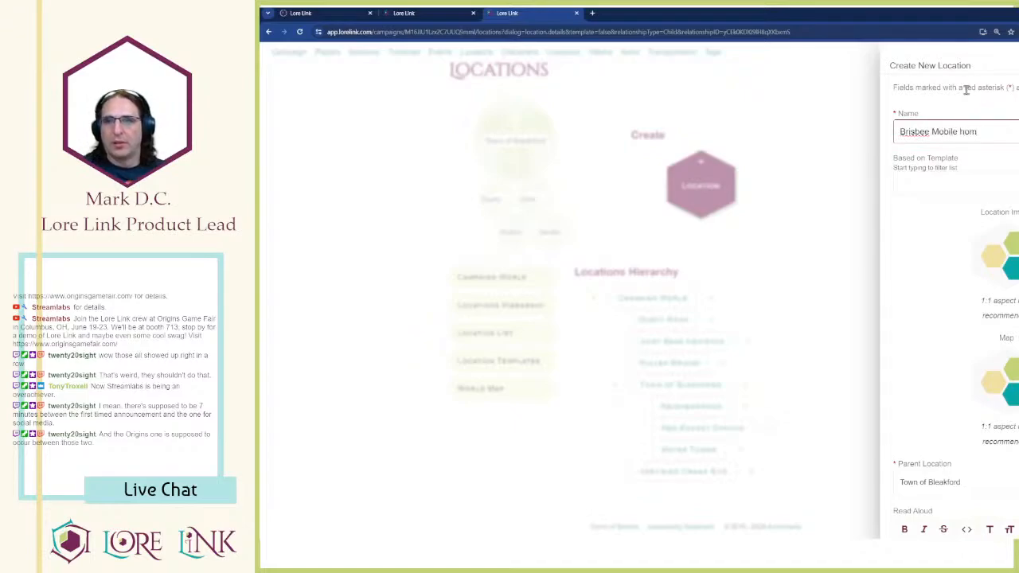
type("Homes")
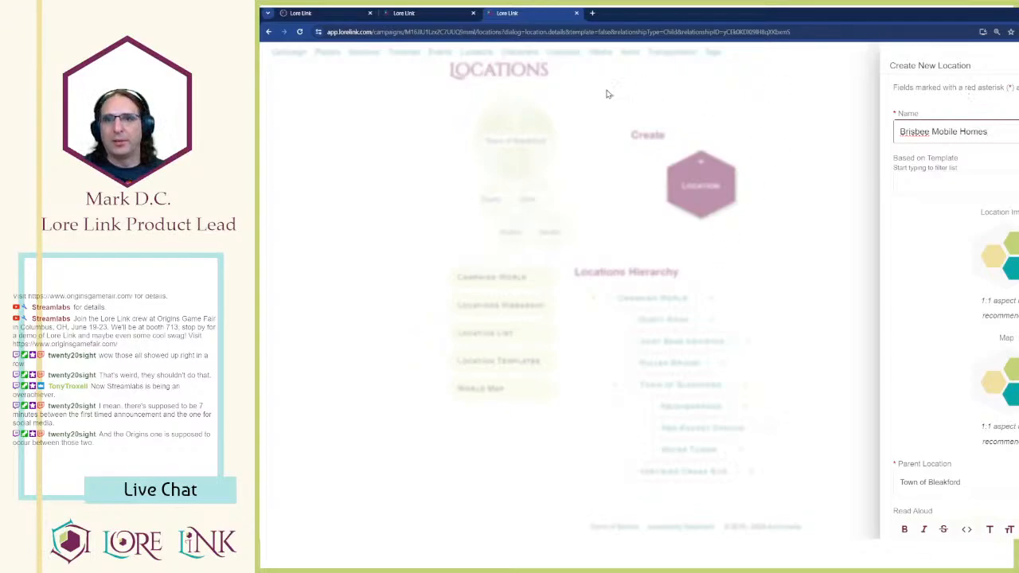
Paste the copied mobile home park passage into the new location's Read Aloud text
left_click(593, 16)
left_click_drag(602, 17, 1018, 48)
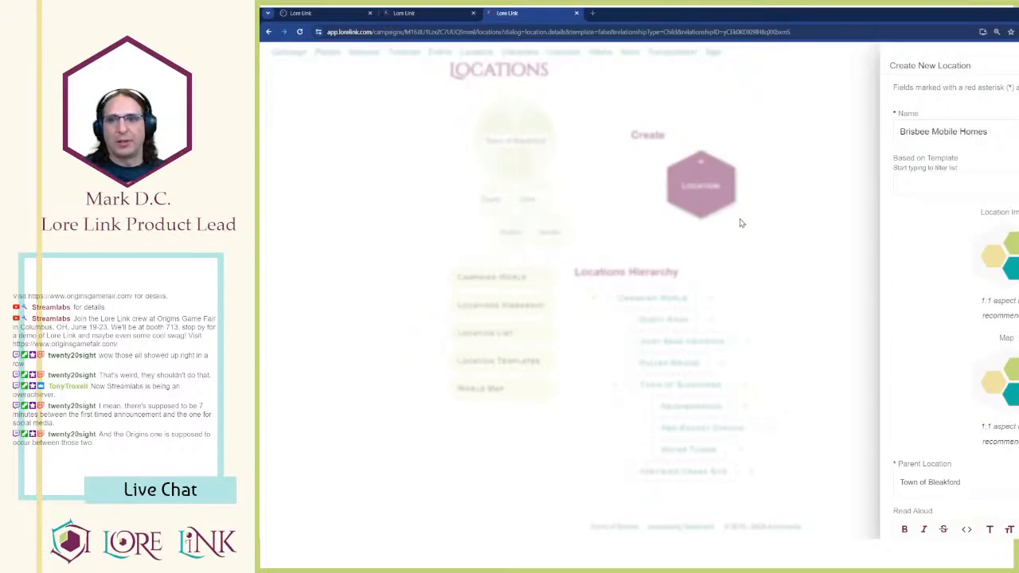
scroll(907, 239, "down", 3)
left_click(952, 332)
key("ctrl+v")
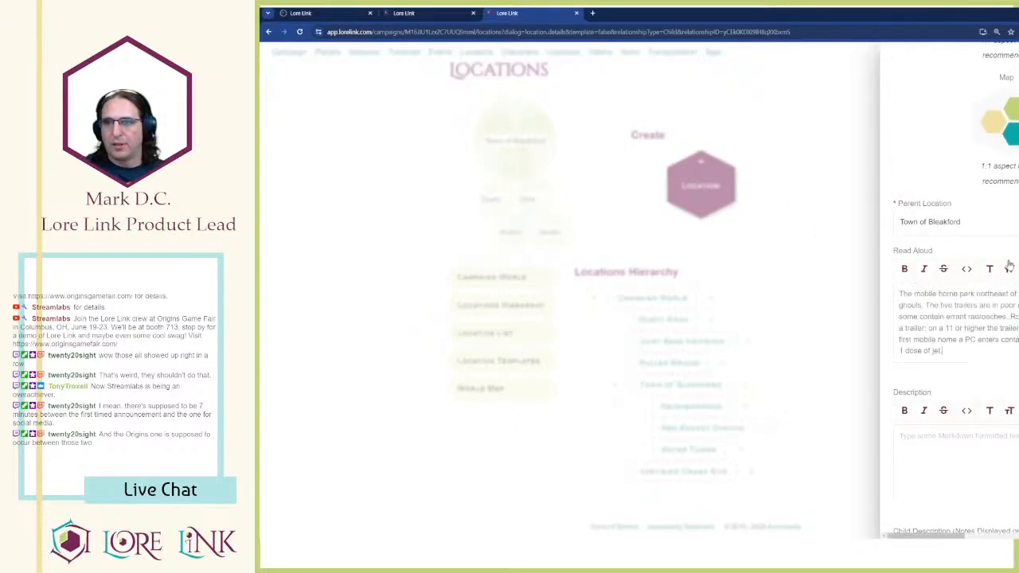
Look over the new location's form, comparing the Read Aloud, Description and Child Description fields
scroll(952, 332, "down", 3)
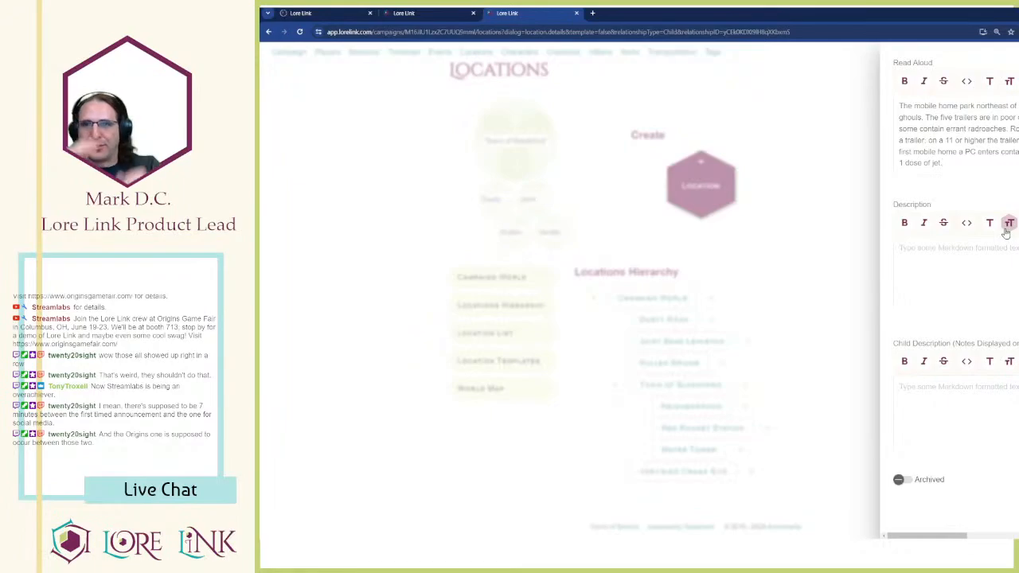
scroll(1003, 279, "up", 3)
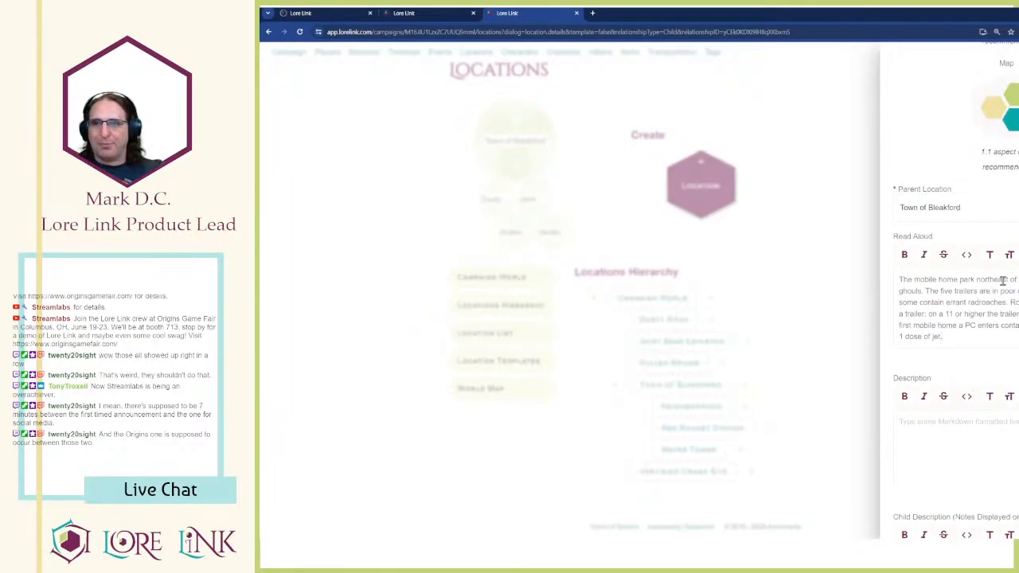
scroll(1002, 280, "down", 1)
scroll(1002, 280, "down", 1)
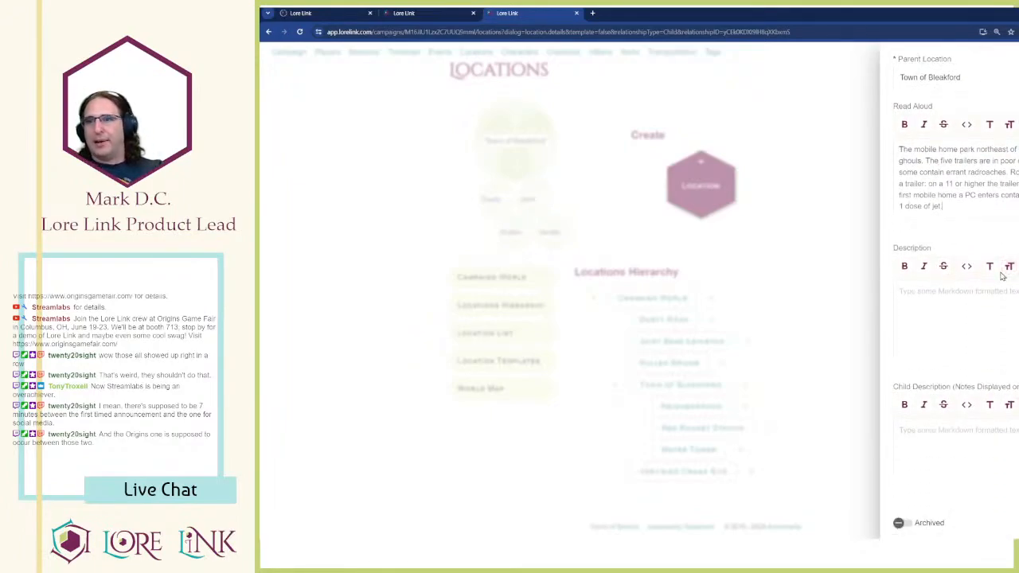
scroll(1001, 272, "up", 2)
scroll(1001, 273, "down", 2)
scroll(994, 272, "up", 3)
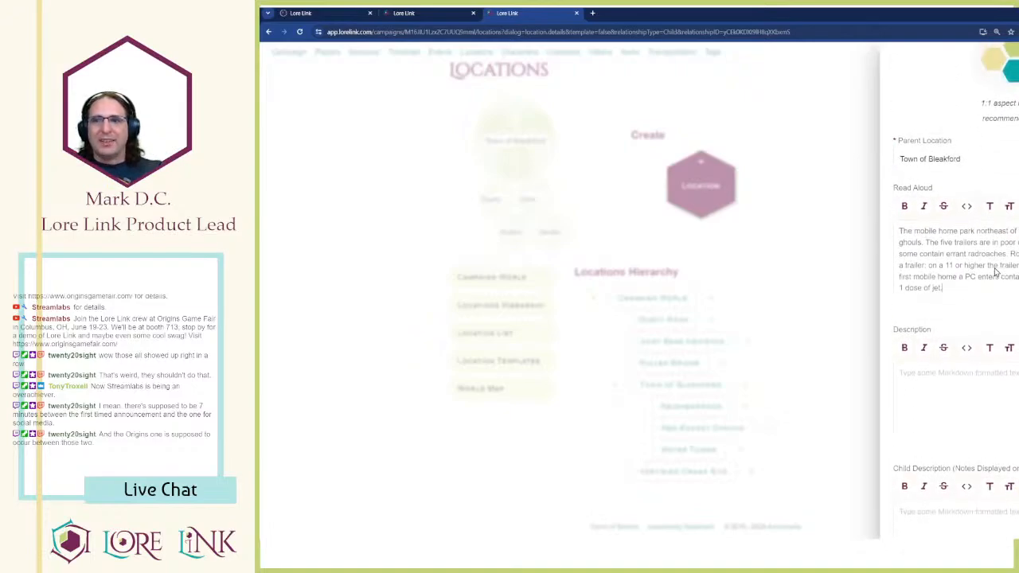
scroll(991, 273, "up", 1)
scroll(947, 191, "down", 1)
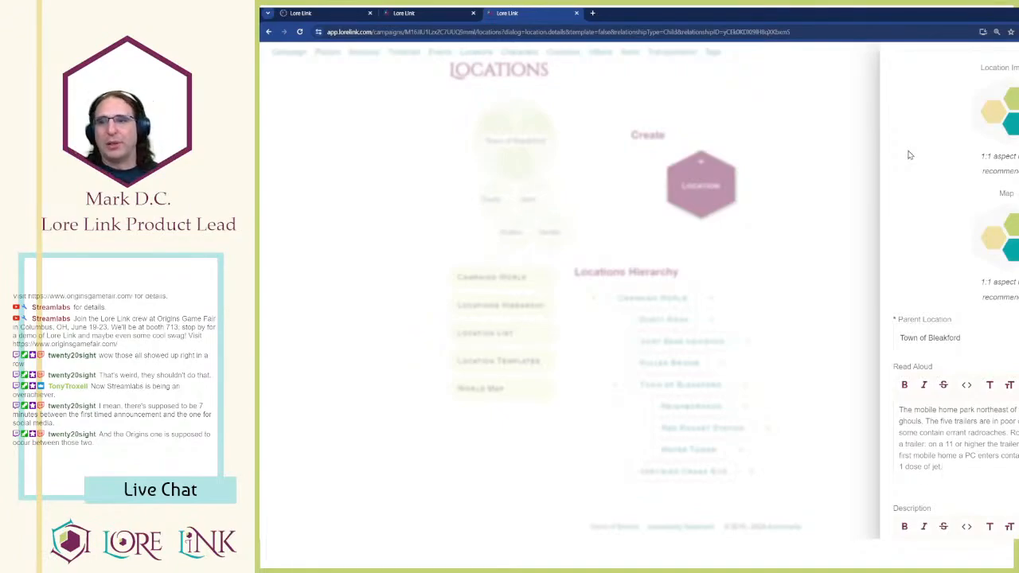
scroll(1000, 344, "down", 4)
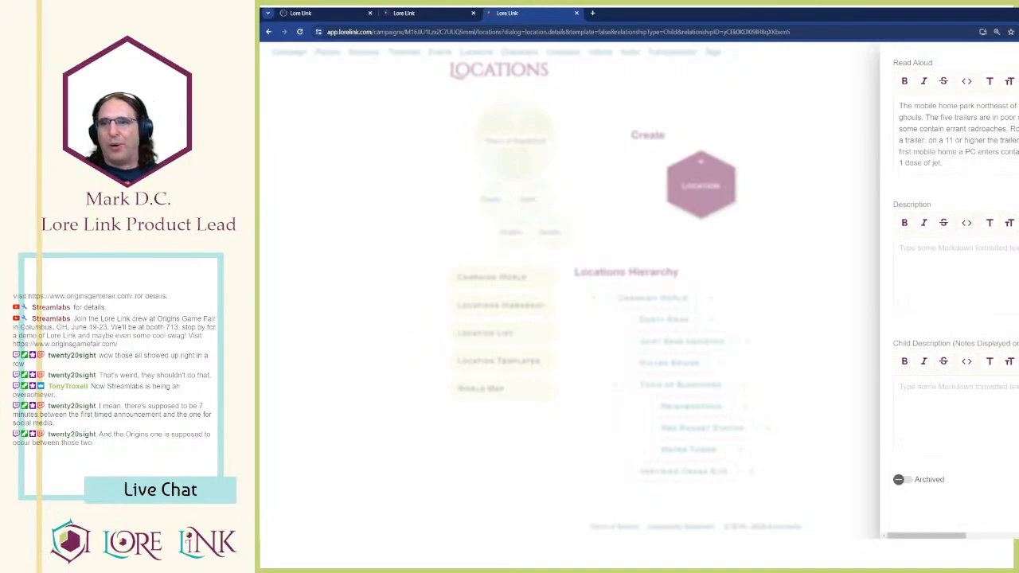
scroll(1000, 335, "up", 3)
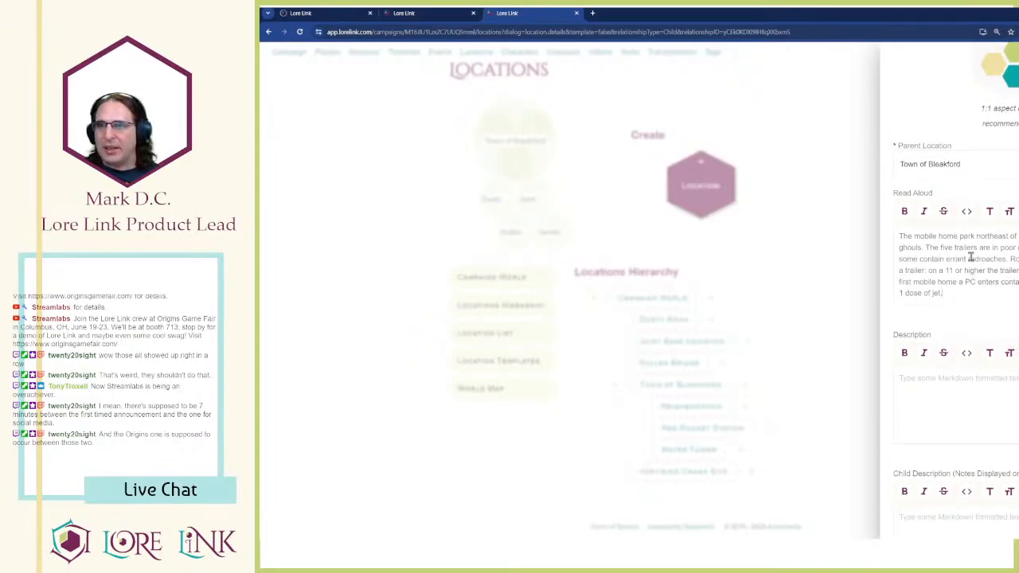
Move the whole mobile home park passage from Read Aloud into the Description
key("ctrl+a")
key("ctrl+x")
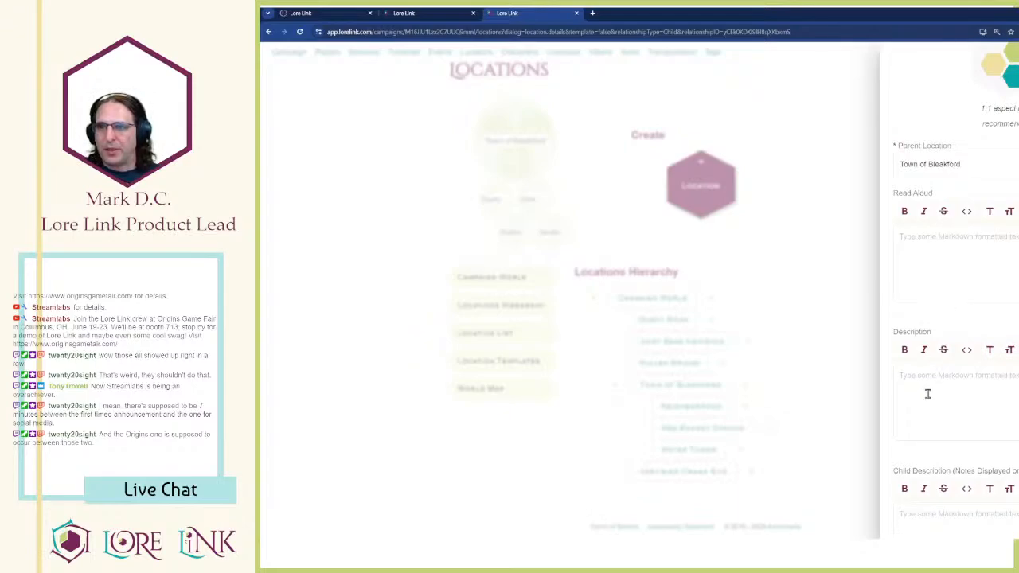
left_click(927, 390)
key("ctrl+v")
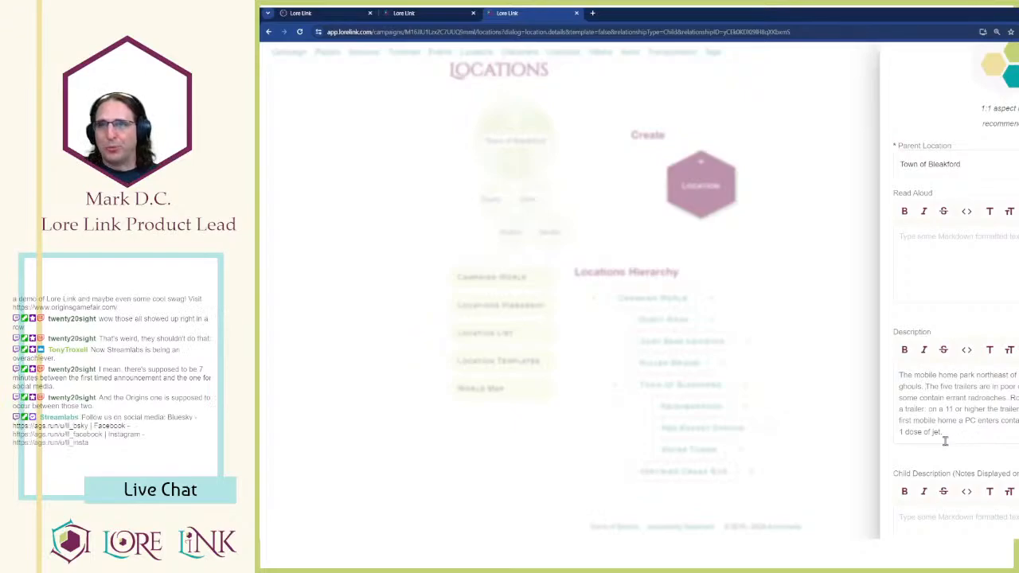
Copy the phrase on the five trailers' poor condition from the Description into Read Aloud, beginning it with "The"
left_click_drag(925, 386, 1018, 387)
left_click(1008, 269)
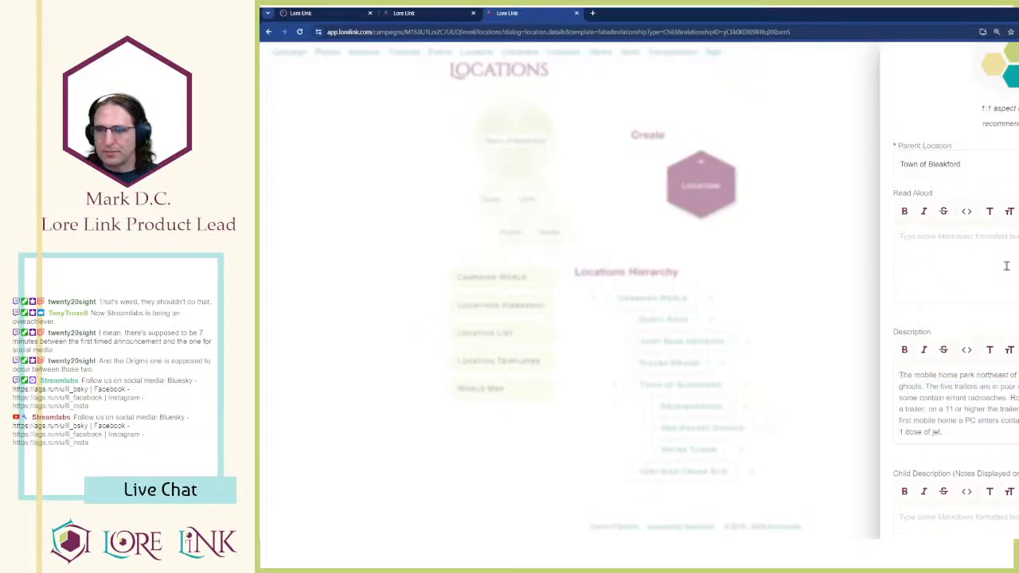
key("ctrl+v")
type("T")
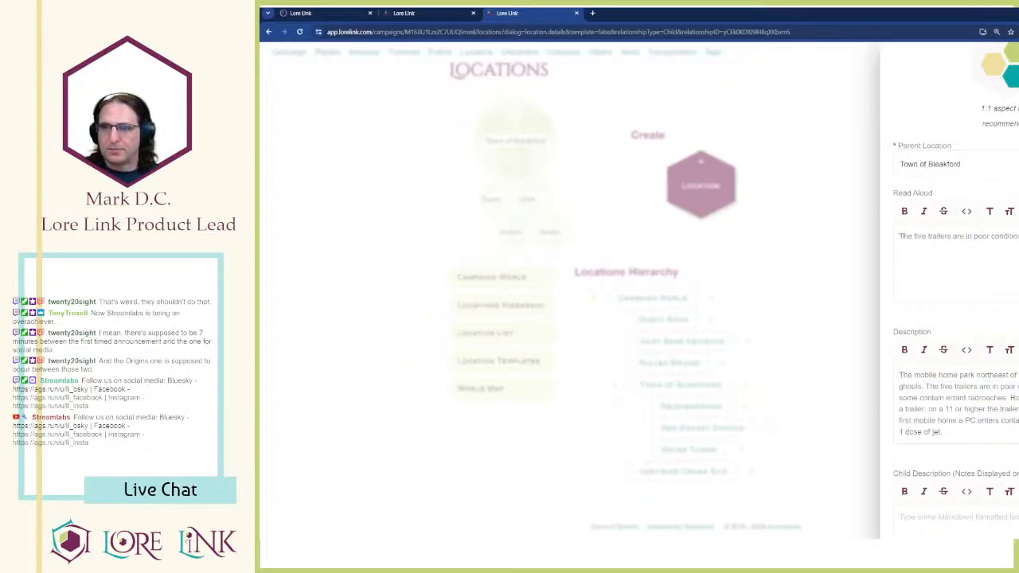
Insert "left in the mobile home park" after "The five trailers" in the Read Aloud text
left_click(955, 237)
type("left ")
type("in the mobile home park ")
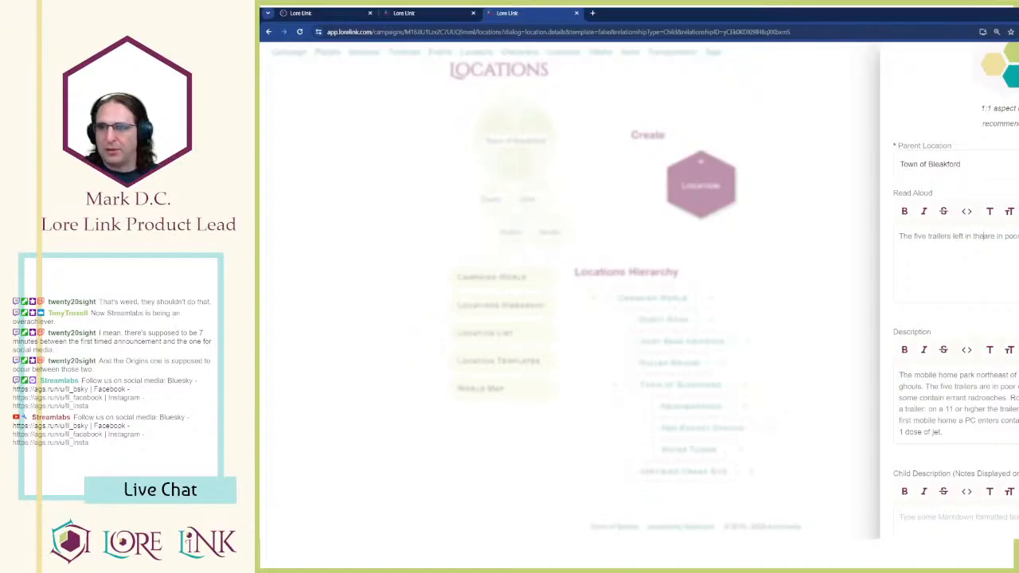
type("park")
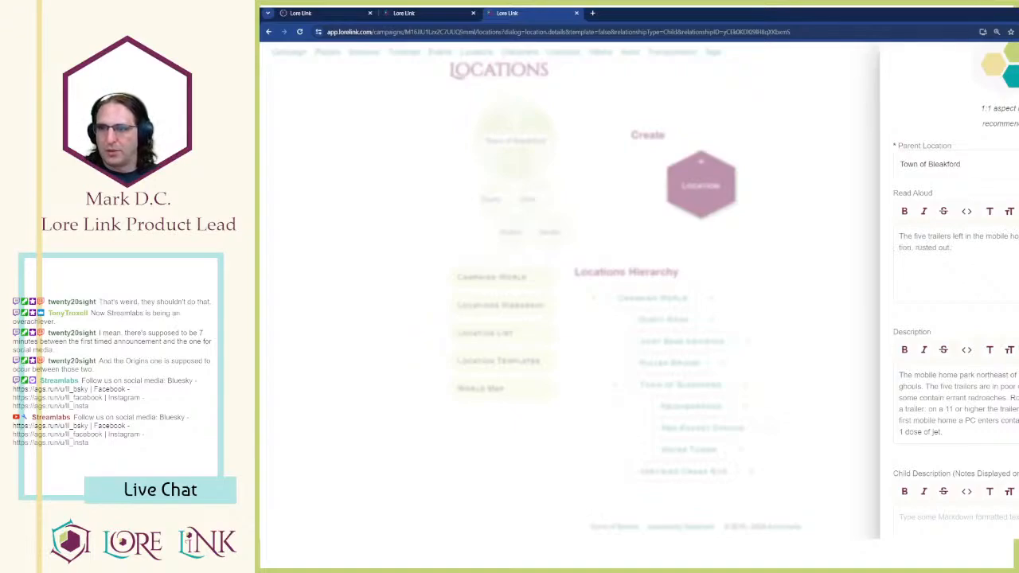
Reword the end of the Read Aloud sentence on the trailers' condition to read "and mostly rusted out"
type(" mos")
key("BackSpace")
key("BackSpace")
key("BackSpace")
key("BackSpace")
key("BackSpace")
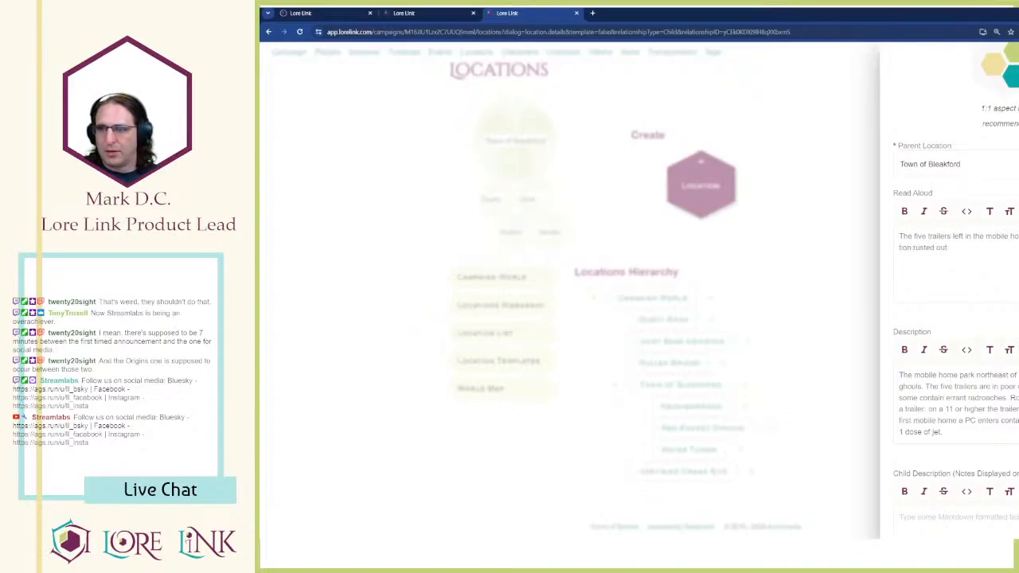
type("and mostly")
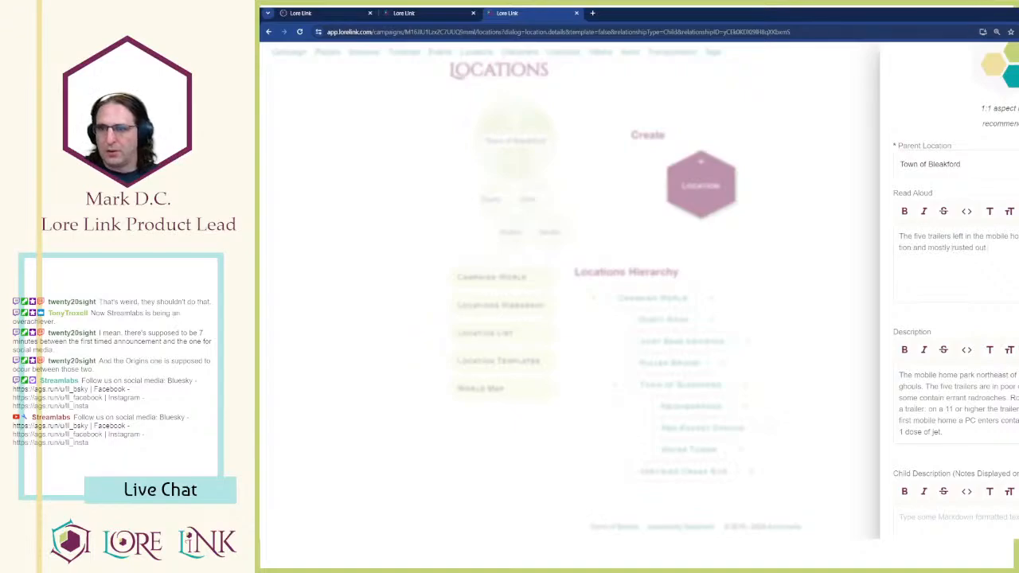
Add a second Read Aloud sentence starting with "Scuttling" and ending with "from the trailers.", and save the new location
type(" rusted out. Scuttling")
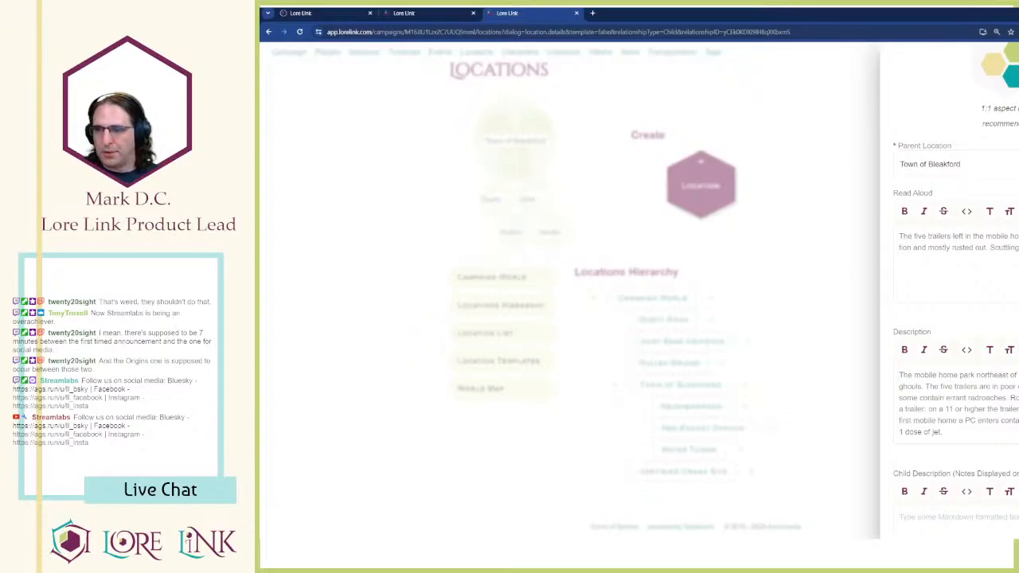
type("ing forrom the")
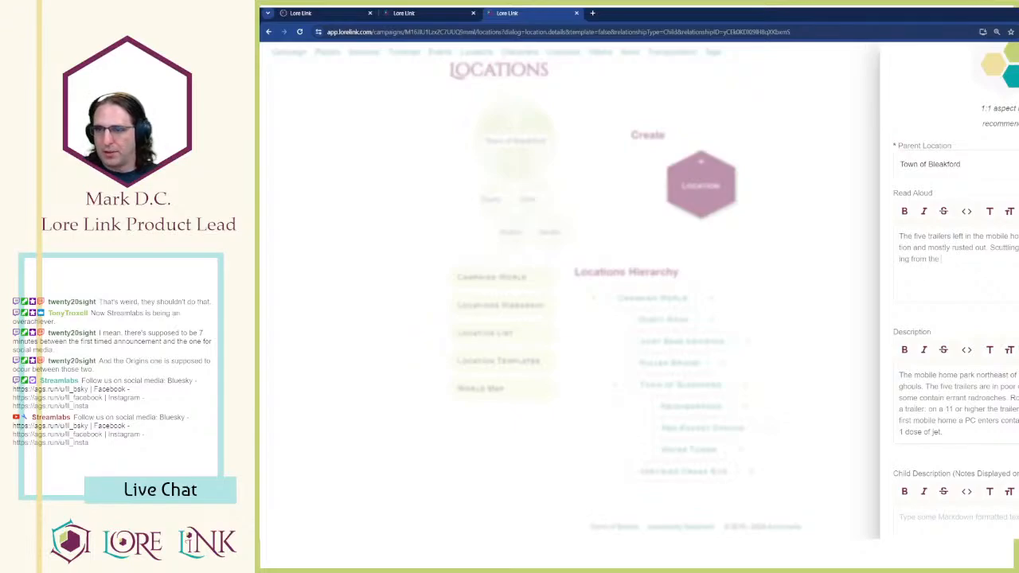
type(" park")
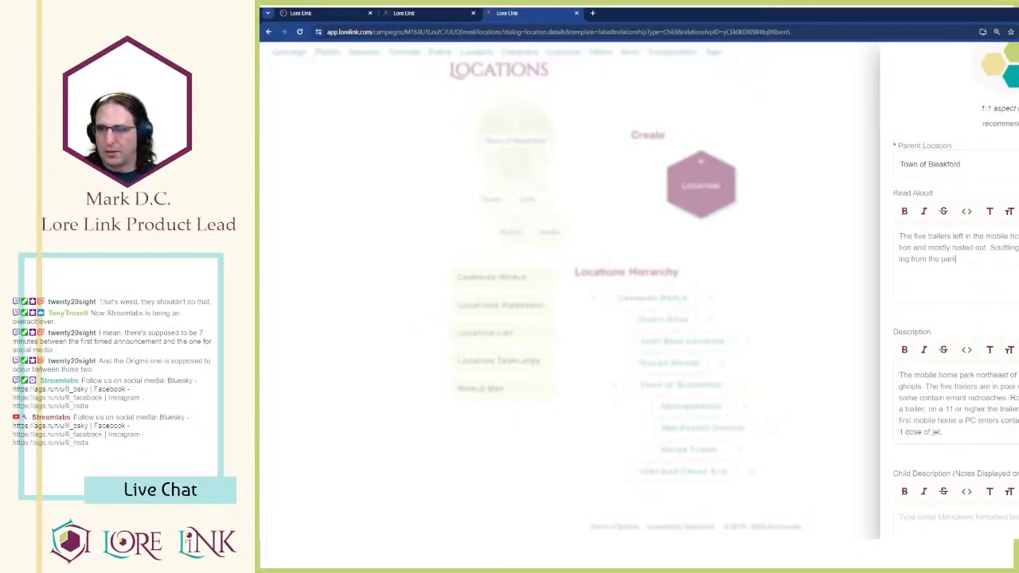
key("BackSpace")
key("BackSpace")
key("BackSpace")
type("trailers.")
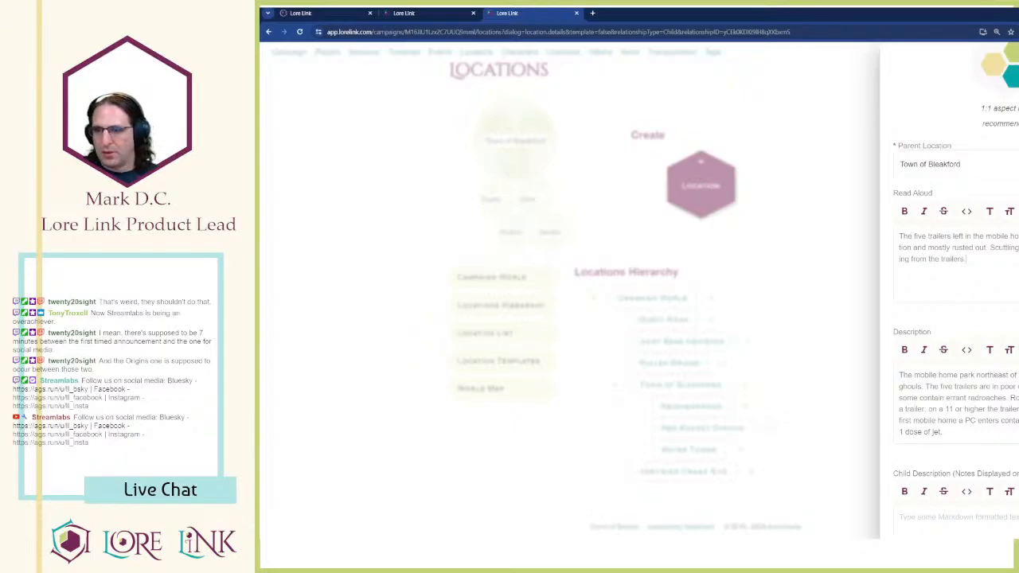
scroll(947, 294, "down", 3)
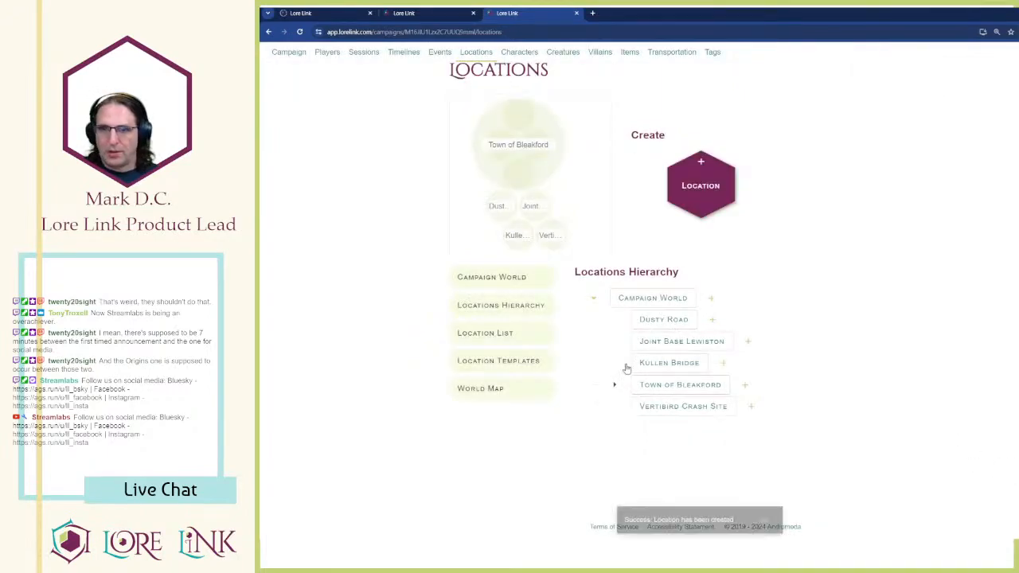
Open the Neighborhood location under Town of Bleakford and fill its Description with the passage on the dozen houses and the Mayor's House
left_click(613, 385)
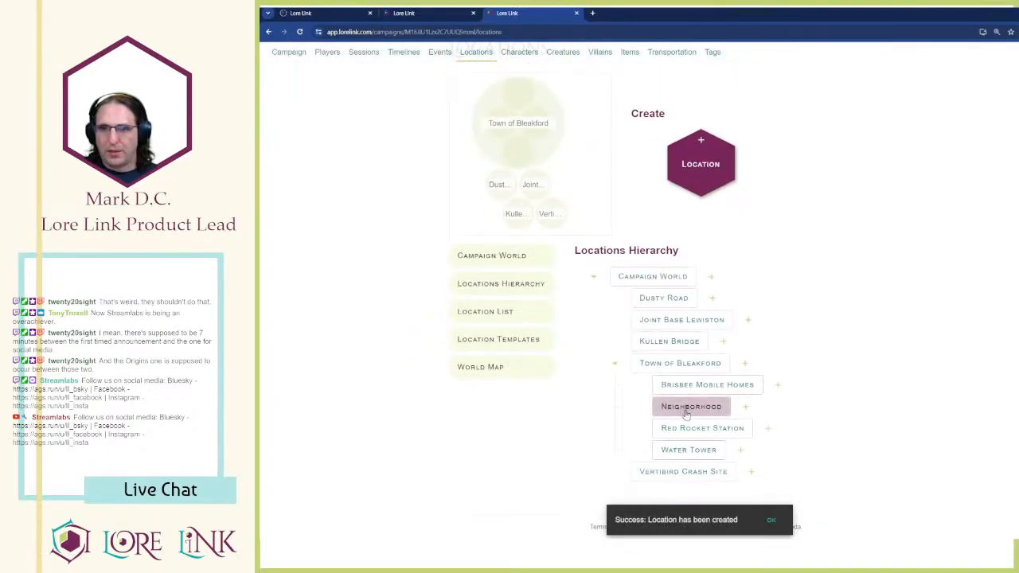
left_click(691, 402)
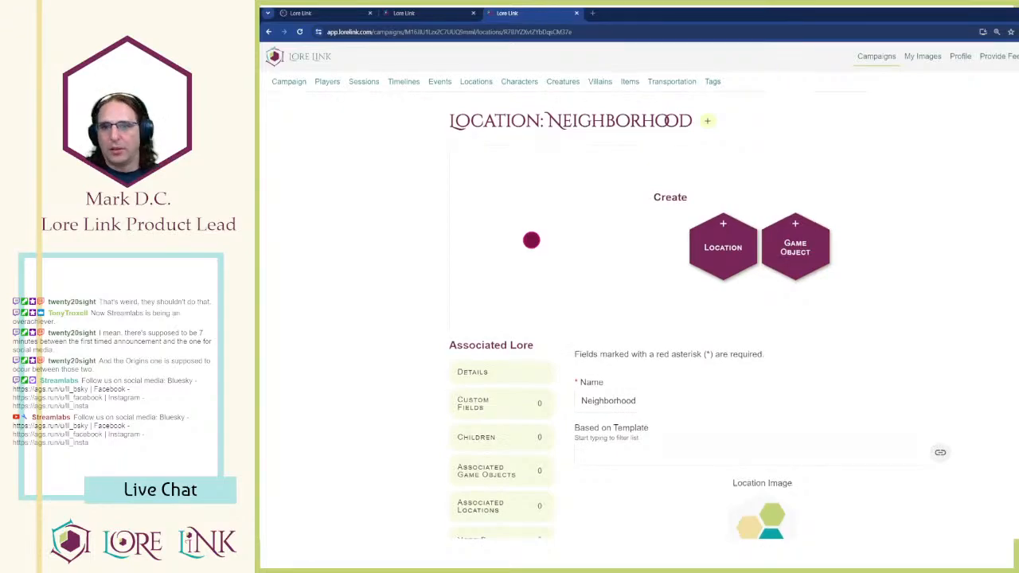
scroll(531, 240, "down", 5)
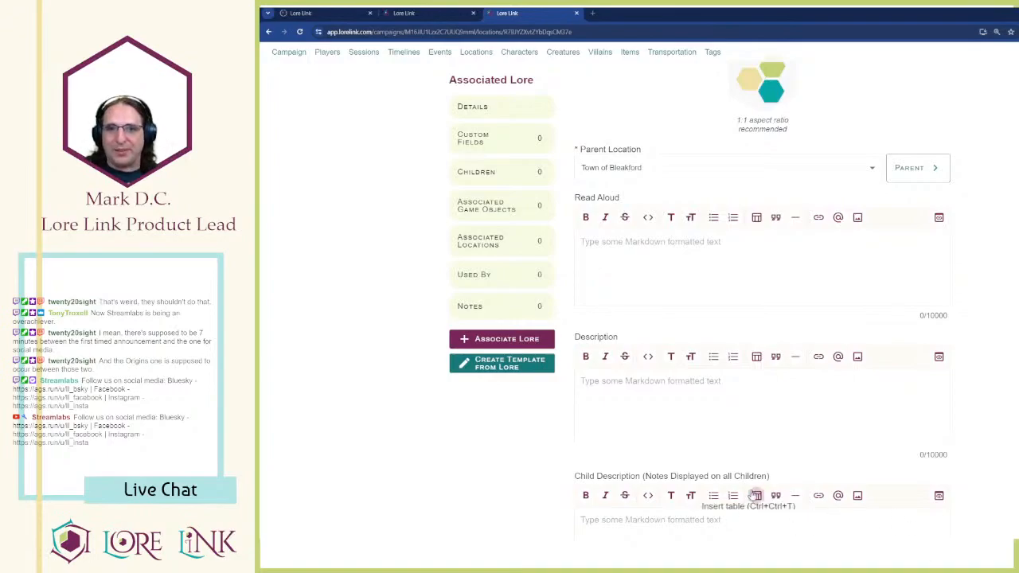
left_click(725, 422)
type("There are a dozen houses clustered in the heart of Bleakford and on the west side of town. Of these, five have collapsed from disrepair. Mayor's House: The largest house house, which be-longed to Bleakford's mayor, has a safe in the upstairs bedroom that can be opened with a PER + Lockpick test with a difficulty of 3. Inside the safe are several stacks of prewar money, (earned after the Mayor struck a deal to stow radioactive material within city limits), a .44 pistol, and 3 shots of .44 magnum ammo. There is also a contract from Triton Material Disposal, sub-sidiary of Poseidon Energy, that outlines the terms of the agreement with the mayor.")
scroll(822, 423, "down", 2)
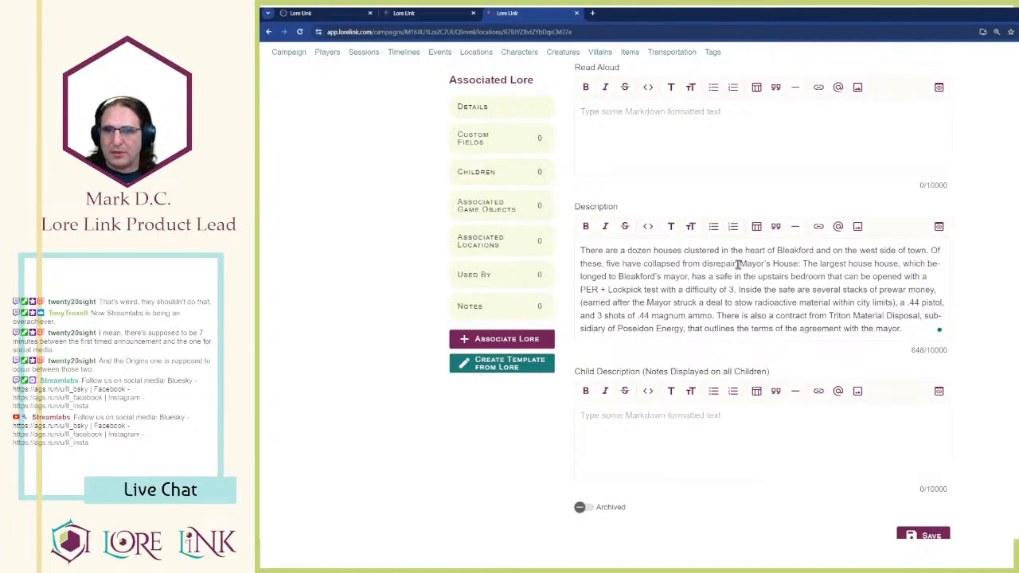
Cut the passage from "Mayor's House:" to the end out of the Neighborhood's Description
mouse_move(739, 264)
left_mouse_down()
mouse_move(901, 328)
mouse_move(756, 289)
mouse_move(739, 263)
left_mouse_up()
left_click(903, 328)
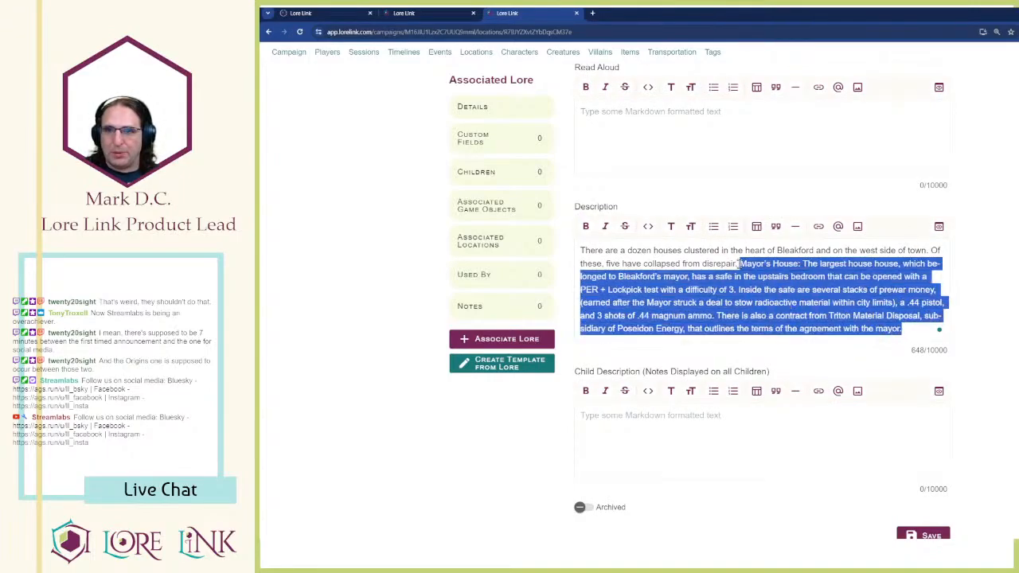
left_click(784, 262)
left_click_drag(915, 330, 743, 263)
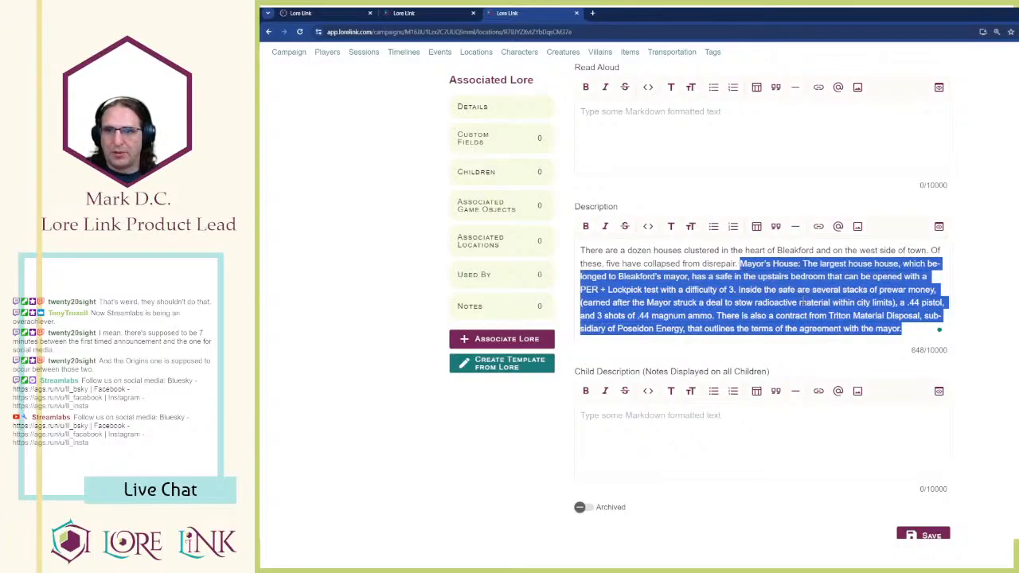
key("ctrl+x")
Start a new child location of Neighborhood and name it "Mayor's House"
scroll(796, 297, "up", 4)
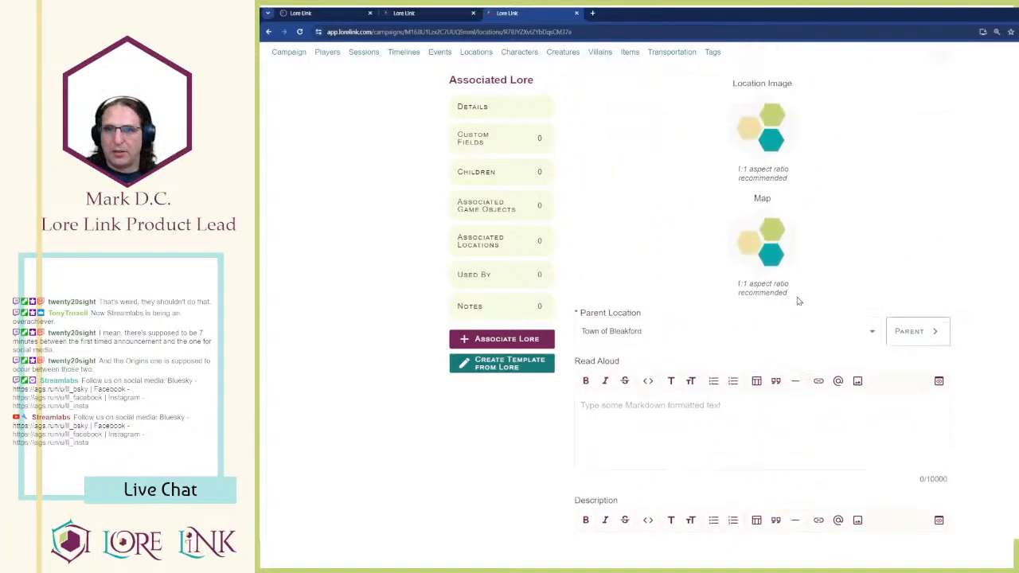
scroll(796, 298, "down", 3)
scroll(755, 250, "down", 10)
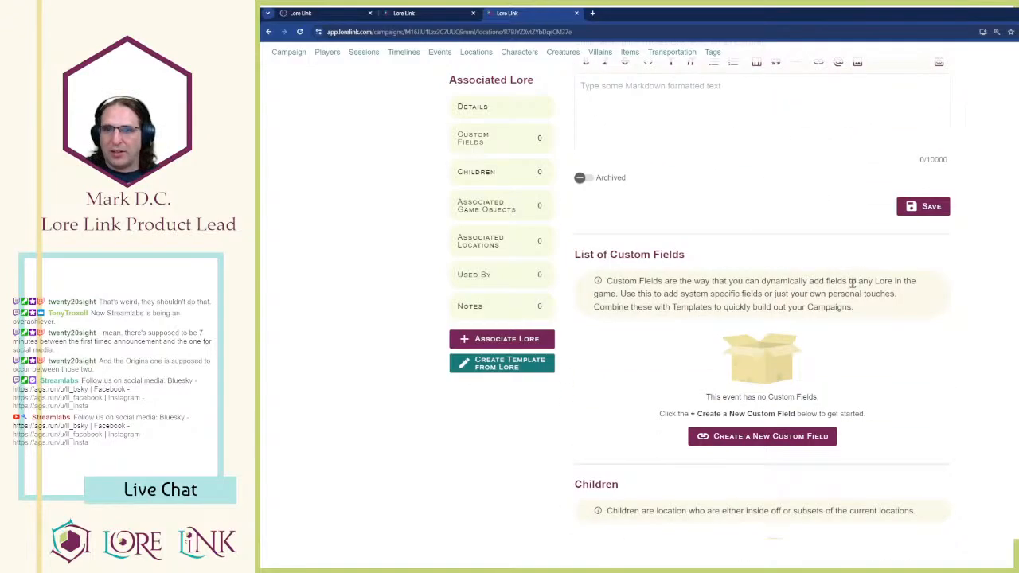
left_click(793, 406)
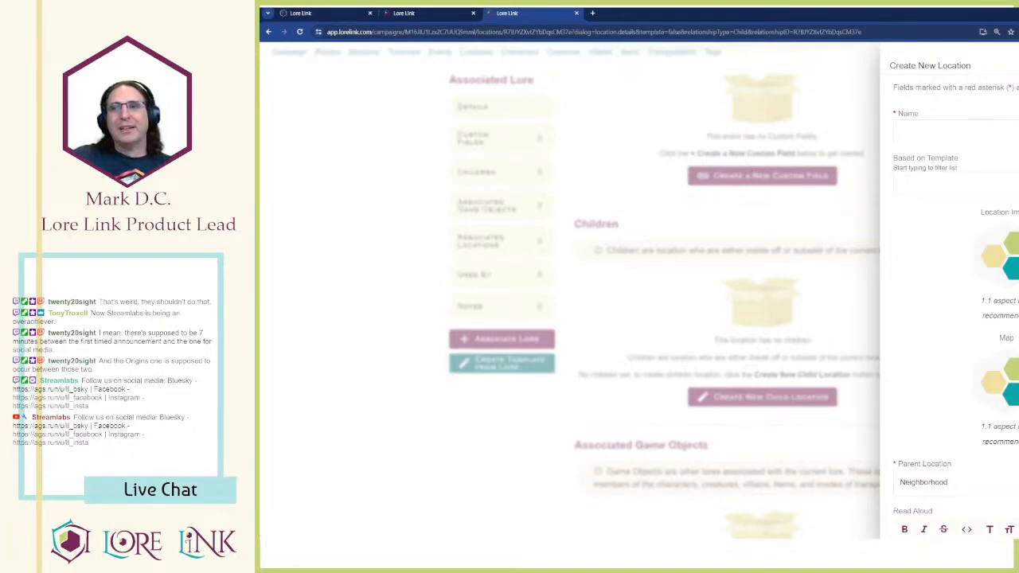
left_click(1009, 135)
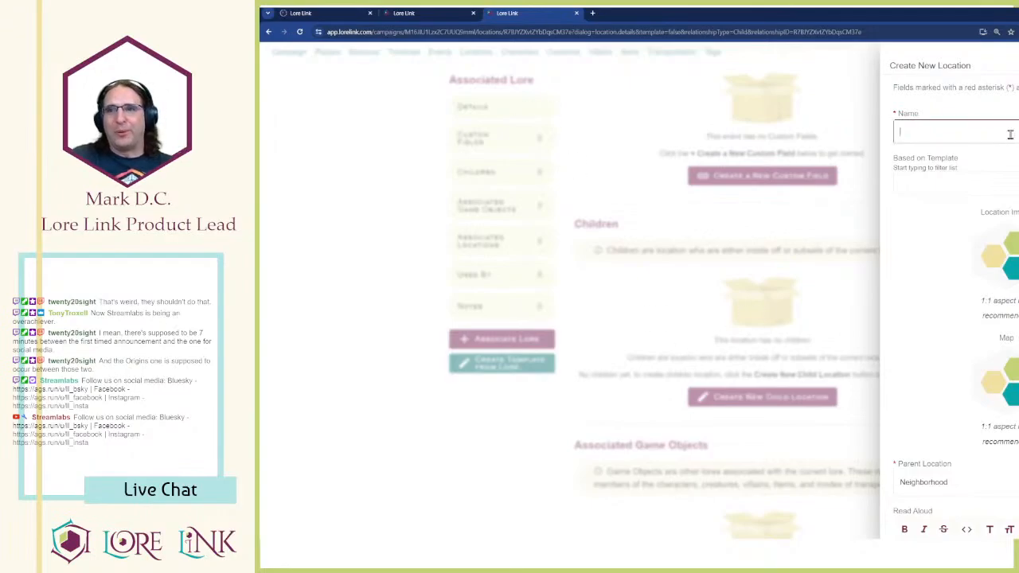
type("Mayor H")
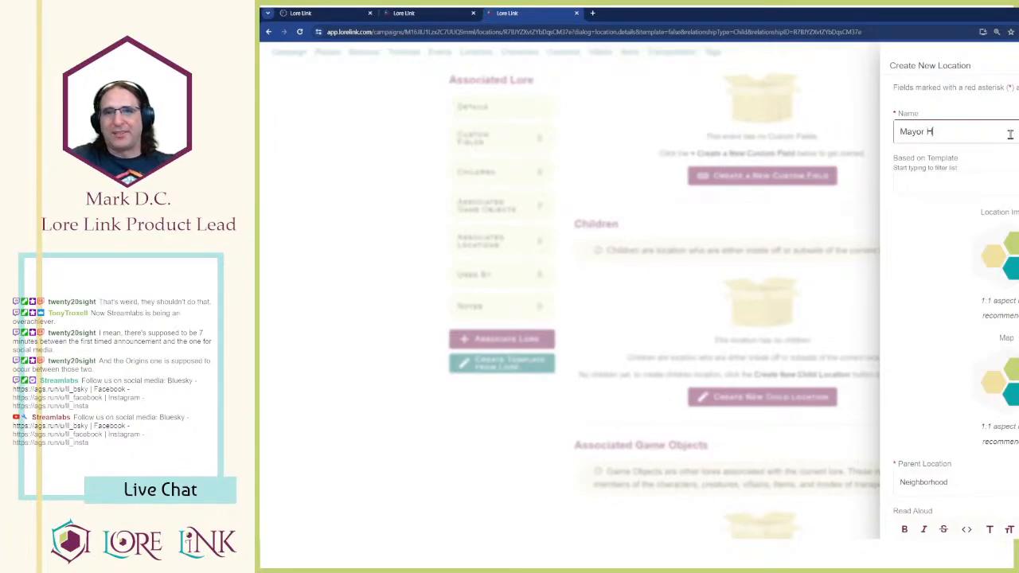
type("ood")
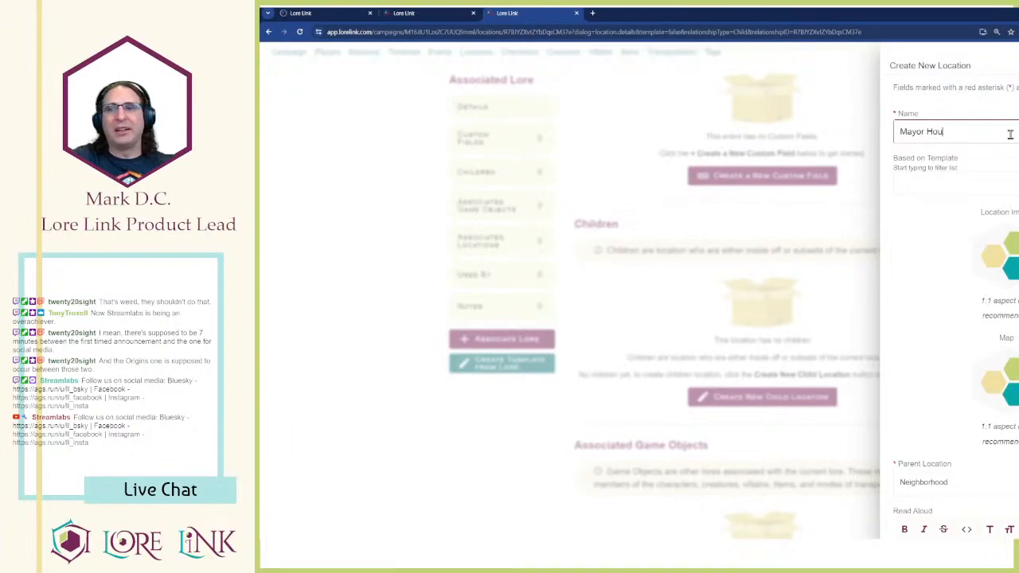
key("BackSpace")
key("BackSpace")
key("BackSpace")
key("BackSpace")
key("BackSpace")
type("'s House")
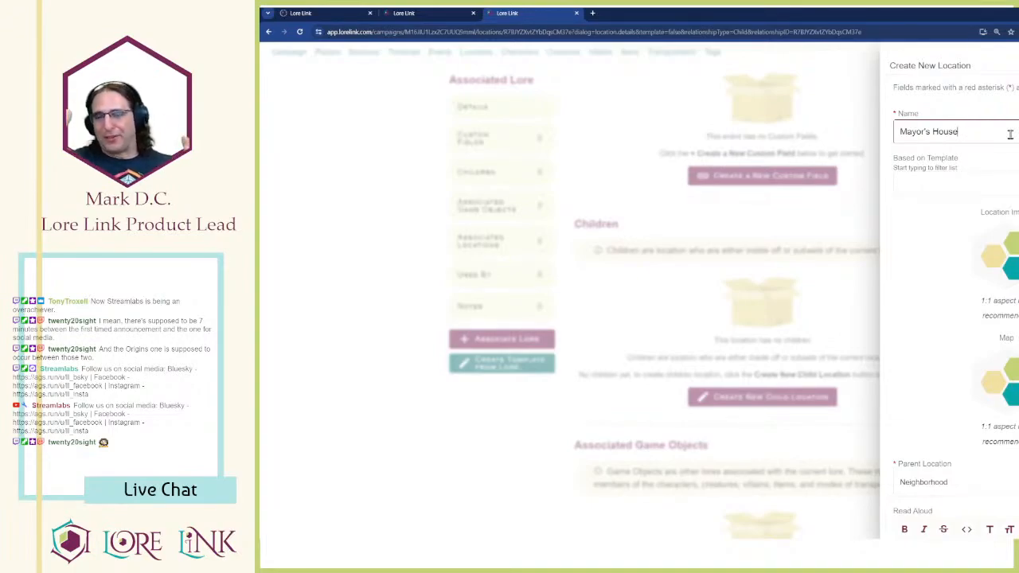
Paste the cut passage into the Mayor's House Description and correct "The largest house house" to "The largest house"
scroll(1003, 319, "down", 5)
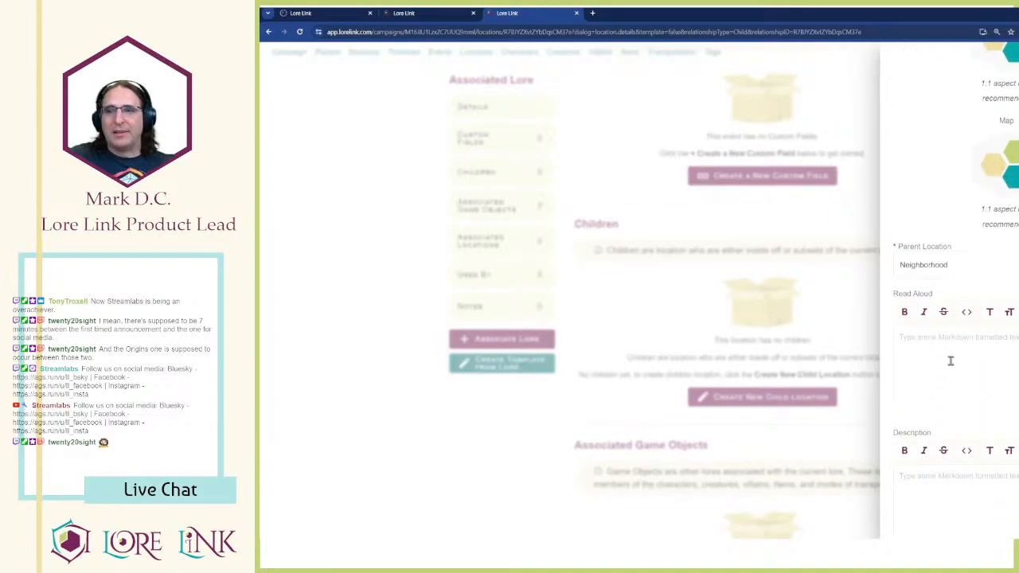
scroll(951, 359, "down", 1)
left_click(947, 409)
key("ctrl+v")
scroll(960, 407, "down", 1)
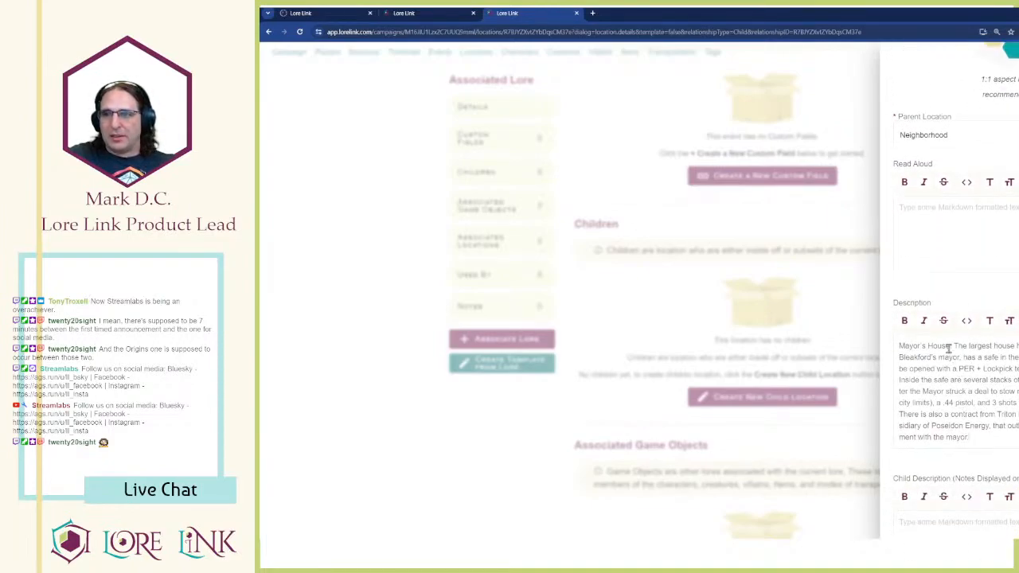
left_click_drag(957, 345, 1018, 347)
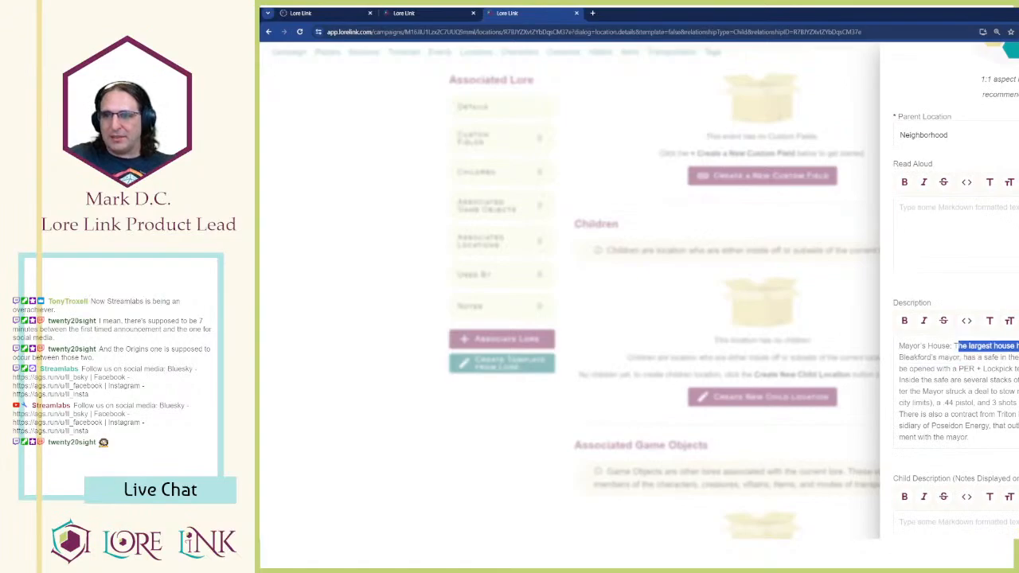
left_click(992, 238)
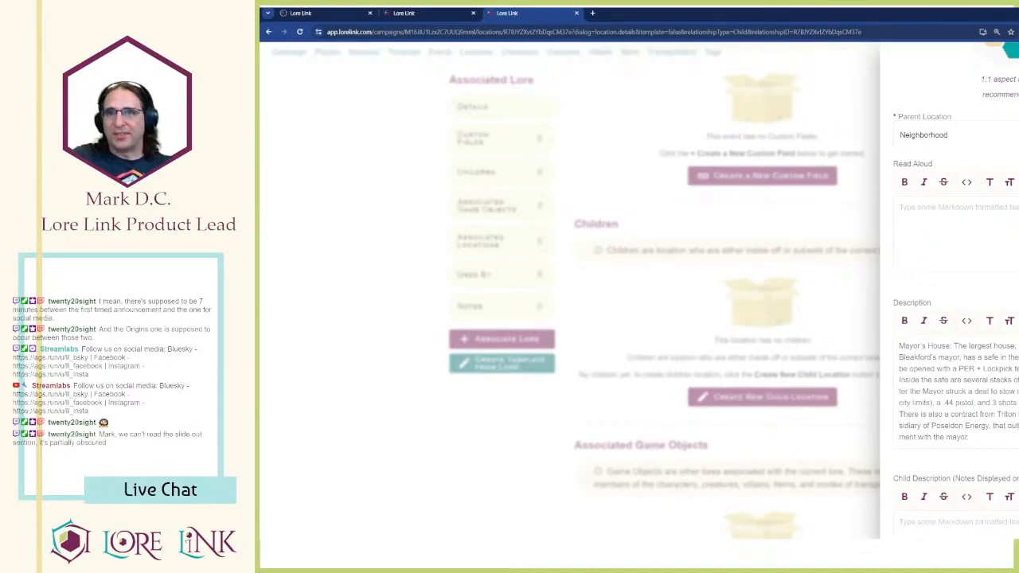
Restore the browser window from full size and widen it so that the whole slide-out location form is in view
double_click(777, 21)
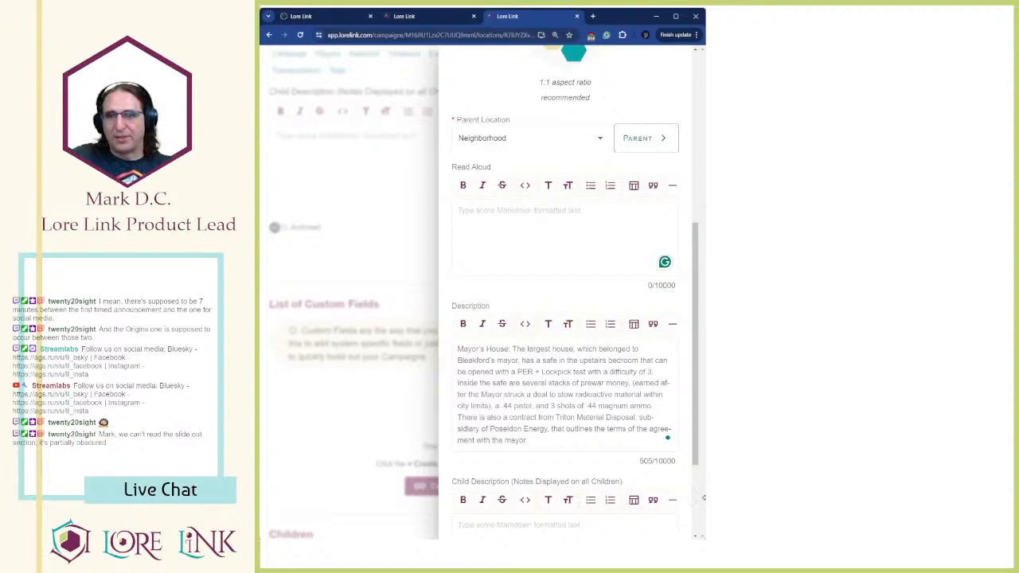
left_click_drag(704, 497, 1009, 464)
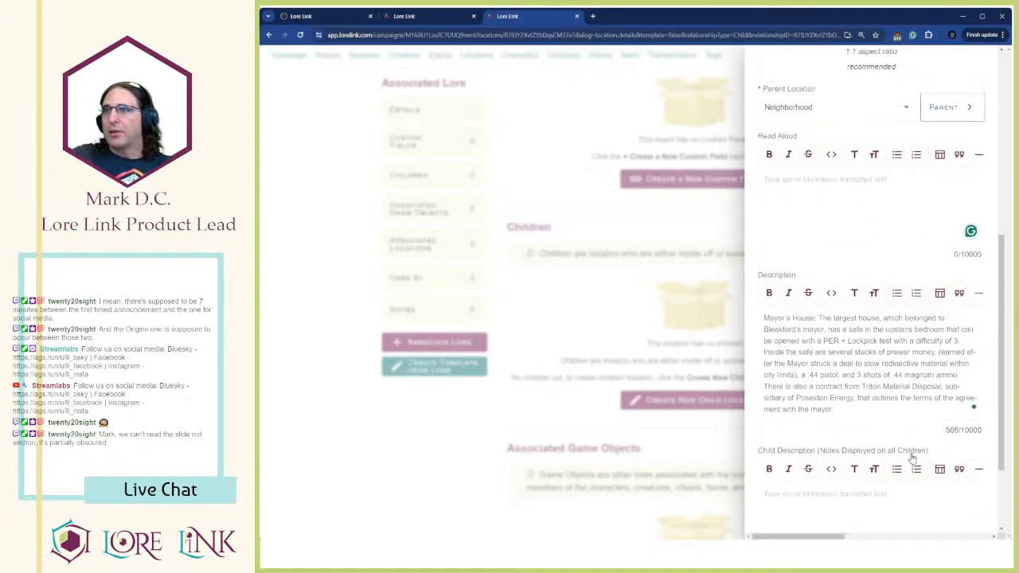
scroll(912, 458, "up", 2)
scroll(818, 331, "down", 3)
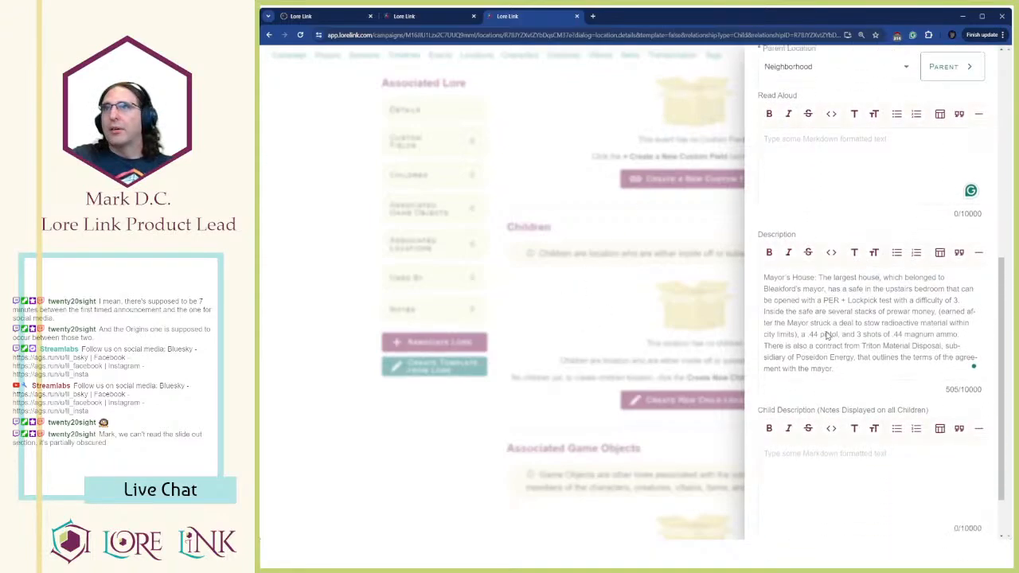
scroll(826, 335, "down", 1)
scroll(826, 335, "up", 2)
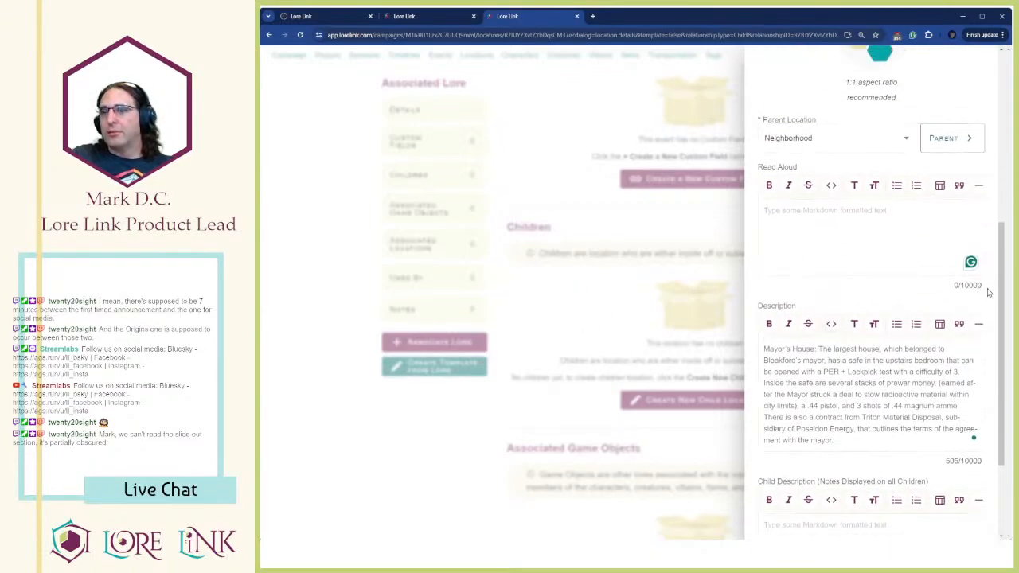
left_click_drag(1009, 284, 1011, 281)
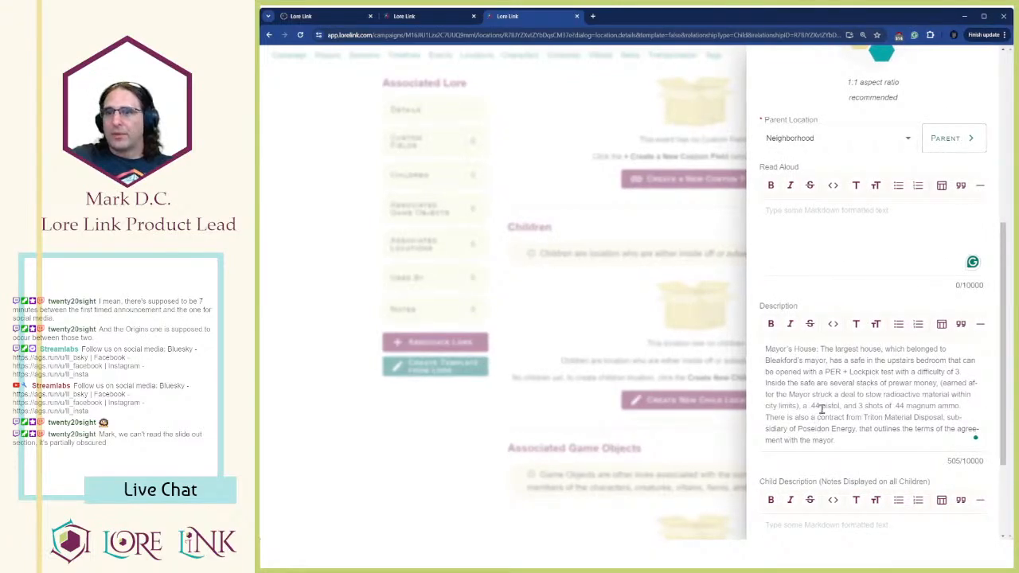
Check the Mayor's House form and save it as a child location of Neighborhood
left_click_drag(859, 458, 857, 433)
left_click(858, 435)
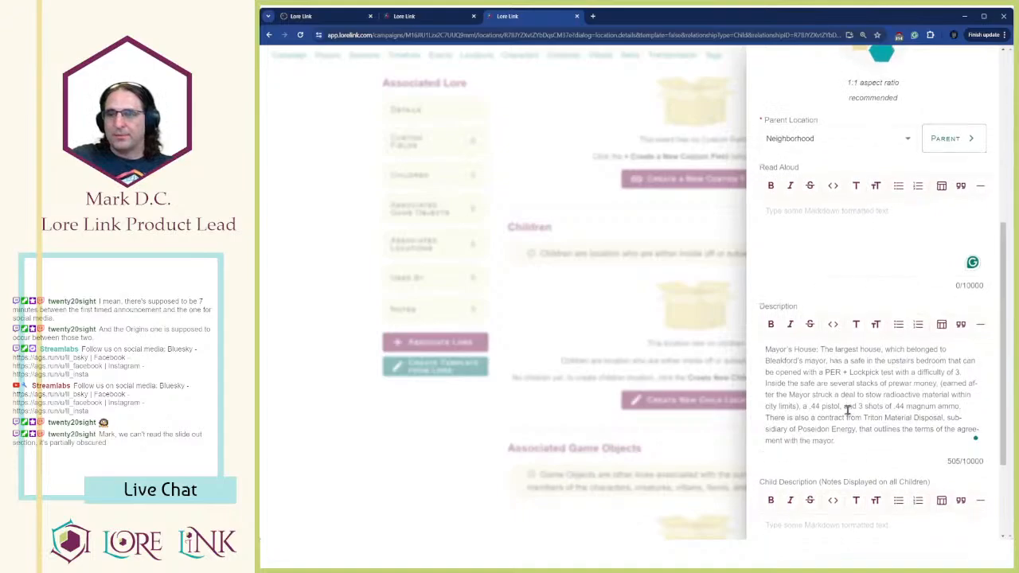
scroll(847, 408, "down", 2)
scroll(850, 373, "up", 4)
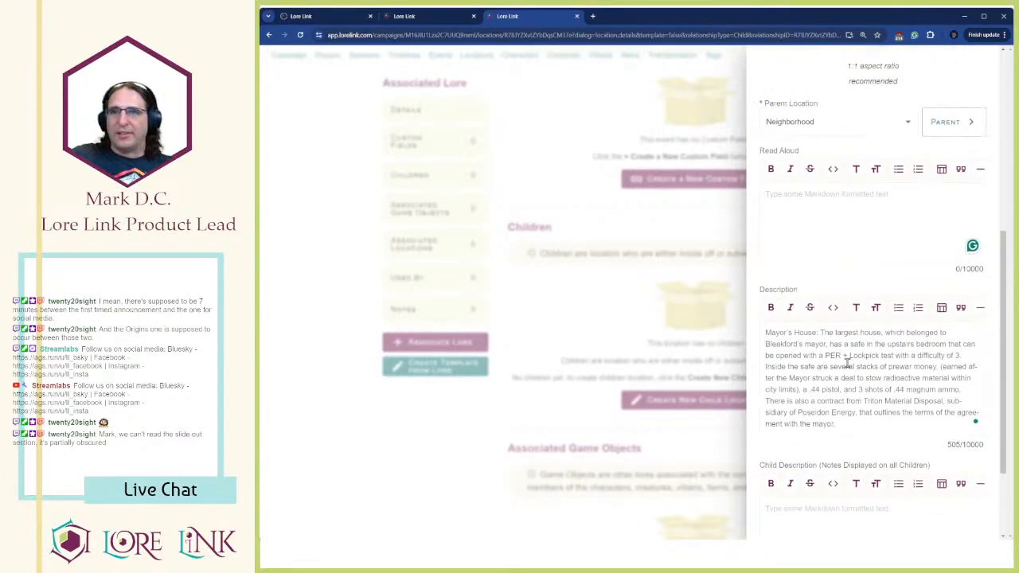
scroll(835, 228, "down", 3)
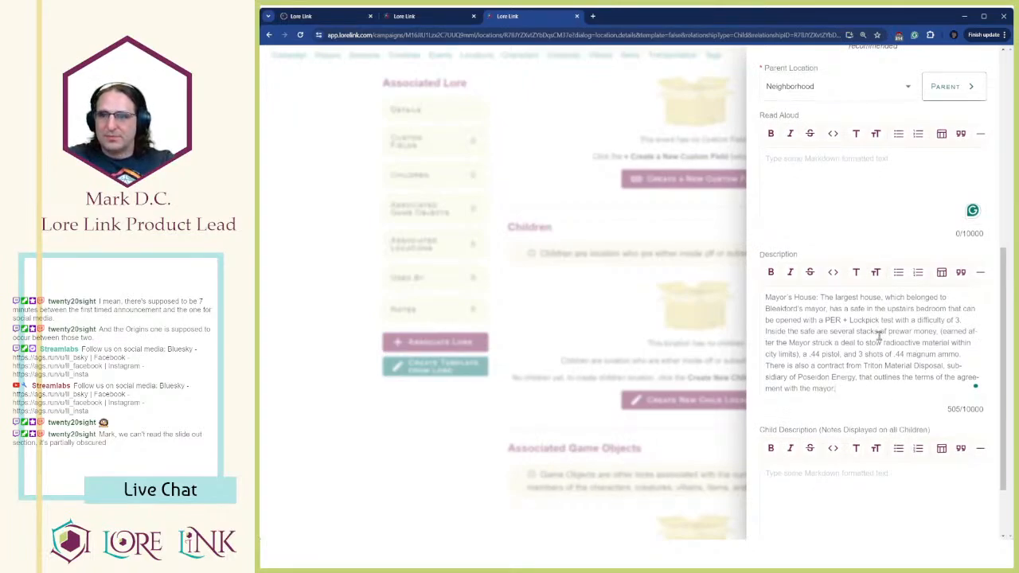
scroll(875, 334, "down", 1)
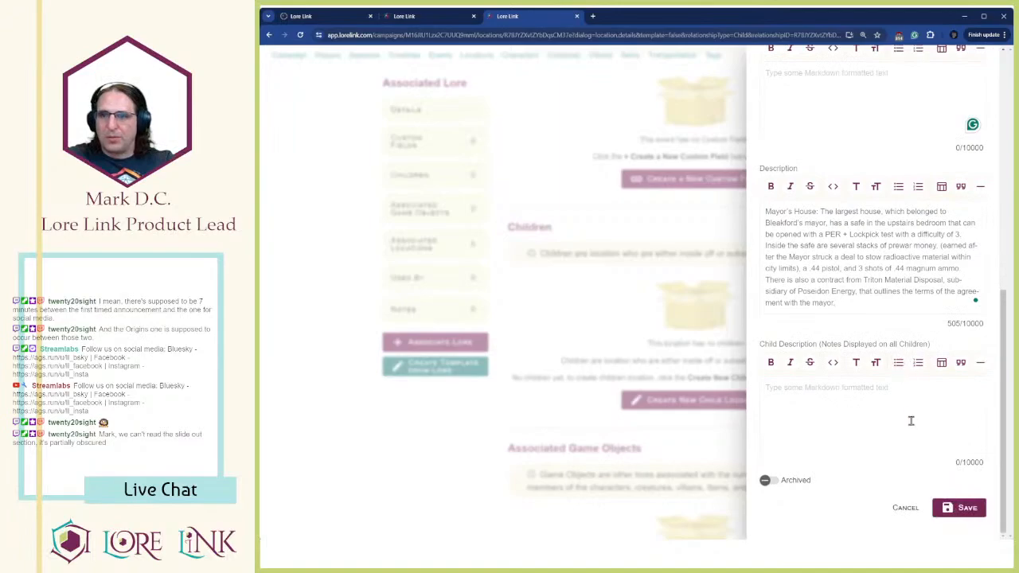
left_click(961, 509)
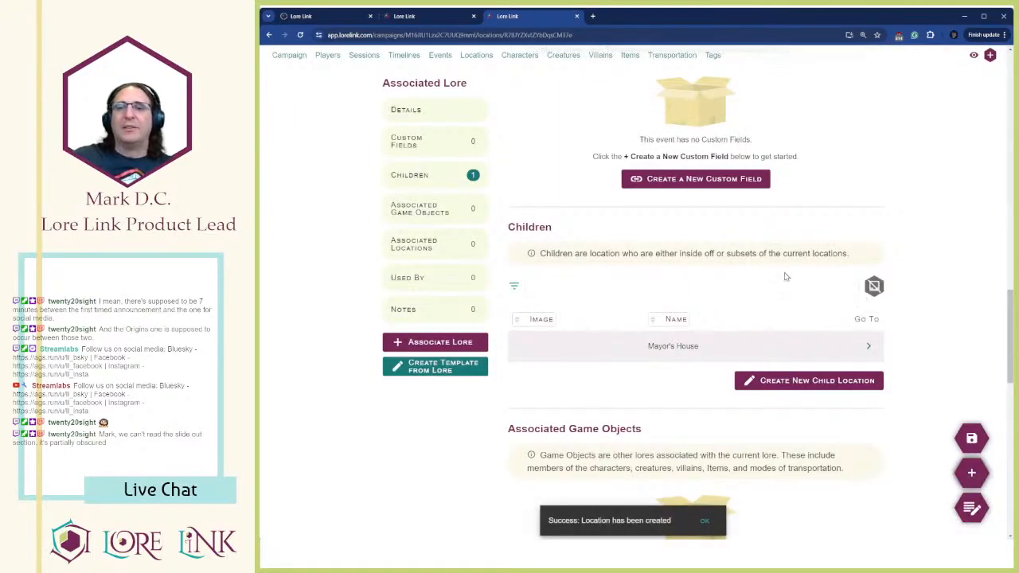
scroll(597, 247, "up", 3)
scroll(694, 250, "up", 2)
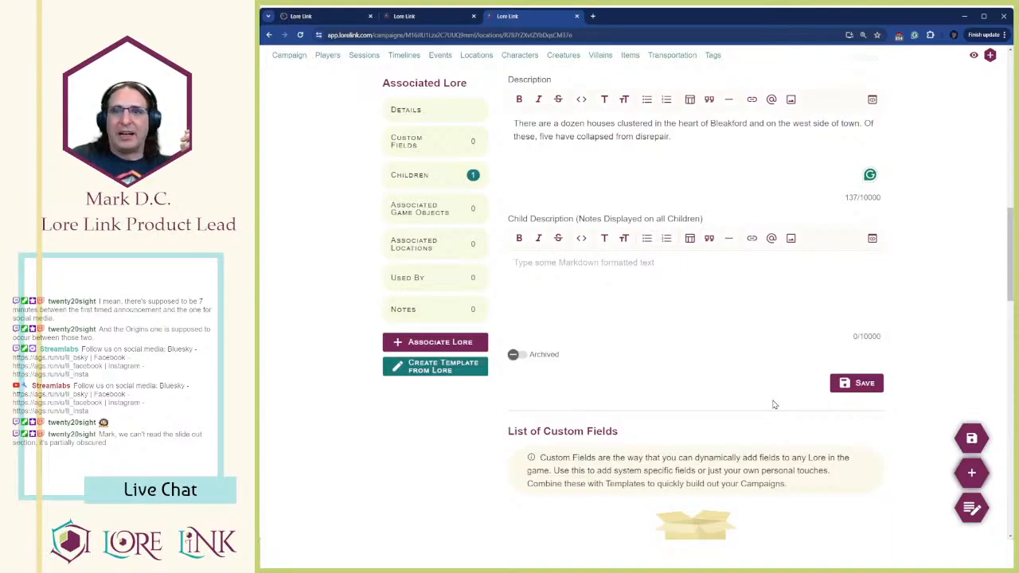
scroll(721, 373, "up", 5)
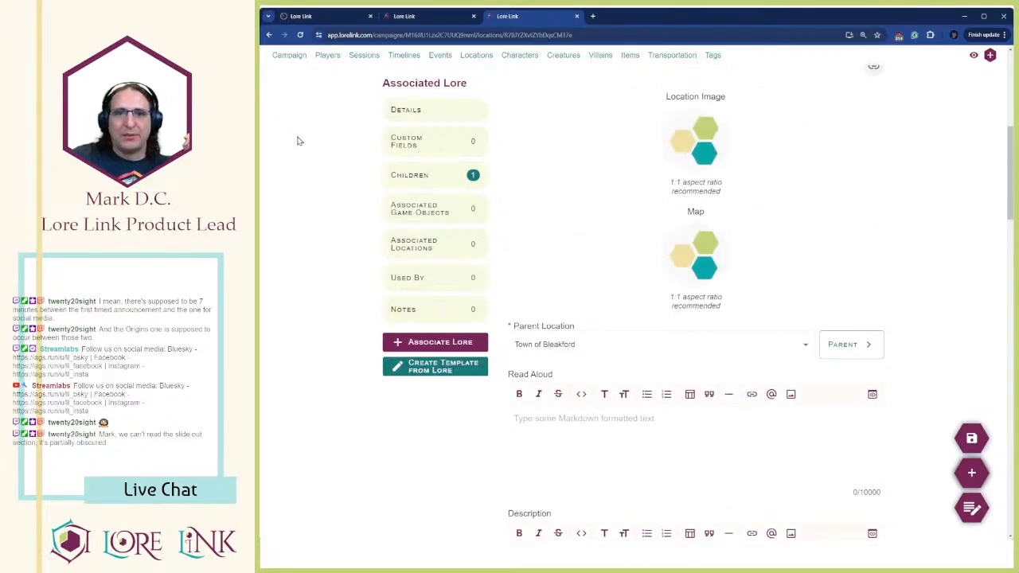
scroll(298, 141, "up", 5)
left_click(656, 251)
left_click(342, 129)
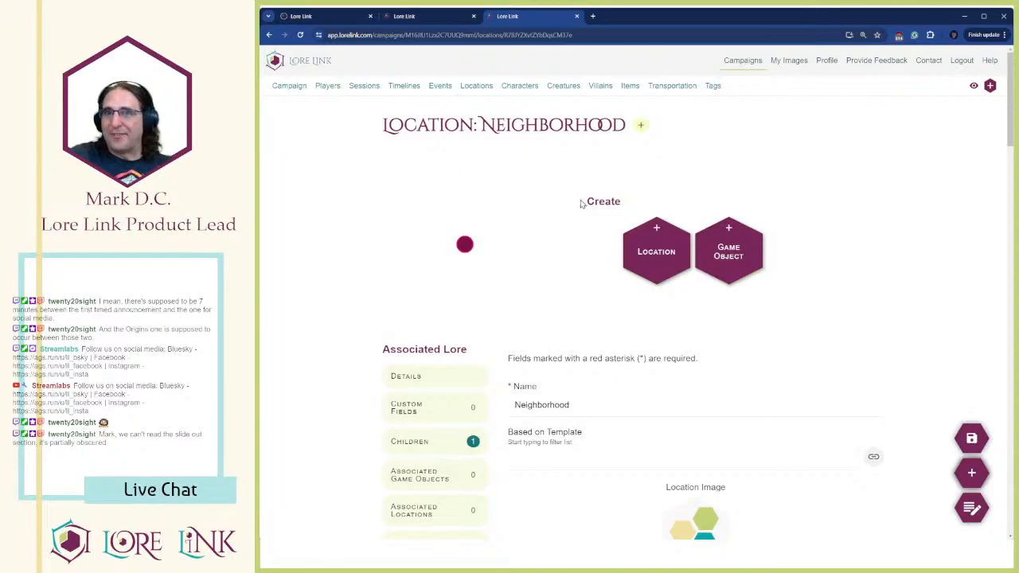
Expand Town of Bleakford in the Locations Hierarchy and start a new child location under it
left_click(476, 86)
scroll(557, 319, "down", 1)
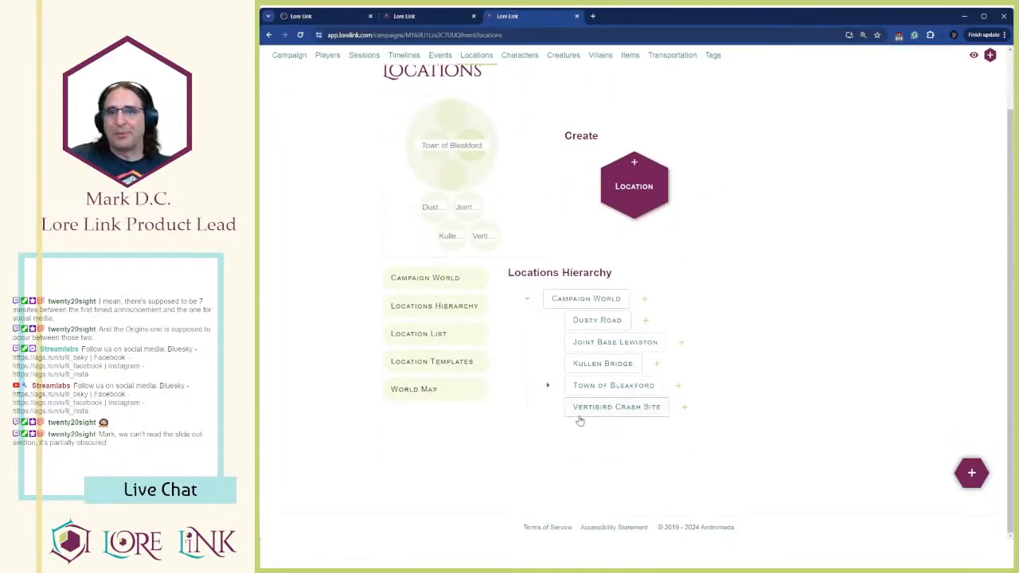
left_click(547, 385)
scroll(613, 386, "down", 1)
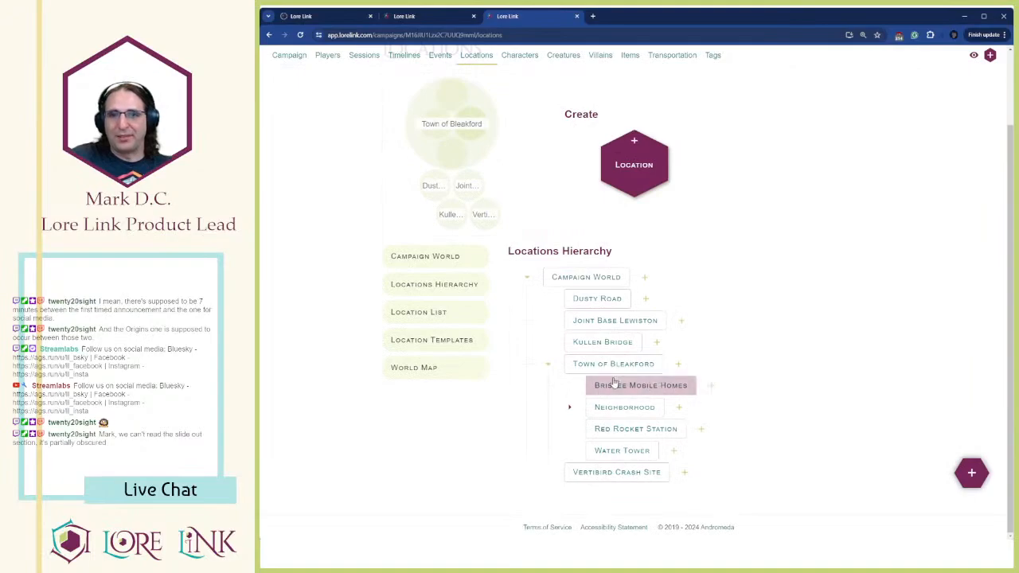
left_click(678, 364)
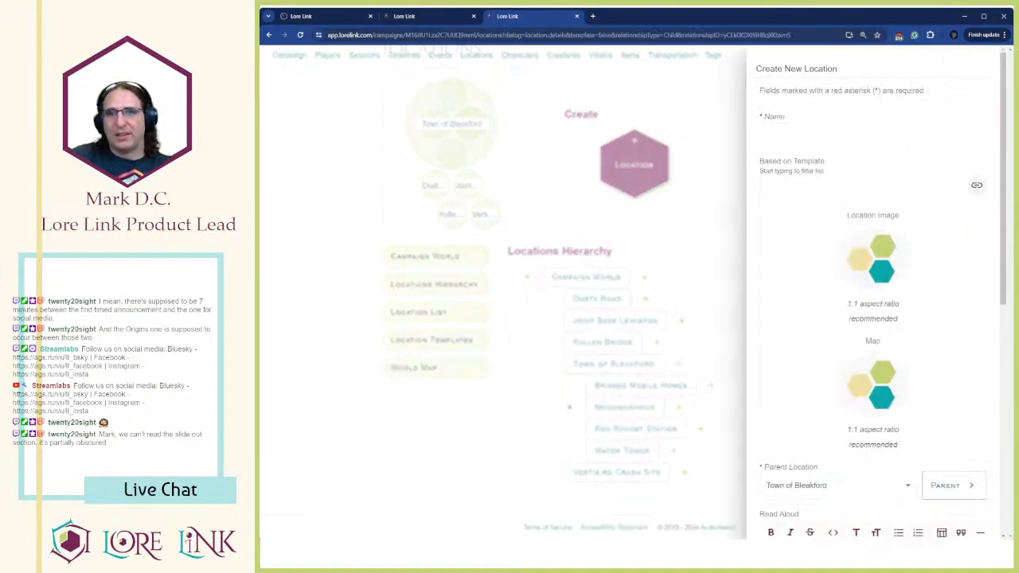
Name the new location "Slocum's Joe"
left_click(841, 134)
type("Sloc")
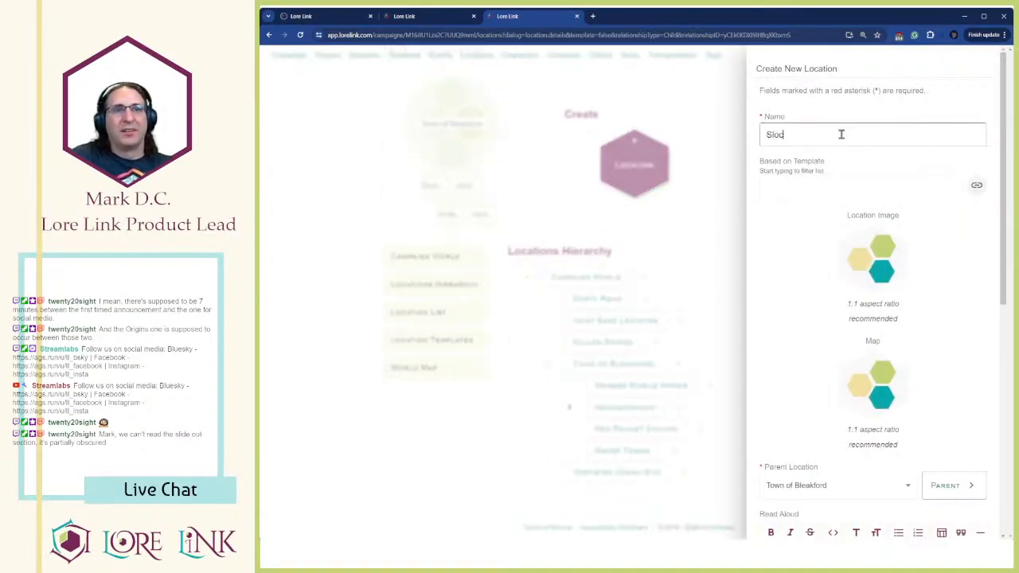
type("um's ")
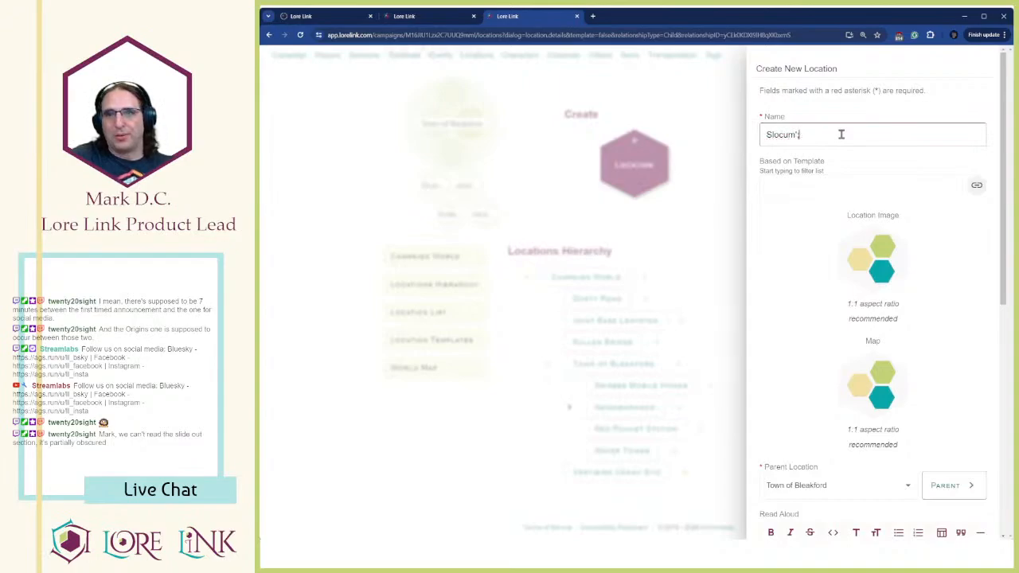
type("Joe")
key("BackSpace")
key("BackSpace")
type("oe")
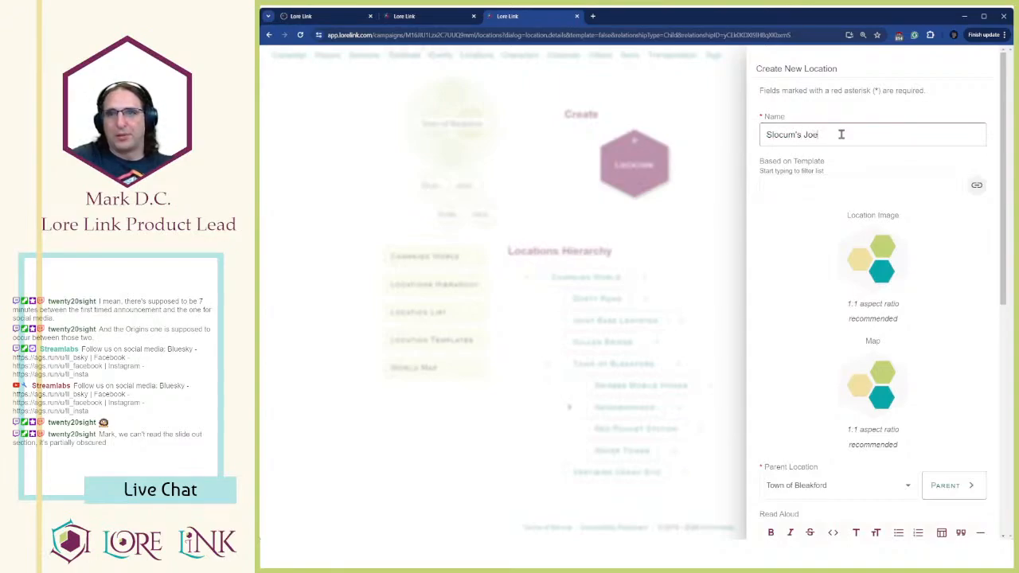
Fetch the donut and coffee shop passage from the source document and paste it into the Slocum's Joe Description
scroll(870, 265, "down", 4)
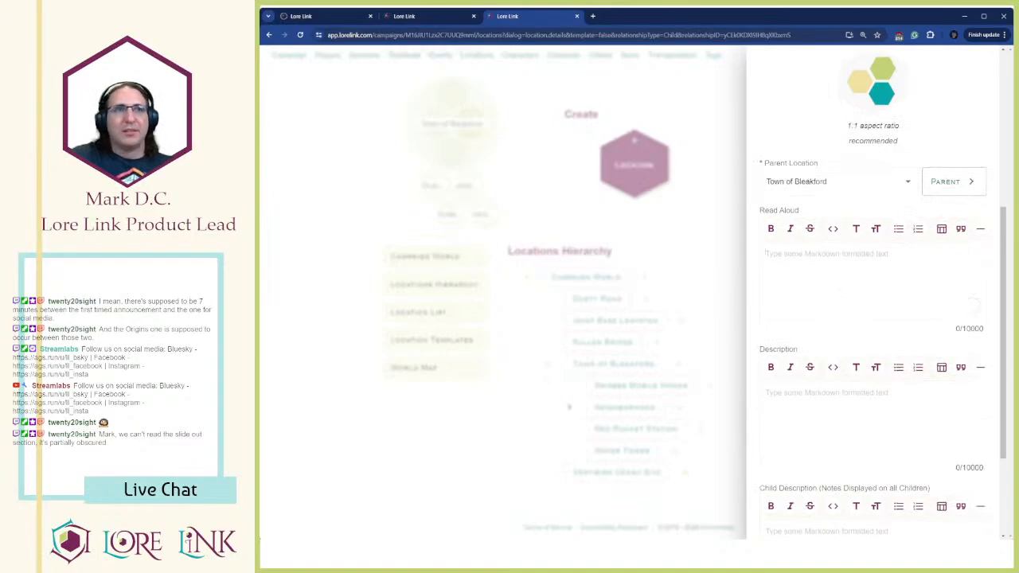
key("alt+Tab")
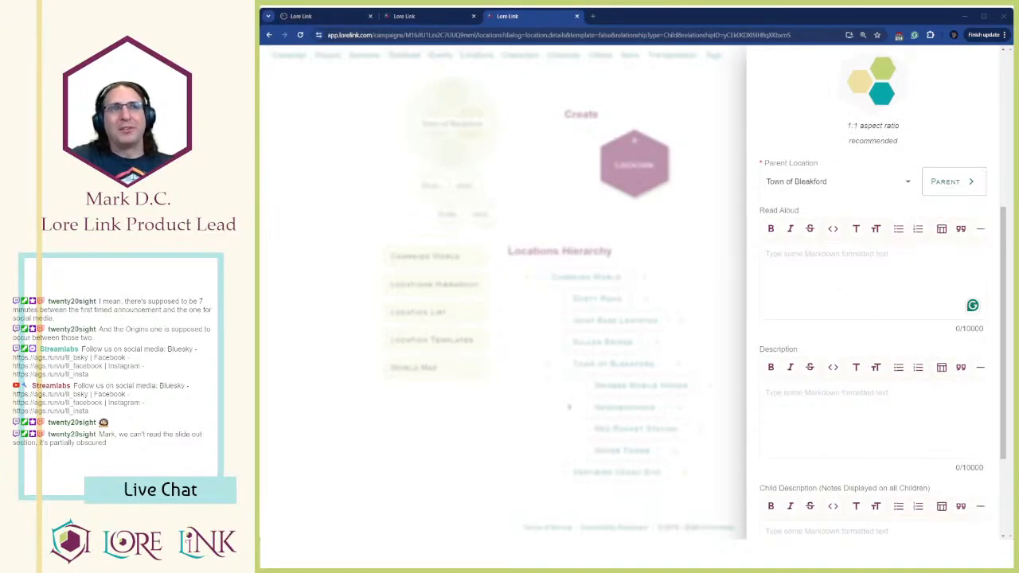
key("alt+Tab")
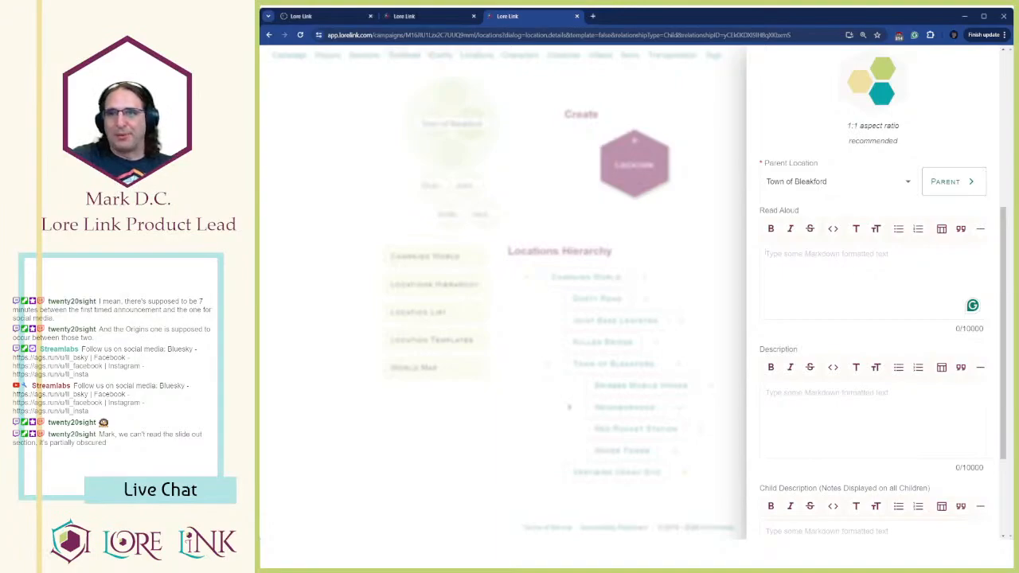
left_click(872, 424)
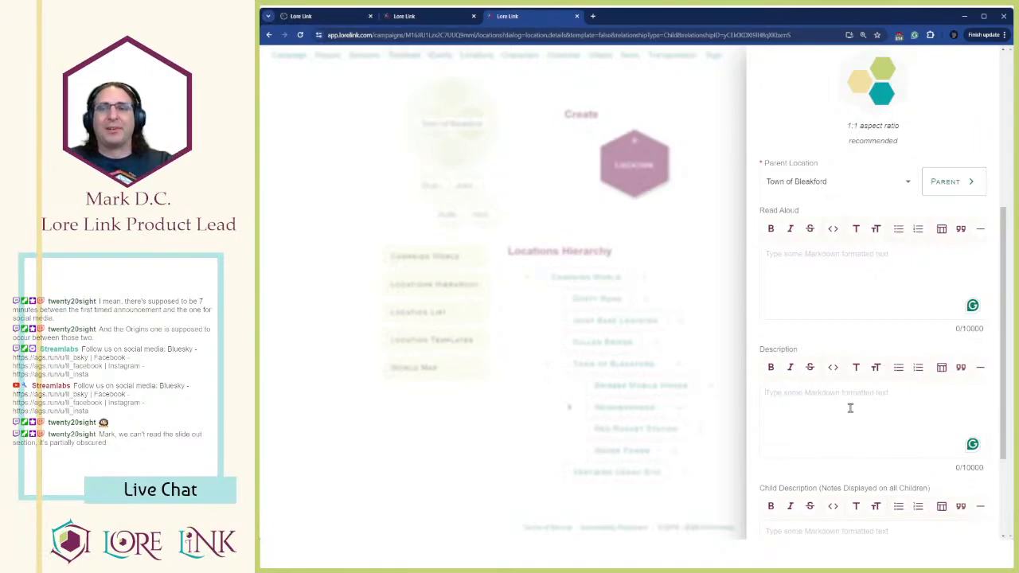
type("On the south side of town across from the Red Rocket station, Slocum's Joe is a donut and coffee shop. On its roof, a fiberglass sculpture of the smiling mascot has been battered by the wind and is almost entirely reduced to its skeletal frame. Inside, a chalkboard display announces: \"Slocum's Joe. We've got better coffee than the OTHER guys.\" If the signal booster is here, a PC who examines the statue can make a PER + Sneak test with a difficulty of 1 to spot it strapped to the metal framework, which acts like an omnidirectional antenna.")
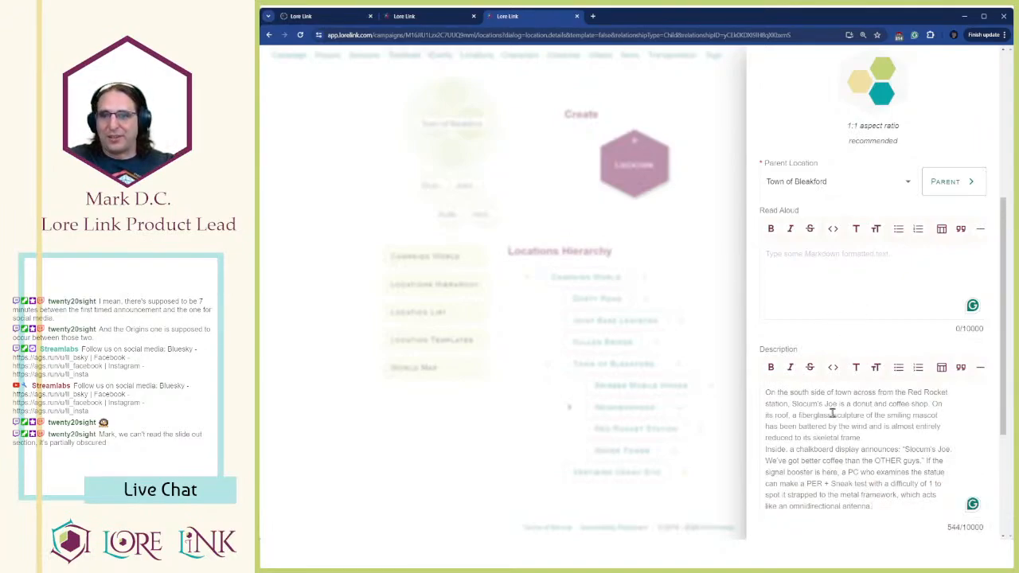
Cut the whole Description and paste it back as a single paragraph without the line break before "Inside"
key("ctrl+a")
key("ctrl+c")
key("BackSpace")
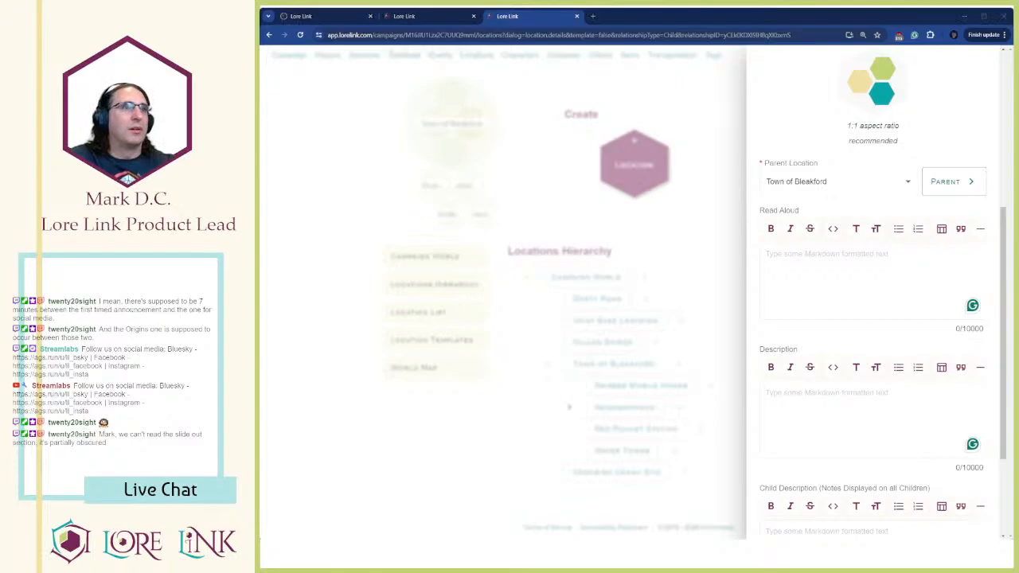
left_click(820, 394)
key("ctrl+v")
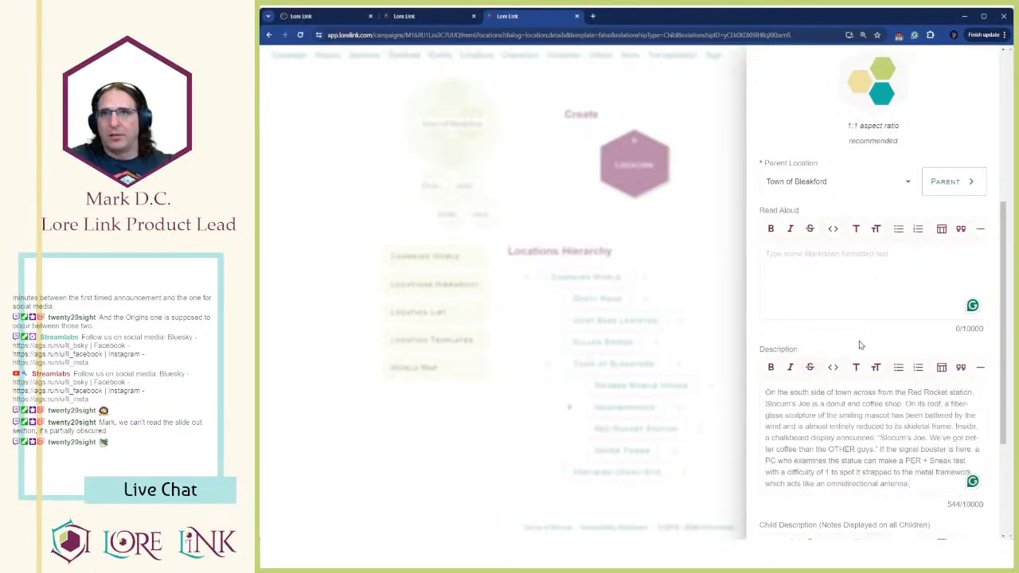
Move the passage from "On the south side of town" through "the OTHER guys." from Description into Read Aloud
scroll(867, 338, "down", 2)
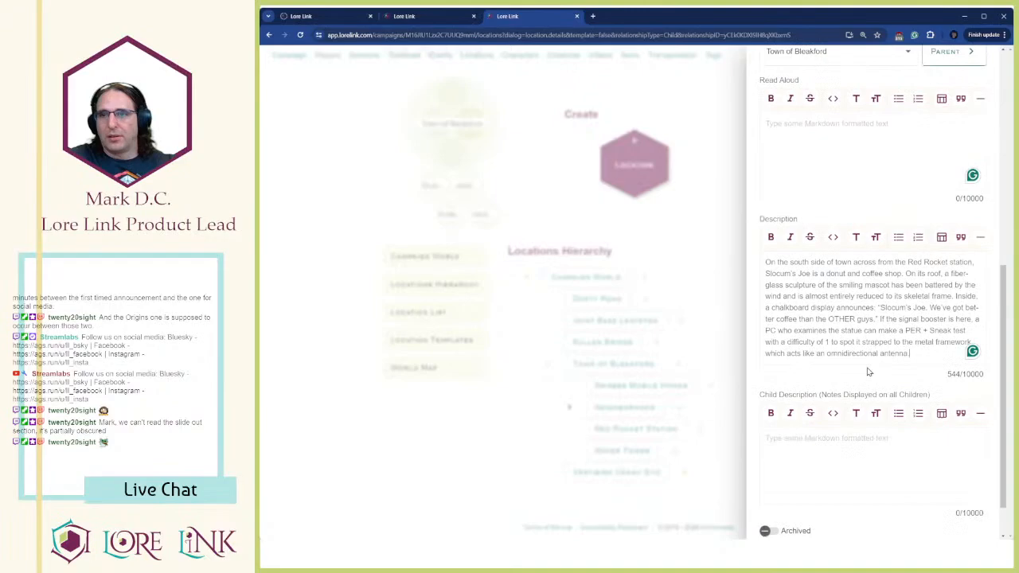
mouse_move(874, 319)
left_mouse_down()
mouse_move(878, 307)
mouse_move(858, 318)
mouse_move(891, 308)
left_mouse_up()
left_click(892, 308)
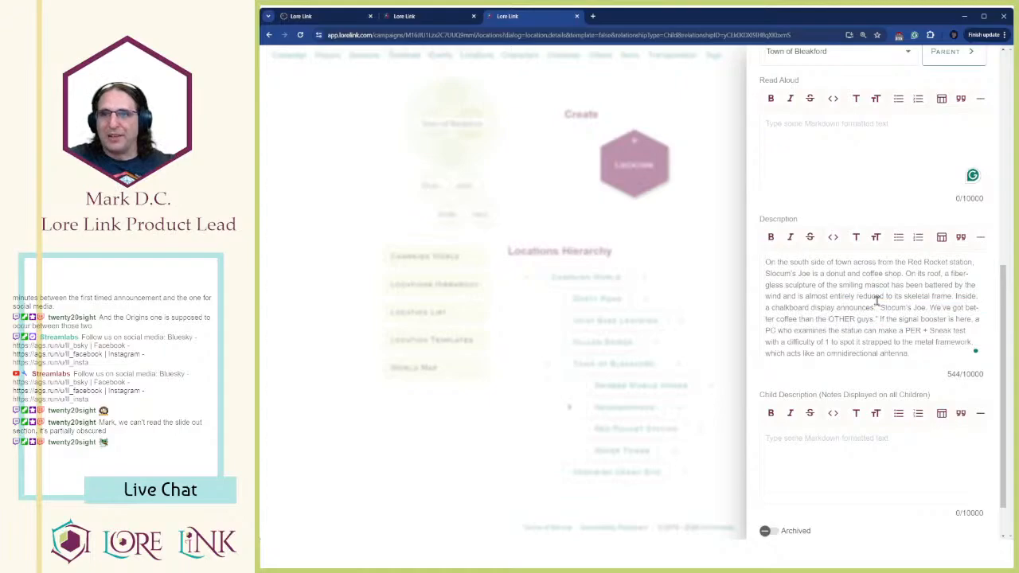
scroll(886, 321, "up", 2)
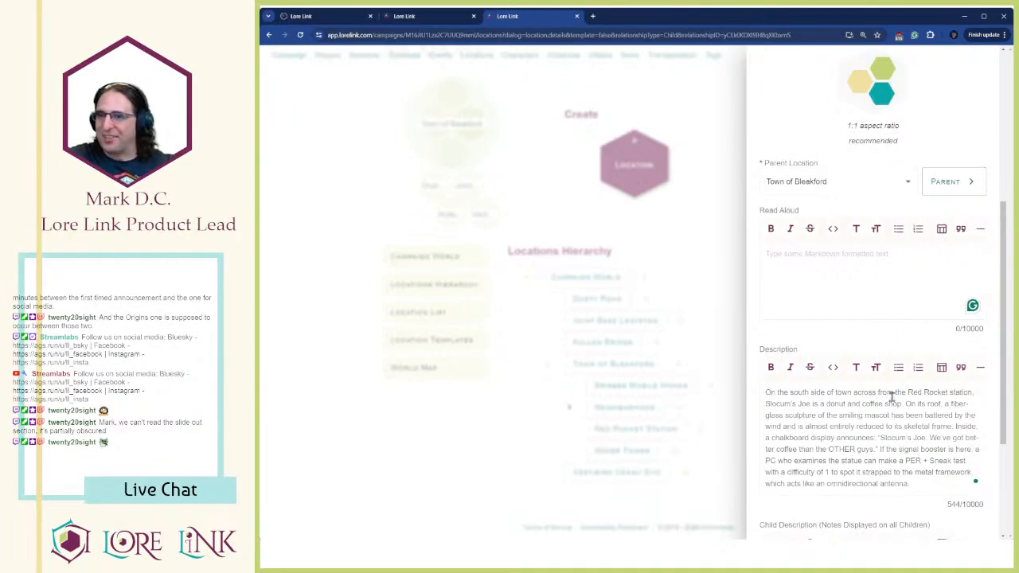
left_click_drag(917, 404, 916, 413)
left_click(916, 414)
scroll(923, 406, "down", 1)
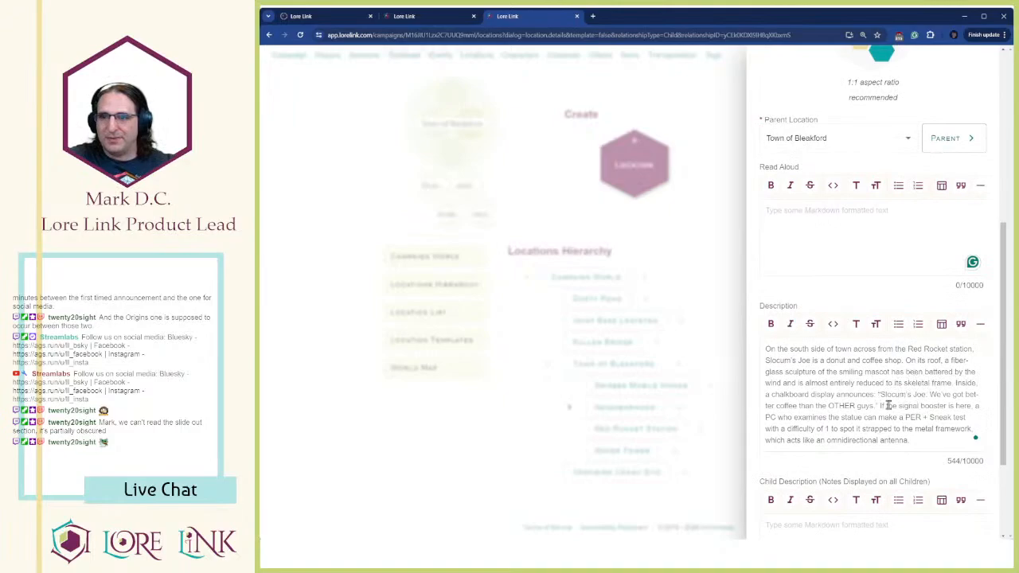
left_click_drag(876, 406, 729, 344)
key("ctrl+x")
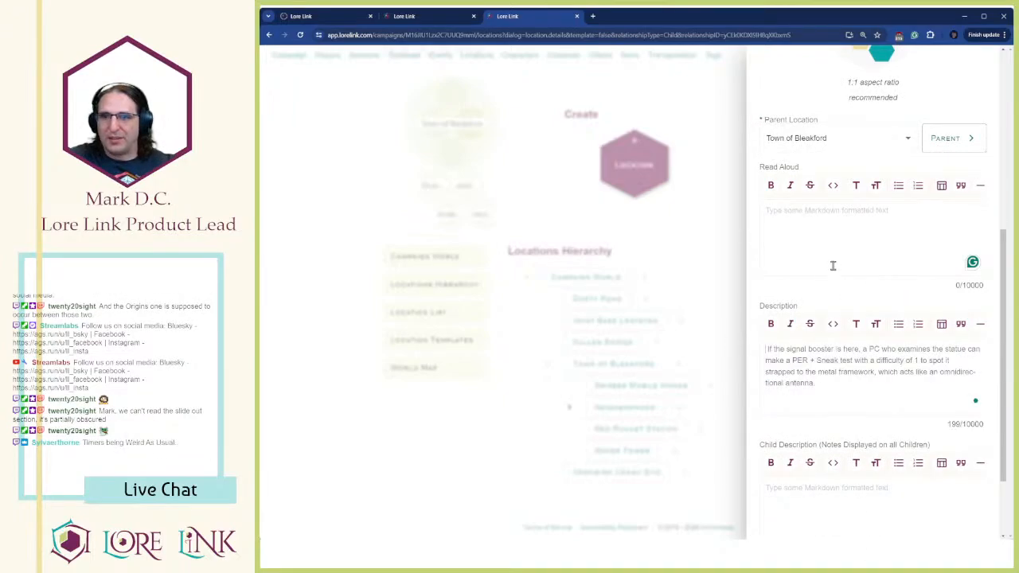
left_click(825, 233)
key("ctrl+v")
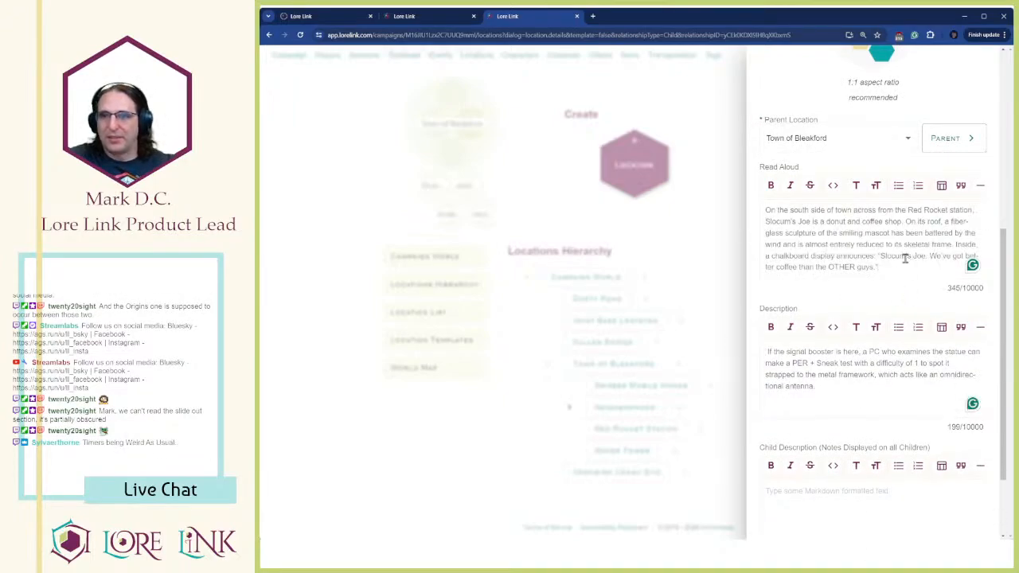
Remove the leading space before "If the signal booster is here" in the Description and save the Slocum's Joe location
left_click(829, 369)
key("ctrl+Home")
key("Delete")
scroll(899, 342, "down", 2)
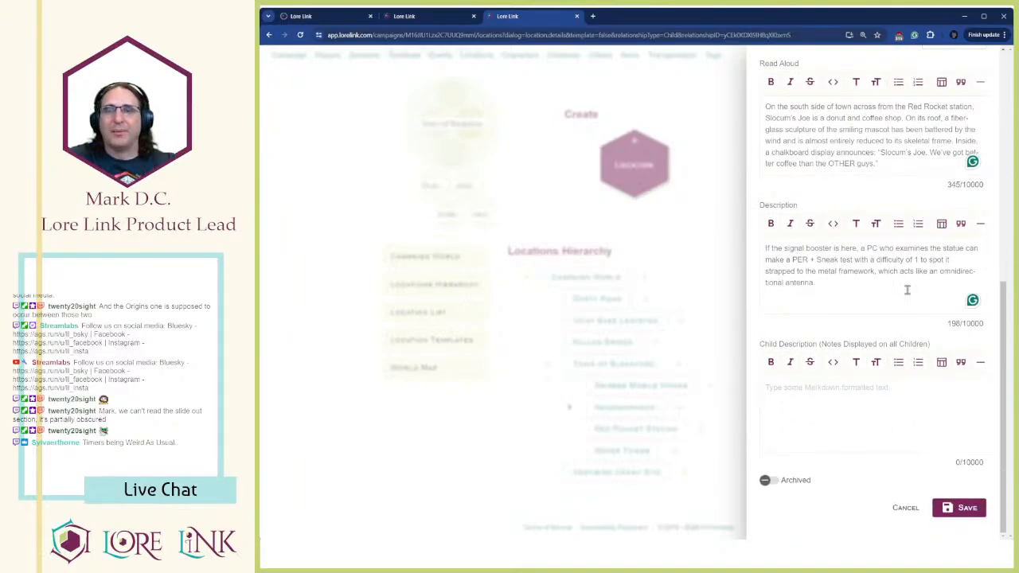
left_click(957, 509)
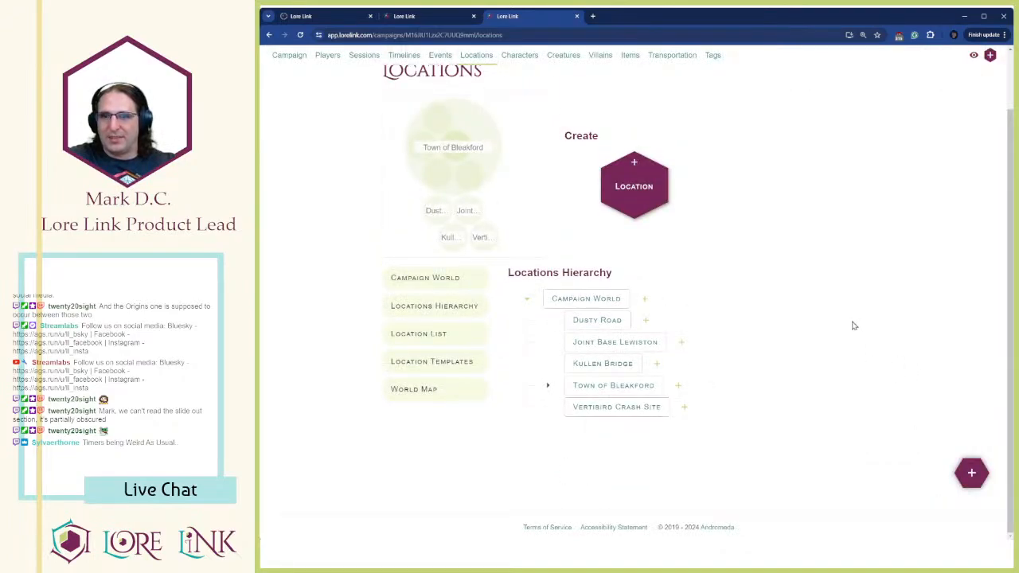
Expand Town of Bleakford in the Locations Hierarchy and open its Red Rocket Station location
left_click(548, 385)
scroll(597, 342, "down", 1)
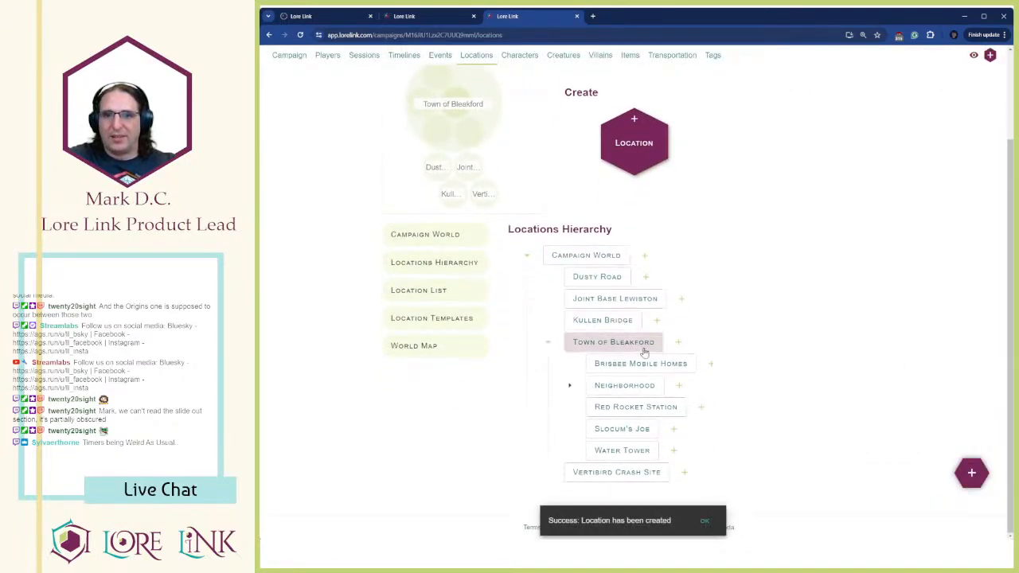
left_click(569, 385)
left_click(569, 386)
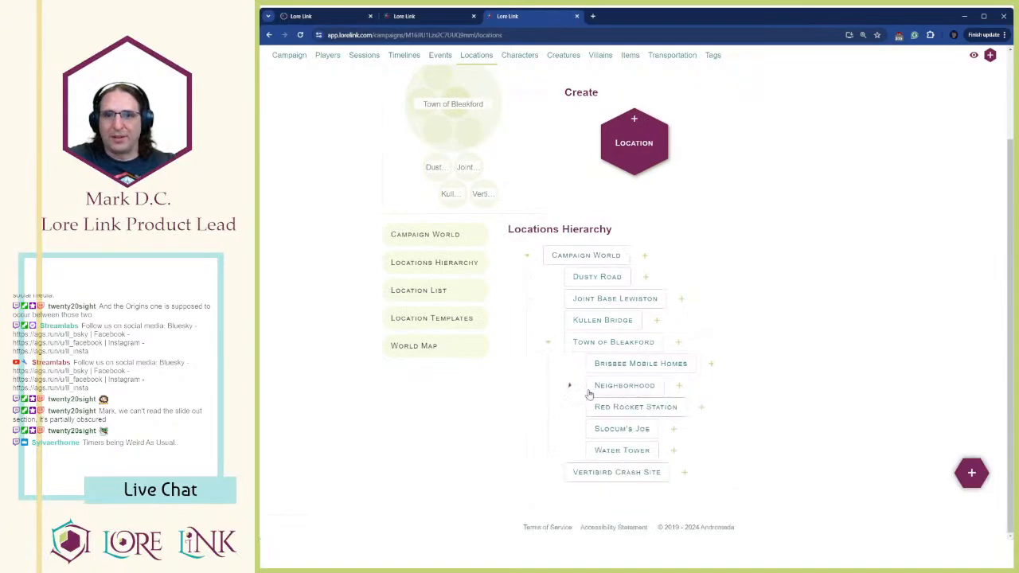
left_click(635, 406)
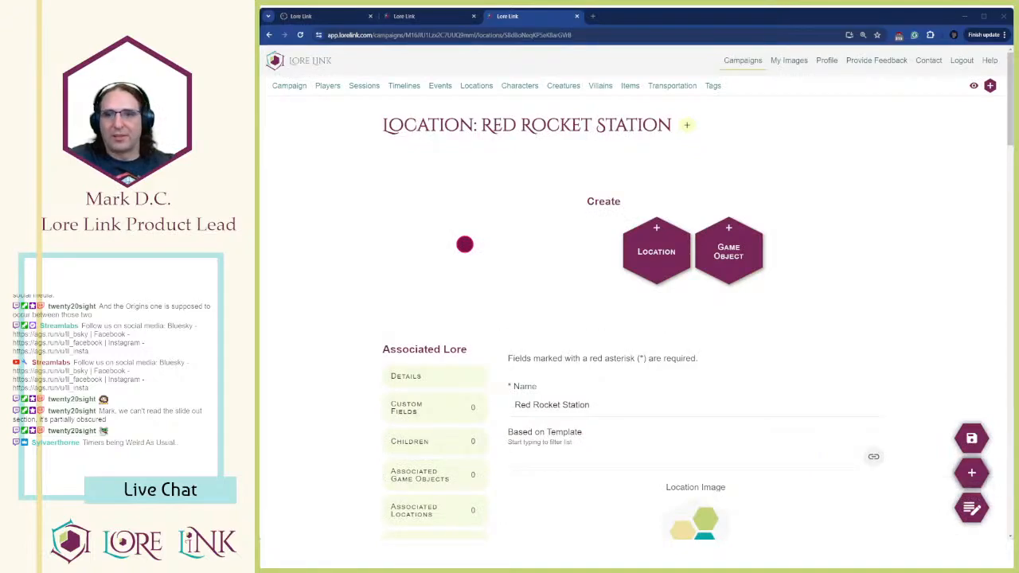
Paste the passage beginning "On the highway that leads southeast from the town" into the Red Rocket Station Description
scroll(465, 244, "down", 9)
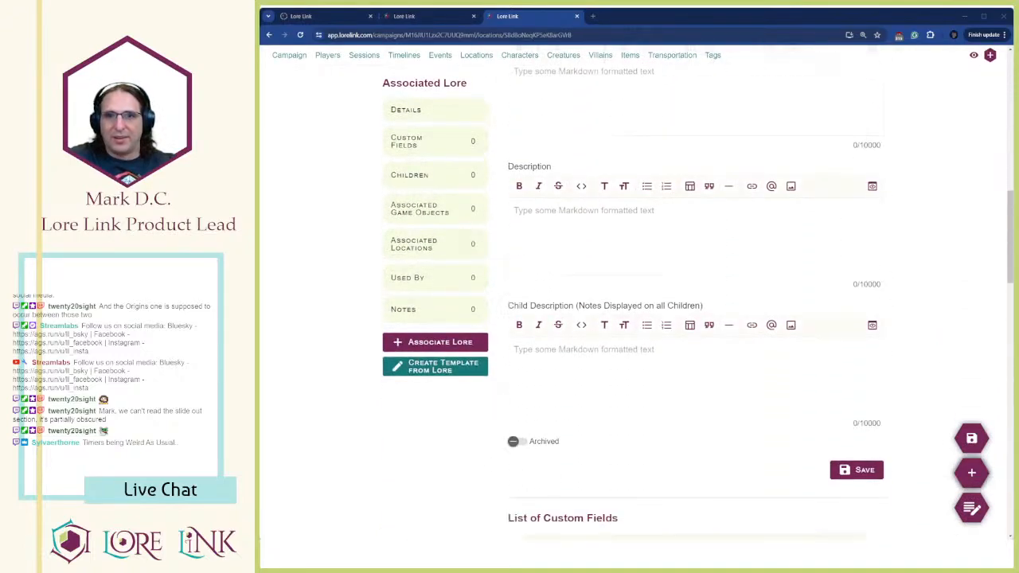
scroll(464, 245, "up", 2)
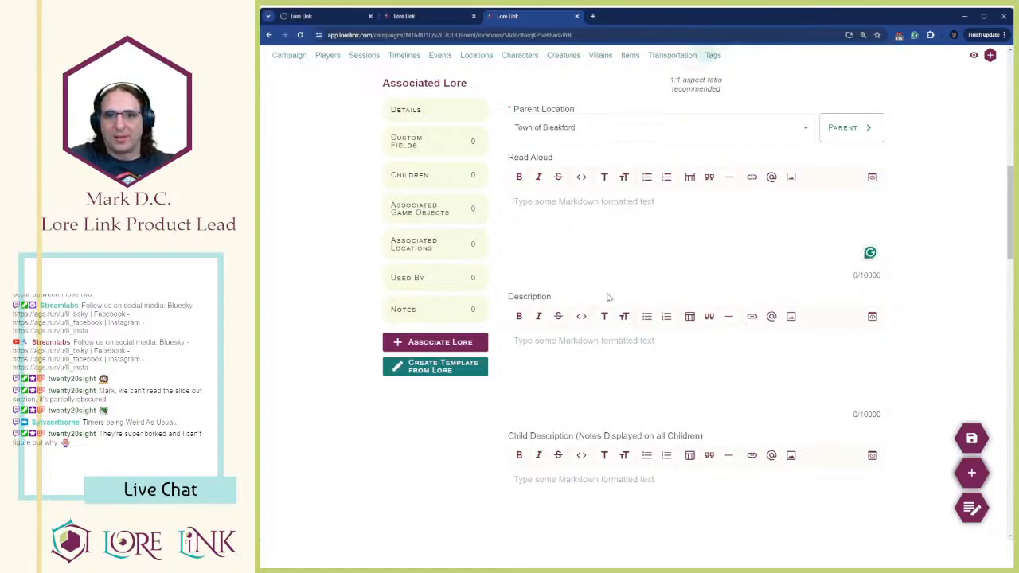
left_click(600, 380)
key("ctrl+v")
left_click_drag(663, 389, 466, 323)
left_click(643, 363)
left_click(666, 391)
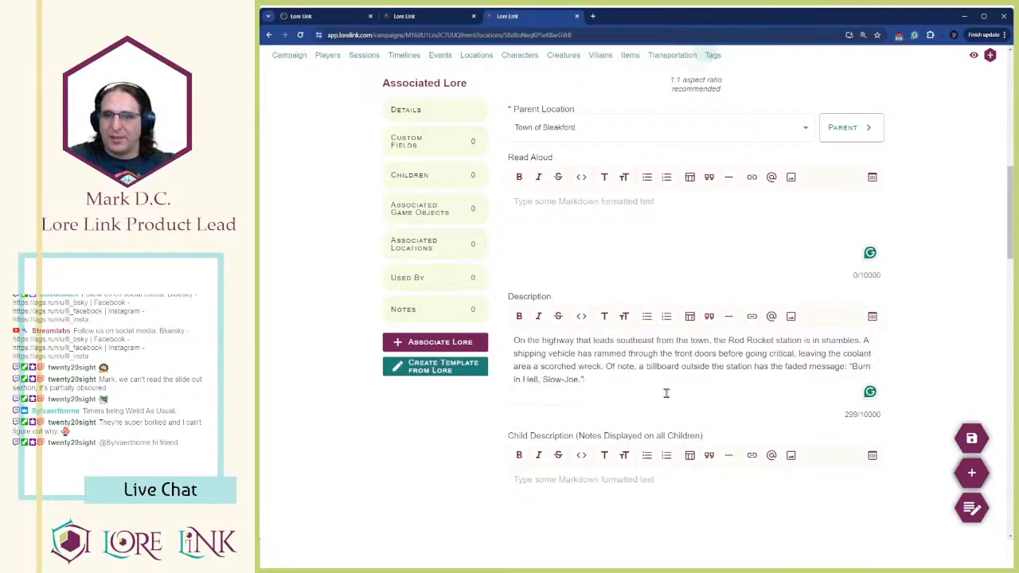
Copy the entire Red Rocket Station Description text into its Read Aloud field
left_click_drag(650, 384, 485, 328)
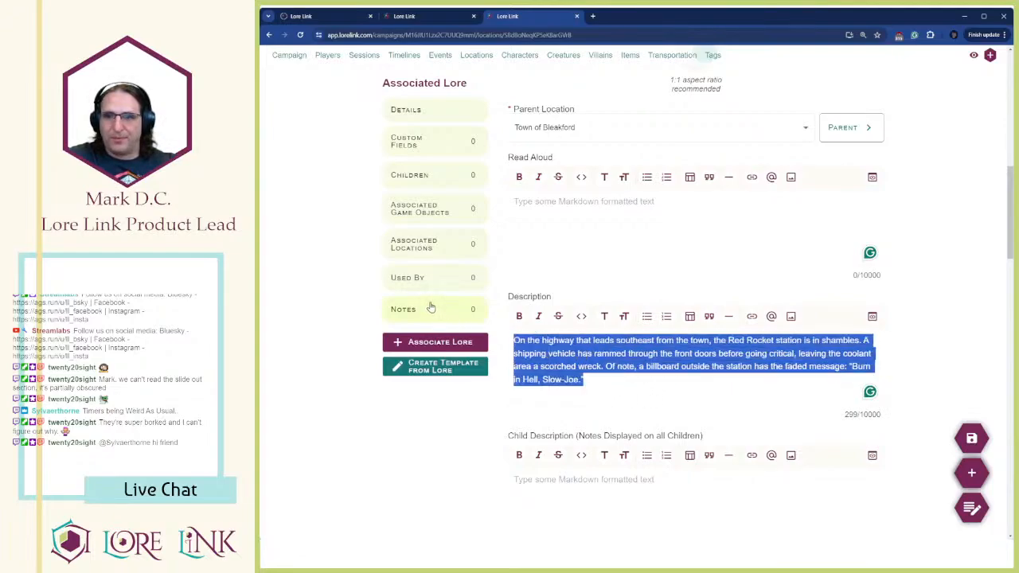
key("alt+Tab")
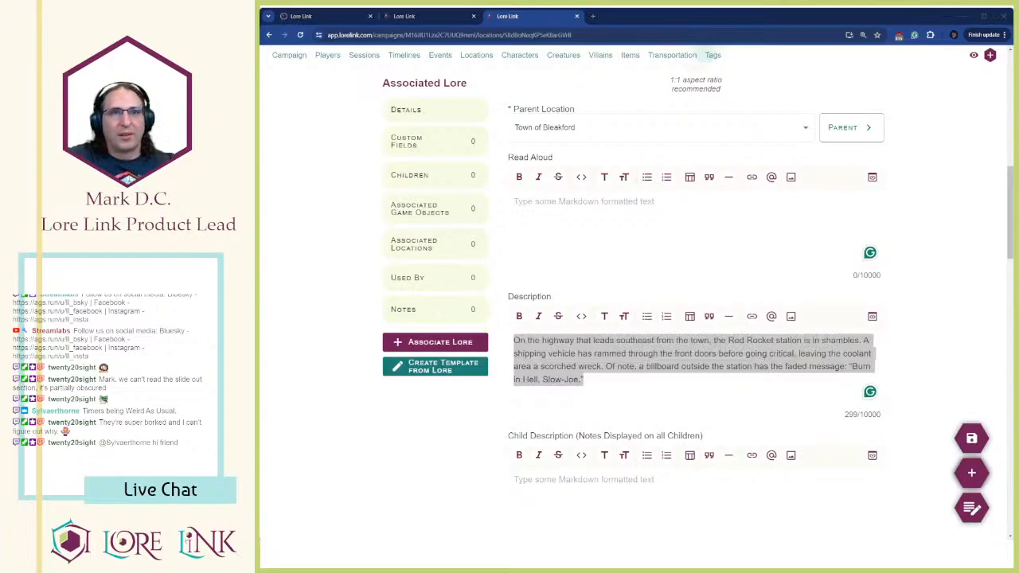
key("alt+Tab")
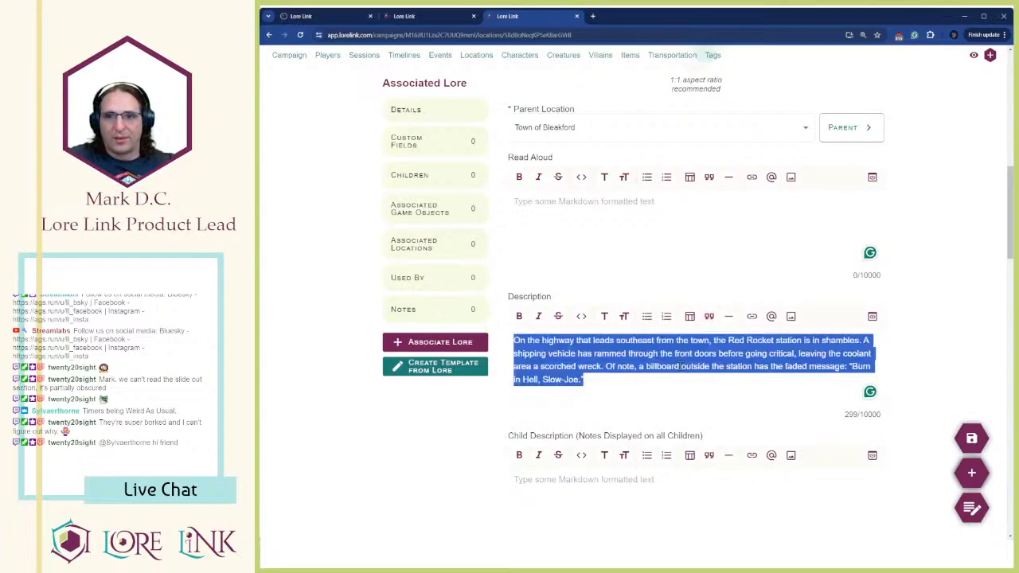
left_click(622, 383)
left_click_drag(622, 383, 472, 329)
key("ctrl+c")
left_click(567, 253)
key("ctrl+v")
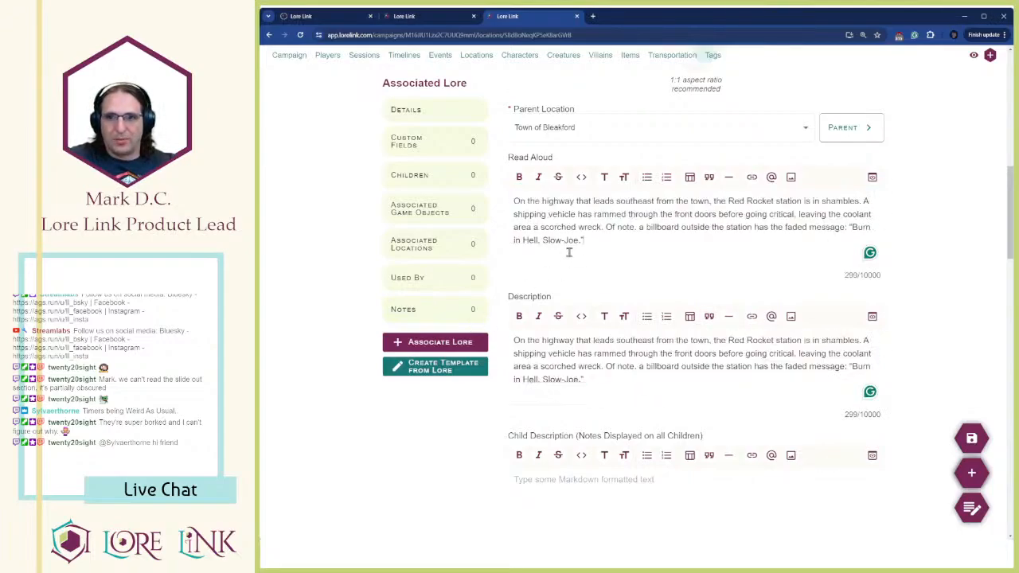
Replace the Red Rocket Station Description text with "Nothing has surived the fire"
left_click_drag(589, 381, 491, 286)
type("N")
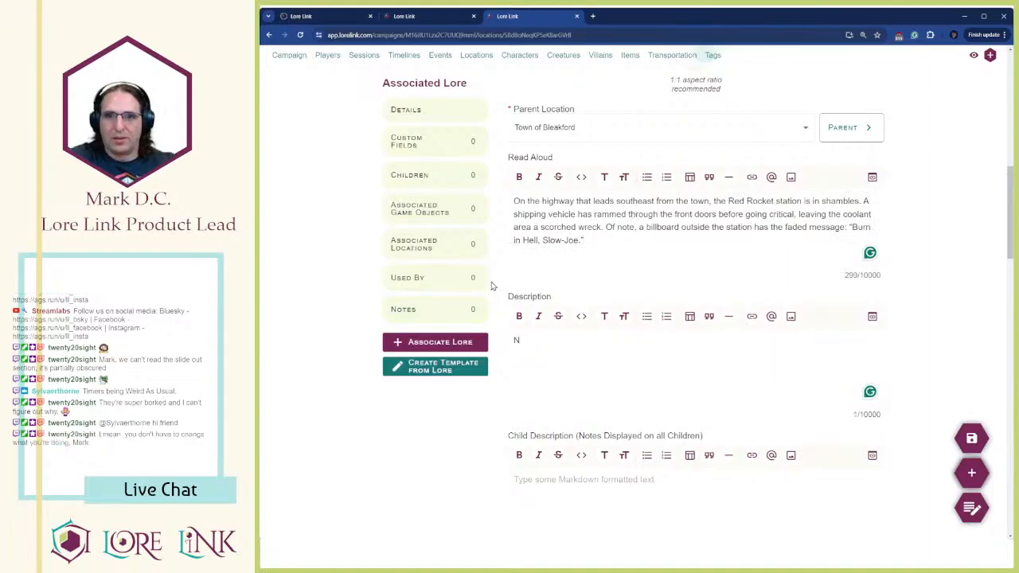
type("othing has surv")
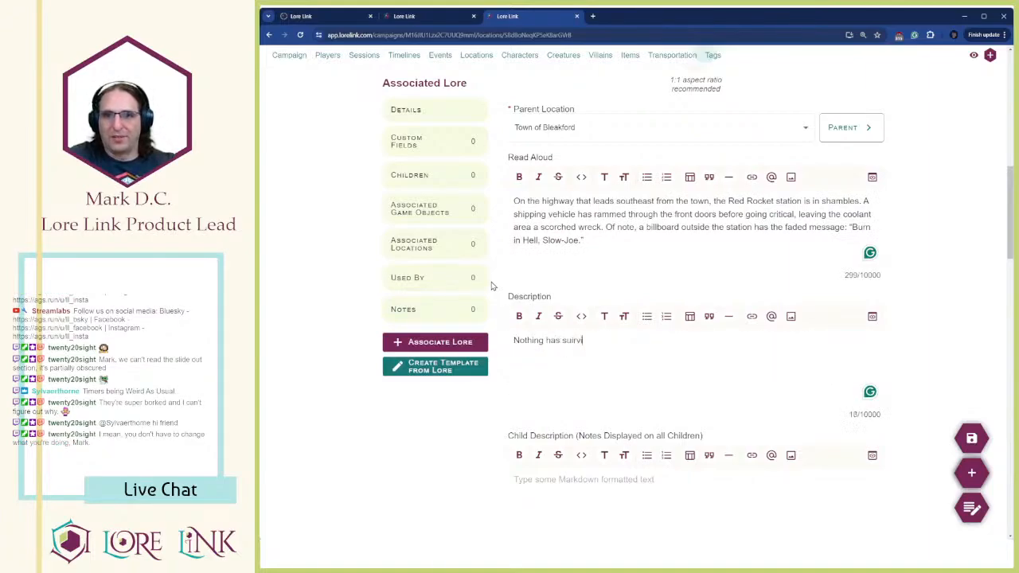
key("BackSpace")
key("BackSpace")
key("BackSpace")
key("BackSpace")
key("BackSpace")
type("surivv")
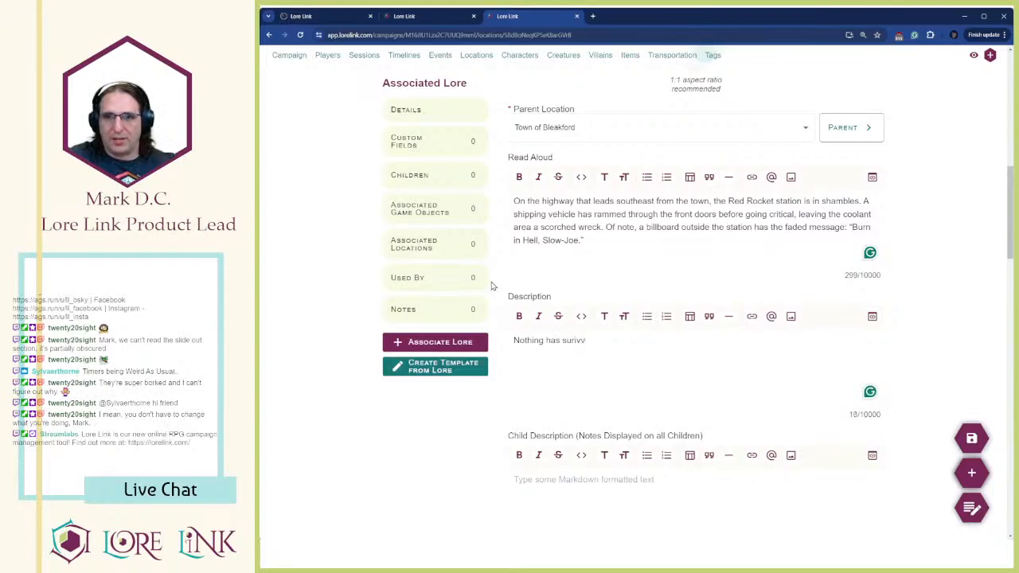
key("BackSpace")
type("ed the fire")
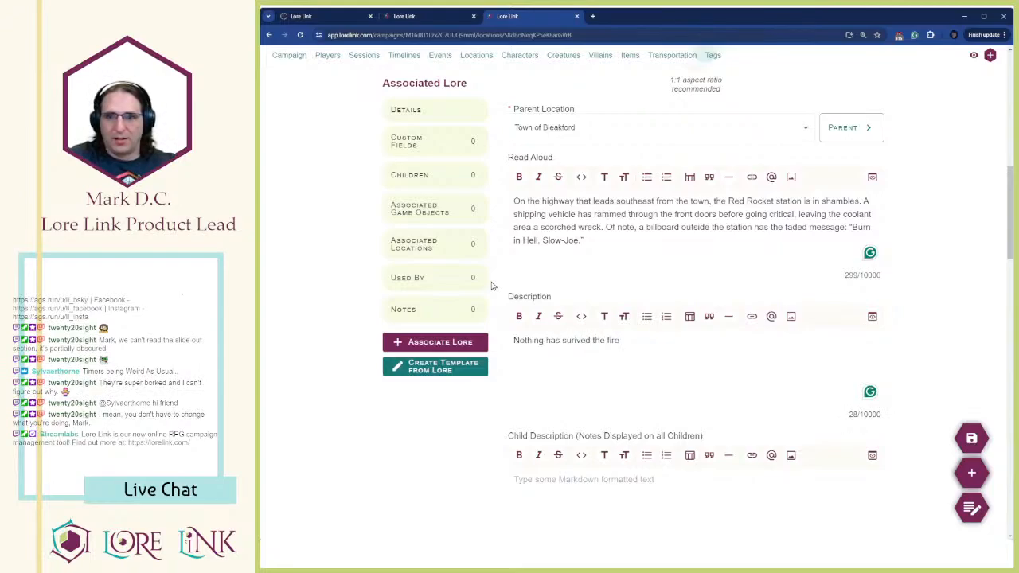
Continue the Description sentence with "outside of a few expired bags of snacks," instead of the phrase "bits of"
type(" oau")
key("BackSpace")
type("utside of a few bits of bu")
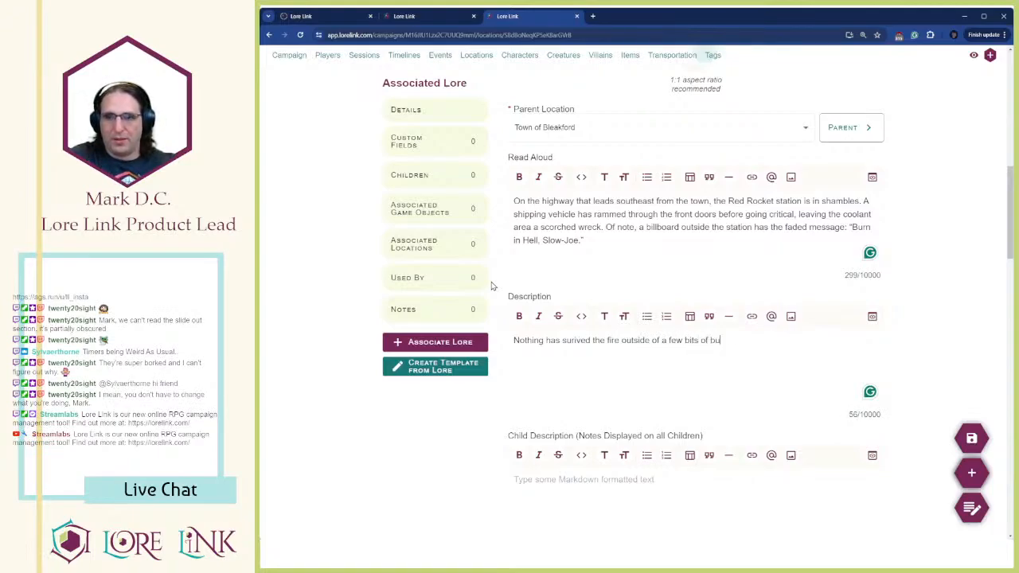
type("rne")
key("BackSpace")
key("BackSpace")
key("BackSpace")
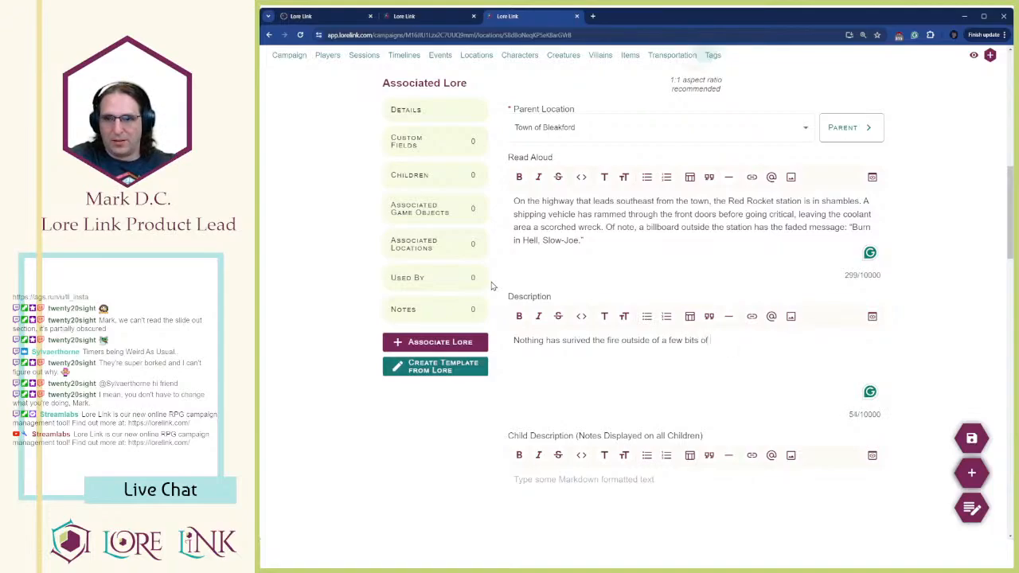
type("e")
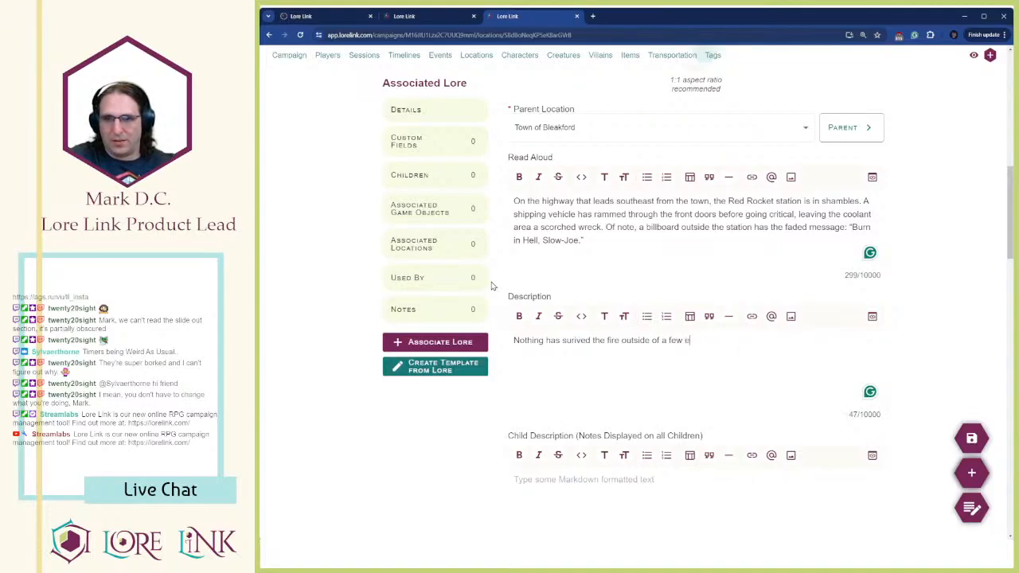
type("xpired bags of f")
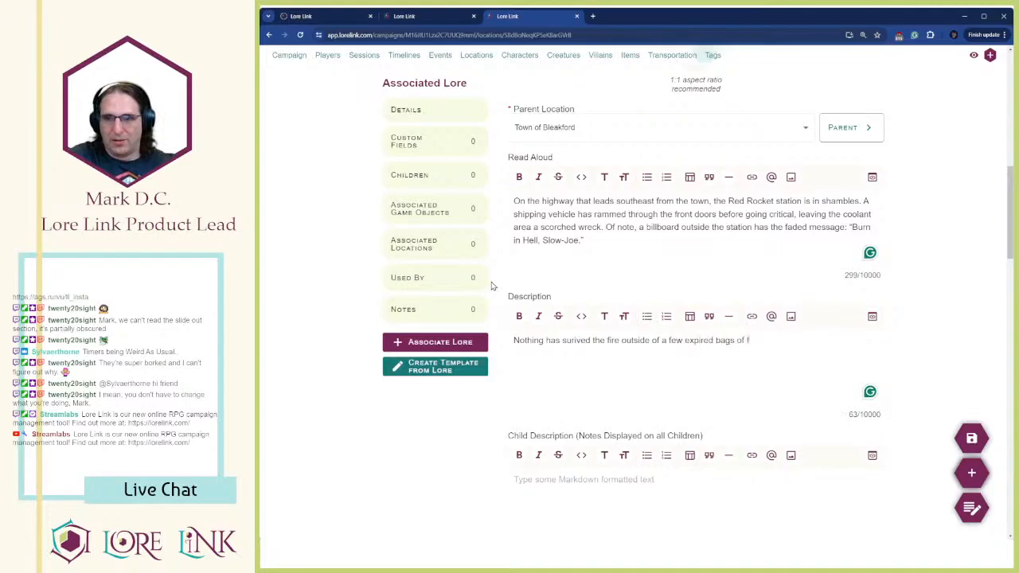
type("ast")
key("BackSpace")
key("BackSpace")
key("BackSpace")
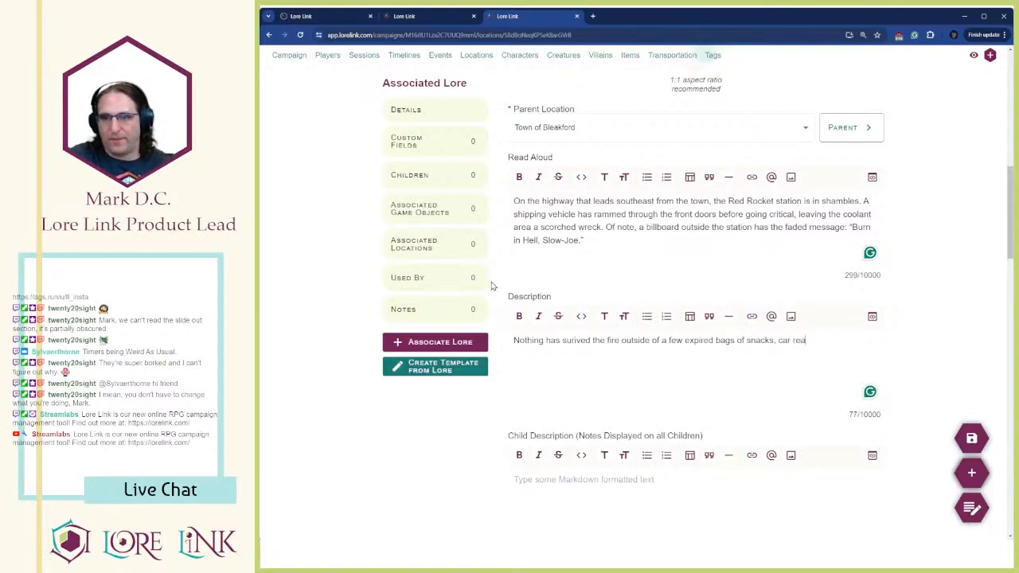
Add "car repair supplies" to the Description list and insert "burned up" in front of it
type("pir")
key("BackSpace")
key("BackSpace")
key("BackSpace")
key("BackSpace")
type("pair supplies")
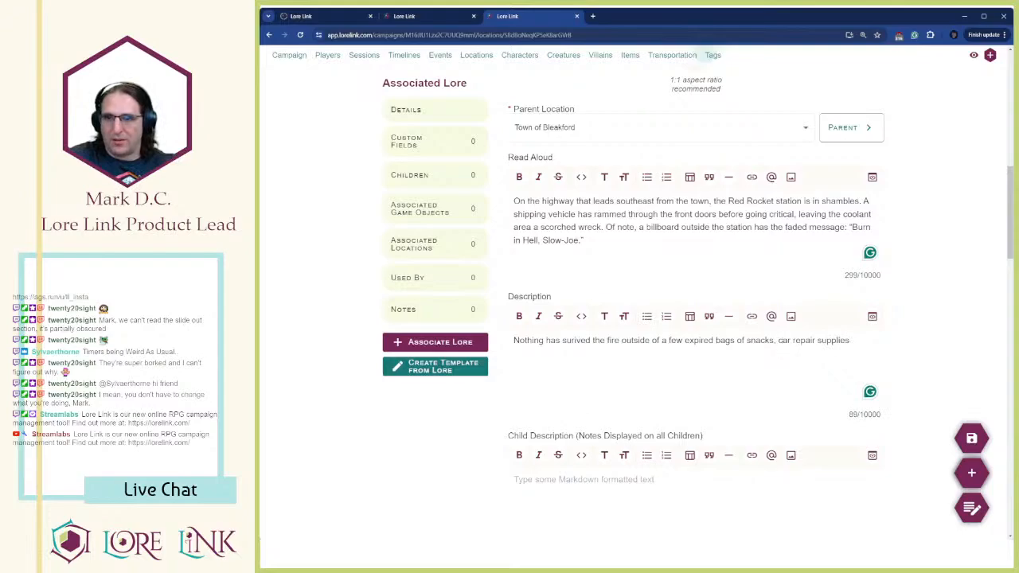
left_click(777, 341)
type("burned ")
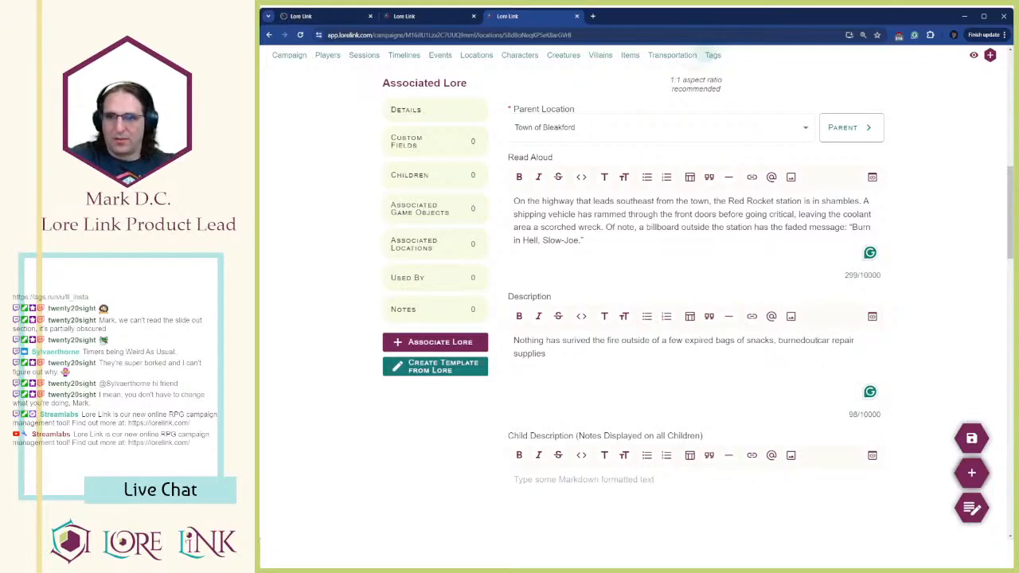
type("up ")
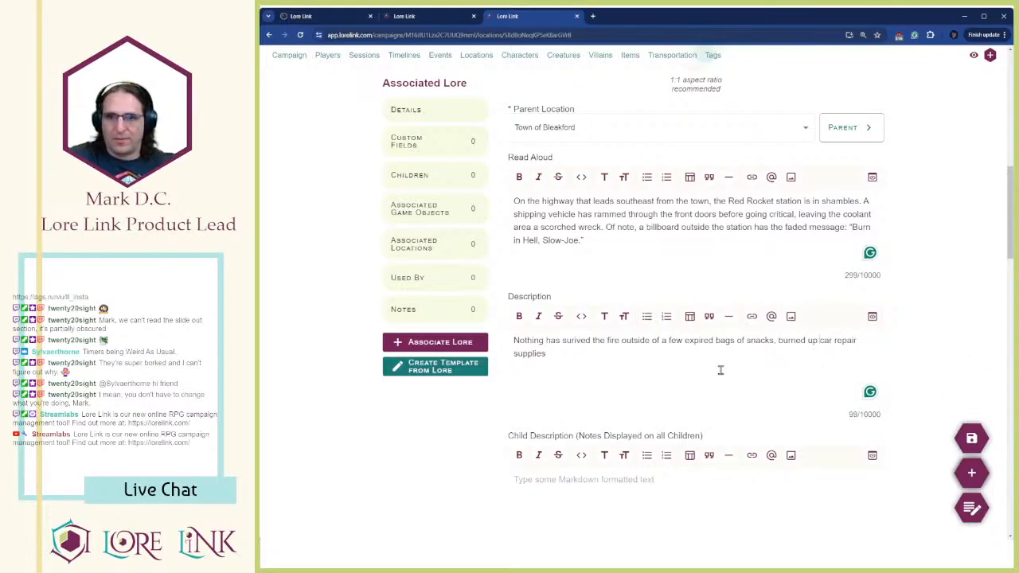
End the Description sentence with ", and thourghy looted refridgators." and clear the stray link markup after it
type(", and thourg")
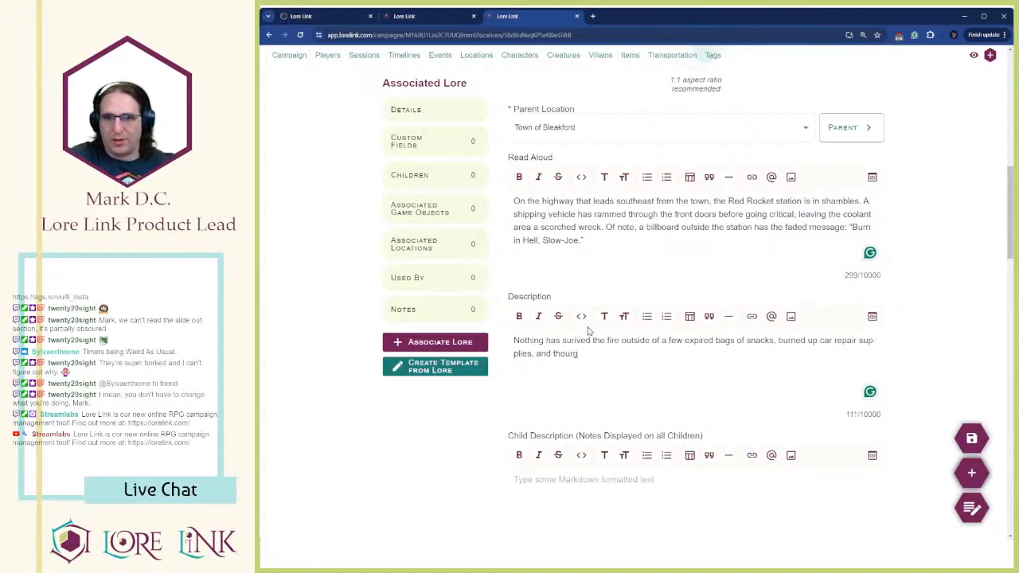
type("h")
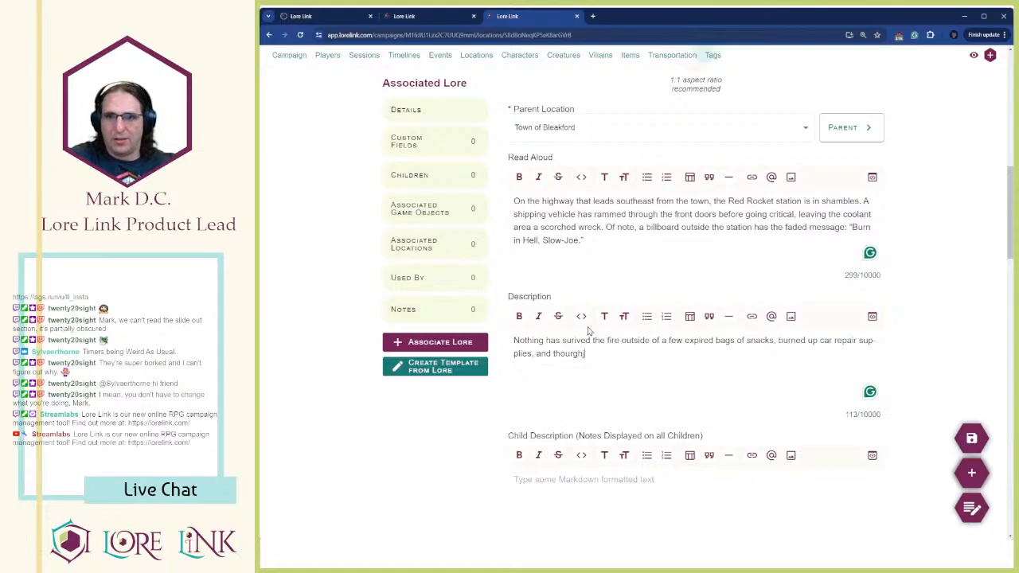
type("y loote d")
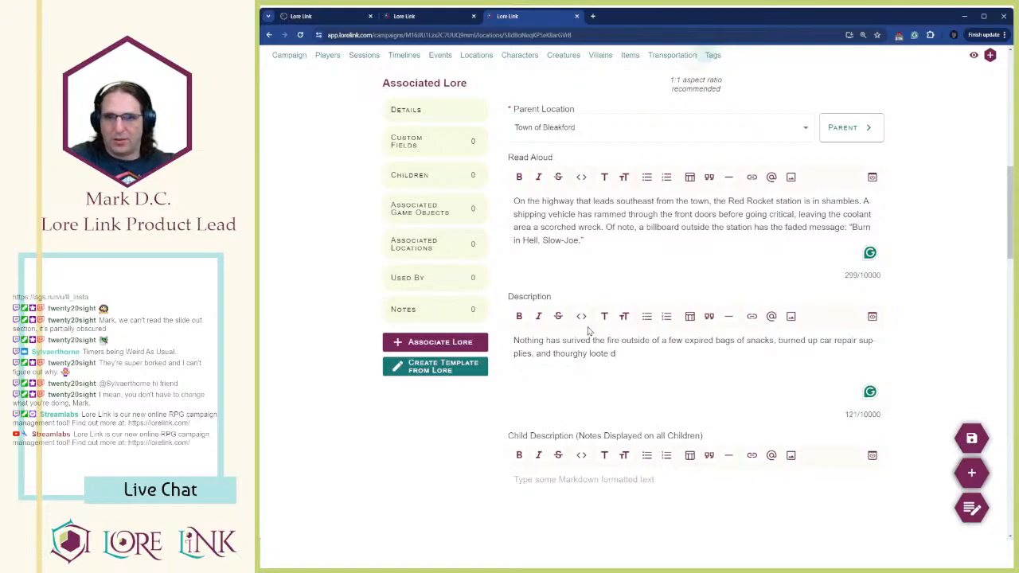
key("BackSpace")
key("BackSpace")
type("d gr")
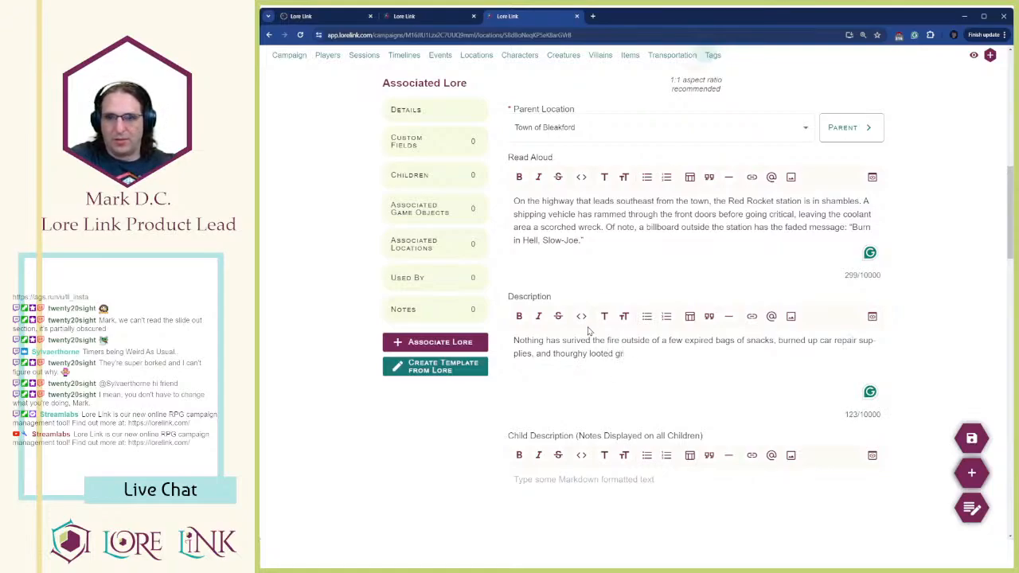
type("oce")
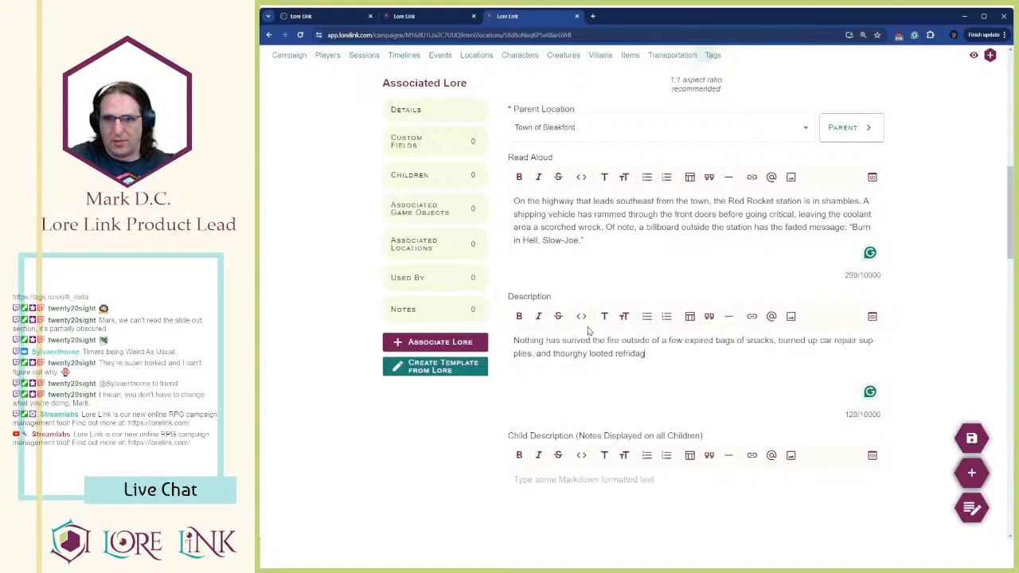
key("BackSpace")
key("BackSpace")
type("gera")
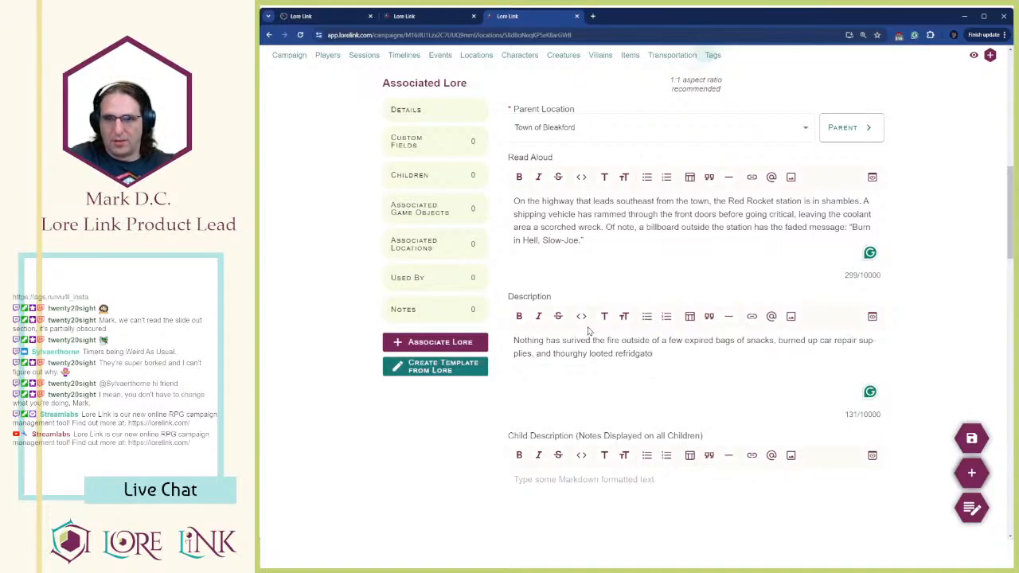
key("ctrl+k")
left_click_drag(587, 362, 596, 359)
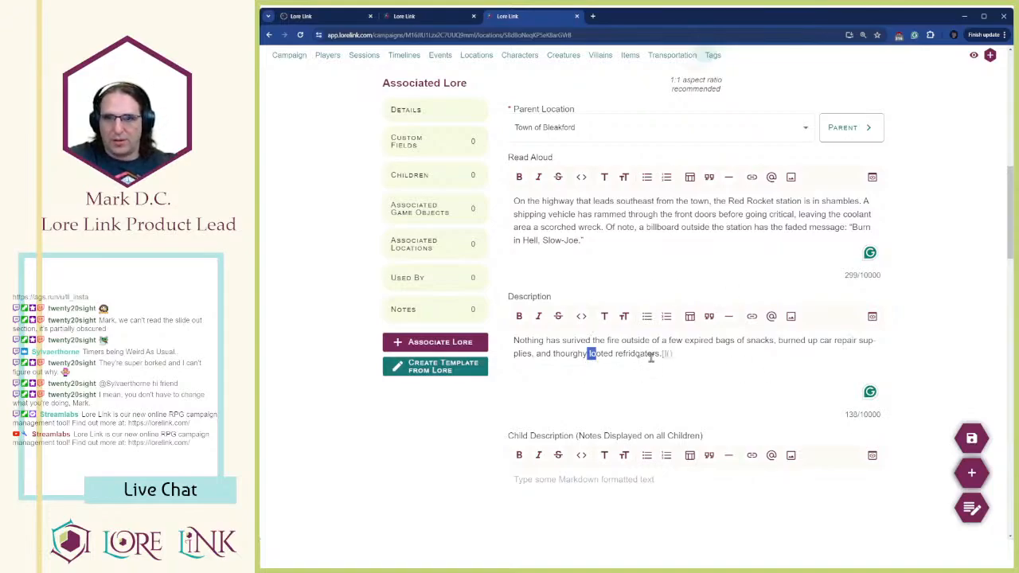
left_click(836, 356)
key("BackSpace")
key("BackSpace")
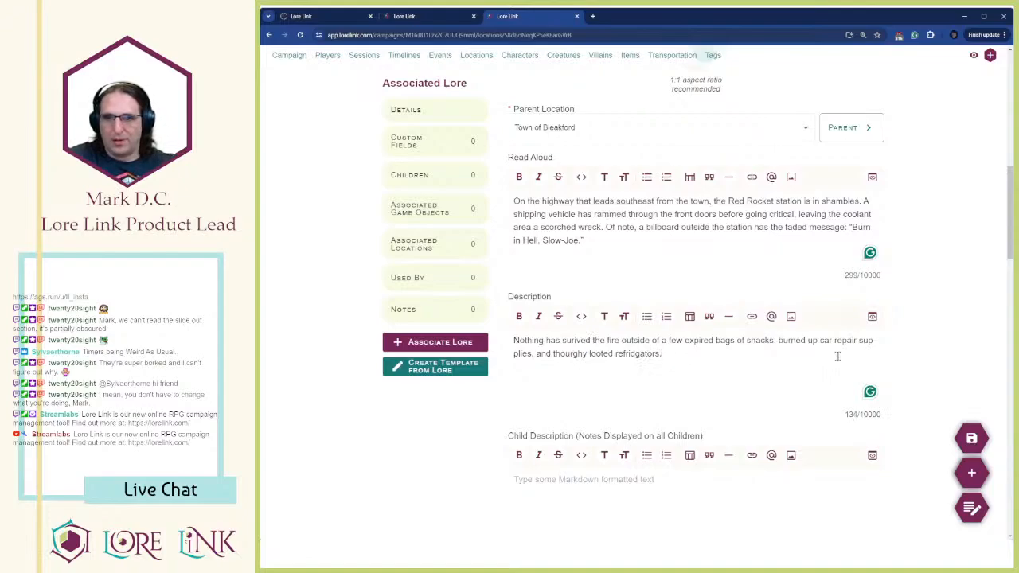
Replace the word "thourghy" in the Description with "throughly"
double_click(570, 353)
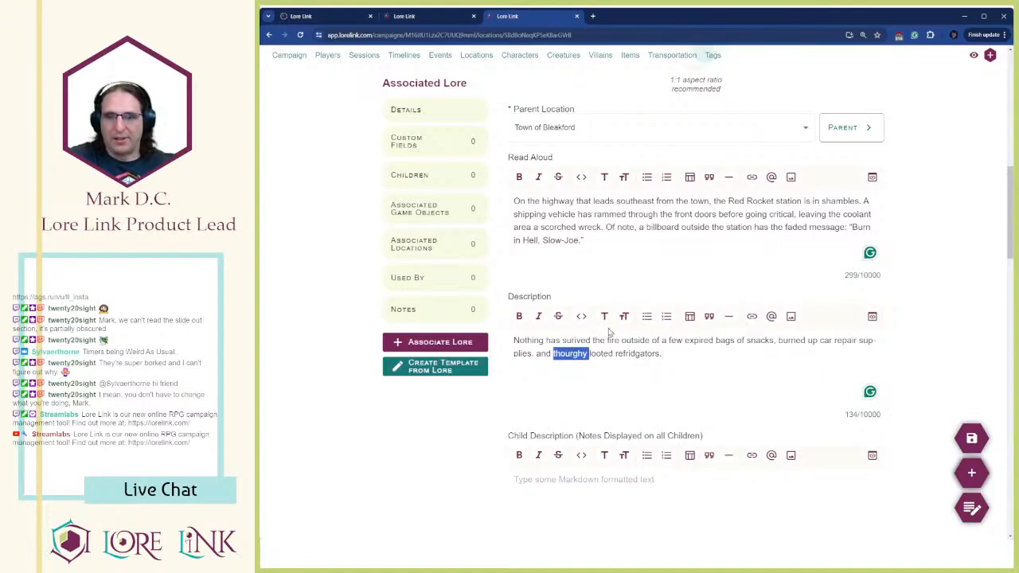
type("throug")
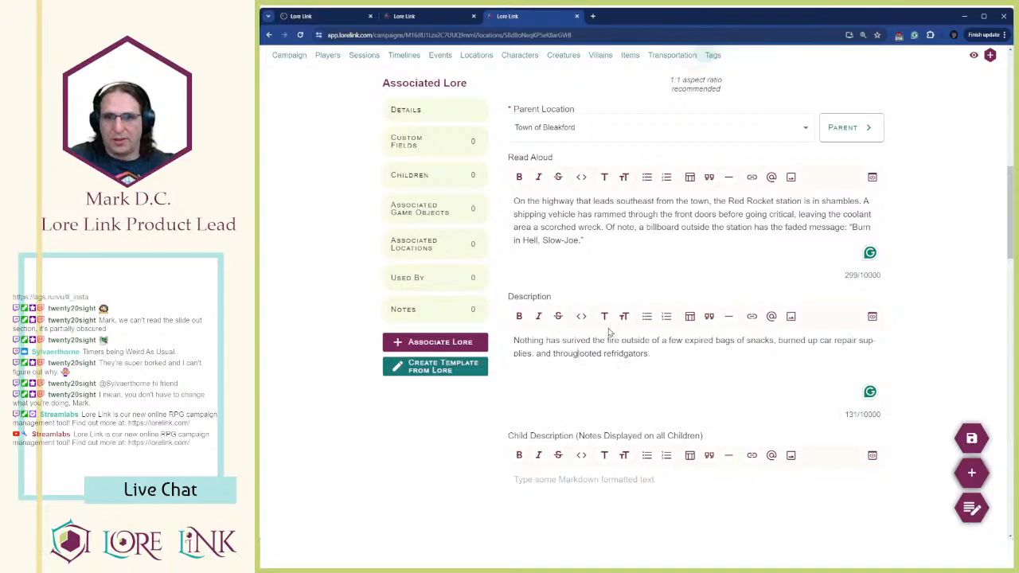
type("h")
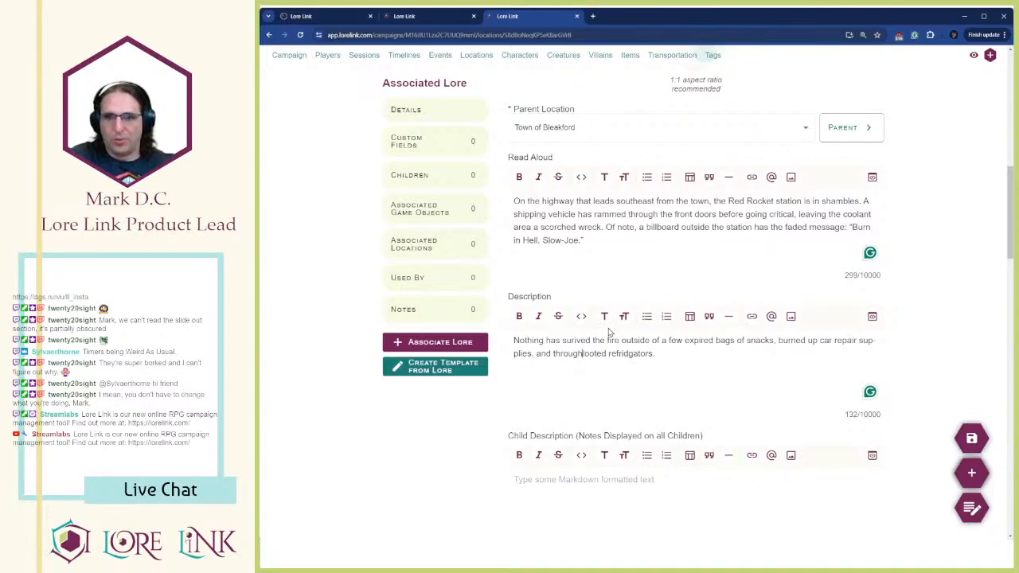
type("ly")
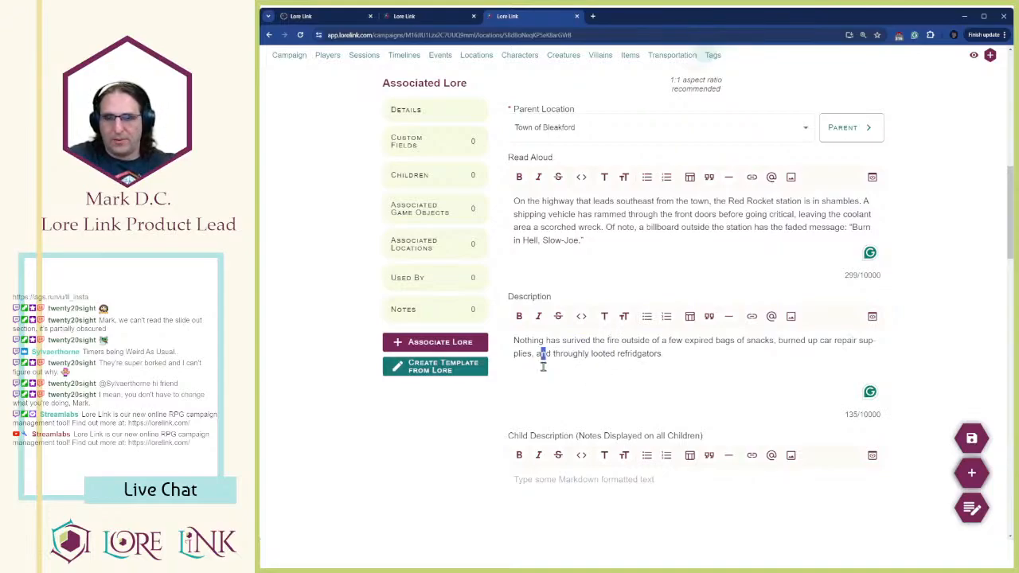
left_click(706, 353)
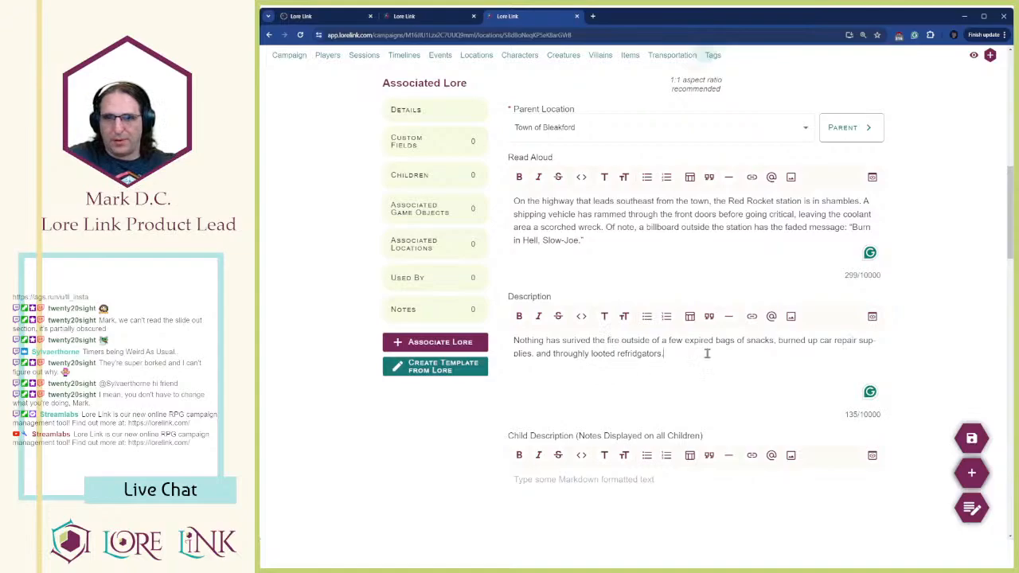
Look up "throughly" on Google in a new browser tab, follow the suggested spelling and take the word "thoroughly" from the search text
double_click(575, 354)
key("ctrl+c")
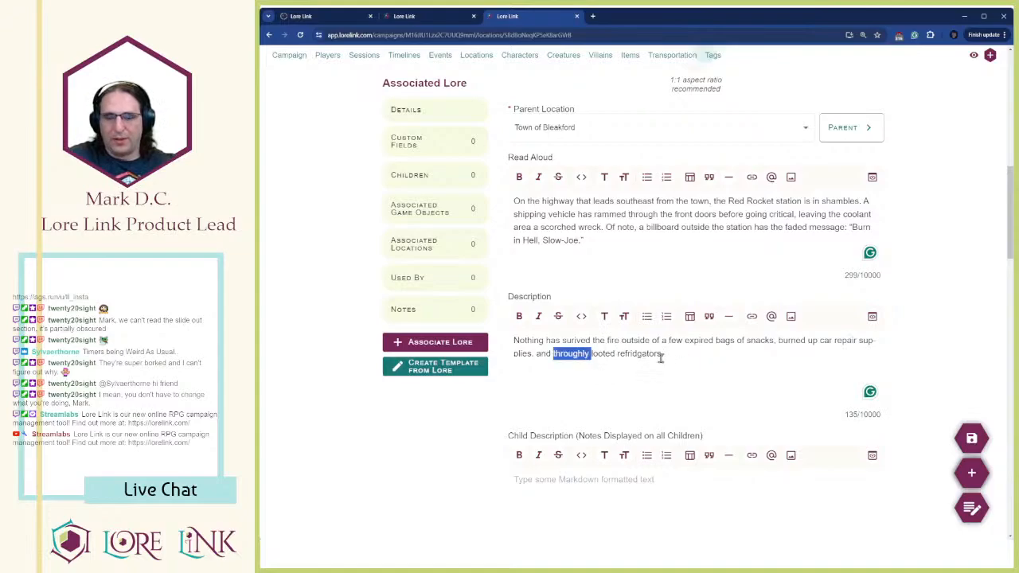
left_click(592, 16)
key("ctrl+v")
key("Return")
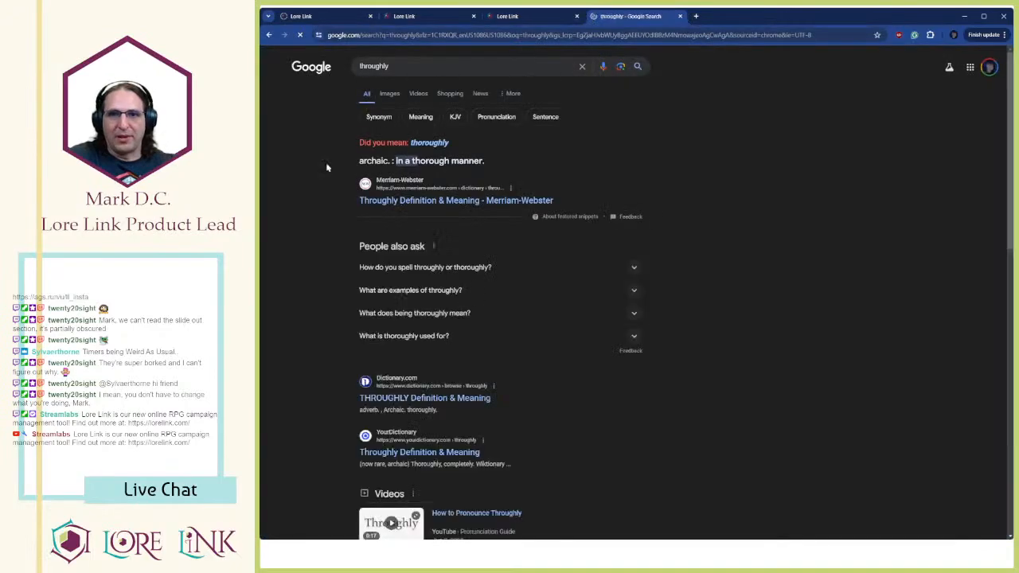
left_click(432, 143)
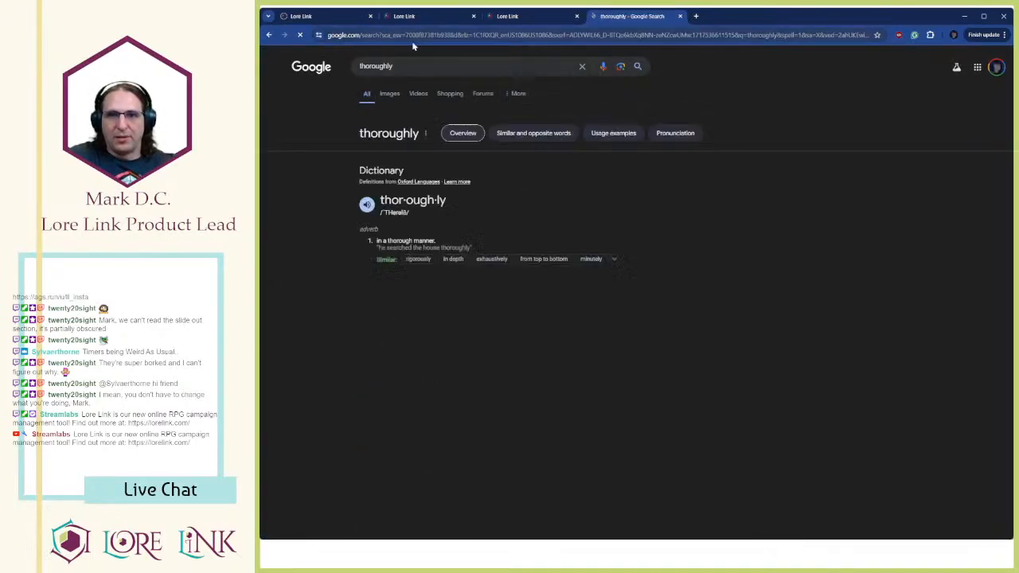
double_click(393, 67)
key("ctrl+x")
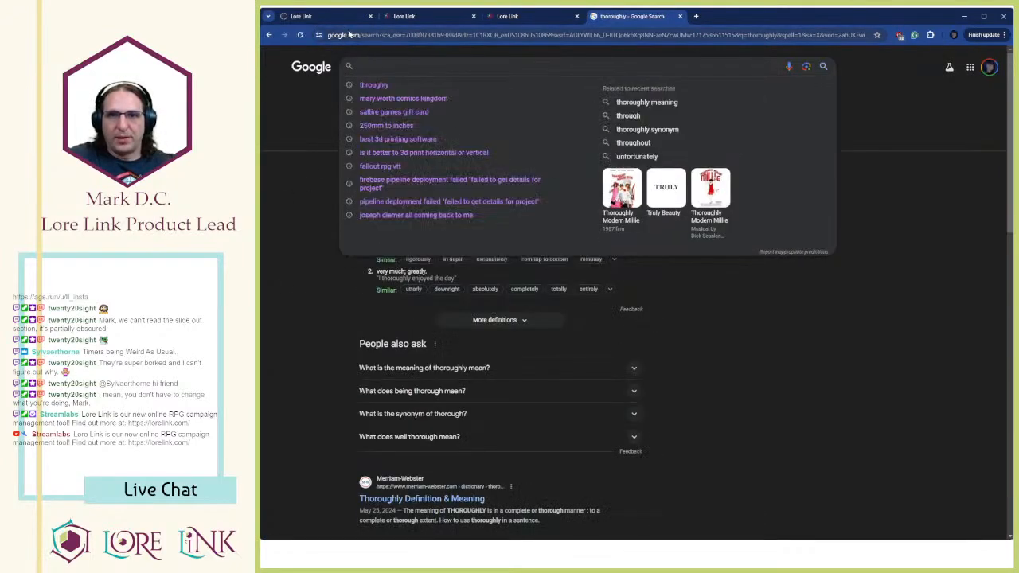
Return to the Red Rocket Station location in Lore Link and correct "throughly" to a single "thoroughly" in the Description
left_click(414, 17)
left_click(487, 18)
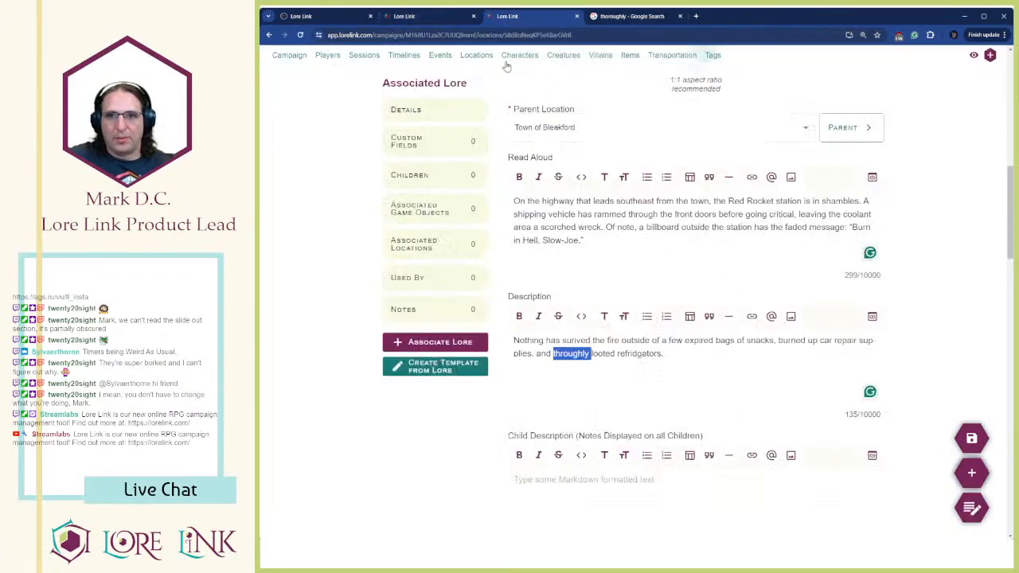
left_click(593, 353)
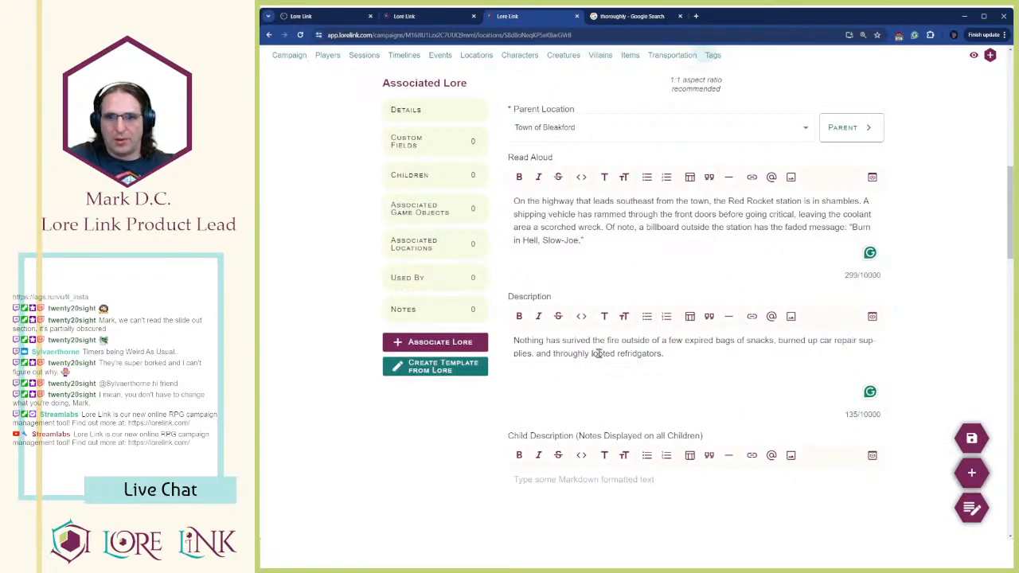
type("thoroughly")
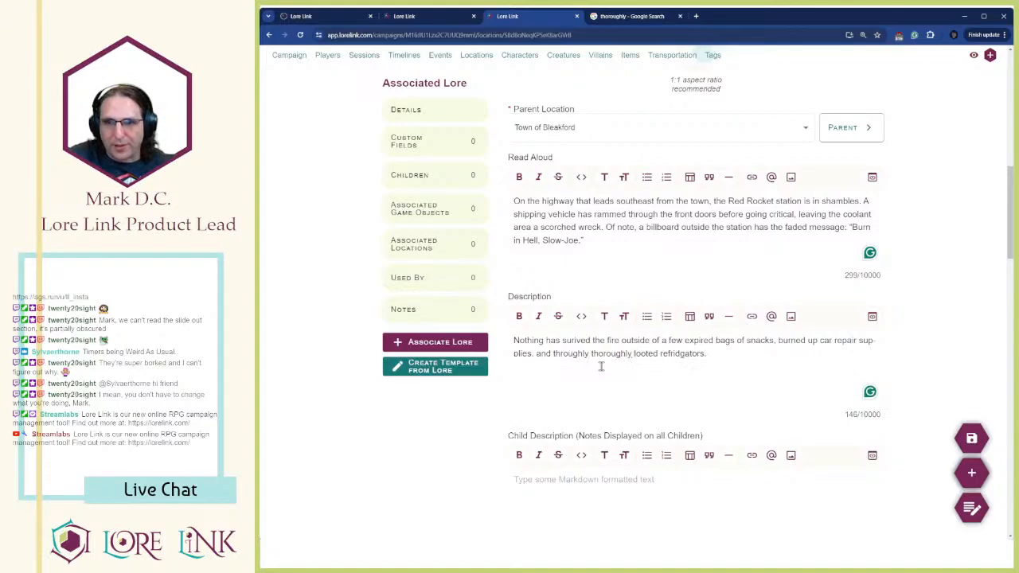
left_click(555, 352)
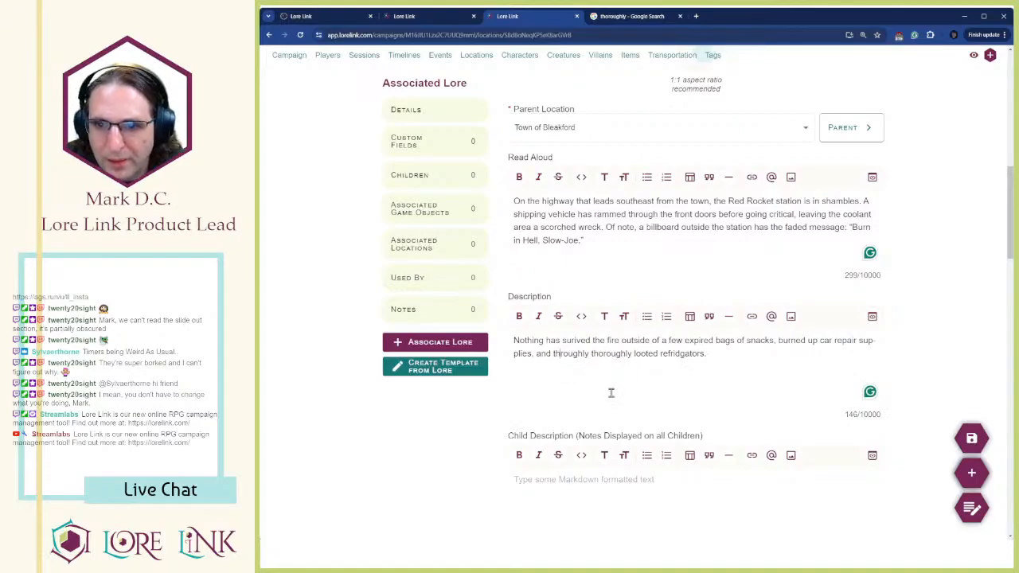
type("o")
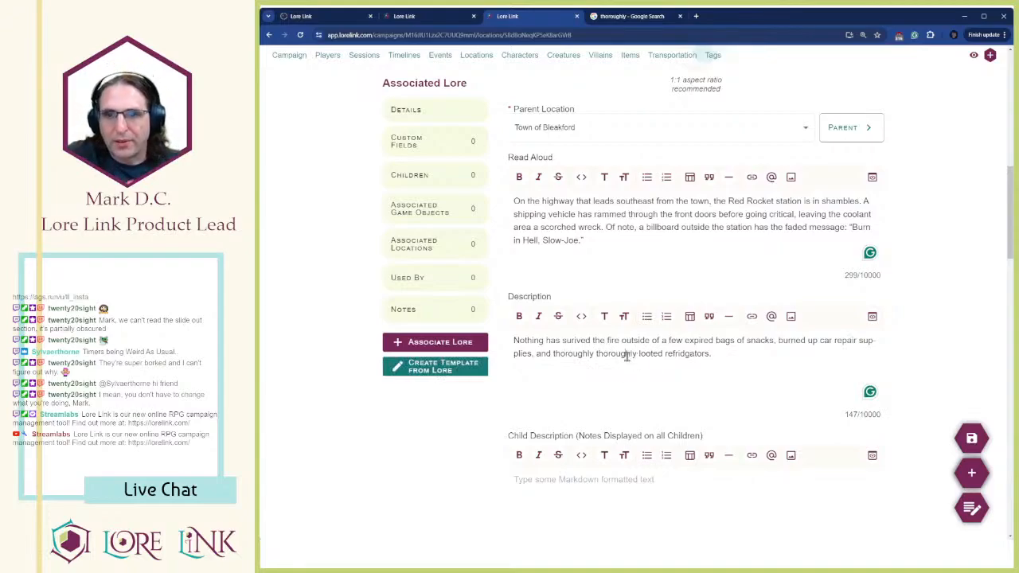
double_click(626, 354)
key("BackSpace")
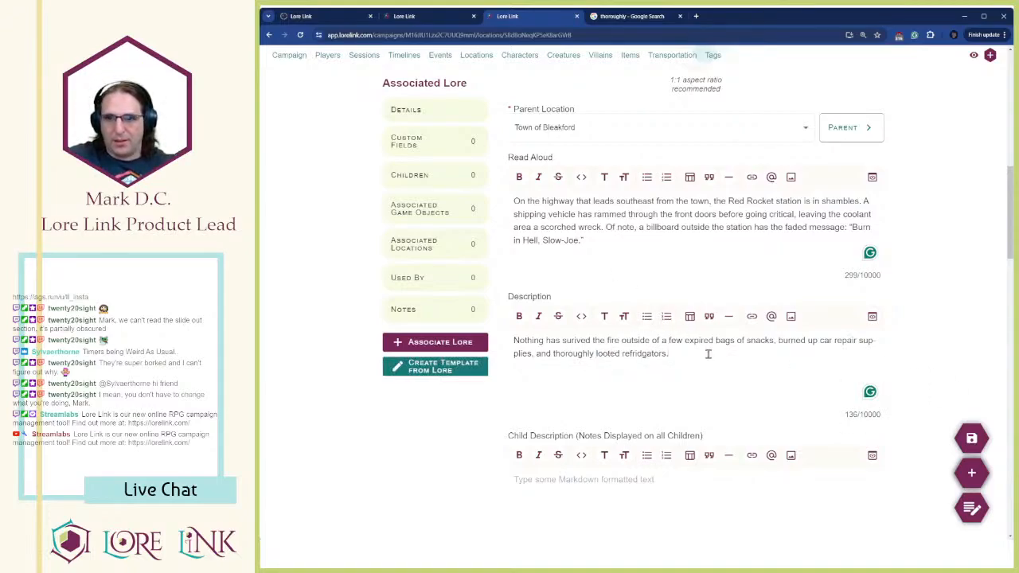
Cut "refridgators" out of the Description, look it up on Google and take the spelling "refrigerators" from the search text
double_click(651, 354)
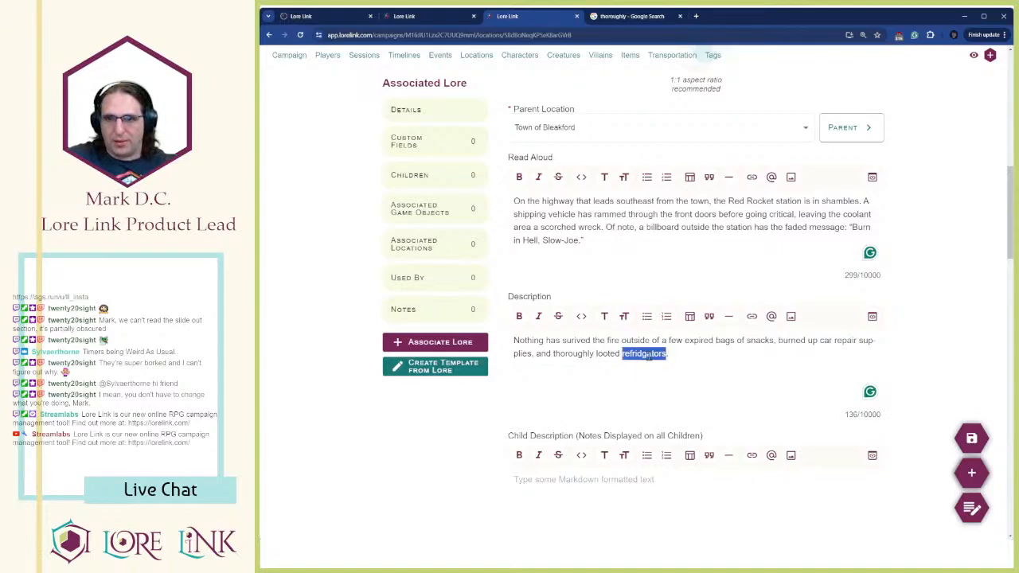
key("BackSpace")
left_click(633, 17)
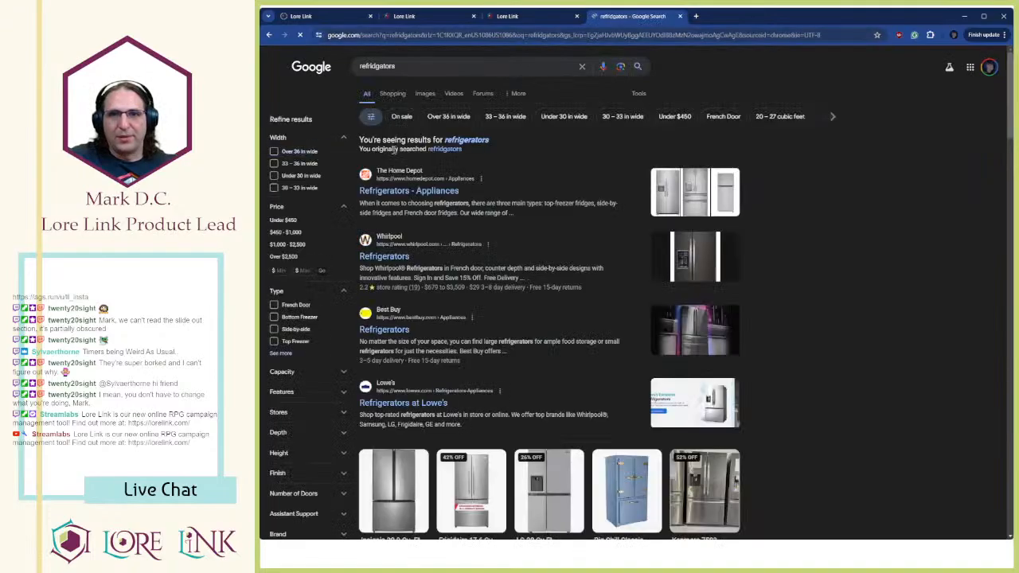
left_click(446, 66)
key("ctrl+a")
key("BackSpace")
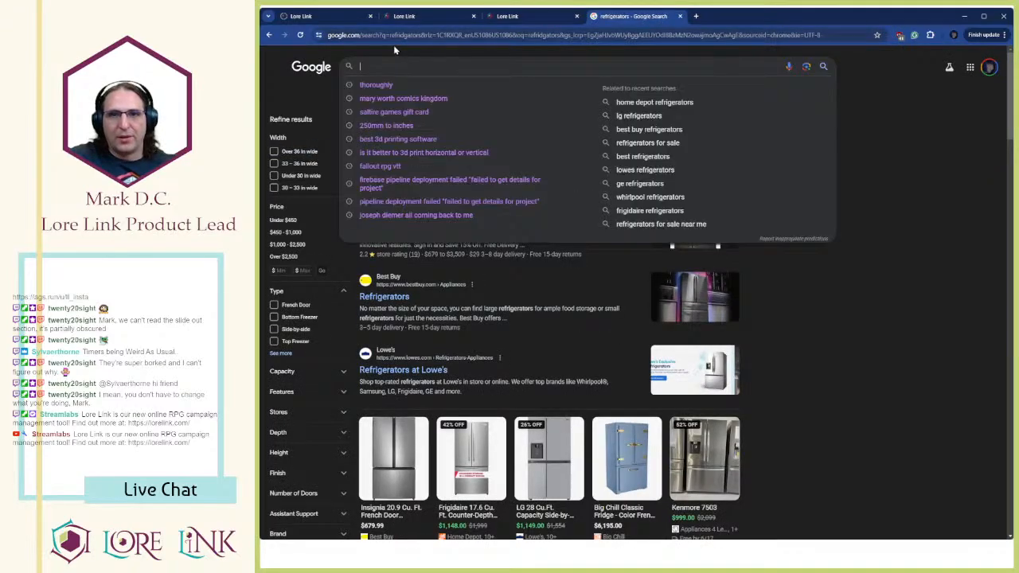
Return to the Red Rocket Station location in Lore Link, insert "refrigerators" at the end of the Description sentence and save the location
left_click(306, 15)
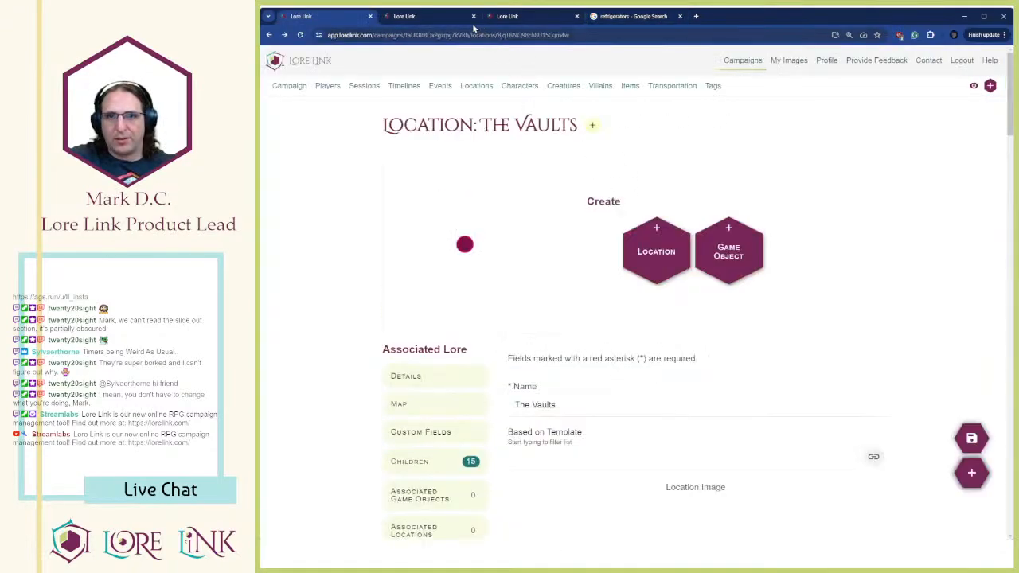
left_click(445, 22)
left_click(505, 23)
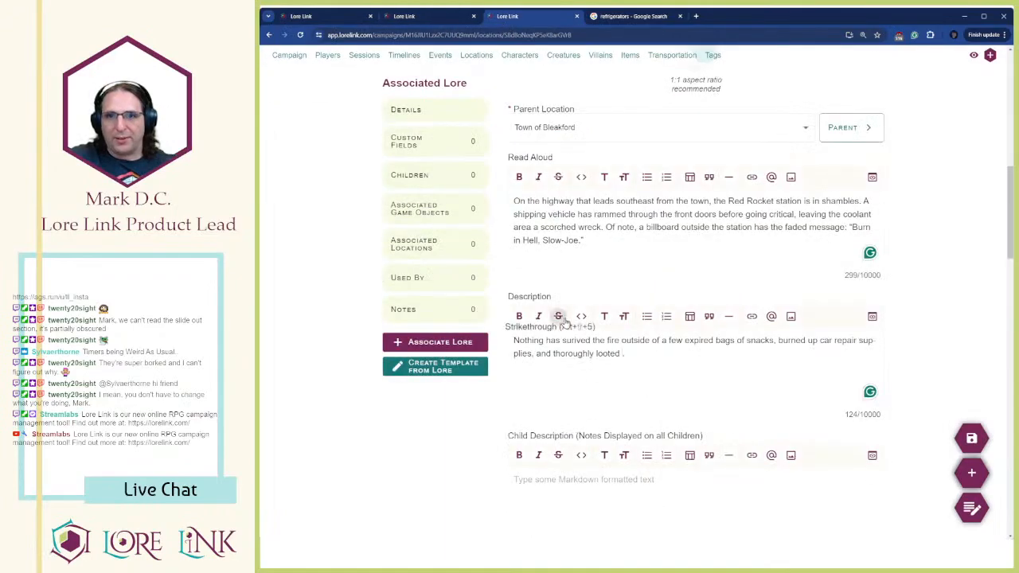
type("refrigerators")
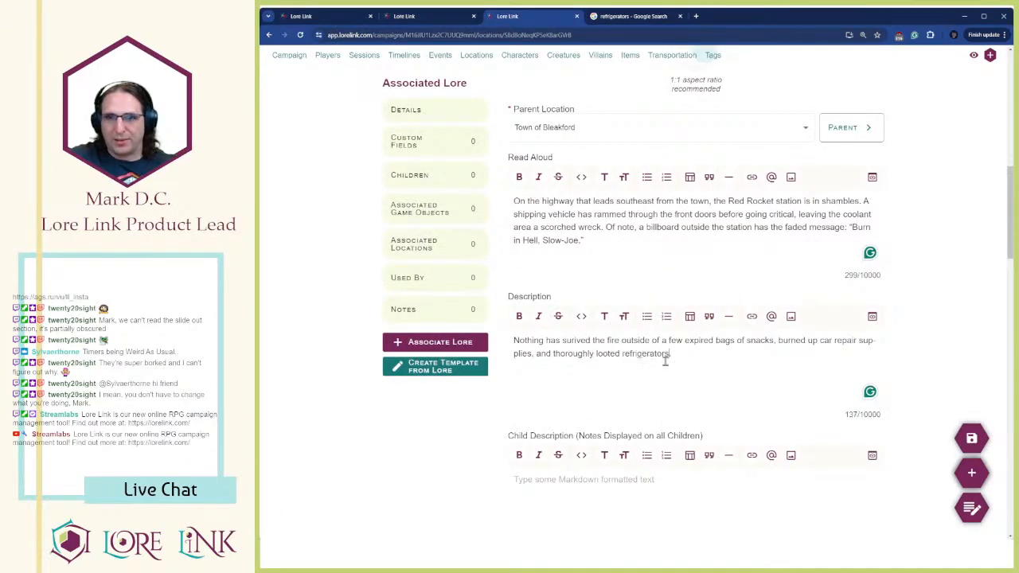
left_click_drag(703, 363, 541, 342)
left_click(711, 366)
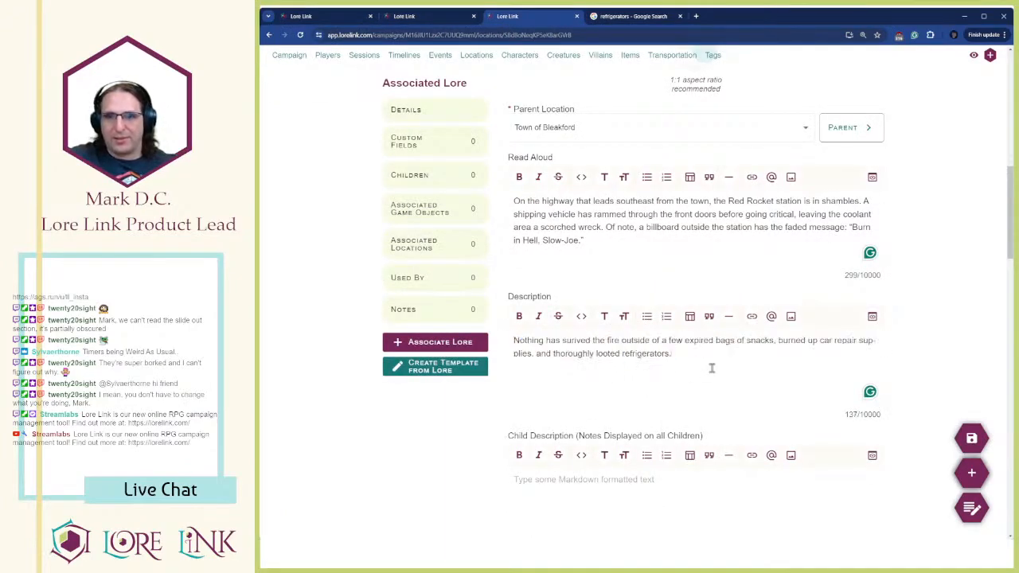
left_click(972, 434)
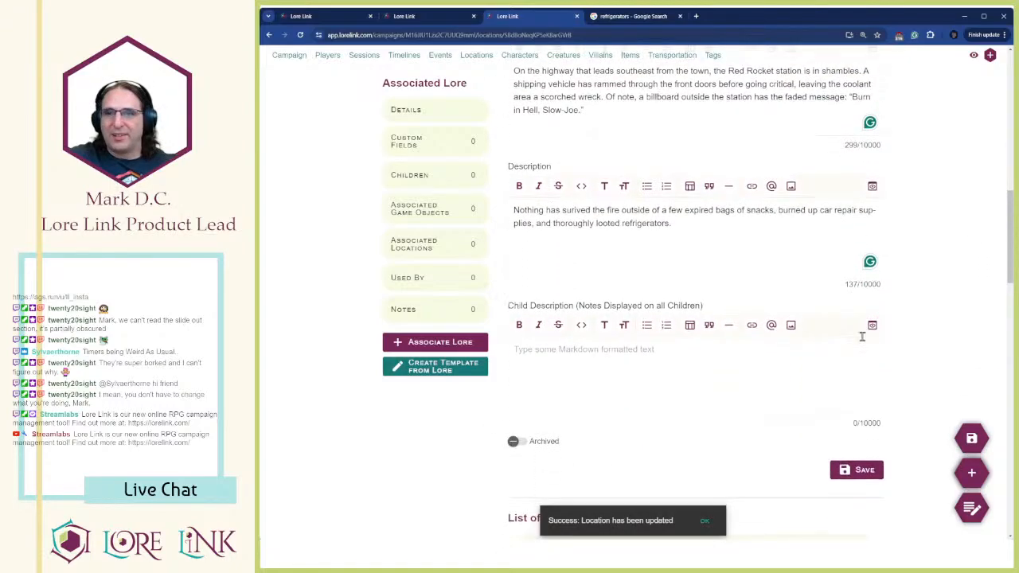
Go to the campaign's Locations overview and expand Town of Bleakford in the hierarchy
scroll(859, 339, "up", 1)
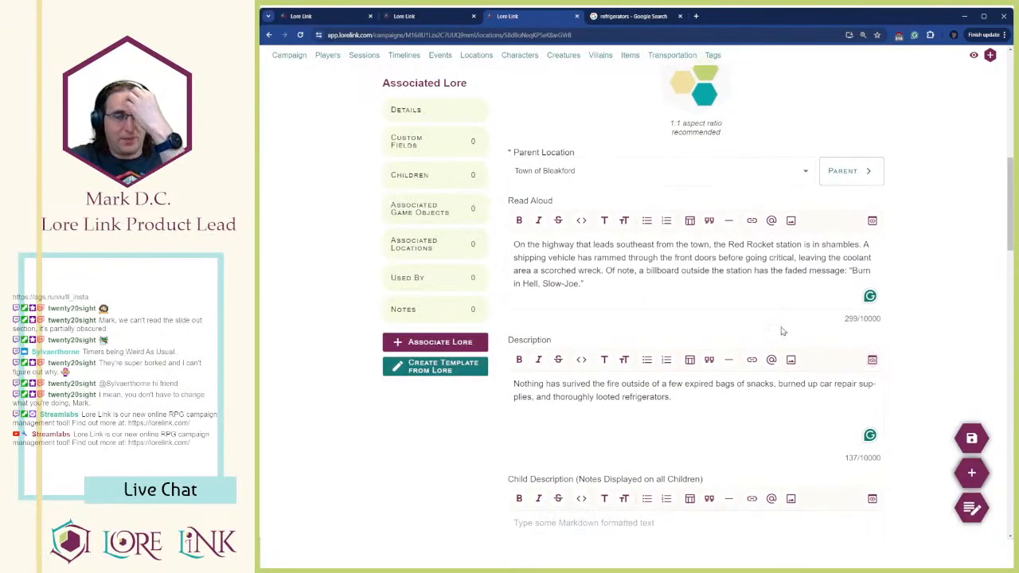
scroll(782, 331, "up", 1)
left_click(476, 55)
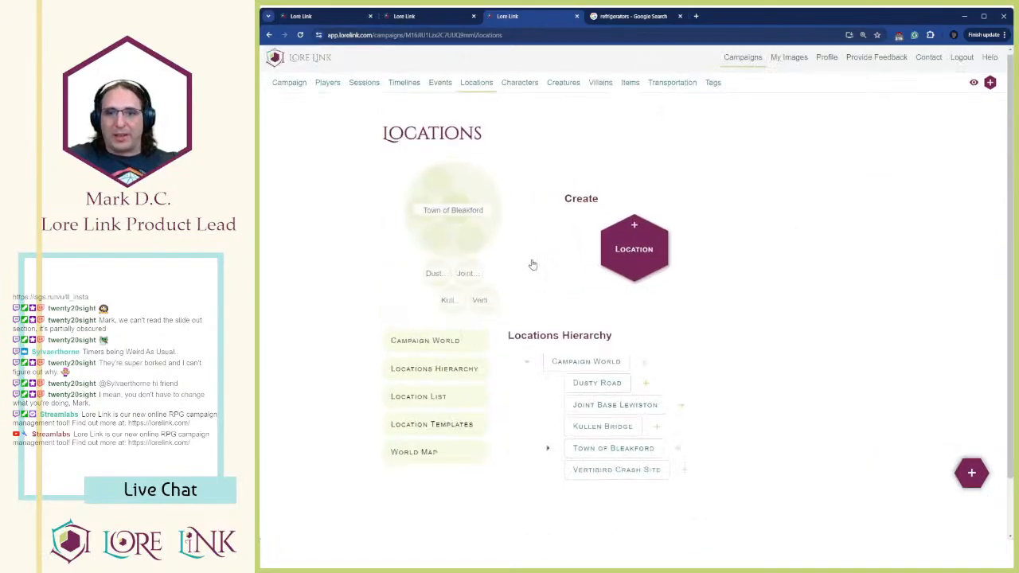
left_click(549, 408)
scroll(671, 369, "down", 2)
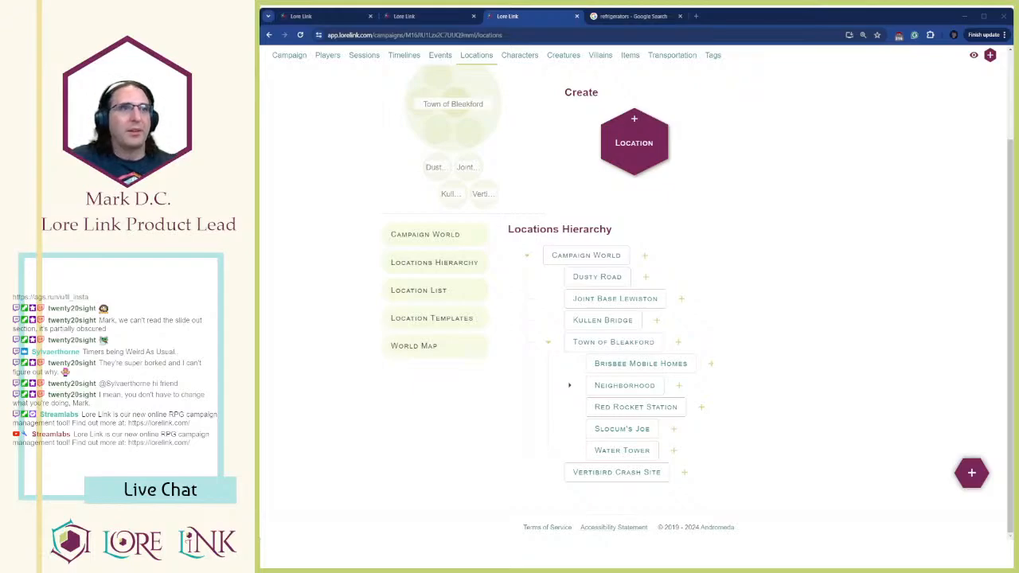
scroll(557, 207, "up", 2)
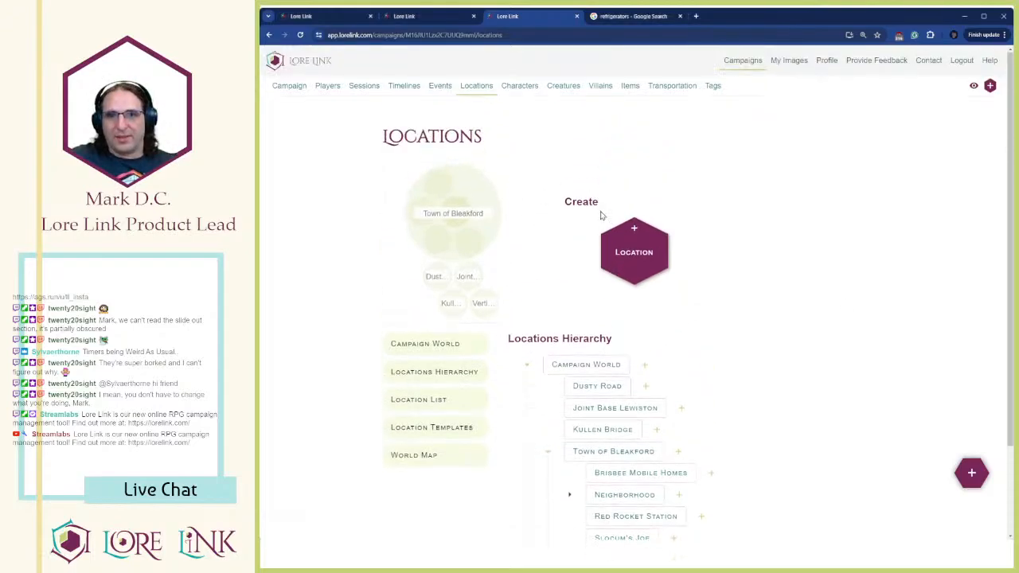
left_click(668, 257)
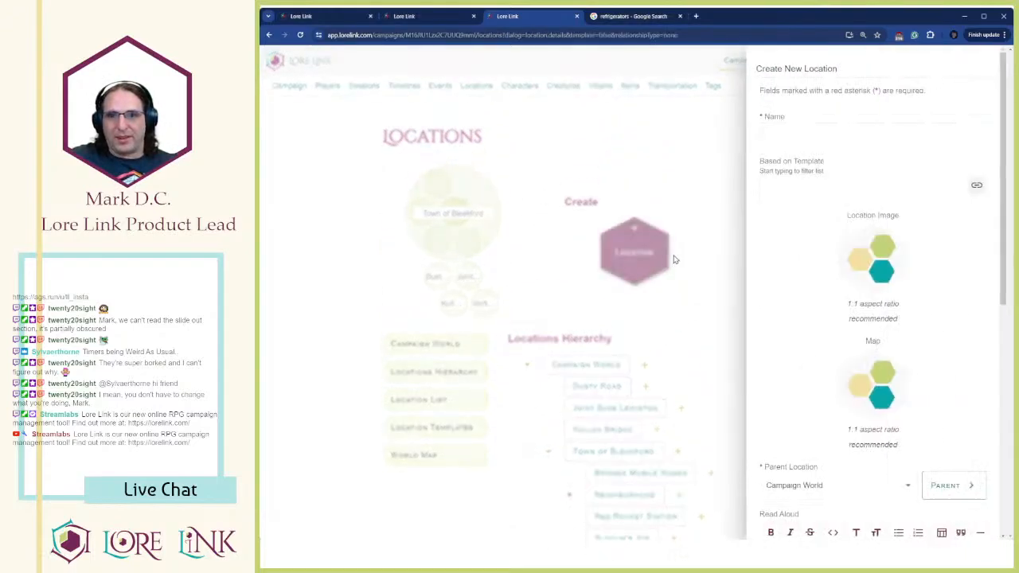
left_click(720, 267)
Open the Water Tower location under Town of Bleakford and show its Read Aloud field
scroll(653, 362, "down", 2)
left_click(618, 451)
scroll(788, 253, "down", 5)
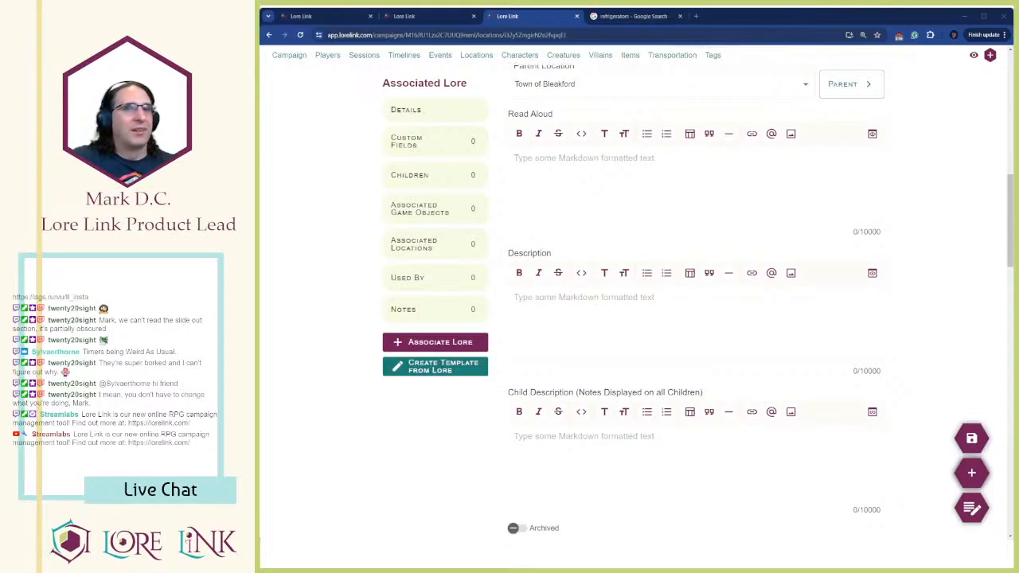
Paste the water tower text into Read Aloud and delete the stray "46 FALLOUT The Roleplaying Game" line from it
left_click(634, 164)
key("ctrl+v")
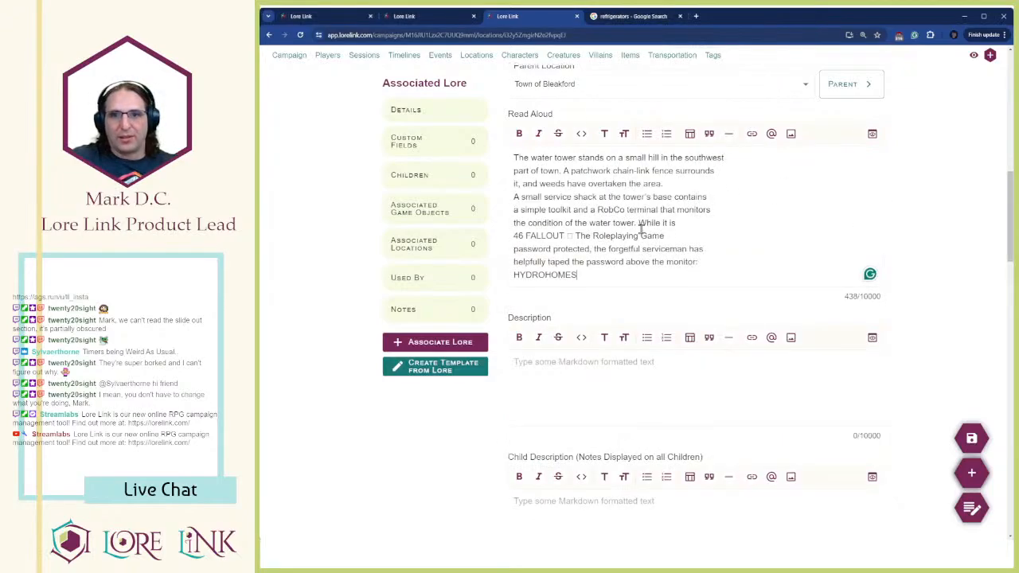
left_click_drag(638, 224, 643, 251)
left_click(587, 240)
left_click_drag(514, 236, 683, 229)
key("BackSpace")
key("BackSpace")
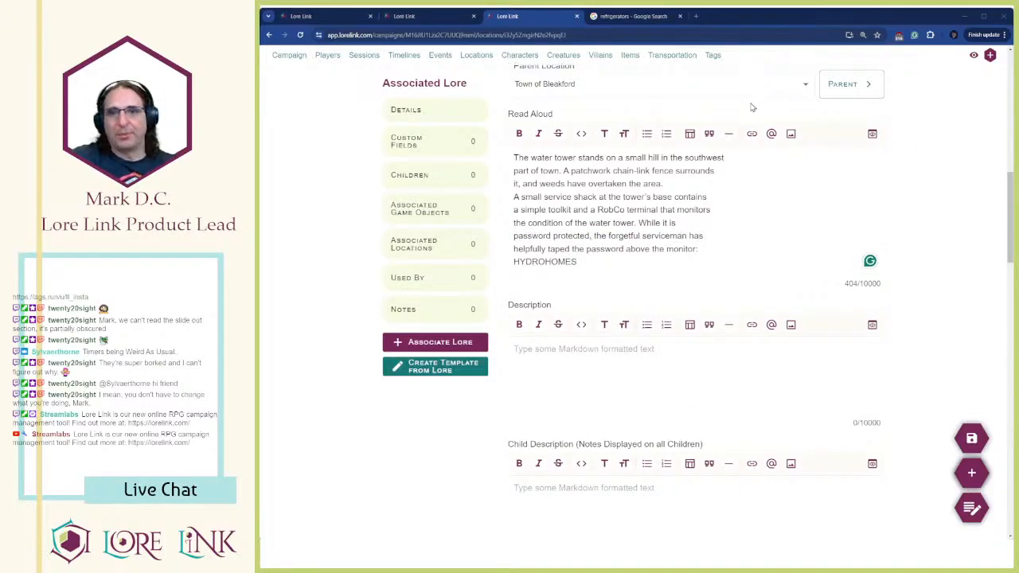
Replace the whole Read Aloud text with the copied version of the water tower passage that has no forced line breaks
left_click(627, 202)
key("ctrl+a")
key("BackSpace")
key("ctrl+v")
key("ctrl+plus")
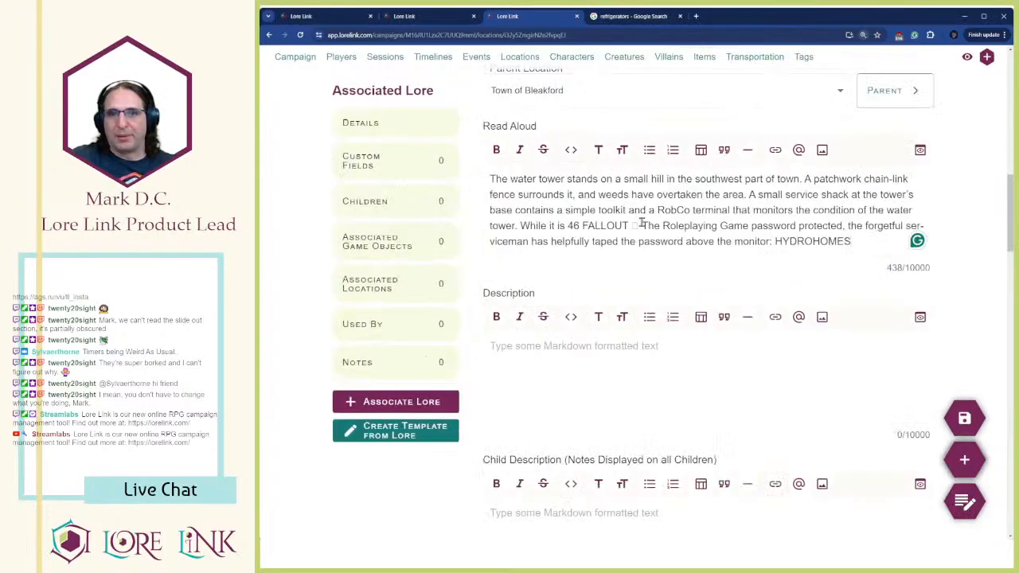
key("ctrl+minus")
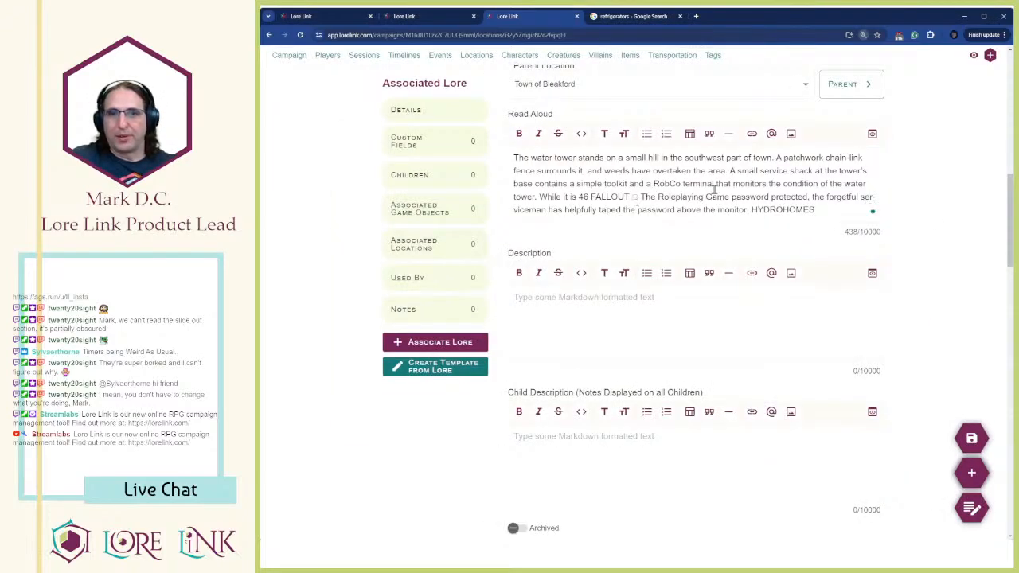
Delete the stray "46 FALLOUT The Roleplaying Game" from the Read Aloud text and save the location
key("ctrl+shift+Right")
key("ctrl+shift+Right")
key("ctrl+shift+Right")
key("ctrl+shift+Right")
key("ctrl+shift+Right")
key("ctrl+shift+Right")
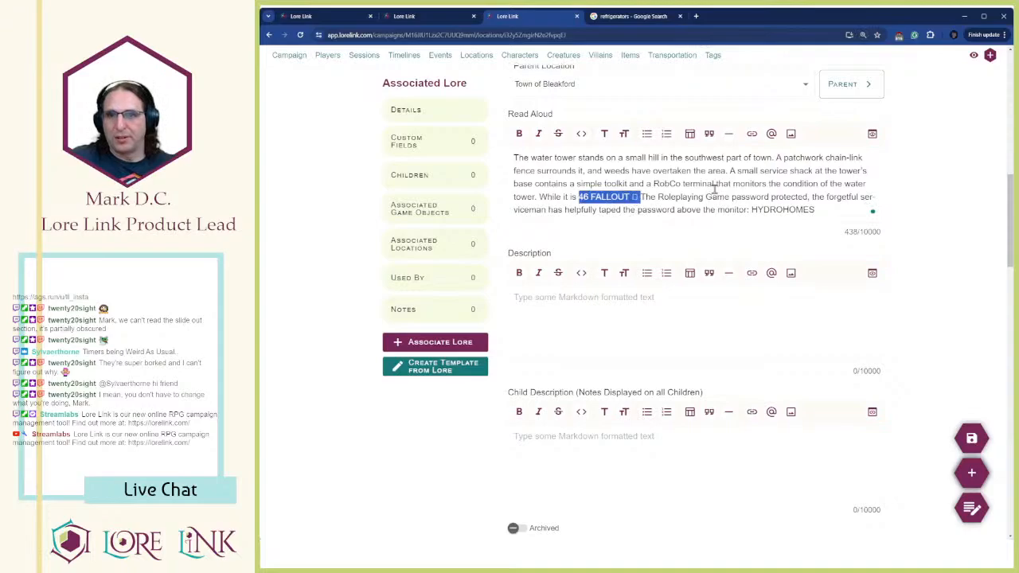
key("BackSpace")
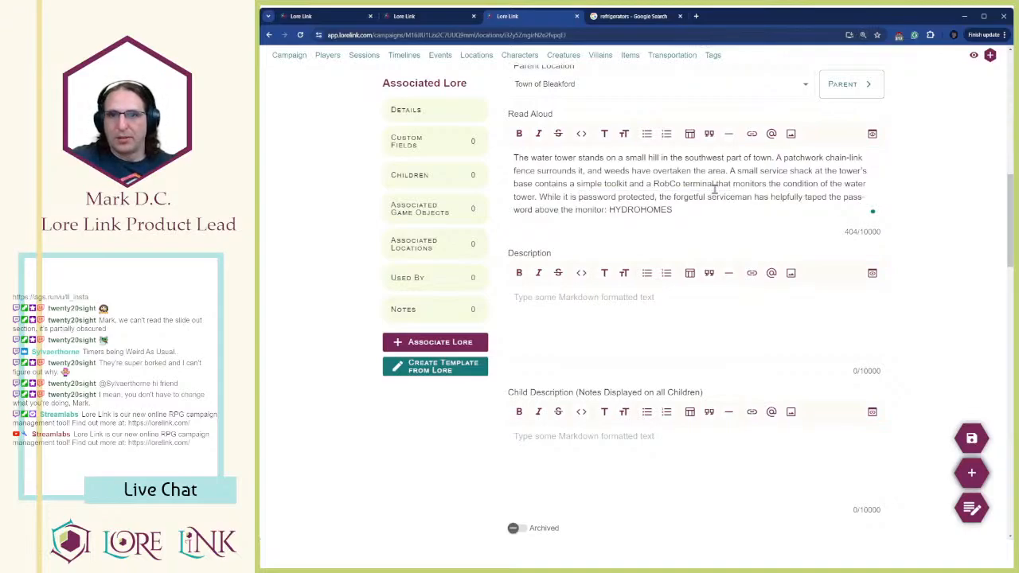
left_click(723, 210)
left_click(971, 439)
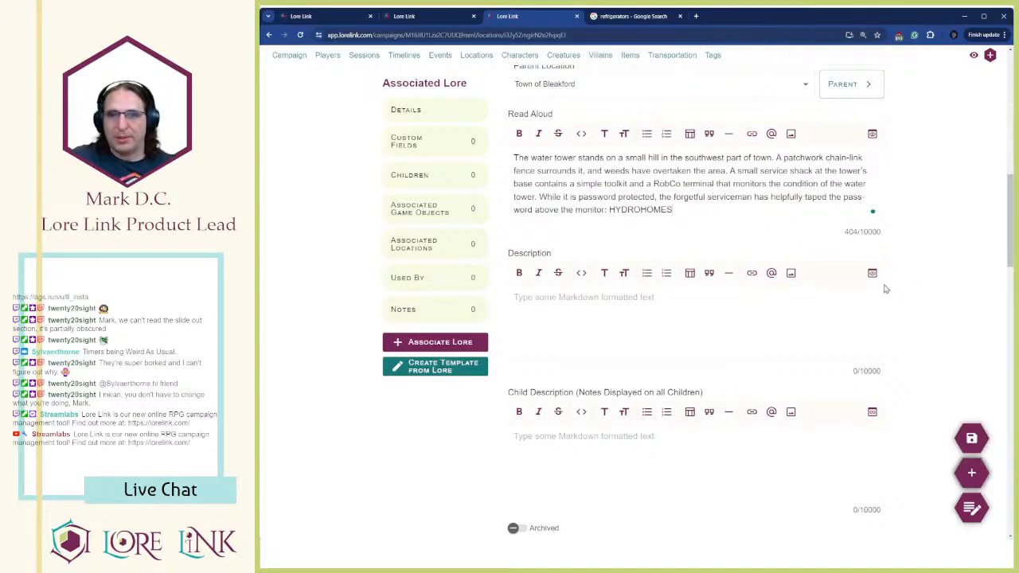
left_click_drag(716, 209, 619, 196)
left_click(618, 195)
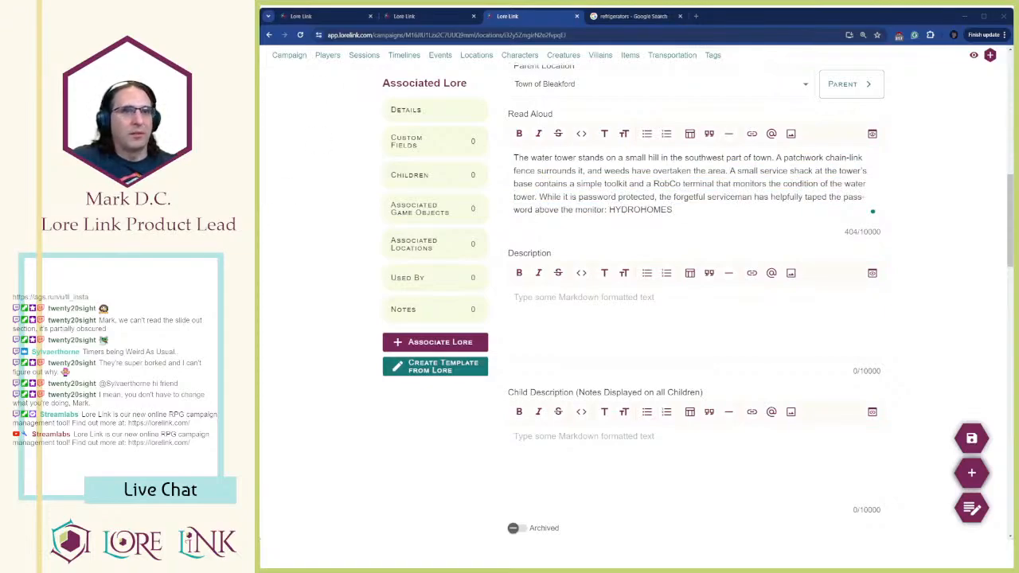
key("alt+Tab")
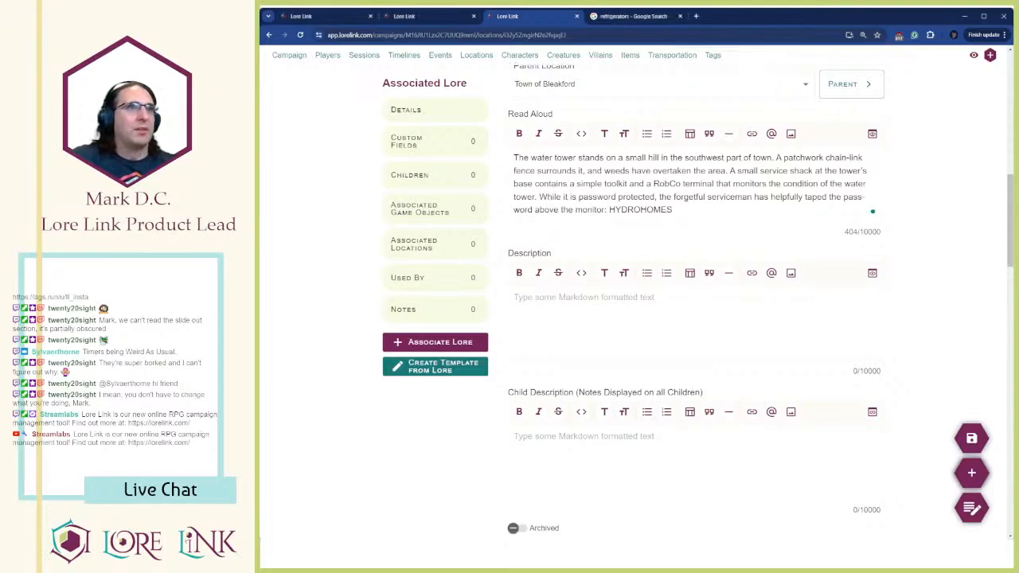
key("alt+Tab")
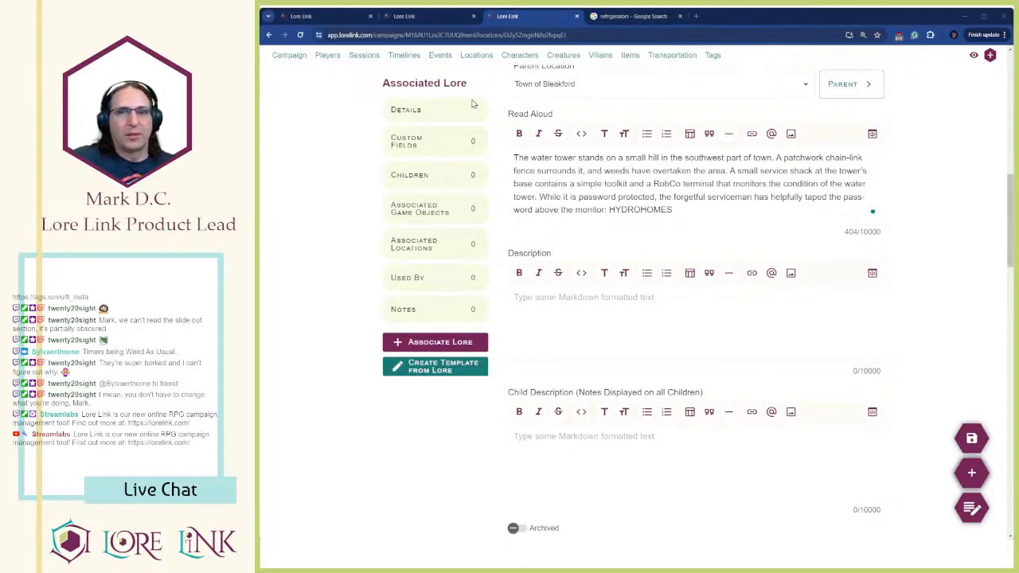
Start the Water Tower's Description with "Activating the computer displays the following text"
left_click(567, 292)
type("Acti")
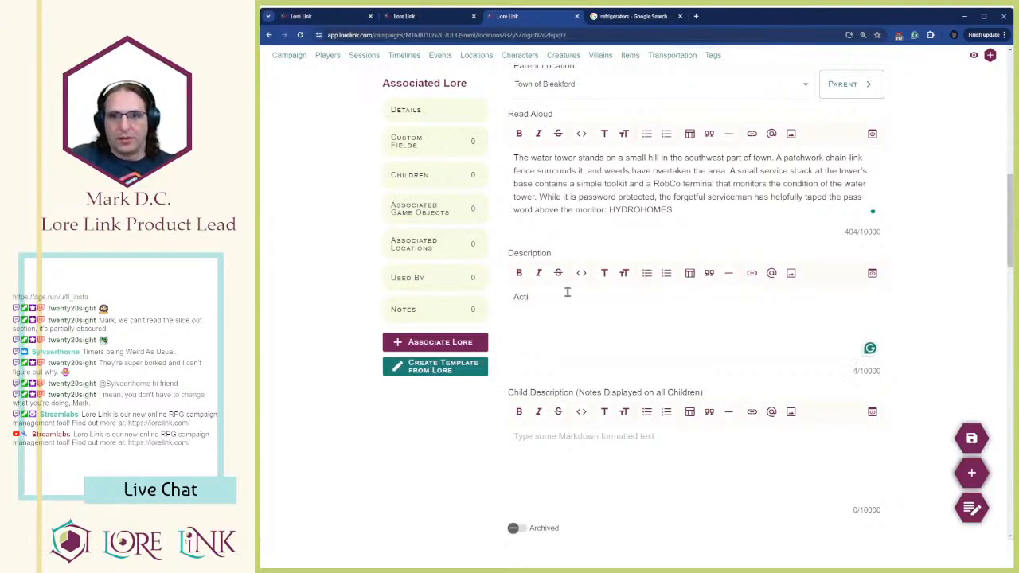
type("vating the computer ")
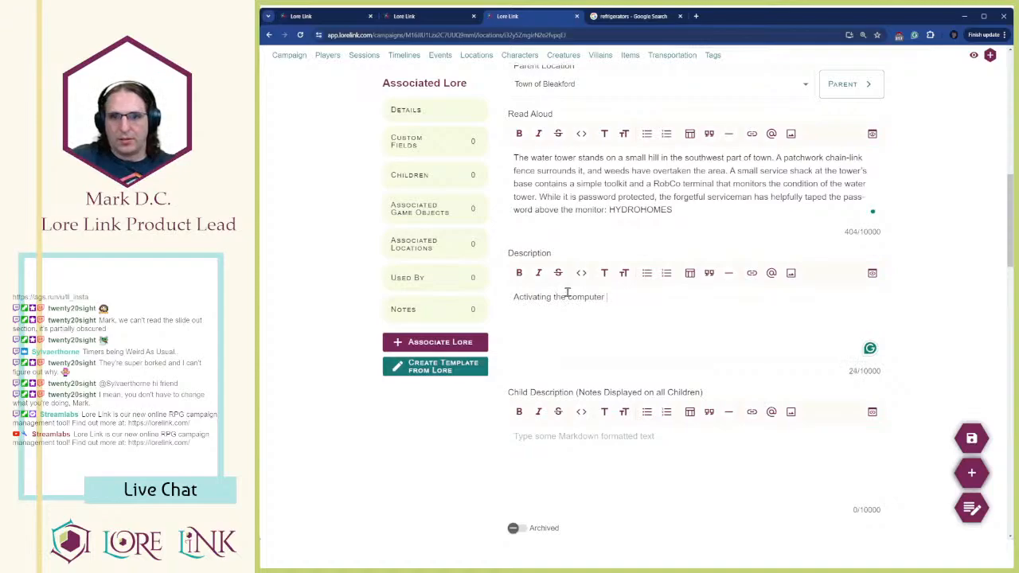
type("displays the following text")
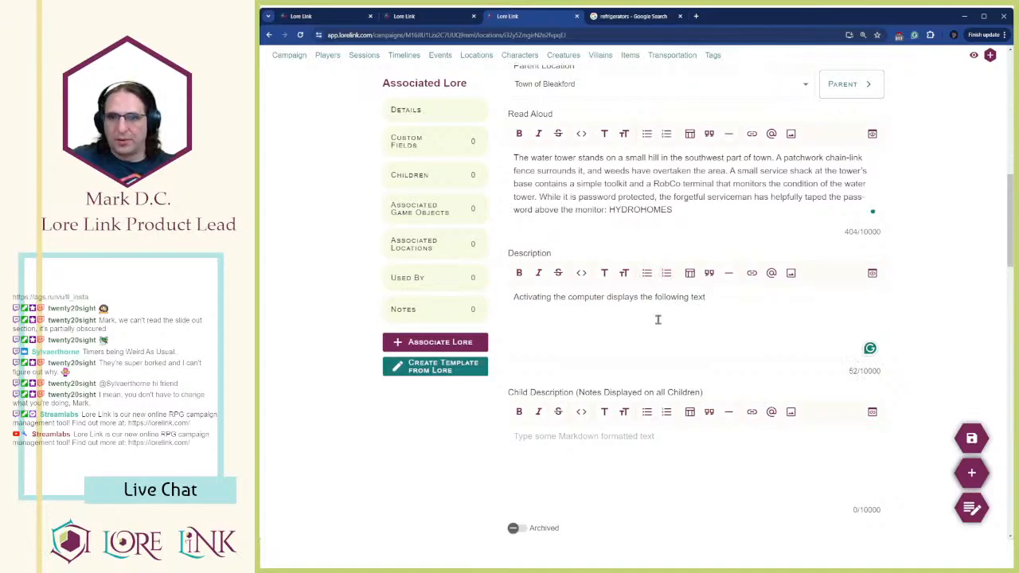
Paste the RobCo terminal text, "ROBCO INDUSTRIES UNIFIED" through "vessel immediately.", below the Description's first line and format it as a block quote
left_click(710, 275)
type("ROBCO INDUSTRIES UNIFIED OPERATING SYSTEM COPYRIGHT 2075-2077 ROBCO INDUSTRIES Welcome to RobCo Industries (TM) Termlink Bleakford Public Works Water Department System Status !!! WARNING !!! Blockage detected in main outflow pipe. Immediate maintenance required. !!! WARNING !!! Increased levels of carbonic acid// hydrogen sulfide//methane contamination detected. Flush and decontaminate holding vessel immediately.")
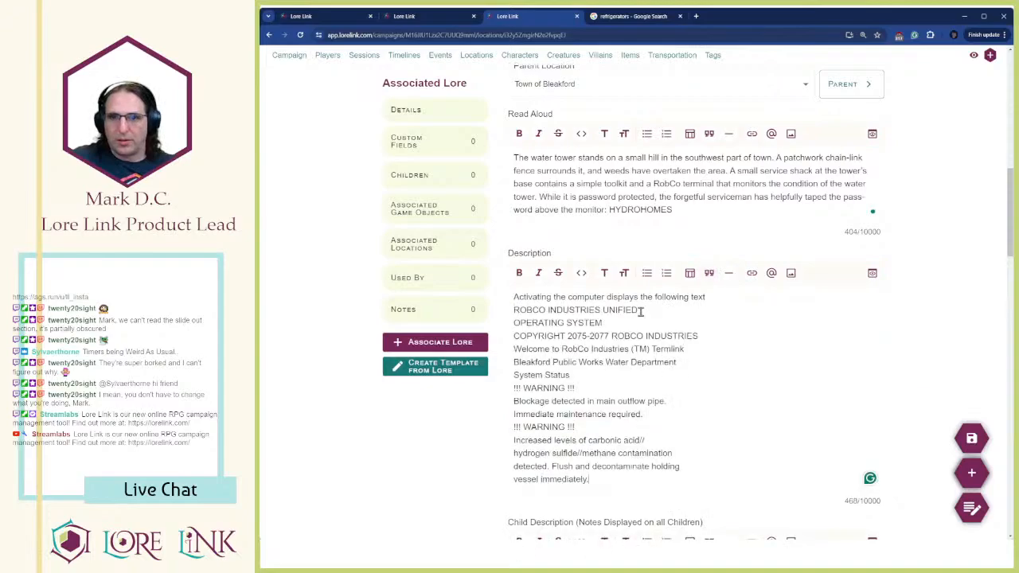
left_click_drag(589, 479, 515, 316)
left_click(709, 273)
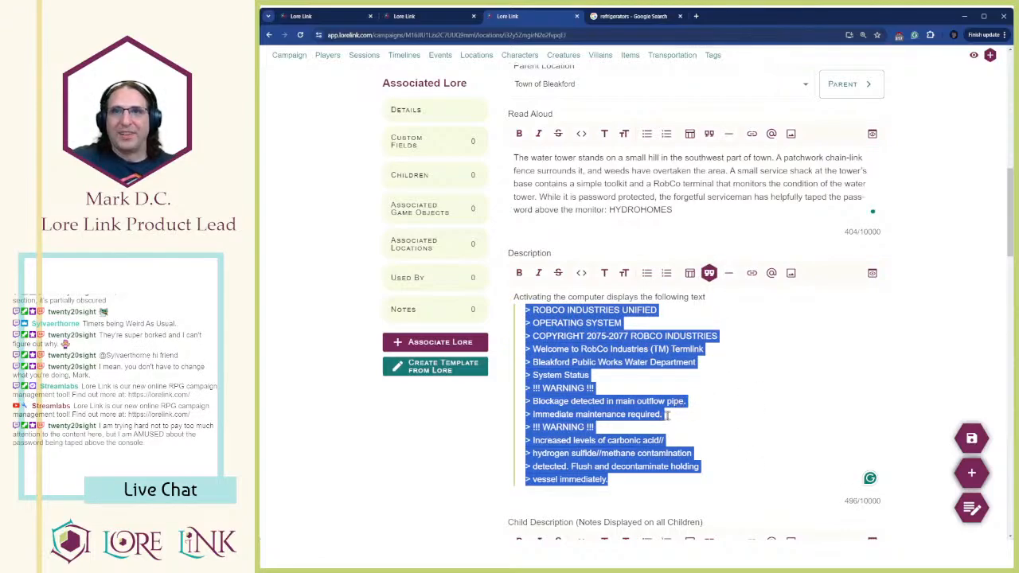
Preview the Description to check how the quoted terminal text is rendered, and close the preview
scroll(696, 412, "down", 1)
scroll(723, 370, "down", 4)
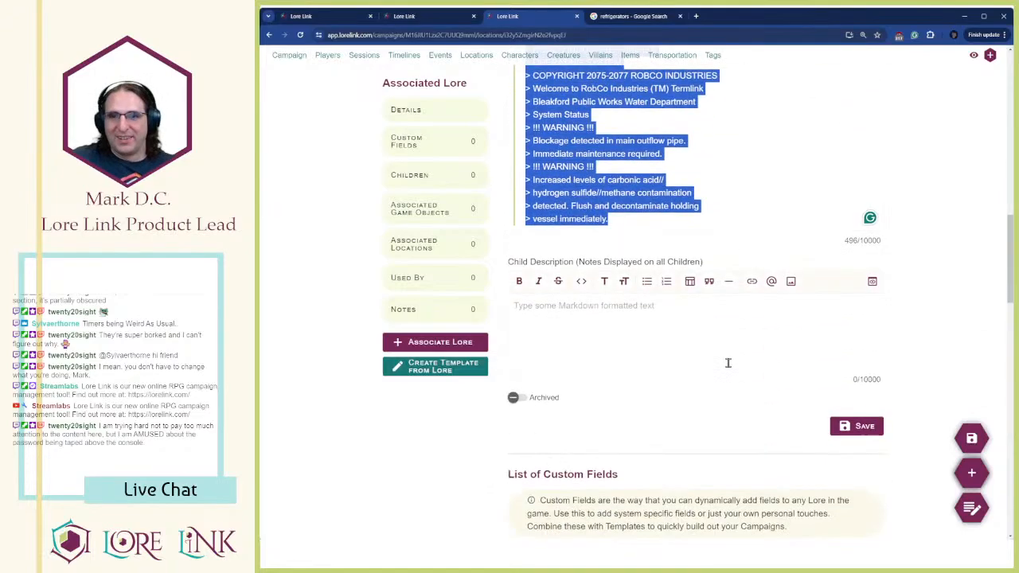
scroll(723, 488, "up", 3)
left_click(872, 186)
scroll(819, 255, "down", 5)
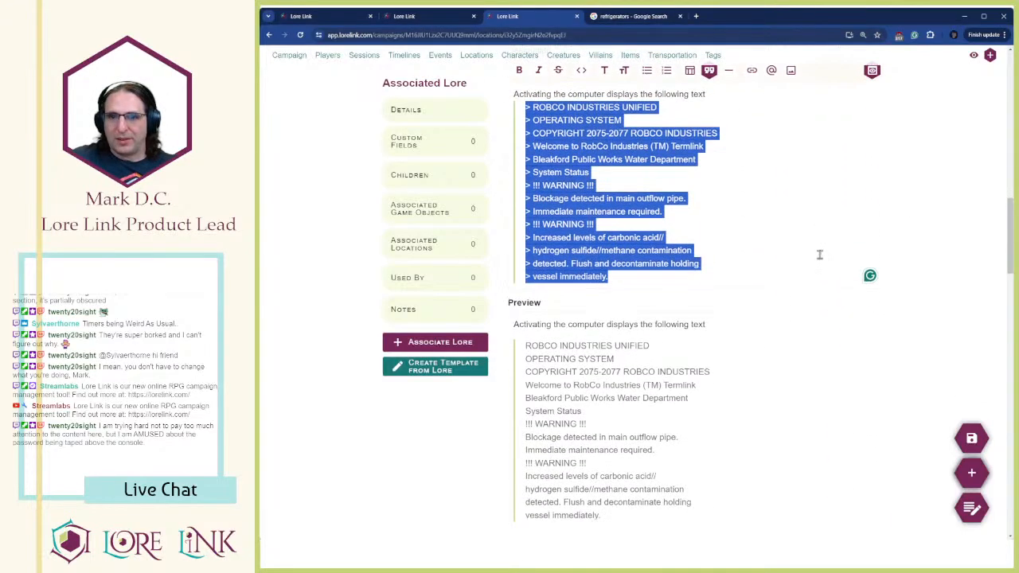
scroll(669, 180, "up", 4)
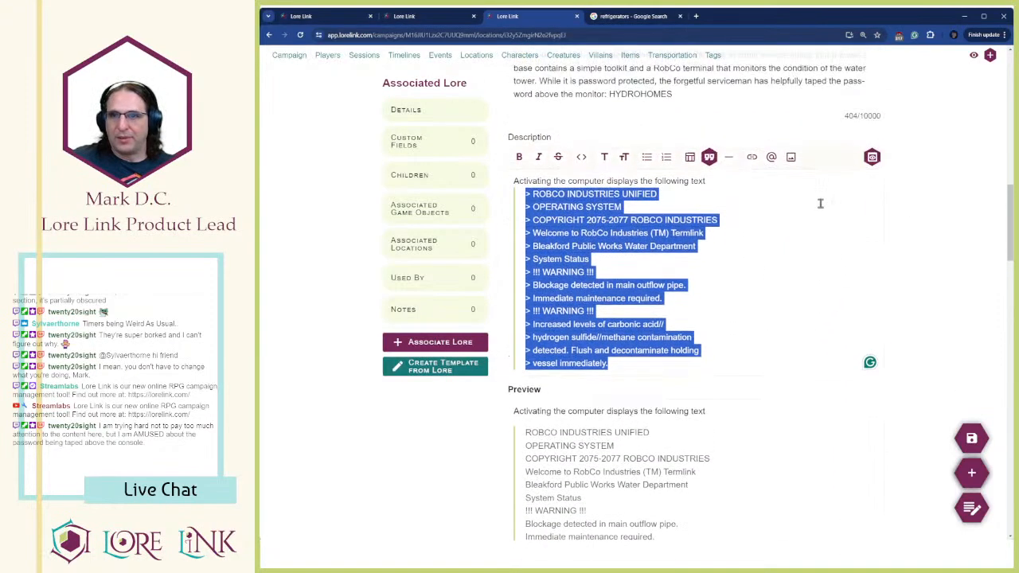
left_click(867, 157)
scroll(757, 251, "down", 2)
Add two line breaks after the quoted terminal text in the Description and review the location's text fields
left_click(700, 275)
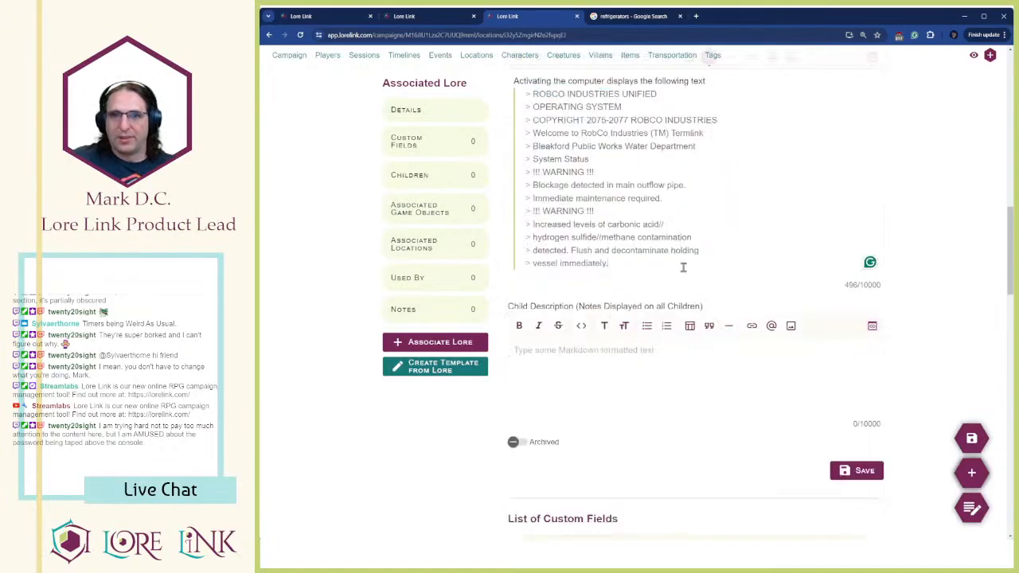
key("Return")
key("Return")
scroll(682, 265, "up", 7)
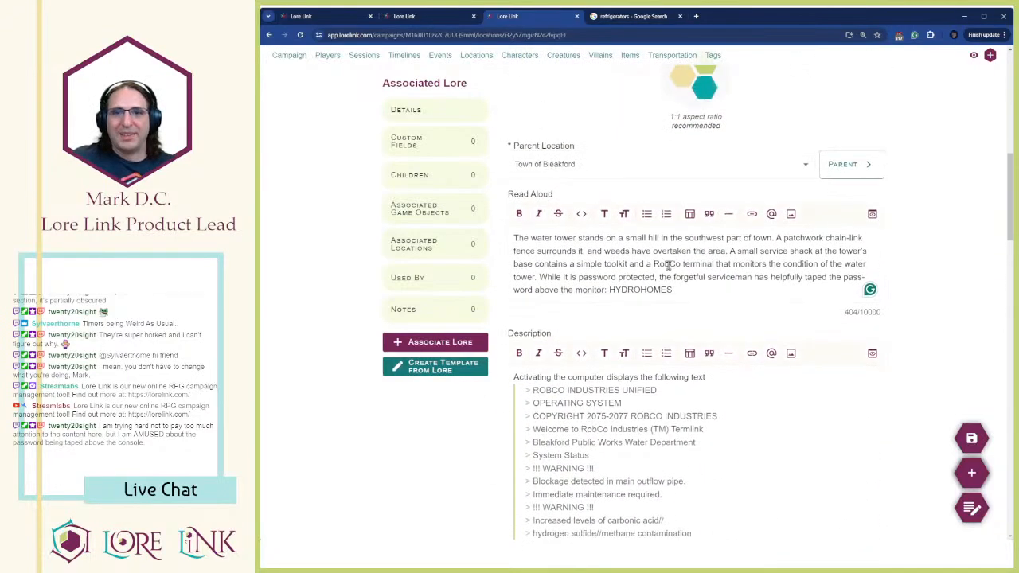
scroll(570, 184, "down", 5)
scroll(570, 184, "up", 3)
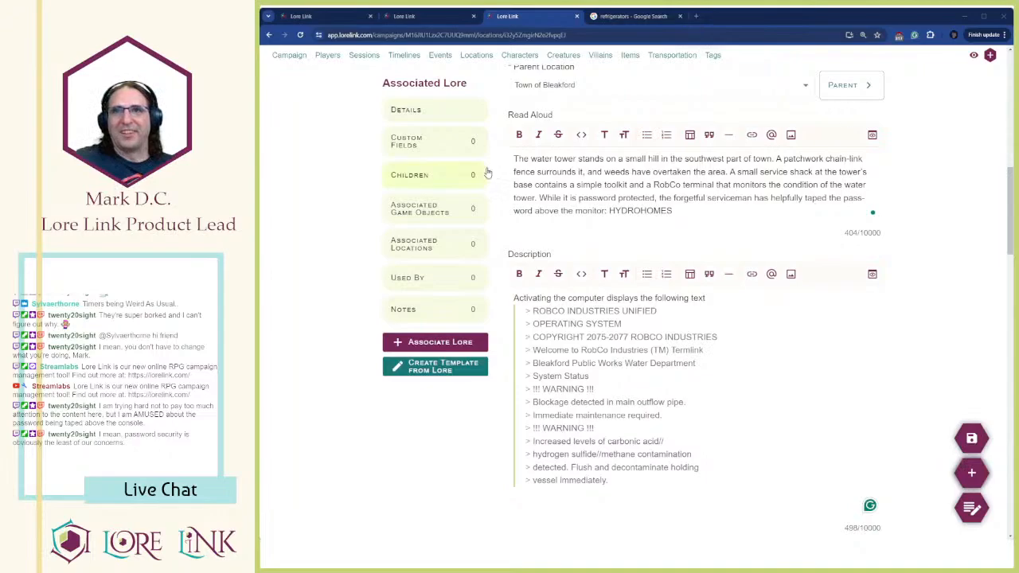
Add two paragraphs below the quoted terminal text in the Description, covering the chemical contaminants test and the signal booster test
scroll(615, 452, "down", 2)
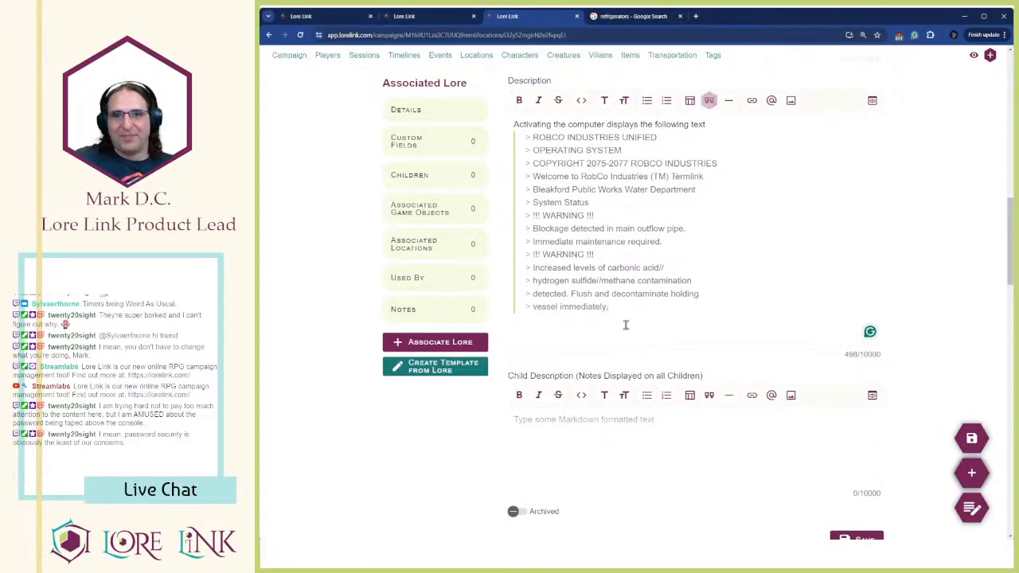
type("A successful INT + (Medicine or Science) test with a difficulty of 1 allows a PC to identify the chemical contaminants as byproducts of tissue decomposition, suggesting that there is a body inside the tower… and there is. If the PCs ascend the tower, a glowing one has fallen through a hole in the reservoir's top to float in the water remaining within, turning it into a rancid, irradiated soup.  If the signal booster is here, a PC can make a PER + Sneak test with a difficulty of 1 to spot the device rigged to the water tower's metal sides, using it as an ad hoc antenna.")
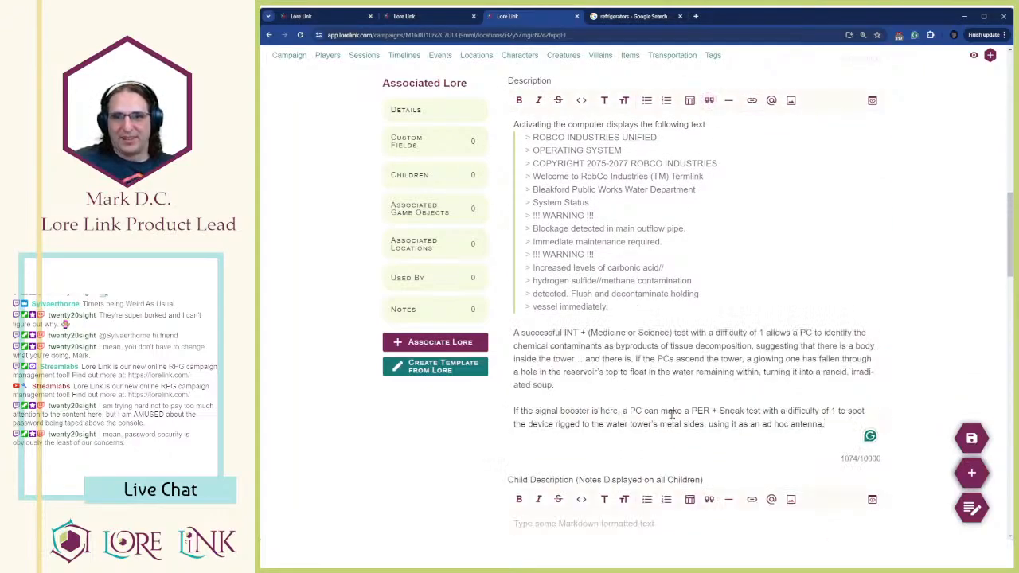
left_click_drag(824, 426, 662, 396)
left_click(588, 394)
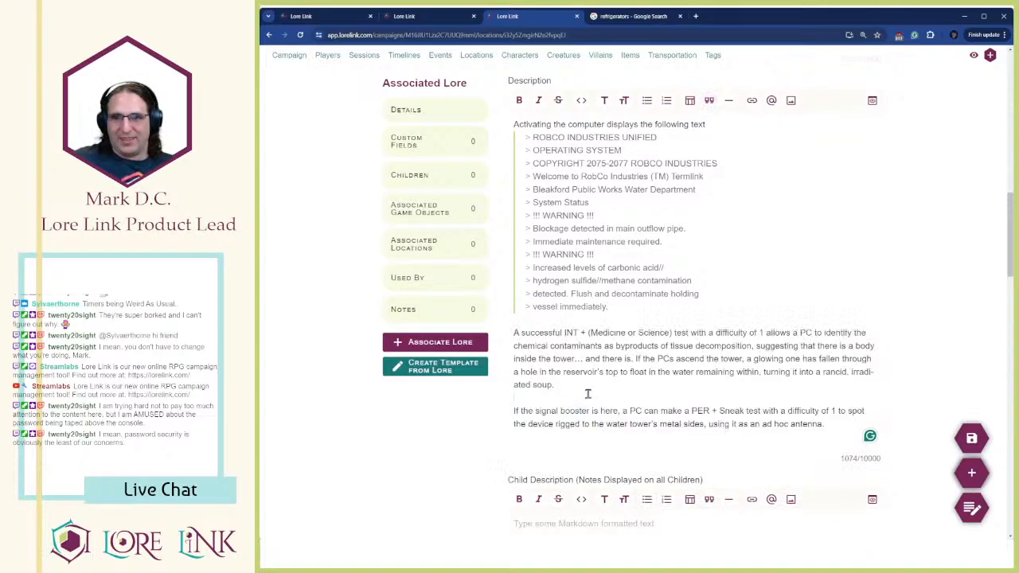
Bold "INT + (Medicine or Science) test with a difficulty of 1" in the Description's contaminants paragraph
left_click_drag(563, 330, 671, 334)
key("ctrl+b")
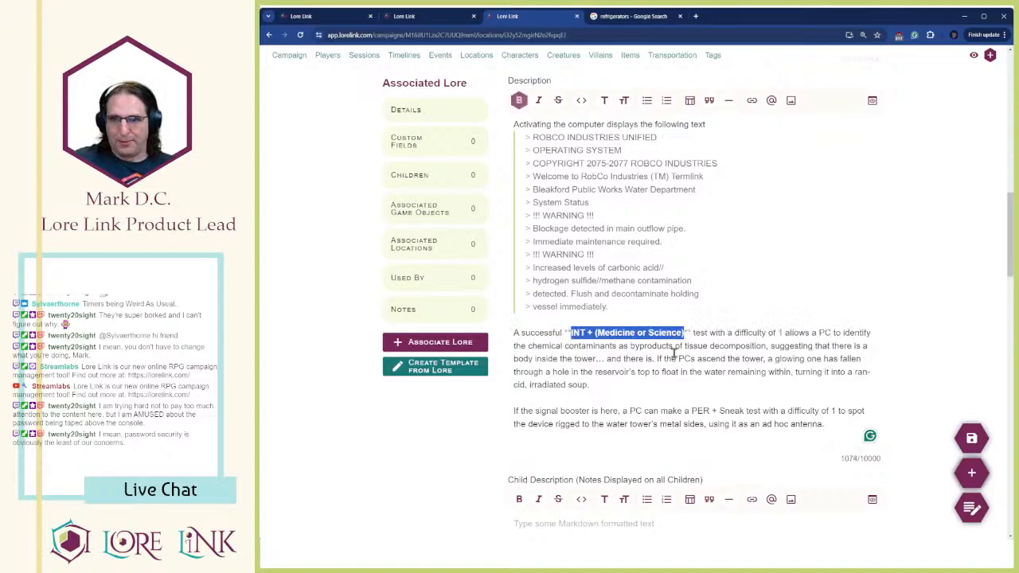
left_click(677, 393)
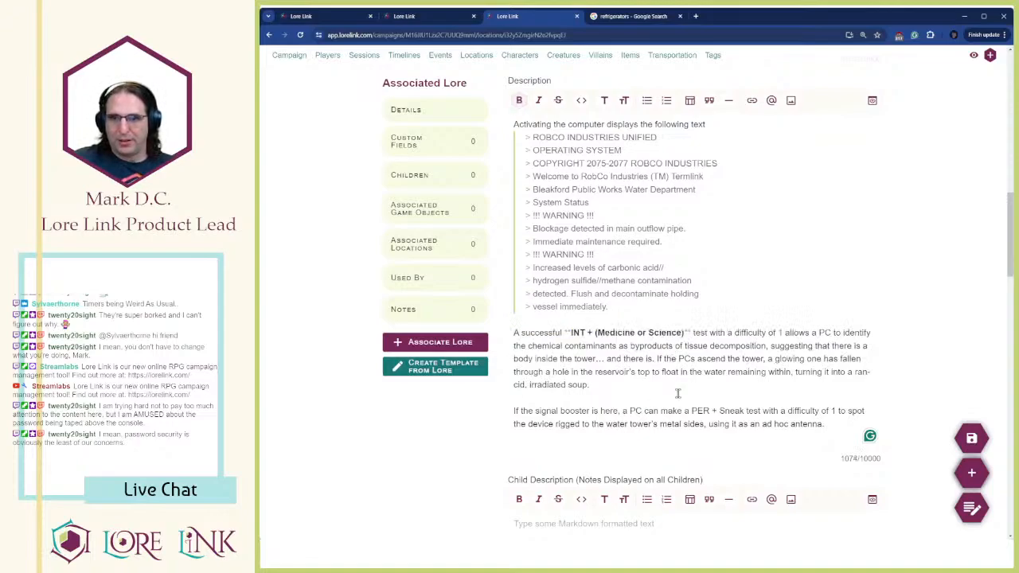
double_click(699, 333)
key("Left")
key("Left")
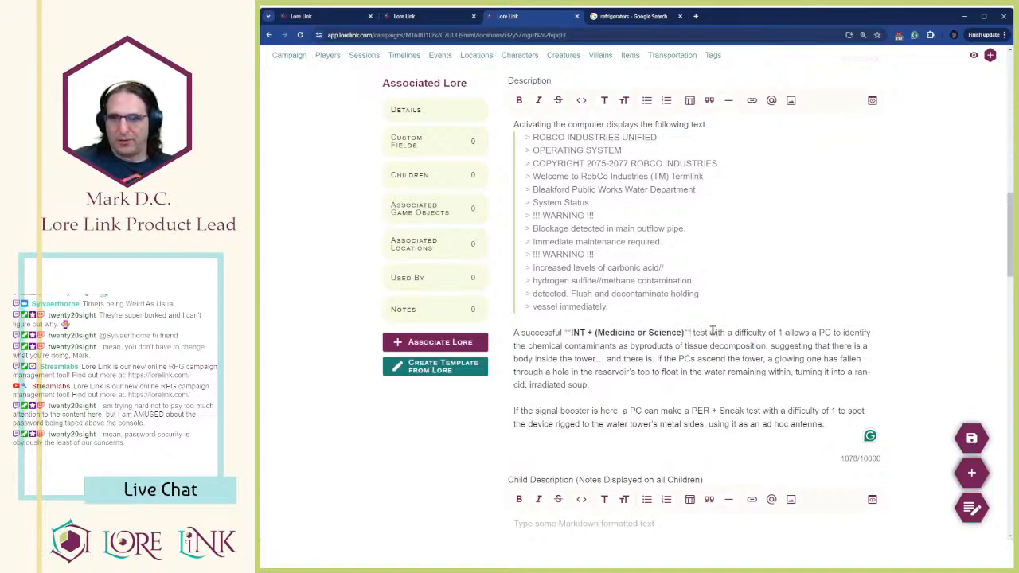
key("BackSpace")
key("BackSpace")
type("**")
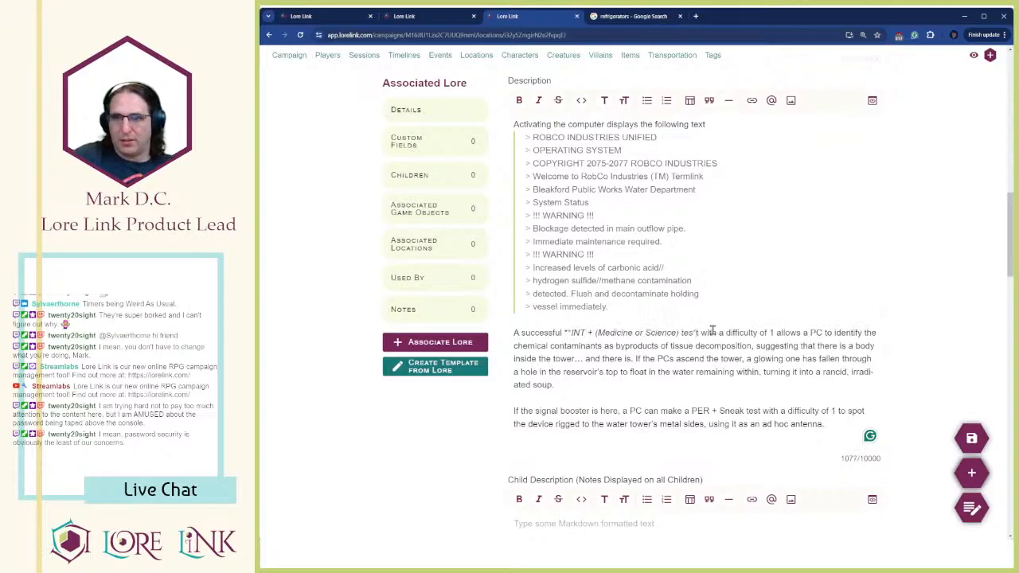
key("BackSpace")
key("BackSpace")
type("**")
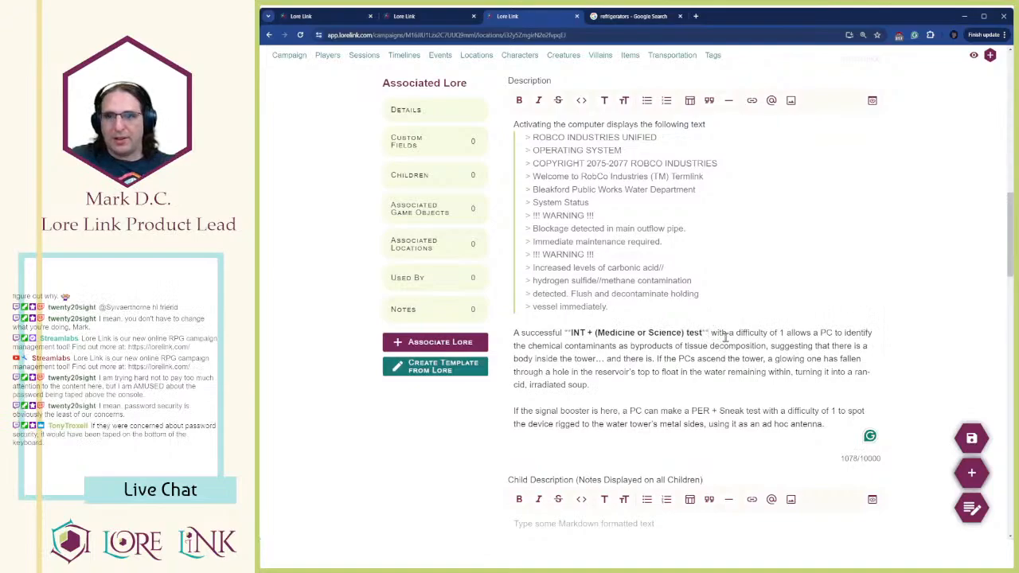
key("BackSpace")
key("BackSpace")
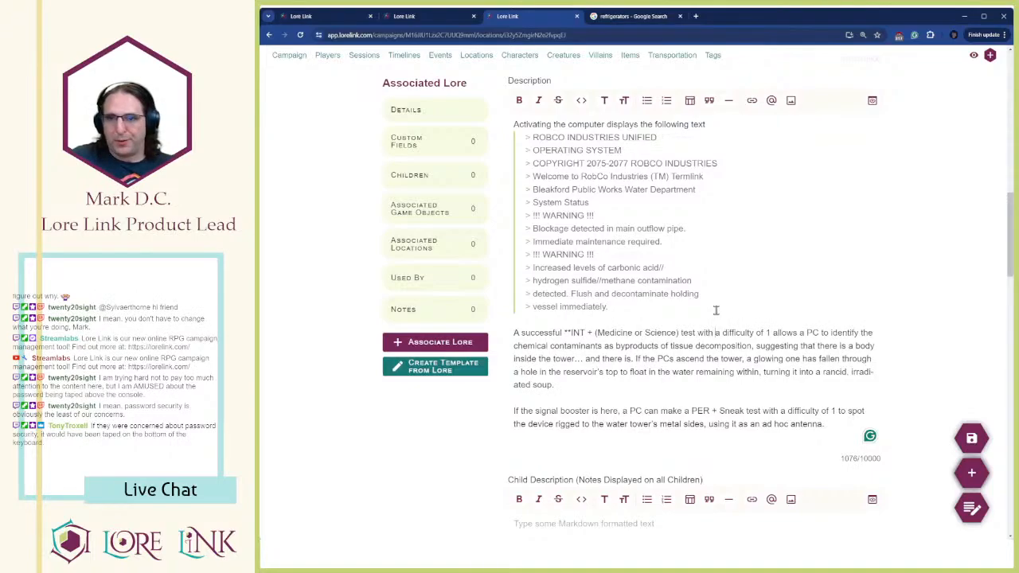
type("**")
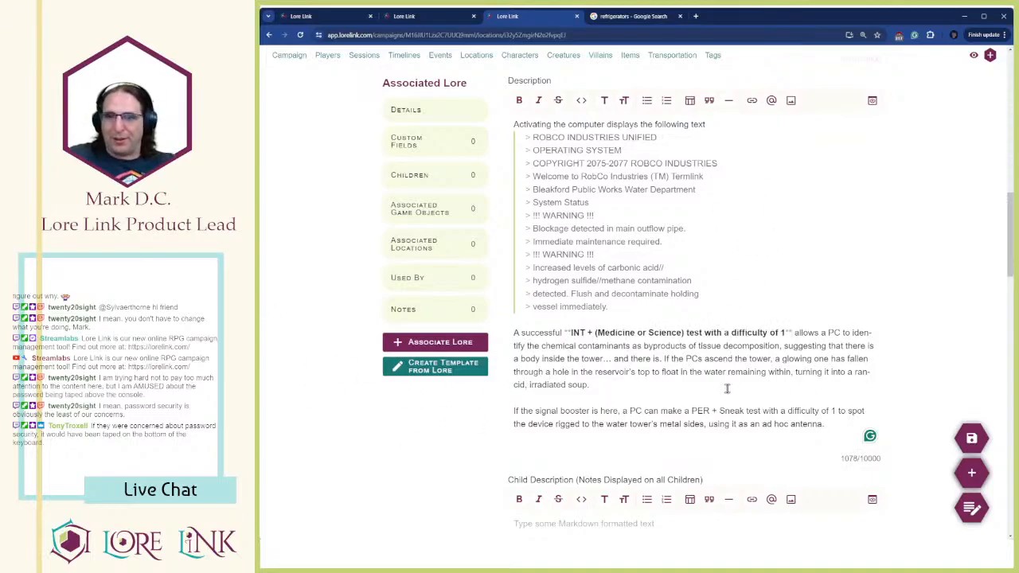
Bold "PER + Sneak test with a difficulty of 1" in the Description's signal booster paragraph
double_click(700, 411)
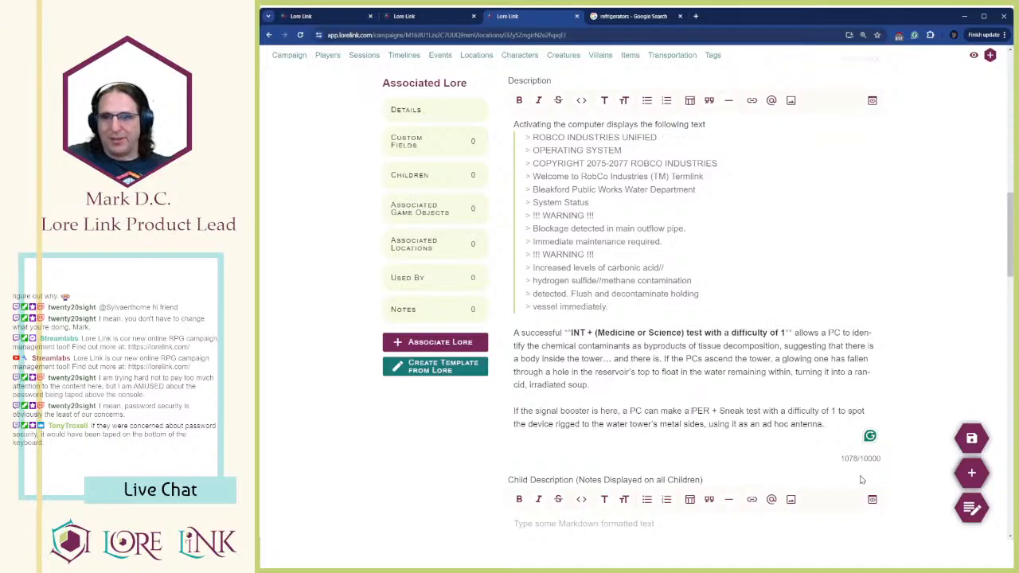
key("ctrl+shift+Right")
key("ctrl+shift+Right")
key("ctrl+shift+Right")
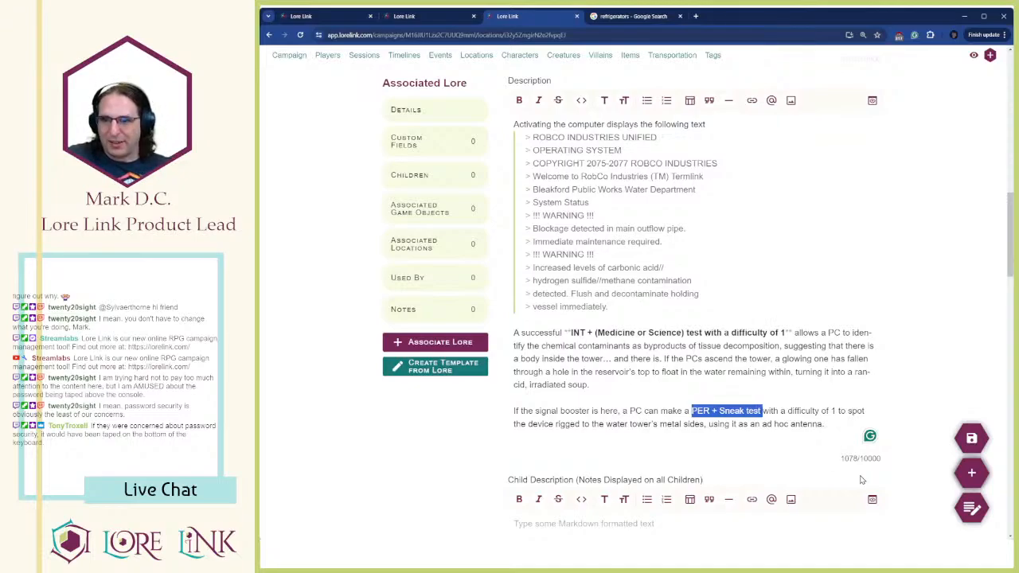
key("ctrl+shift+Right")
key("ctrl+shift+Right")
key("ctrl+shift+Right")
key("ctrl+shift+Right")
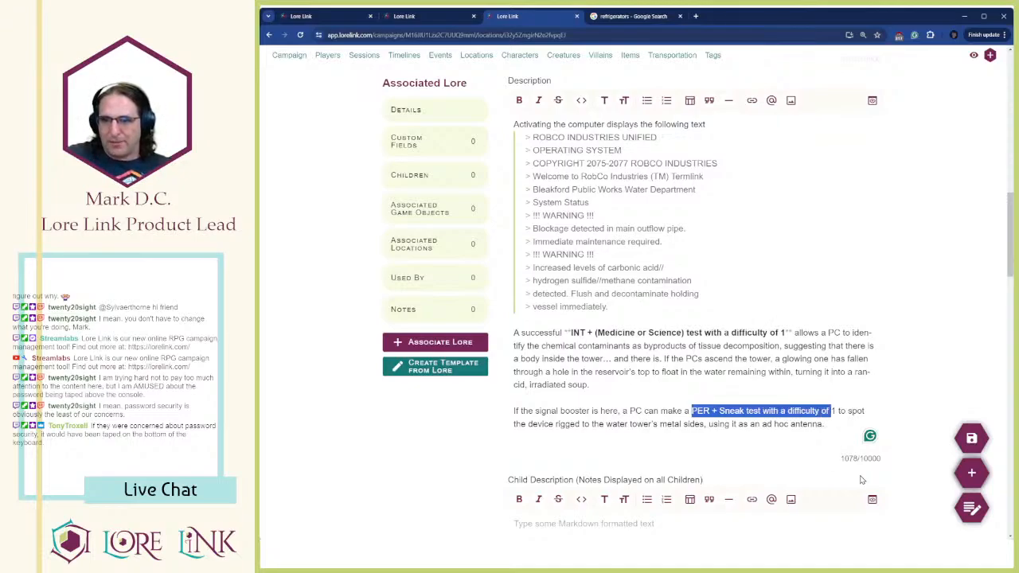
key("ctrl+b")
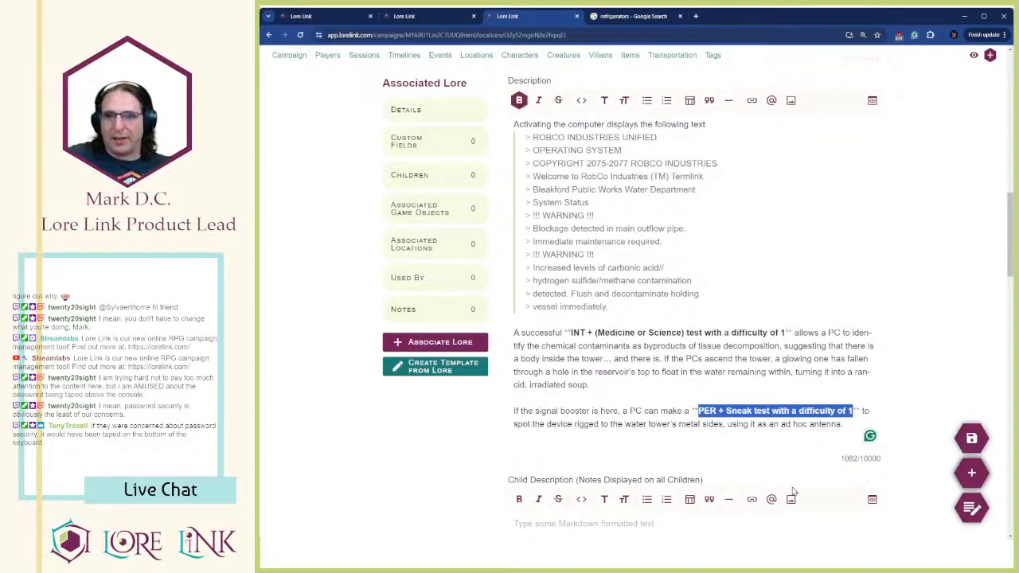
left_click(748, 385)
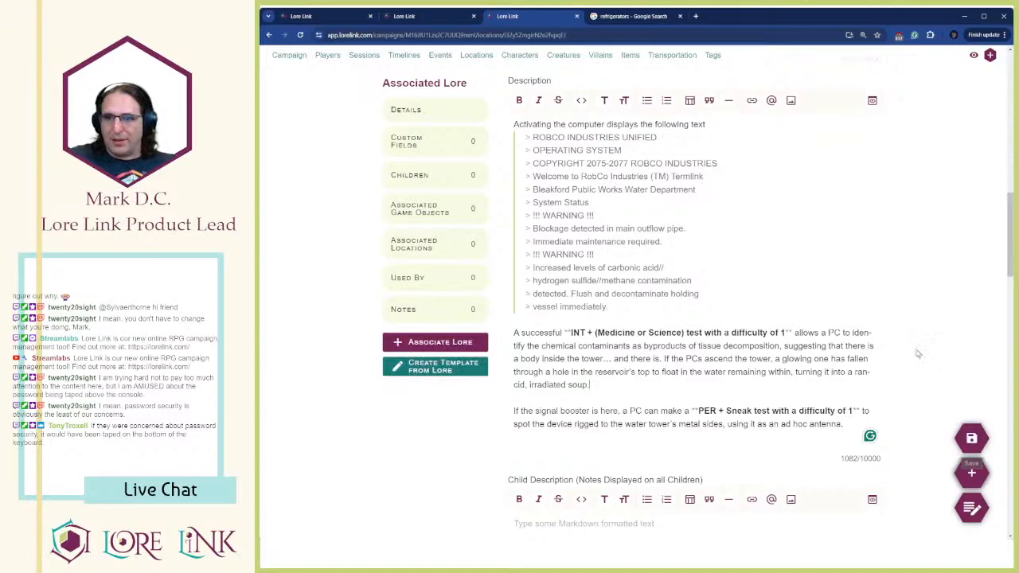
Check the end of the Water Tower's Description and save the location
scroll(848, 342, "down", 1)
scroll(847, 350, "down", 2)
scroll(847, 350, "up", 1)
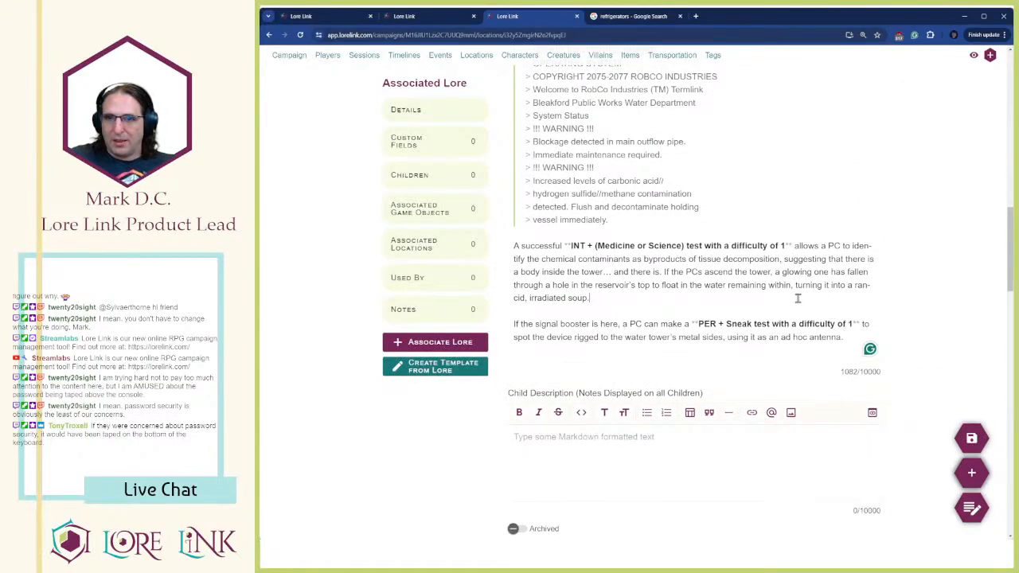
scroll(960, 387, "down", 4)
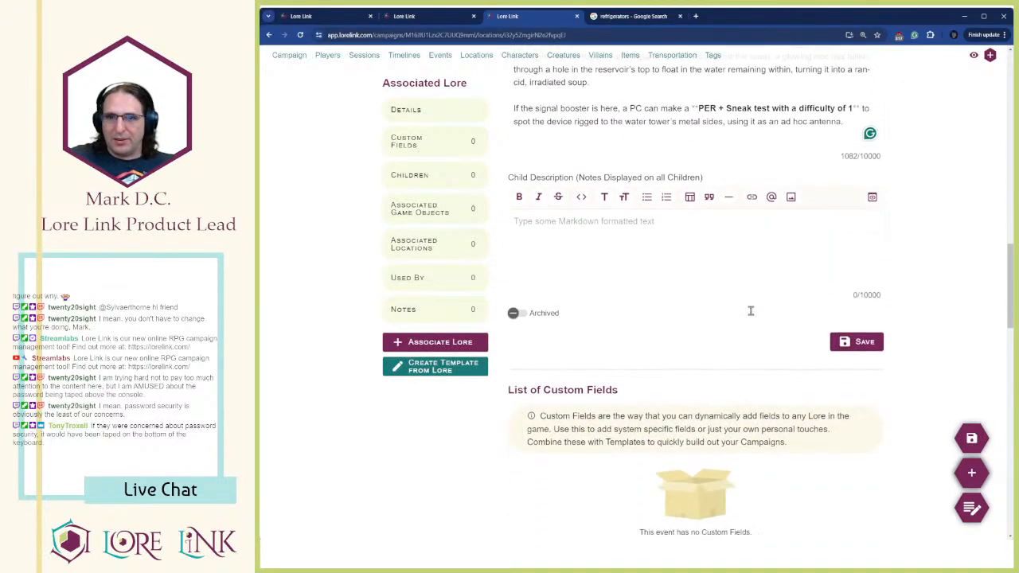
scroll(939, 414, "up", 1)
left_click(971, 439)
Review the saved Water Tower location, including its Read Aloud text, terminal password and Description
scroll(509, 304, "up", 6)
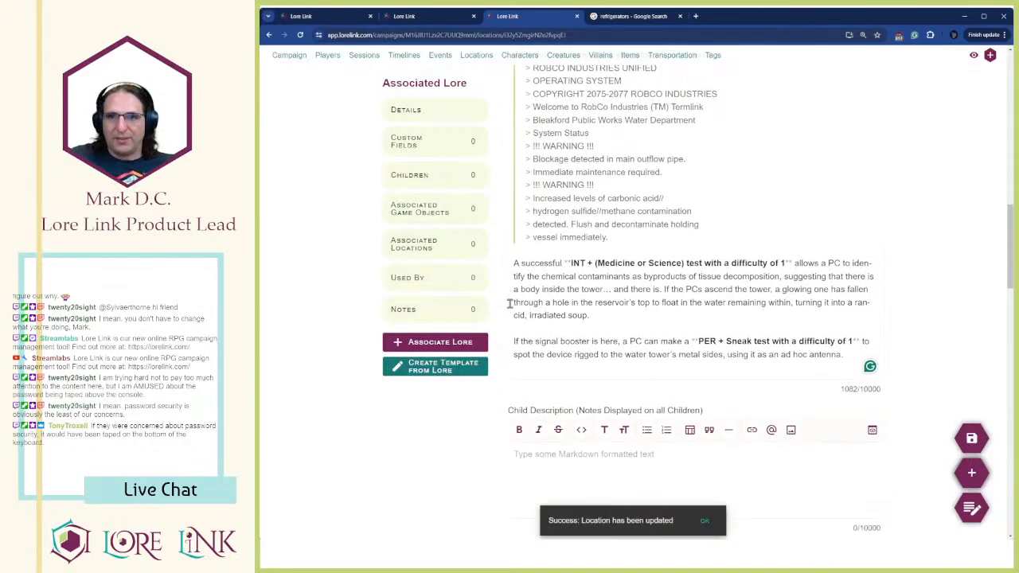
scroll(828, 316, "down", 2)
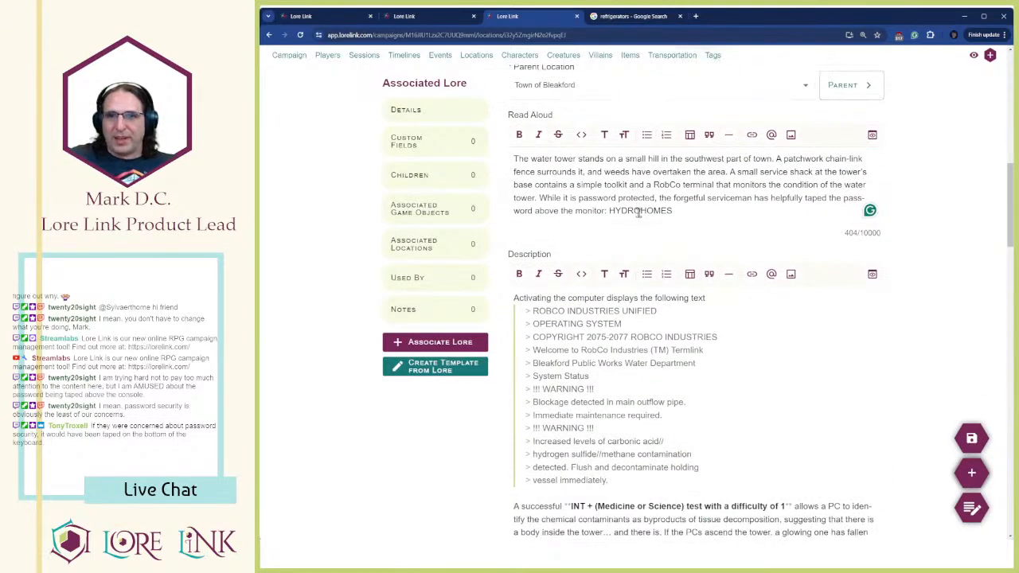
double_click(639, 210)
left_click(643, 207)
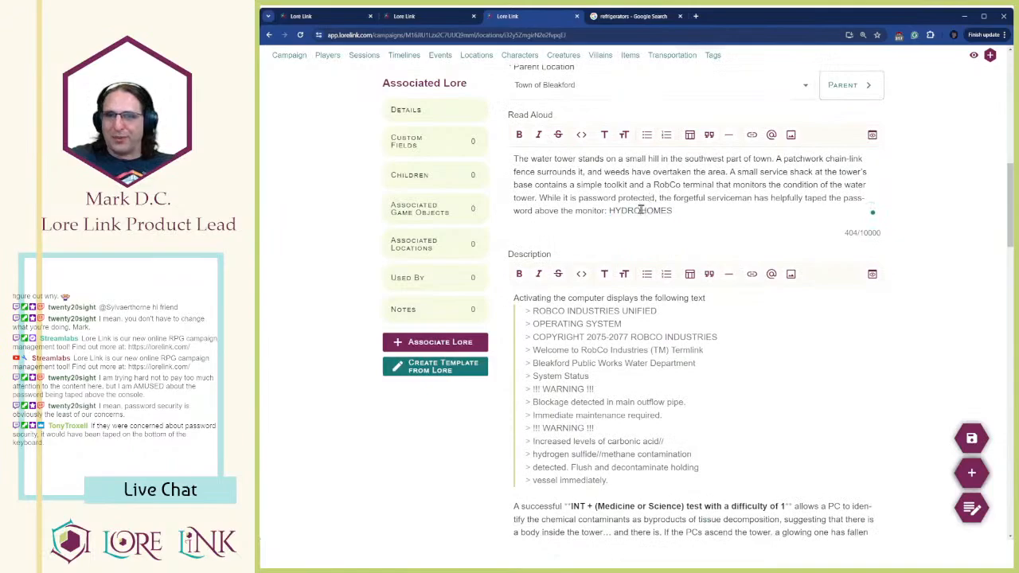
triple_click(641, 209)
left_click(665, 241)
double_click(648, 210)
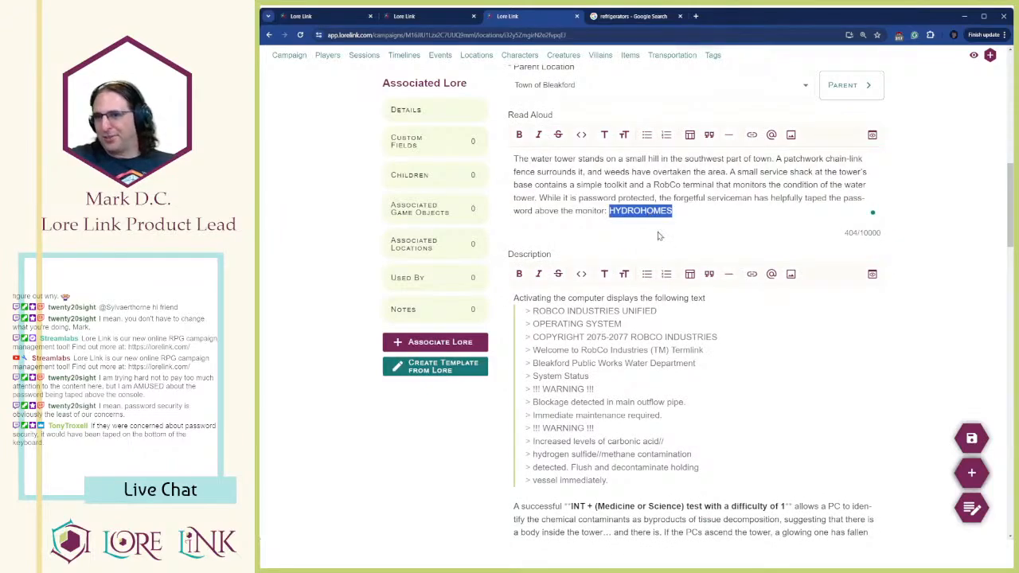
left_click(744, 253)
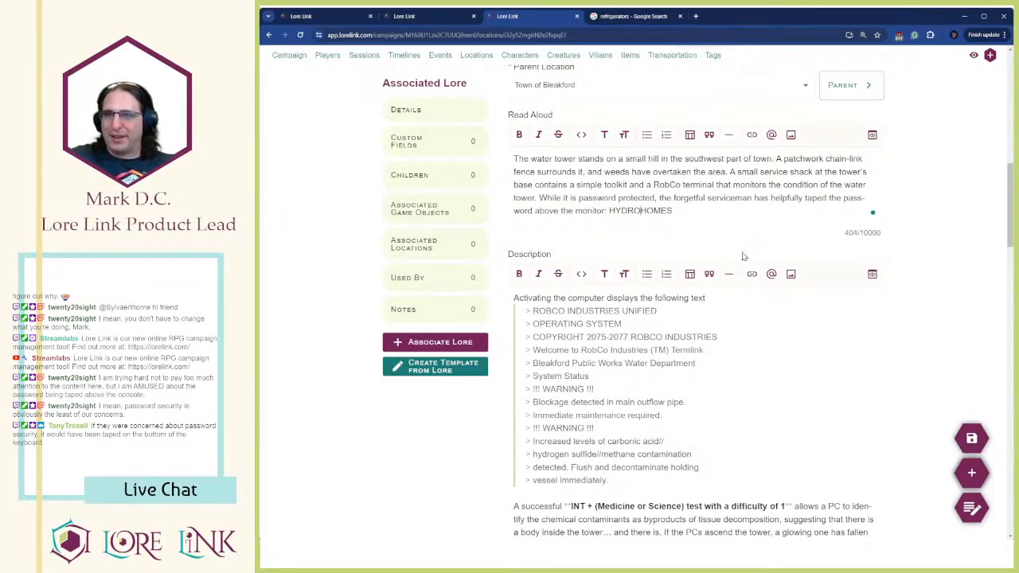
scroll(744, 275, "down", 5)
scroll(753, 321, "down", 1)
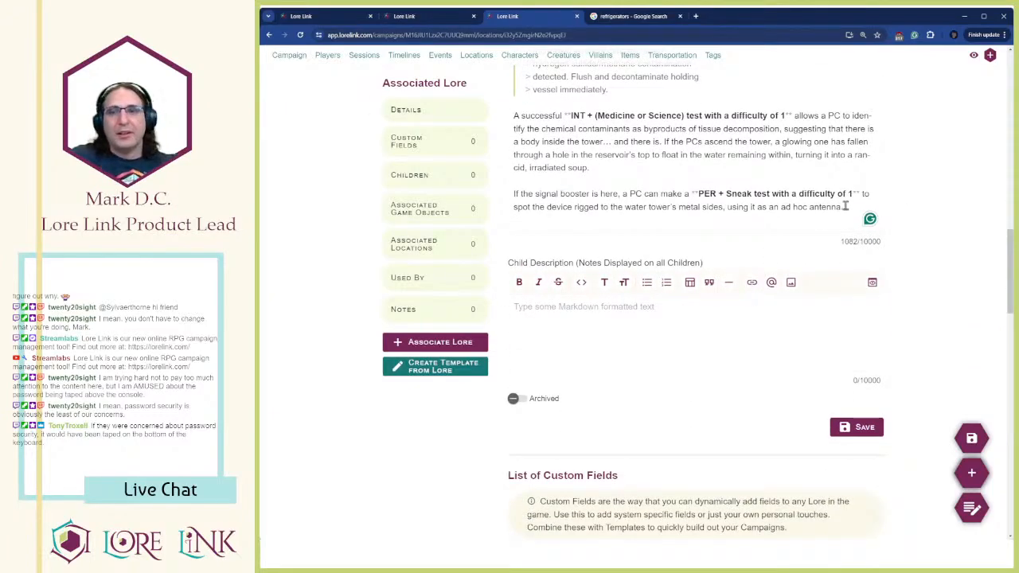
scroll(753, 277, "down", 2)
scroll(746, 296, "up", 5)
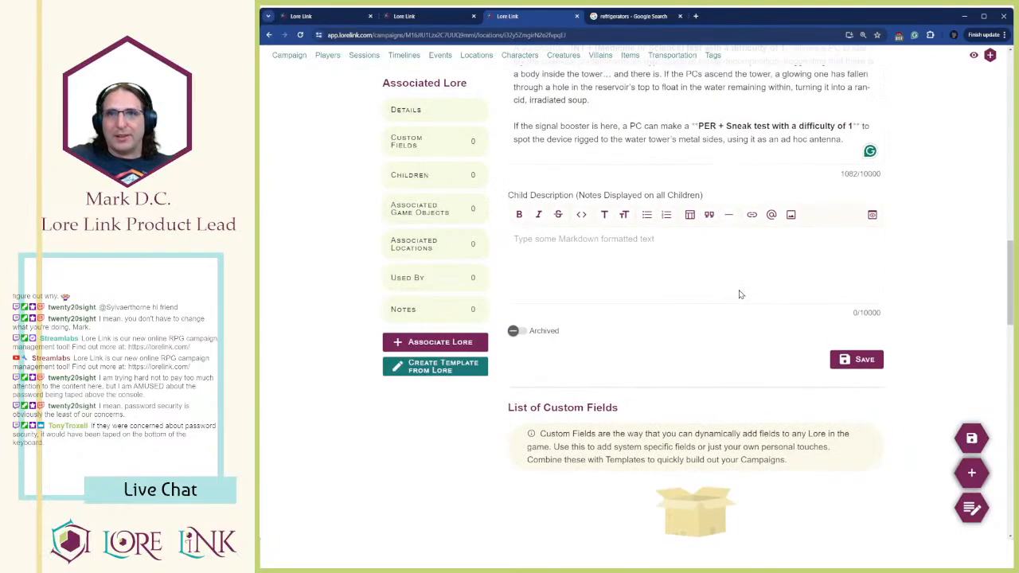
scroll(733, 310, "up", 10)
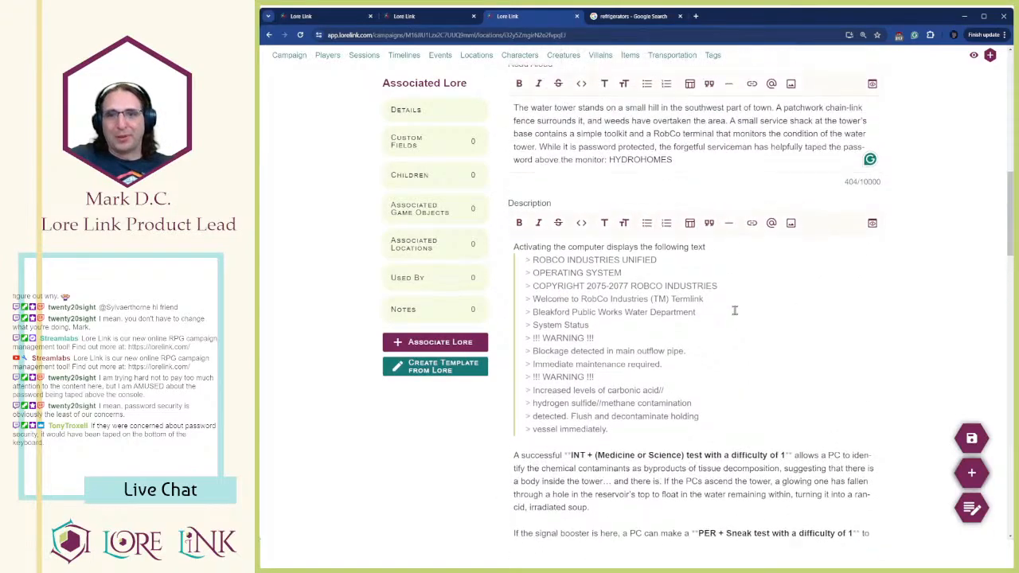
scroll(682, 294, "up", 3)
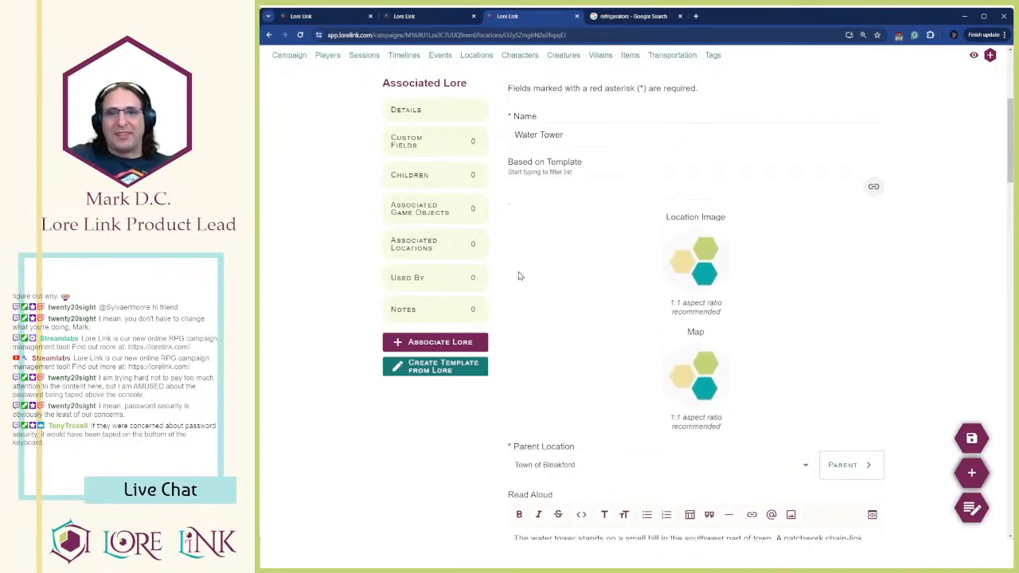
scroll(350, 176, "up", 4)
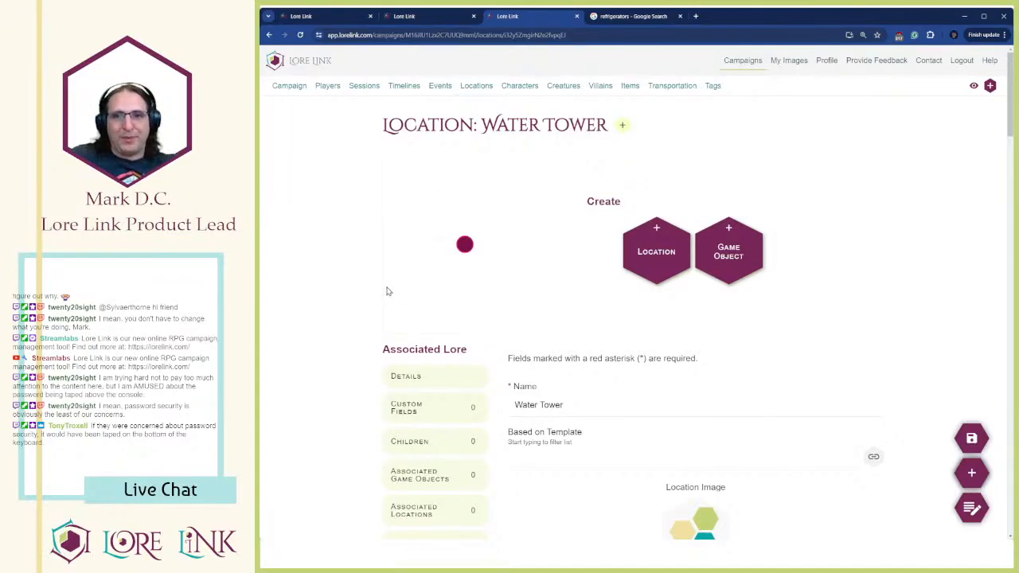
scroll(385, 291, "down", 2)
scroll(371, 164, "up", 1)
scroll(370, 164, "down", 8)
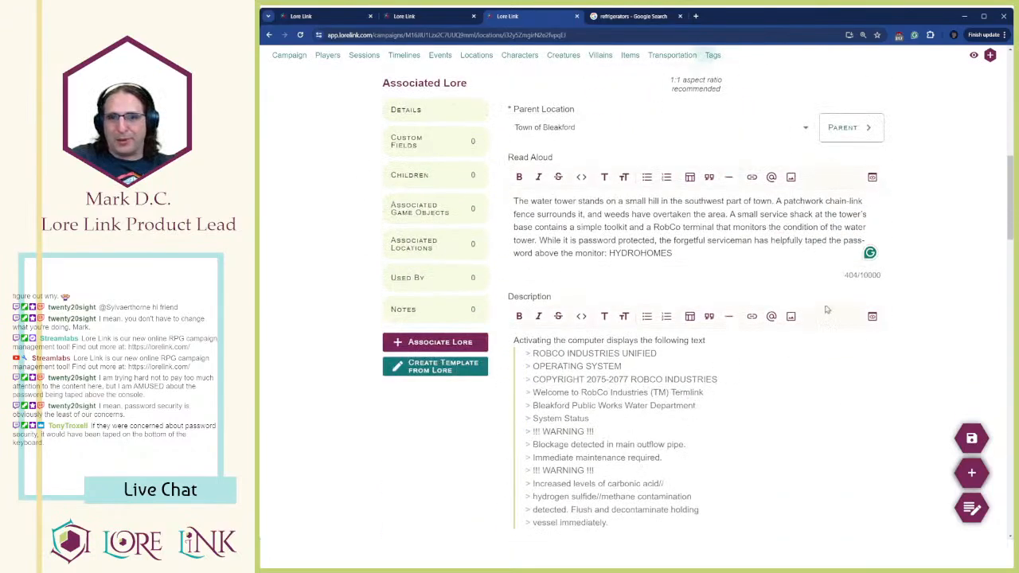
Start a new child location under Town of Bleakford from the Locations Hierarchy and name it "WKAK Radio"
left_click(476, 56)
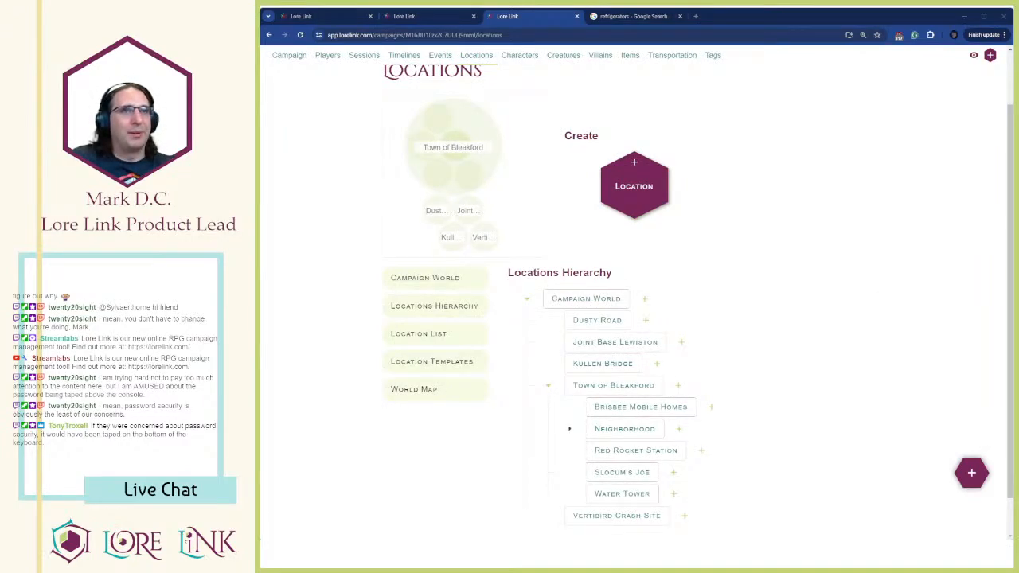
scroll(614, 342, "down", 1)
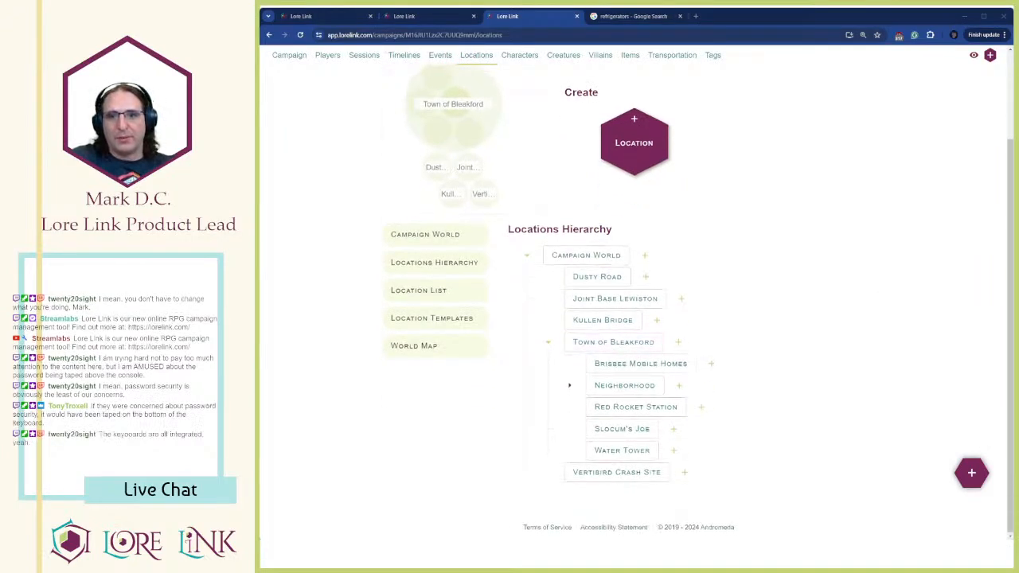
left_click(678, 342)
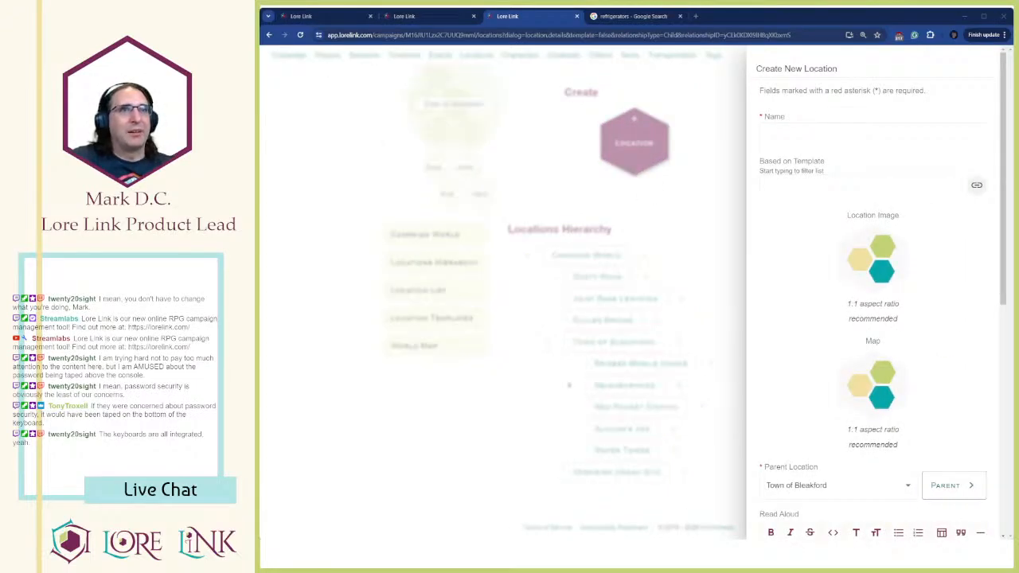
left_click(872, 135)
type("WKAK RADIO")
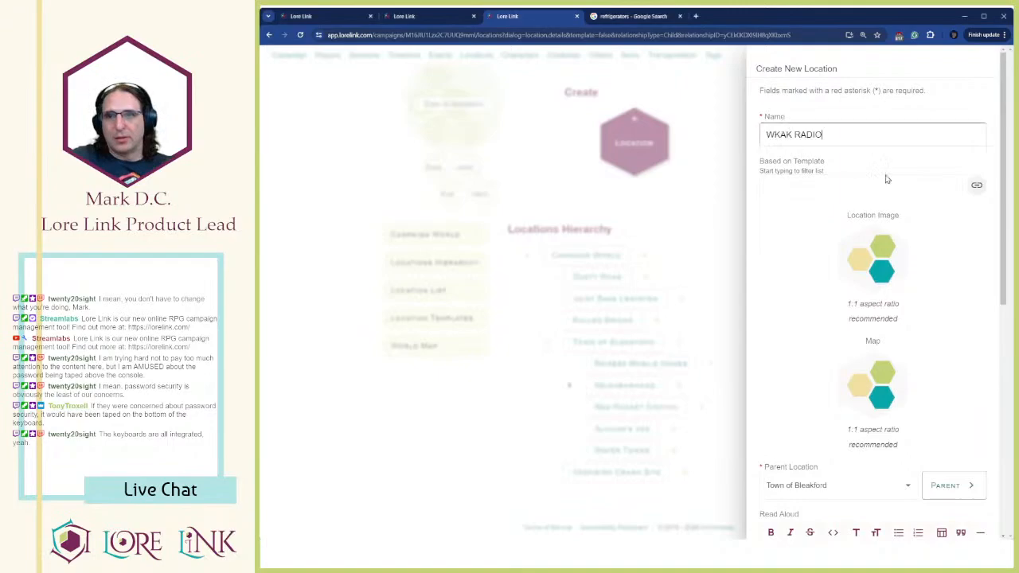
scroll(796, 223, "down", 3)
scroll(828, 166, "up", 3)
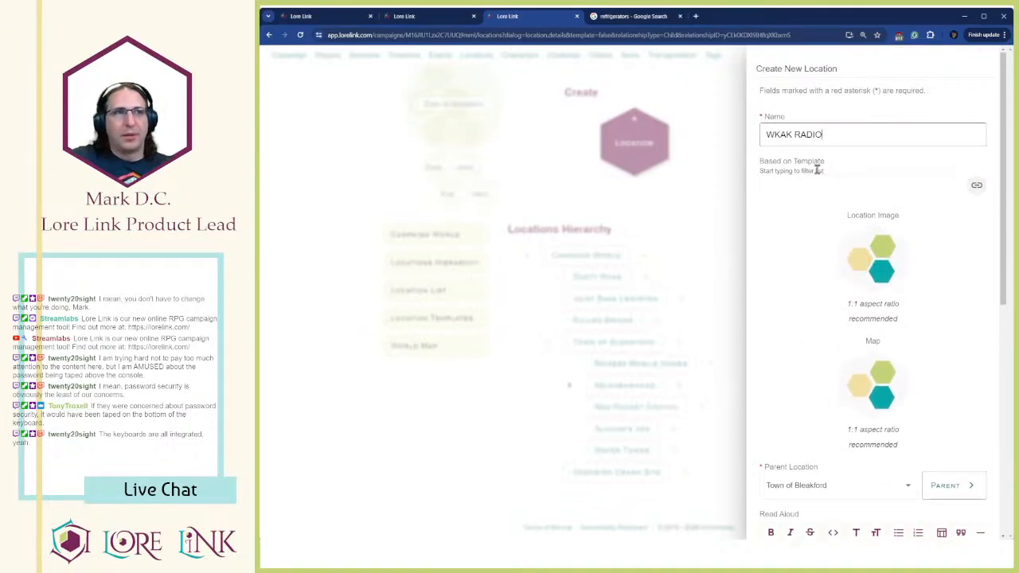
double_click(821, 136)
type("Radio")
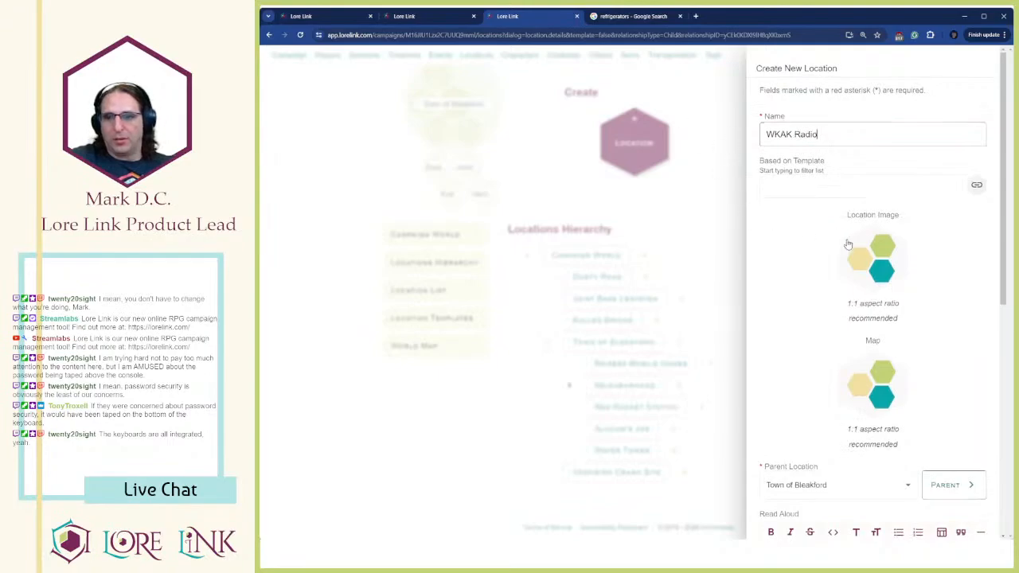
scroll(828, 318, "down", 5)
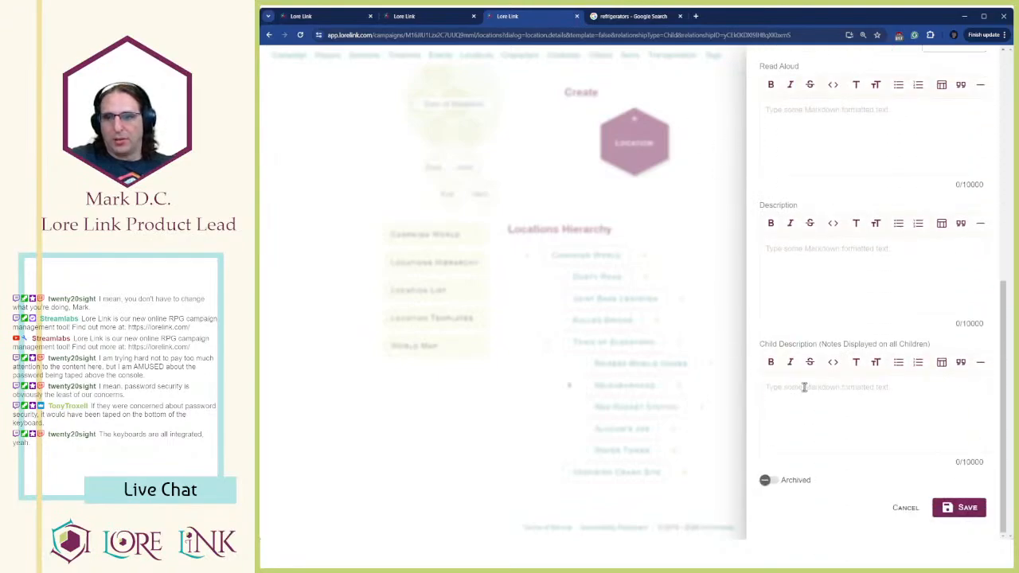
Save the new WKAK Radio location and open its page from under Town of Bleakford in the Locations Hierarchy
left_click(964, 508)
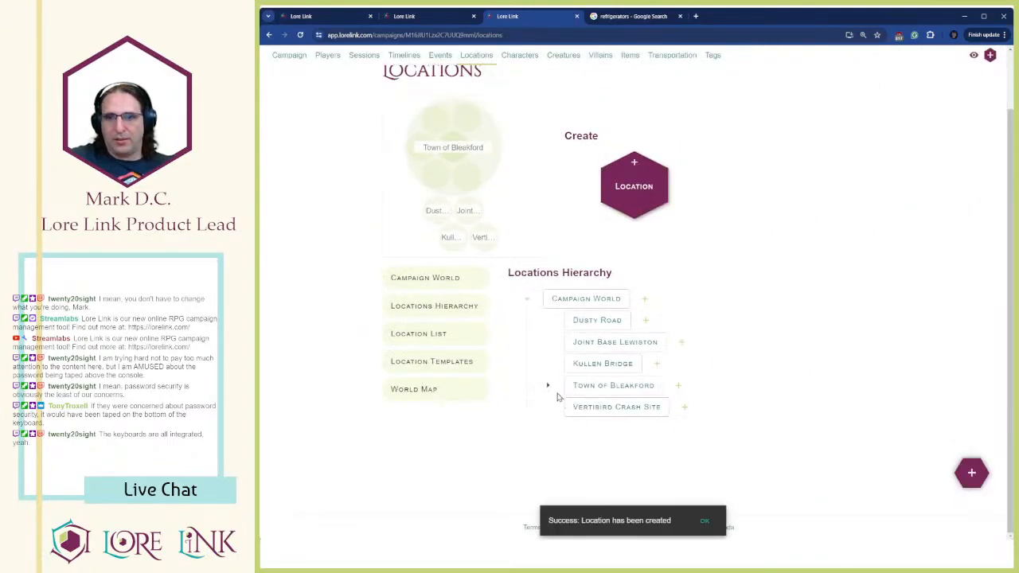
scroll(572, 389, "down", 1)
left_click(618, 451)
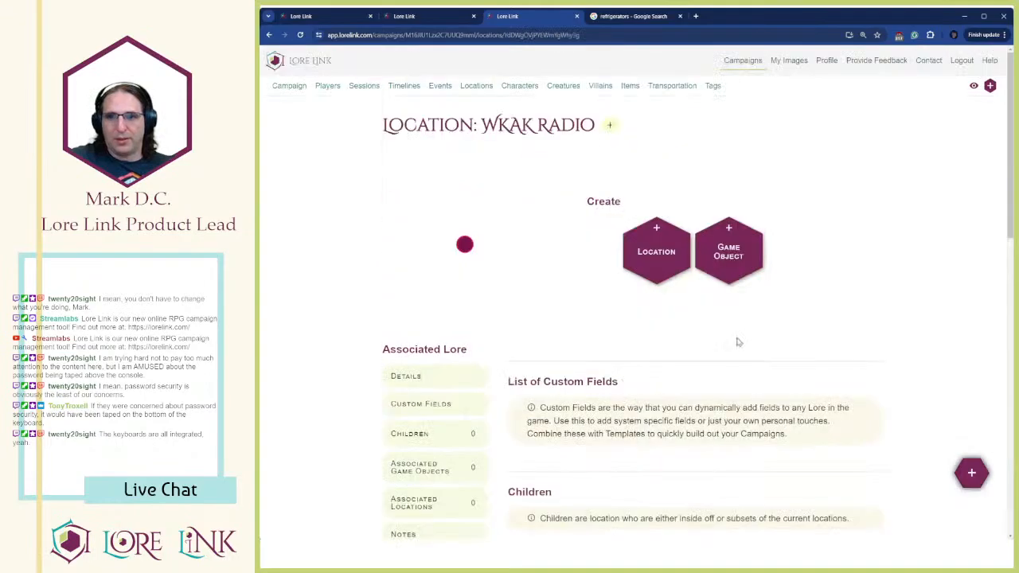
Set the Read Aloud text to "In the northeast part of town, WKAK Radio (serving the tri-county area!) is a small building"
scroll(659, 257, "down", 4)
scroll(659, 255, "down", 4)
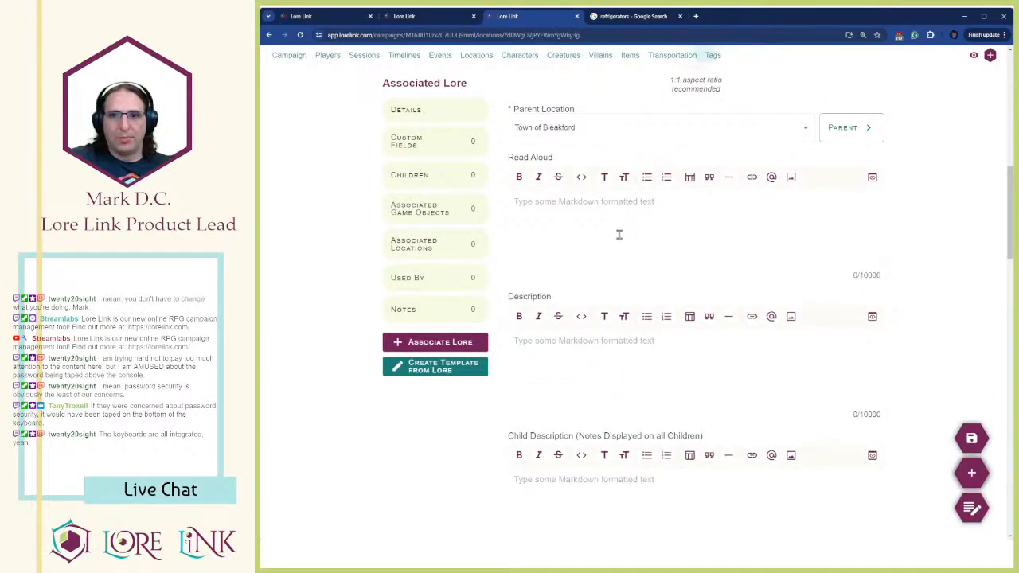
left_click(618, 233)
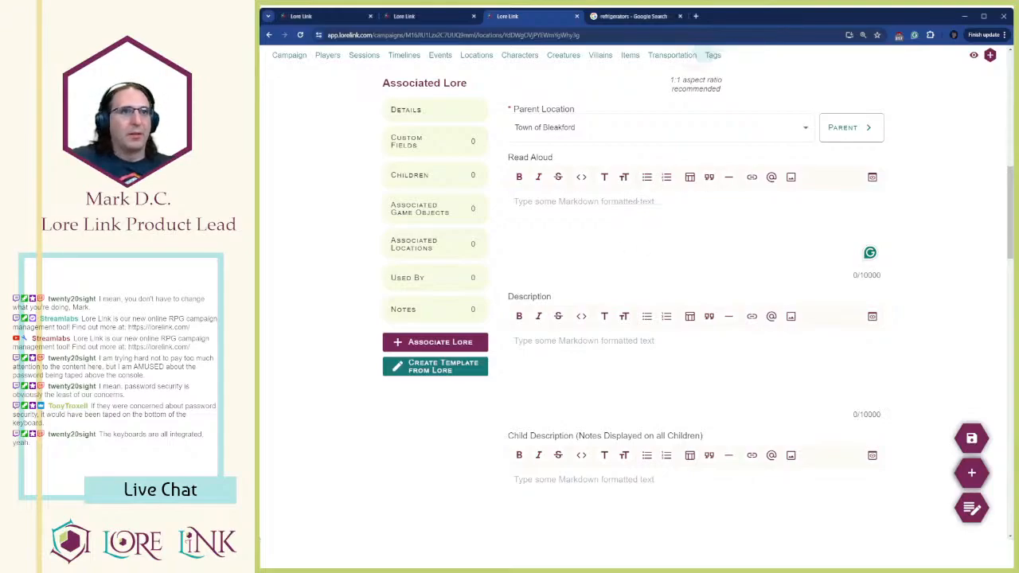
left_click(677, 199)
type("In the northeast part of town, WKAK Radio (serving the tri-county area!) is a small building")
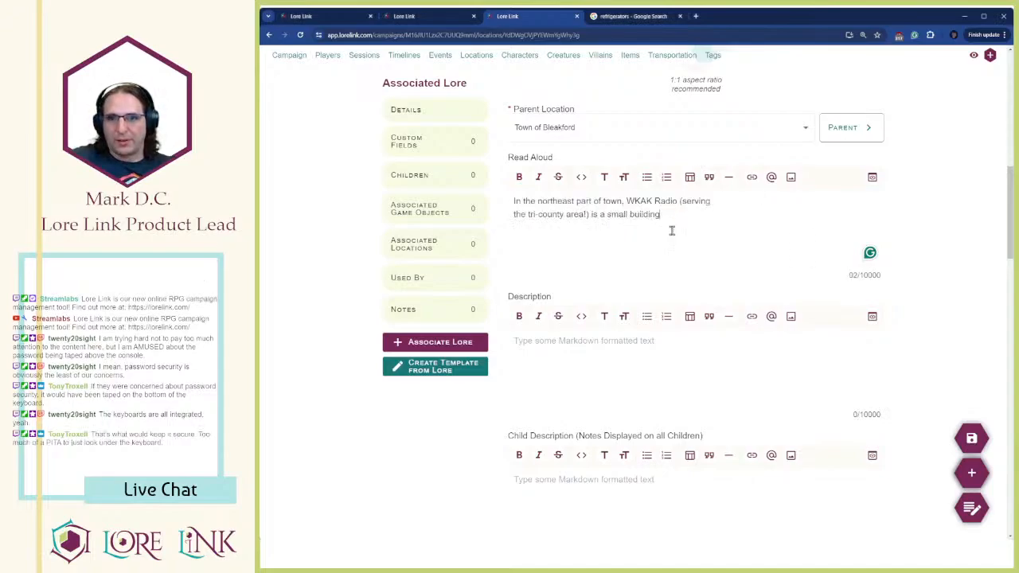
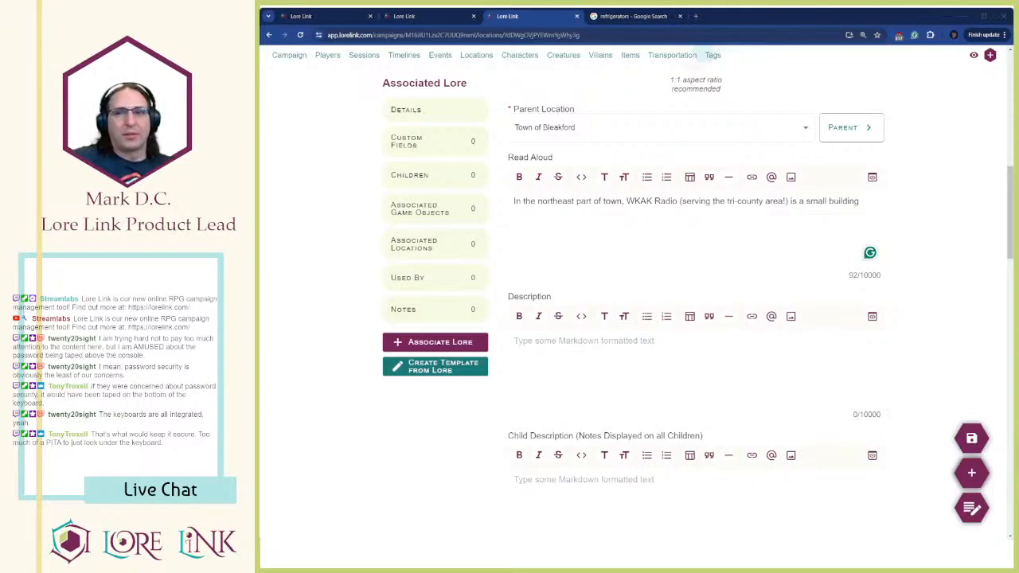
Fill the Description with the building and producer's booth paragraphs, and bold "STR + Athletics test with a difficulty of 1"
left_click(642, 332)
type("In the northeast part of town, WKAK Radio (serving the tri-county area!) is a small building with a front office and producer's booth.  The producer's booth is barred from the inside. A PC can make a STR + Athletics test with a difficulty of 1 to shove the barricade aside to enter. Within, the skeleton of the DJ lies sprawled over his desk. Next to him is the following note:")
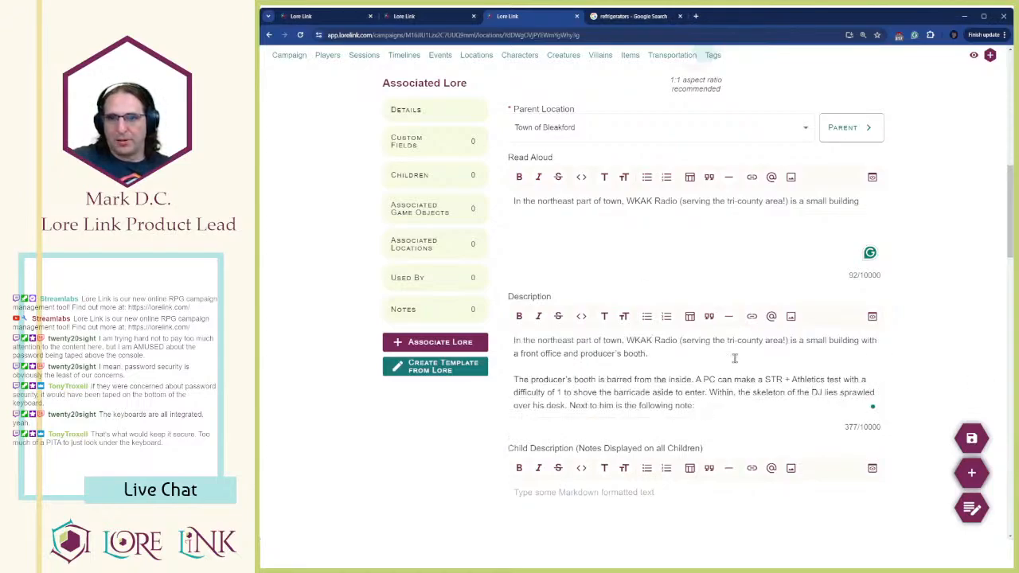
left_click(717, 380)
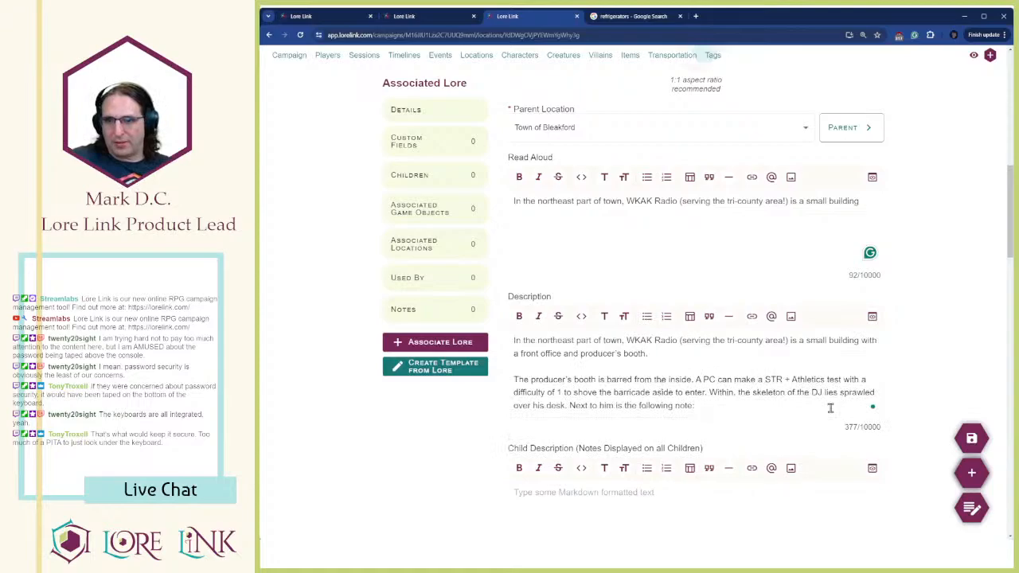
key("ctrl+shift+Right")
key("ctrl+shift+Right")
key("ctrl+shift+Right")
key("ctrl+shift+Right")
key("ctrl+shift+Right")
key("ctrl+shift+Right")
key("ctrl+shift+Right")
key("ctrl+shift+Right")
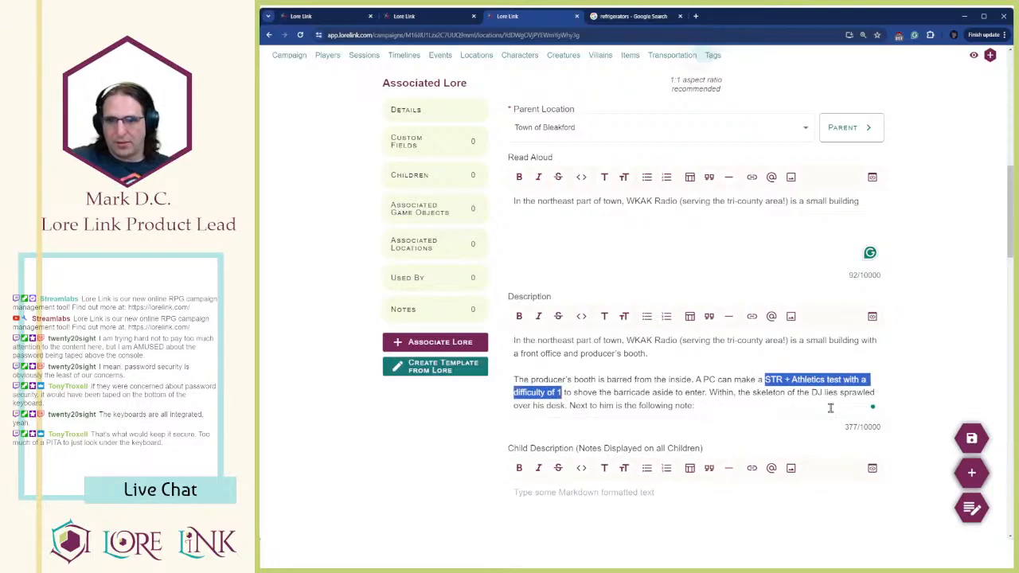
key("ctrl+b")
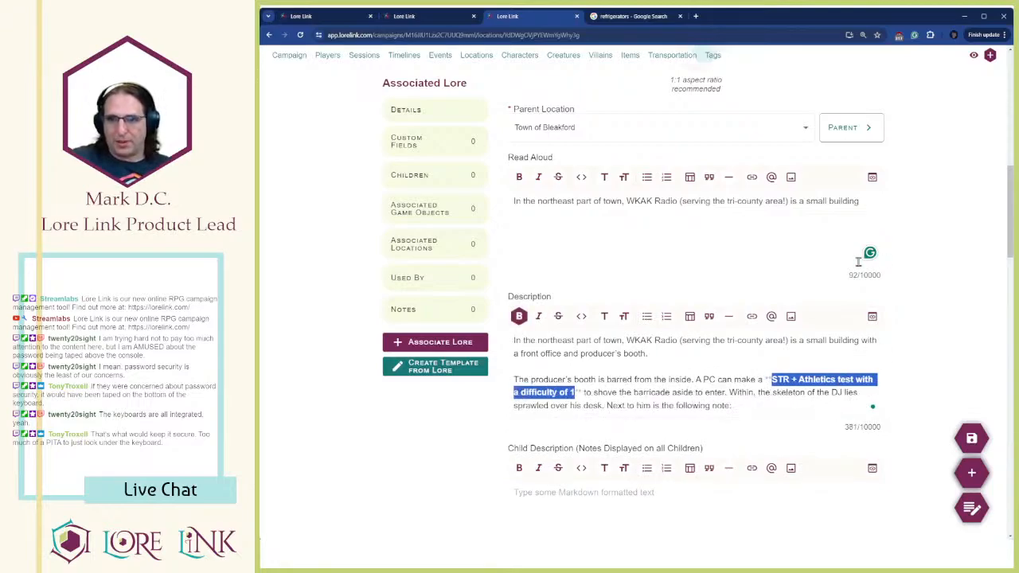
left_click(684, 350)
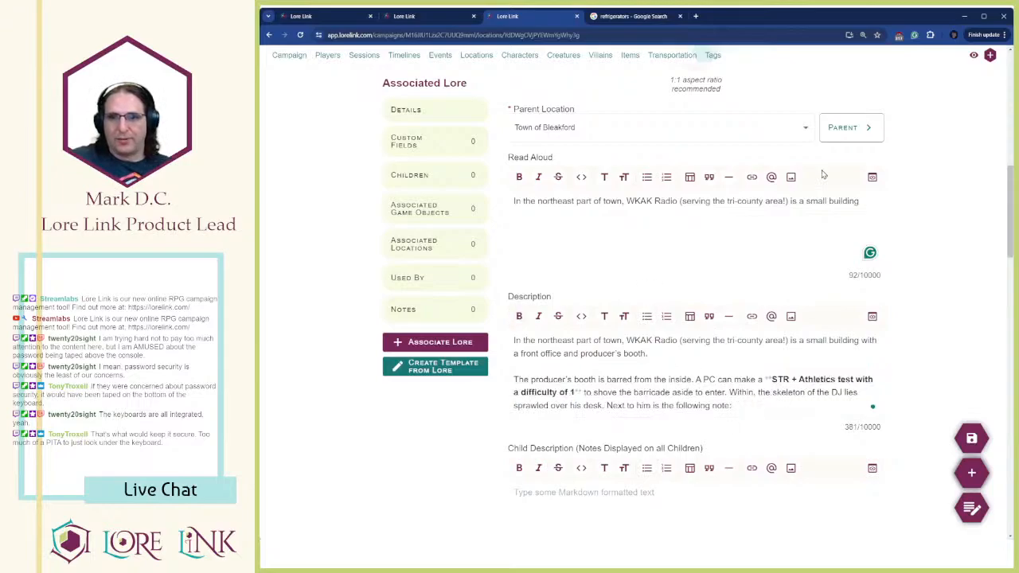
Add the DJ's note at the Description's end, from "Ladies and gentlemen, I have an urgent update" to "the bigger the advertising revenue!"
key("Return")
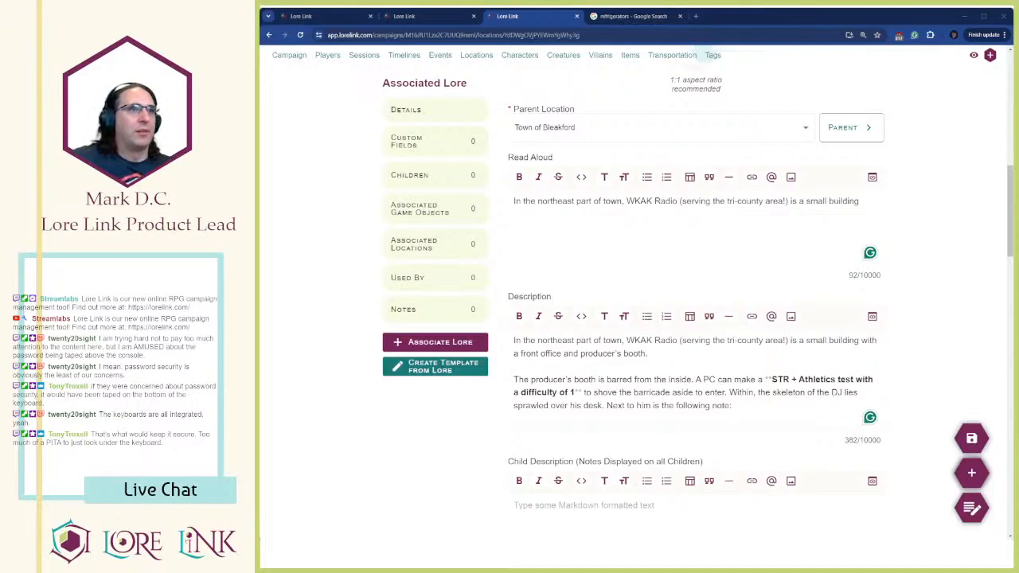
left_click(743, 406)
key("Return")
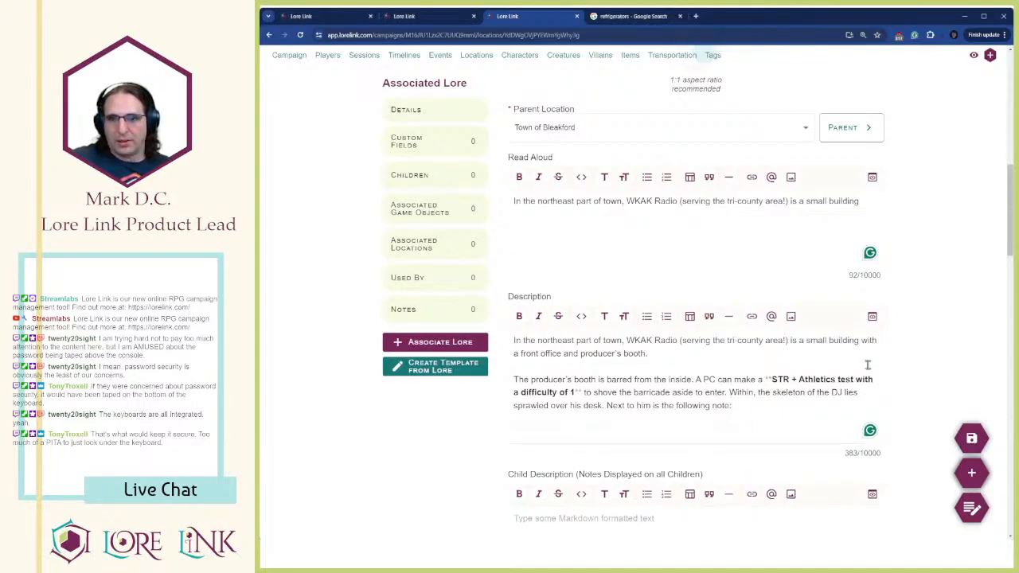
type("Ladies and gentlemen, I have an urgent update. Unnamed sources in Bleakford have informed me that our own mayor has cut a deal to turn our town into a dumping ground for hazardous waste materials for a period of no less than 26 consecutive months (Note to self, get the listeners angry. The madder they are, the more they listen. The more they listen, the bigger the advertising revenue!)")
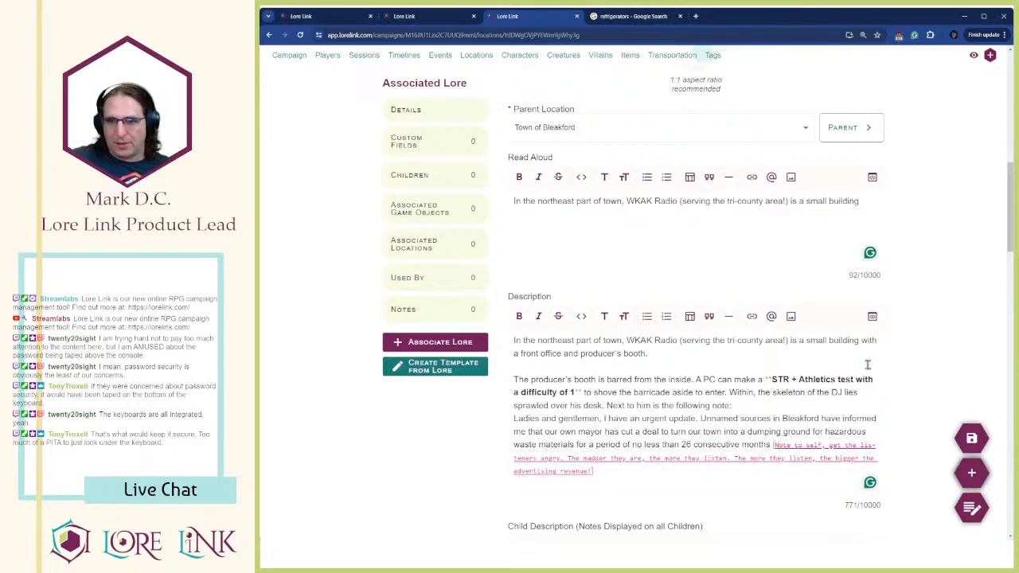
Replace the square brackets around the DJ's "Note to self" remark with angle brackets
key("BackSpace")
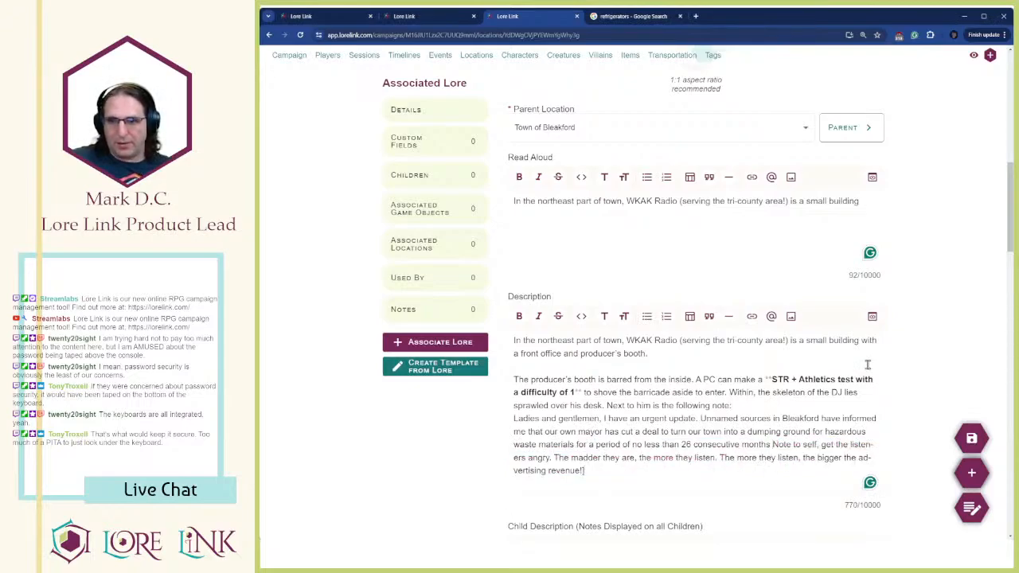
type("<")
key("Delete")
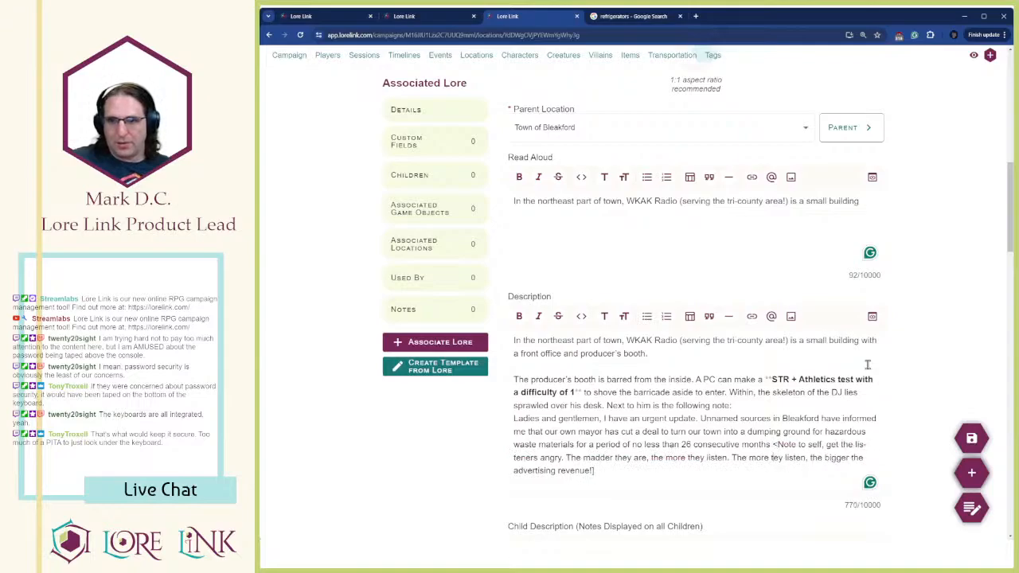
type("h")
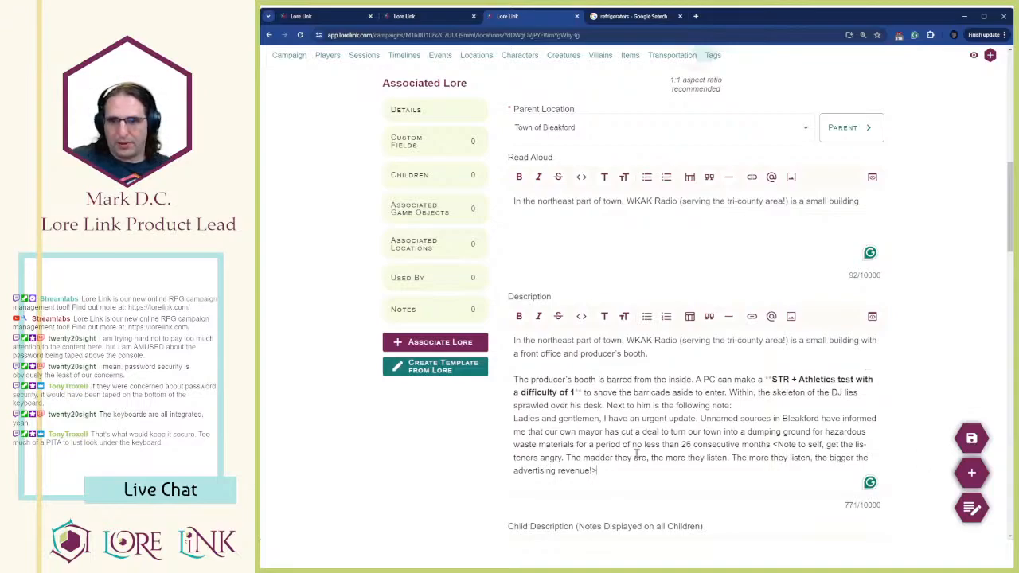
Format the whole "Ladies and gentlemen" note in the Description as a block quote
left_click_drag(640, 481, 513, 417)
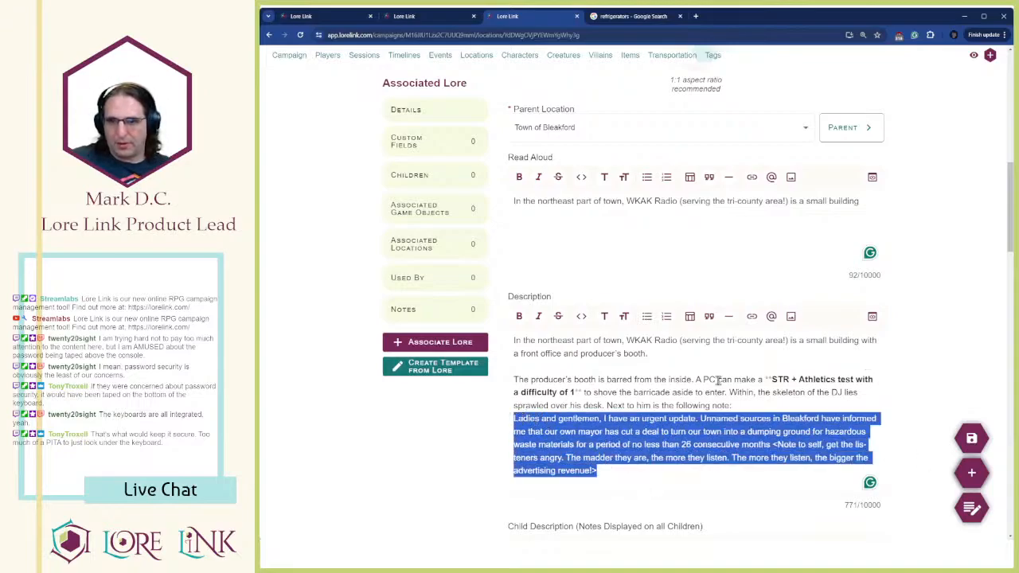
left_click(709, 316)
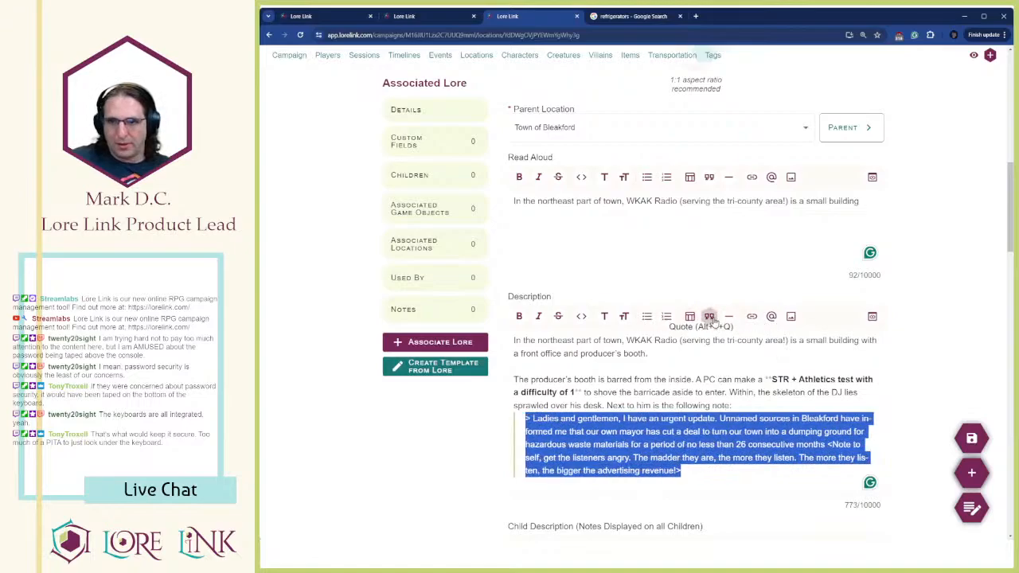
left_click(724, 471)
Preview the rendered Description to check the bold test wording and the quoted DJ's note, and return to plain editing
scroll(723, 457, "down", 1)
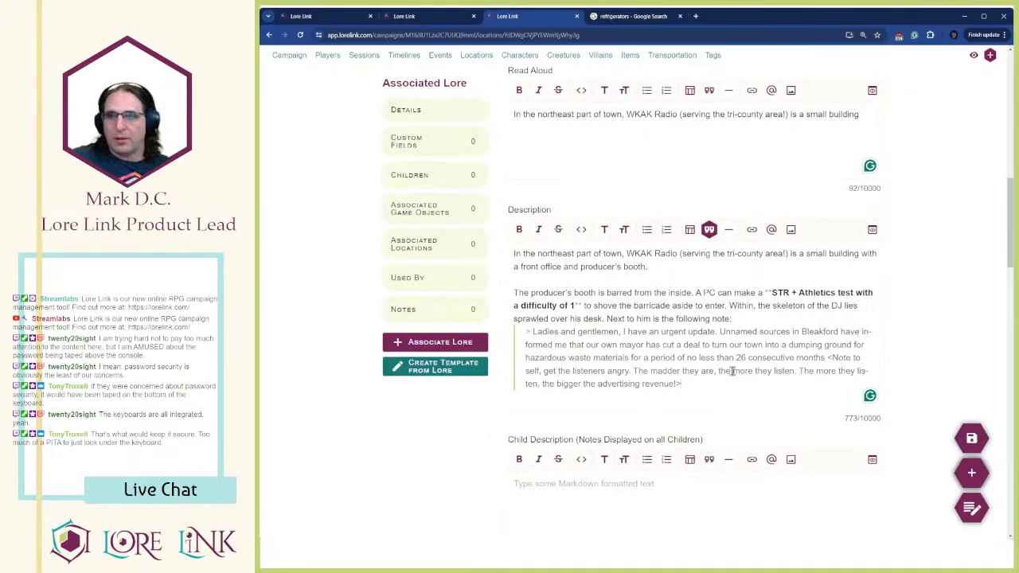
scroll(767, 384, "down", 2)
scroll(791, 378, "up", 2)
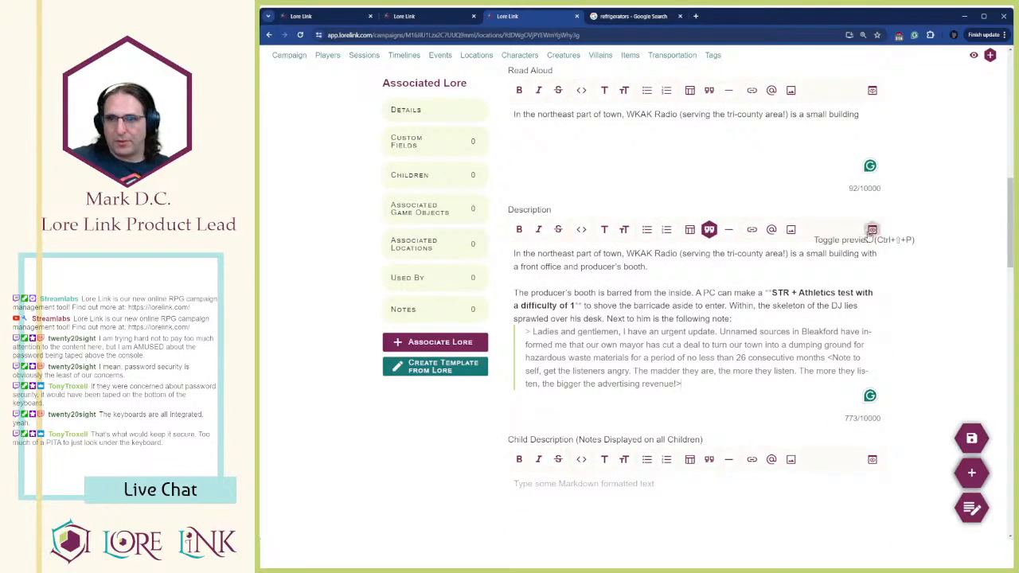
left_click(872, 229)
scroll(867, 235, "up", 2)
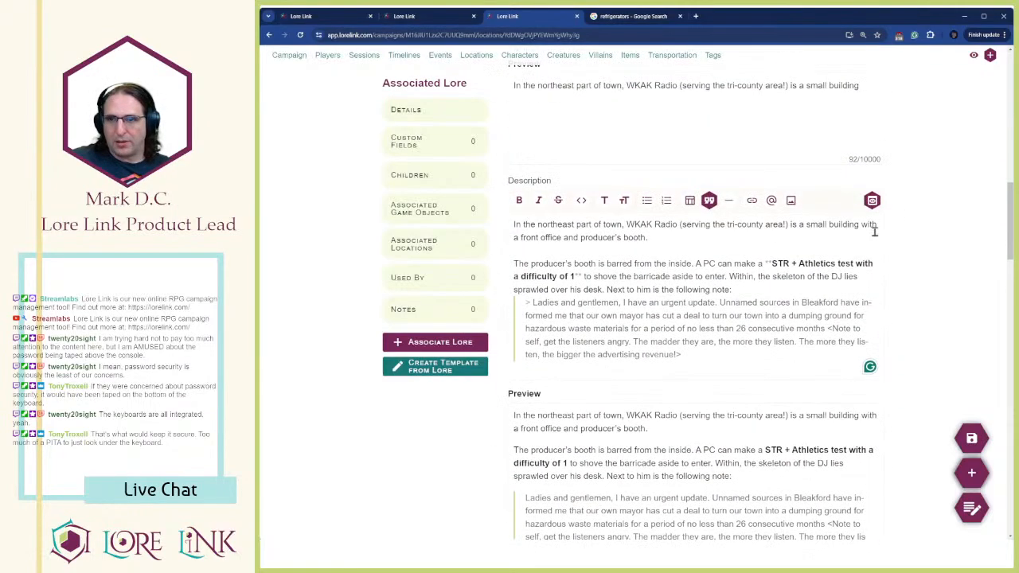
left_click(872, 201)
left_click(690, 355)
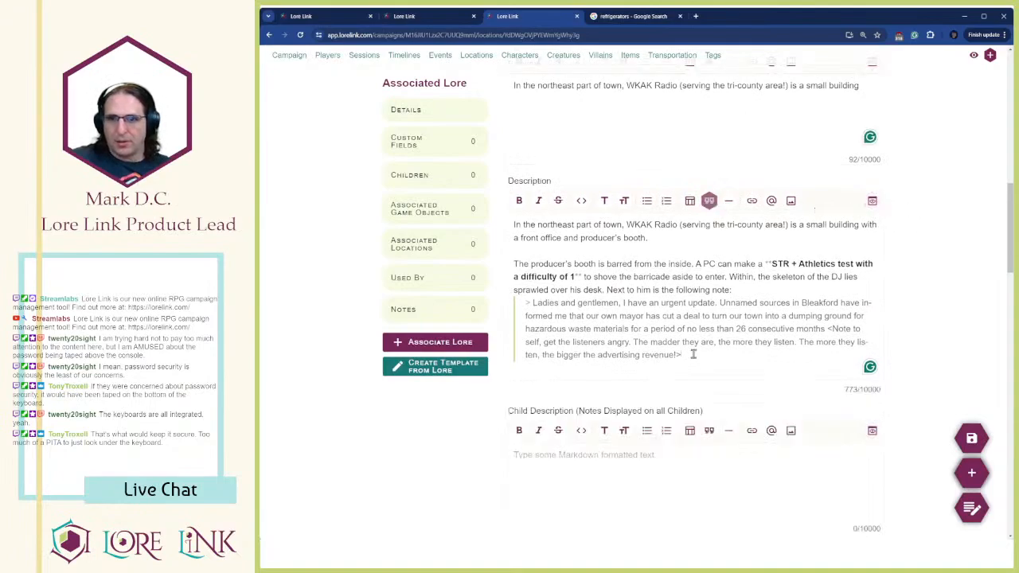
left_click_drag(758, 320, 766, 316)
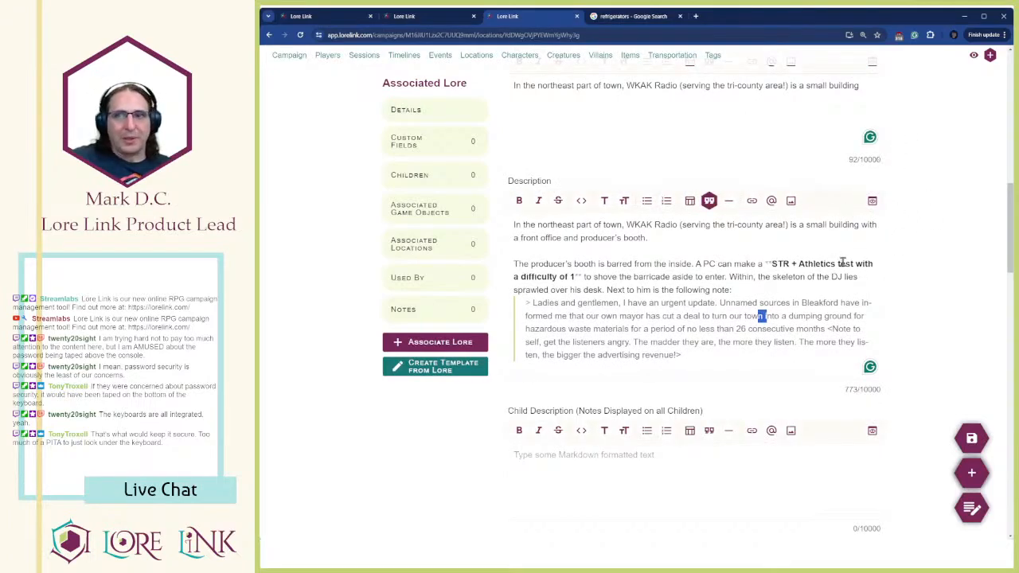
scroll(796, 275, "up", 3)
scroll(780, 279, "down", 2)
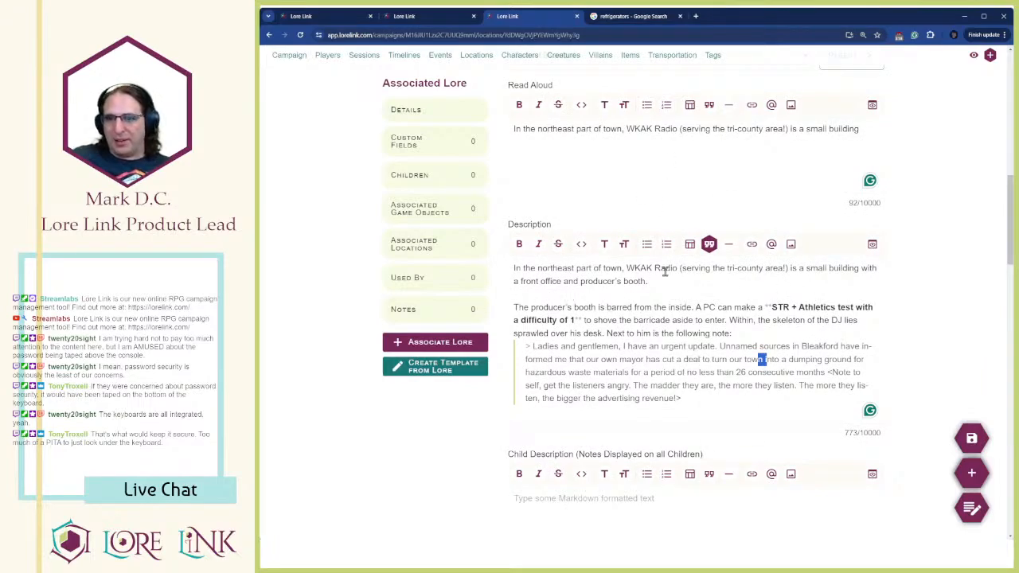
left_click(872, 243)
scroll(905, 281, "down", 2)
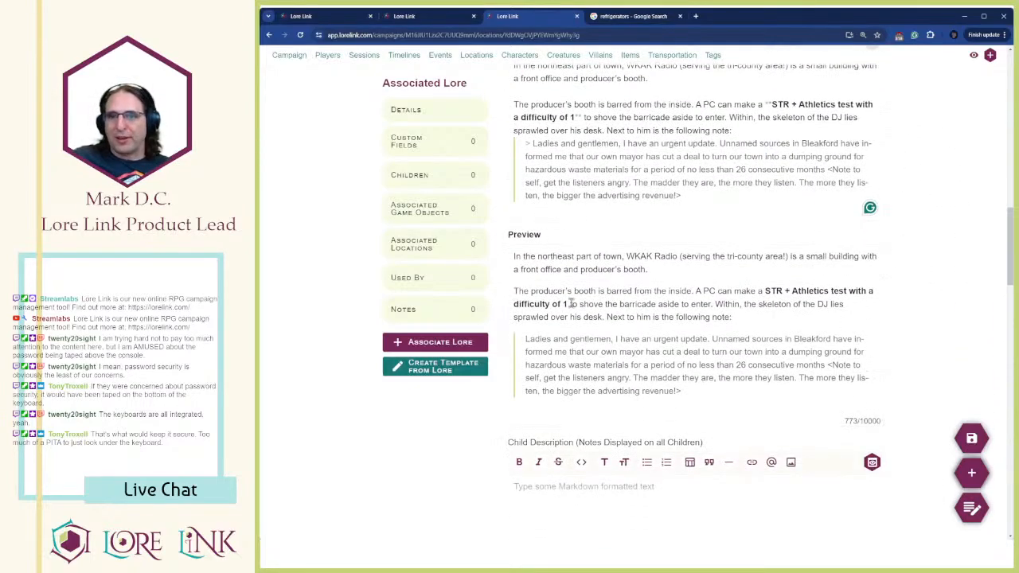
scroll(884, 209, "up", 2)
left_click(871, 218)
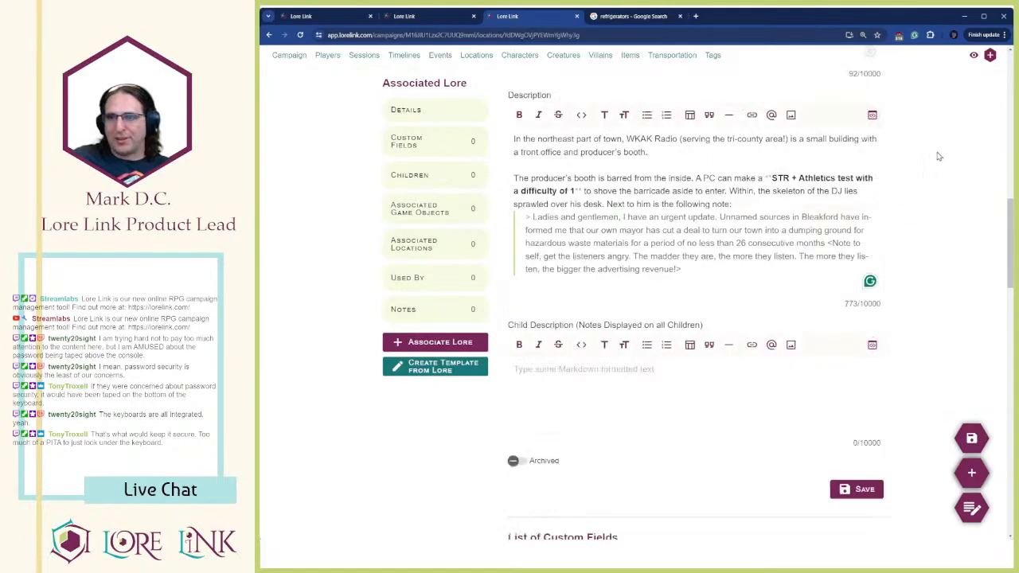
scroll(937, 156, "up", 3)
scroll(837, 312, "down", 1)
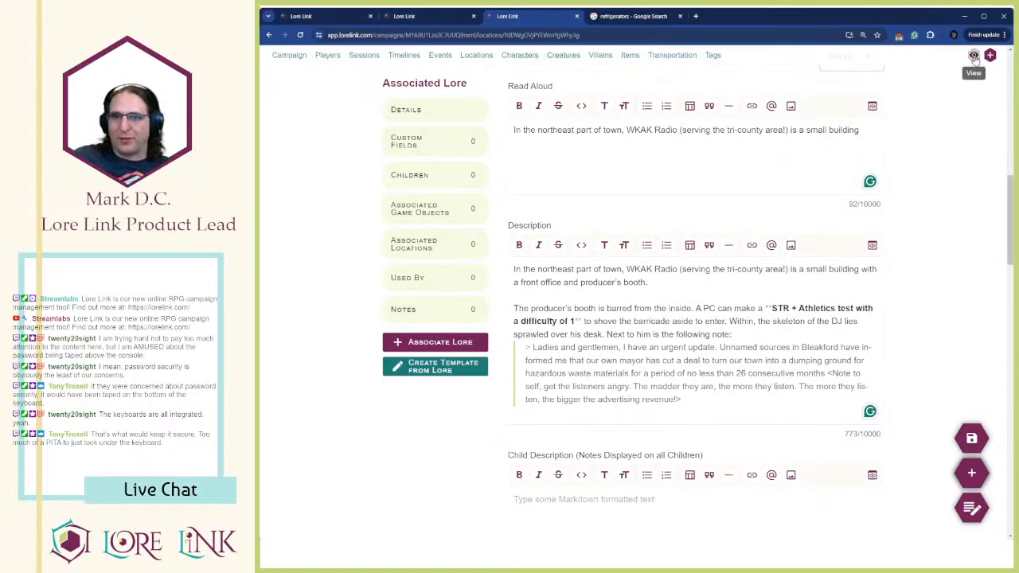
Save the WKAK Radio location and review its Read Aloud text, Description and quoted note in view mode
left_click(971, 438)
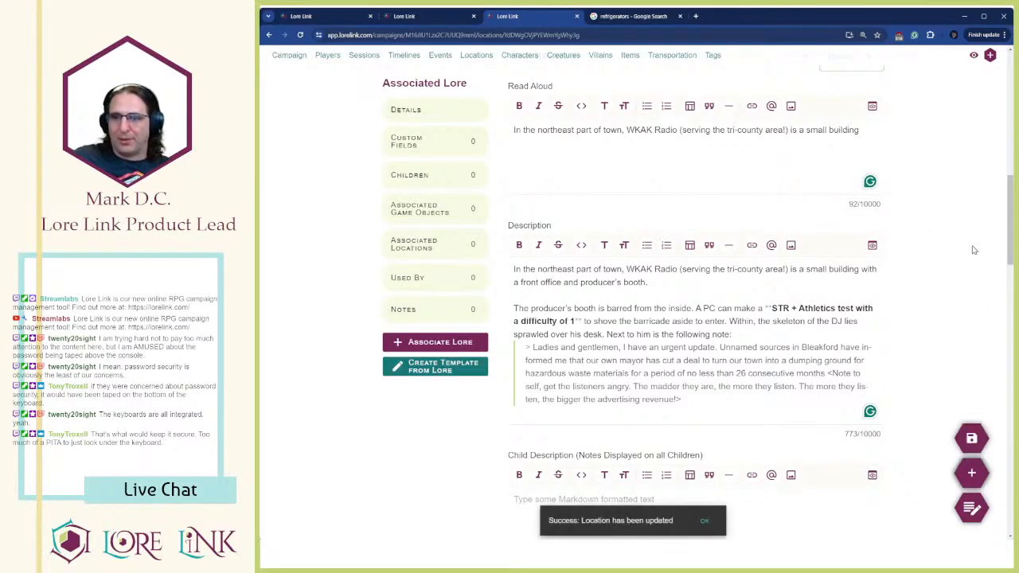
left_click(973, 55)
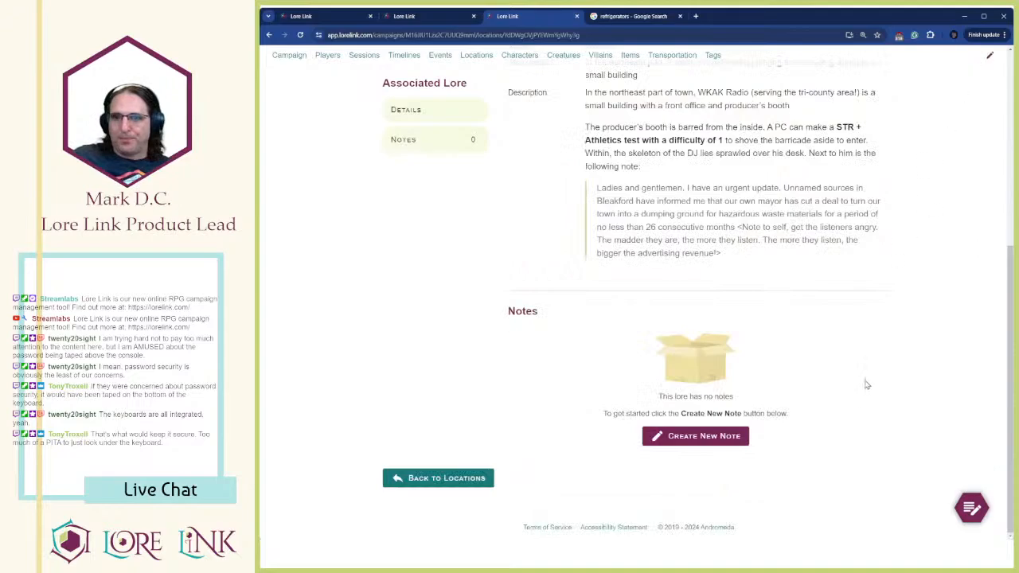
scroll(866, 384, "up", 3)
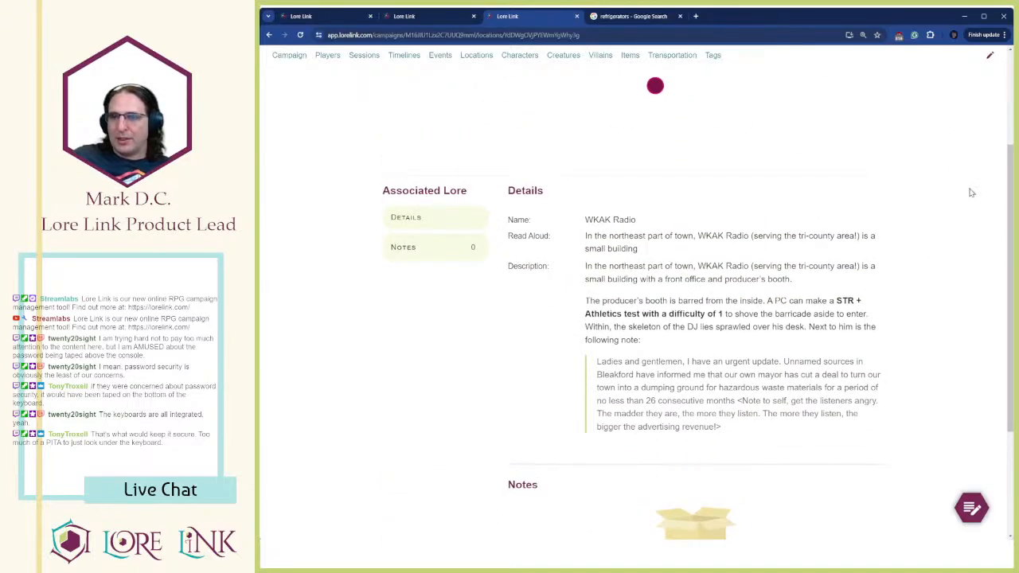
scroll(884, 317, "down", 2)
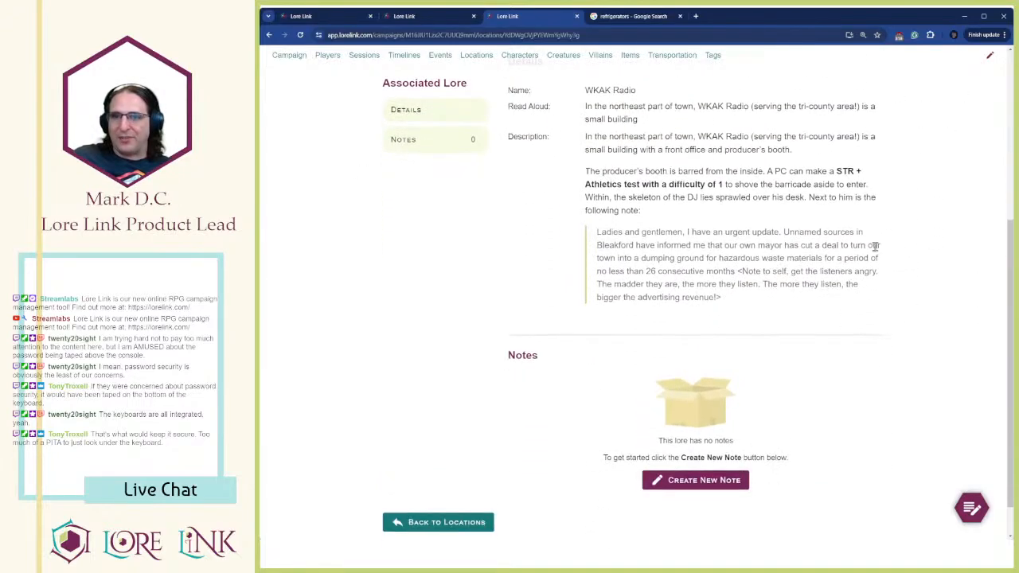
scroll(875, 245, "up", 2)
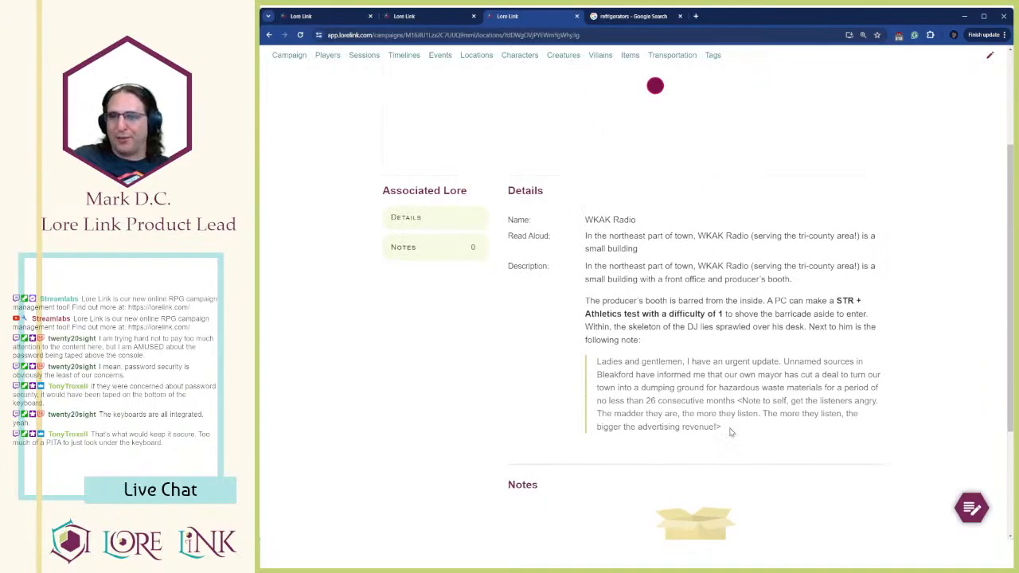
left_click(970, 514)
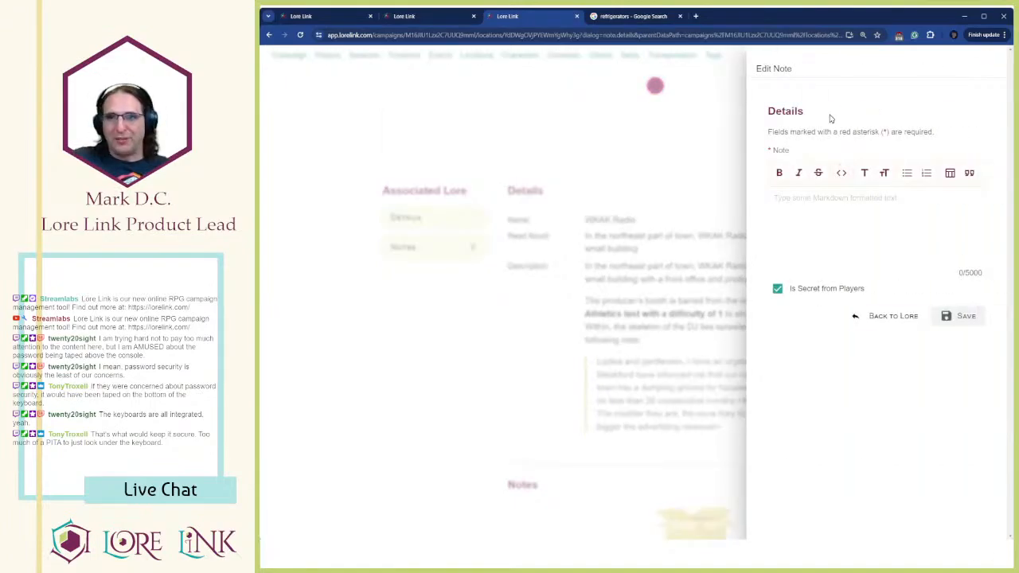
left_click(809, 230)
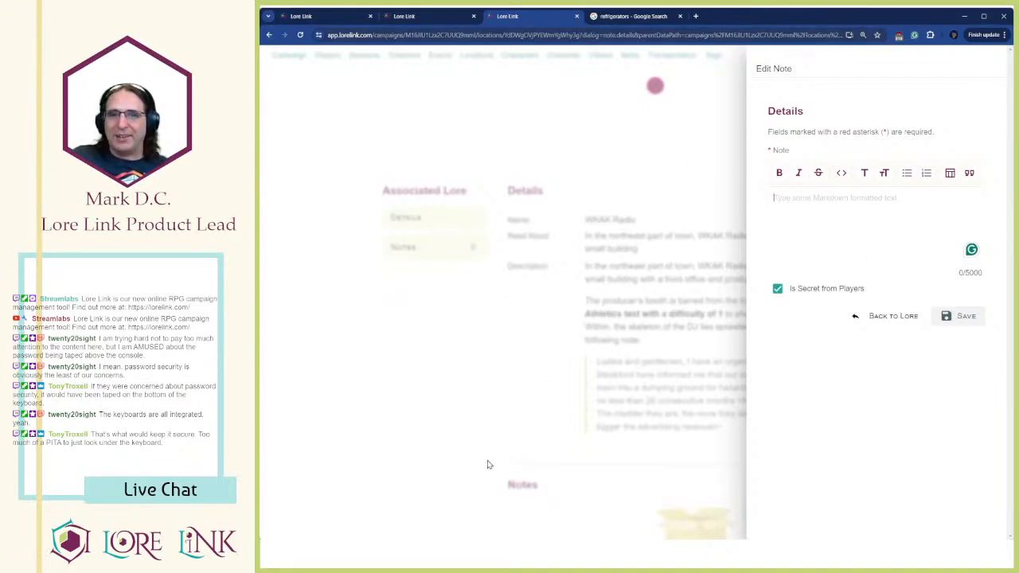
left_click(432, 418)
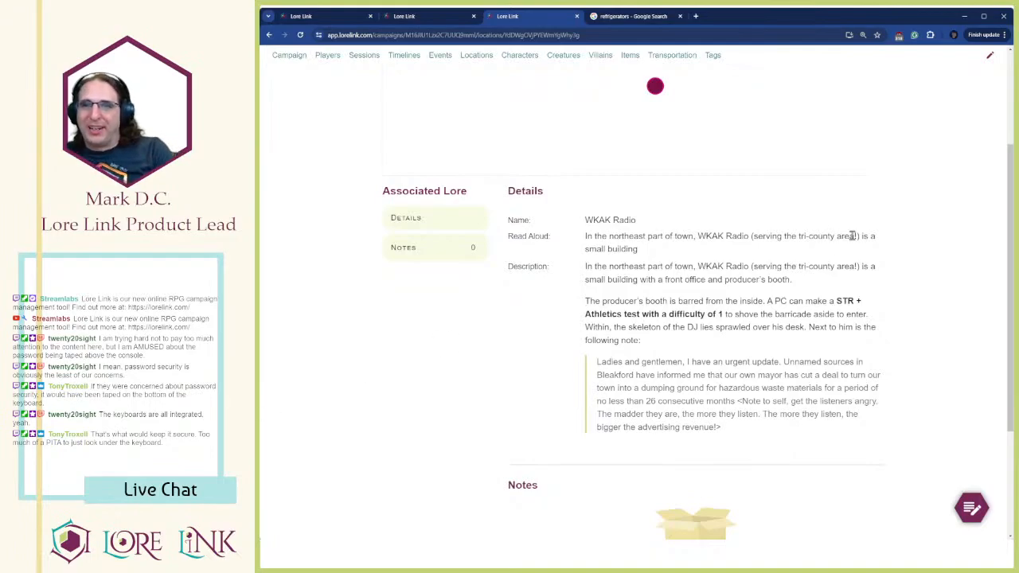
Switch WKAK Radio to editing and look through its custom fields, children, associated locations and description sections
left_click(985, 57)
scroll(863, 254, "down", 4)
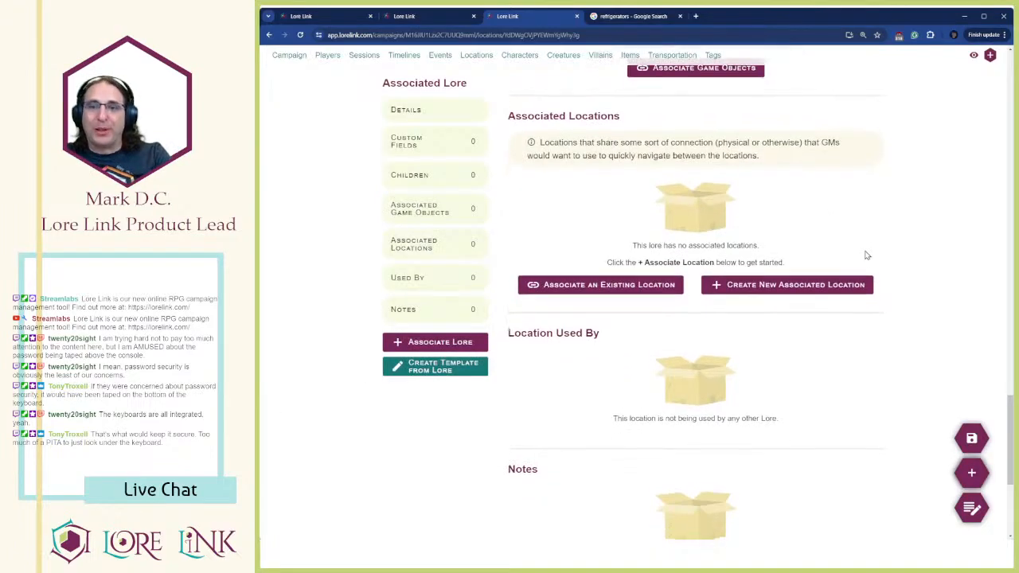
scroll(858, 257, "up", 10)
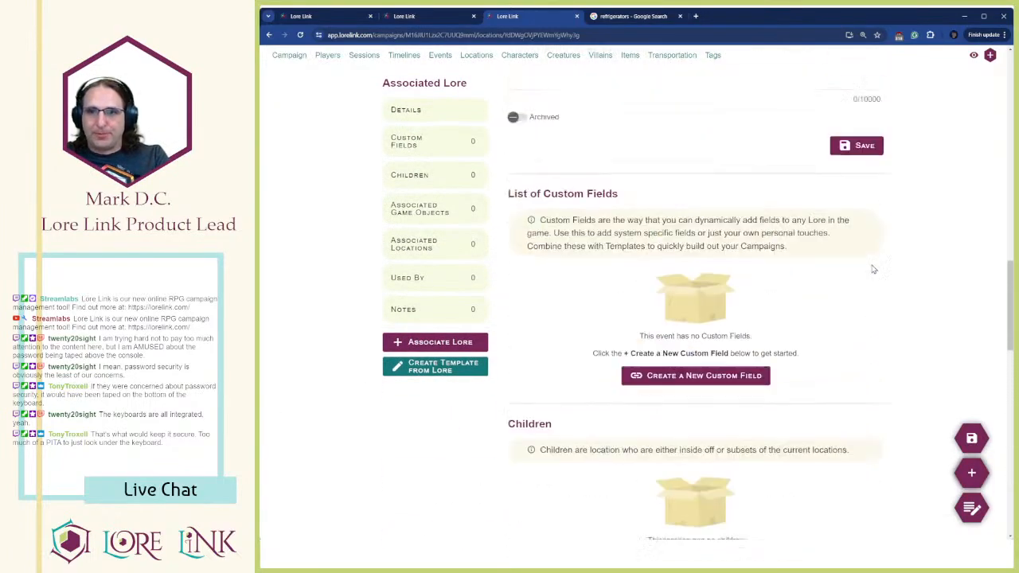
scroll(869, 265, "up", 3)
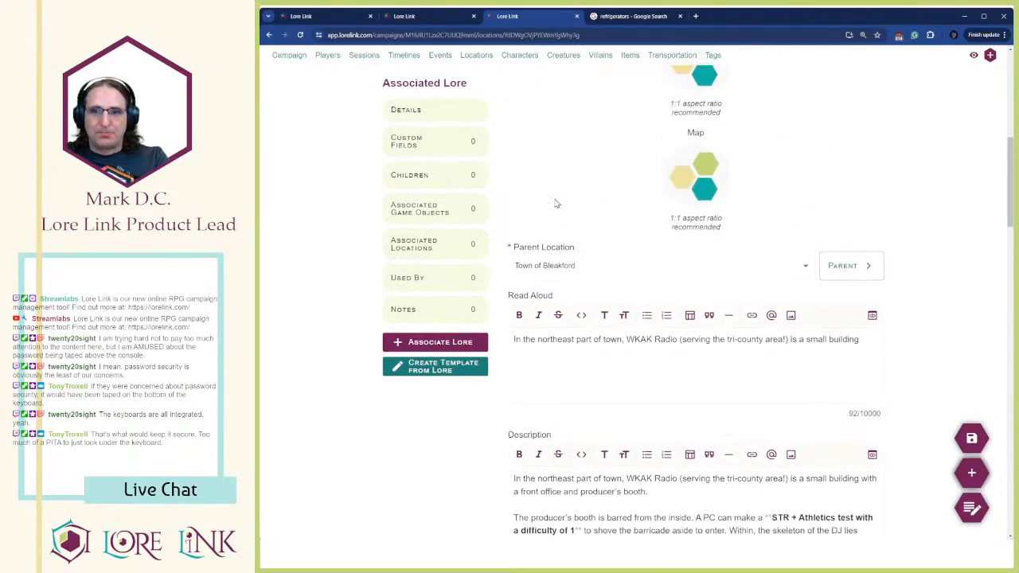
scroll(539, 197, "up", 2)
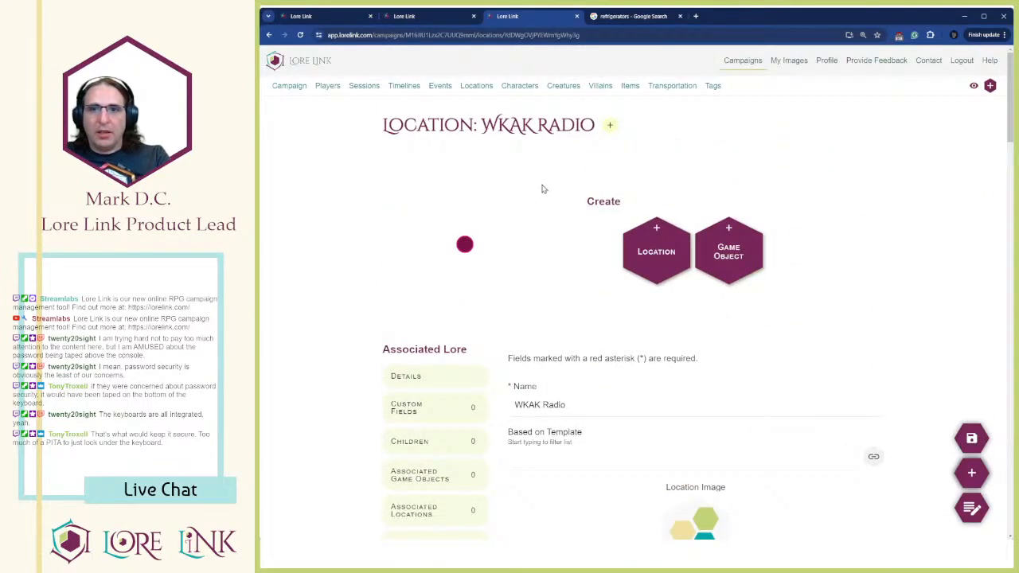
left_click(446, 86)
scroll(546, 209, "down", 3)
scroll(509, 144, "up", 3)
Open the Brisbee Mobile Homes location under Town of Bleakford in the Locations Hierarchy
left_click(480, 86)
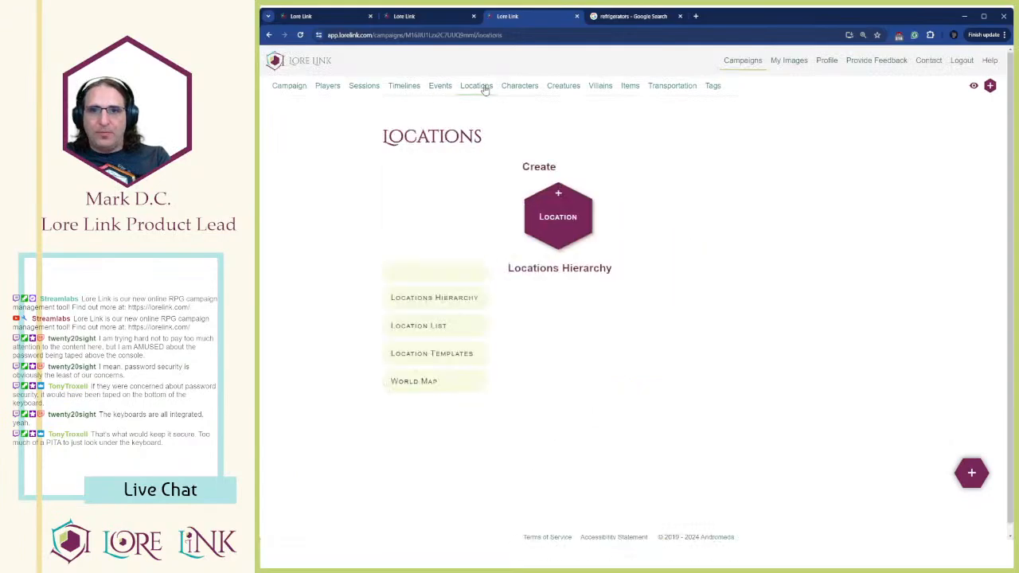
scroll(570, 252, "down", 1)
left_click(547, 385)
scroll(549, 383, "down", 1)
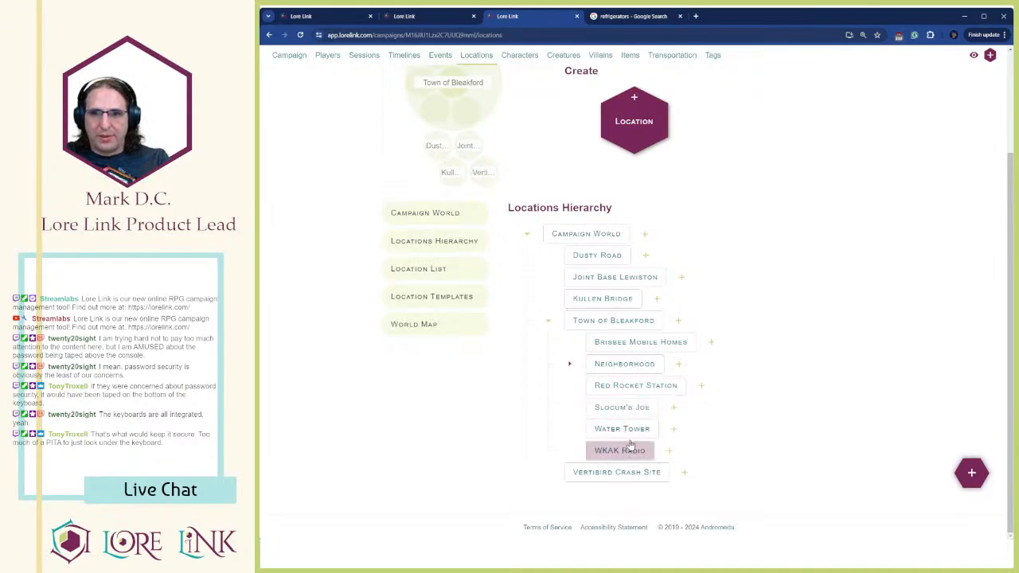
left_click(610, 344)
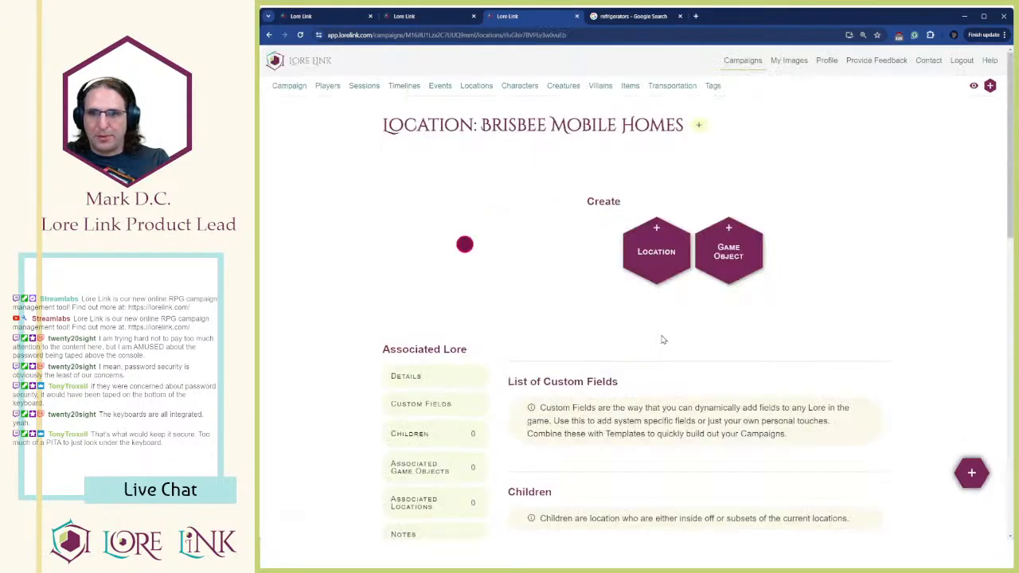
Make the Description's sentence "Roll a d20 when the PCs enter a trailer: on a 11 or higher the trailer contains a radroach." bold
scroll(659, 338, "down", 2)
scroll(655, 337, "down", 3)
left_click(671, 293)
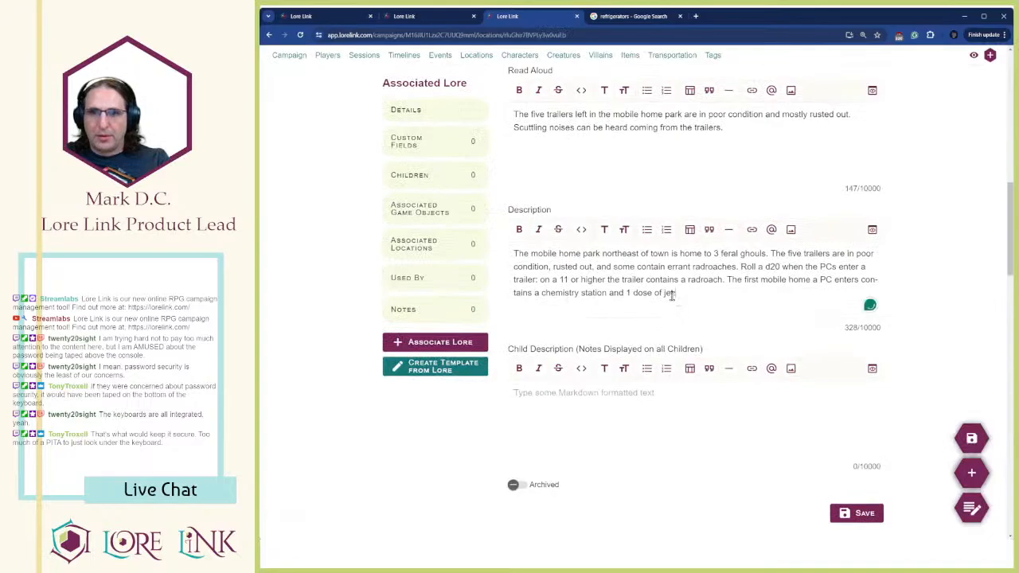
double_click(669, 294)
left_click(586, 284)
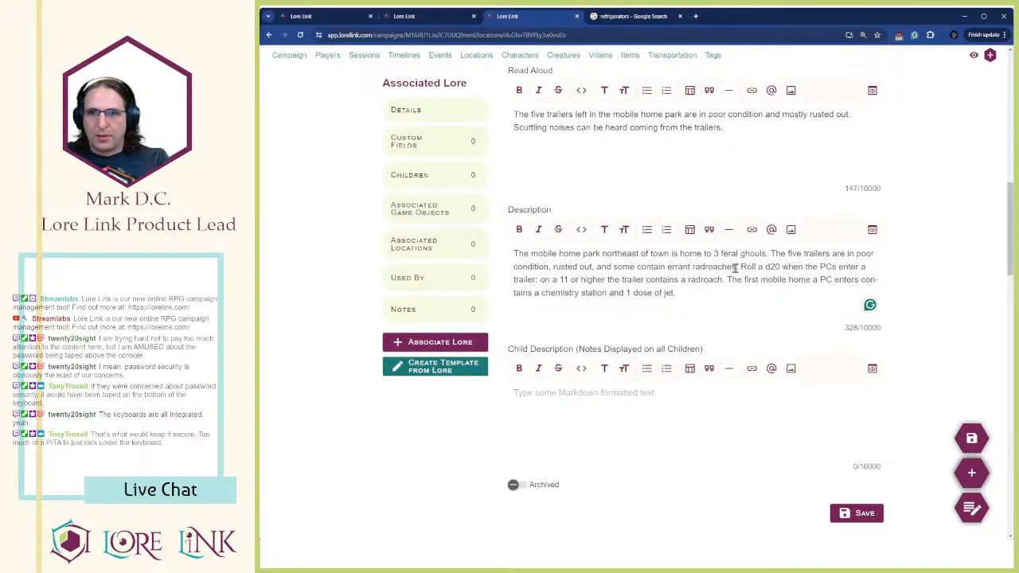
double_click(735, 268)
mouse_move(741, 268)
left_mouse_down()
mouse_move(535, 282)
mouse_move(676, 293)
mouse_move(726, 281)
left_mouse_up()
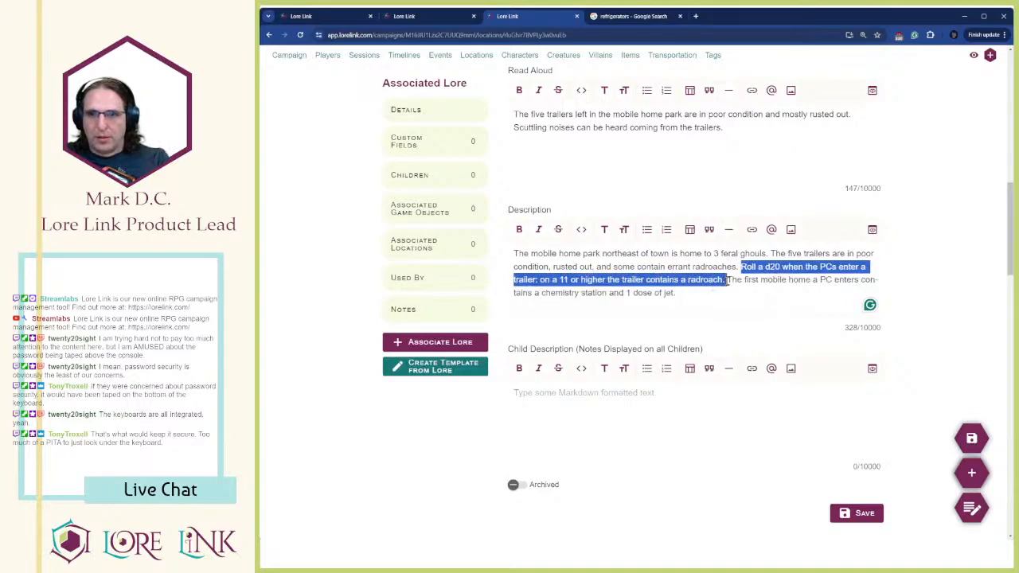
key("ctrl+b")
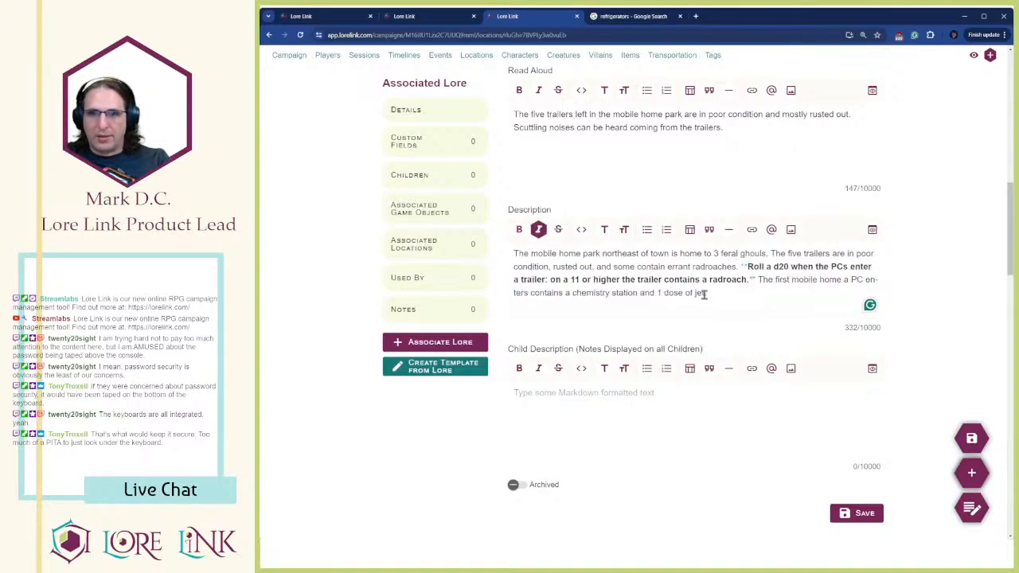
Start a lore mention on a new line at the end of the Description, choosing Rules Systems and Pathfinder 2E
left_click_drag(661, 292, 717, 292)
left_click(717, 291)
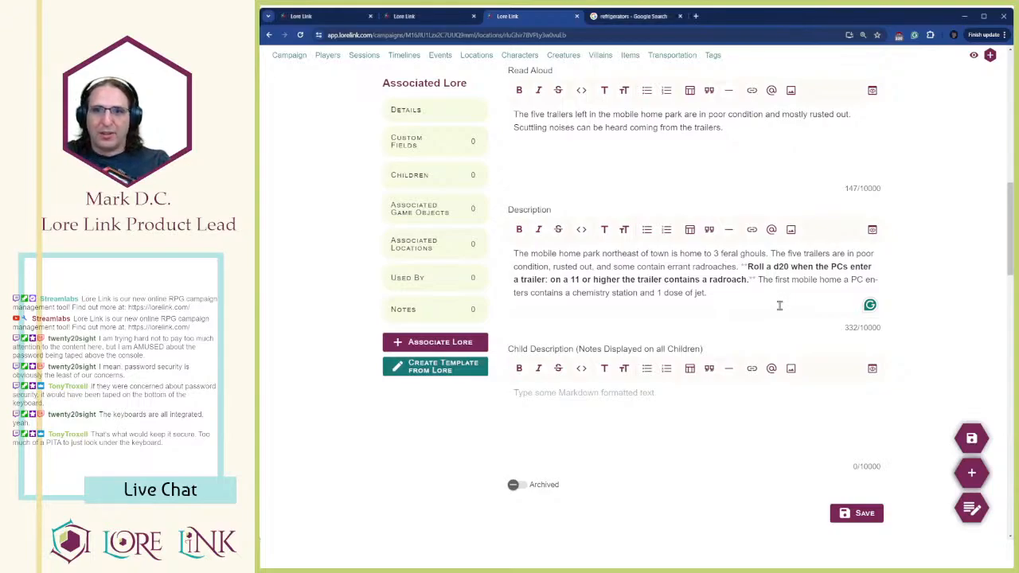
key("Return")
type("@R")
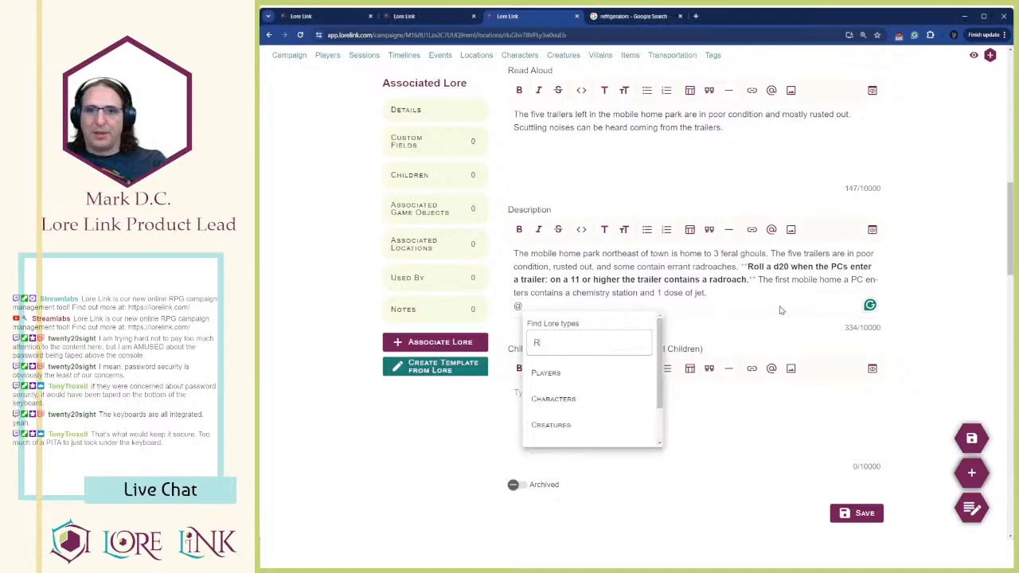
type("ule")
key("Return")
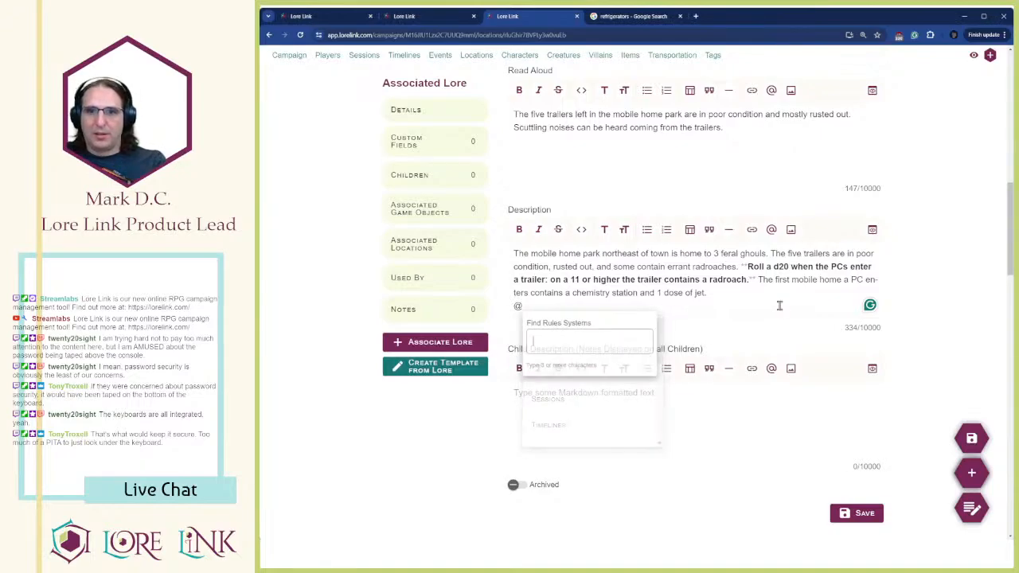
type("Pathfind")
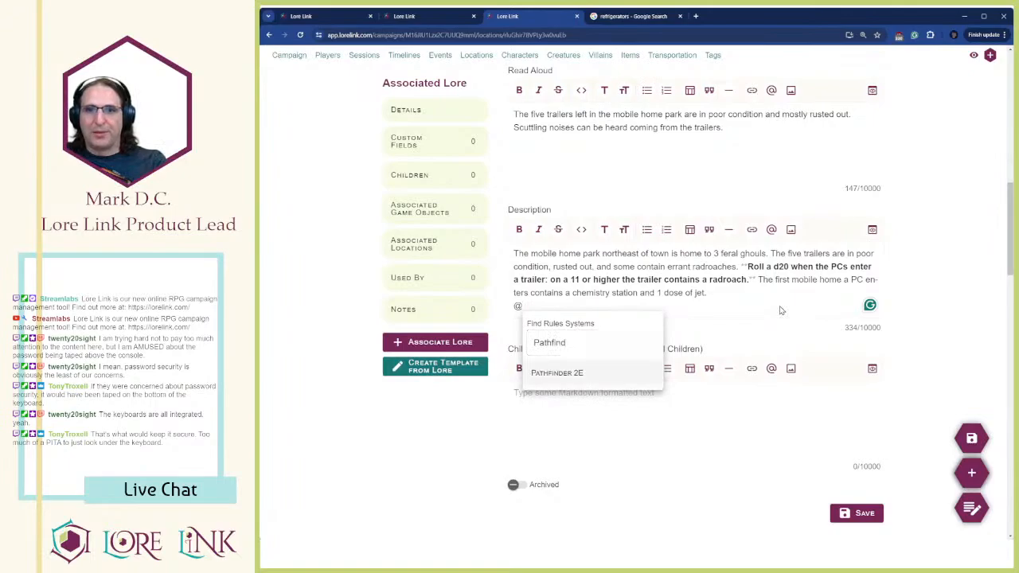
key("Return")
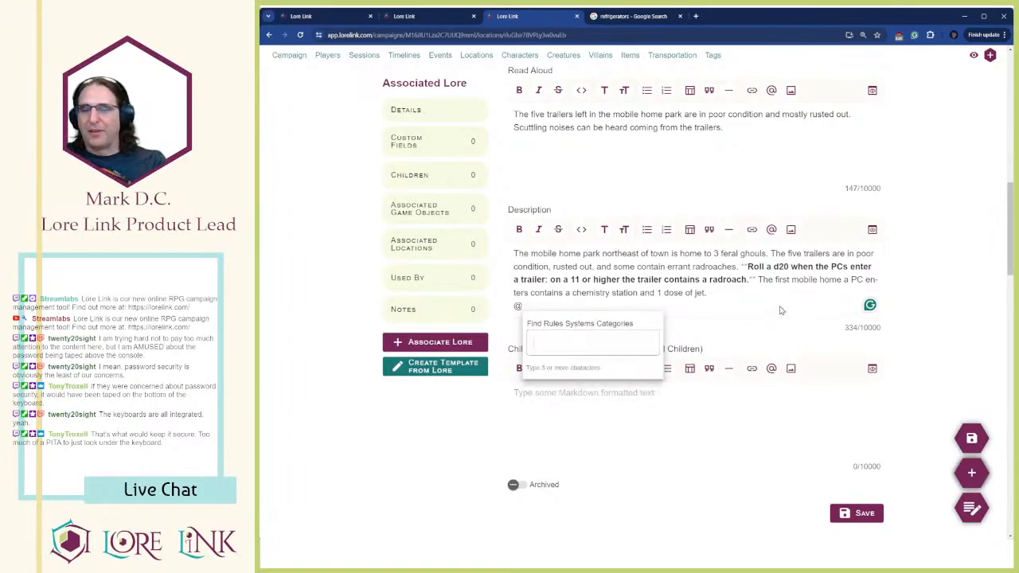
Try the searches "Item" and "Equipm" among the mention's rules system categories, and clear the search text
type("Item")
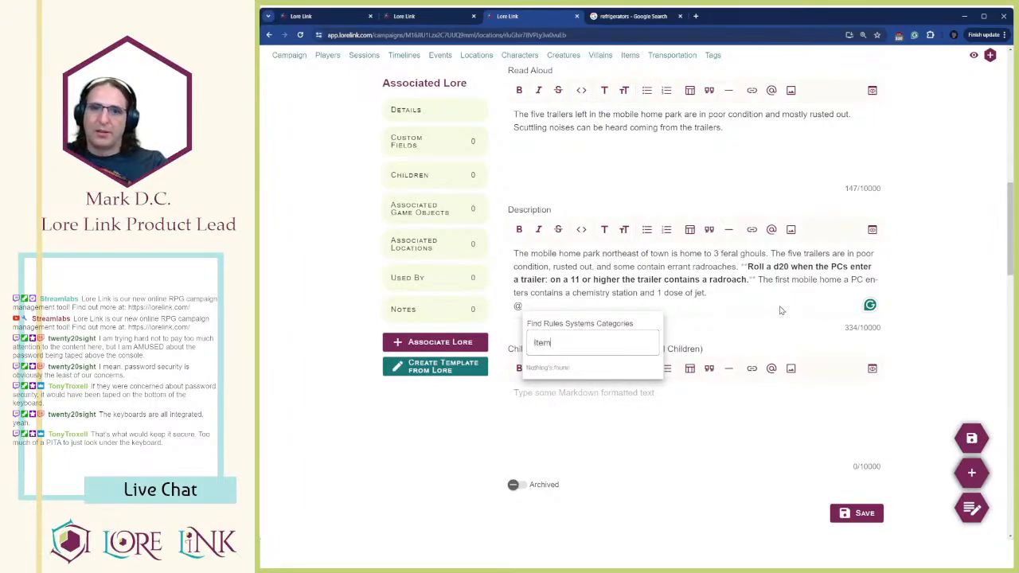
key("ctrl+a")
type("Equipm")
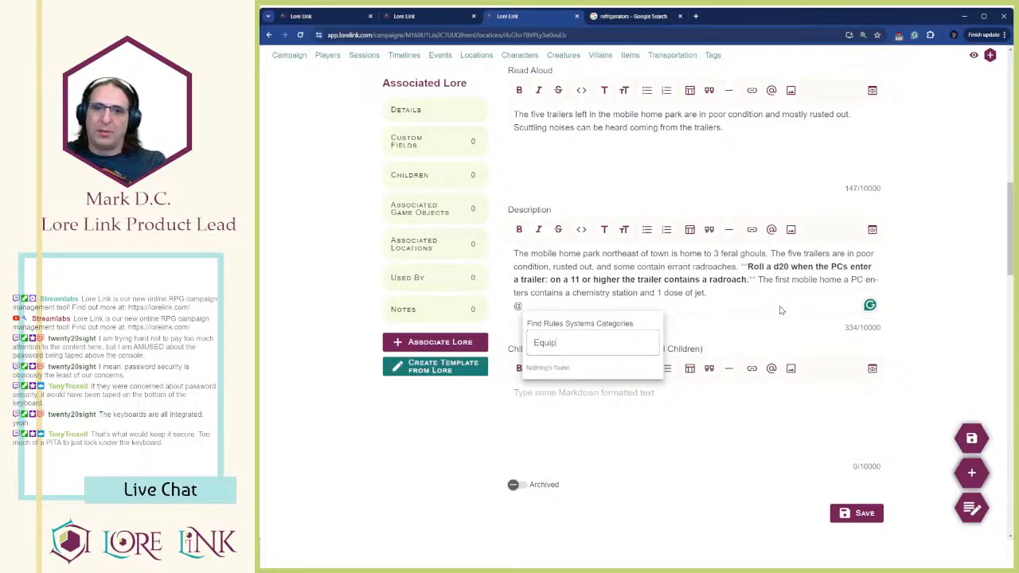
key("BackSpace")
key("BackSpace")
key("BackSpace")
key("BackSpace")
key("BackSpace")
key("BackSpace")
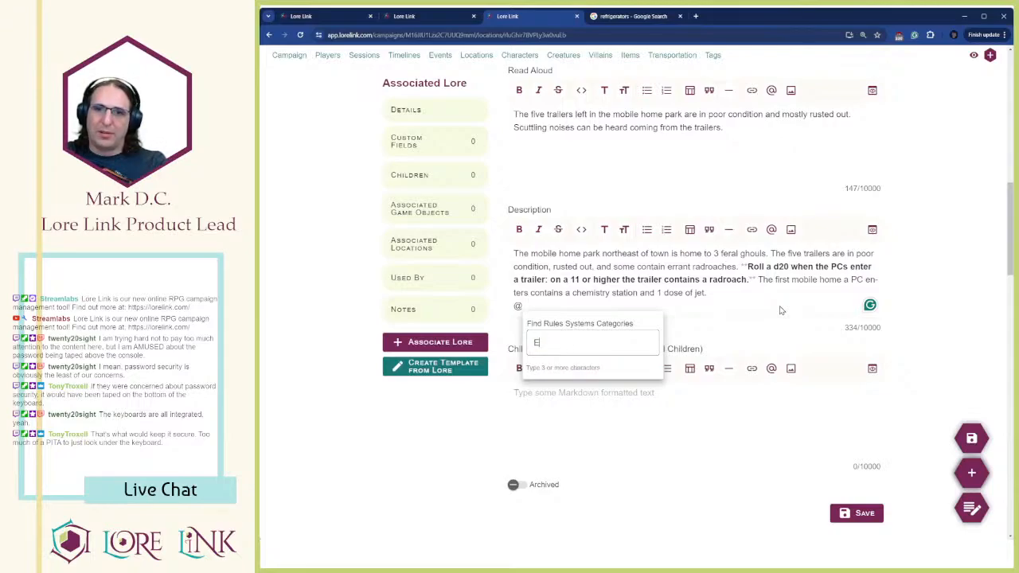
Choose the Treasure category and insert a link to the Potion of Disguise keyword in the Description
type("Treasu")
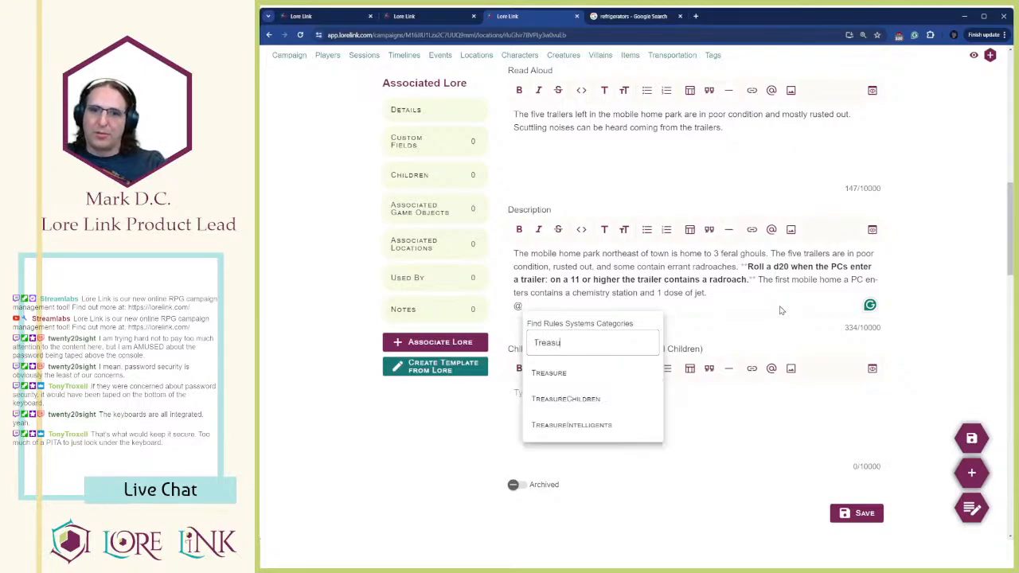
key("Down")
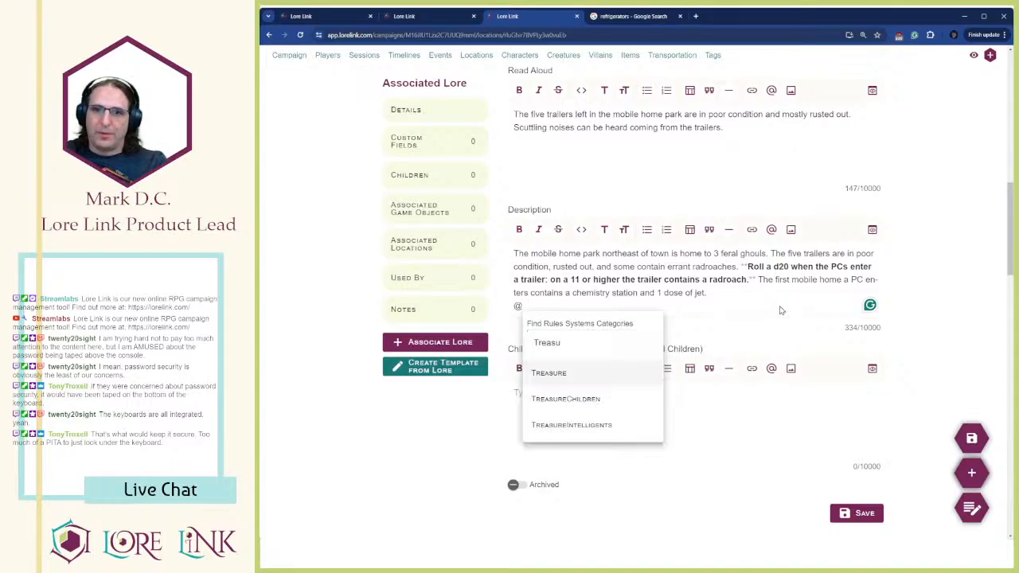
key("Return")
type("Potion")
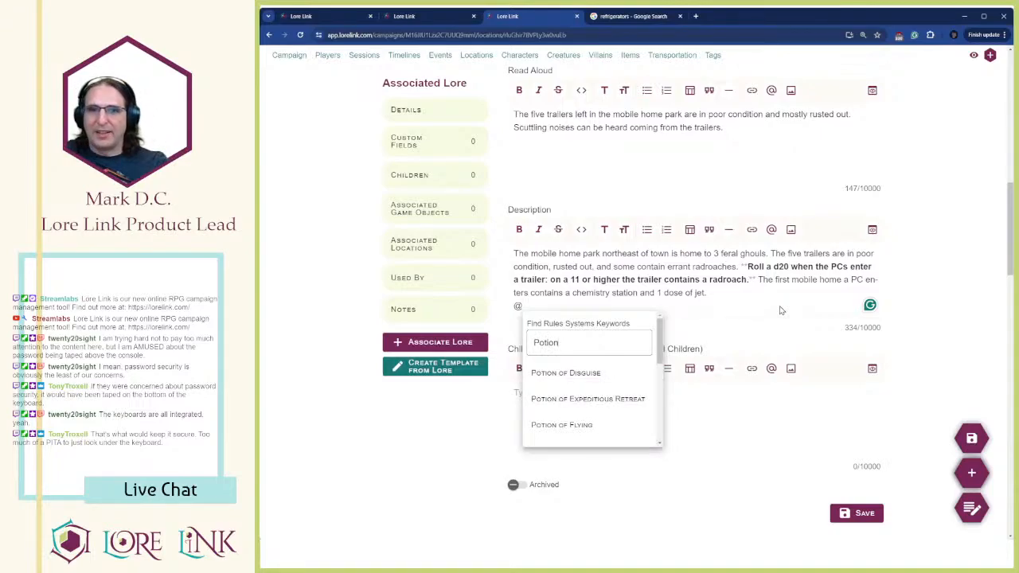
left_click(598, 372)
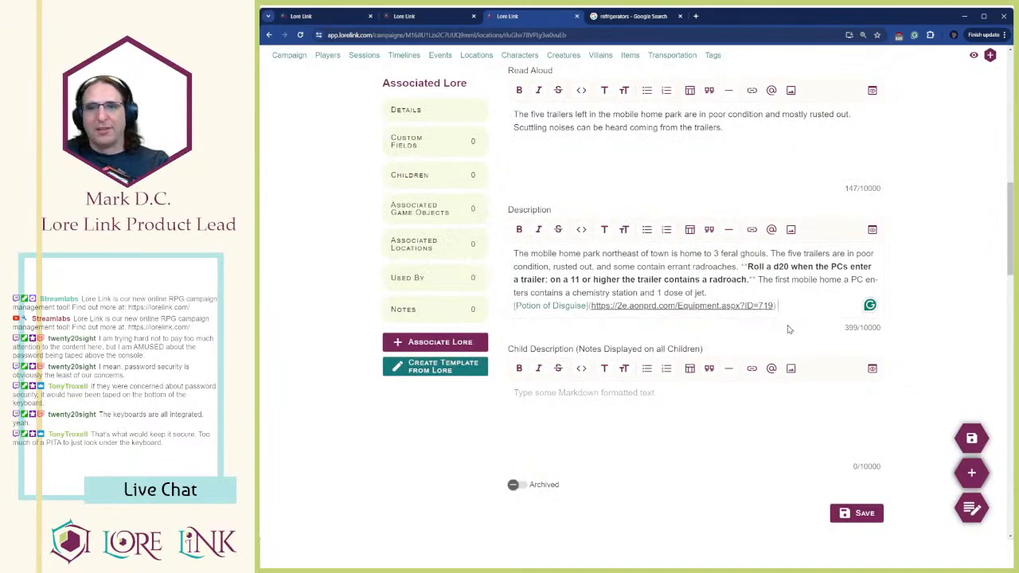
Remove the Potion of Disguise link line from the Description and select the word "jet"
key("shift+Home")
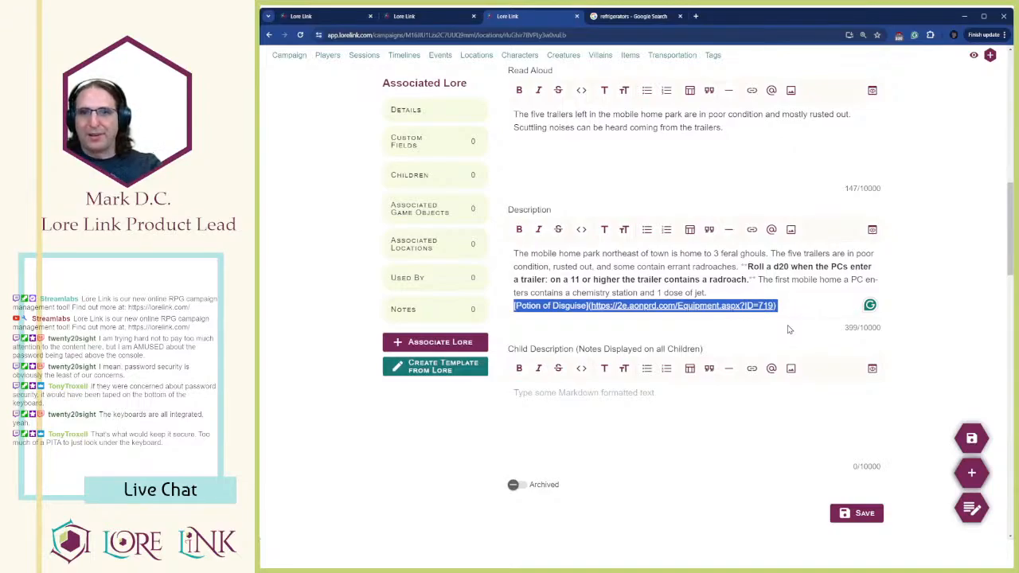
key("ctrl+x")
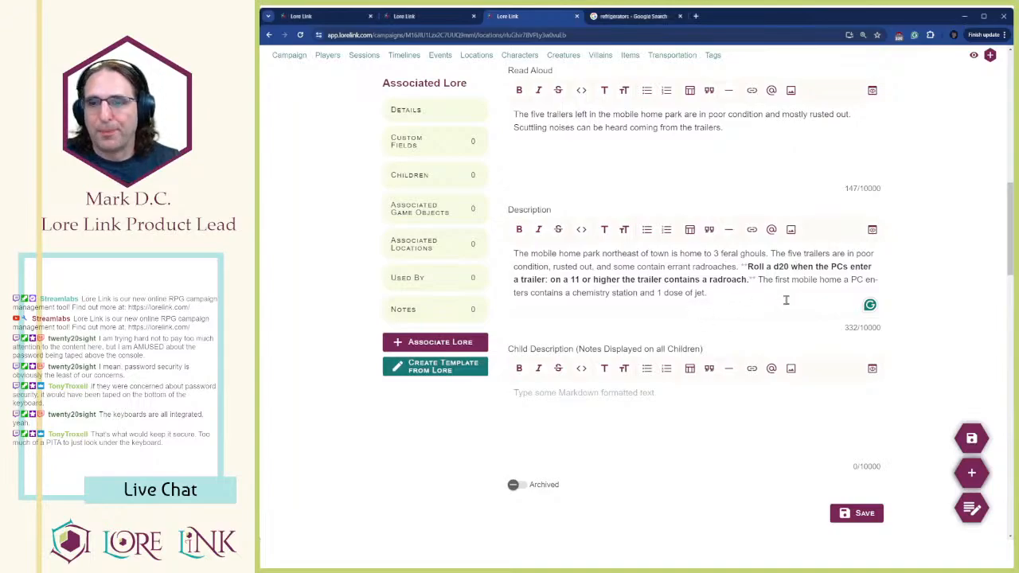
triple_click(697, 292)
left_click(697, 292)
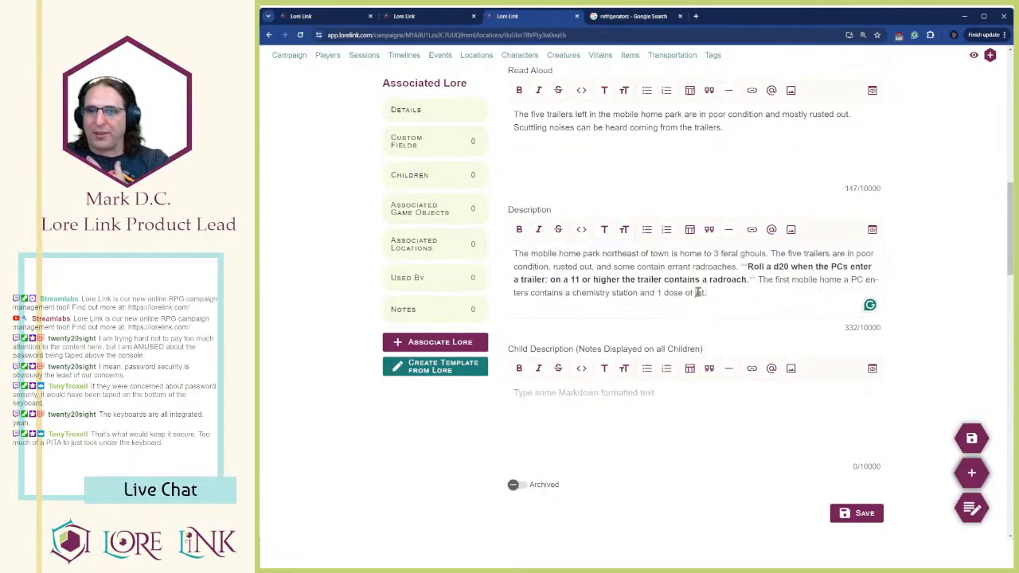
double_click(697, 292)
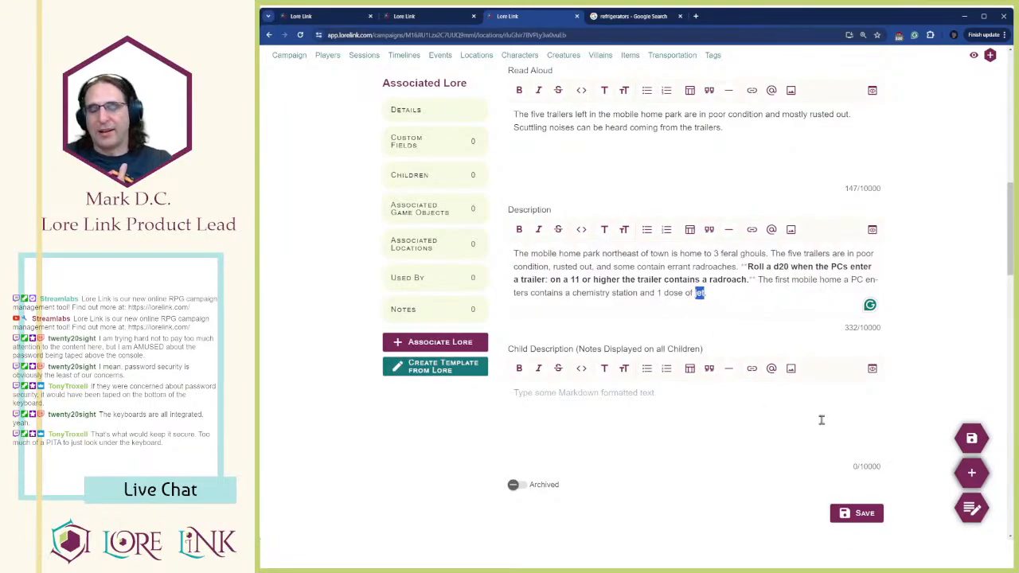
Examine the Children and Associated Game Objects sections and the options for associating a game object, and return to the Description
scroll(750, 374, "down", 6)
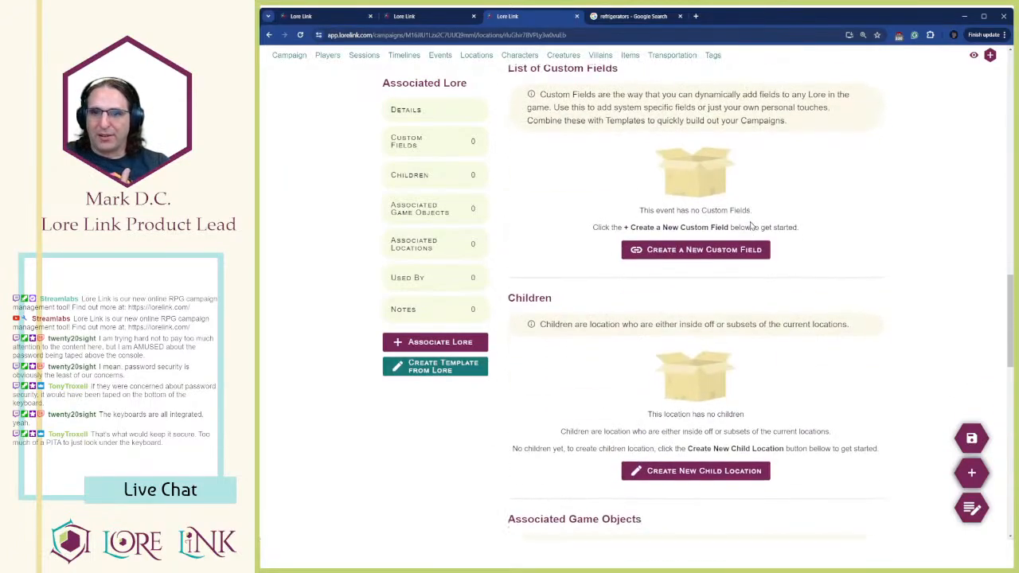
scroll(750, 227, "up", 2)
scroll(784, 256, "down", 4)
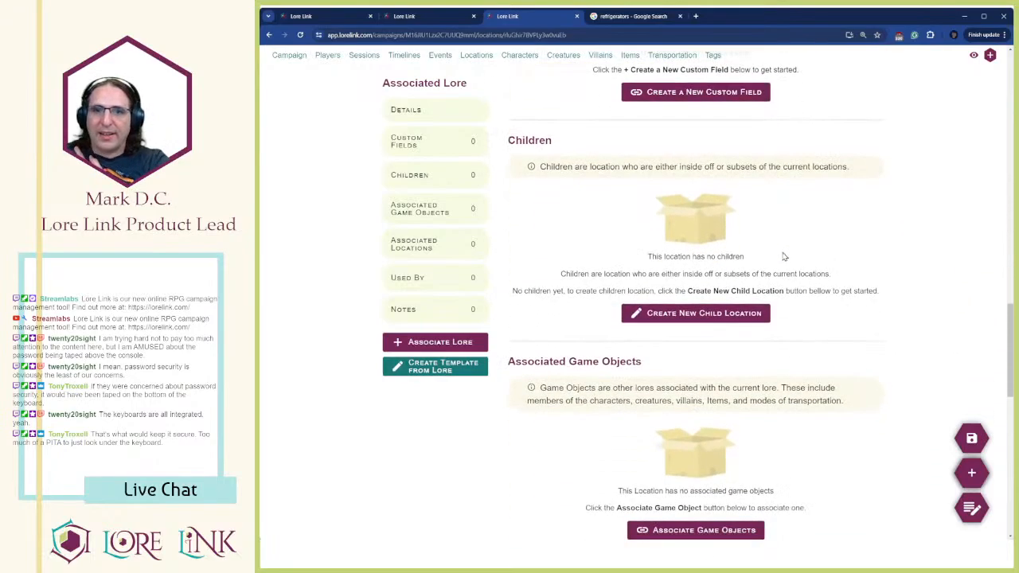
scroll(784, 256, "down", 3)
left_click(692, 311)
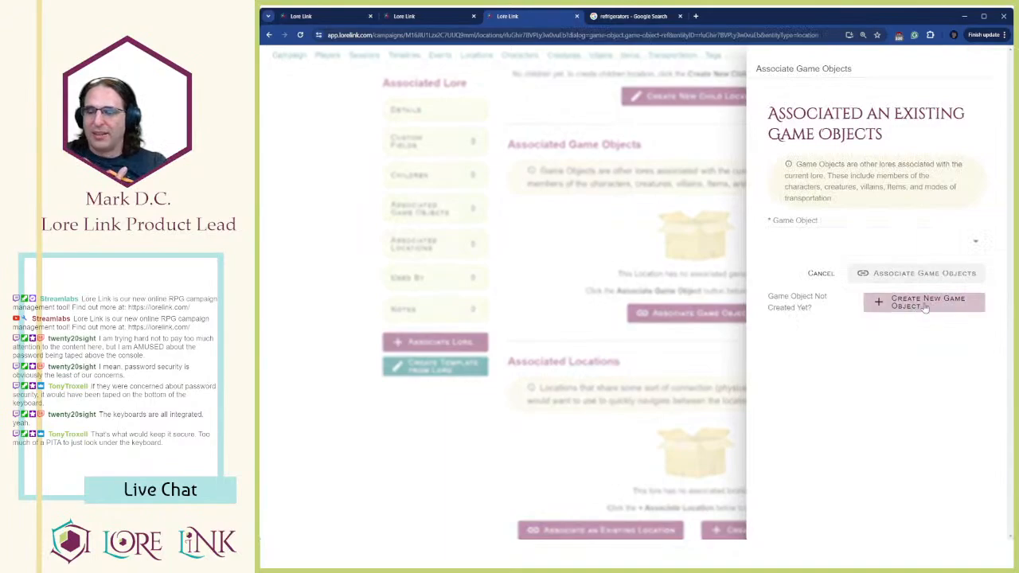
left_click(589, 274)
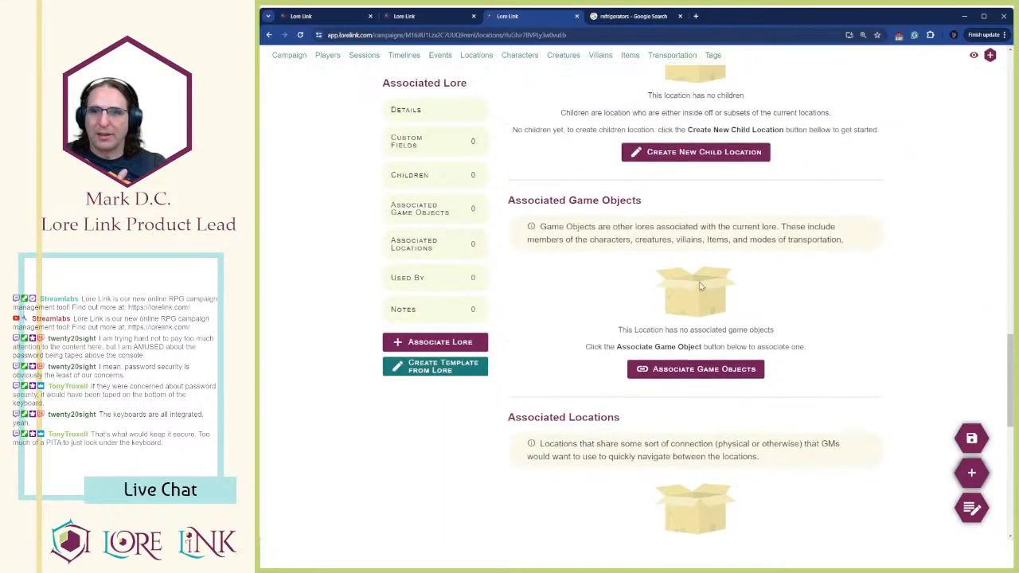
scroll(700, 286, "up", 10)
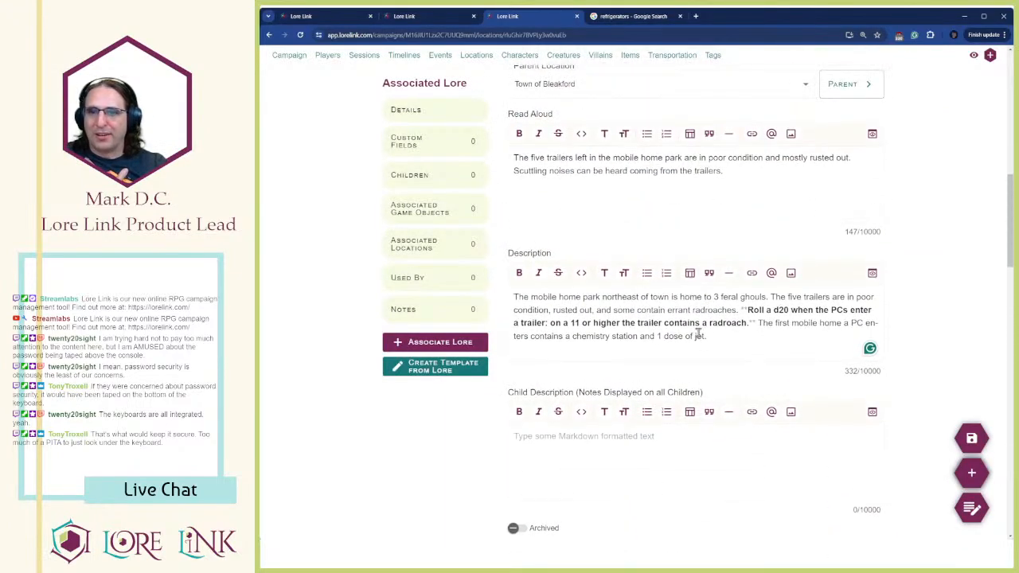
Start a new Item game object named "Jet" with the short description "Chem Stimulant"
left_click_drag(691, 336, 705, 337)
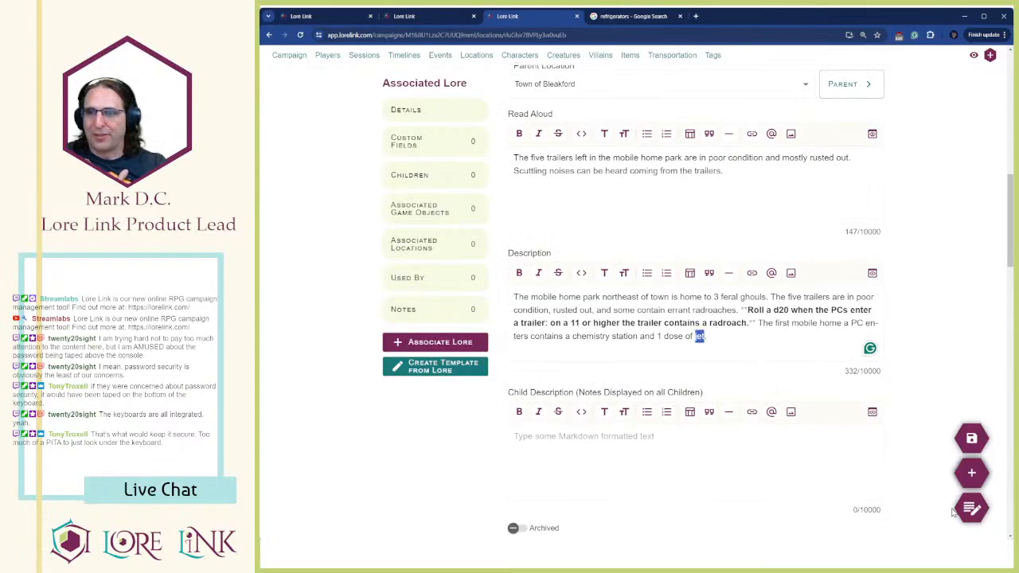
left_click(971, 473)
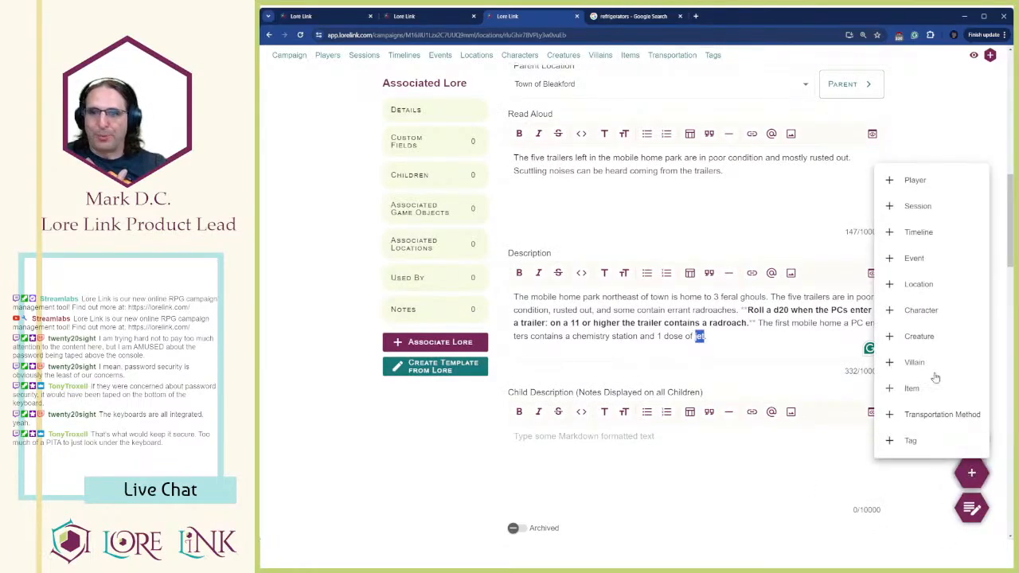
left_click(912, 389)
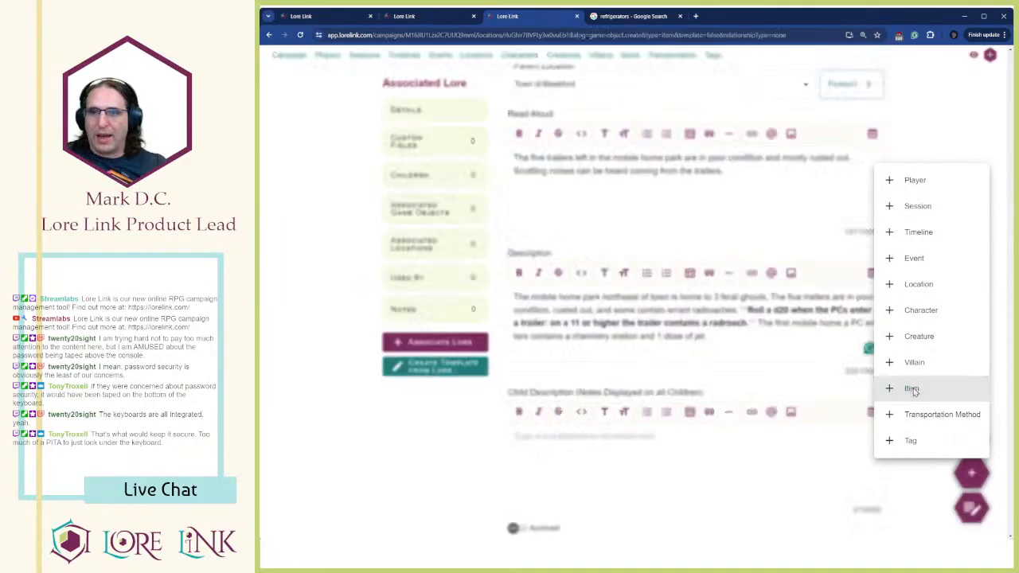
left_click(808, 136)
type("Jet")
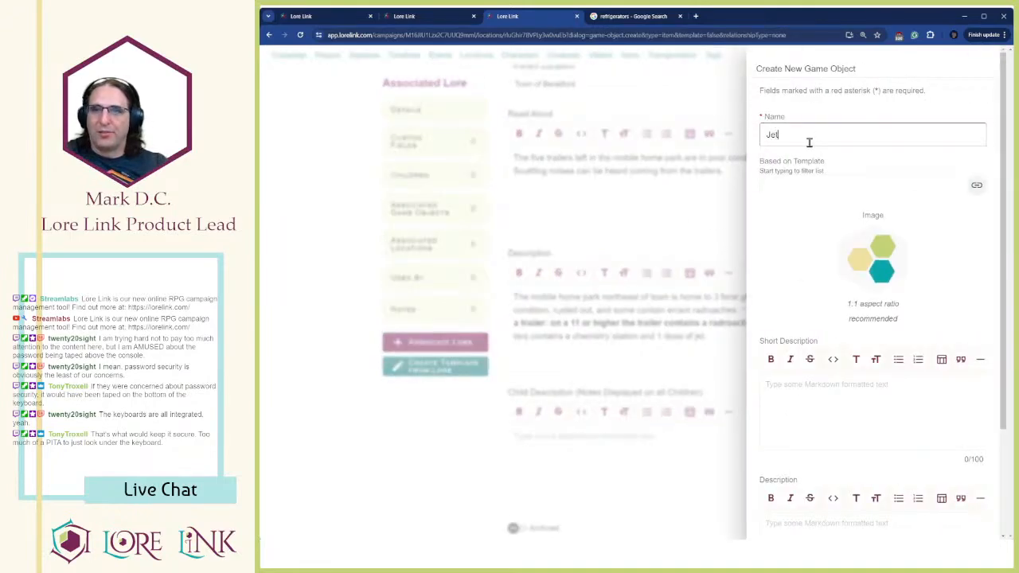
left_click(839, 393)
scroll(843, 379, "down", 1)
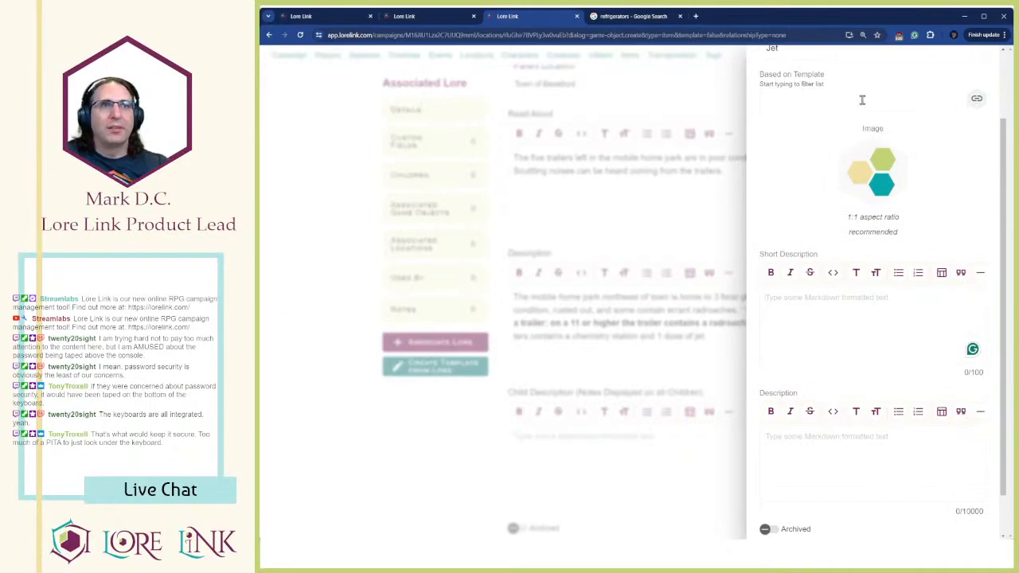
type("Chem St")
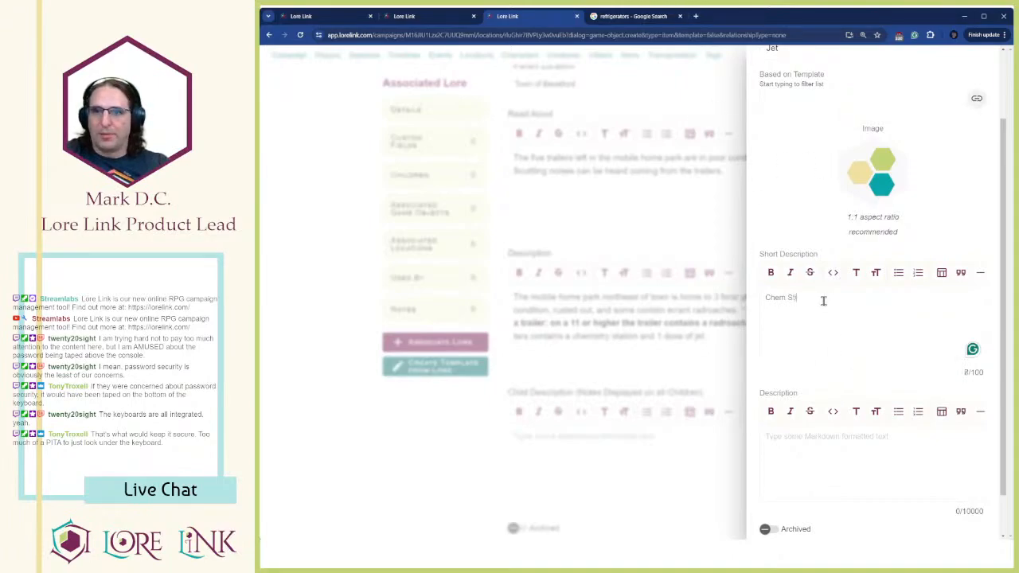
Fill the Jet item's Description with the paragraph on the inhaled stimulant's effect and the Jet Addiction rule
left_click(867, 430)
type("Jet is an inhaled stimulant which creates an altered state of consciousness where time appears to slow, heightening reflexes and allowing the user to act more quickly during a moment of crisis.  Jet Addiction: A failed addiction roll renders you addicted to Jet. You increase the difficulty of all AGI tests by +1 whenever you are not under the effects of a type of Jet (Jet, or Jet Fuel; Ultra Jet has a different addiction effect).")
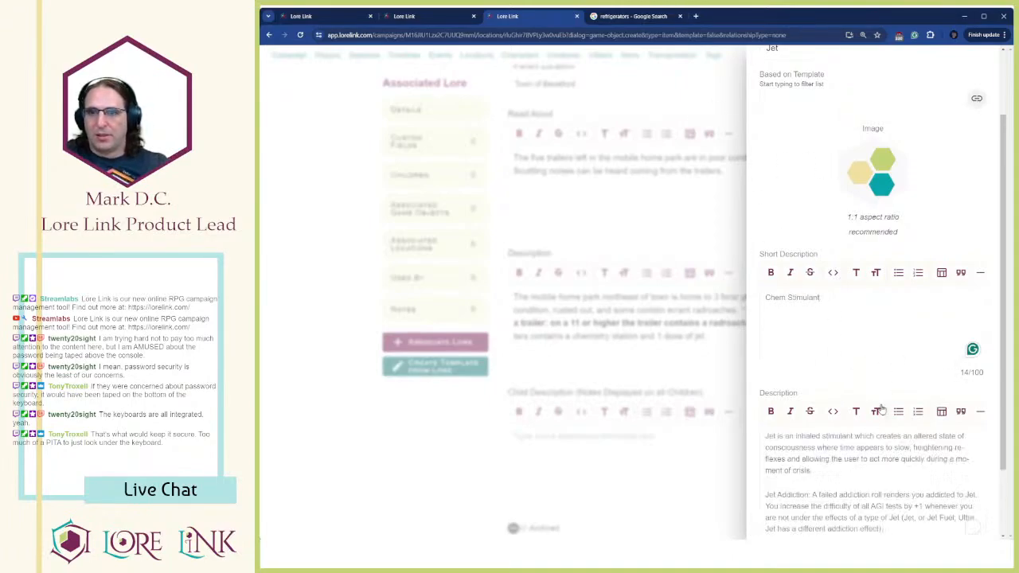
scroll(872, 382, "down", 2)
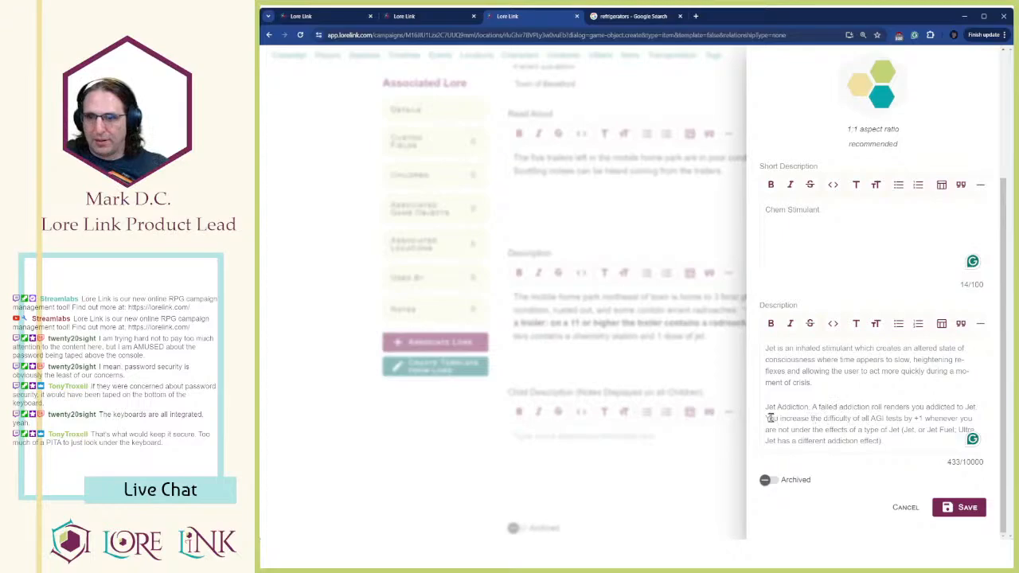
left_click_drag(768, 417, 913, 418)
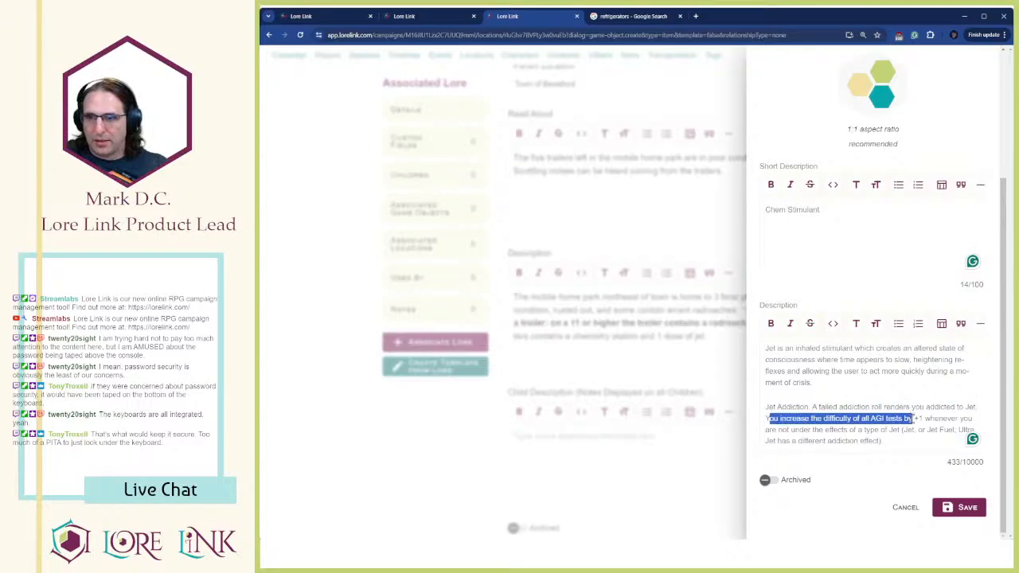
triple_click(878, 405)
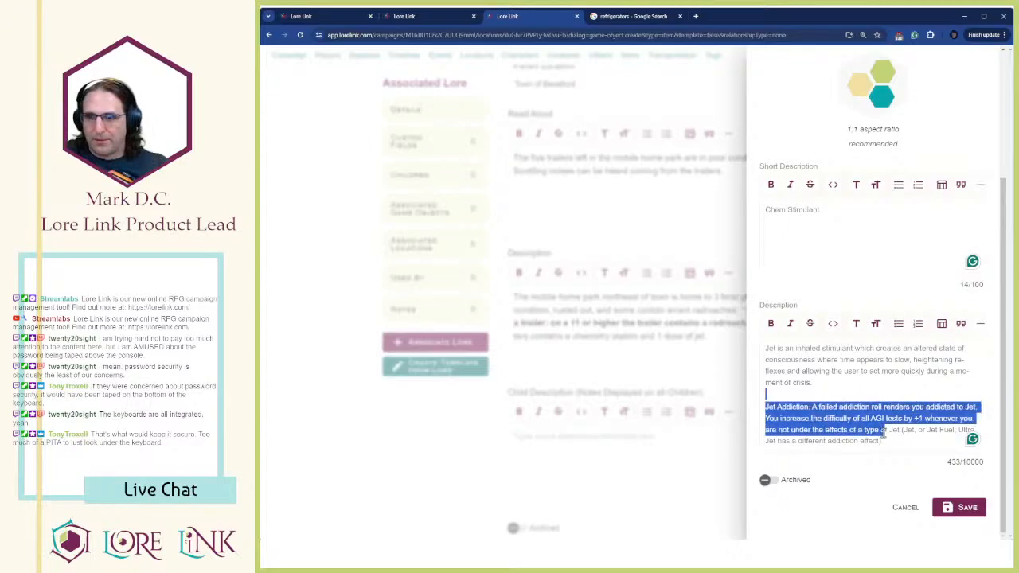
left_click(827, 382)
triple_click(827, 382)
left_click(824, 382)
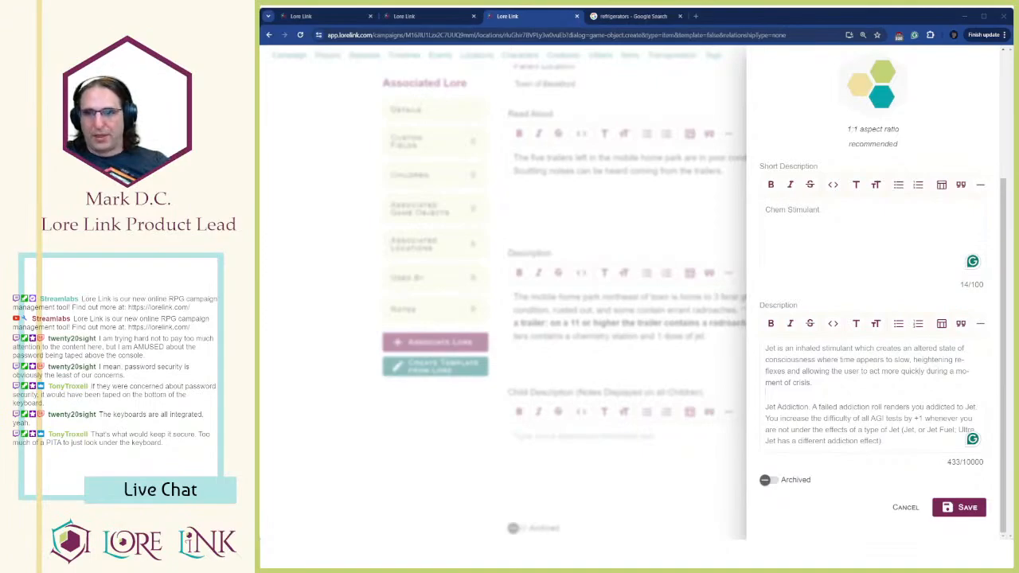
Add the stats "Extra actions cost 1 less AP Brief Yes 2 <1 50 2" atop the Description, bolding the AP effect on its own line
type("Jet Extra actions cost 1 less AP Brief Yes 2 <1 50 2")
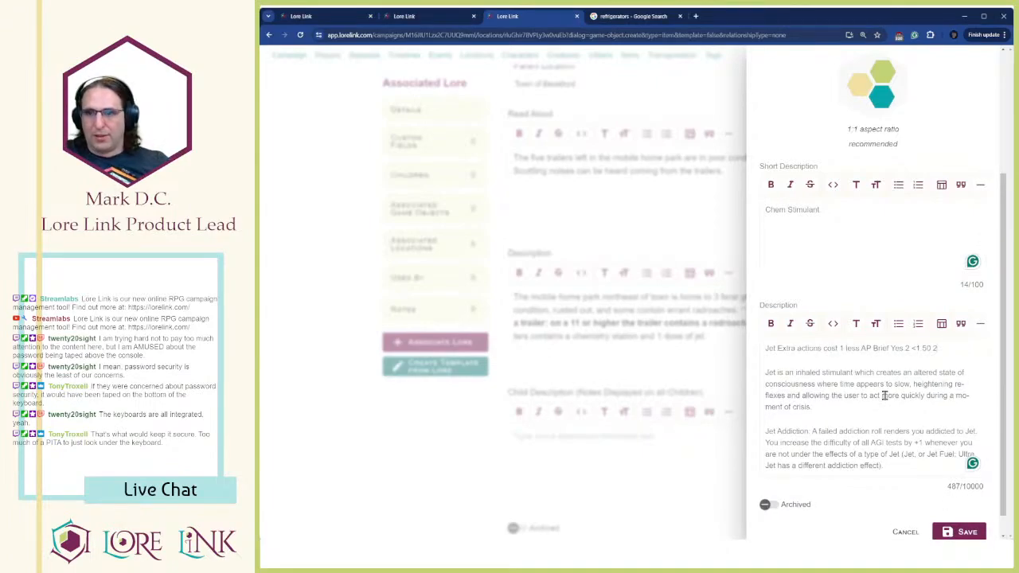
double_click(769, 348)
key("BackSpace")
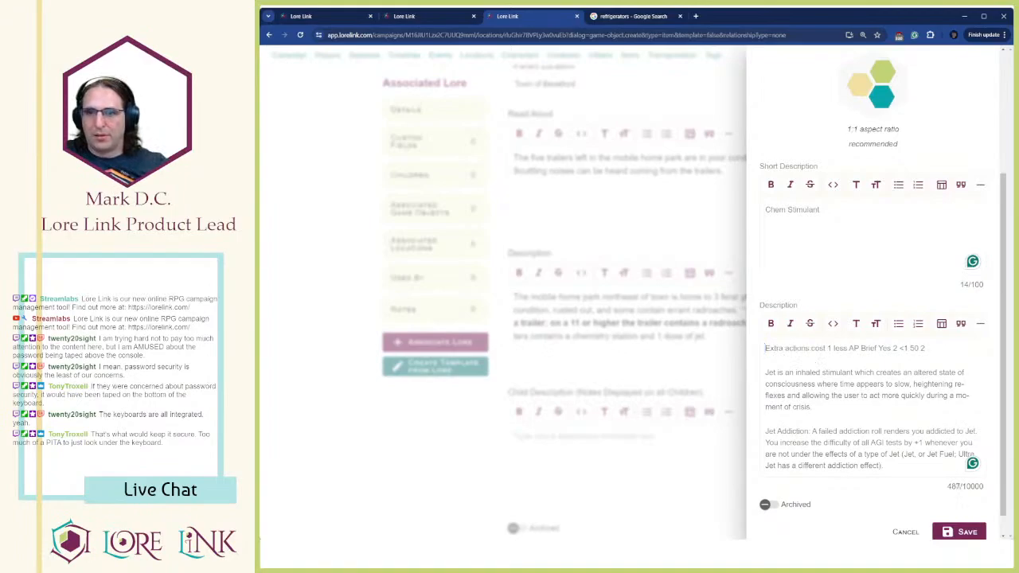
left_click(860, 350)
key("shift+Home")
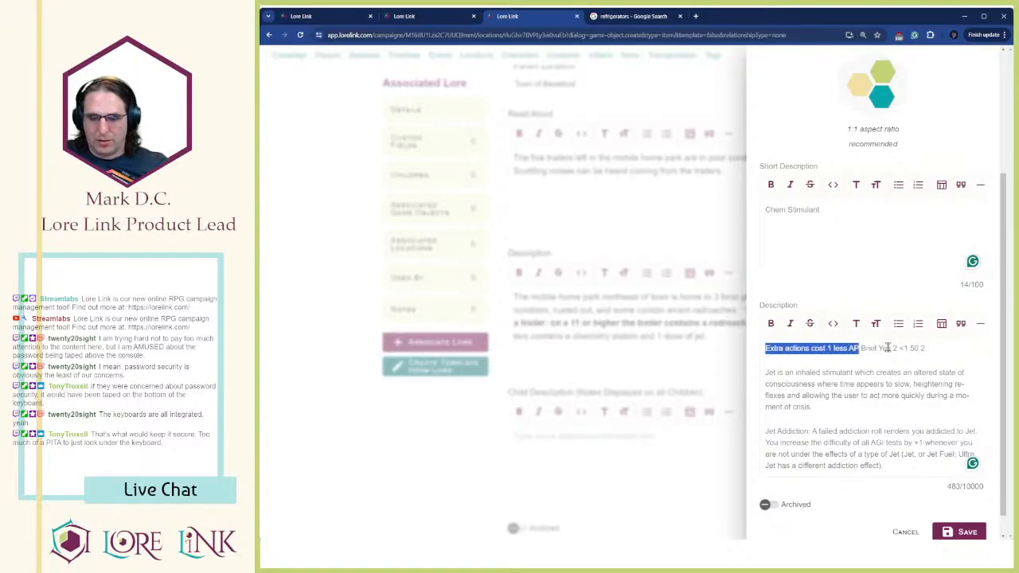
key("ctrl+b")
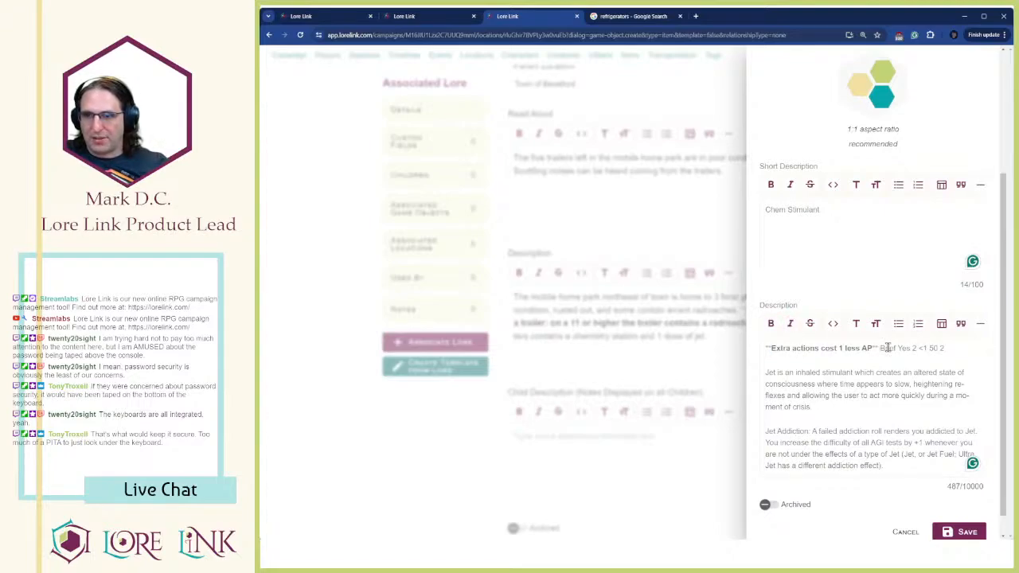
key("Return")
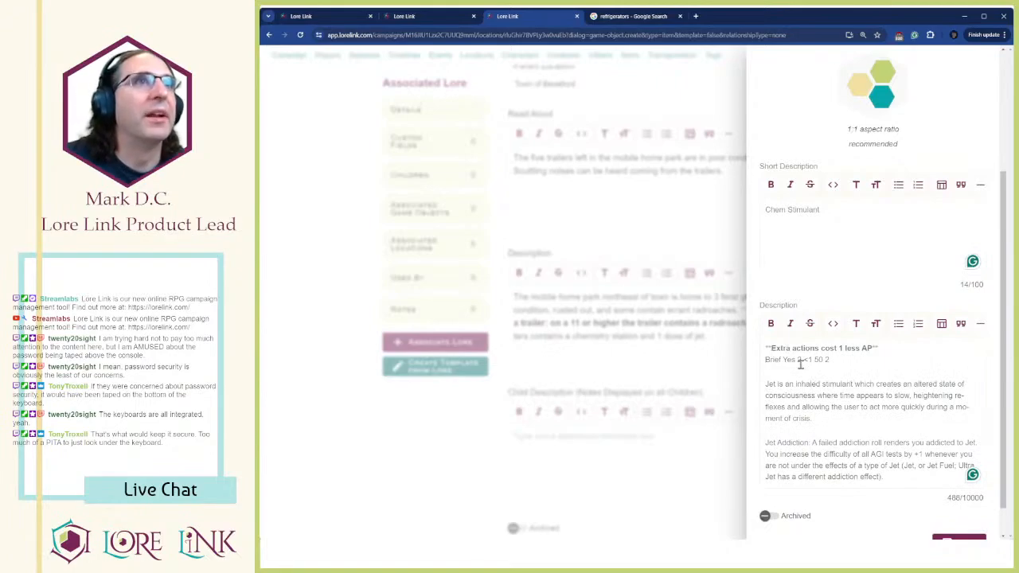
Label the "Brief" value in the stats as "Duration - Brief"
type("Dura")
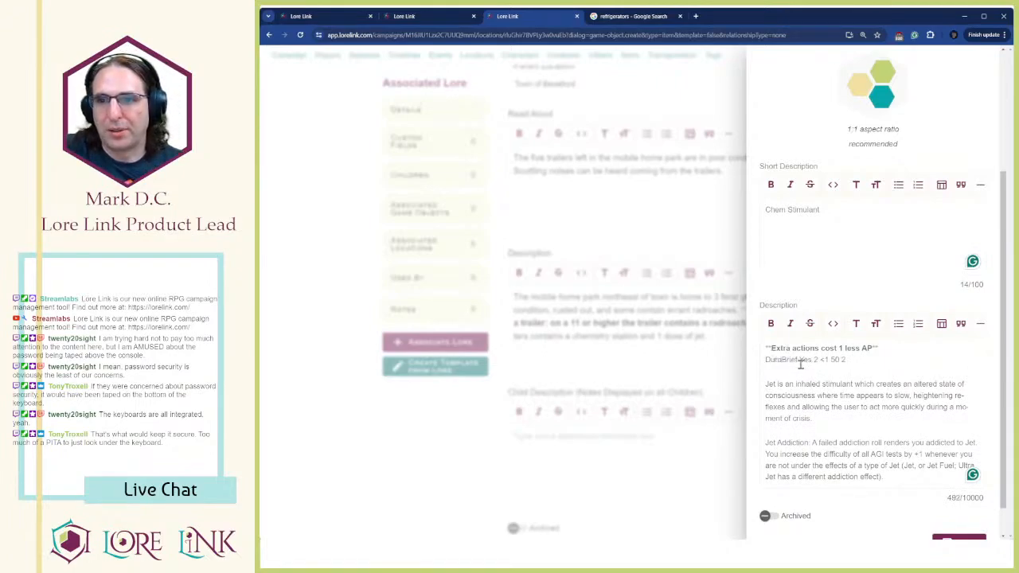
type("tgion")
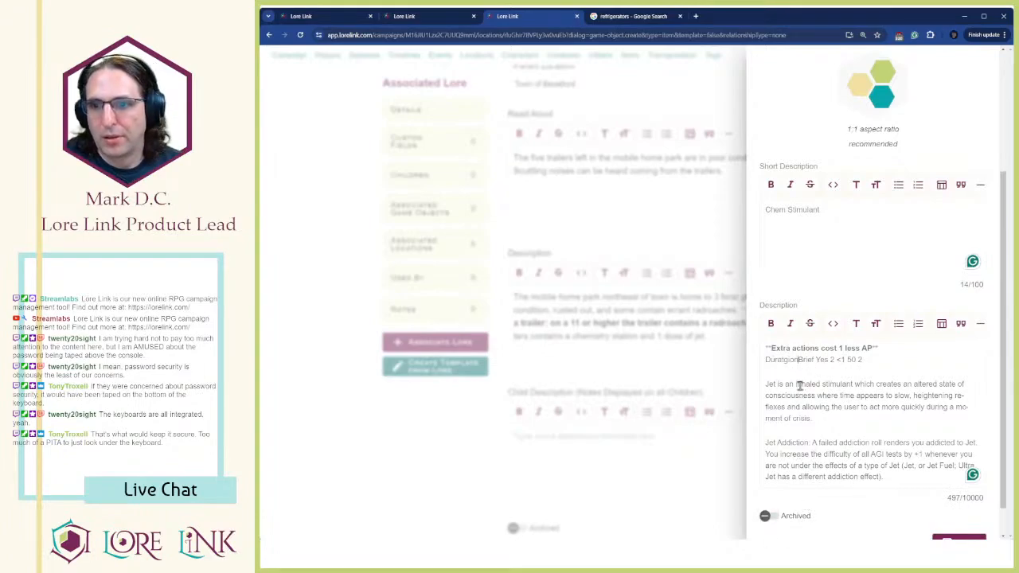
key("BackSpace")
key("BackSpace")
key("BackSpace")
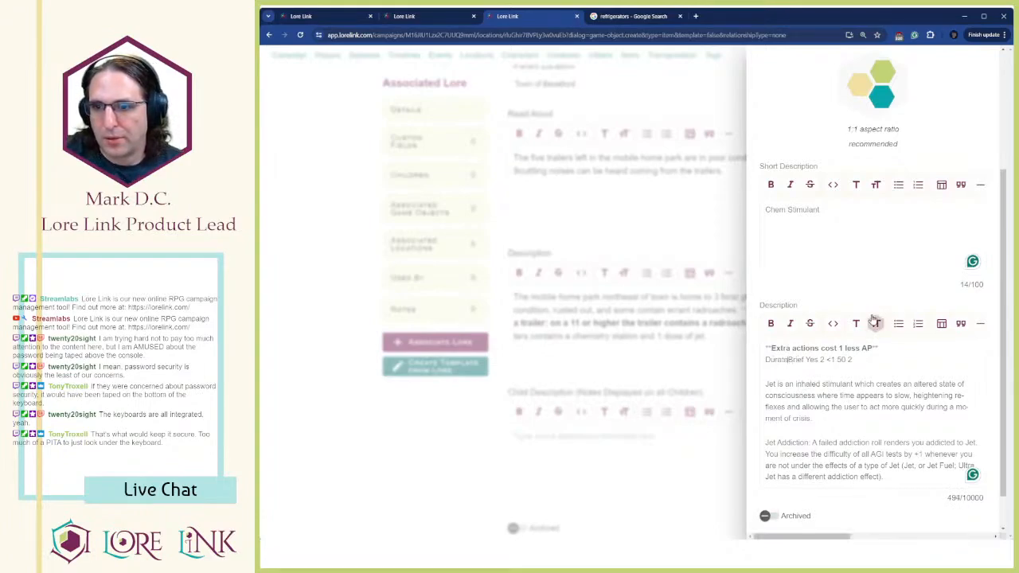
key("BackSpace")
type("tion -")
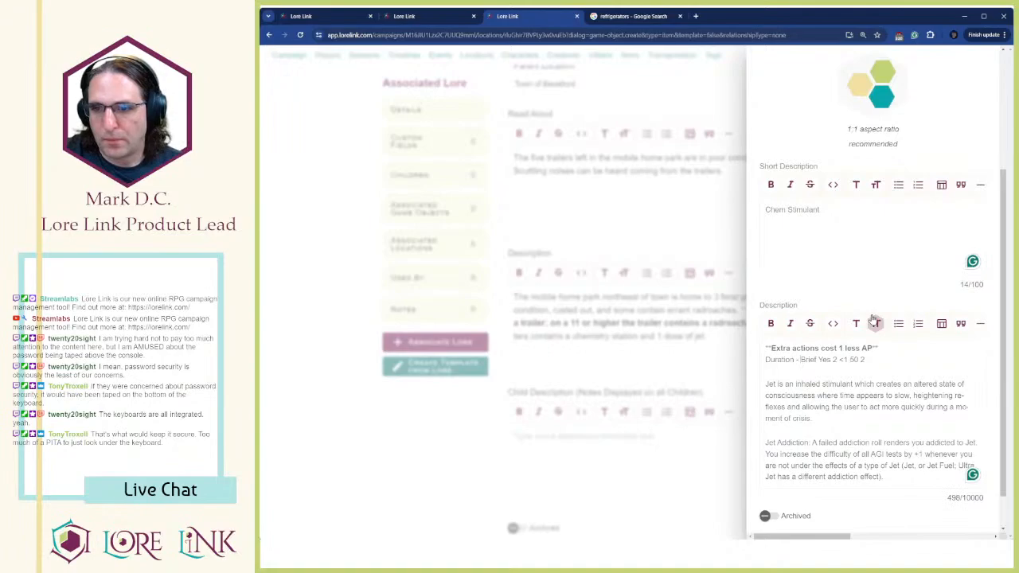
Move the addiction value to its own line reading "Addictive? - Yes 2"
key("Return")
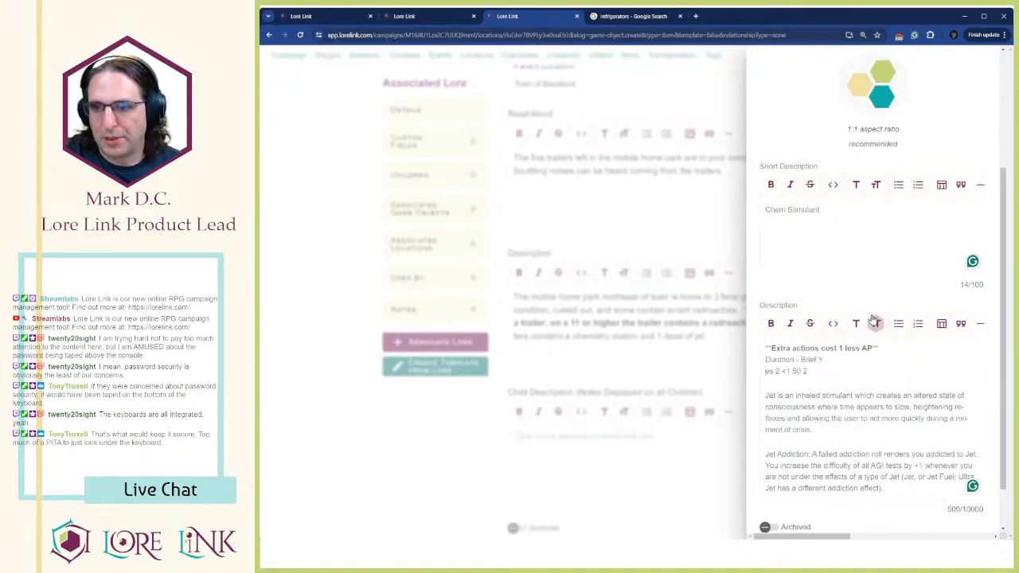
key("BackSpace")
key("Return")
type("Addict")
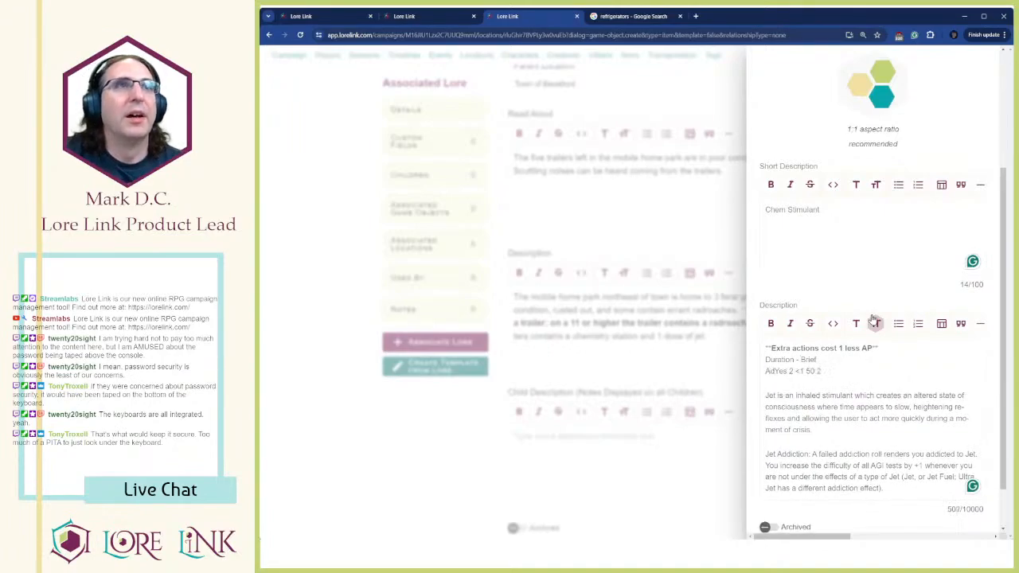
type("ive? -")
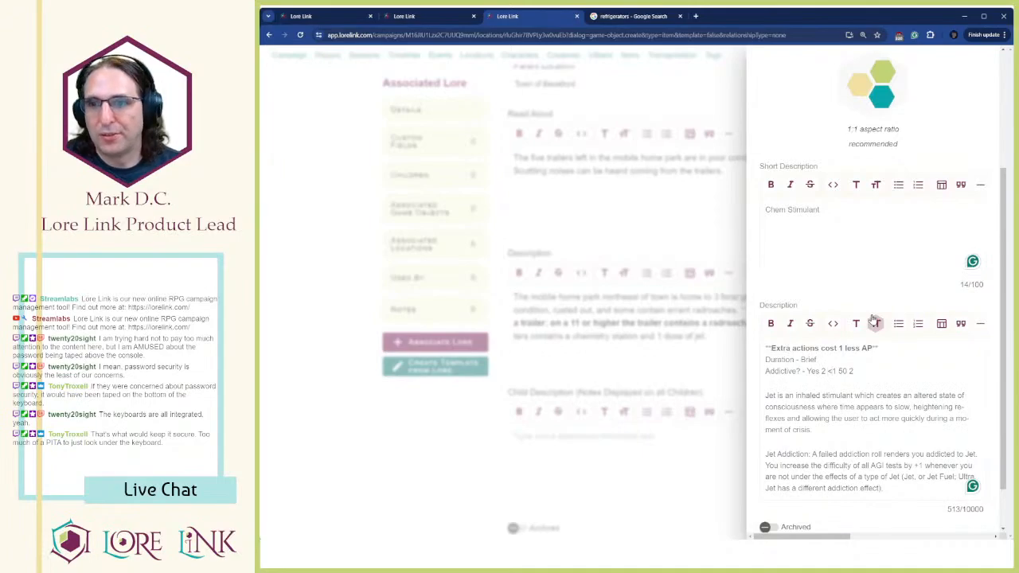
Split the remaining stats into separate lines reading "Weight <1", "Cost 50" and "Rarity 2"
key("Return")
type("Weight")
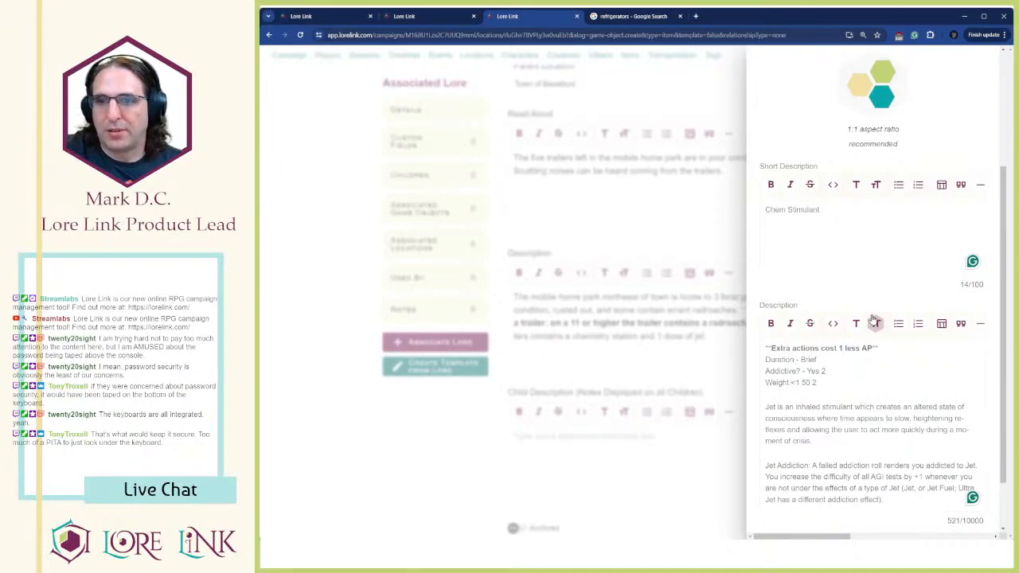
key("Return")
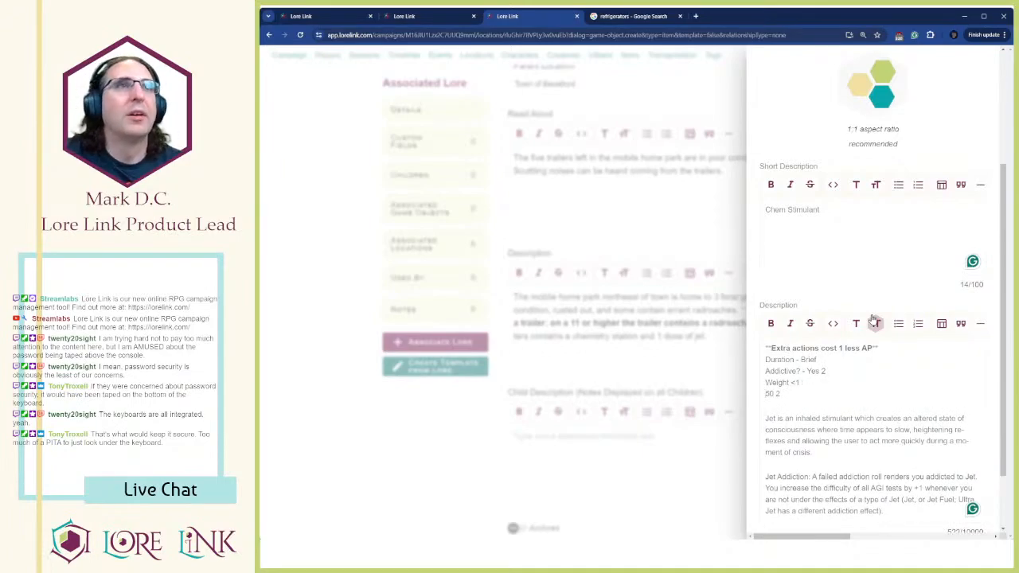
type("Cost")
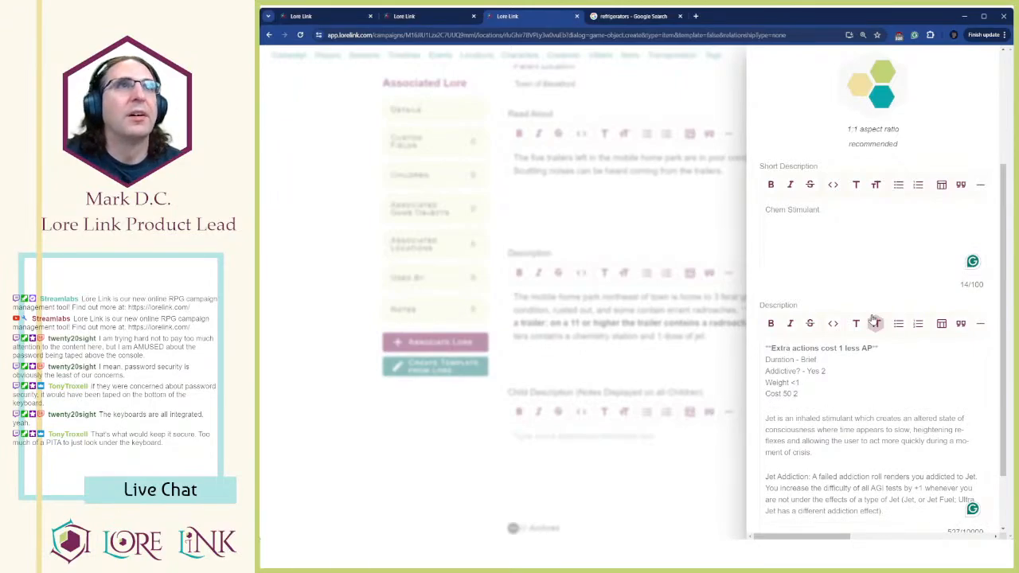
key("Return")
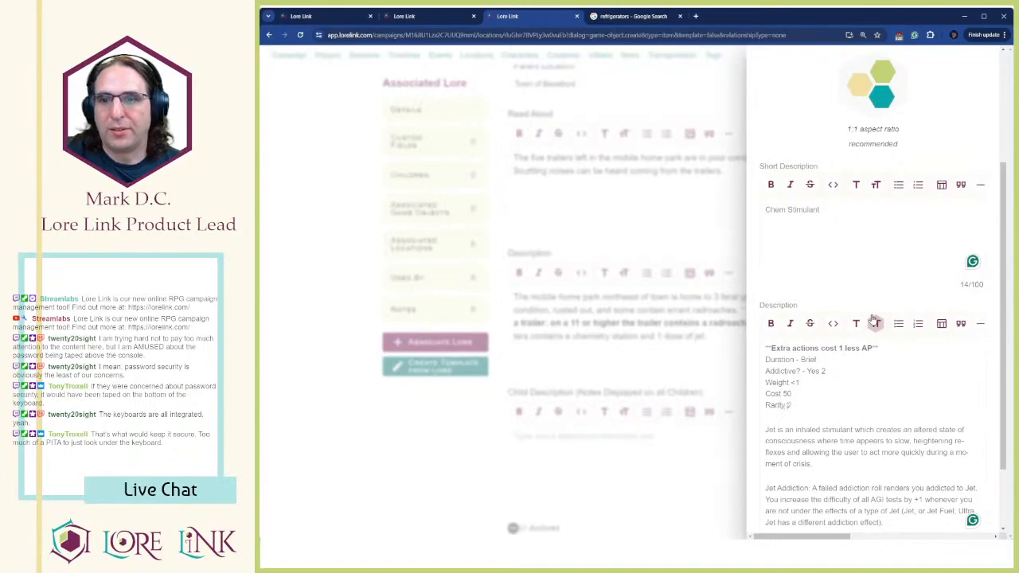
Review the completed Jet item form and save the new item
scroll(891, 314, "down", 2)
scroll(899, 312, "up", 2)
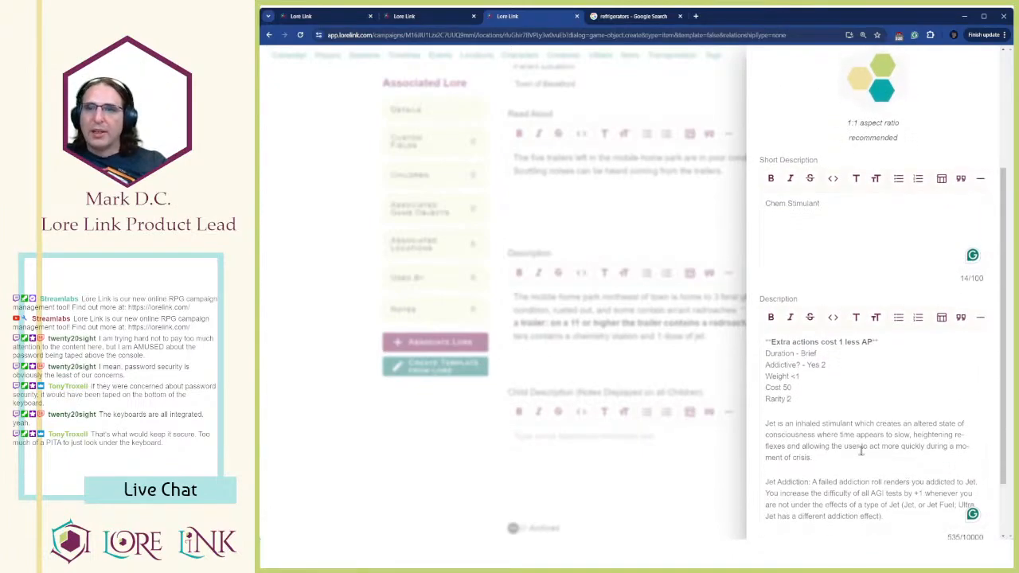
scroll(923, 309, "down", 1)
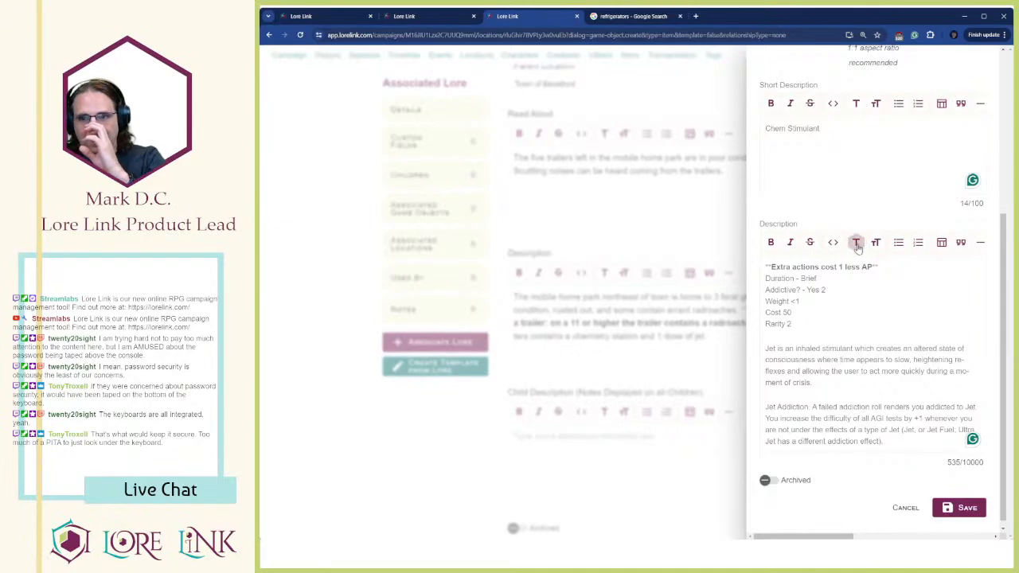
scroll(821, 400, "up", 3)
scroll(820, 400, "down", 3)
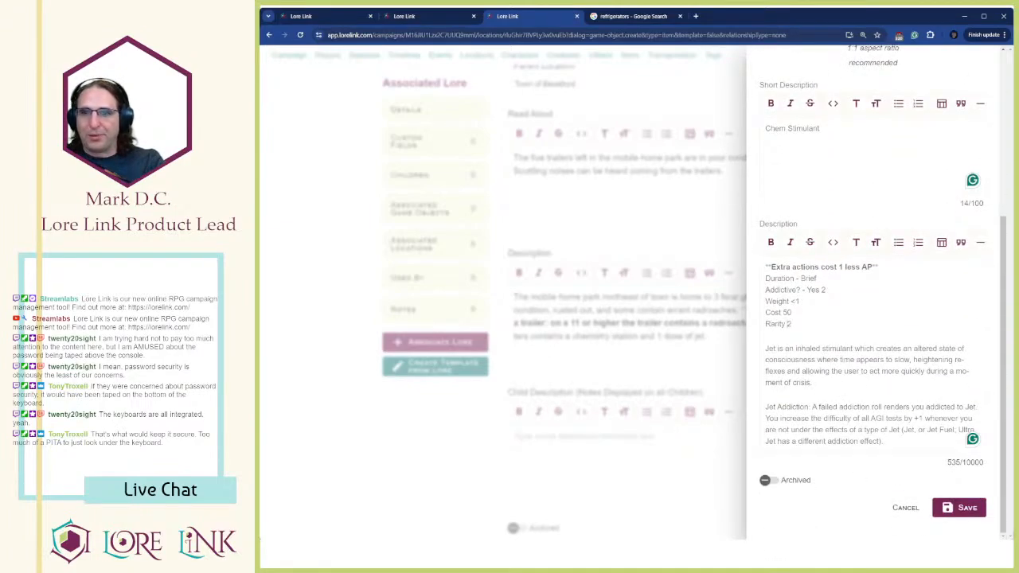
left_click(967, 509)
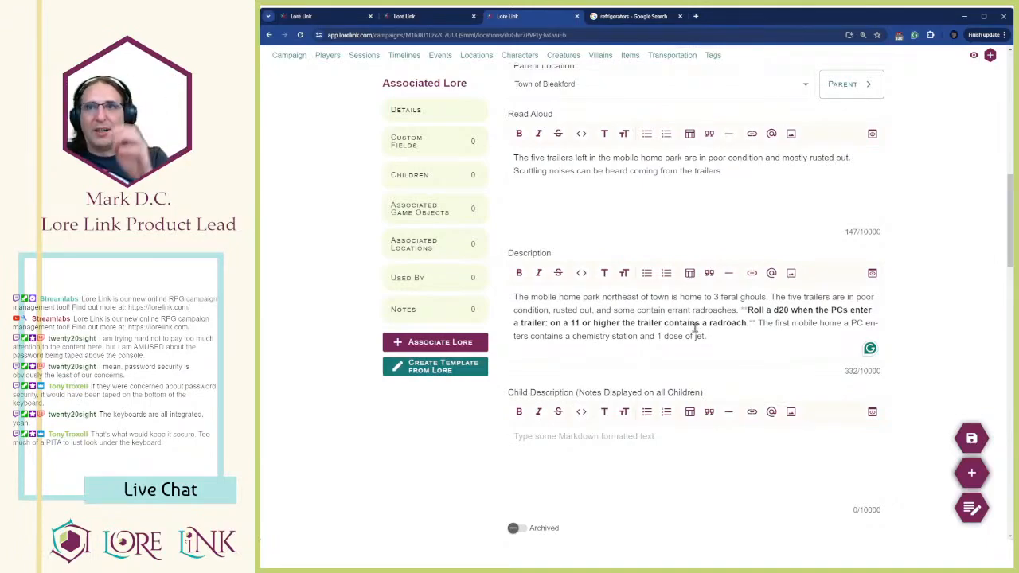
Replace the word "jet" in the Brisbee Mobile Homes description with a mention link to the Jet item and save the location
scroll(784, 334, "down", 1)
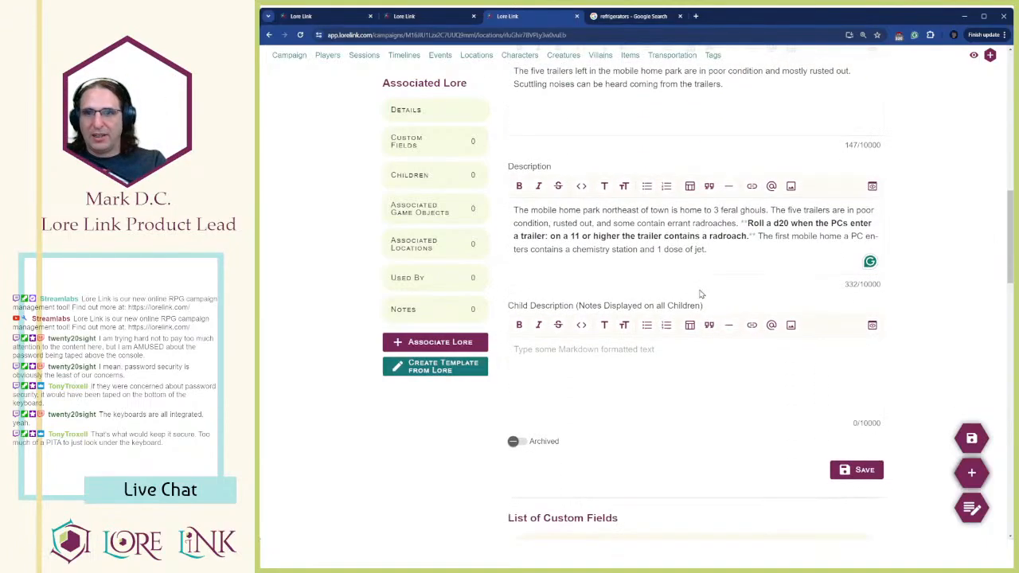
double_click(698, 249)
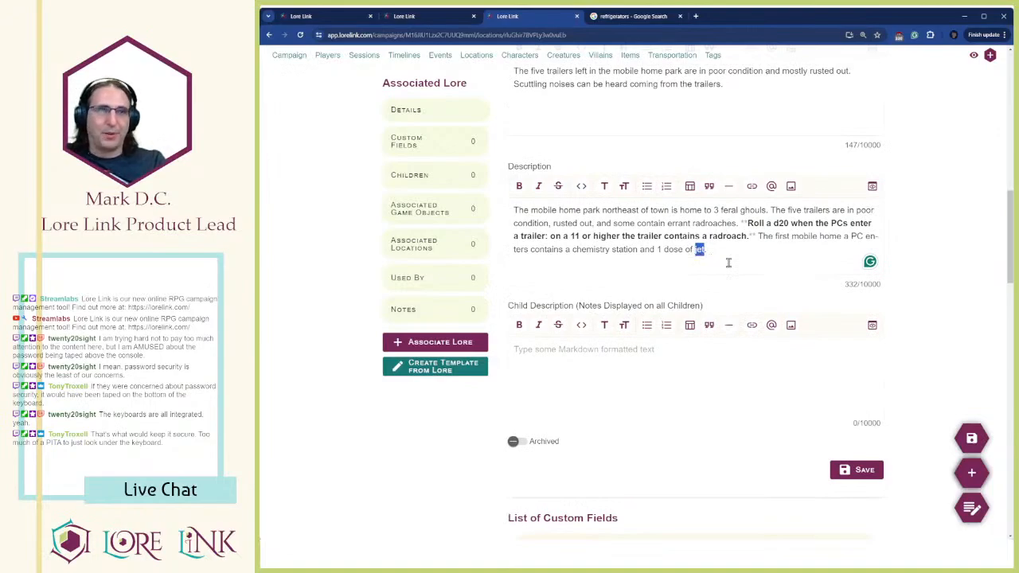
key("BackSpace")
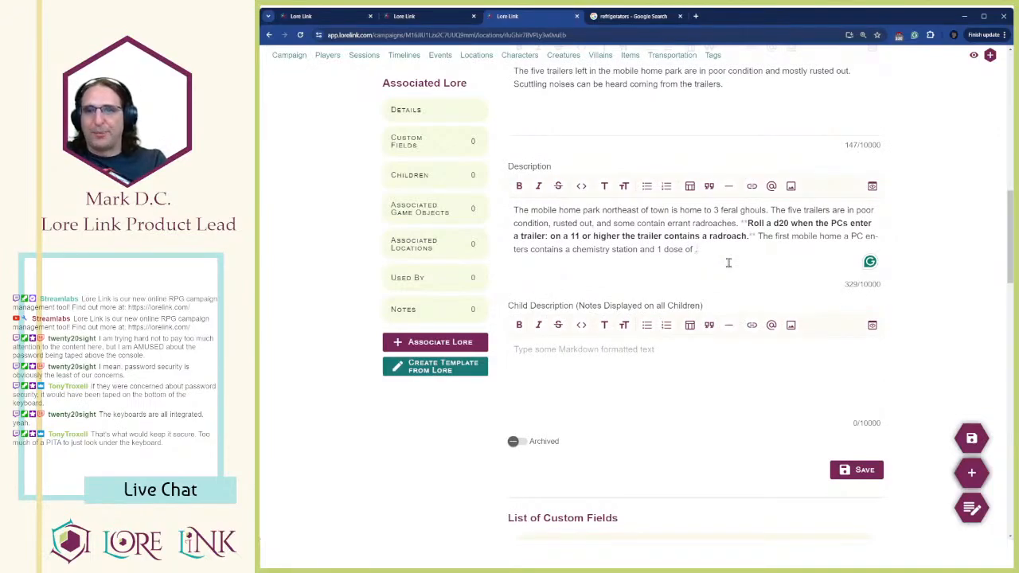
type("@")
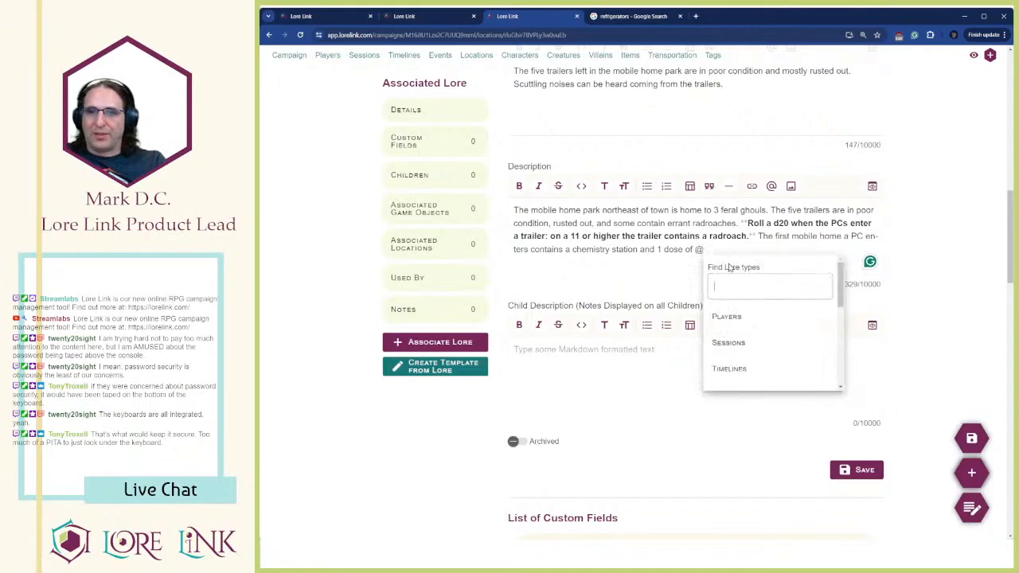
type("Item")
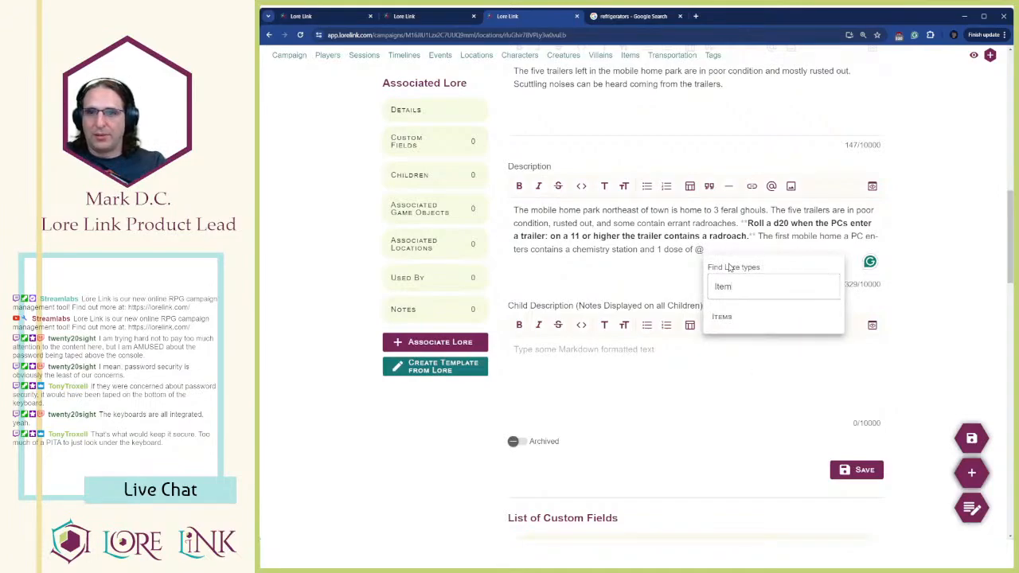
key("Return")
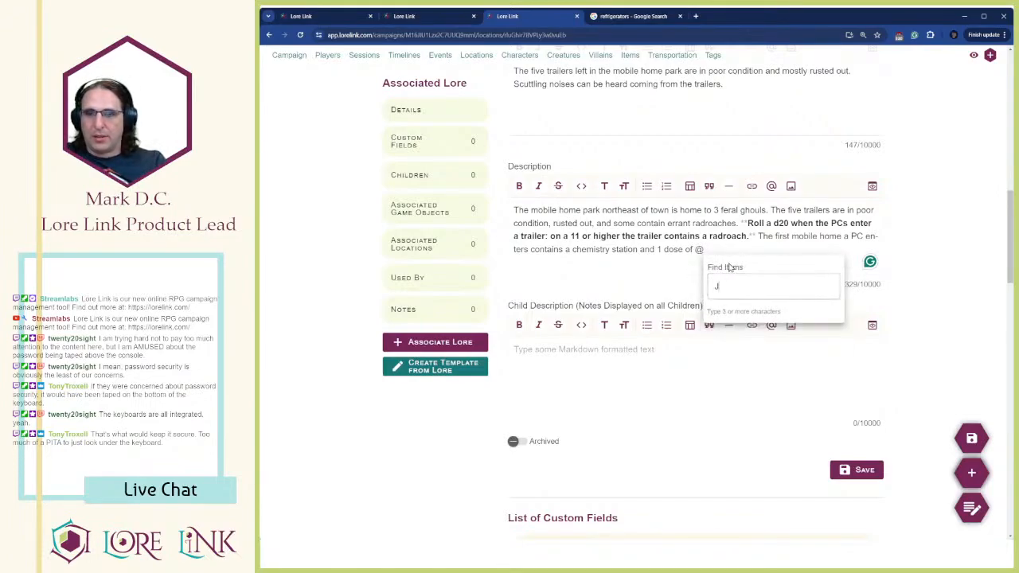
type("Jet")
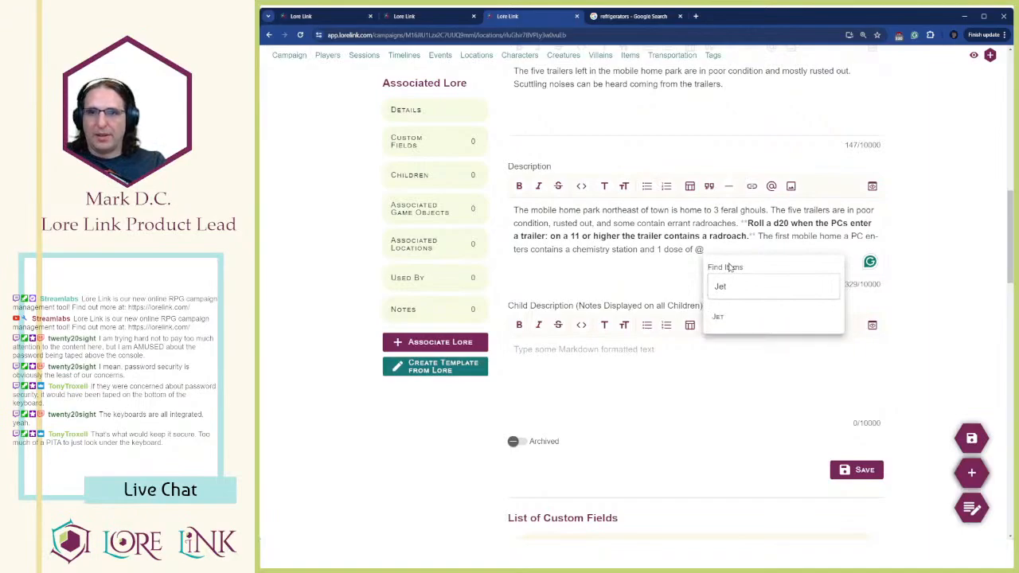
left_click(721, 360)
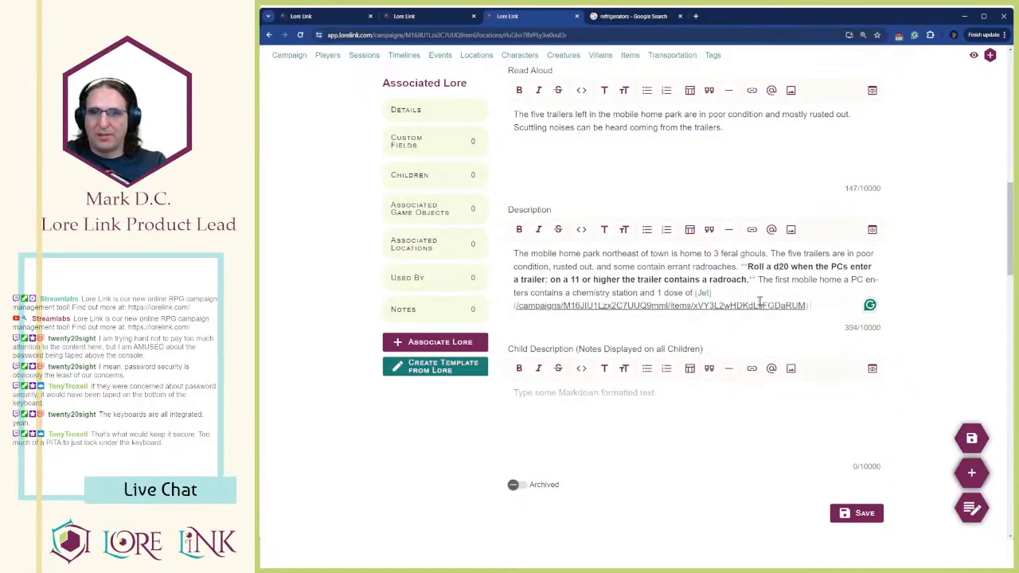
left_click(970, 437)
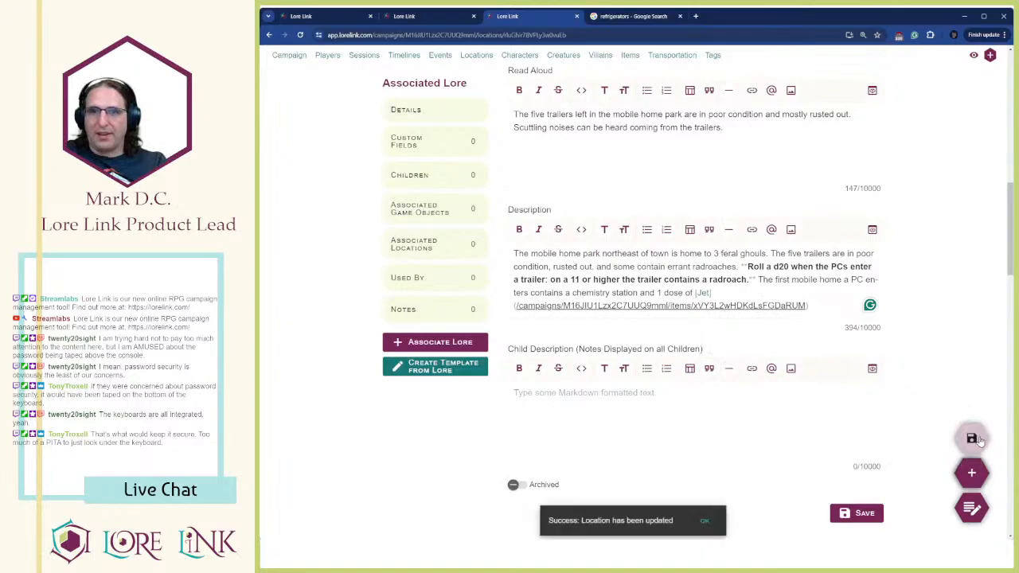
View the location in read-only mode, follow its Jet link to check the item page, and return to Brisbee Mobile Homes
left_click(973, 56)
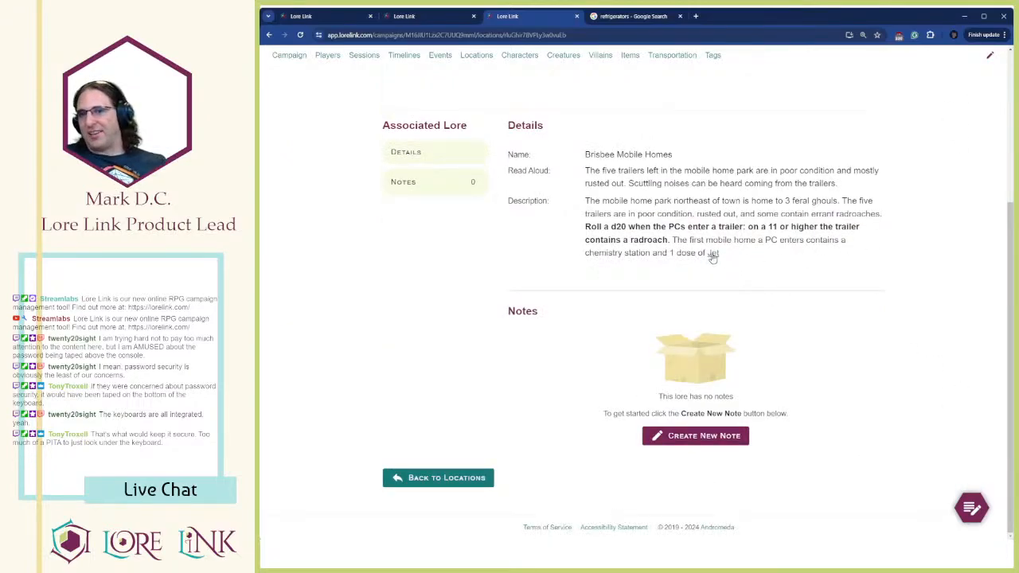
left_click(713, 253)
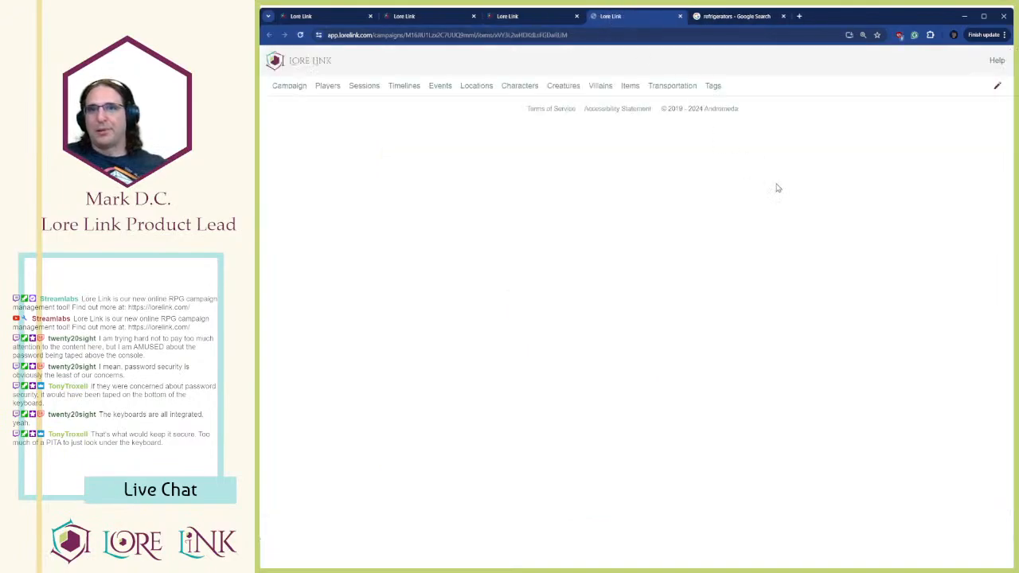
scroll(769, 311, "down", 2)
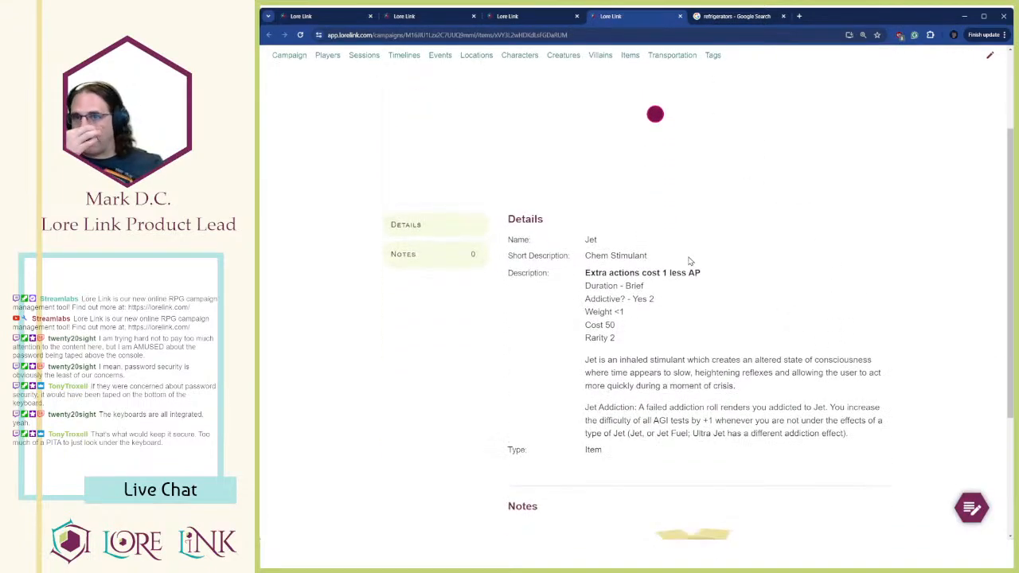
left_click(503, 27)
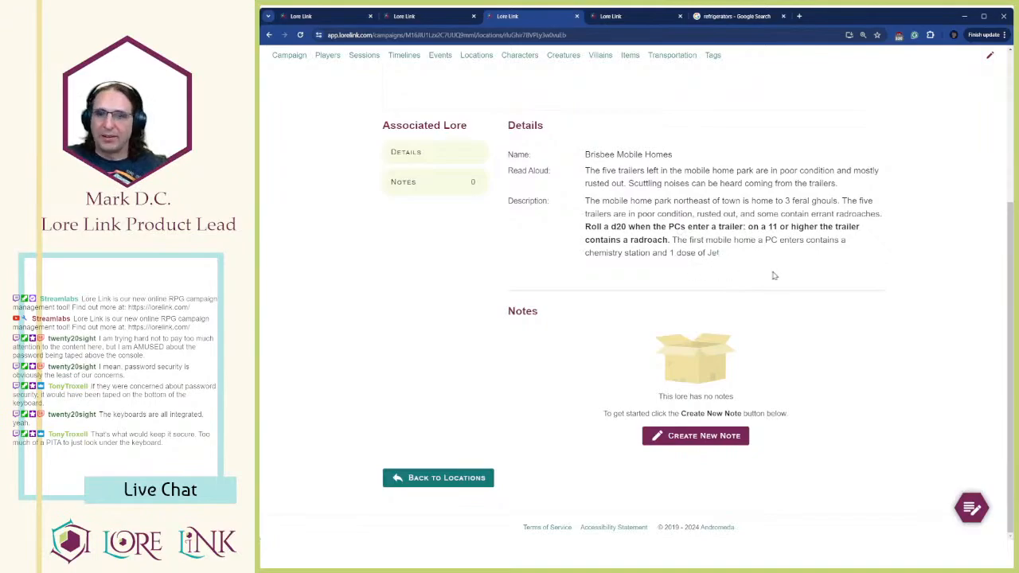
left_click(615, 22)
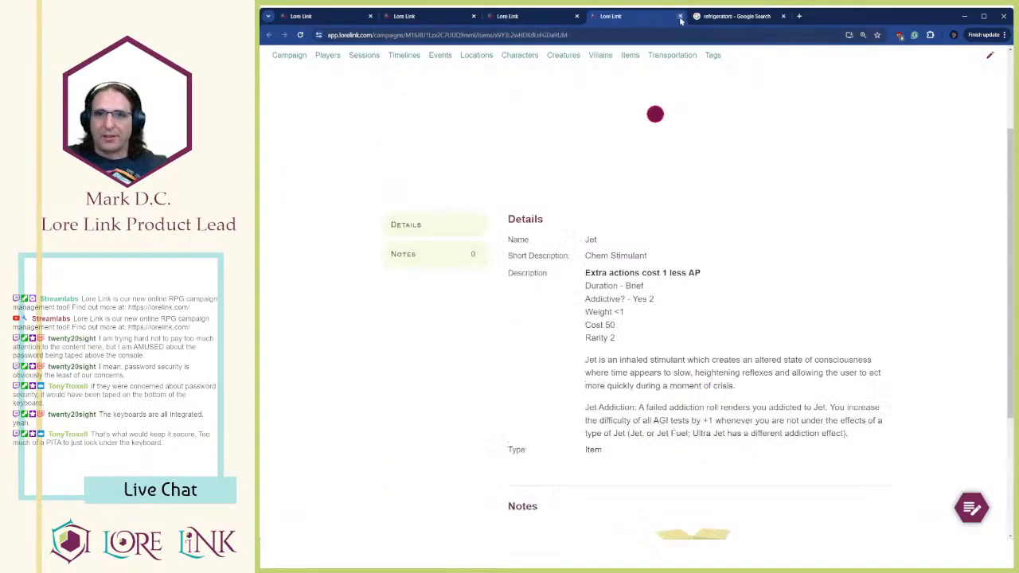
left_click(679, 16)
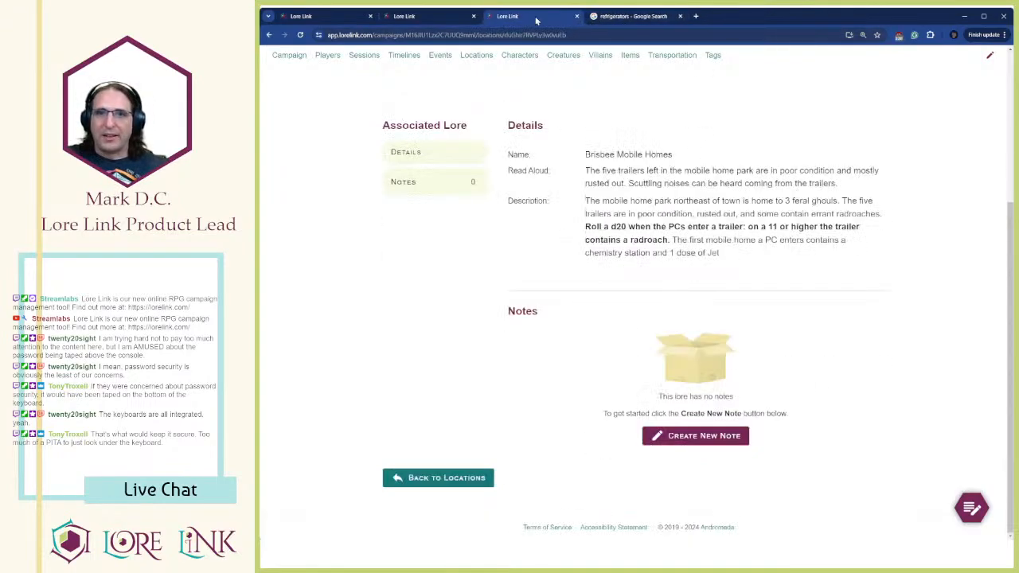
Switch Brisbee Mobile Homes back to edit mode and associate the existing Jet item as a game object
left_click(989, 55)
scroll(687, 289, "down", 8)
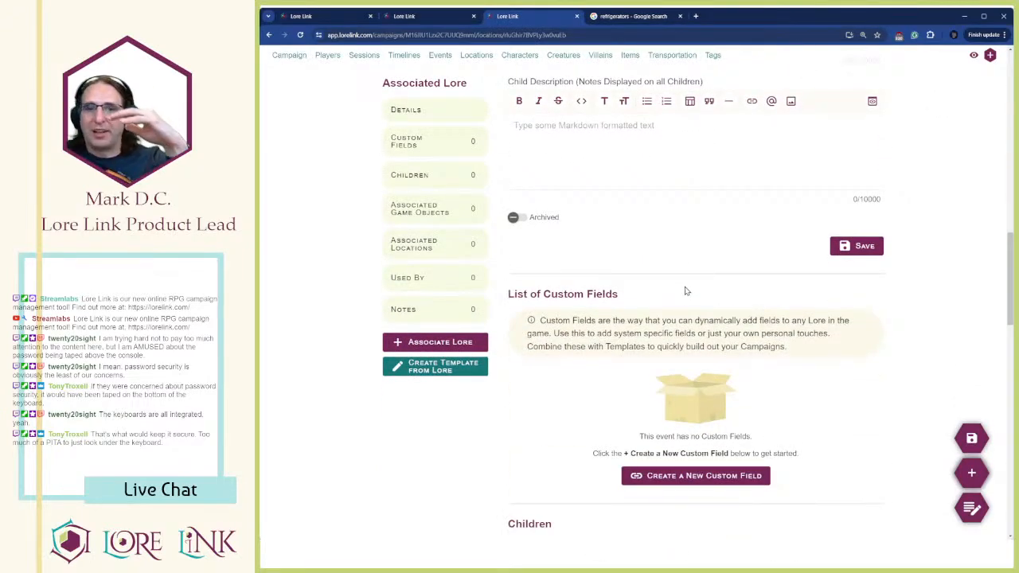
scroll(686, 291, "down", 5)
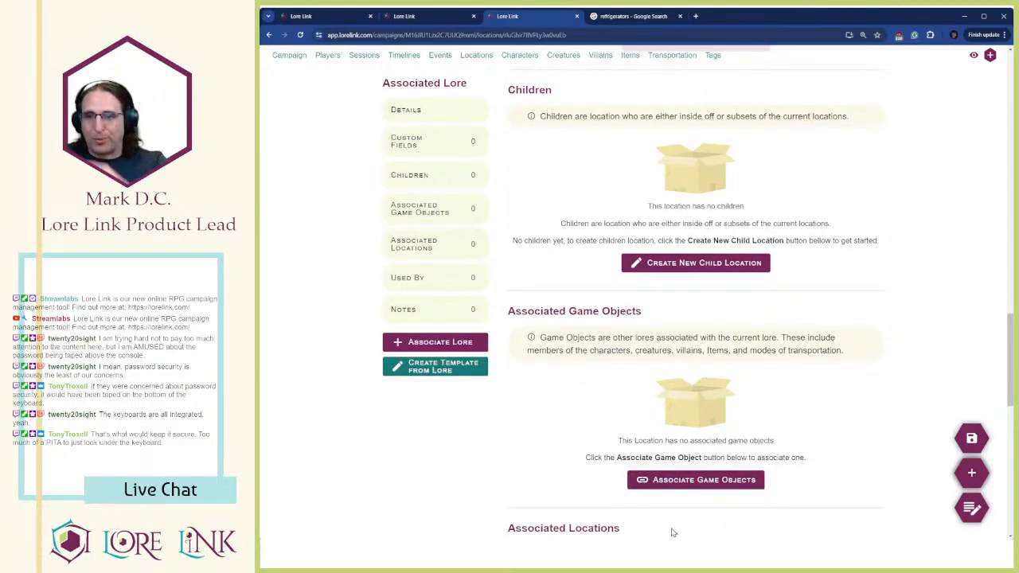
left_click(666, 482)
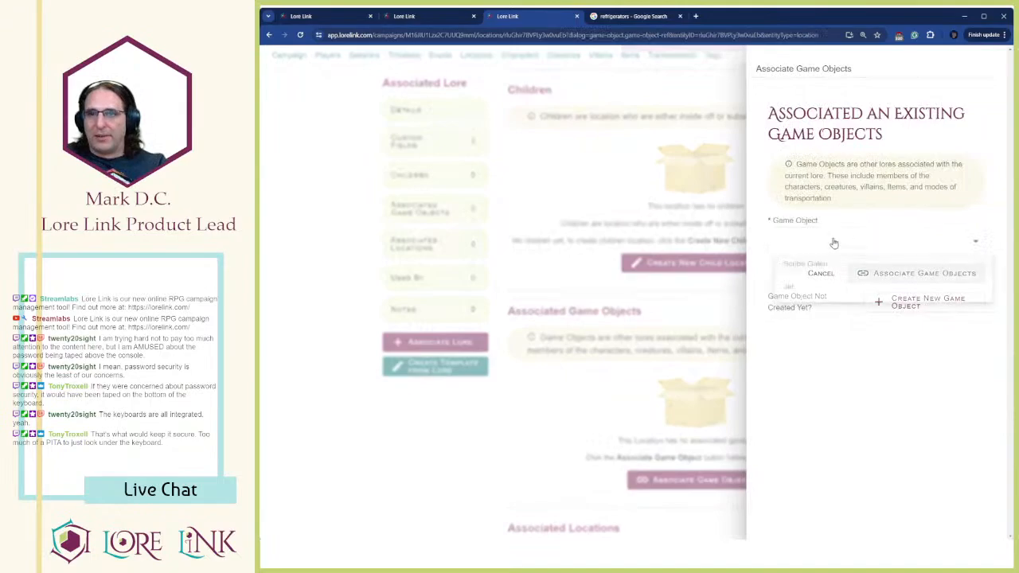
left_click(788, 288)
left_click(927, 273)
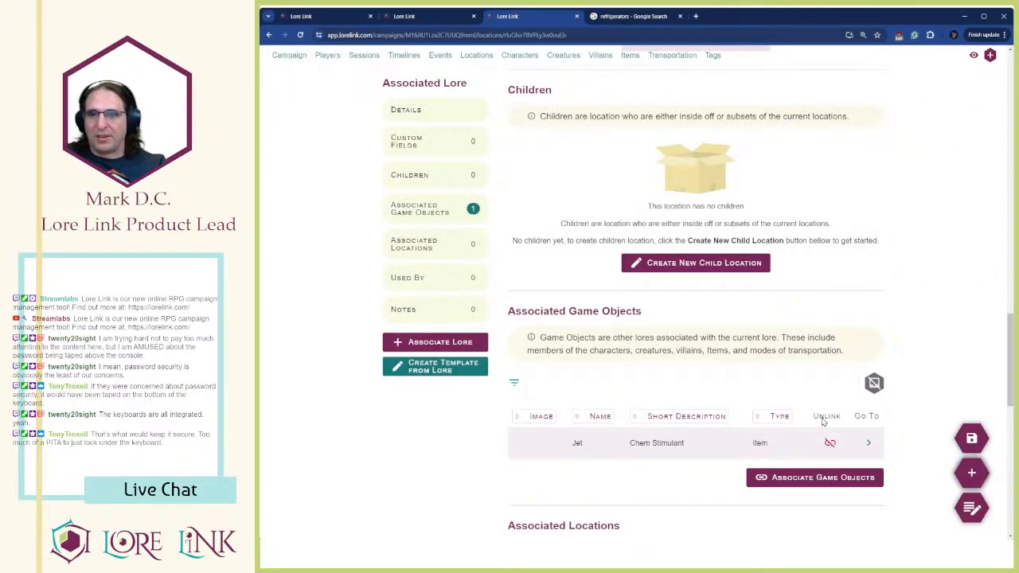
Check the Jet entry under the associated game objects by opening its item page, and return to the location
scroll(823, 422, "down", 2)
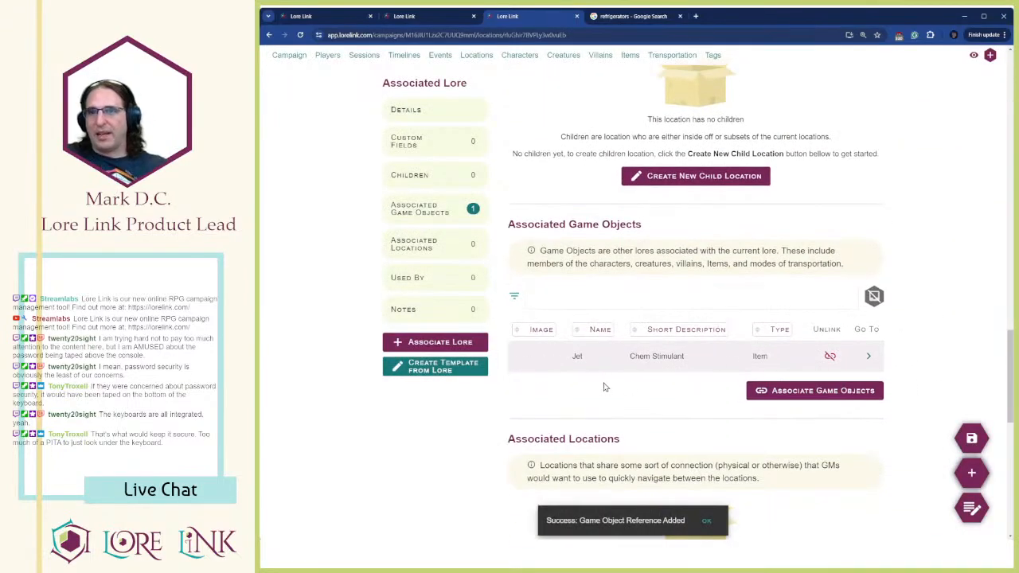
left_click_drag(570, 362, 700, 361)
left_click(860, 347)
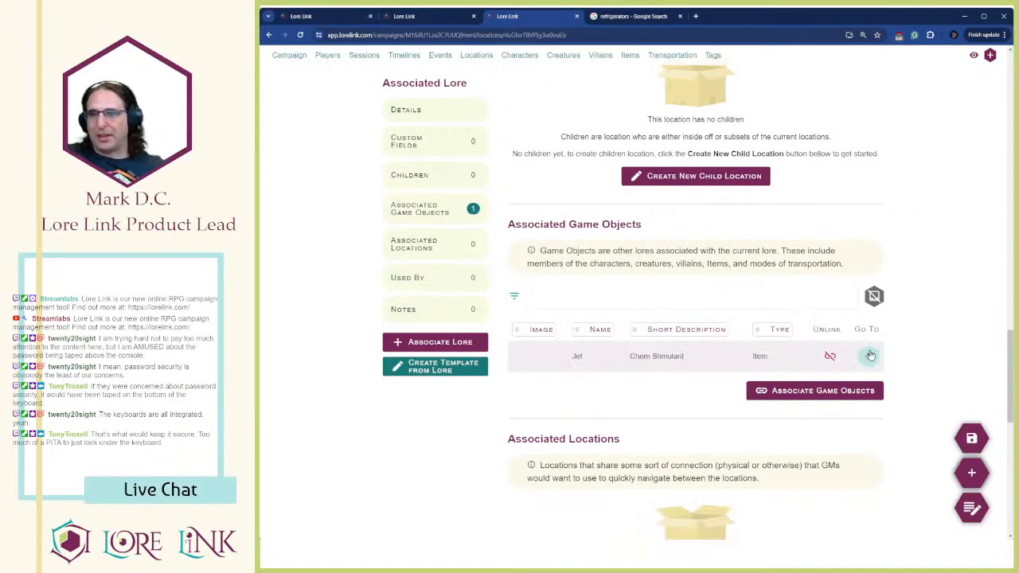
left_click(869, 355)
scroll(294, 182, "down", 2)
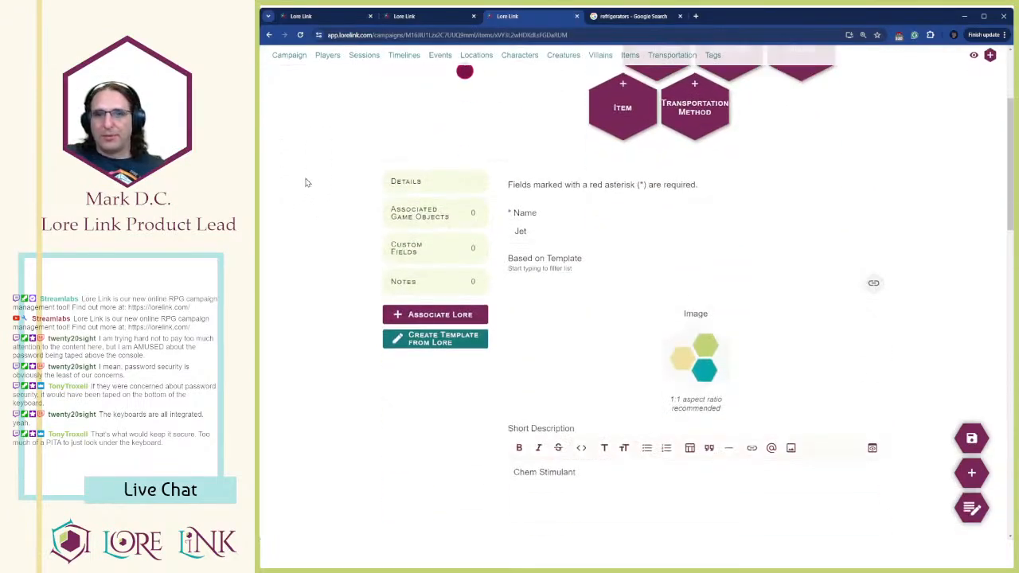
key("alt+Left")
scroll(405, 211, "down", 5)
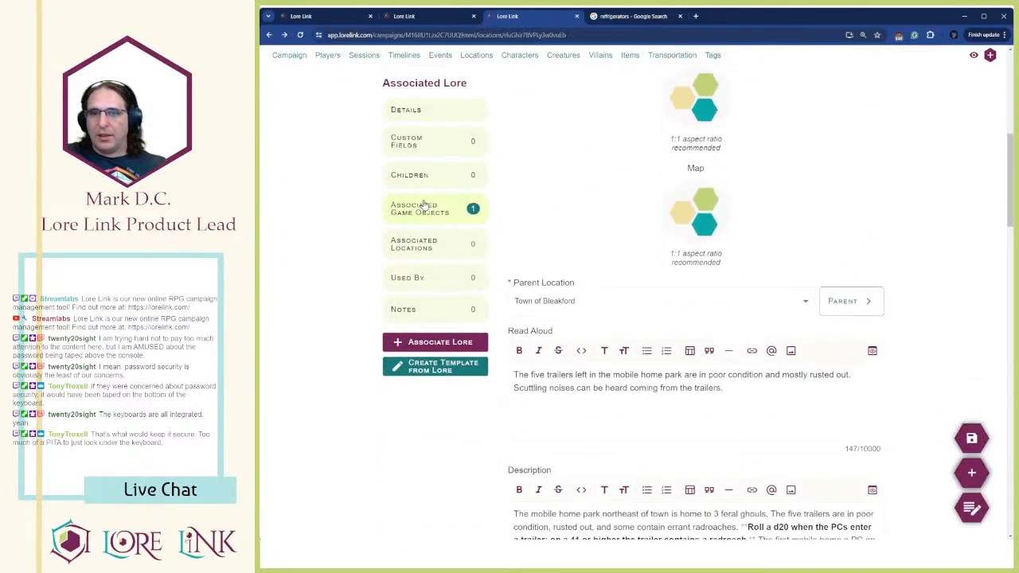
scroll(424, 205, "down", 4)
scroll(879, 235, "up", 3)
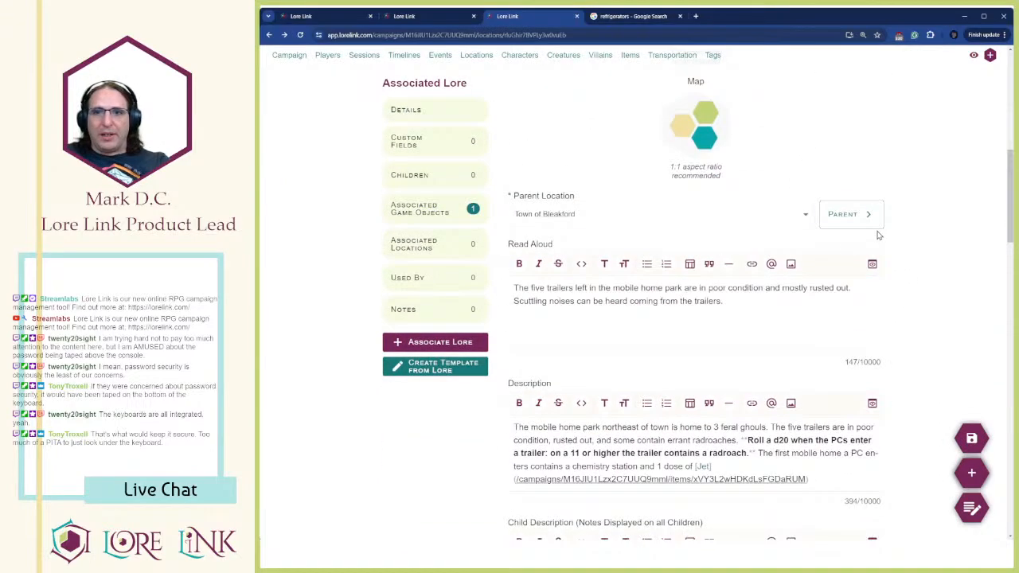
scroll(879, 234, "up", 3)
Open the Jet item from the campaign's item list and review its description
left_click(629, 55)
scroll(510, 224, "down", 2)
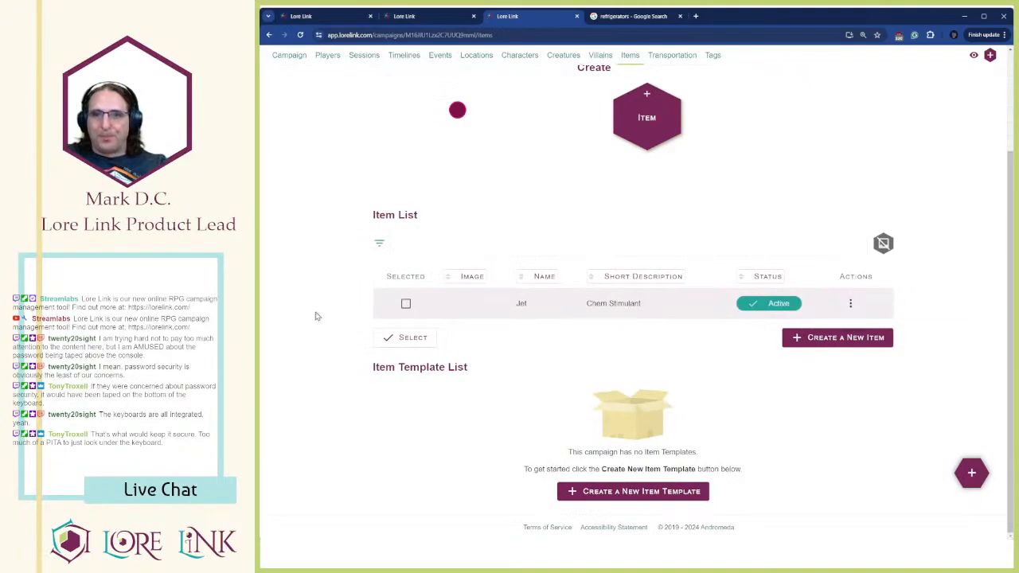
left_click(850, 303)
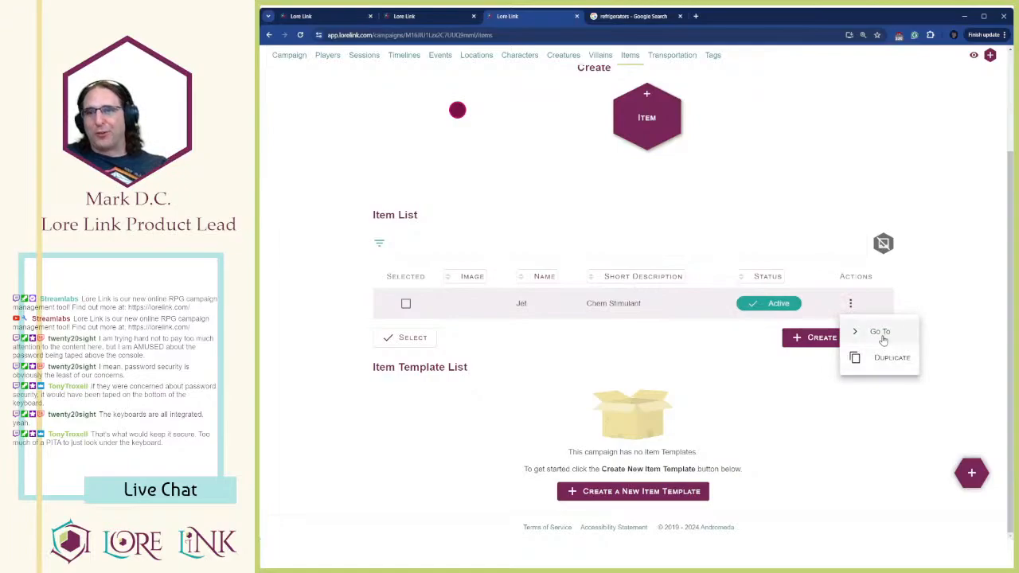
left_click(875, 331)
scroll(609, 196, "down", 3)
scroll(608, 196, "down", 6)
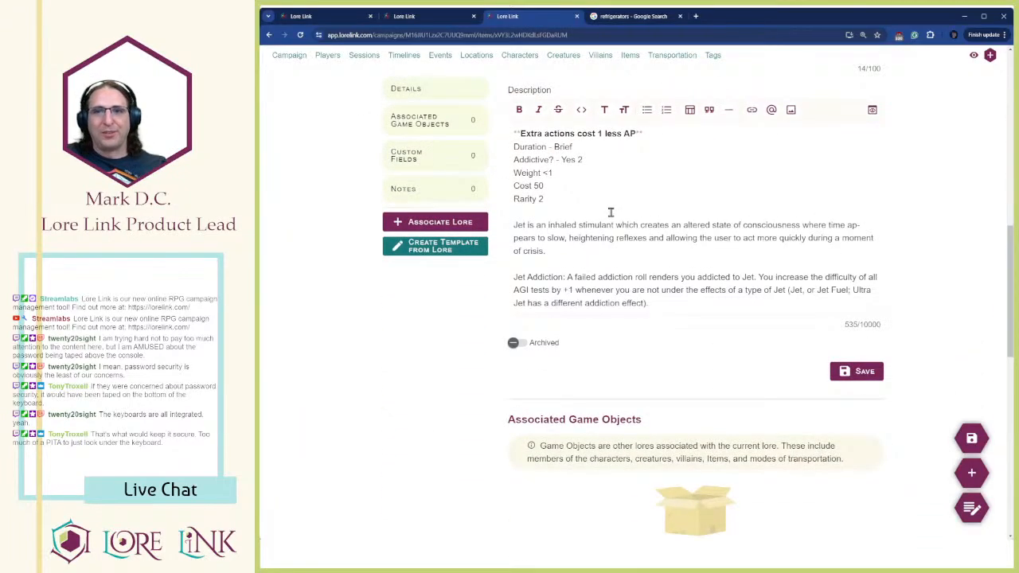
scroll(581, 198, "up", 2)
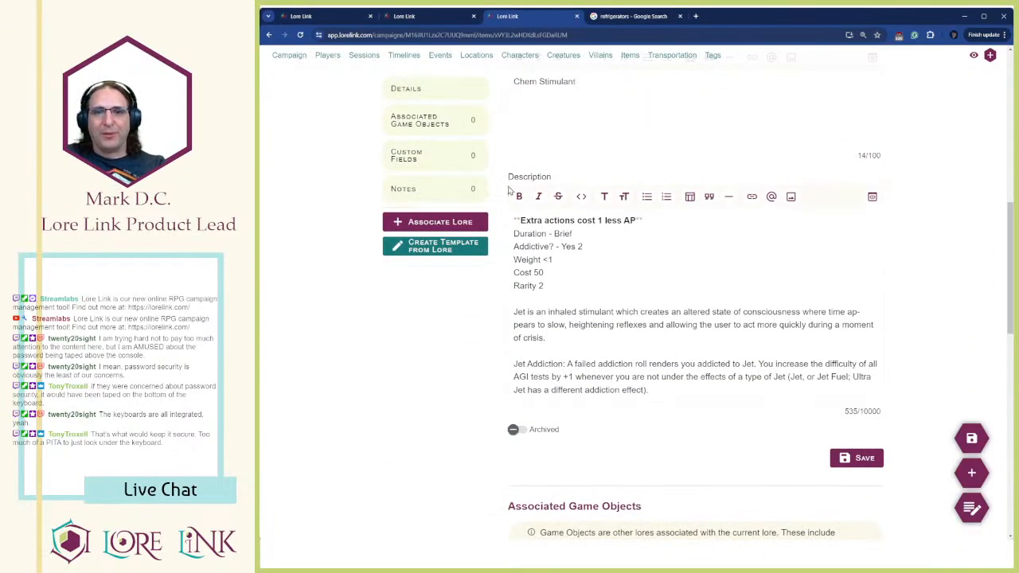
Create a Short custom field on the Jet item named "Effects" with the description "Chem Effect", and update the form with it
left_click(402, 160)
scroll(644, 338, "down", 2)
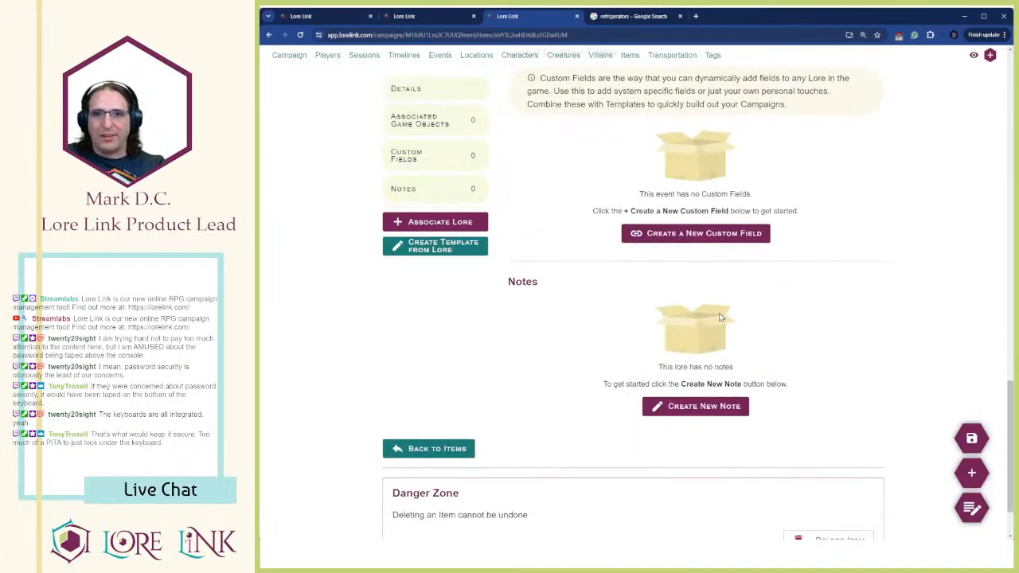
left_click(692, 235)
left_click(802, 159)
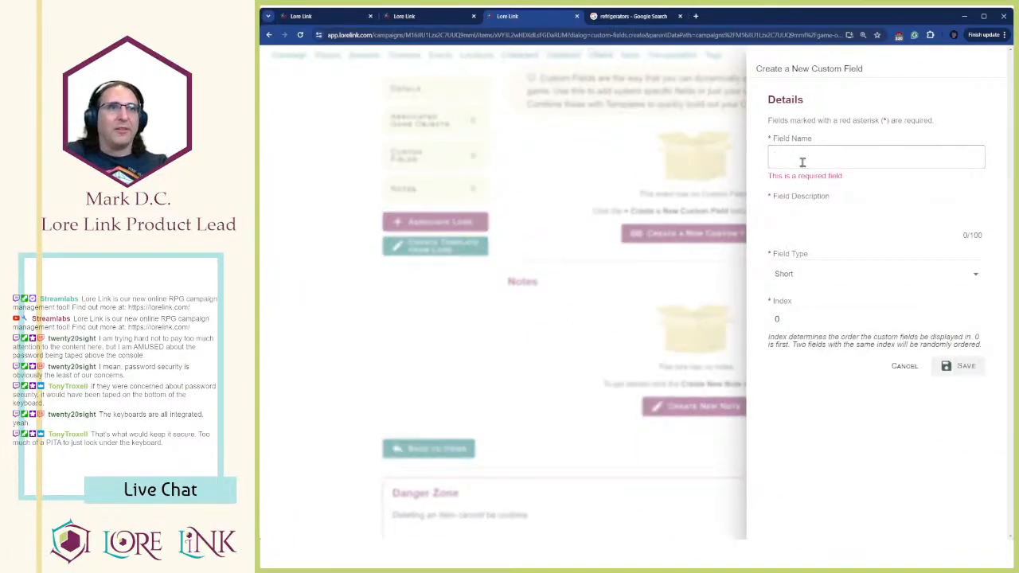
type("Effects")
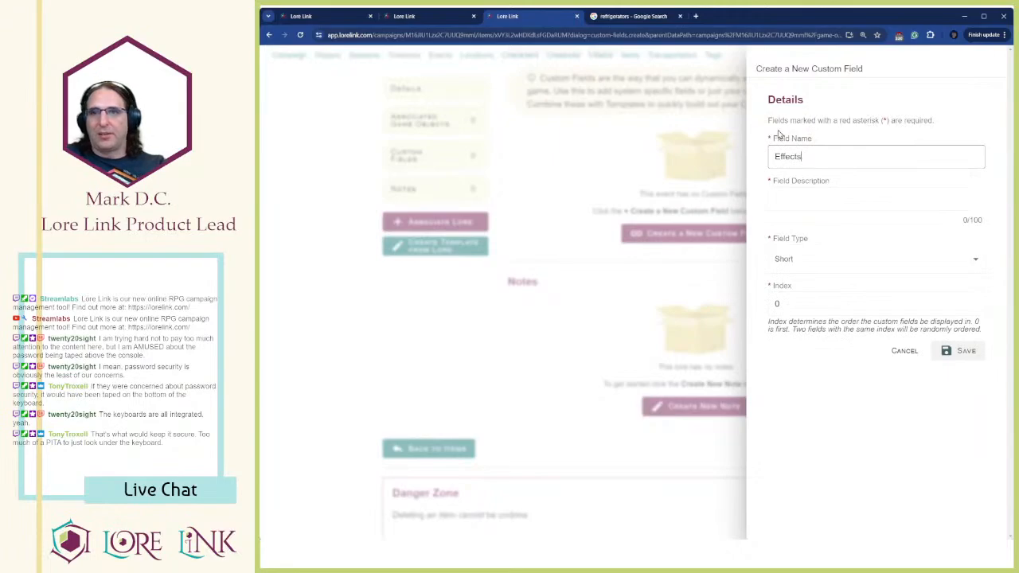
left_click(795, 200)
type("Chem Effect")
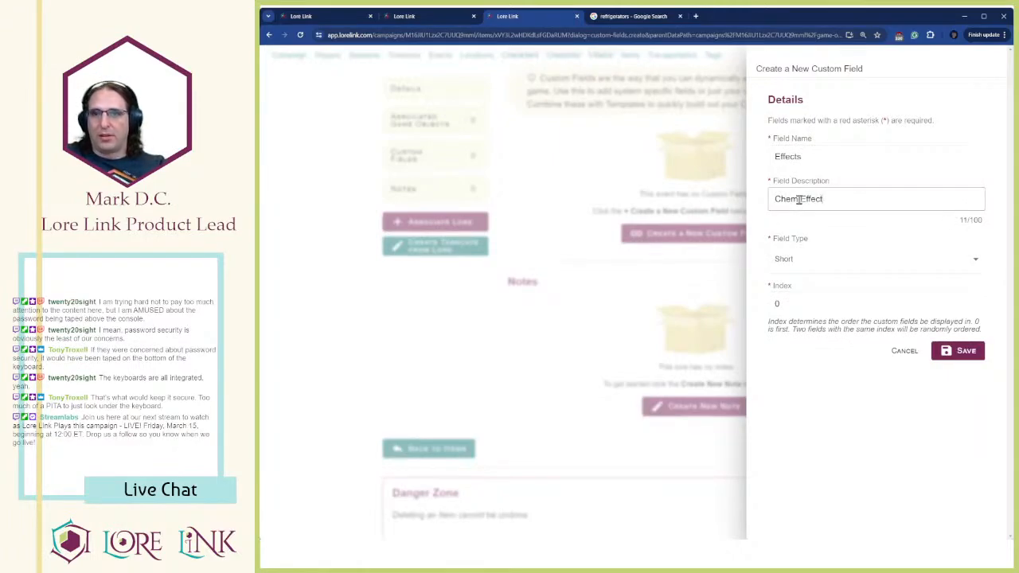
left_click(959, 354)
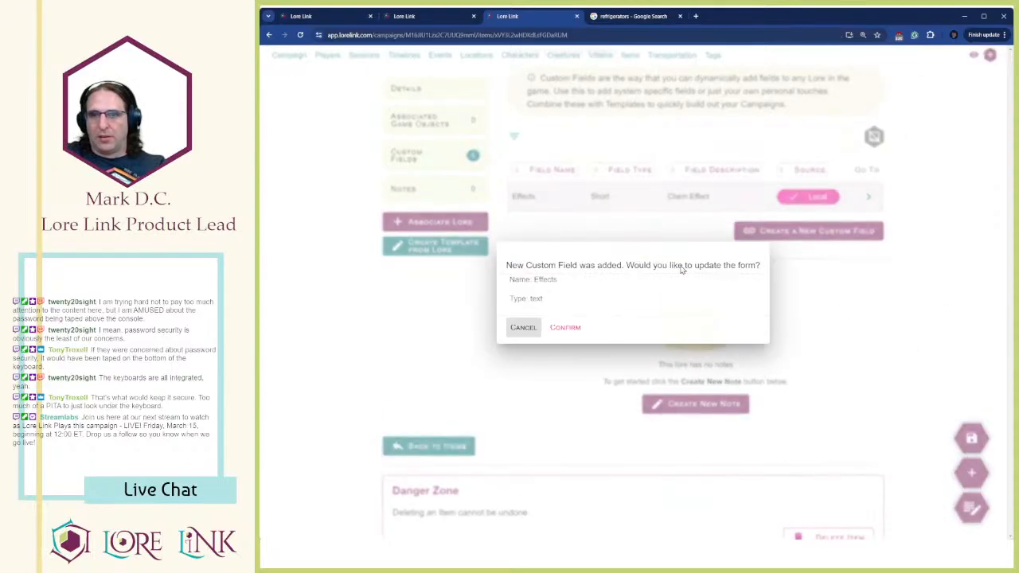
left_click(565, 327)
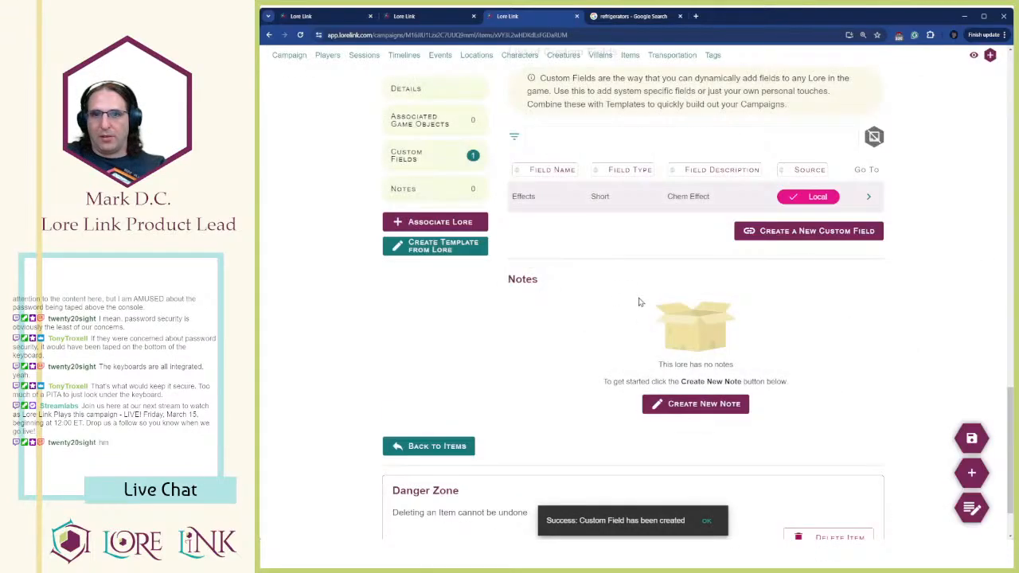
Start another Short custom field named "Duration" and begin its field description with "Leng"
left_click(811, 229)
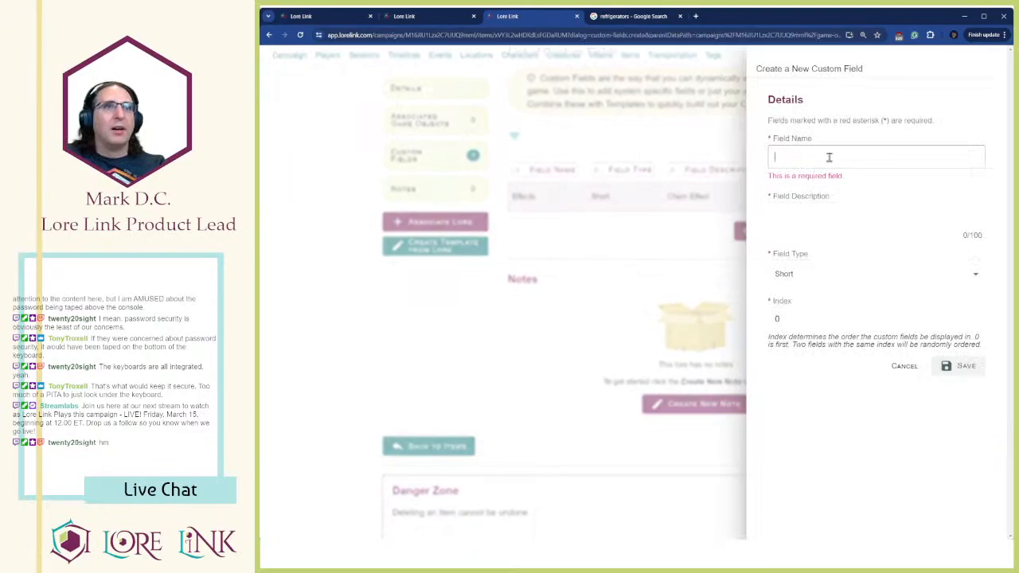
type("Durantio")
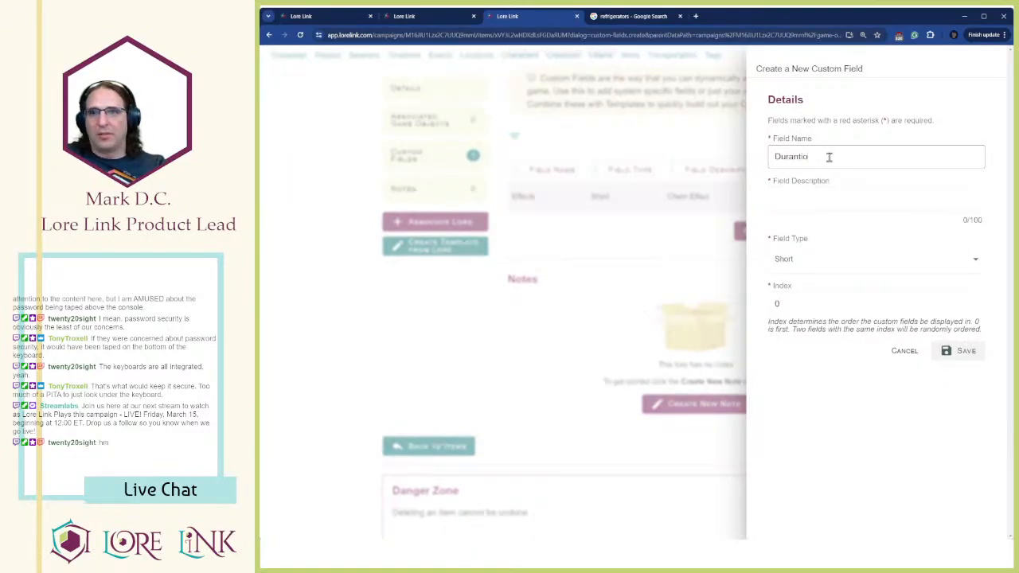
key("BackSpace")
key("BackSpace")
key("BackSpace")
key("BackSpace")
key("BackSpace")
key("BackSpace")
key("BackSpace")
key("BackSpace")
type("Duration")
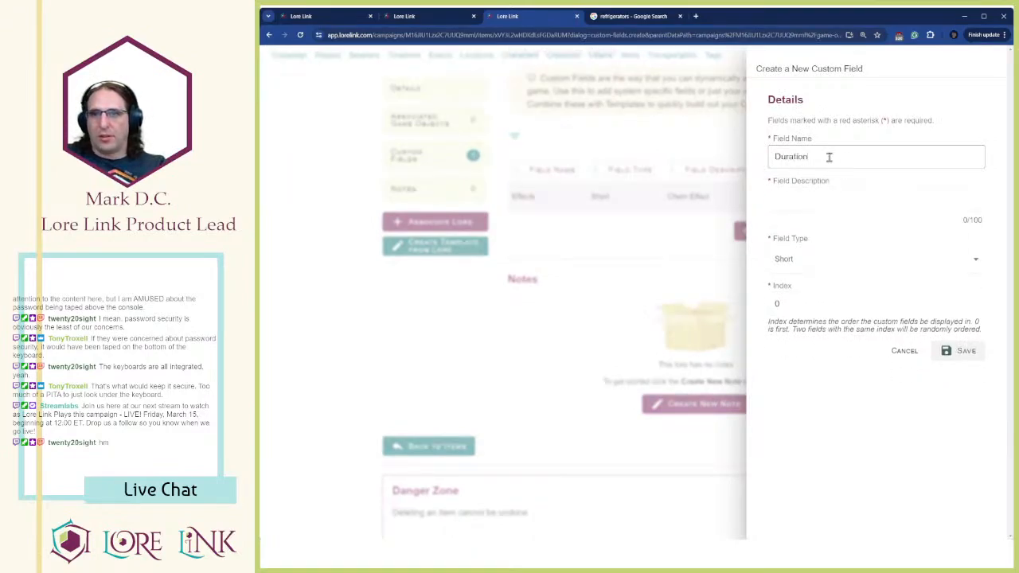
left_click(832, 191)
type("Leng")
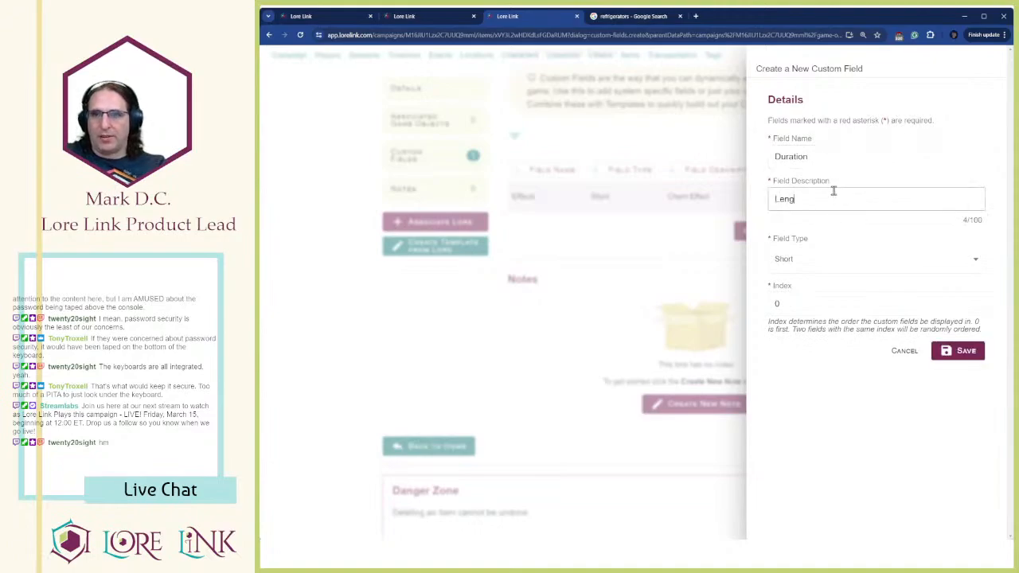
Complete the Duration custom field's description as "Length of Effect", save the field and update the form with it
type("th ")
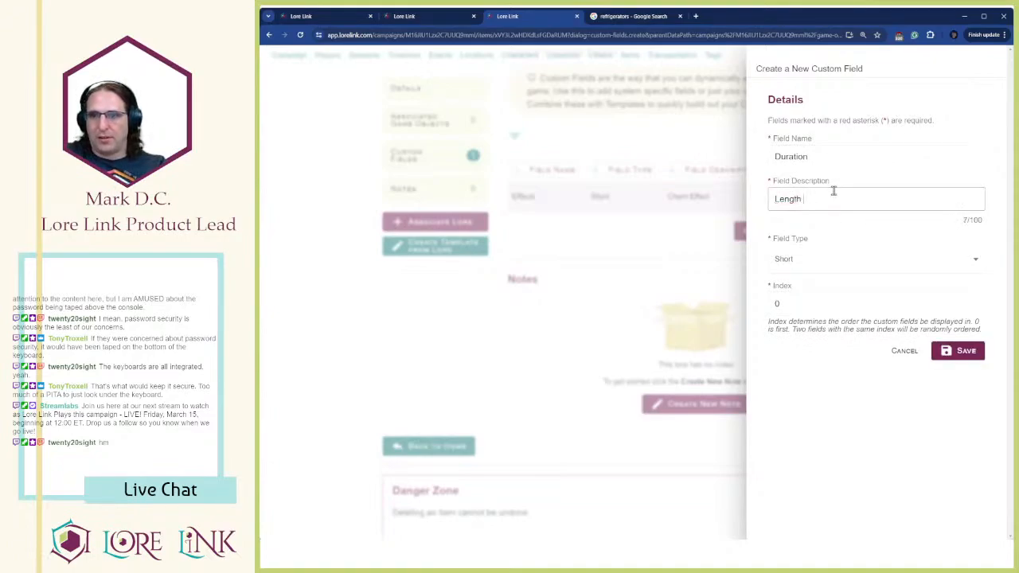
type("of Effect")
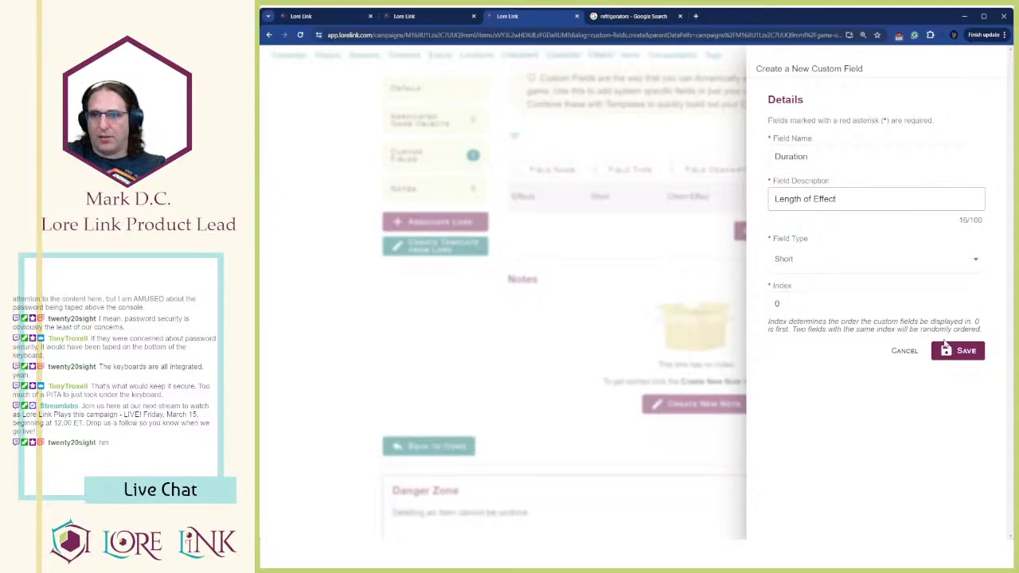
left_click(947, 348)
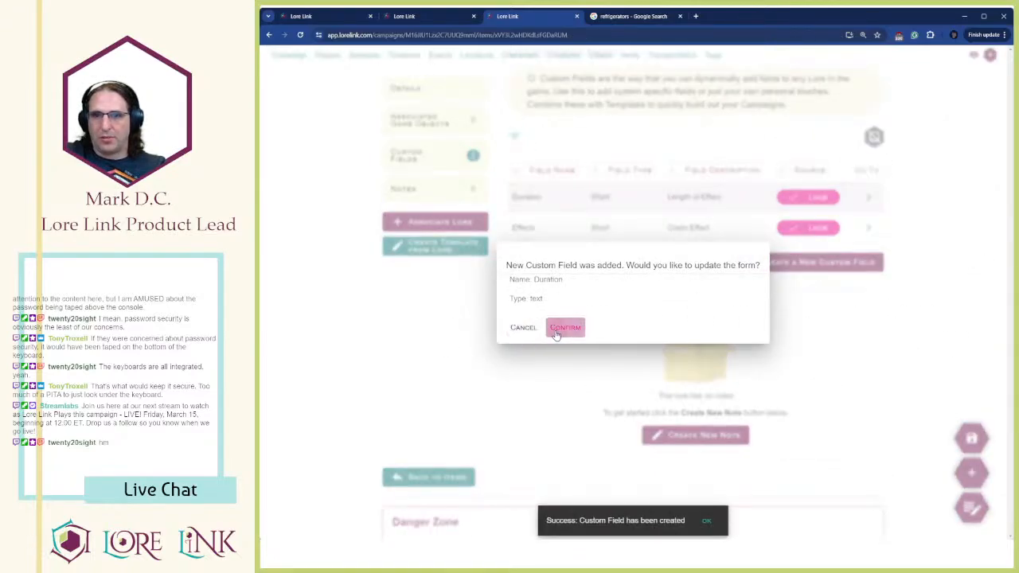
left_click(557, 335)
Start another custom field on the item and name it "Addictive"
left_click(860, 267)
left_click(812, 148)
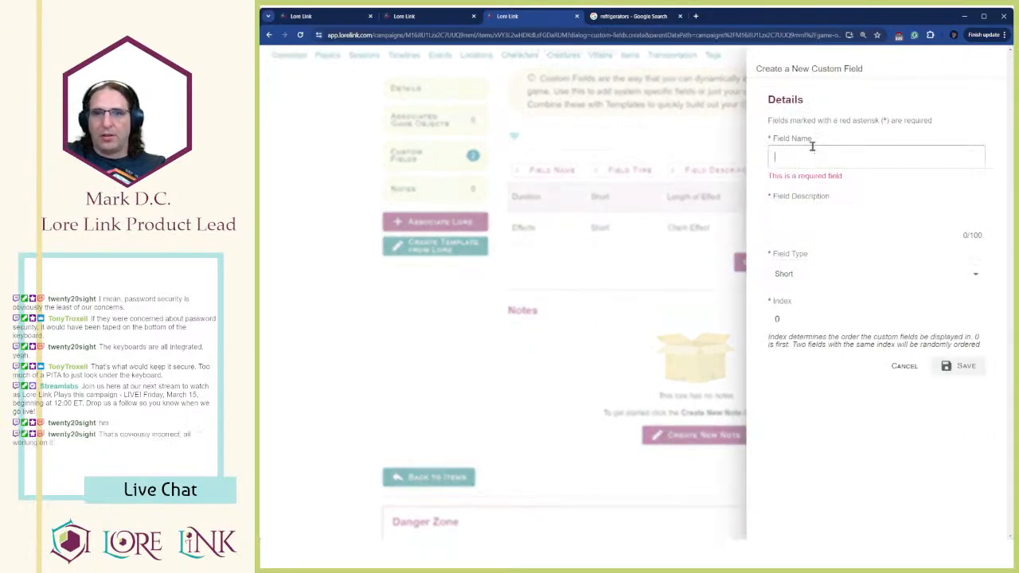
type("A")
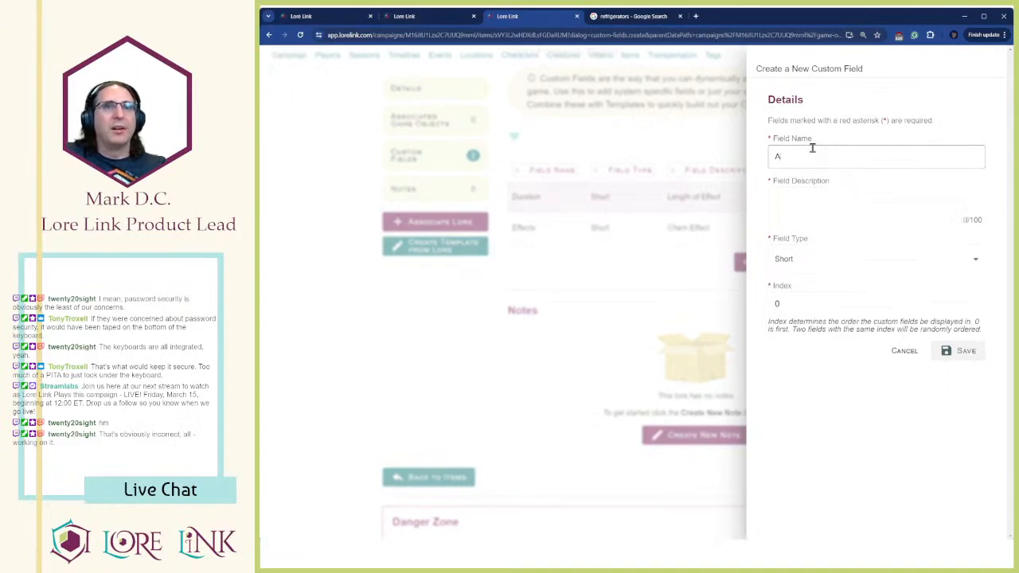
type("ddictive")
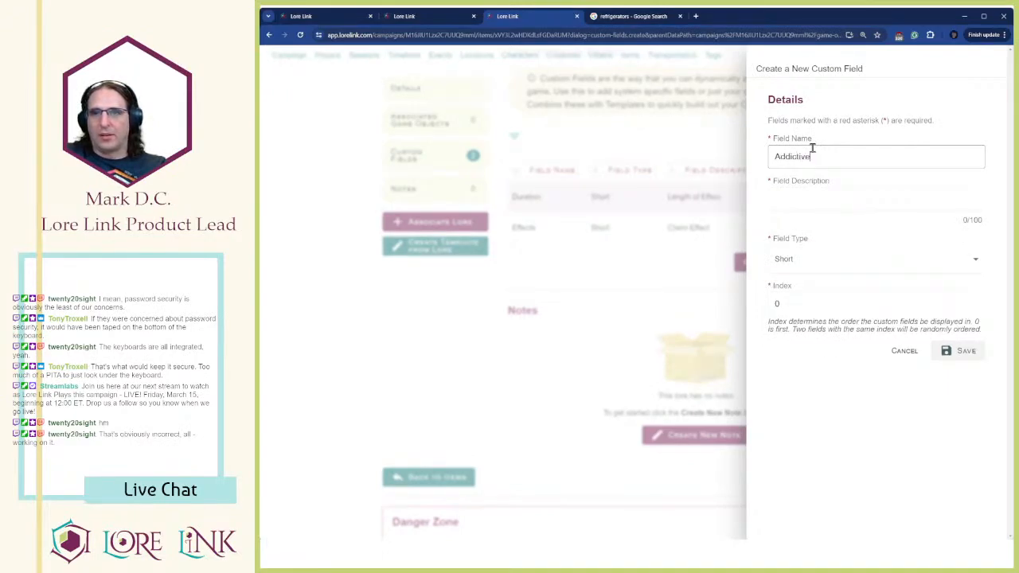
left_click(830, 205)
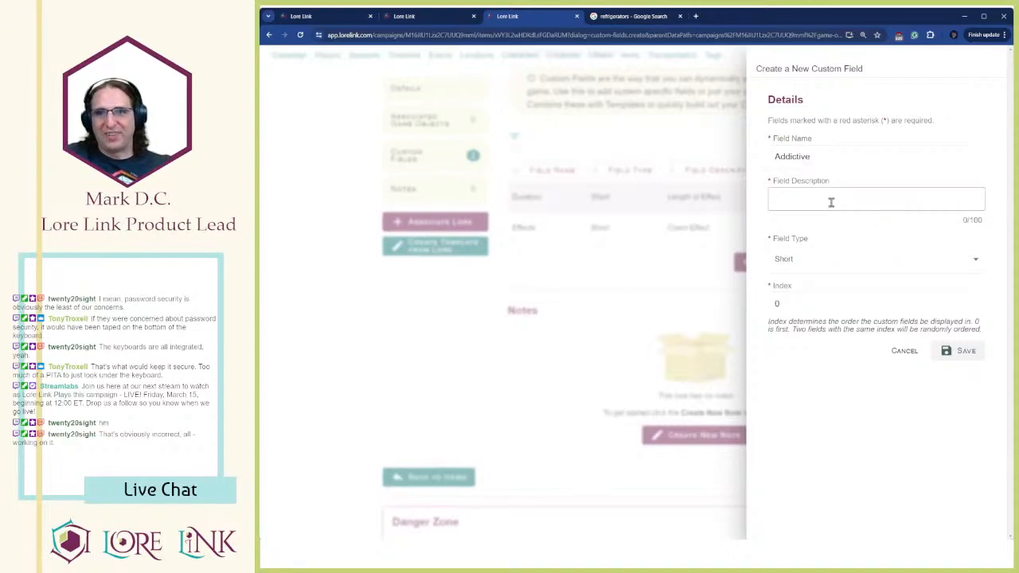
type("K")
key("BackSpace")
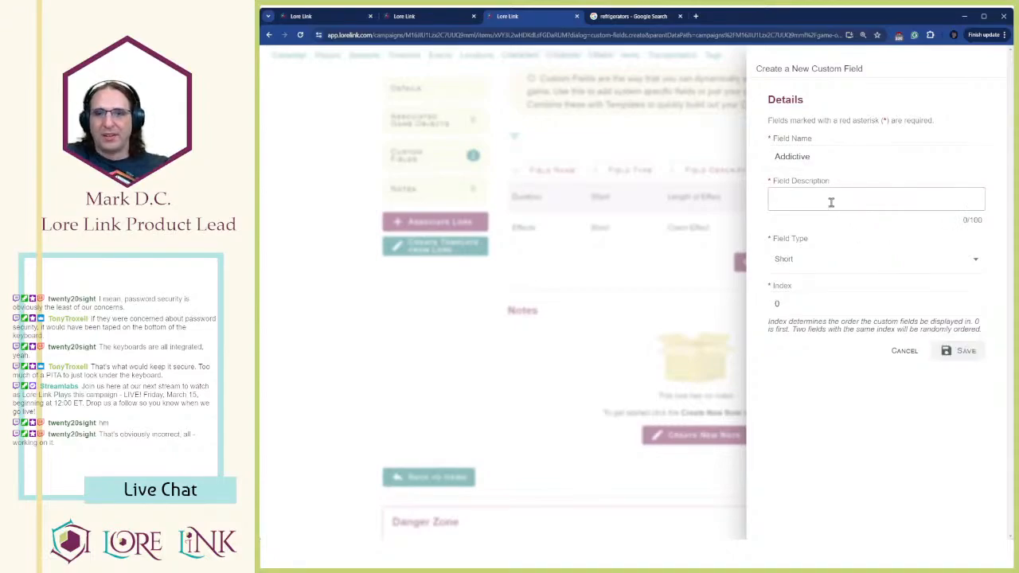
type("Is the Chemical")
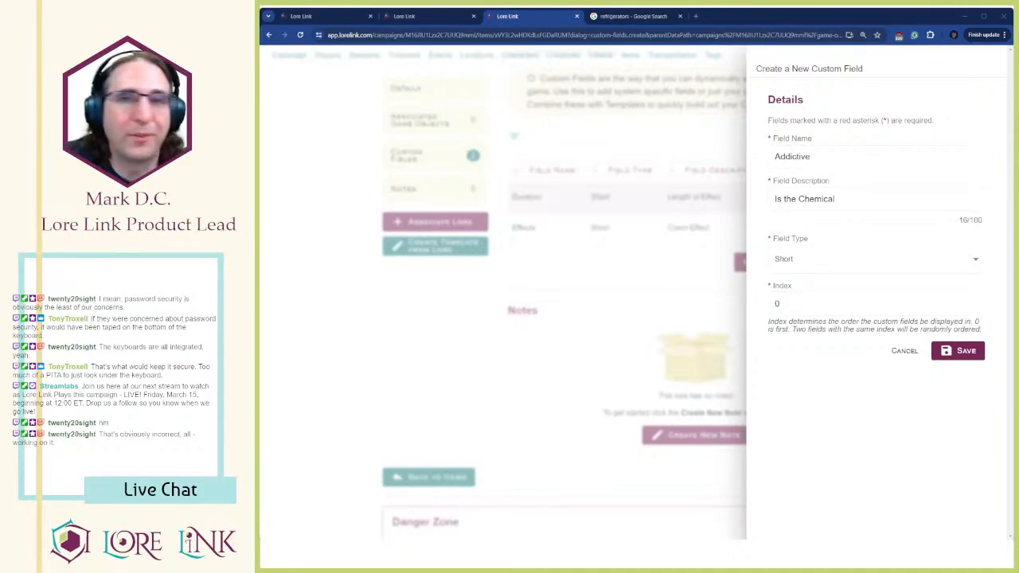
left_click_drag(836, 199, 744, 178)
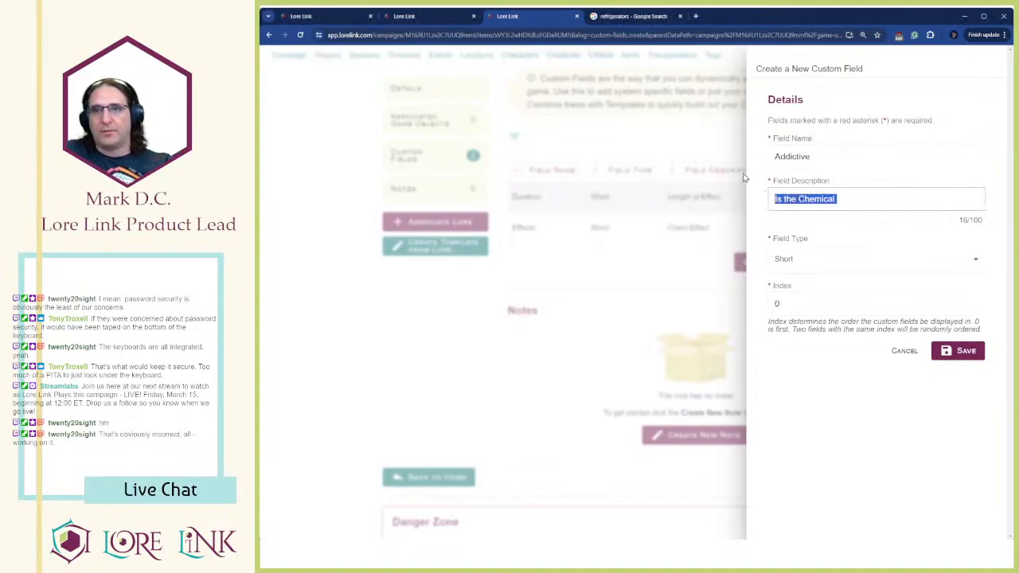
key("BackSpace")
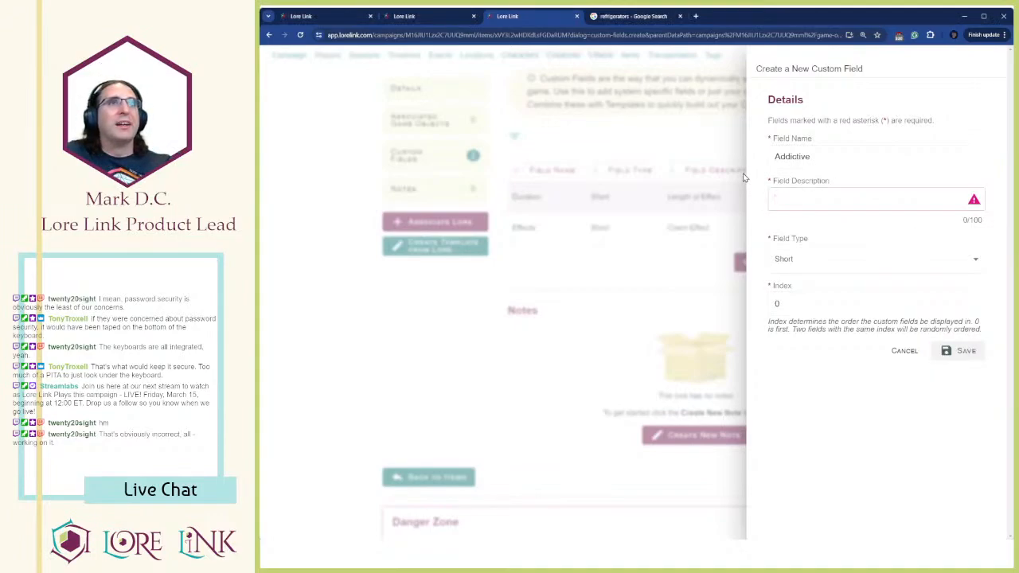
Describe the Addictive field as "No. of Effects Needed", set its type to Number, and save it to the updated form
type("NM")
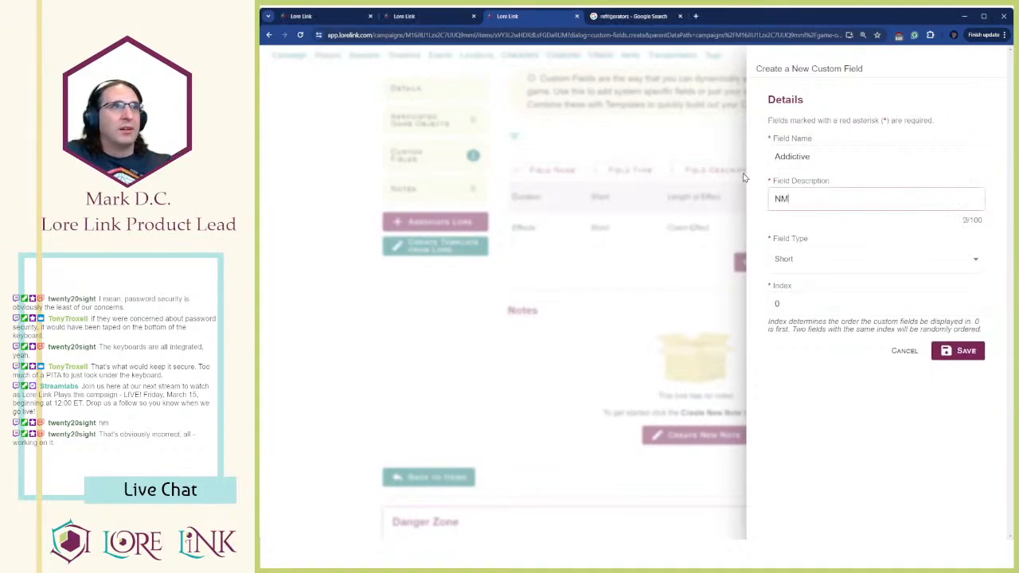
key("BackSpace")
type("o. of ")
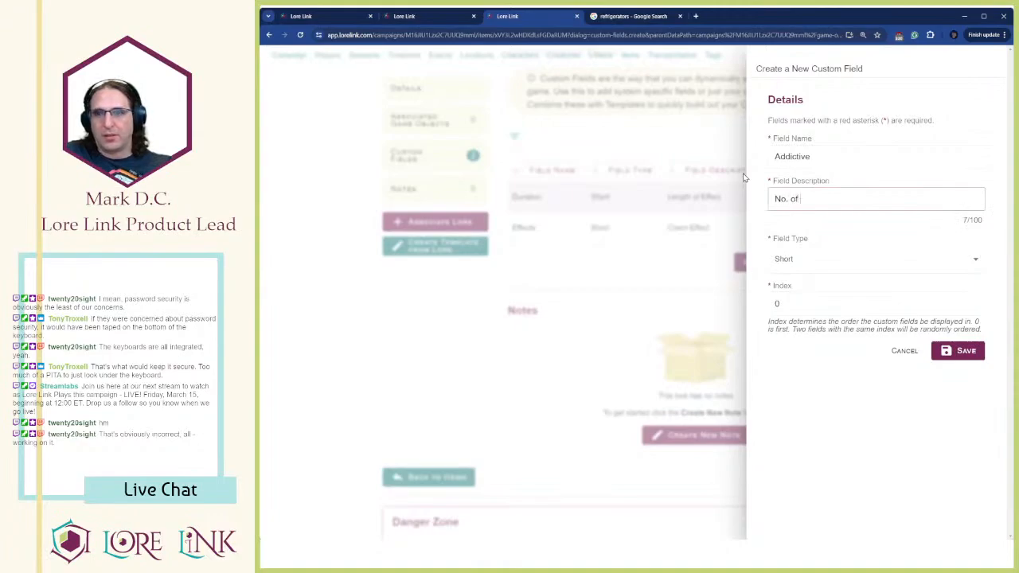
type("Effects Ne")
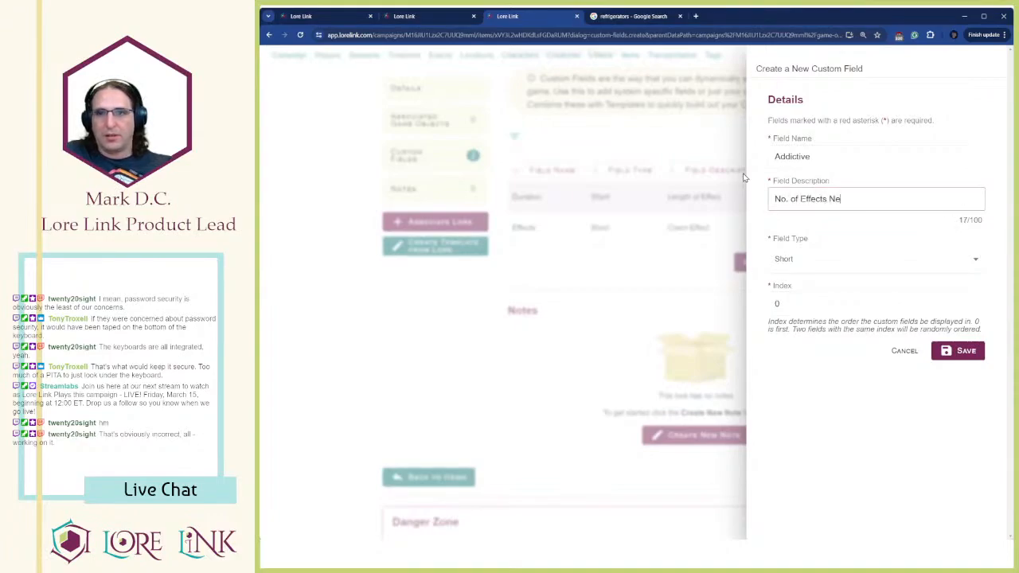
type("eded")
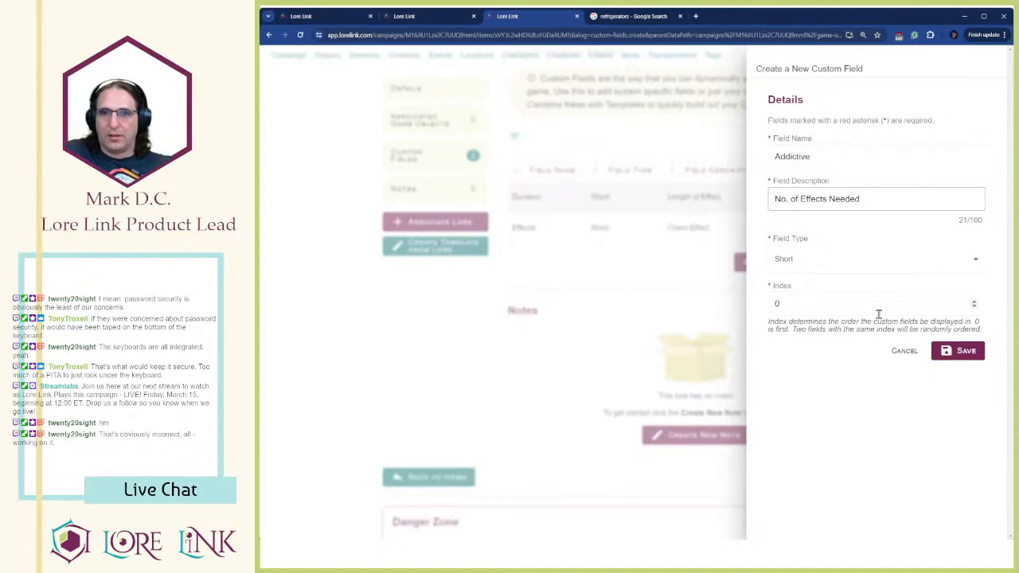
left_click(837, 264)
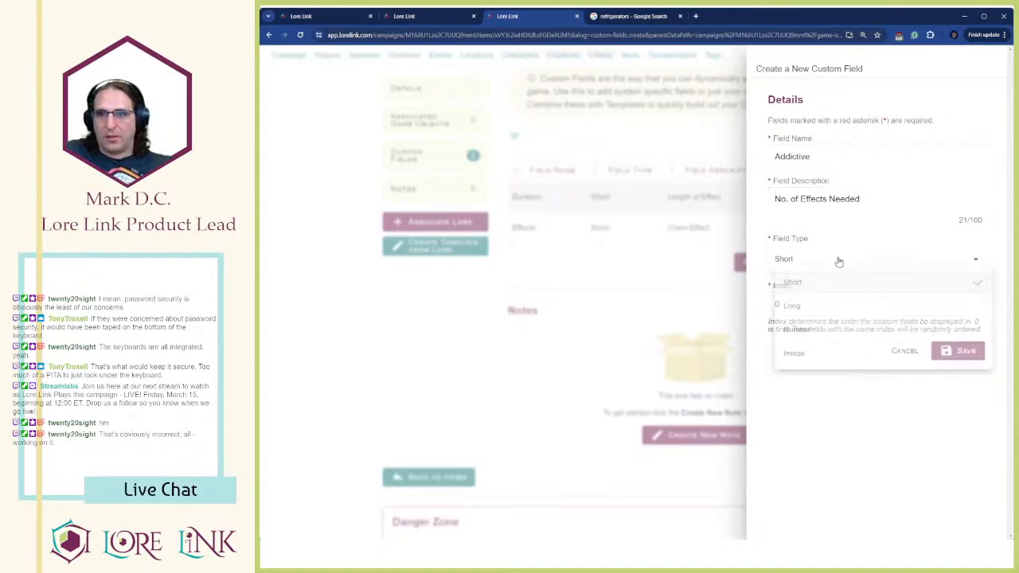
left_click(821, 331)
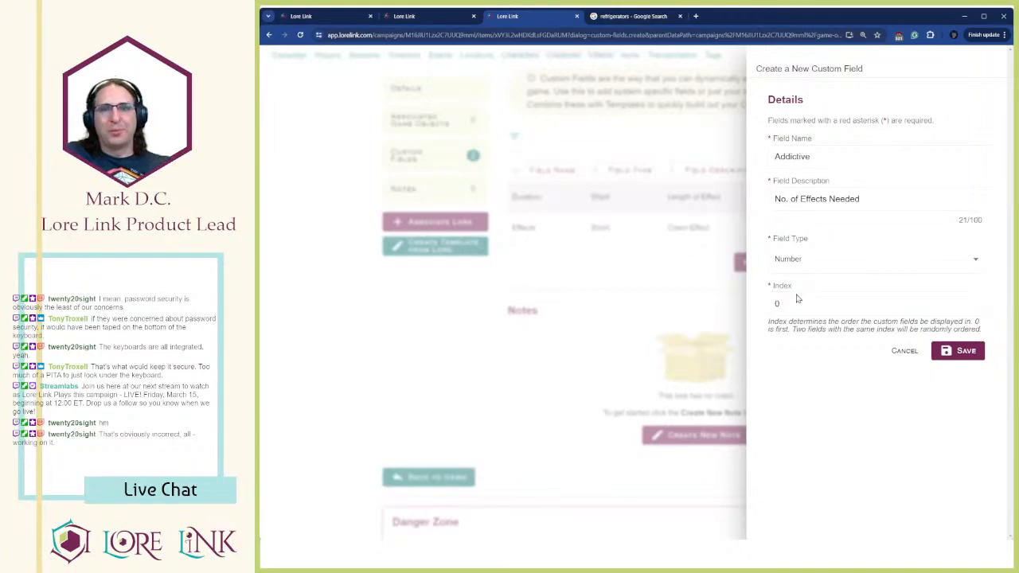
left_click(960, 350)
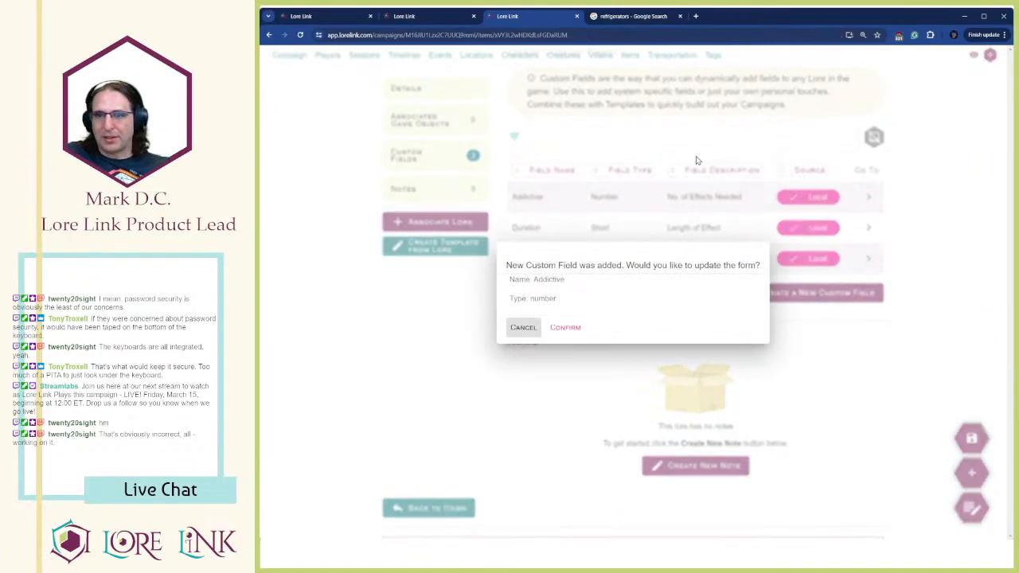
left_click(585, 333)
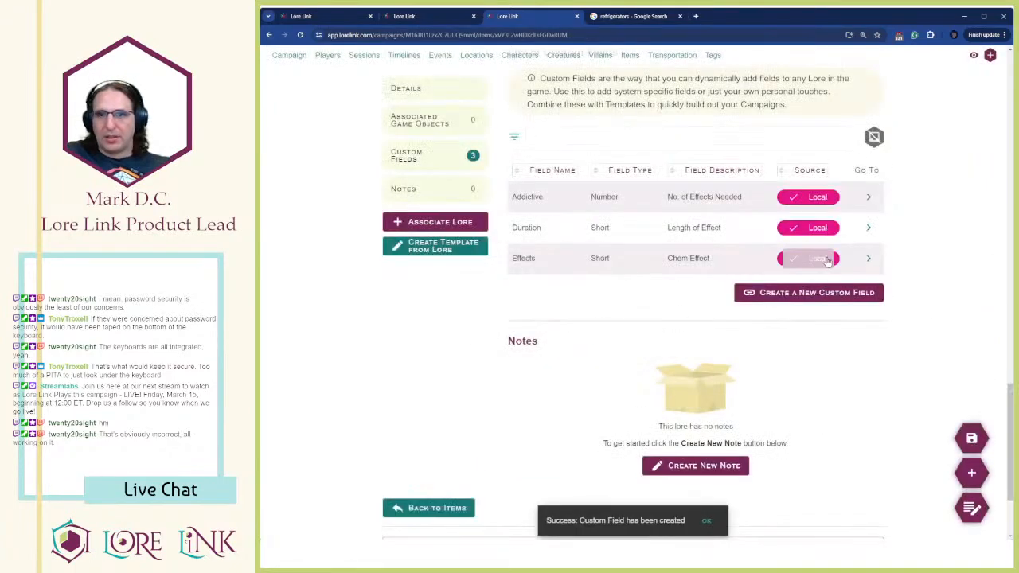
Start a new custom field named "Weight" with the description "Weight" and the field type Number
left_click(781, 296)
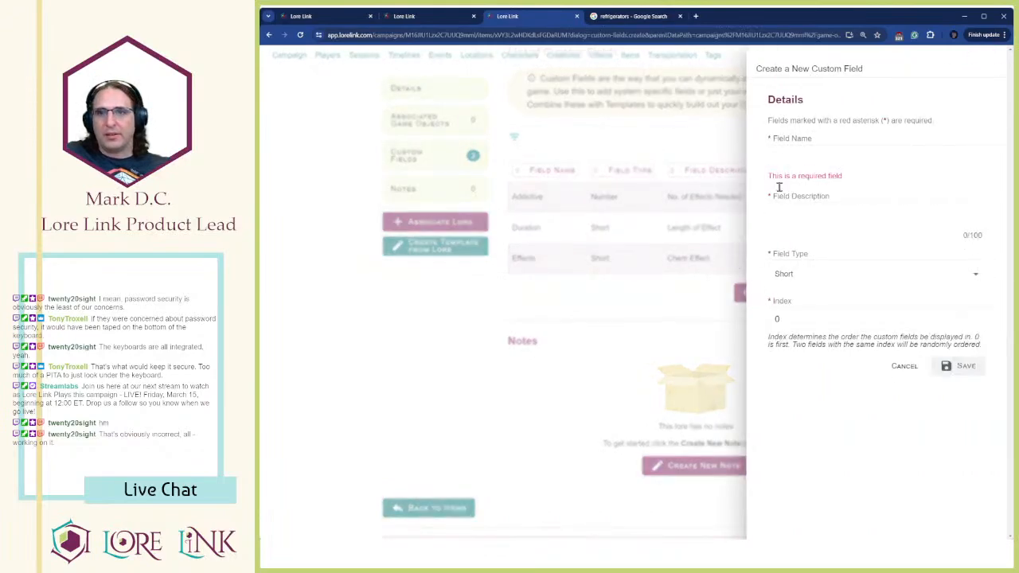
left_click(770, 158)
type("Weight")
key("Tab")
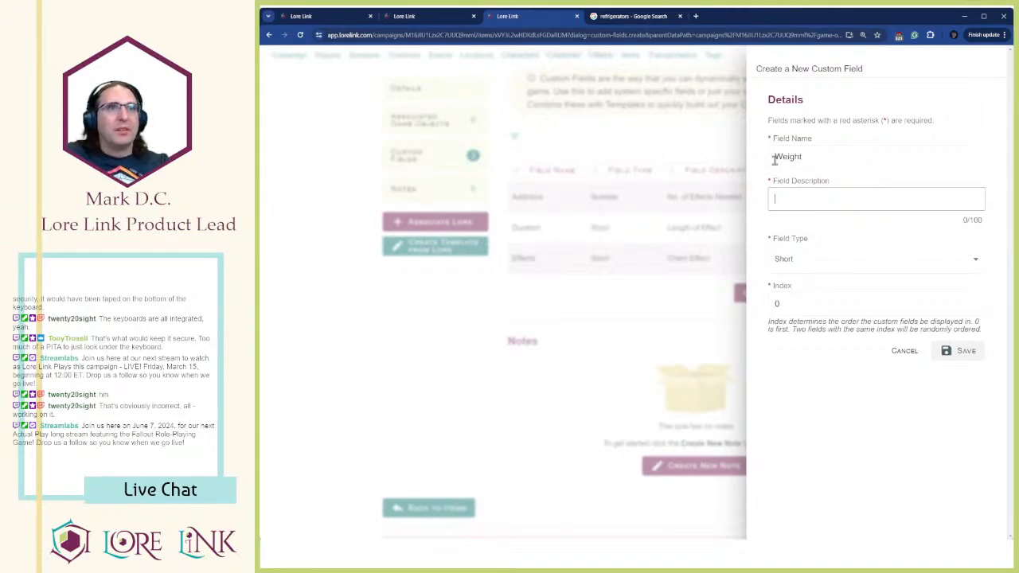
type("Weight")
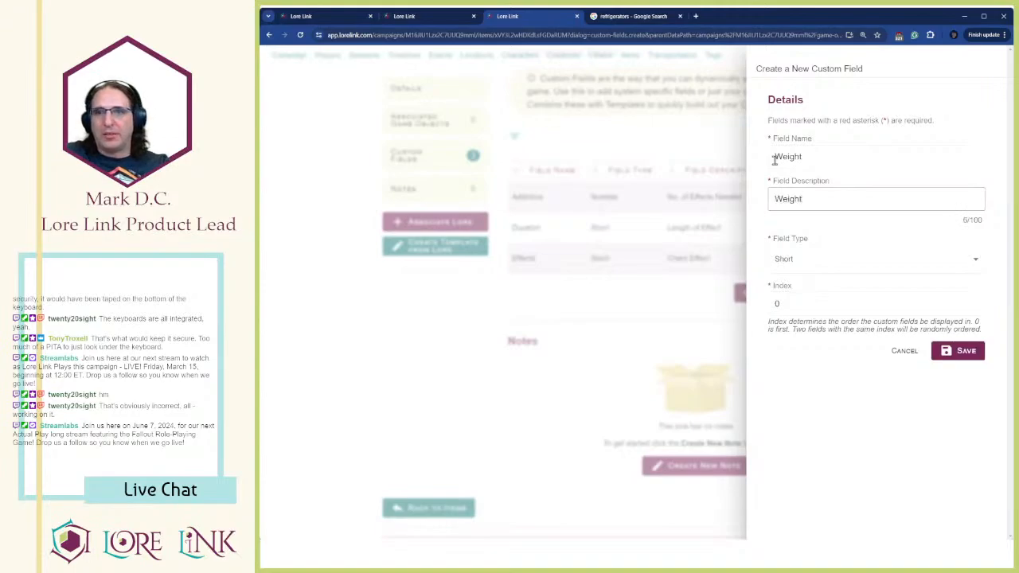
left_click(839, 261)
left_click(800, 337)
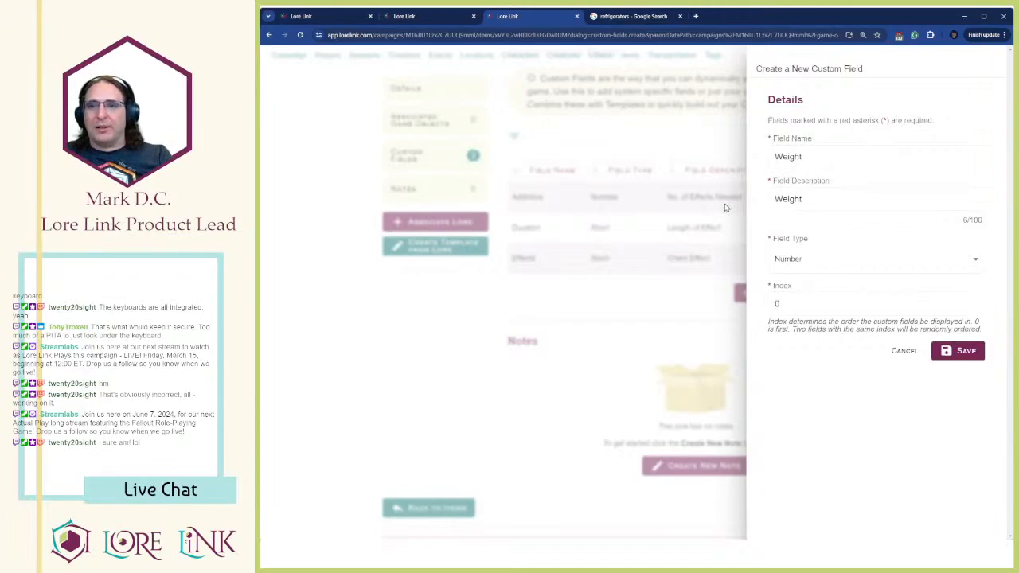
Set the Weight field's index to 4, save the field and update the form with it
left_click_drag(802, 304, 760, 312)
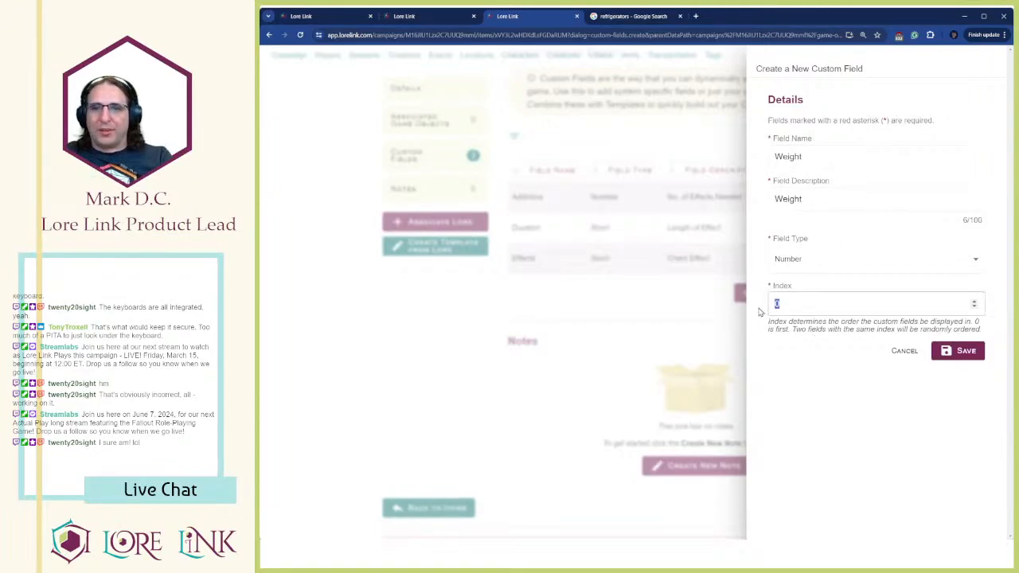
type("4")
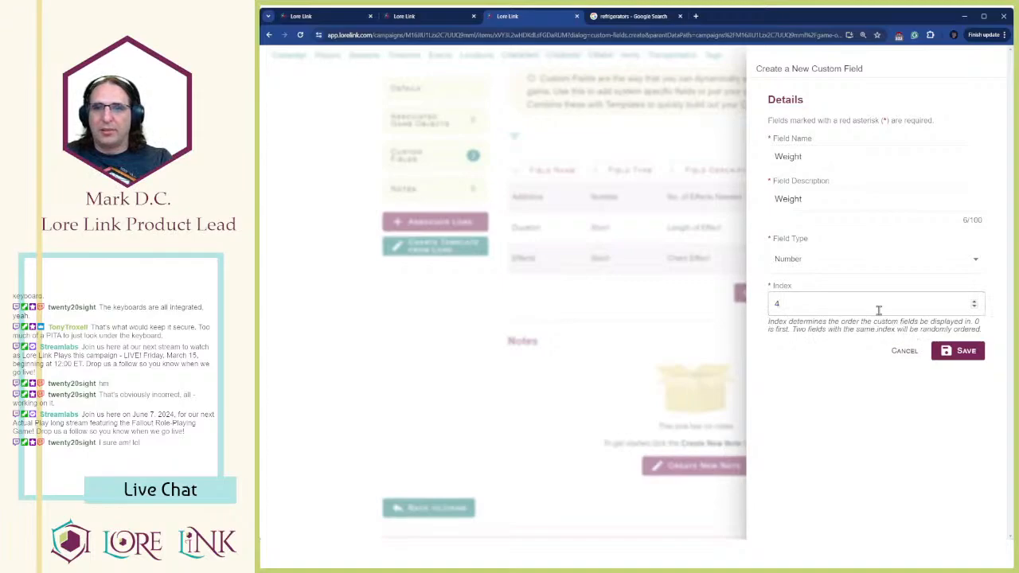
left_click_drag(852, 305, 746, 312)
type("4")
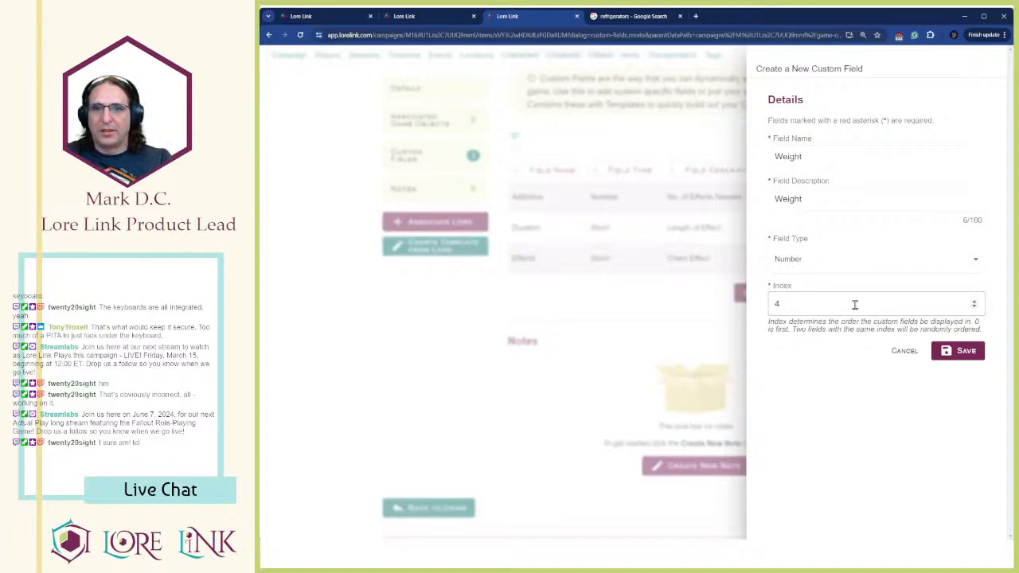
left_click_drag(854, 304, 777, 304)
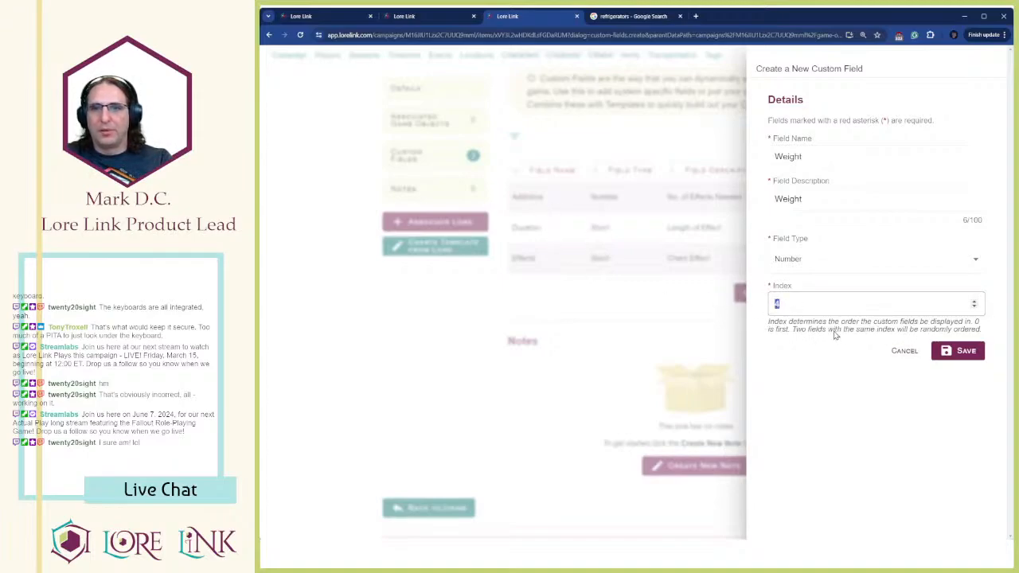
left_click(820, 309)
left_click(964, 350)
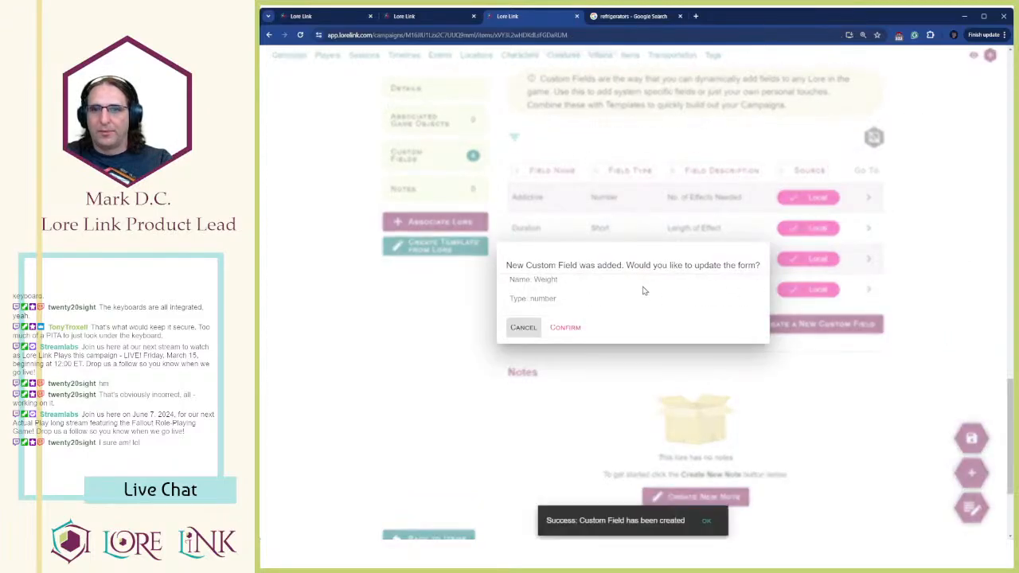
left_click(566, 327)
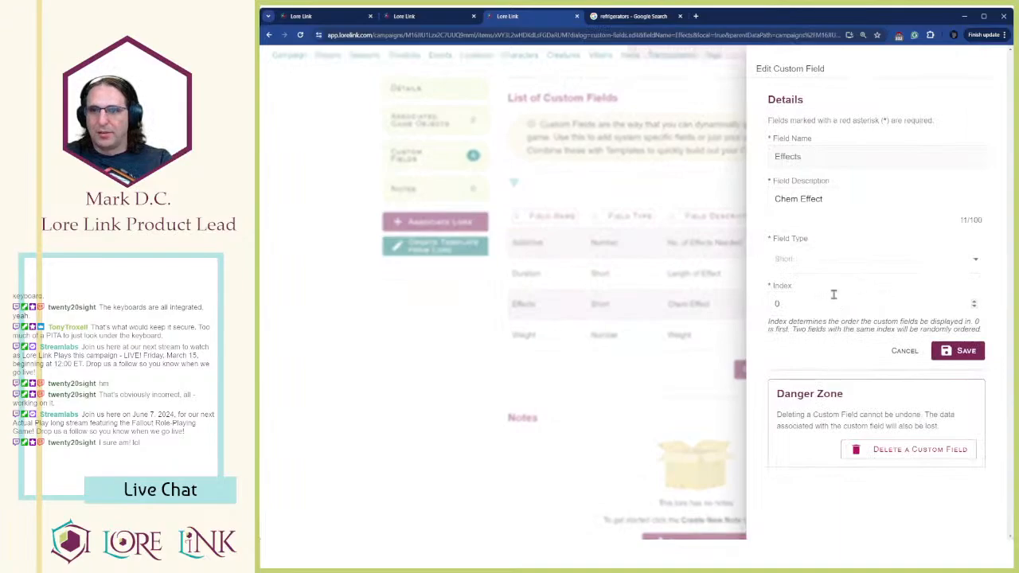
Save the Effects custom field, and open the Duration custom field's index and save that field
left_click(964, 353)
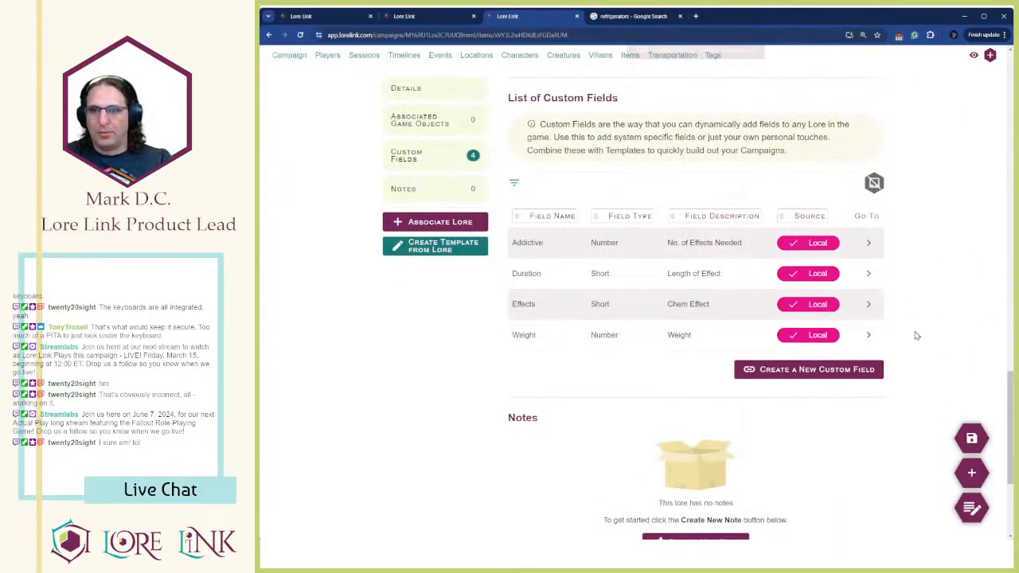
left_click(868, 274)
left_click(832, 302)
left_click(955, 351)
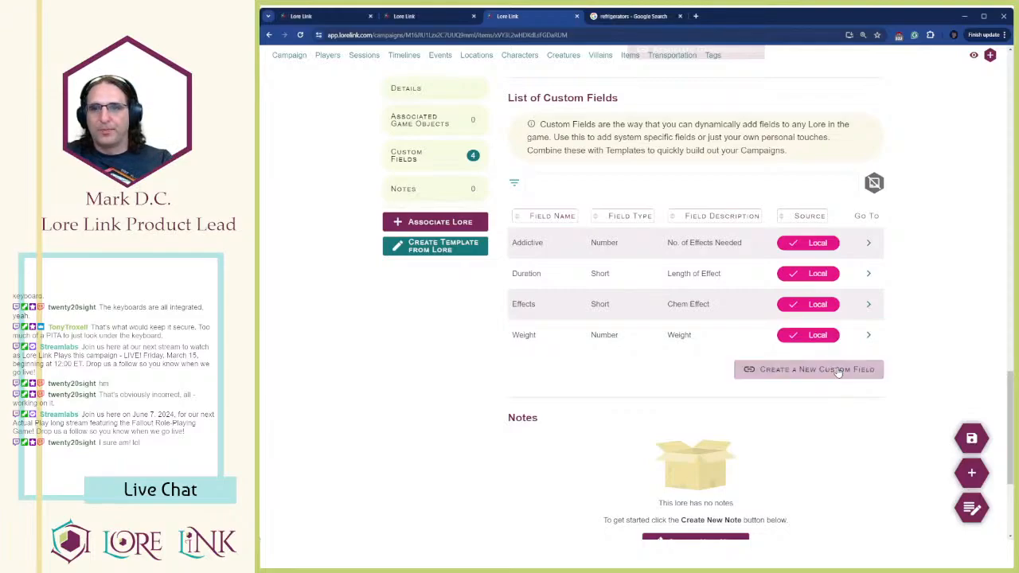
Start a new custom field named "Cost" with the description "Cost in Caps"
left_click(837, 372)
left_click(821, 159)
type("Cost")
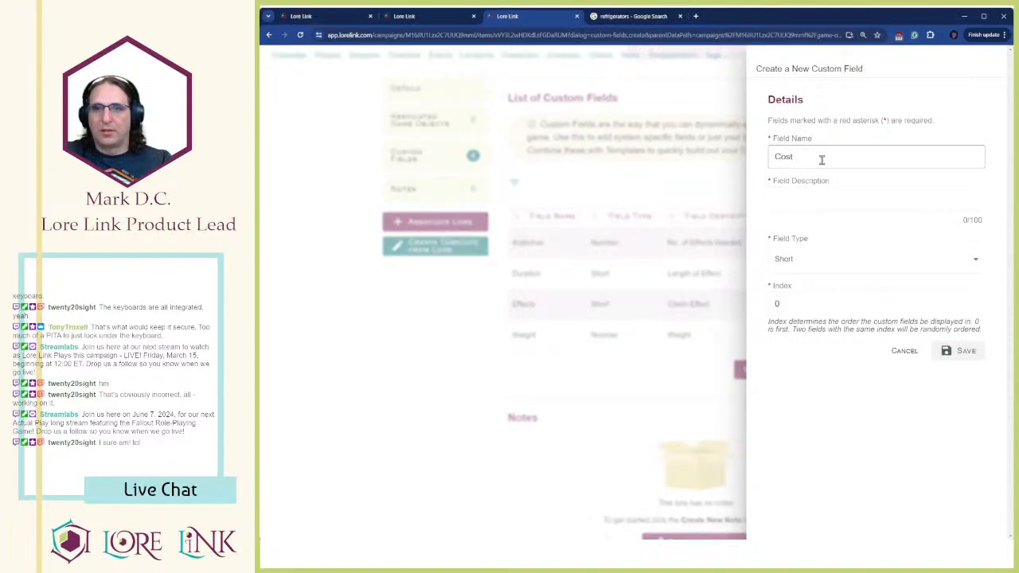
key("Tab")
type("Cost in Caps")
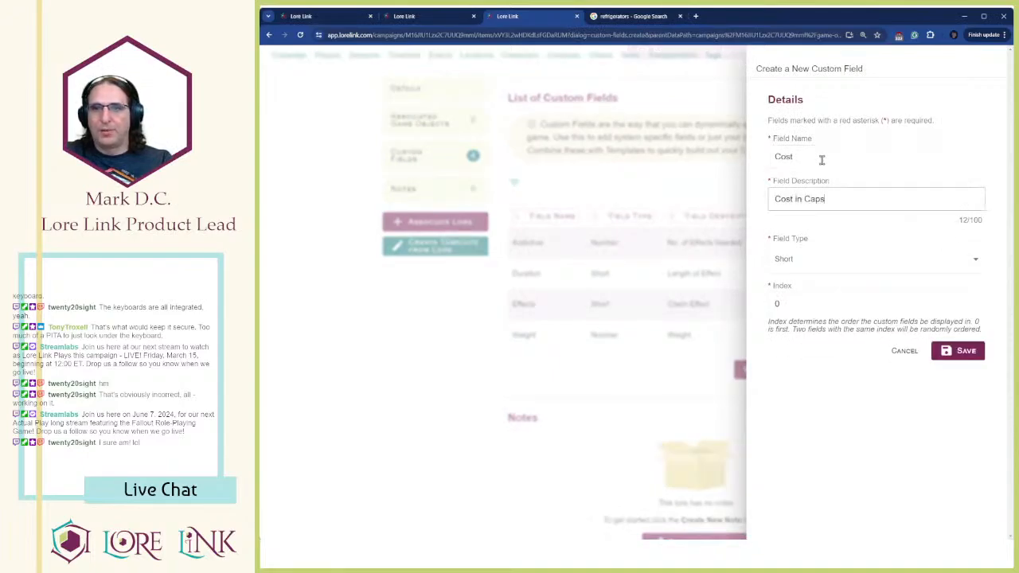
Make the Cost field a Number with index 4, save it and update the form with it
left_click(796, 258)
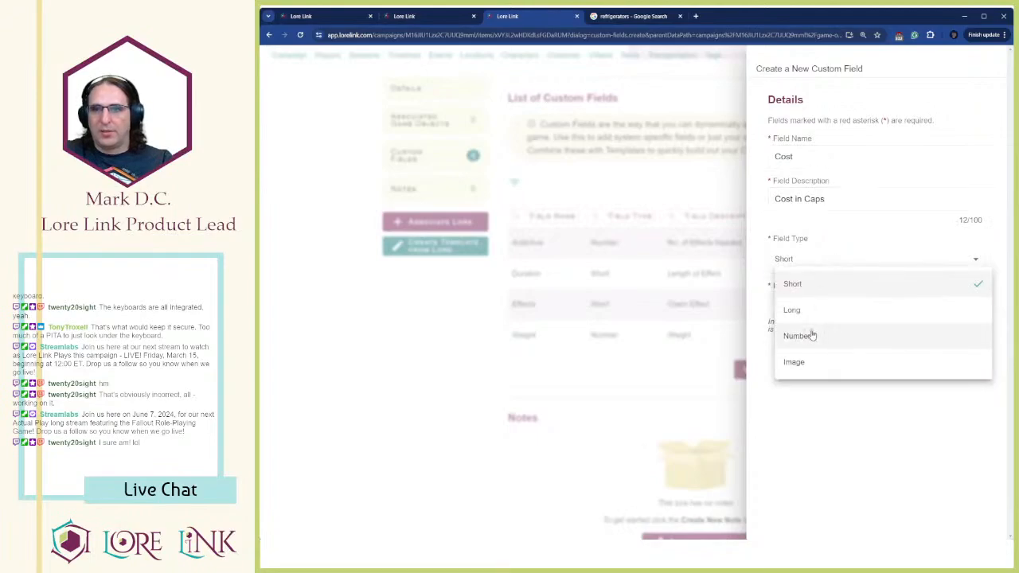
left_click(812, 335)
key("Tab")
type("4")
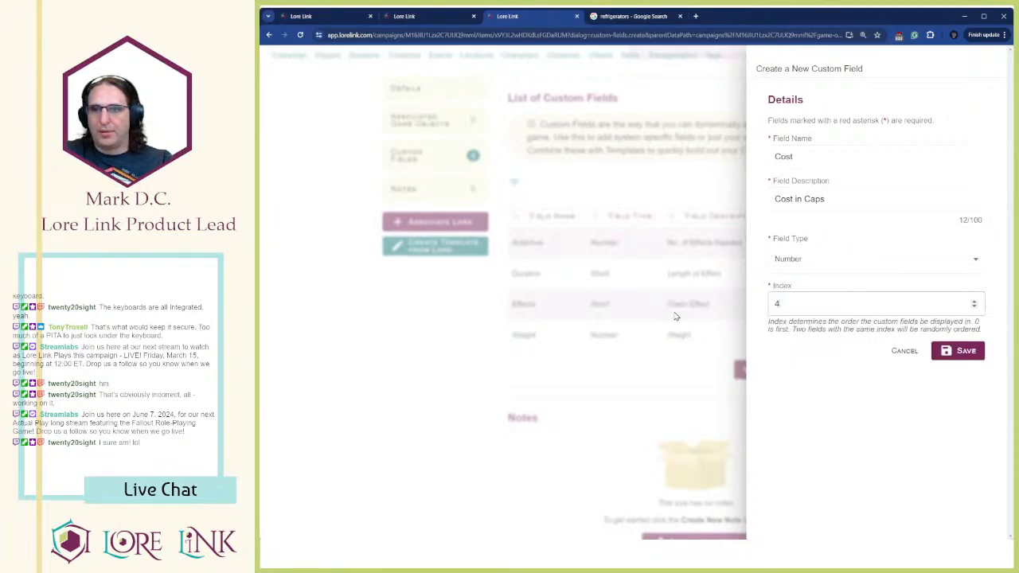
left_click(967, 351)
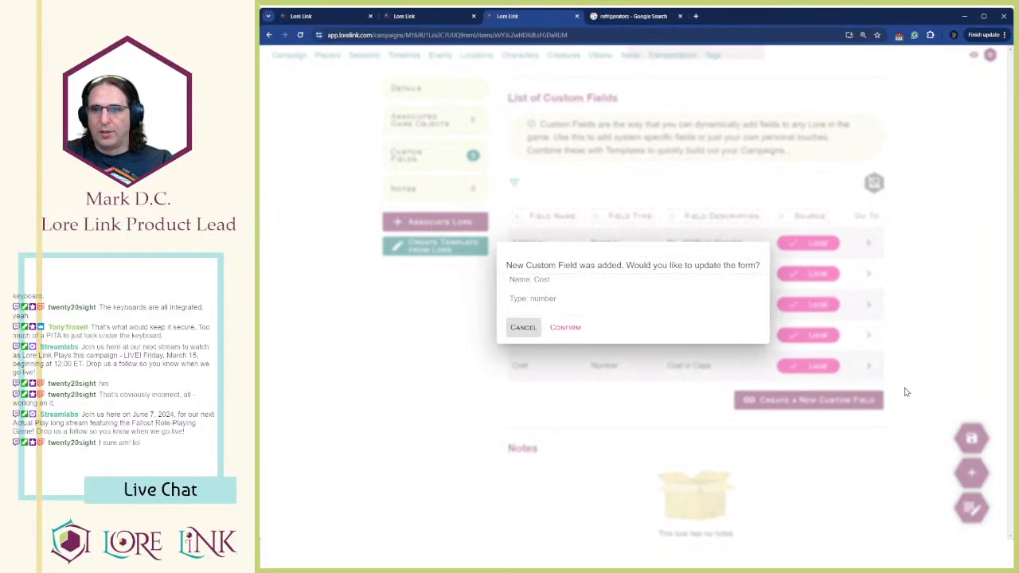
left_click(565, 323)
Start a new custom field named "Rarity" with the description "How rare is the item"
left_click(811, 400)
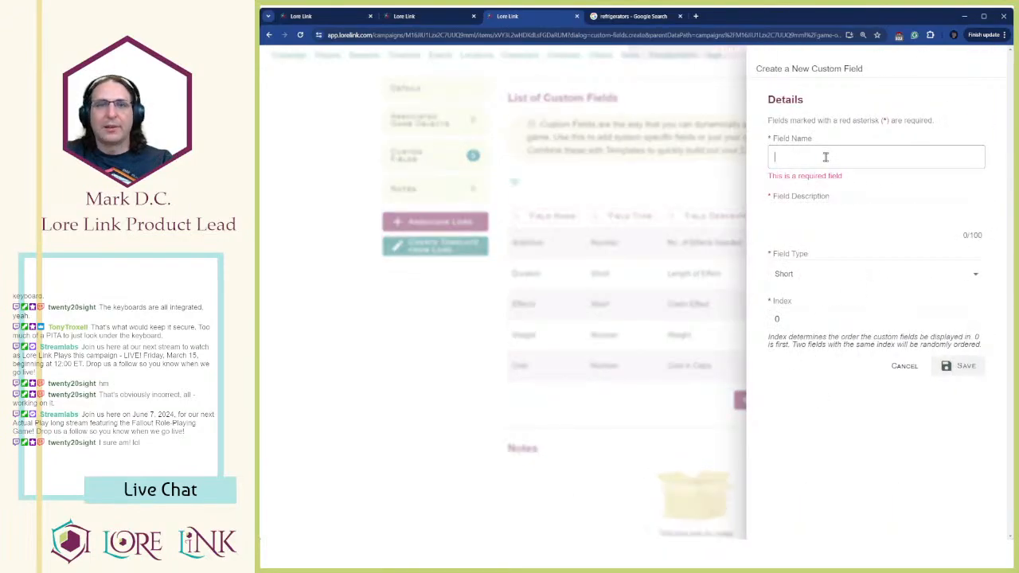
type("Rarity")
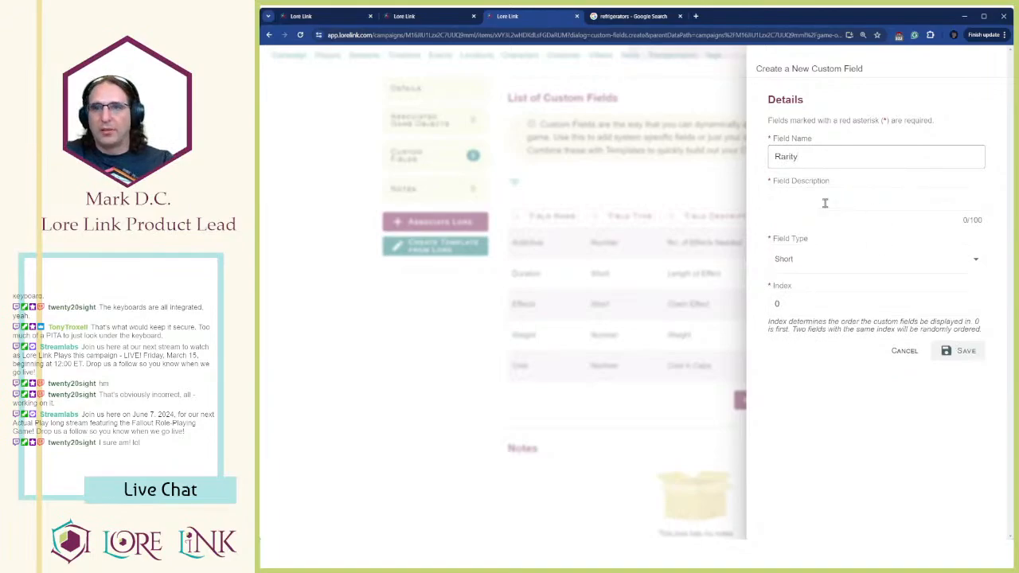
left_click(825, 203)
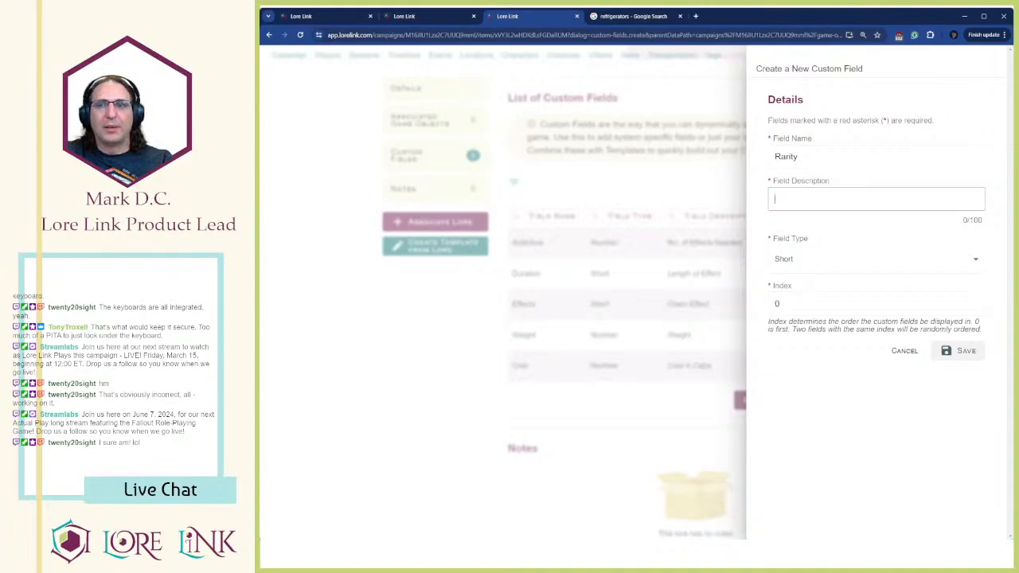
type("How rare is the item")
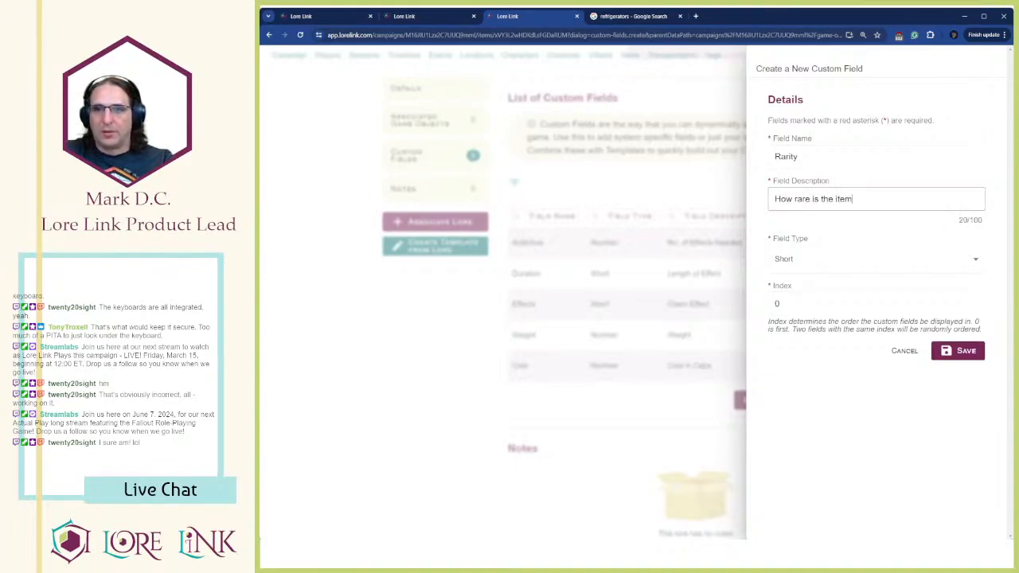
Set the Rarity field's type to Number, save it and update the form with it
left_click(824, 261)
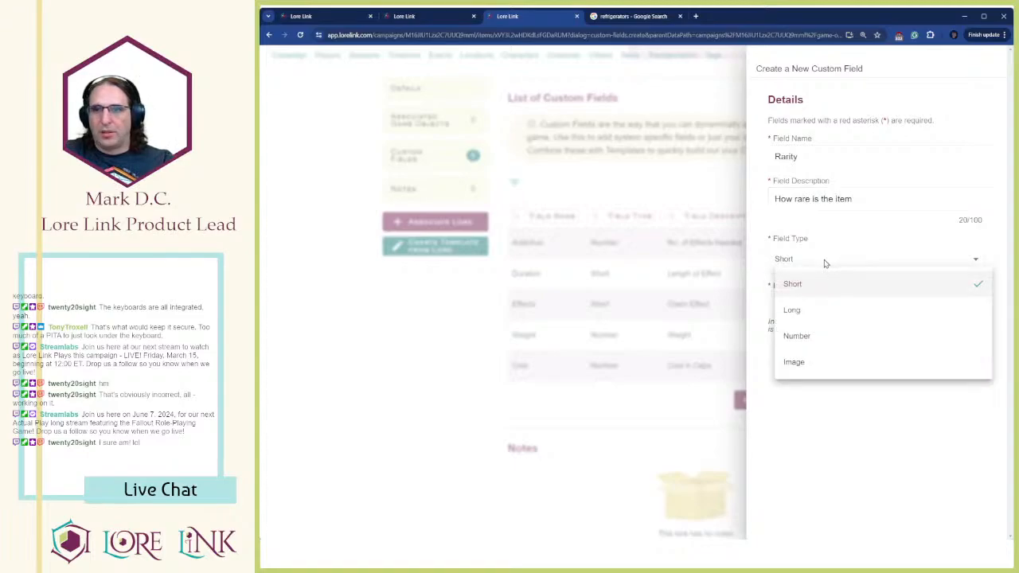
left_click(828, 335)
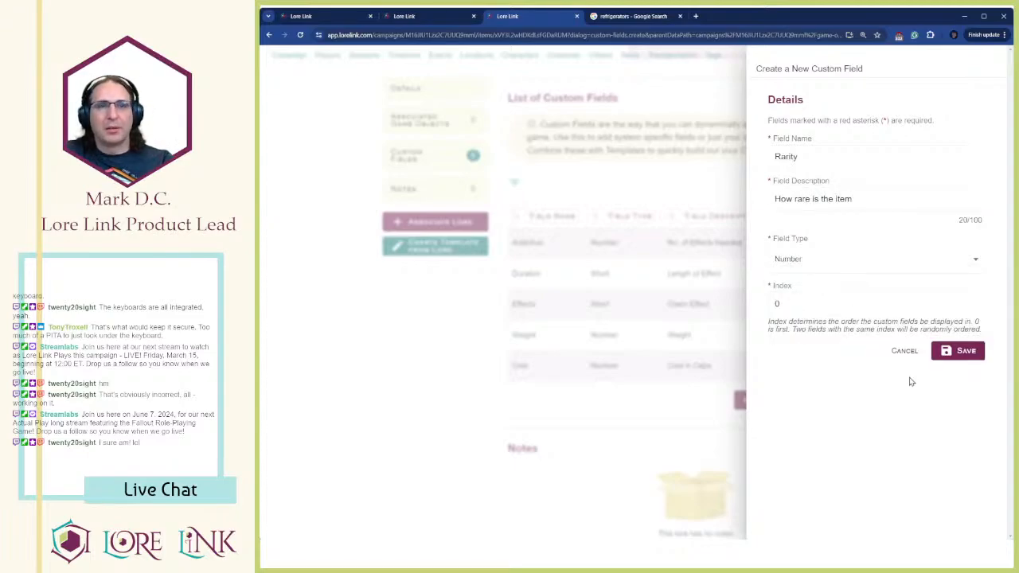
left_click(958, 350)
left_click(567, 327)
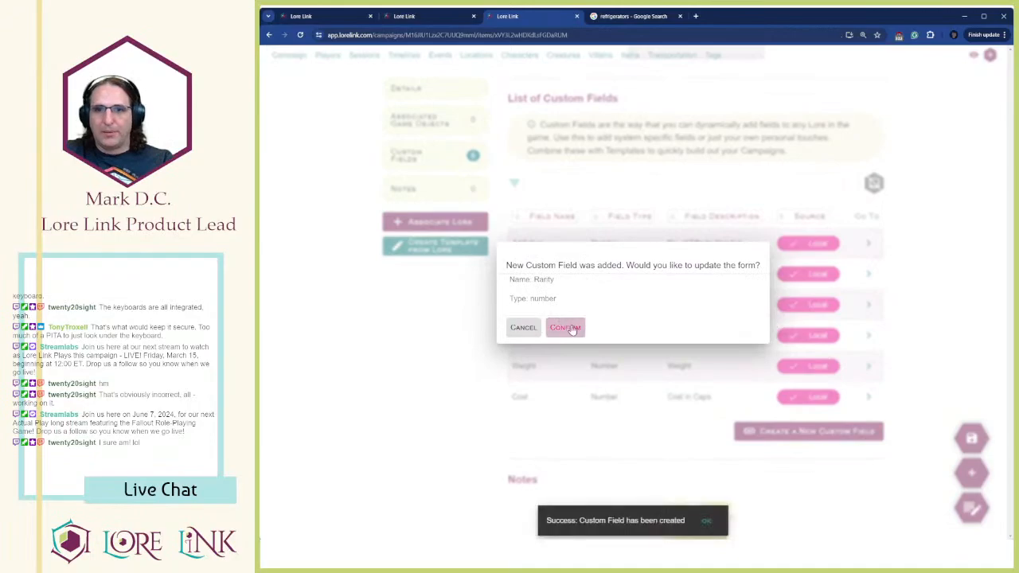
Move "Extra actions cost 1 less AP" from the Description into the Effects custom field, without the bold asterisks
scroll(646, 321, "up", 10)
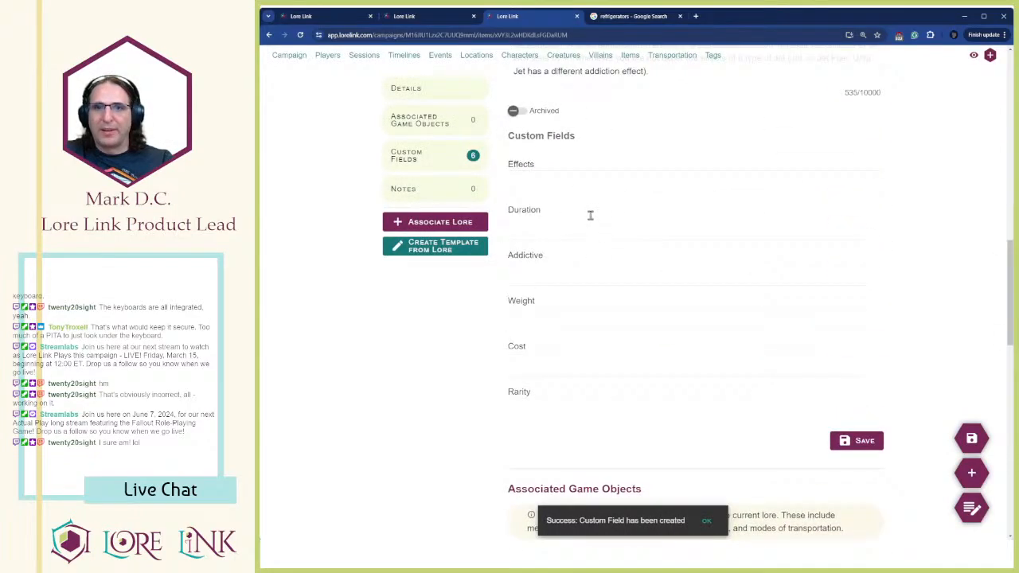
scroll(524, 345, "down", 1)
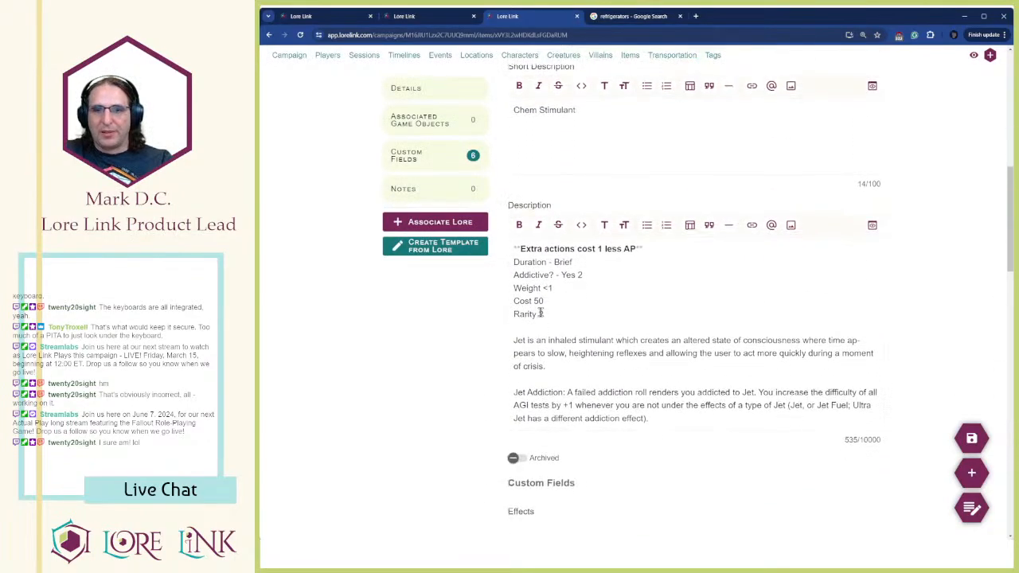
scroll(564, 261, "down", 2)
scroll(586, 170, "up", 1)
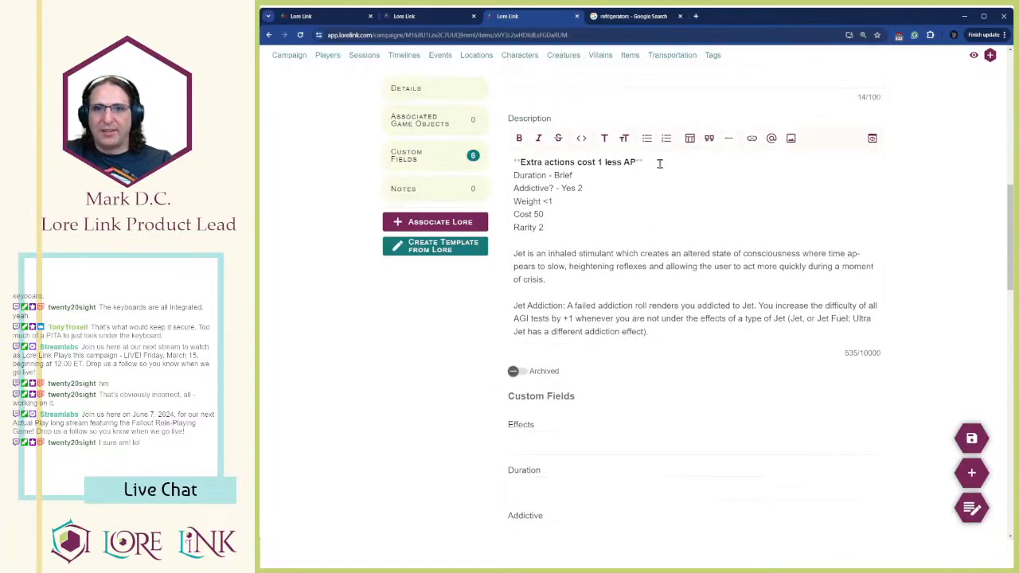
left_click_drag(657, 162, 620, 163)
triple_click(652, 158)
key("ctrl+c")
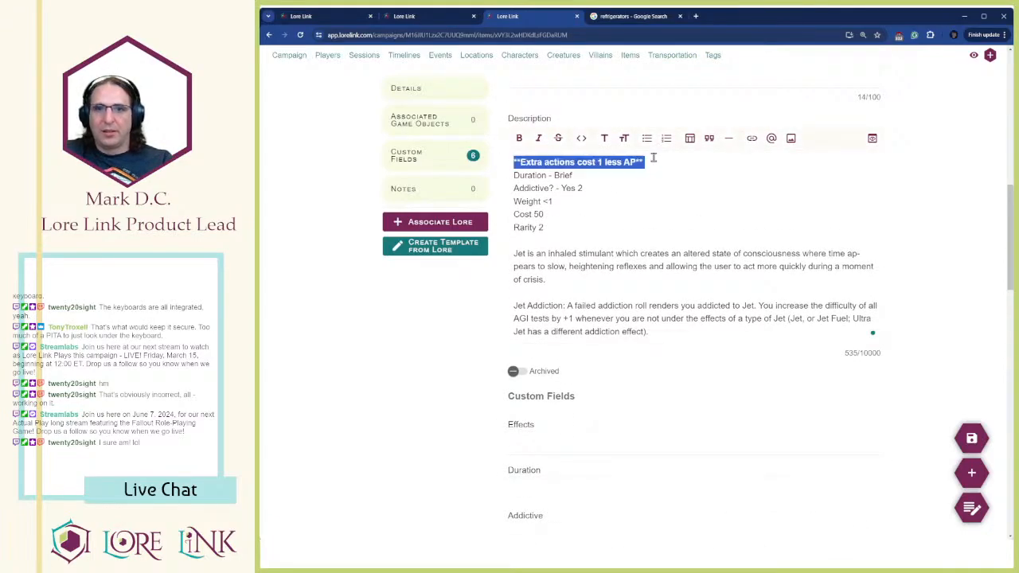
key("BackSpace")
left_click(550, 451)
key("ctrl+v")
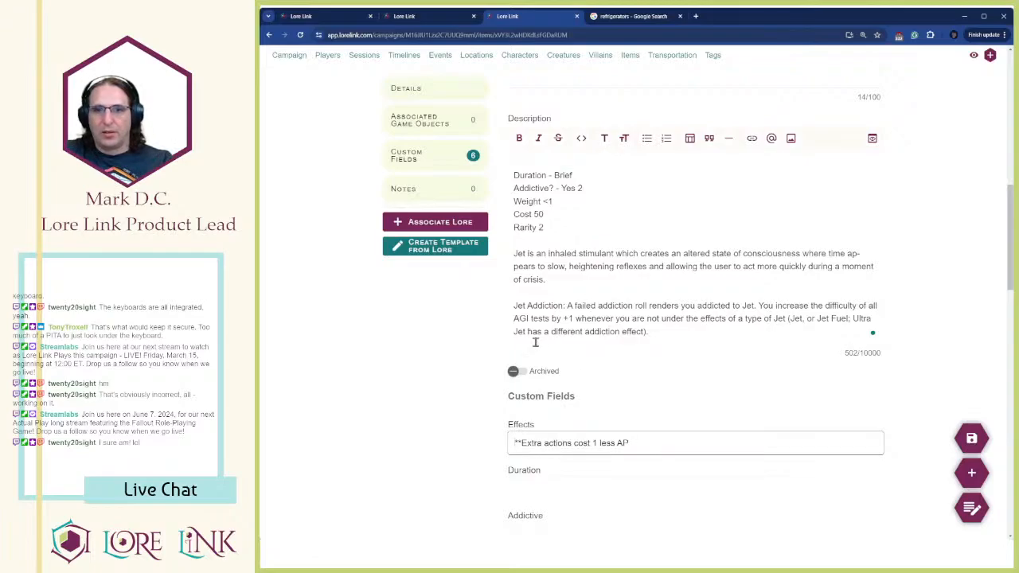
key("Delete")
key("Delete")
Move the value "Brief" from the Description's Duration line into the Duration custom field
left_click(591, 176)
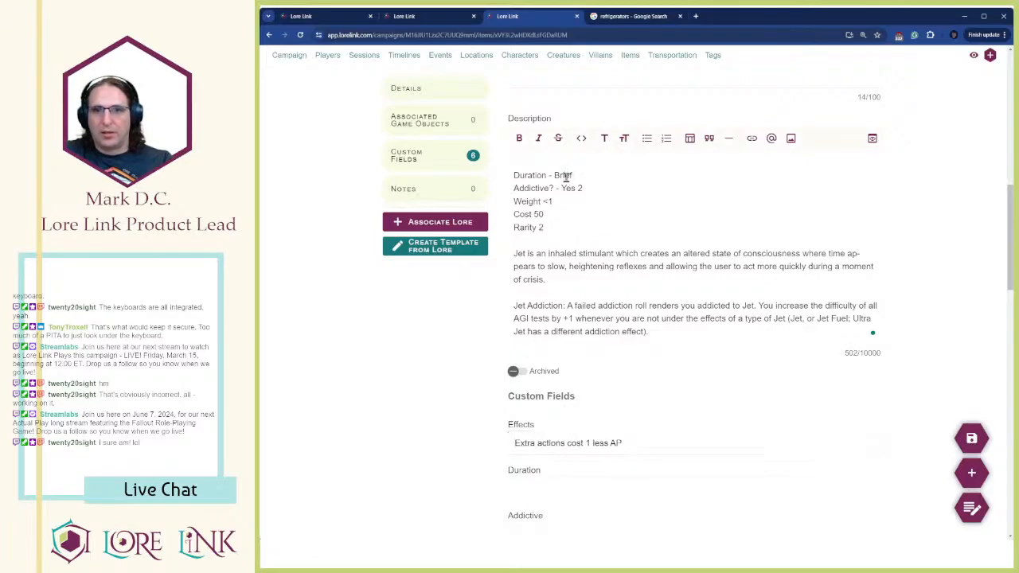
double_click(562, 175)
key("ctrl+c")
key("BackSpace")
left_click(540, 484)
key("ctrl+v")
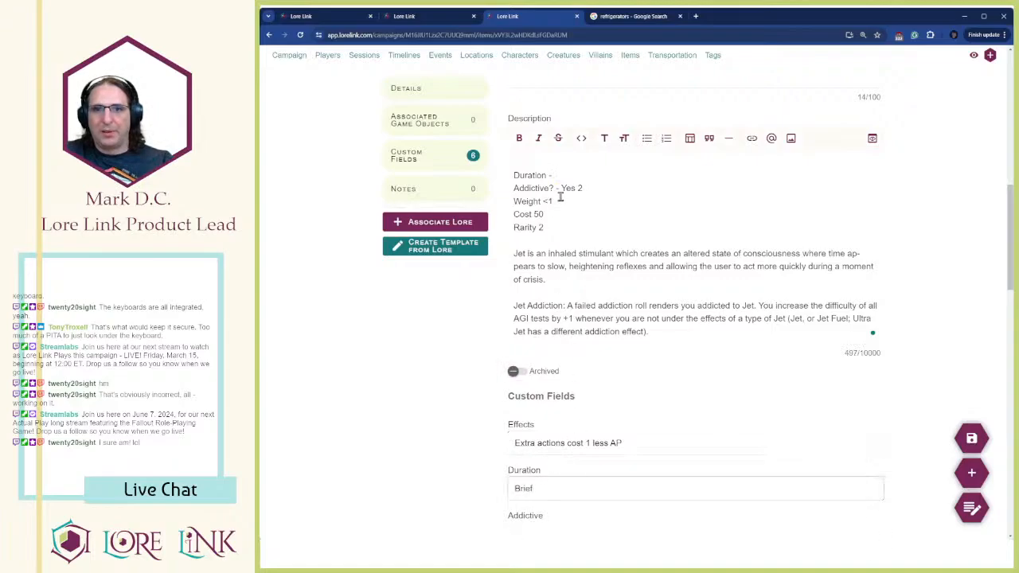
Set the Addictive custom field to 2, matching the Addictive line in the Description
left_click(586, 188)
key("ctrl+shift+Left")
key("ctrl+shift+Left")
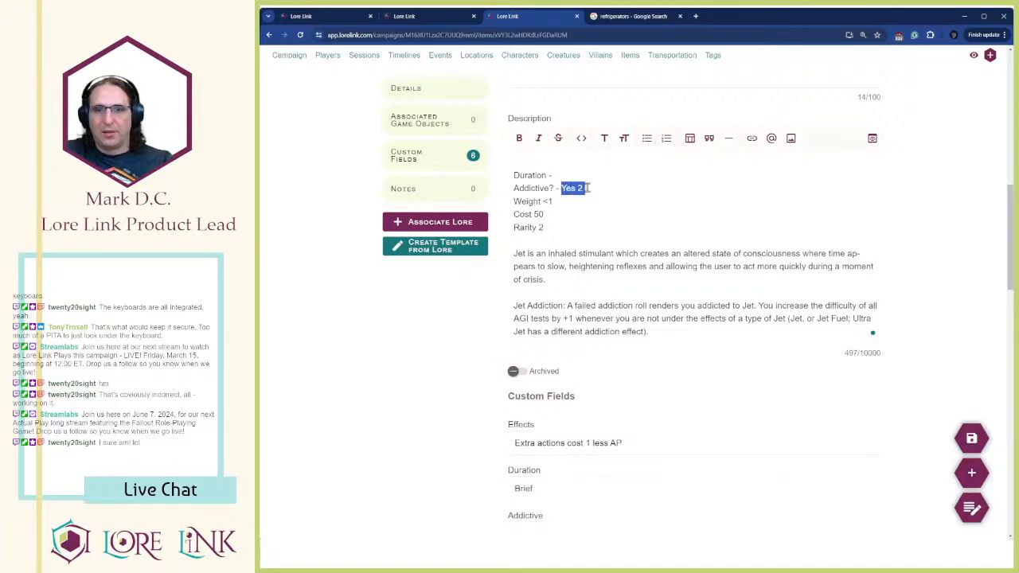
scroll(605, 318, "down", 2)
left_click(589, 406)
type("2")
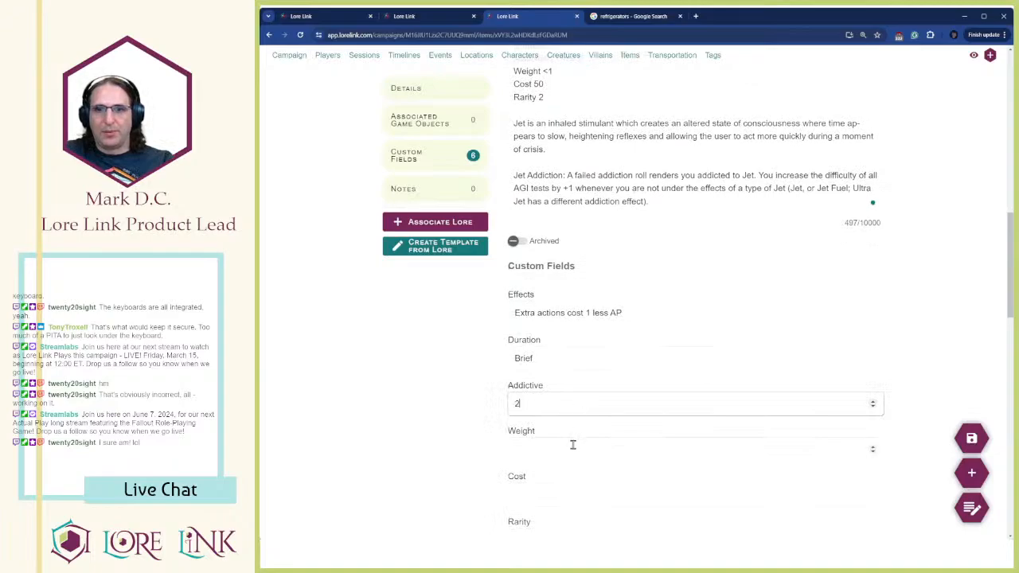
Set the Weight custom field to 0, Cost to 50 and Rarity to 2
left_click(566, 443)
key("Tab")
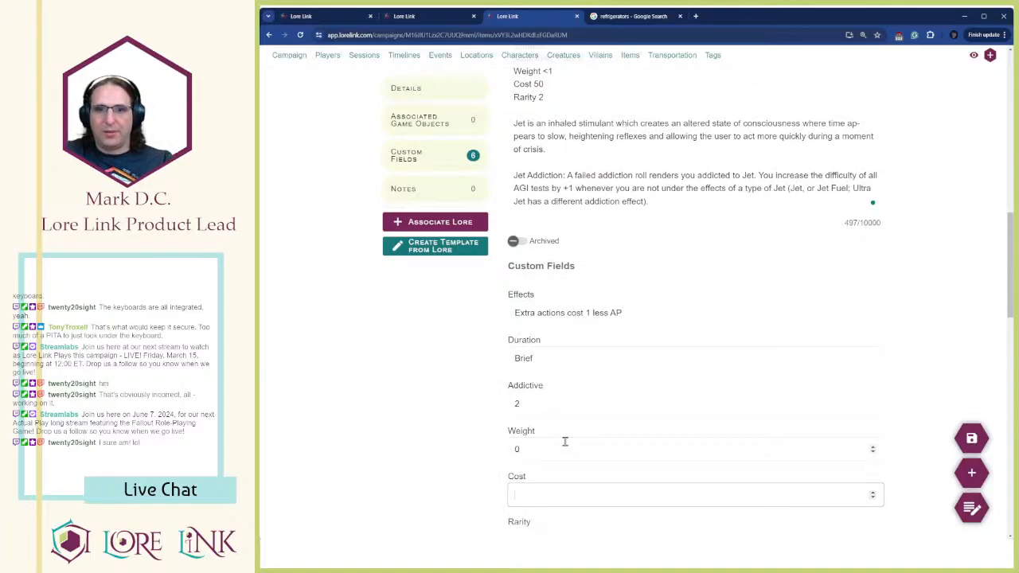
type("50")
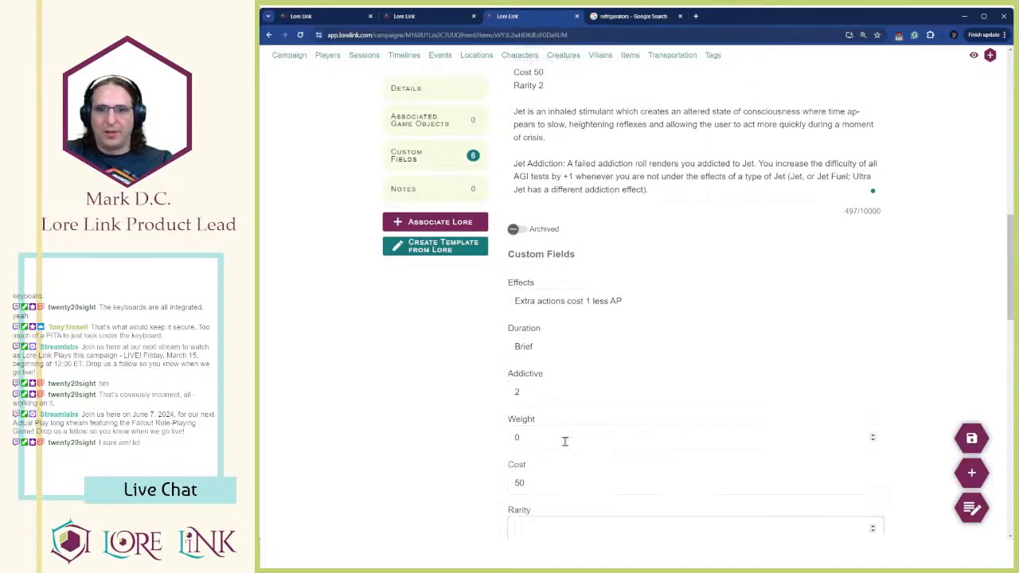
key("Tab")
Delete the Duration, Addictive, Weight, Cost and Rarity lines and the leftover blank lines from the start of the Description
scroll(664, 372, "up", 4)
left_click_drag(566, 351, 489, 309)
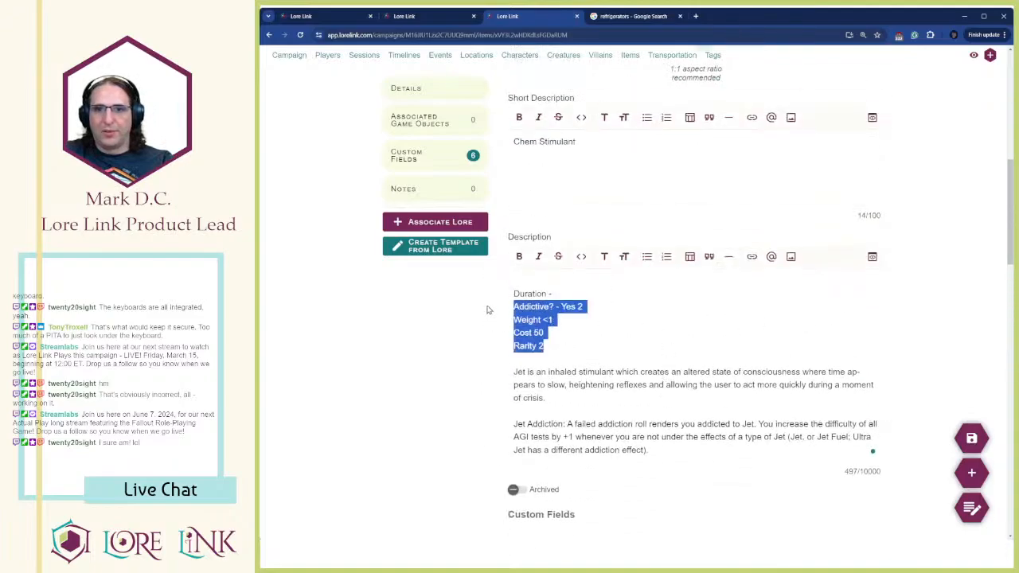
key("BackSpace")
key("shift+Up")
key("BackSpace")
key("BackSpace")
key("BackSpace")
key("BackSpace")
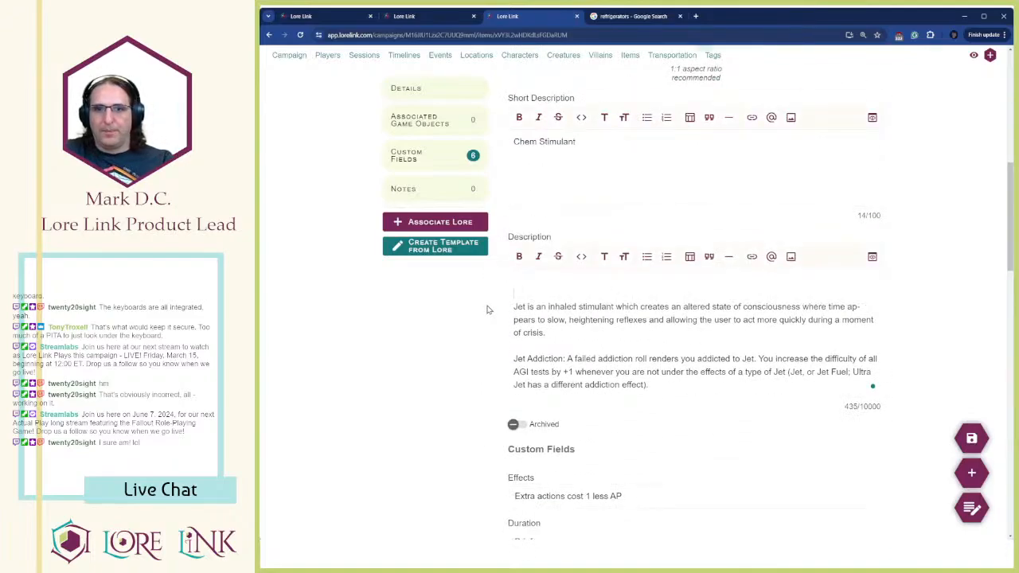
Review the Jet item's description and custom field values, and save the item
scroll(825, 387, "up", 5)
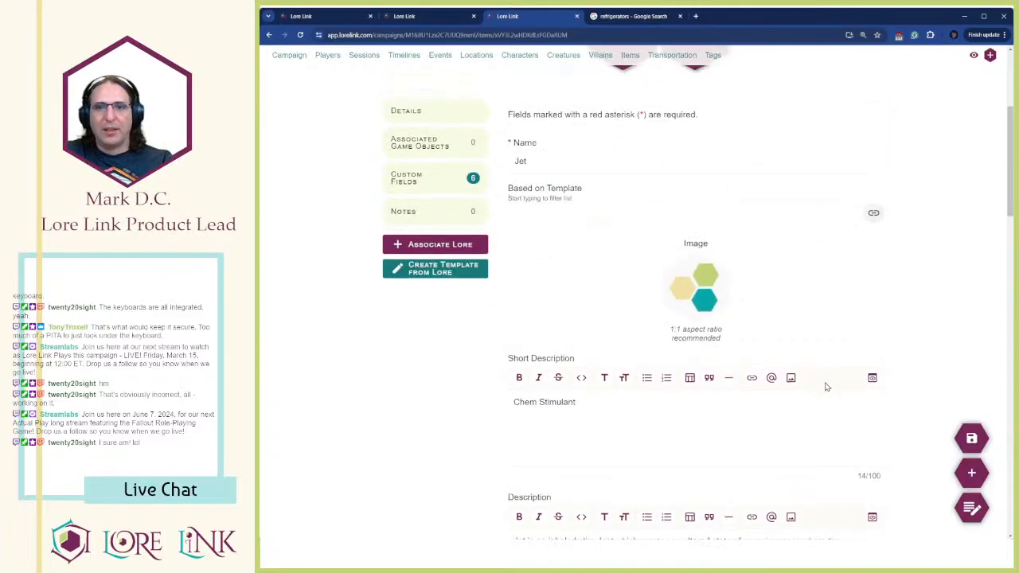
scroll(680, 171, "down", 3)
scroll(651, 195, "down", 5)
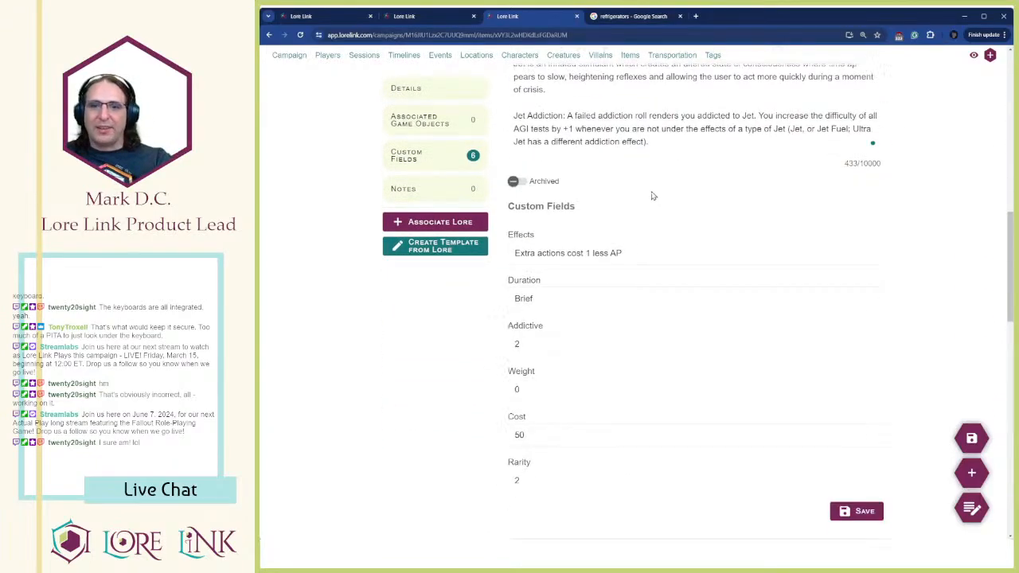
scroll(655, 290, "down", 2)
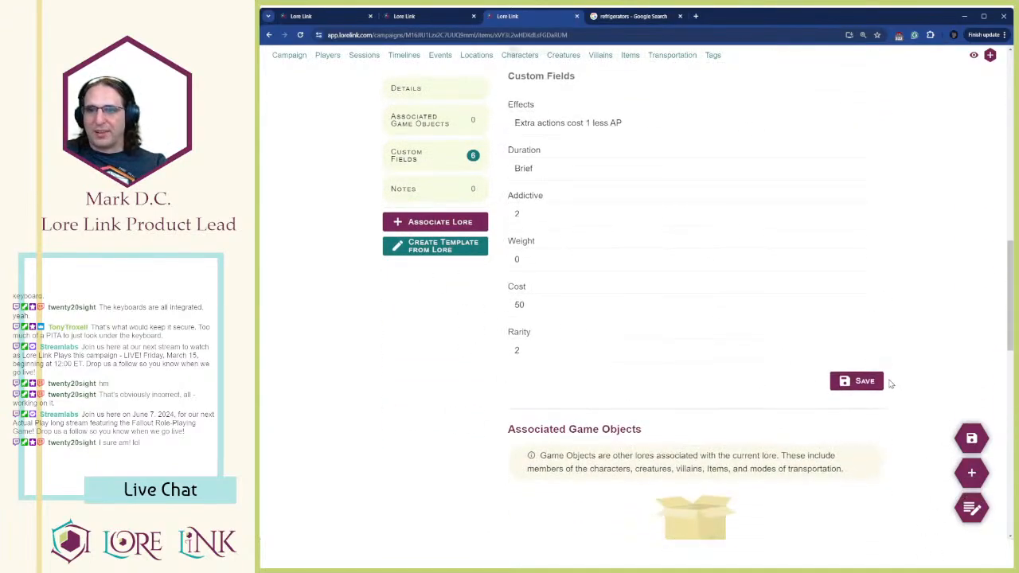
left_click(881, 379)
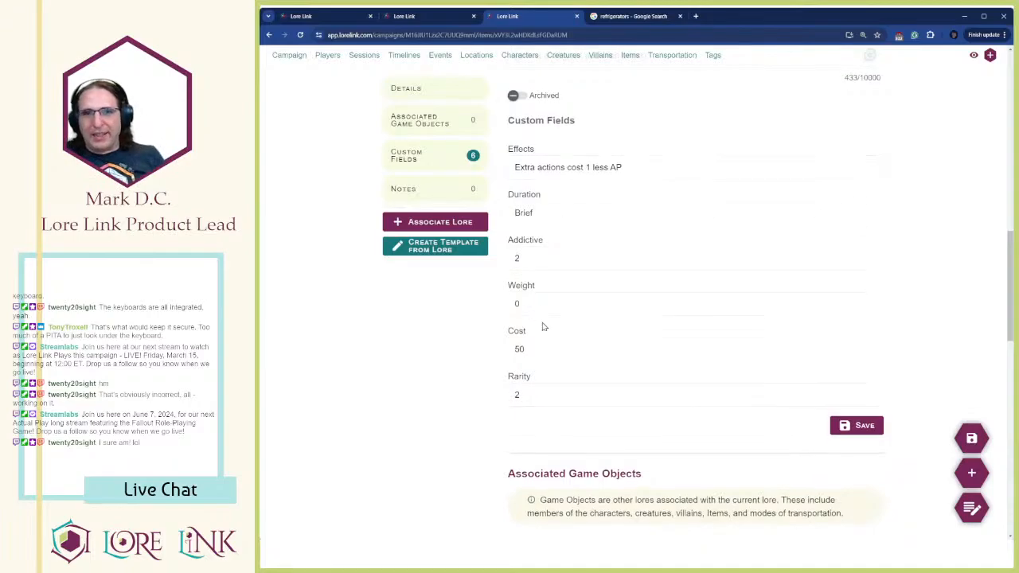
Create a template from the Jet item and confirm copying its default and custom fields with their values
scroll(541, 322, "up", 10)
scroll(679, 292, "down", 3)
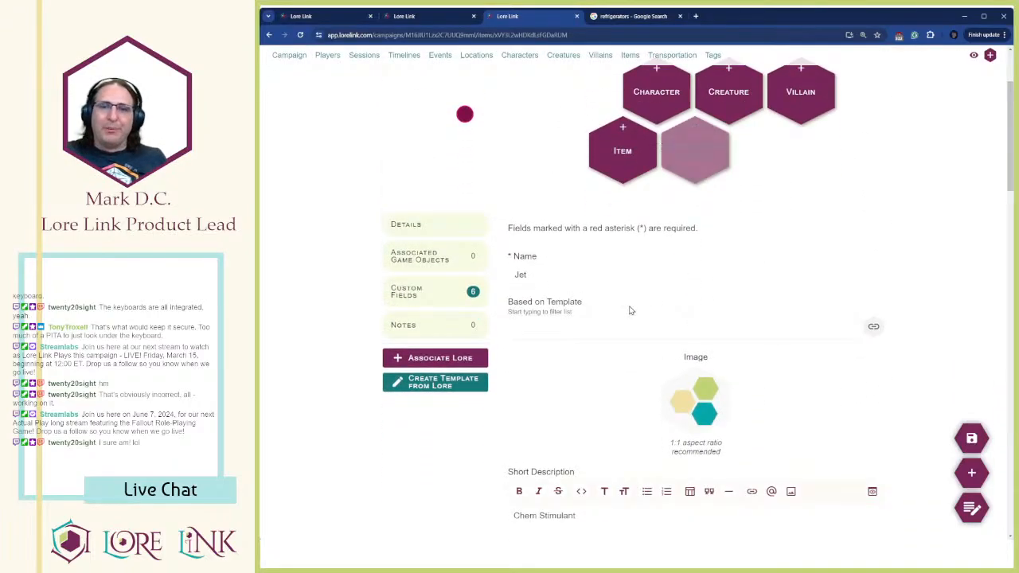
scroll(718, 237, "up", 3)
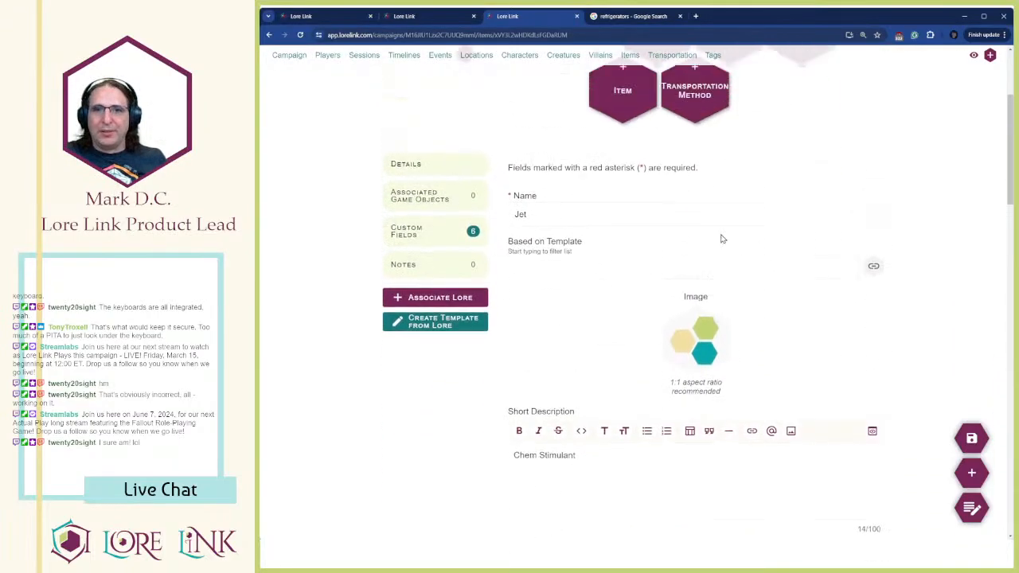
scroll(701, 250, "down", 2)
scroll(439, 262, "down", 4)
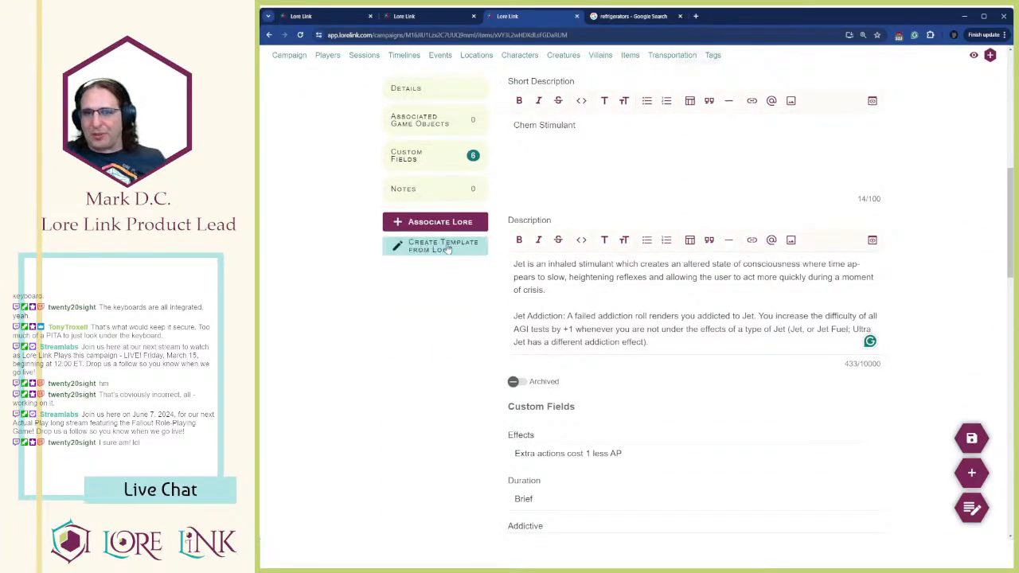
left_click(455, 249)
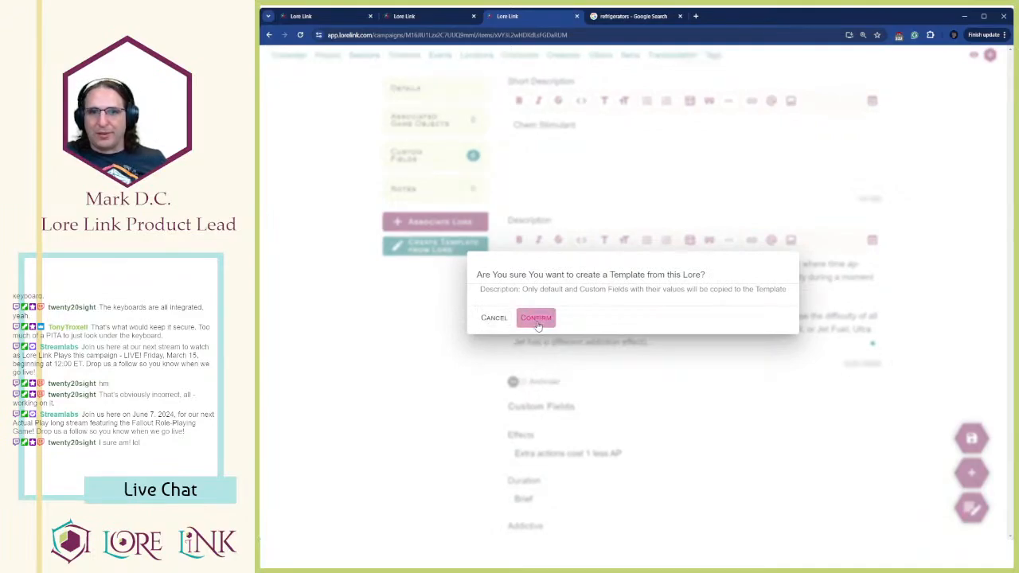
left_click_drag(540, 289, 784, 292)
left_click(769, 291)
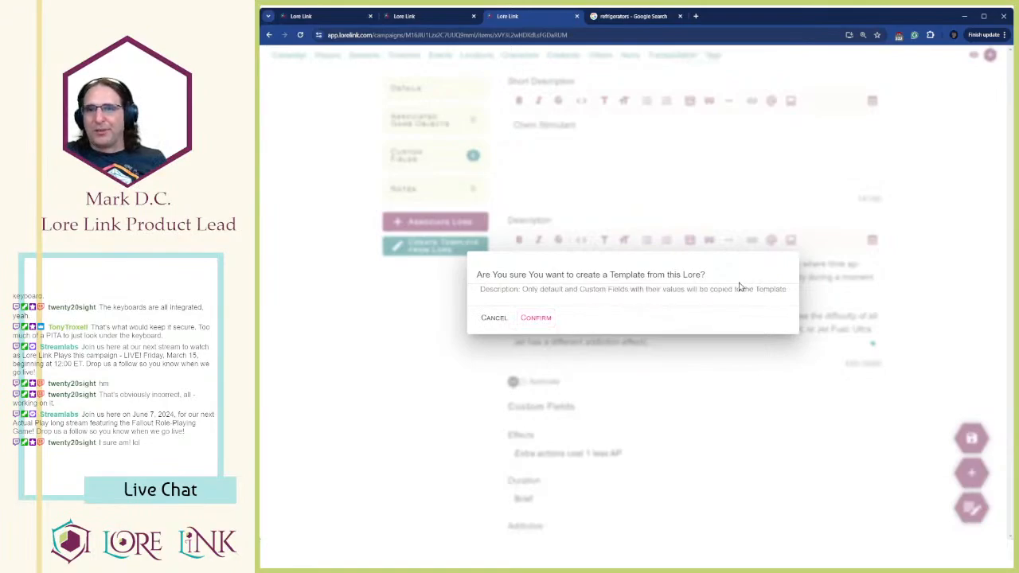
left_click(534, 322)
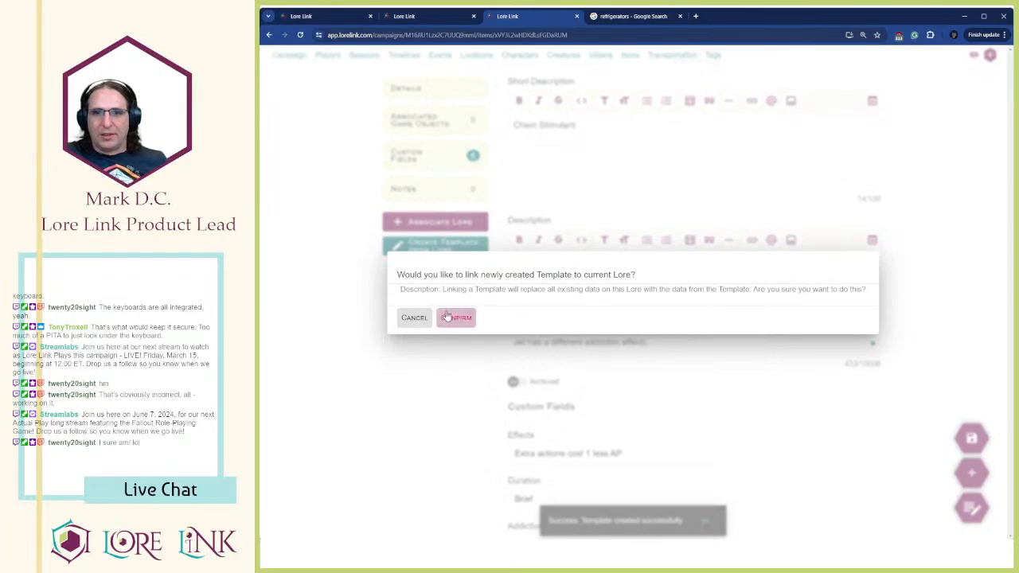
Link the new template to the Jet item, accepting the override of its identically named custom fields
left_click(456, 318)
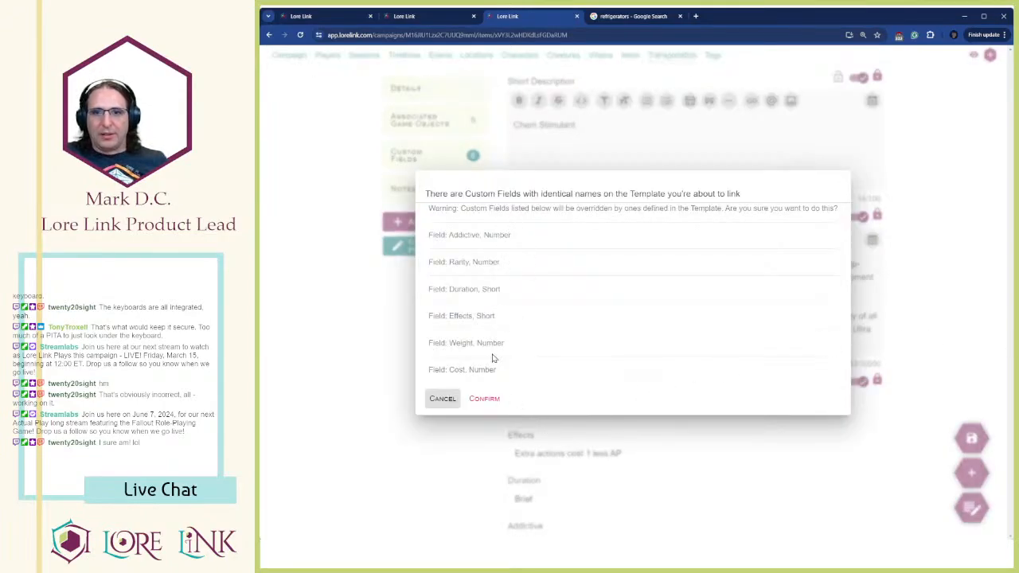
left_click(485, 403)
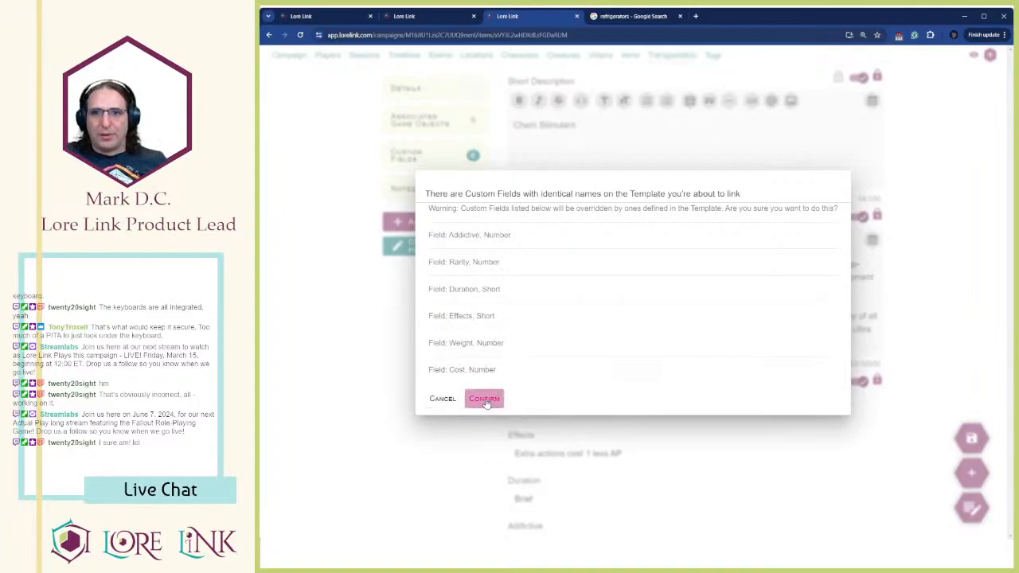
scroll(640, 253, "down", 5)
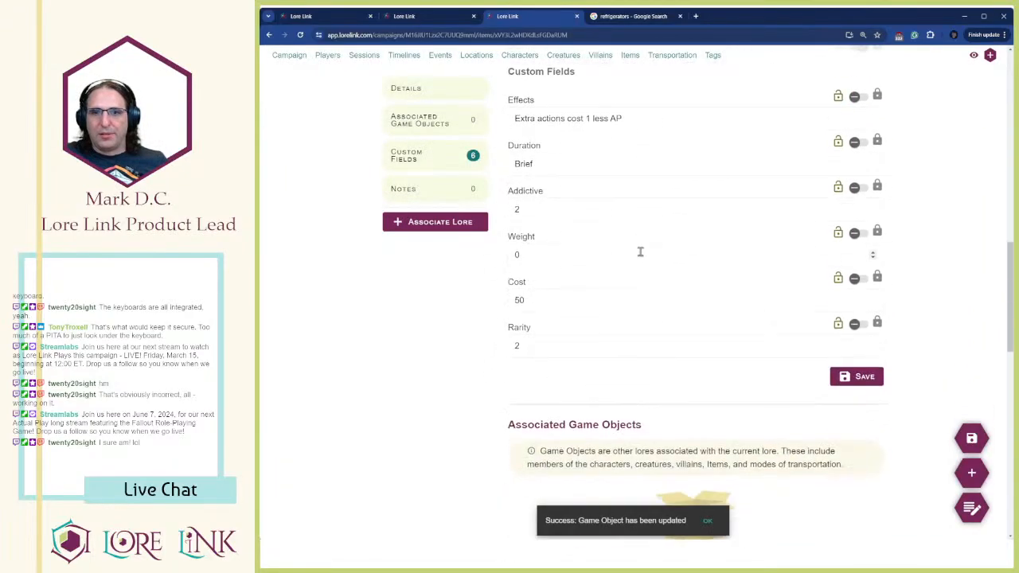
scroll(639, 251, "up", 2)
scroll(636, 239, "down", 2)
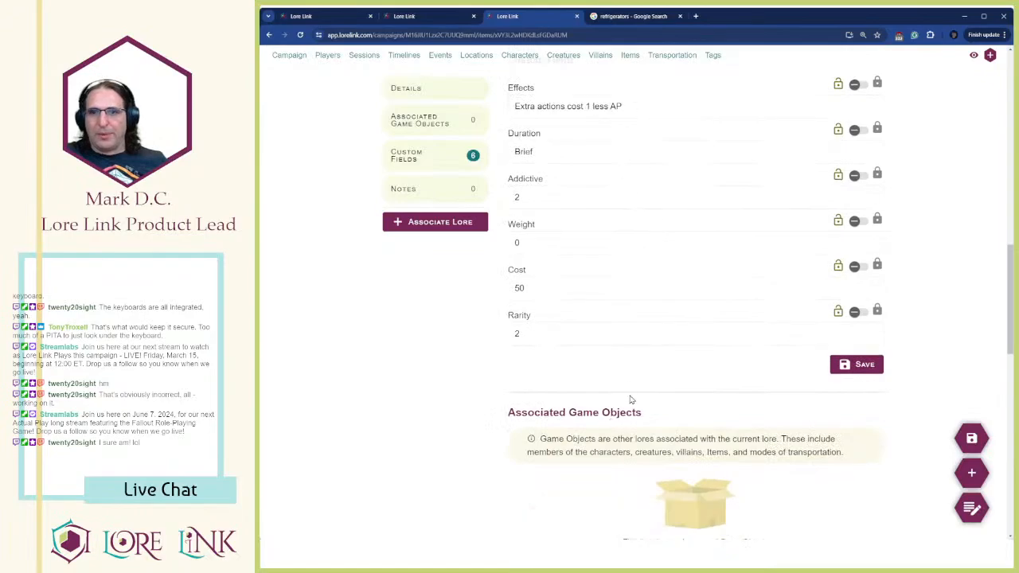
scroll(660, 255, "up", 2)
scroll(662, 302, "up", 7)
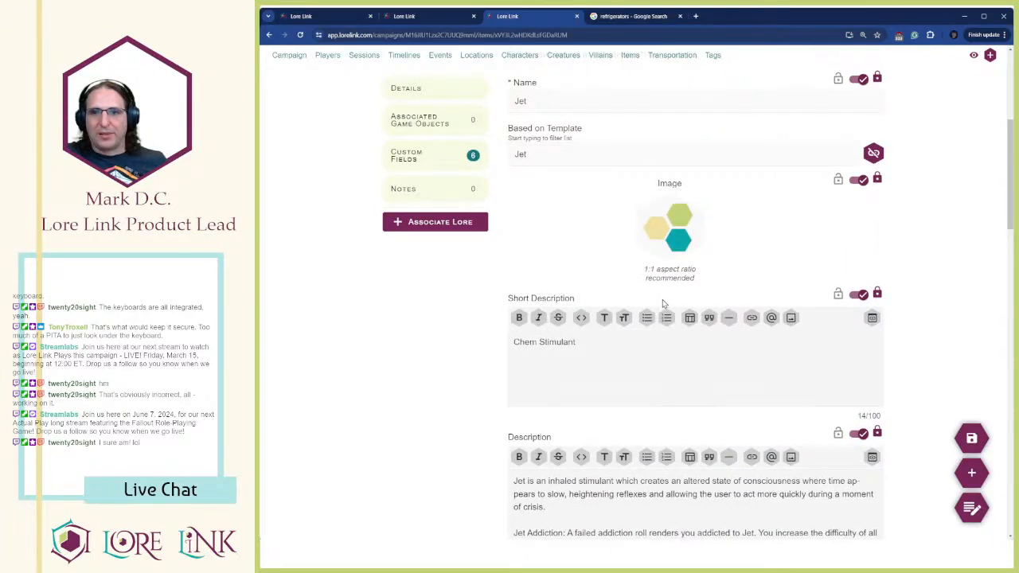
Unlock the Jet item's Description, Short Description and Name from the template, and save the item
scroll(663, 299, "down", 2)
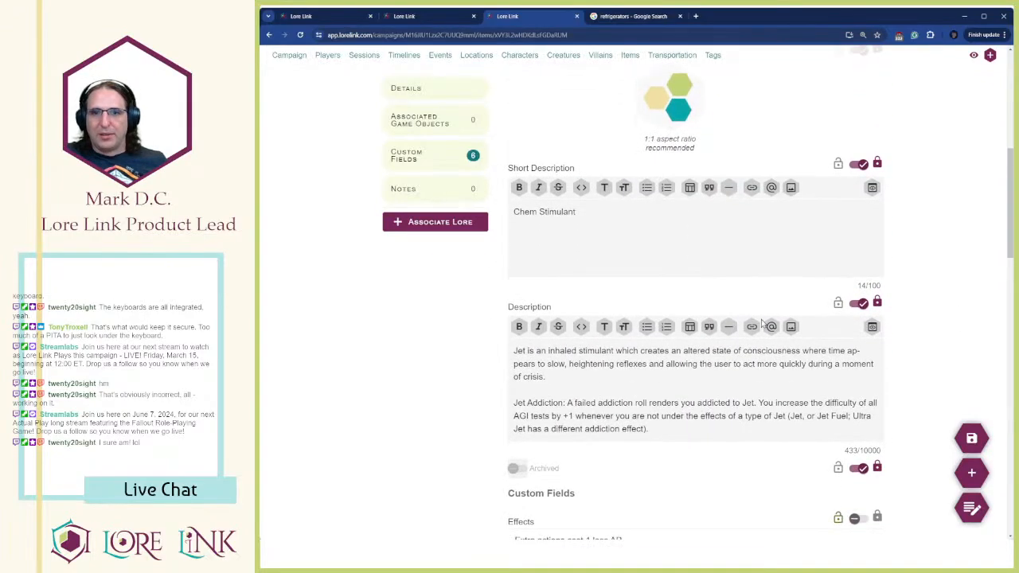
left_click(858, 304)
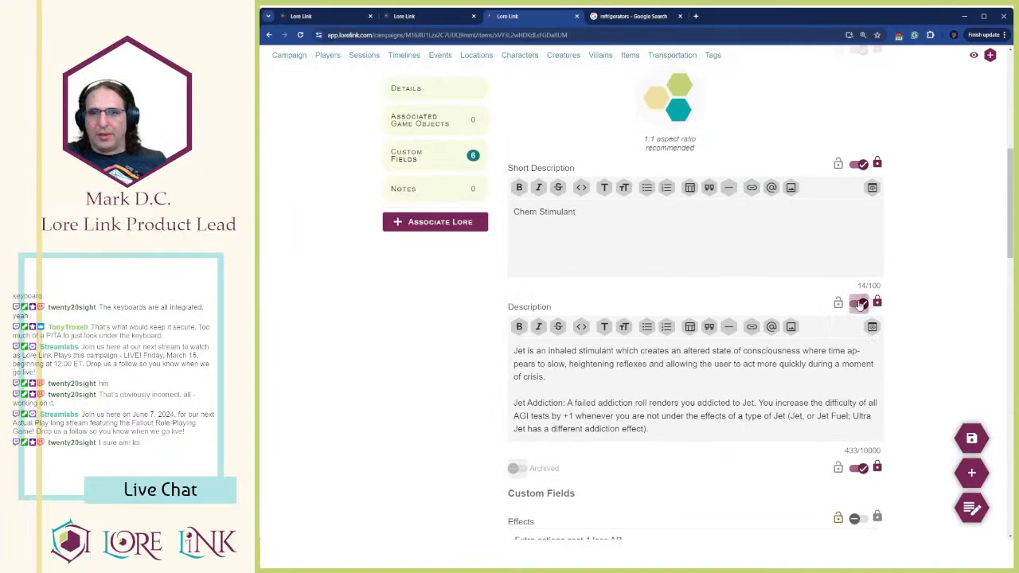
left_click(862, 165)
scroll(789, 264, "up", 3)
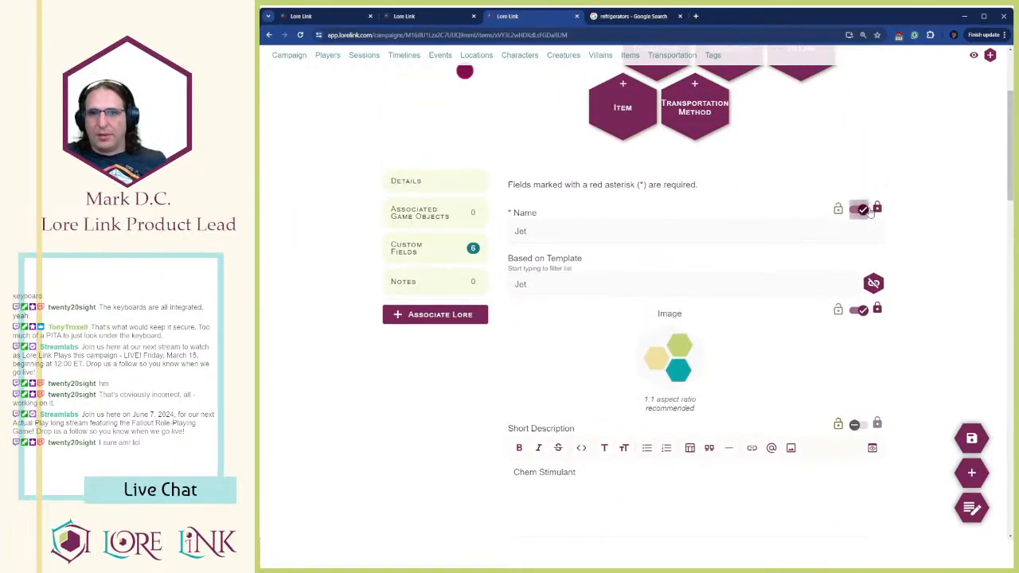
left_click(862, 209)
scroll(791, 311, "down", 7)
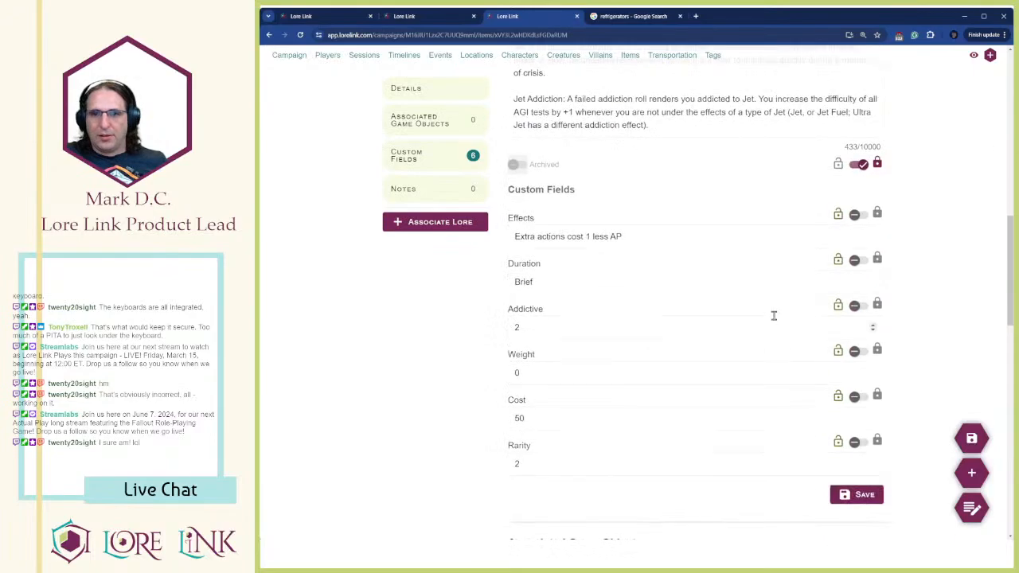
scroll(774, 311, "down", 4)
scroll(895, 343, "down", 5)
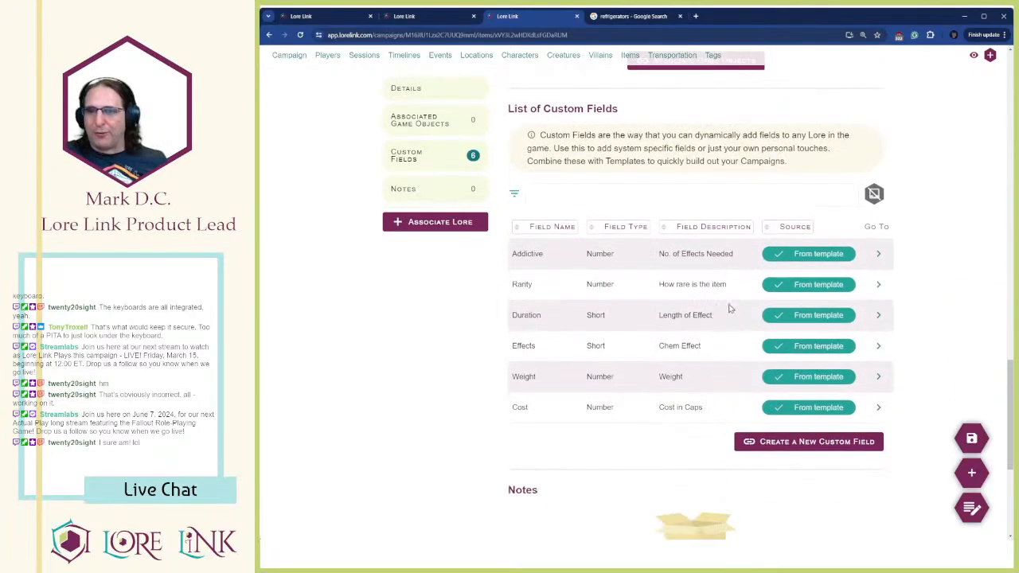
left_click(971, 437)
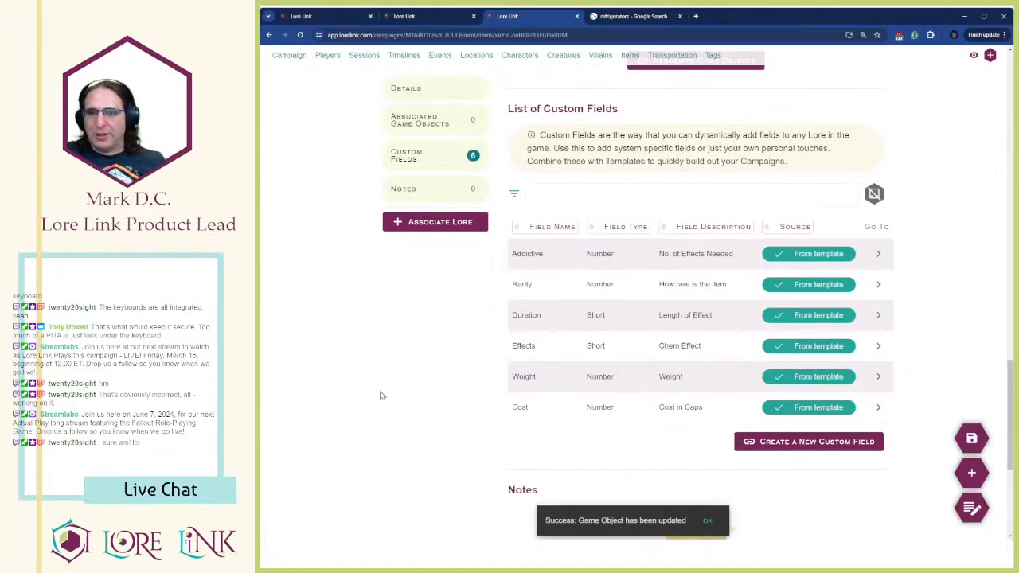
Open the Jet item template from the campaign's items page and rename it "Chems"
scroll(442, 386, "up", 3)
scroll(442, 386, "up", 3)
left_click(630, 55)
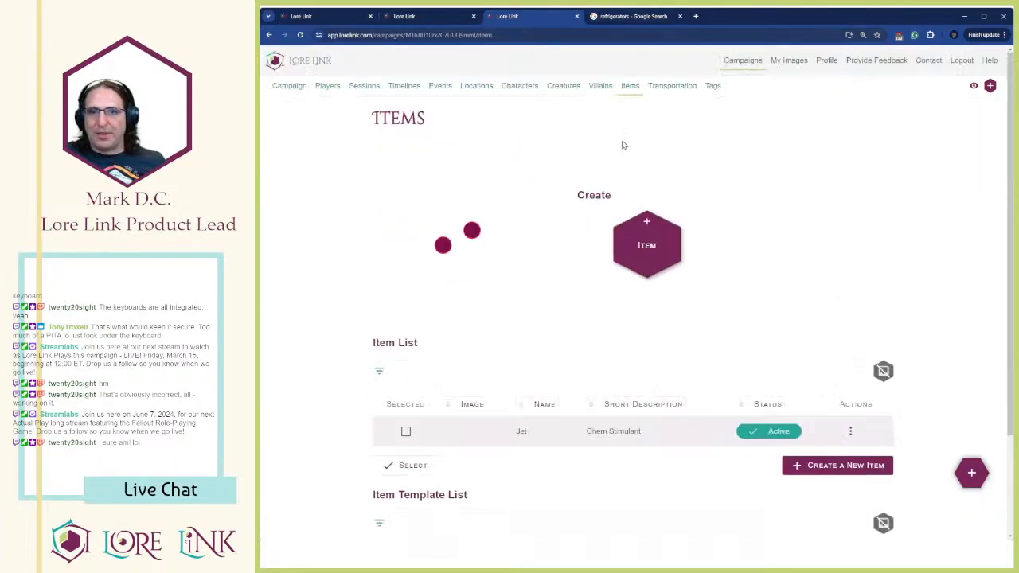
scroll(547, 244, "down", 2)
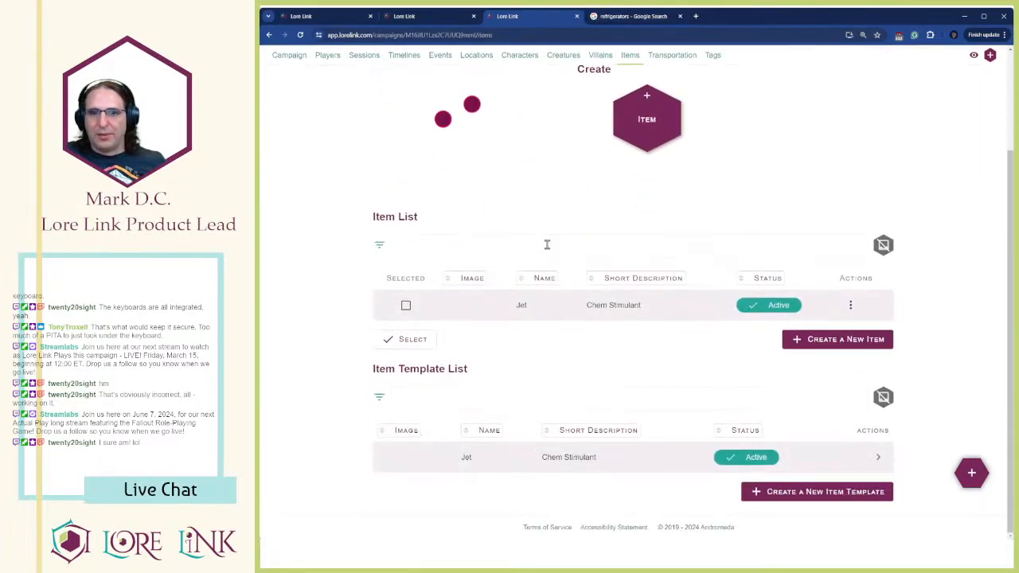
left_click(877, 457)
scroll(674, 289, "down", 2)
scroll(674, 290, "up", 2)
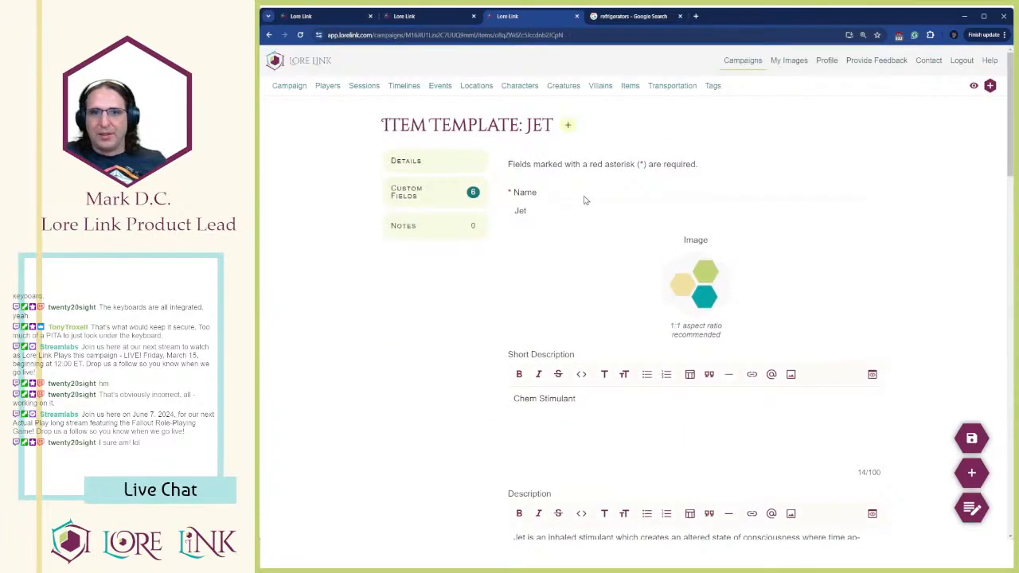
left_click_drag(564, 217, 468, 223)
type("Chems")
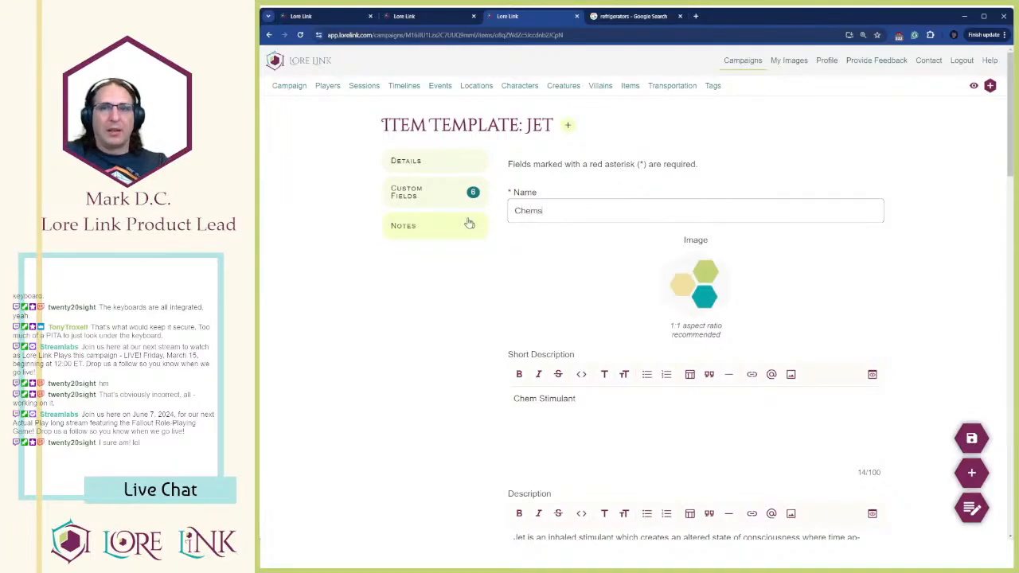
Change the template's Short Description to "Chems" and clear its Description
left_click_drag(539, 398, 576, 398)
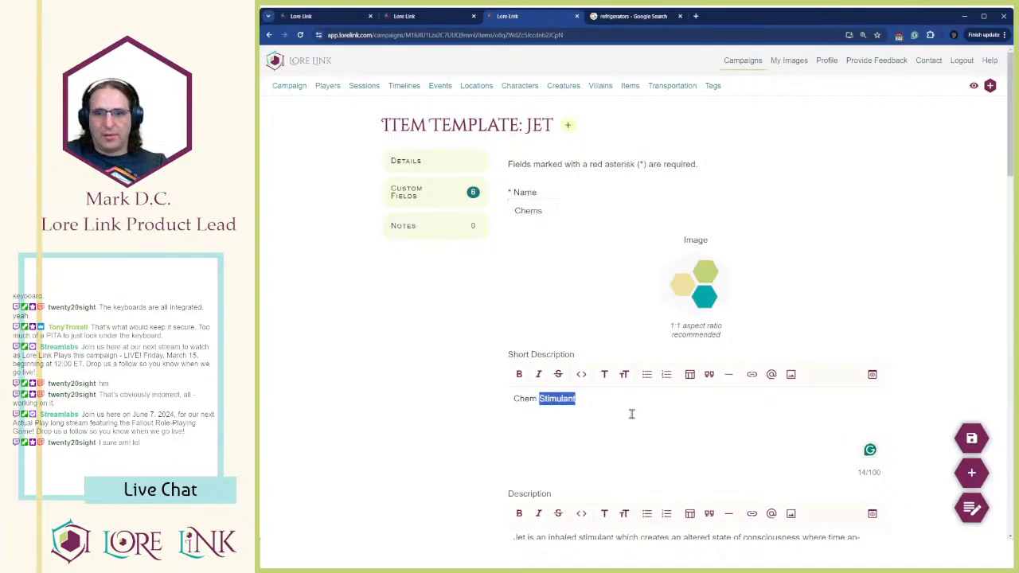
type("s")
scroll(626, 386, "down", 3)
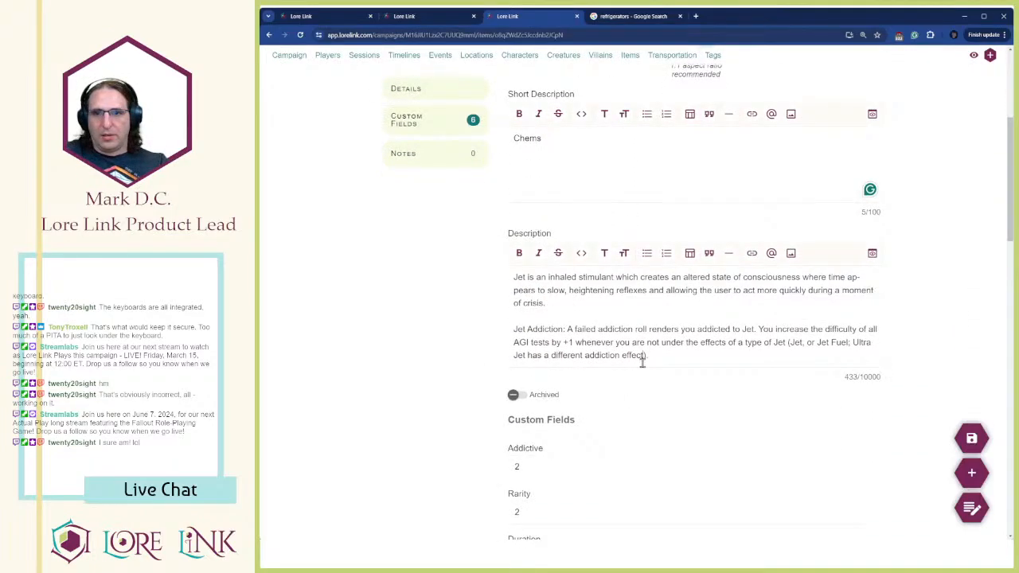
left_click_drag(675, 356, 454, 281)
key("BackSpace")
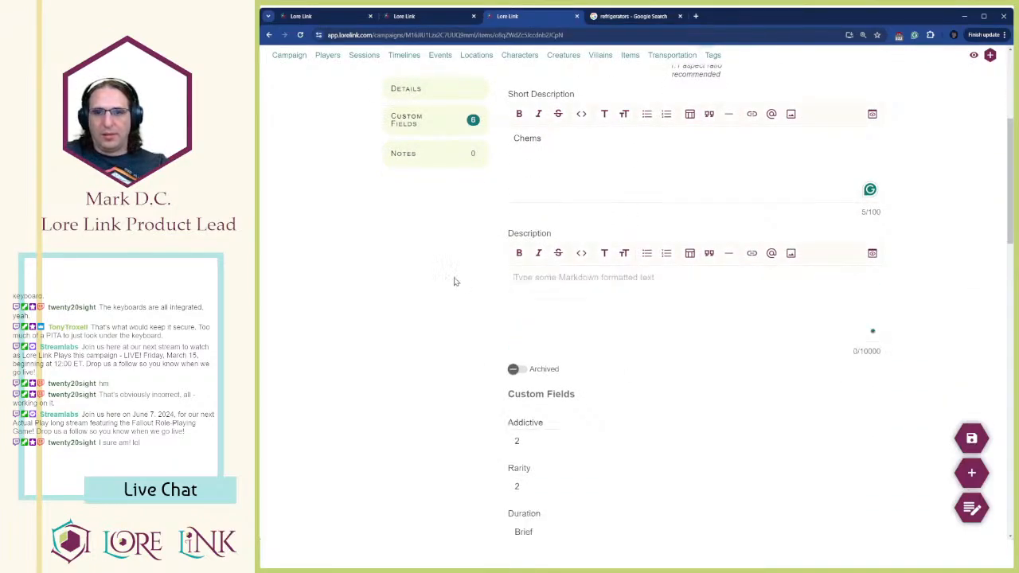
Clear the template's Addictive, Rarity, Duration, Effects, Weight and Cost values, and save the template
scroll(576, 273, "down", 3)
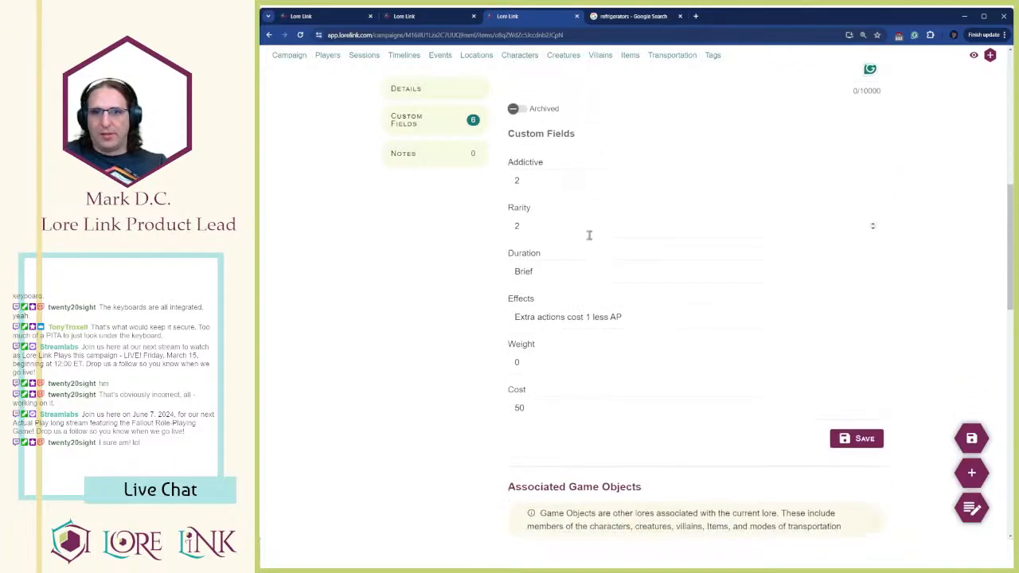
left_click(570, 185)
left_click_drag(570, 185, 369, 218)
key("BackSpace")
left_click_drag(526, 232, 491, 230)
key("BackSpace")
left_click_drag(554, 265, 477, 272)
key("BackSpace")
left_click_drag(650, 324, 487, 326)
key("BackSpace")
left_click_drag(566, 367, 471, 381)
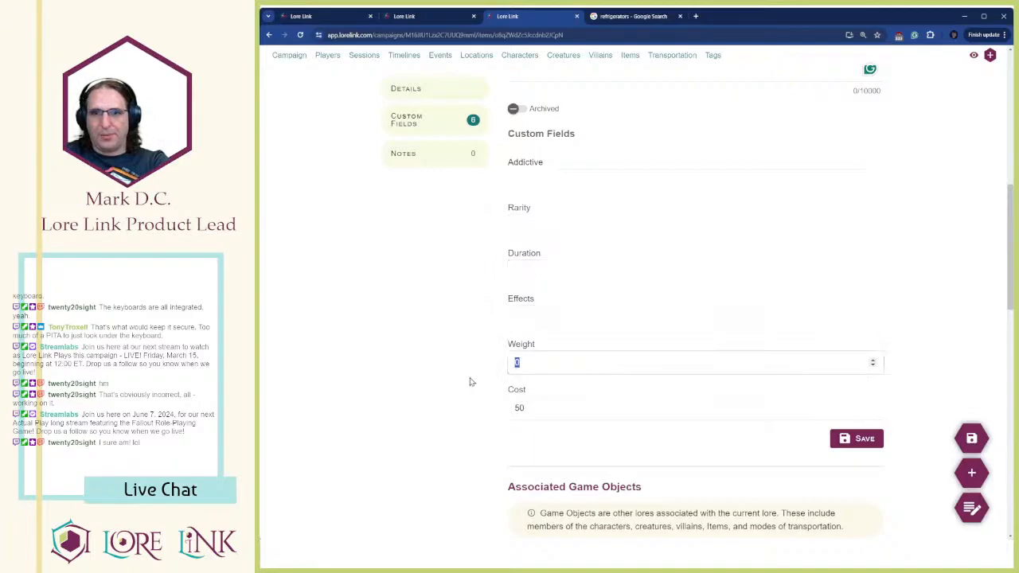
key("BackSpace")
left_click_drag(546, 406, 480, 408)
key("BackSpace")
scroll(507, 370, "up", 7)
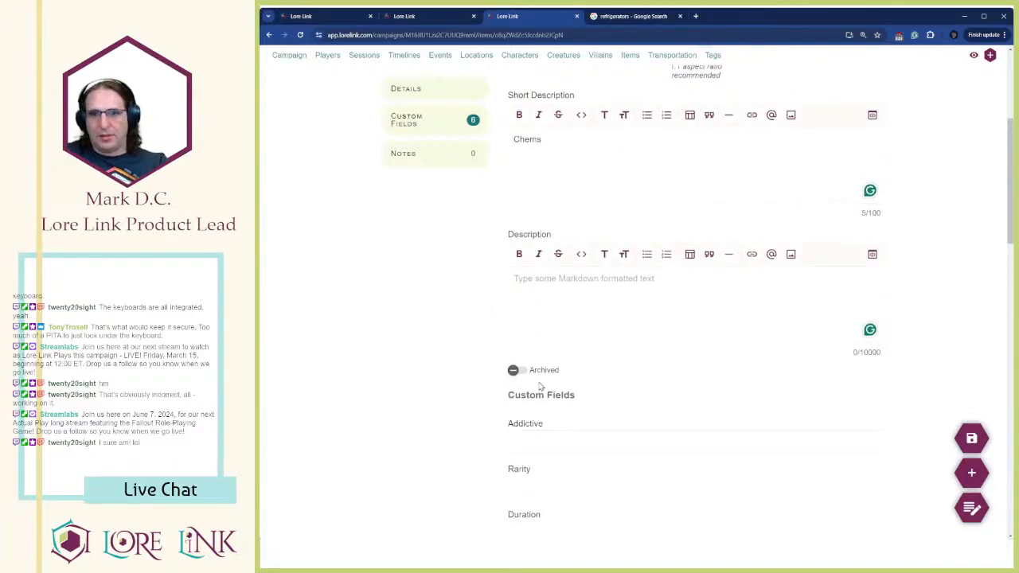
scroll(605, 345, "down", 10)
left_click(856, 481)
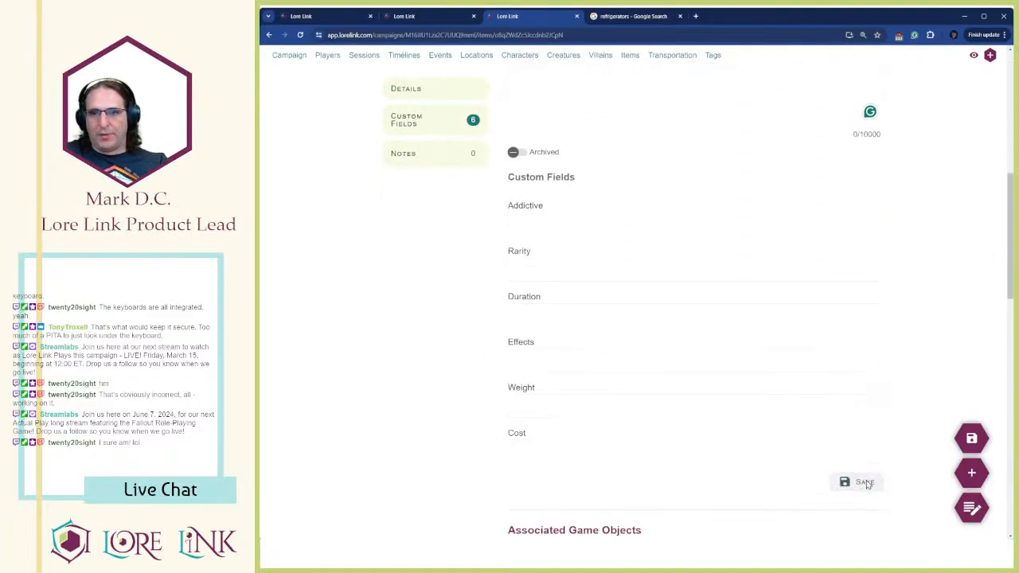
Return to the campaign's item list and open the Jet item at its custom fields
scroll(402, 323, "up", 10)
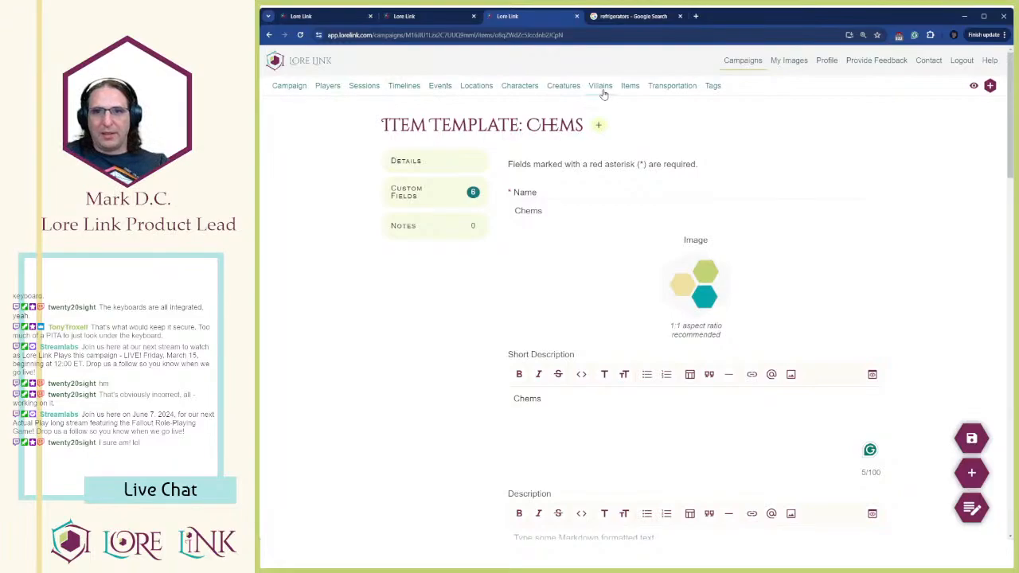
left_click(630, 86)
scroll(632, 318, "down", 2)
left_click(852, 305)
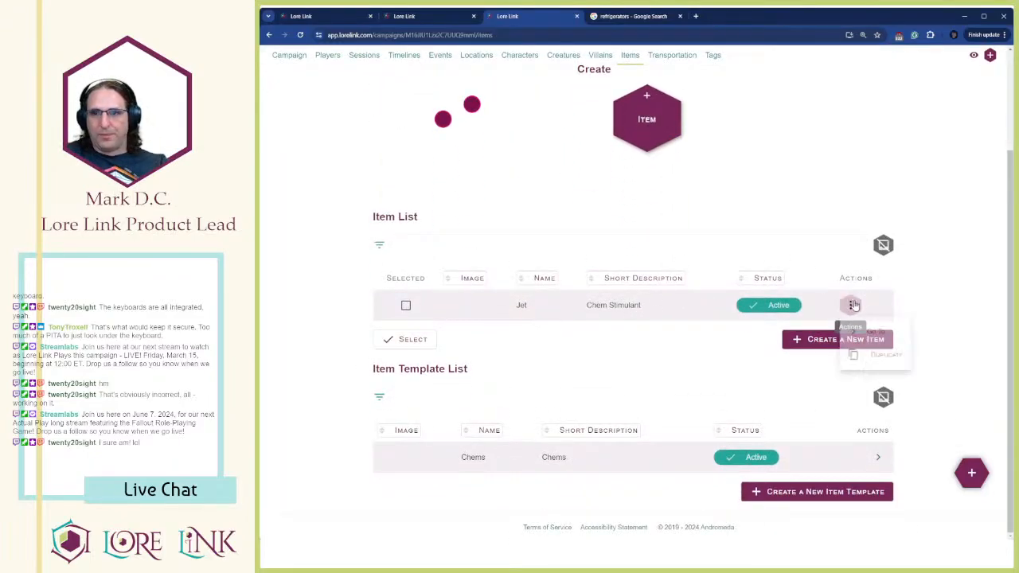
left_click(870, 331)
scroll(802, 270, "down", 8)
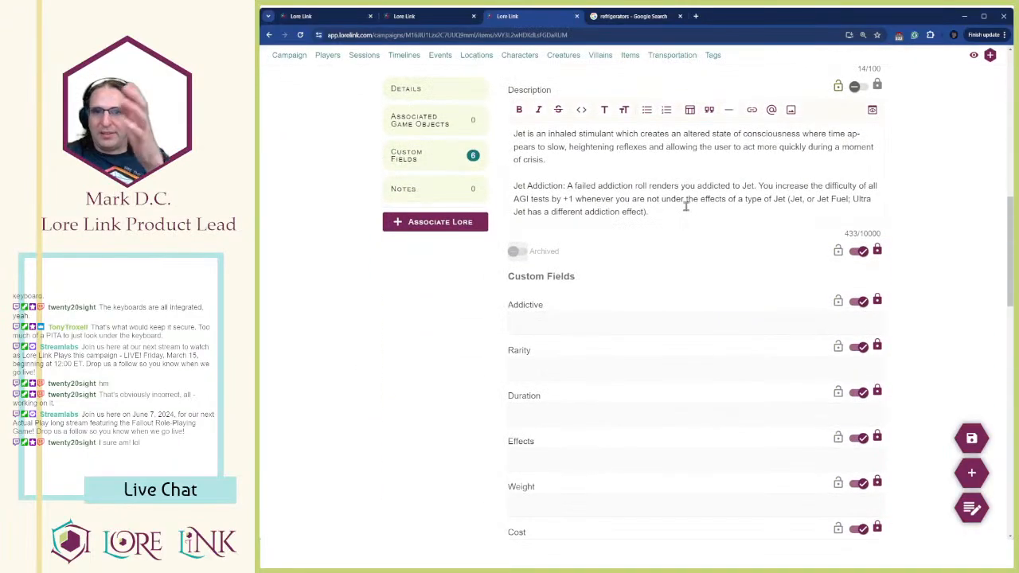
scroll(685, 206, "down", 3)
scroll(680, 223, "up", 2)
Unlock Jet's Addictive, Rarity, Duration, Effects, Weight and Cost custom fields from the template
left_click(859, 213)
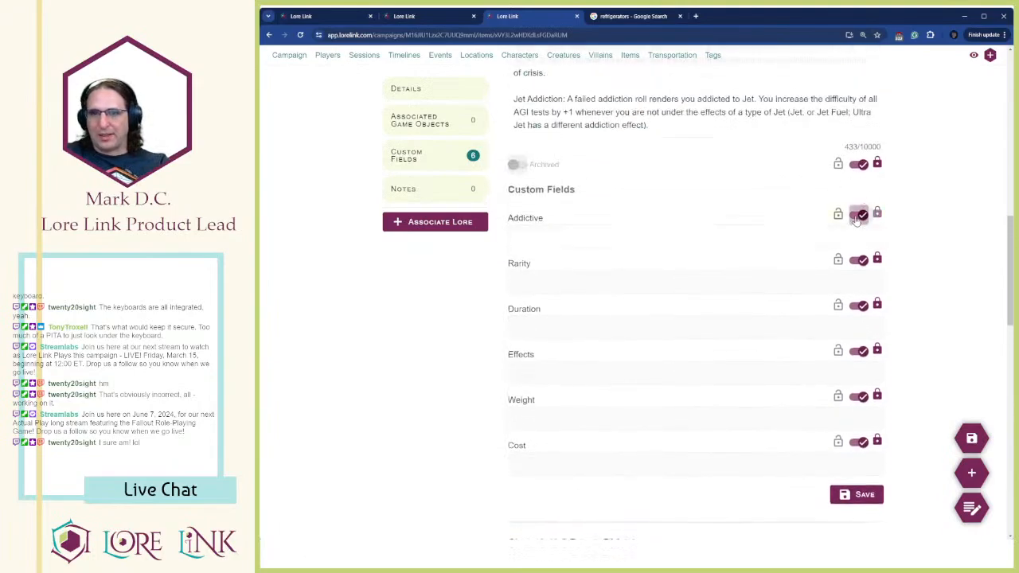
left_click(858, 259)
left_click(857, 305)
left_click(859, 350)
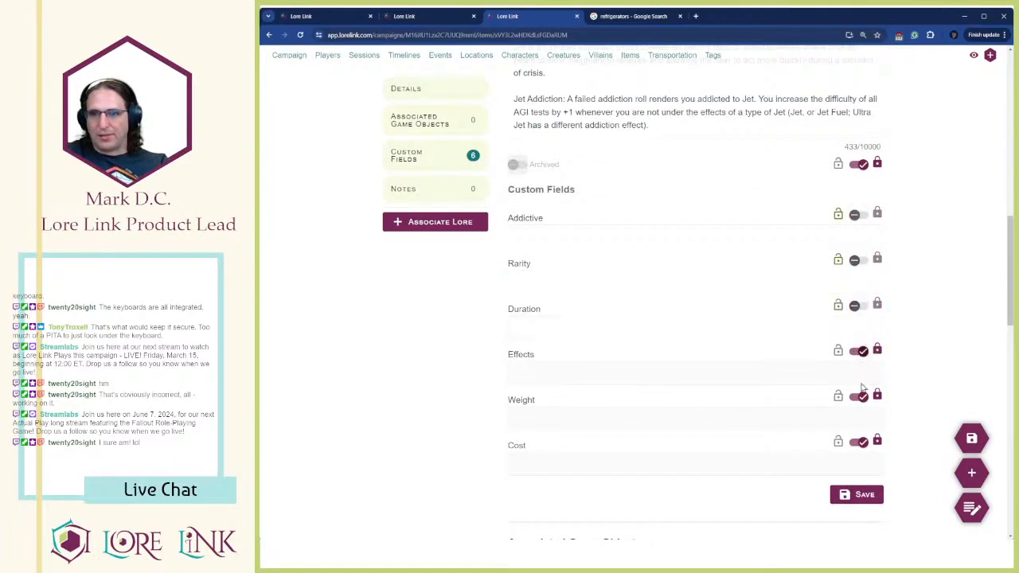
left_click(859, 395)
left_click(860, 441)
left_click(856, 494)
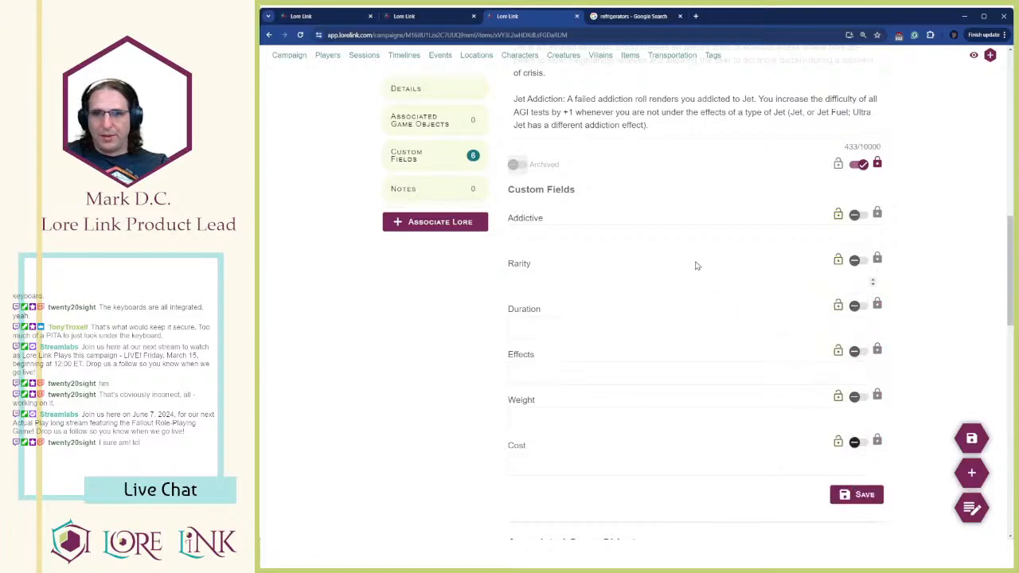
Fill in Jet's custom fields with Effects "Extra Cost 1 Less AP" and Duration "Brief"
left_click(611, 243)
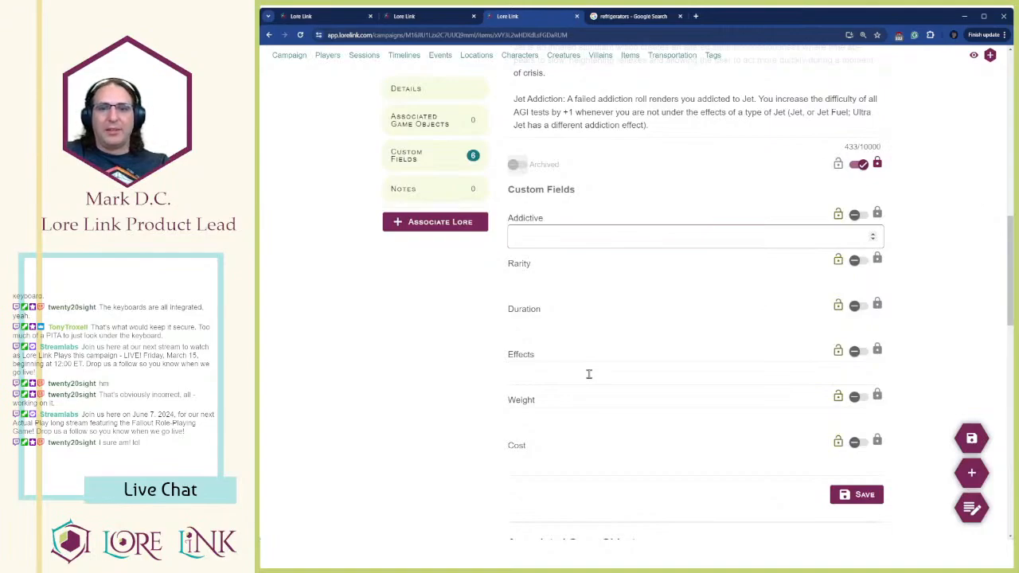
scroll(569, 231, "down", 1)
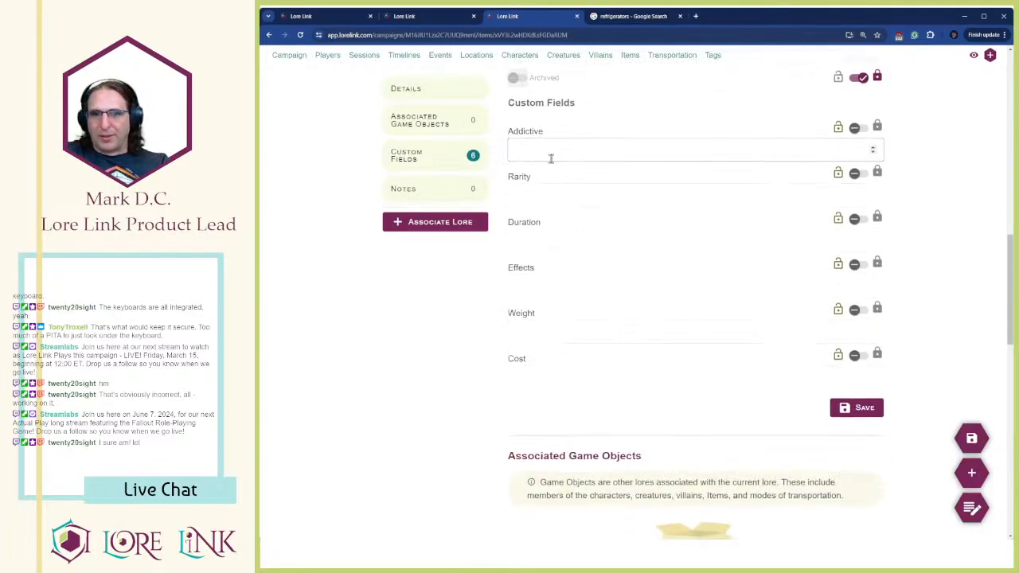
left_click(535, 192)
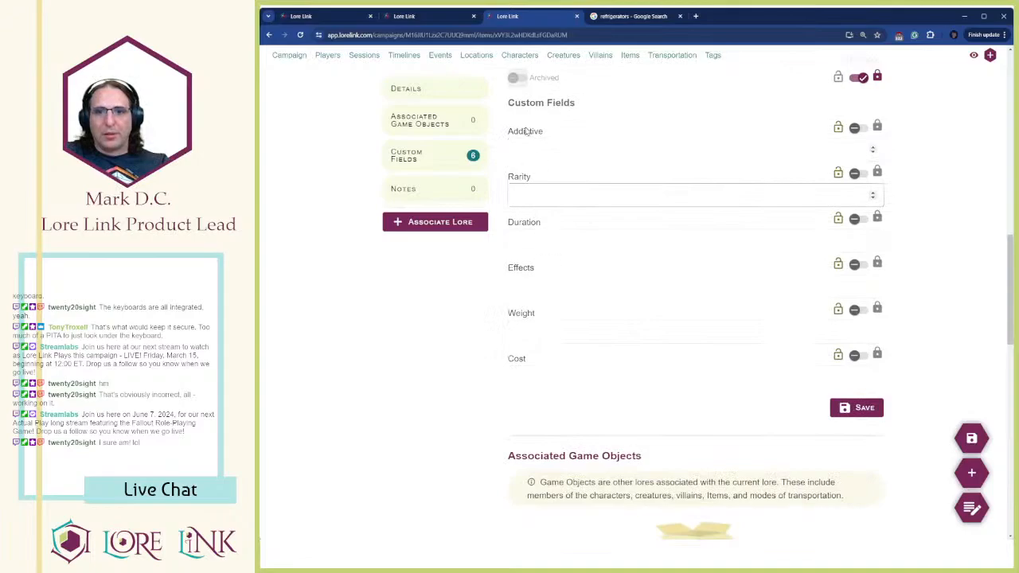
left_click(543, 240)
left_click(553, 286)
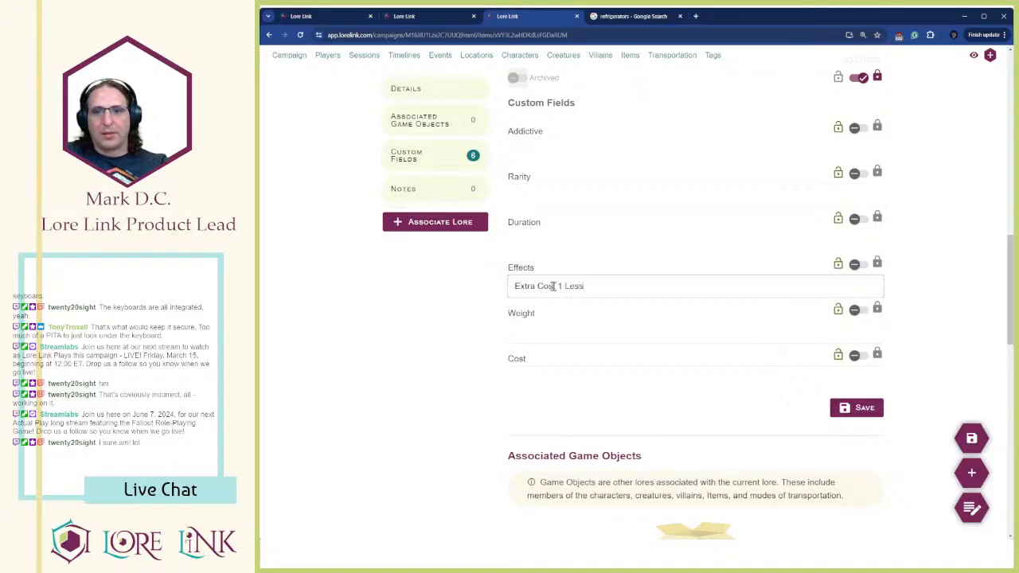
left_click(558, 242)
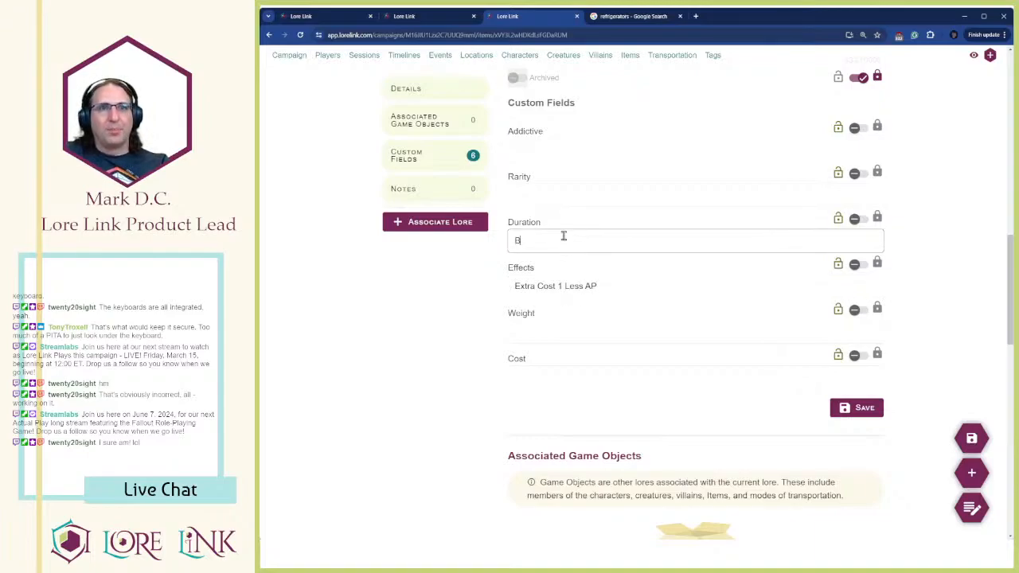
Set Jet's Rarity and Addictive to 2, Weight to 0 and Cost to 50, and save the item
left_click(592, 203)
type("2")
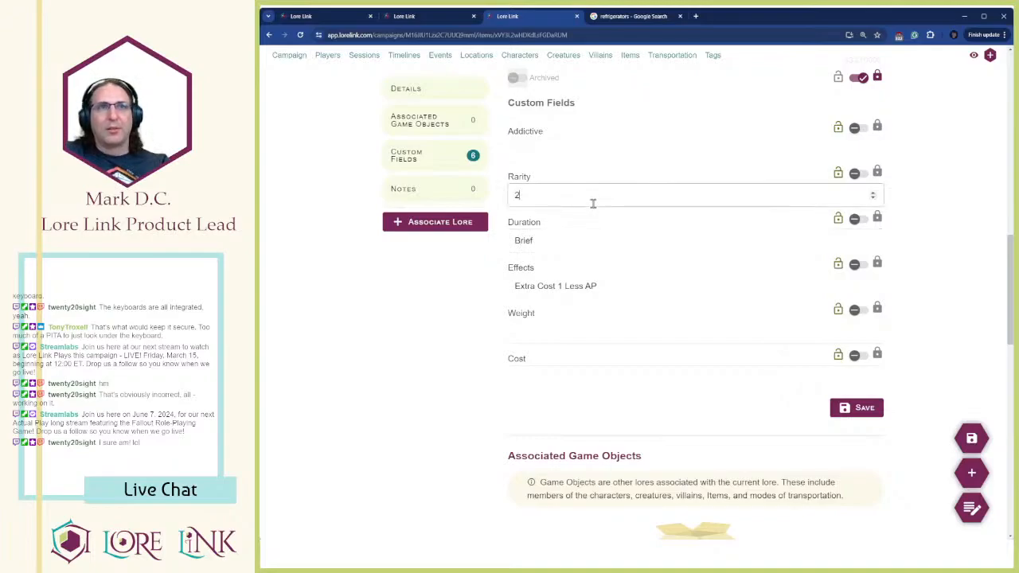
left_click(589, 158)
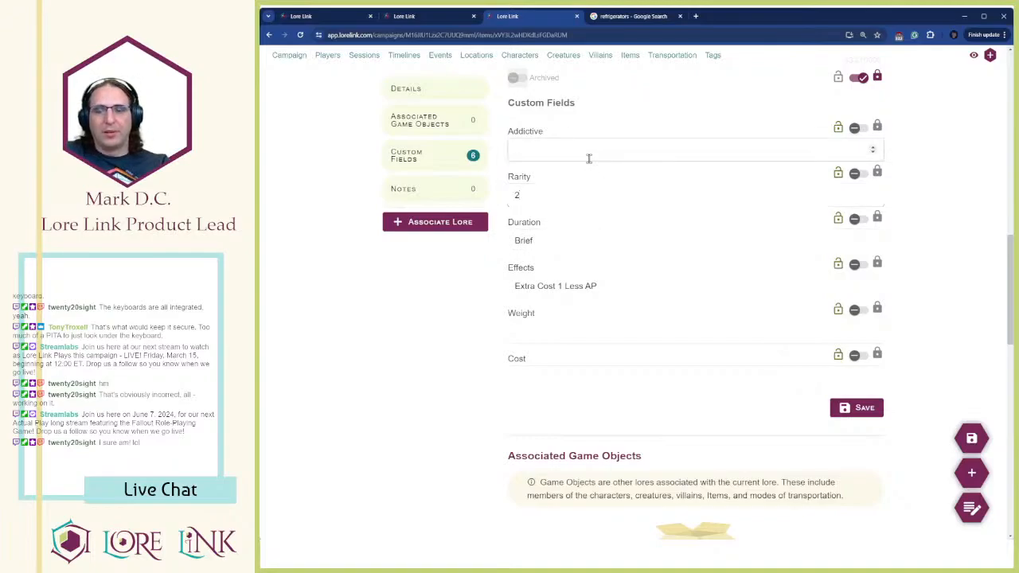
left_click(551, 327)
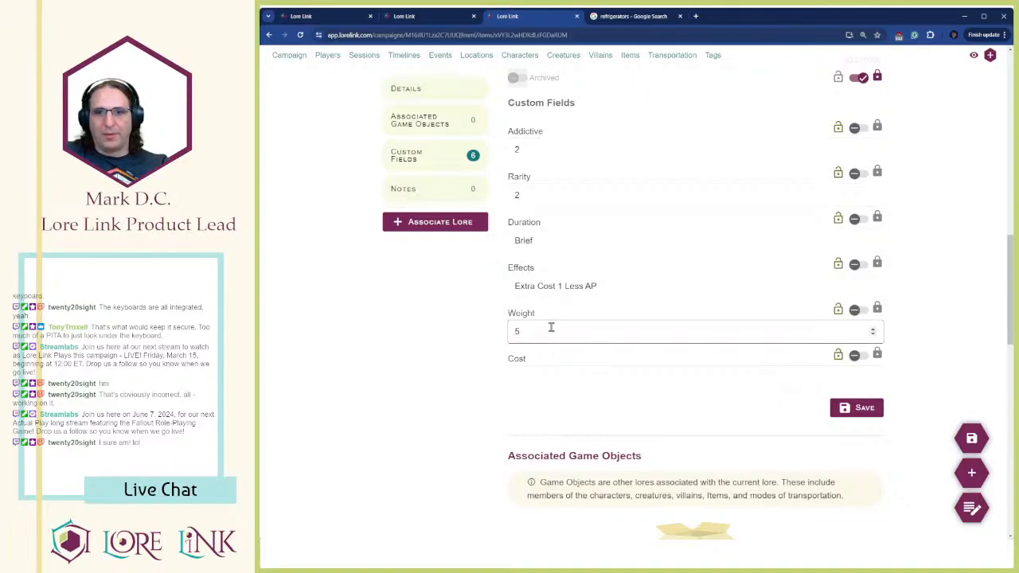
type("0")
key("Tab")
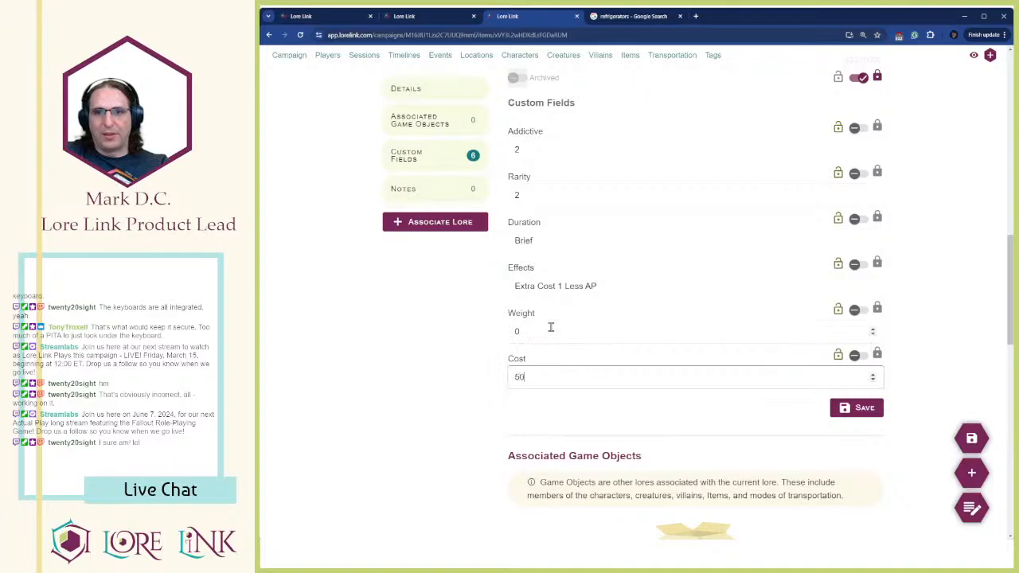
left_click(857, 408)
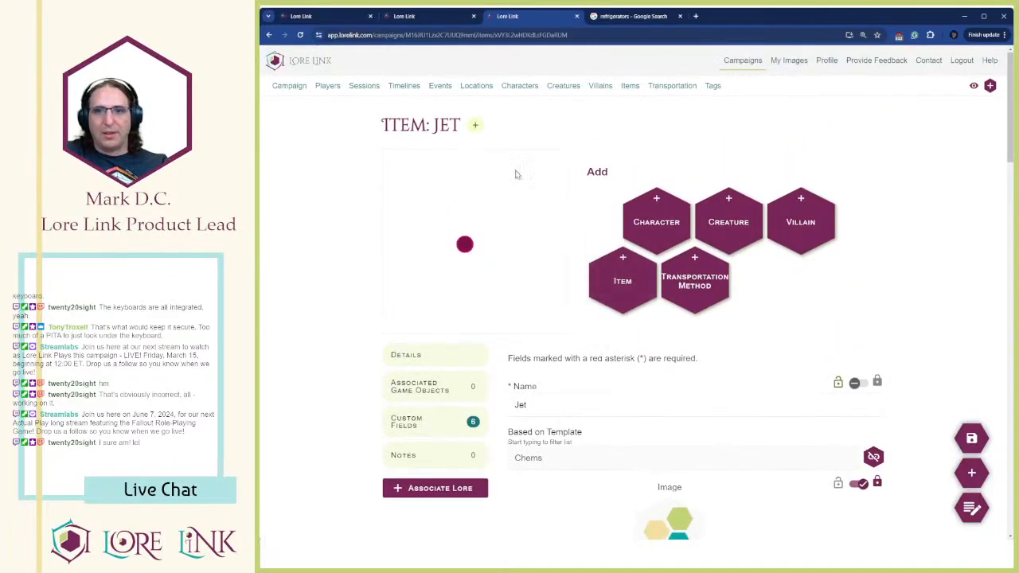
Open the Chems item template from the campaign's items and go to its list of custom fields
left_click(629, 89)
scroll(648, 228, "down", 2)
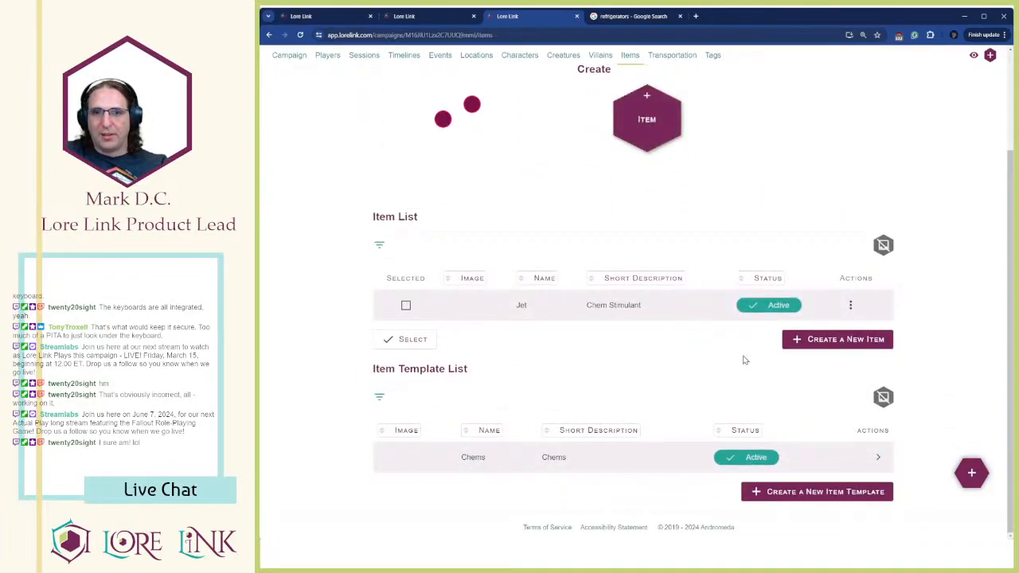
left_click(872, 460)
scroll(796, 363, "down", 5)
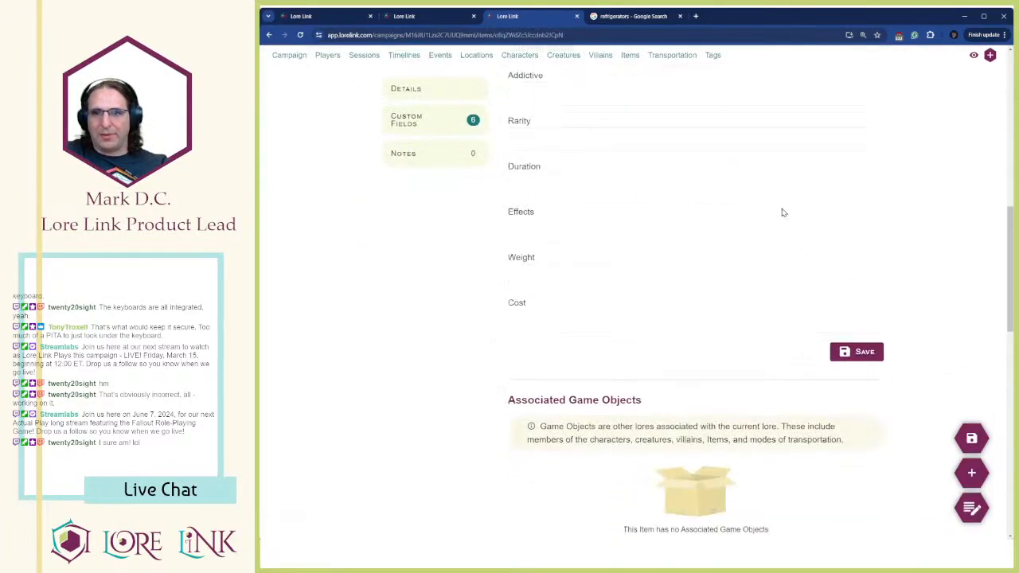
scroll(711, 165, "up", 2)
scroll(661, 234, "down", 6)
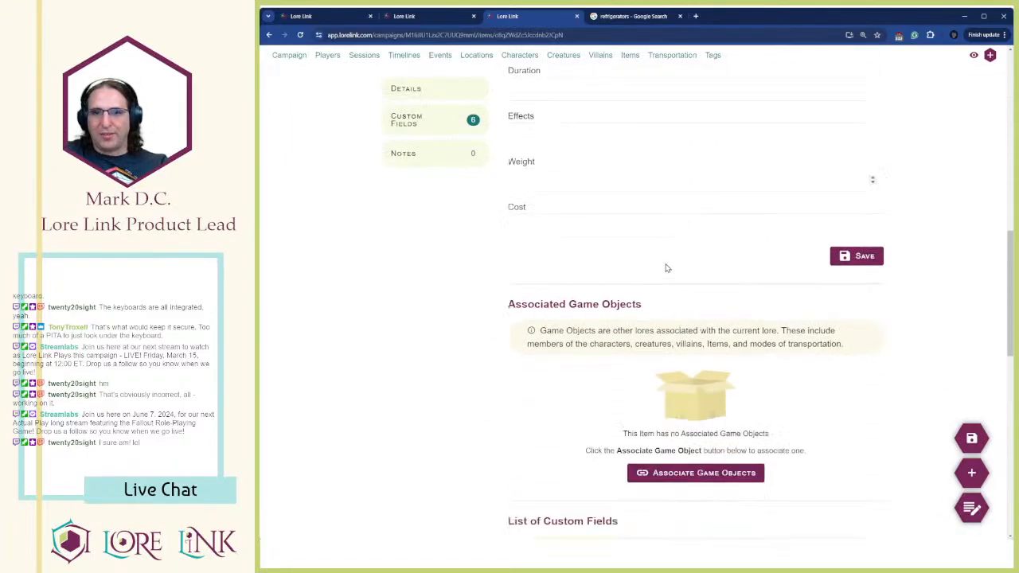
scroll(657, 236, "down", 2)
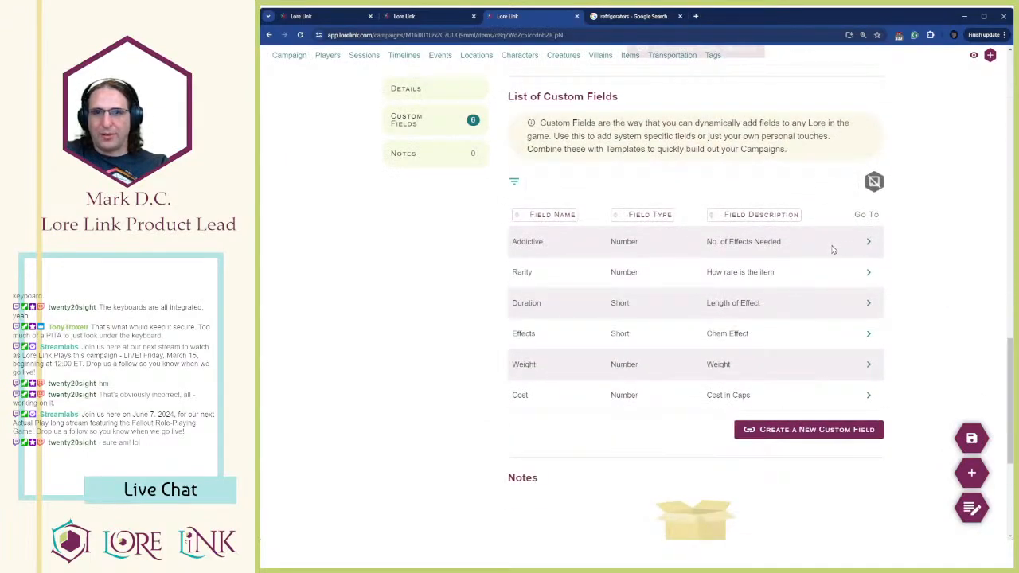
Set the index of the template's Addictive custom field to 1 and save the field
left_click(869, 241)
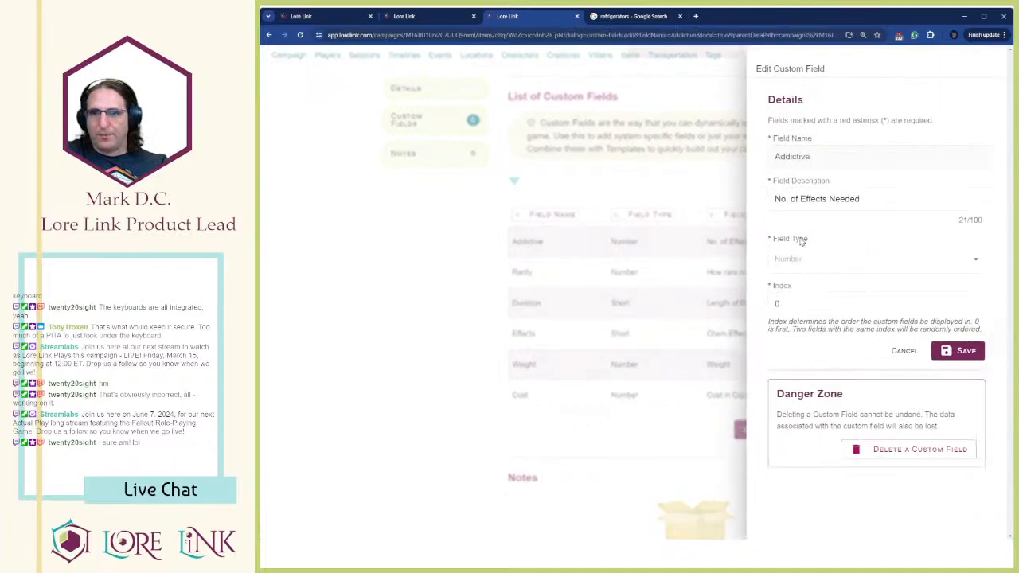
double_click(777, 302)
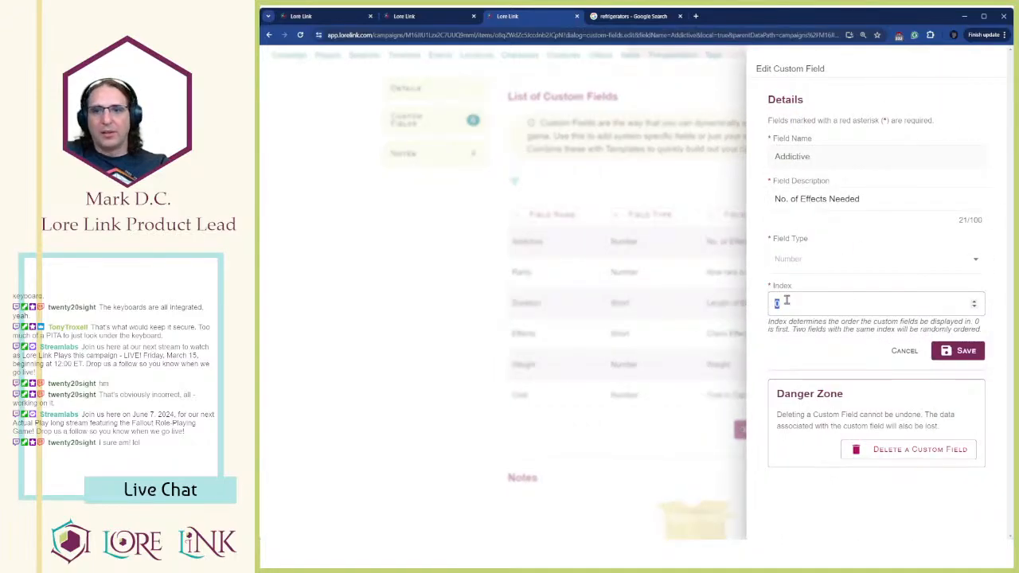
type("1")
left_click(962, 351)
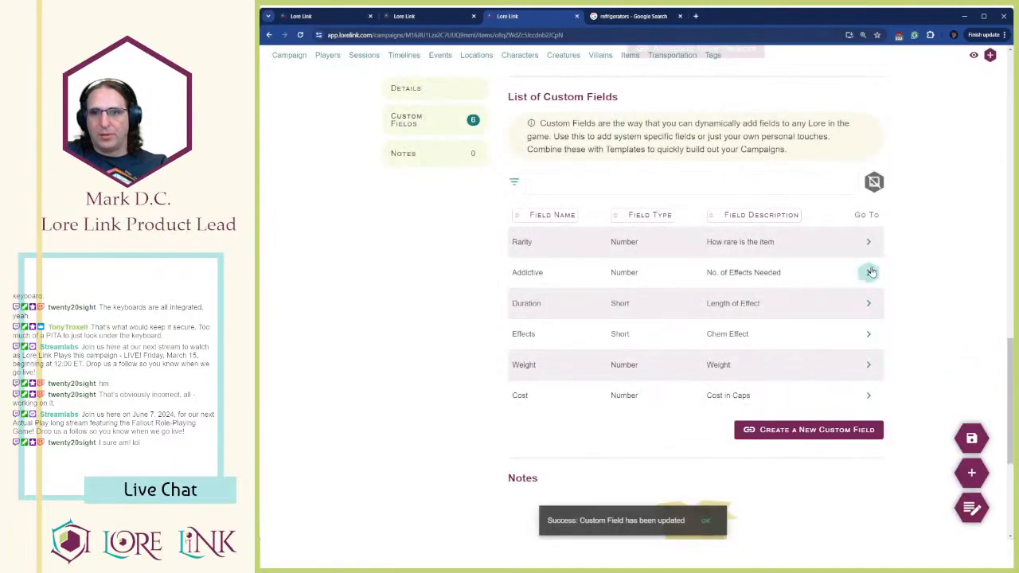
Set the index of the template's Rarity custom field to 5 and save the field
left_click(870, 241)
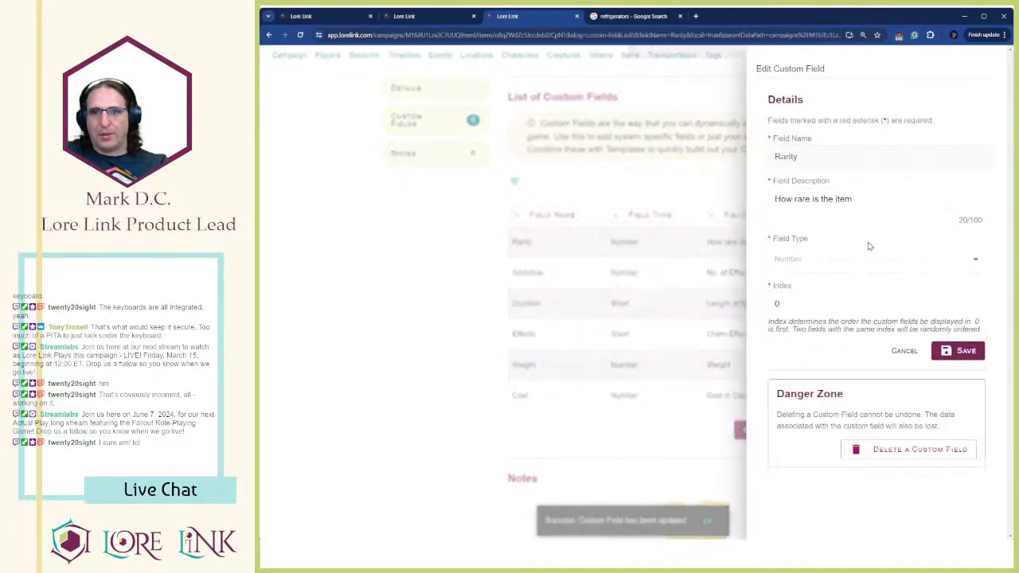
left_click_drag(851, 304, 746, 312)
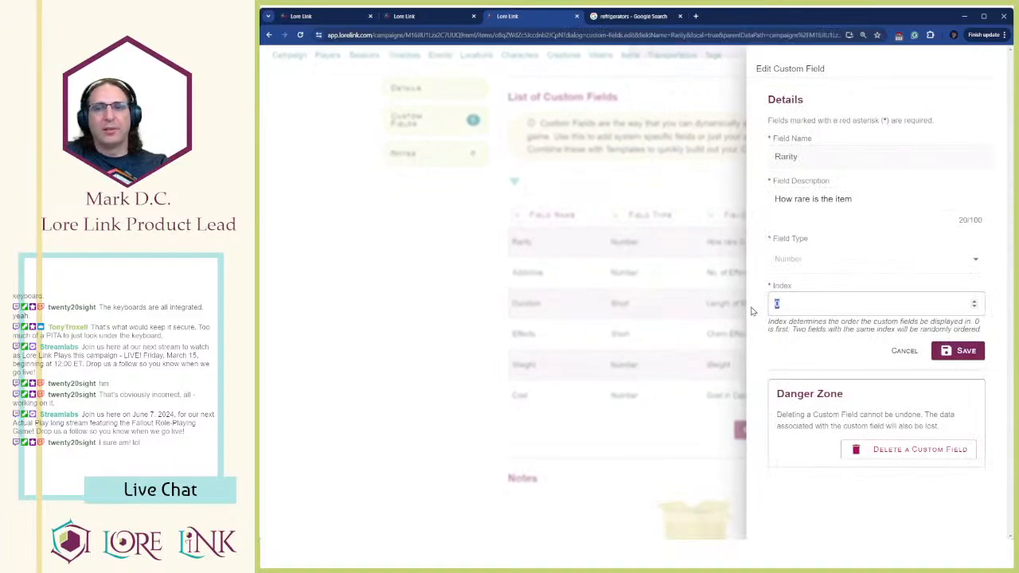
type("5")
left_click(944, 346)
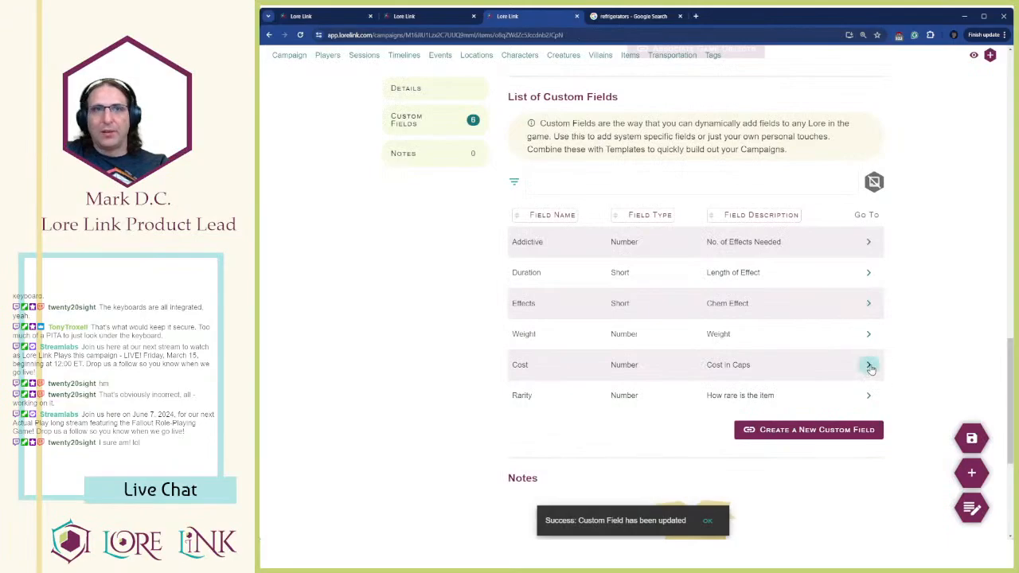
Review the index settings of the template's Cost and Weight custom fields and save both as they are
left_click(867, 365)
left_click(954, 350)
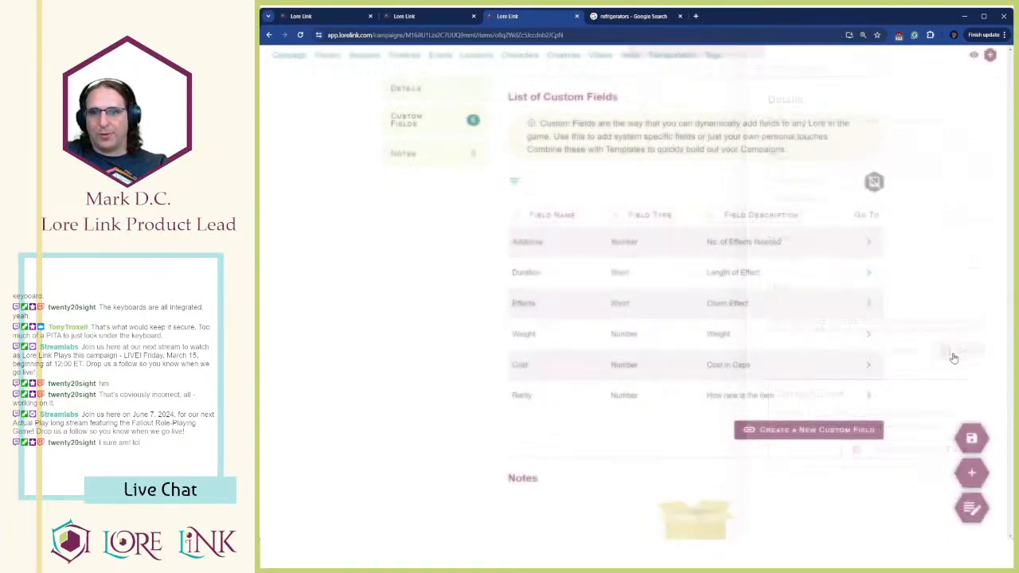
left_click(879, 334)
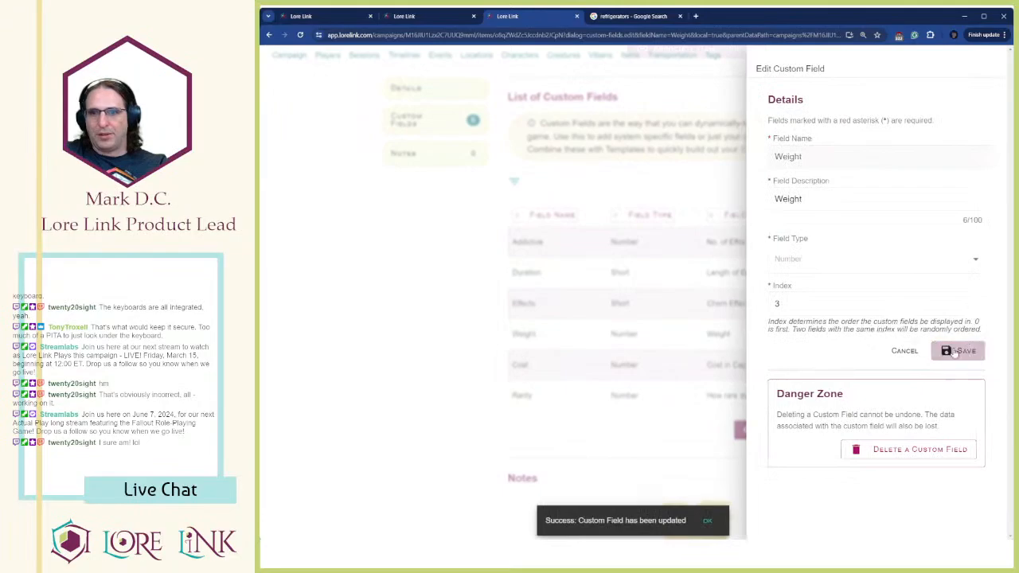
left_click(956, 351)
Set the index of the template's Effects custom field to 0 and save the field
left_click(866, 305)
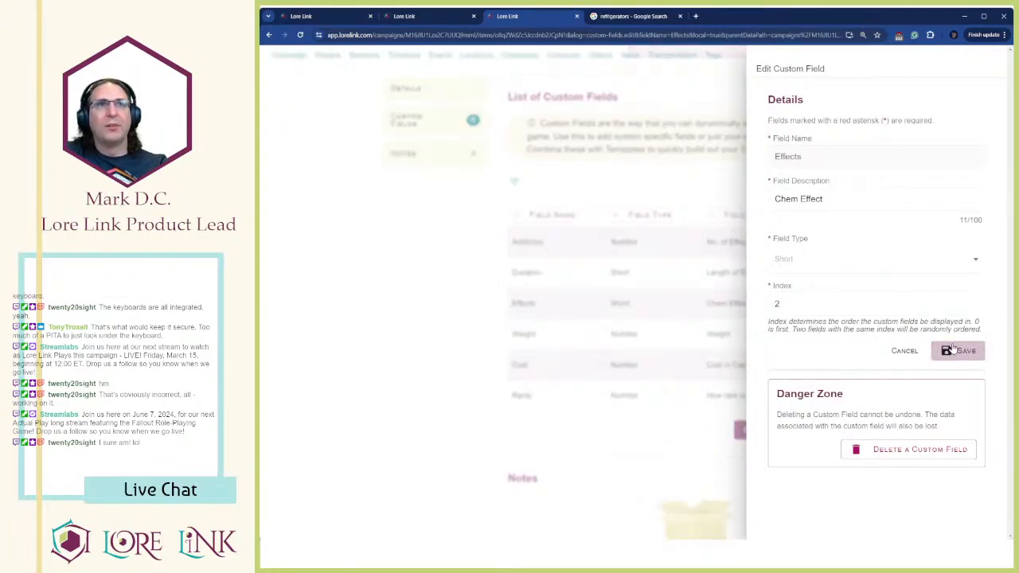
left_click_drag(849, 310, 728, 312)
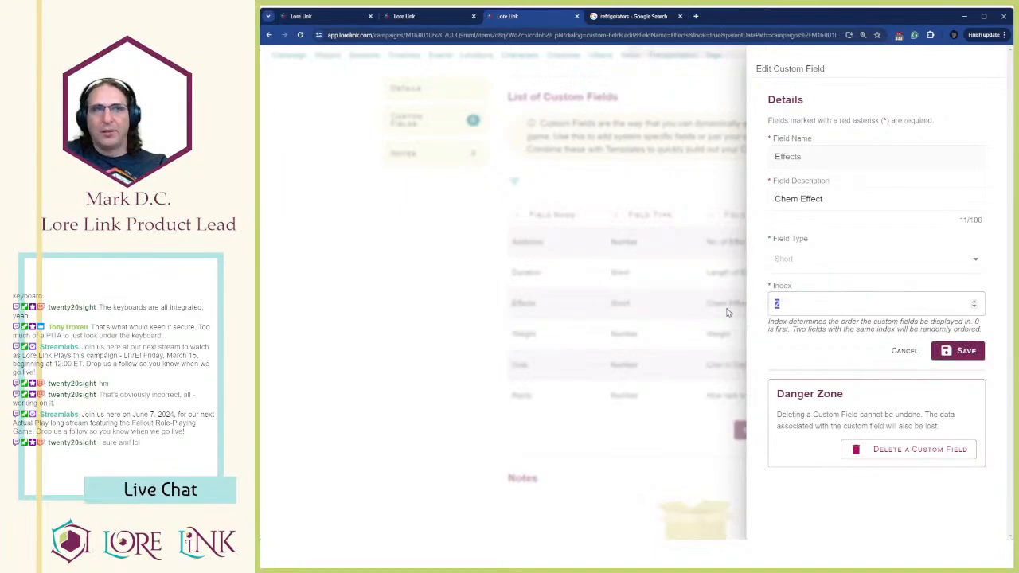
type("0")
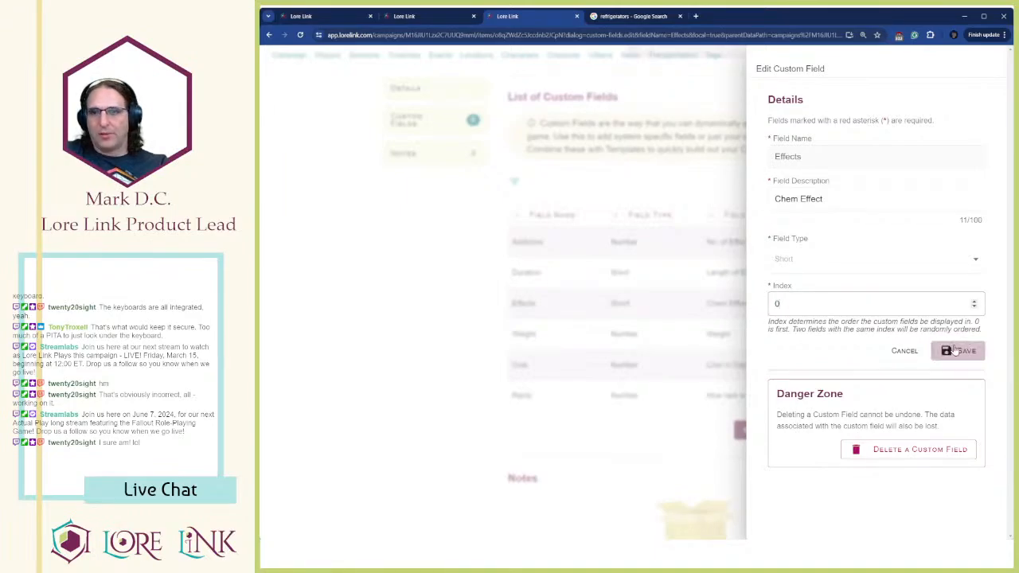
left_click(958, 350)
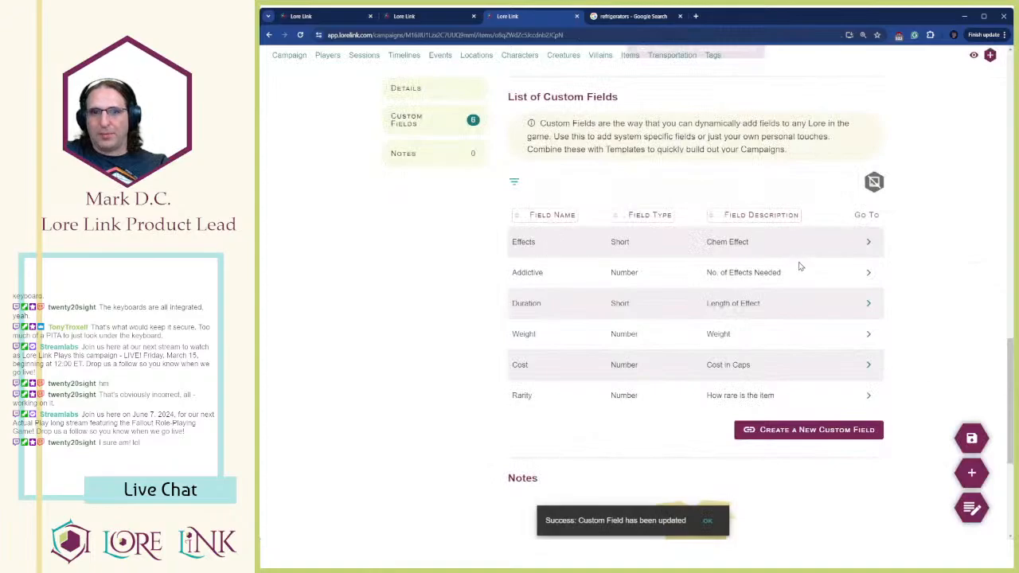
Keep the Duration custom field at index 1, set the Addictive field's index to 2, and save the Chems template
left_click(868, 303)
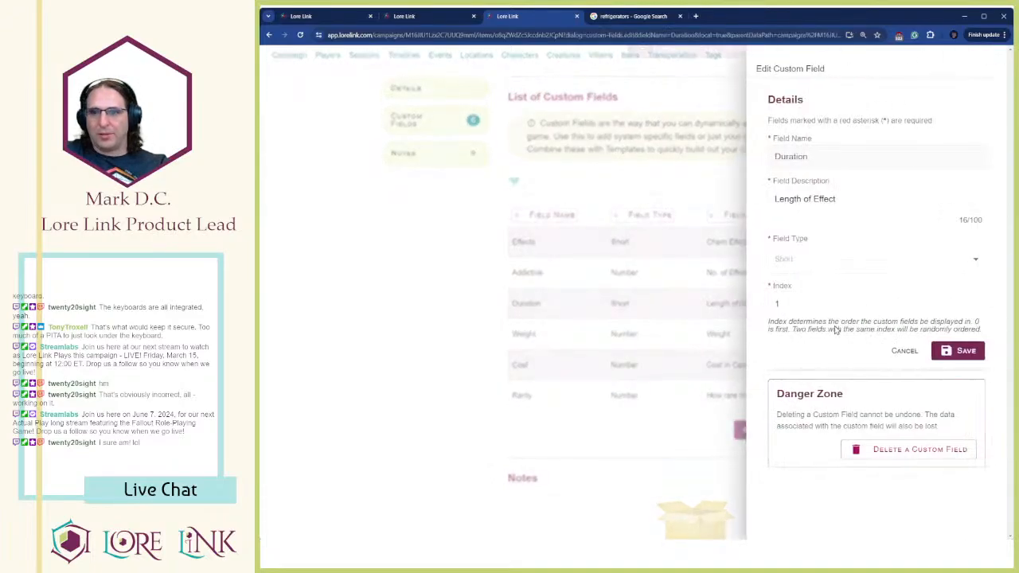
left_click(959, 350)
left_click(867, 272)
left_click_drag(851, 304, 775, 307)
type("2")
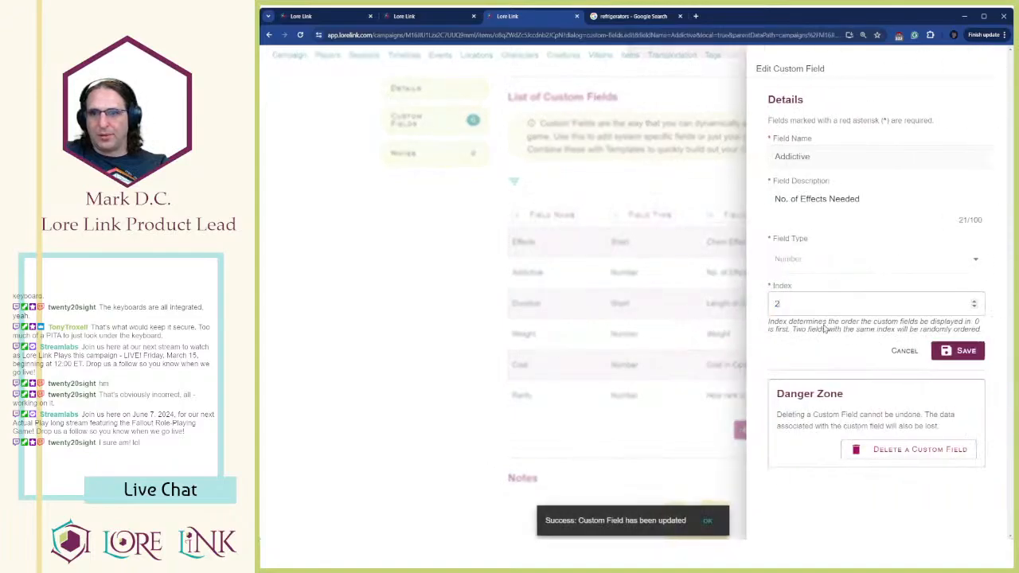
left_click(958, 353)
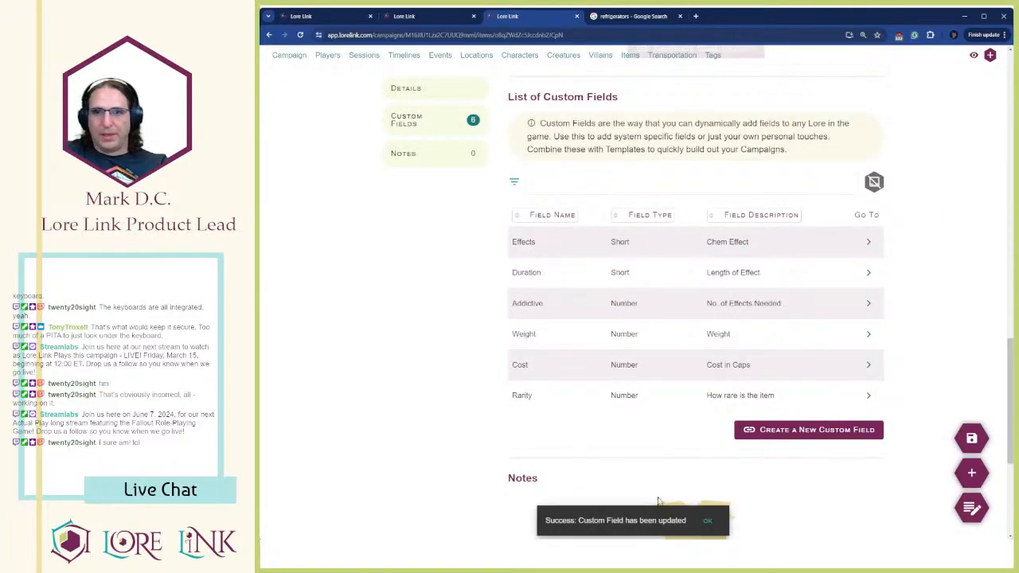
left_click(971, 438)
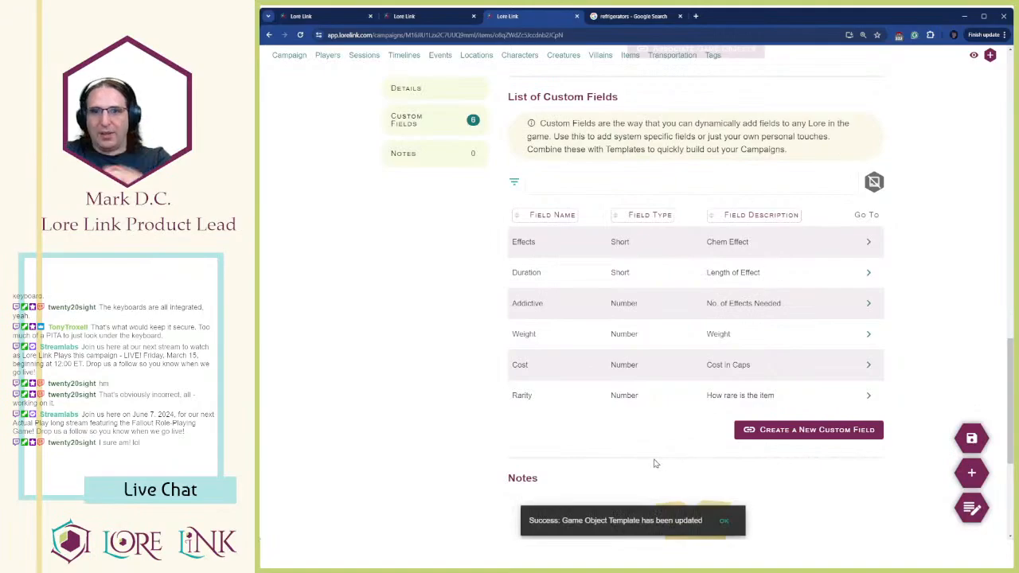
Return to the campaign's items, open Jet and check the order and values of its custom fields
scroll(458, 139, "up", 3)
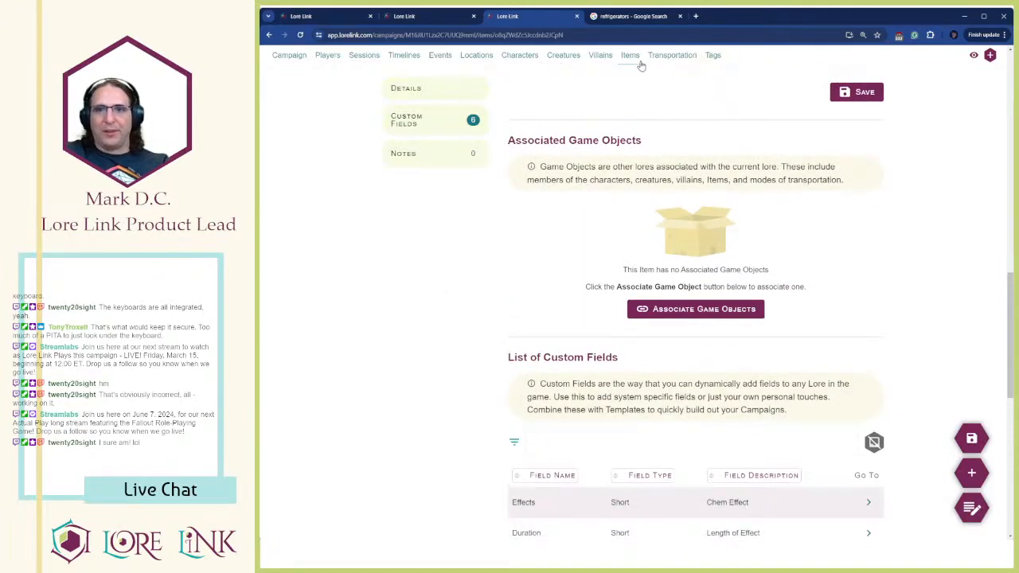
left_click(630, 57)
left_click(850, 430)
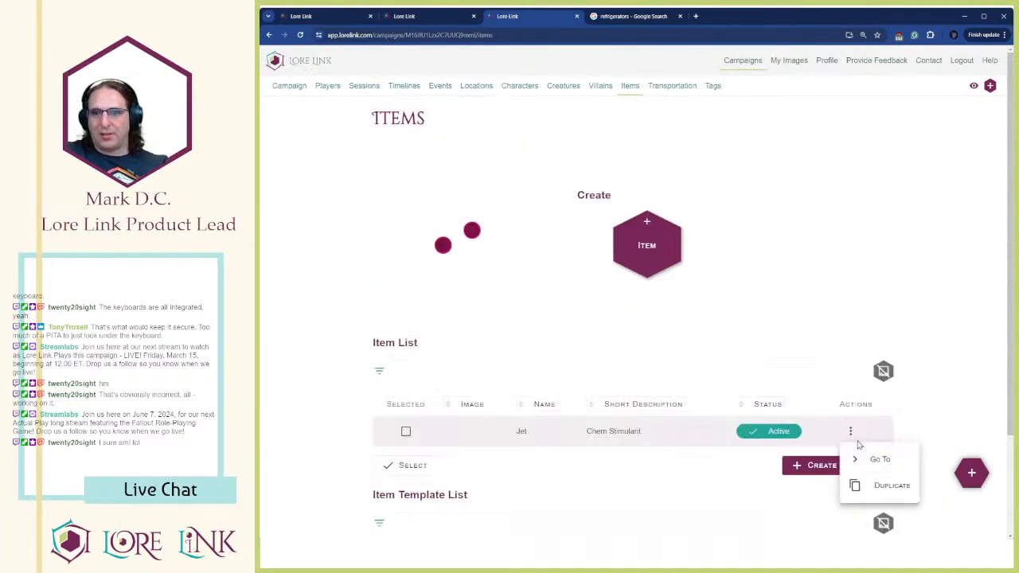
left_click(869, 457)
scroll(489, 305, "down", 10)
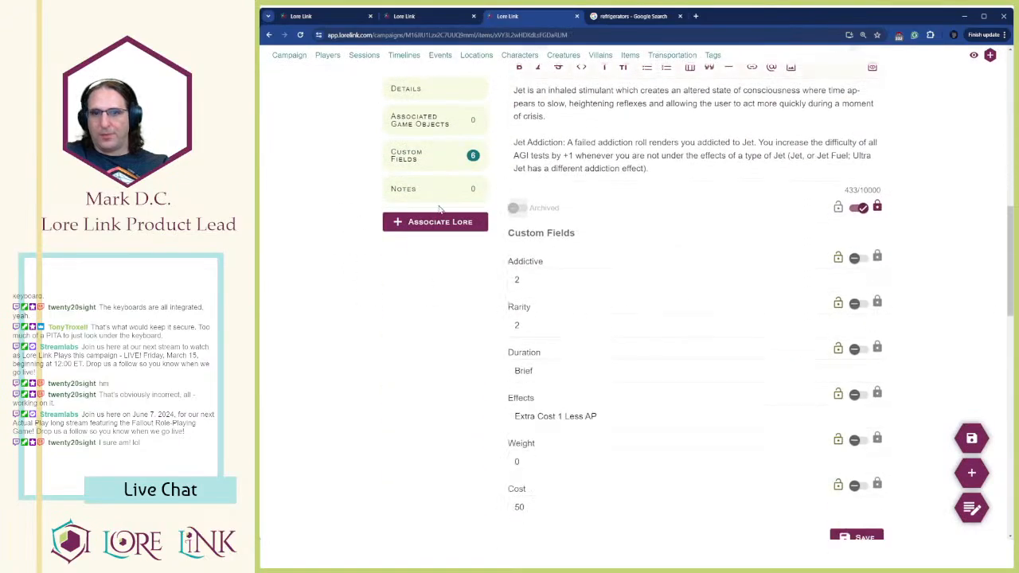
scroll(502, 205, "down", 1)
scroll(552, 196, "up", 4)
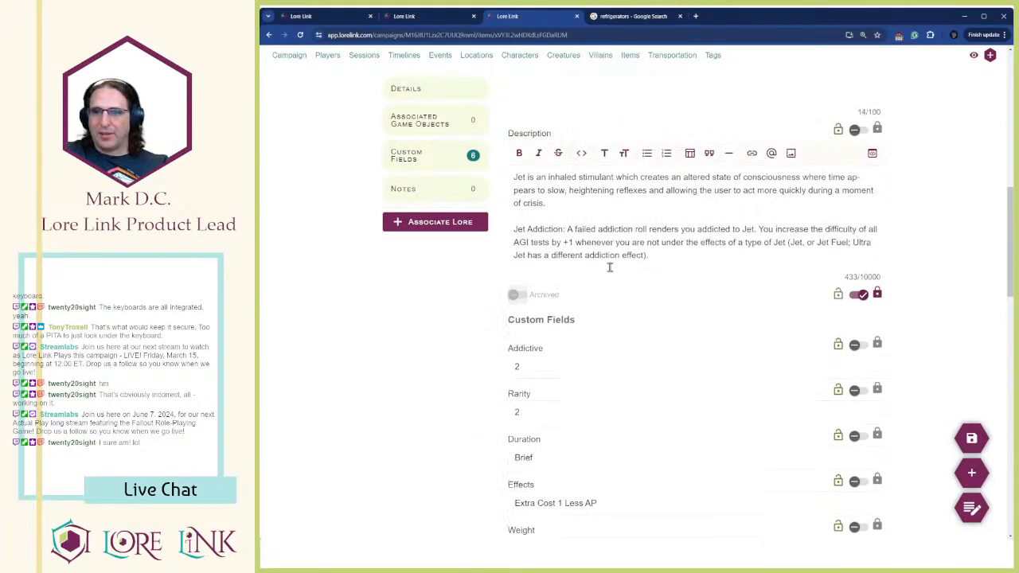
scroll(548, 271, "down", 4)
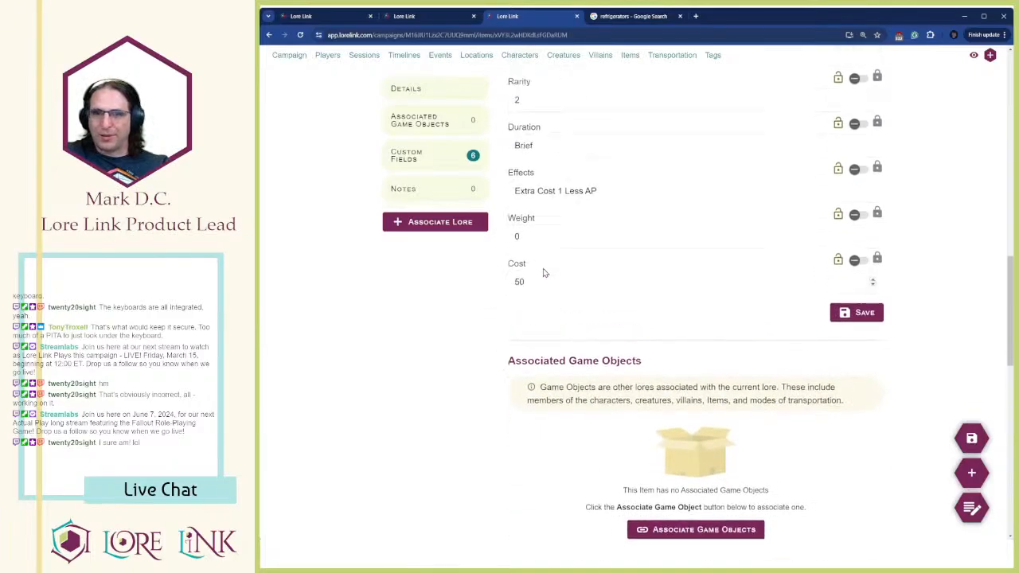
Review Jet's name, template link, descriptions, custom field values and list of custom fields
scroll(539, 267, "up", 7)
scroll(521, 262, "up", 5)
scroll(522, 228, "down", 6)
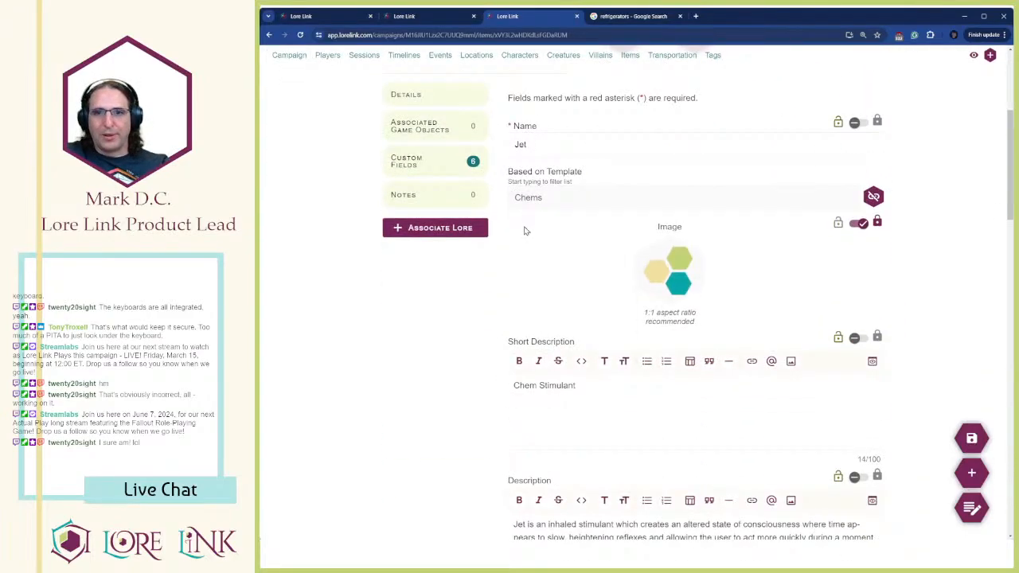
scroll(494, 263, "down", 4)
scroll(471, 263, "up", 9)
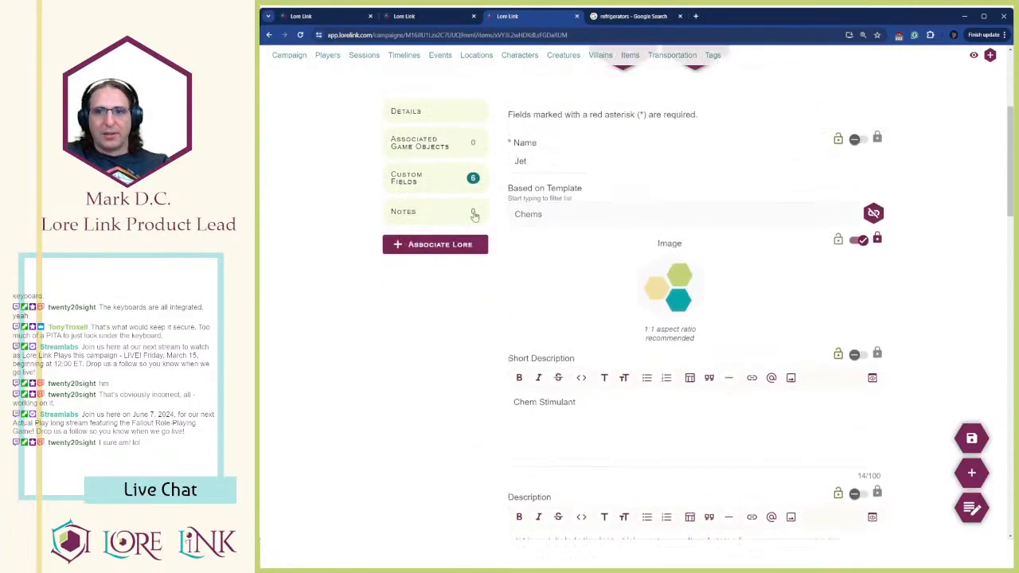
scroll(429, 159, "down", 7)
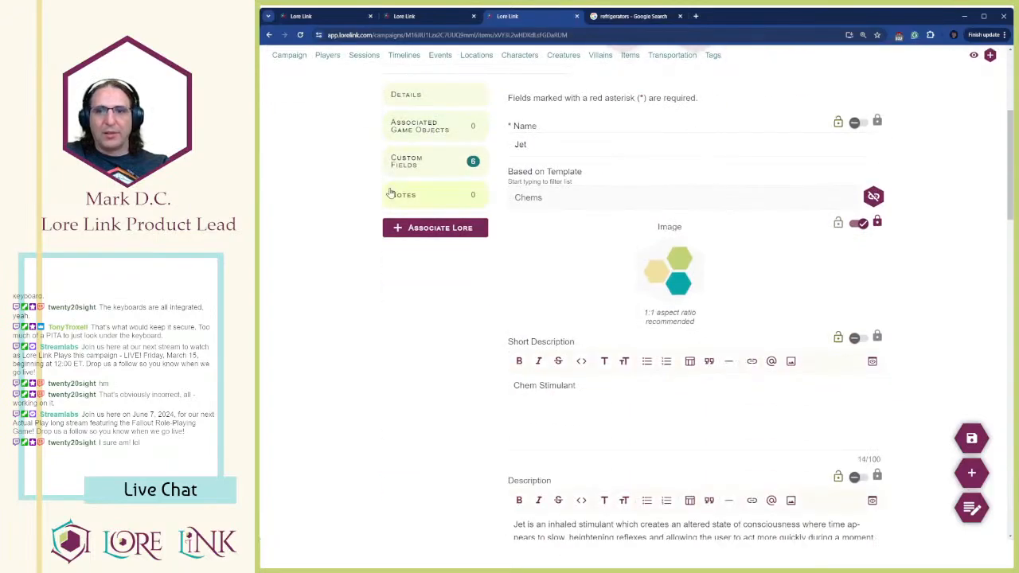
scroll(596, 340, "down", 3)
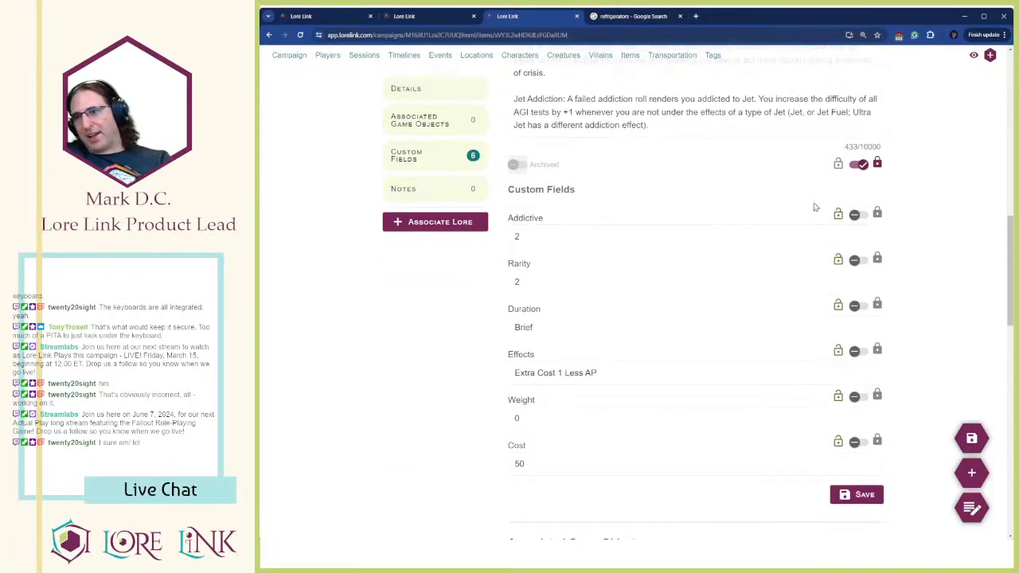
scroll(670, 236, "down", 10)
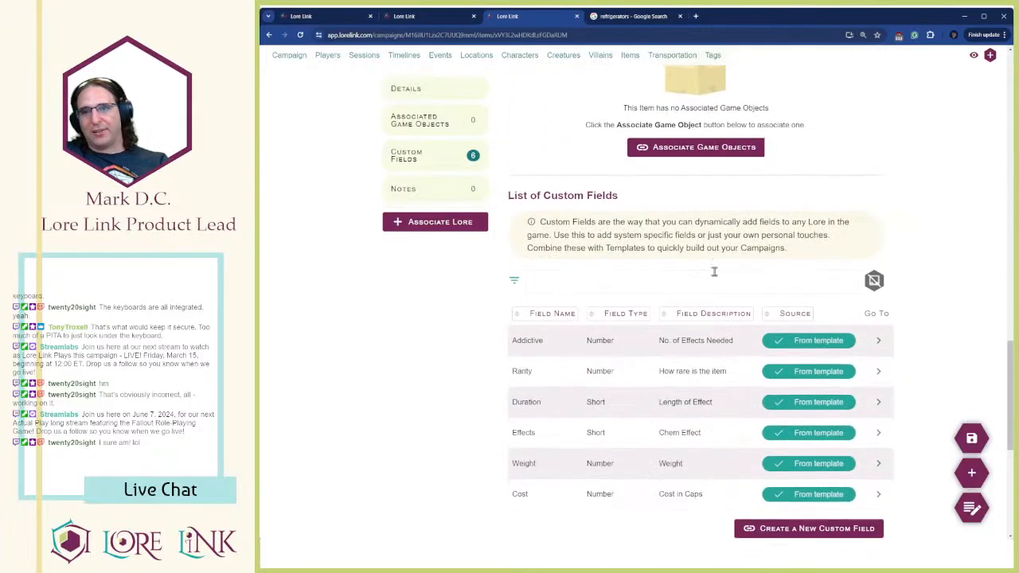
scroll(775, 413, "down", 2)
scroll(647, 324, "up", 12)
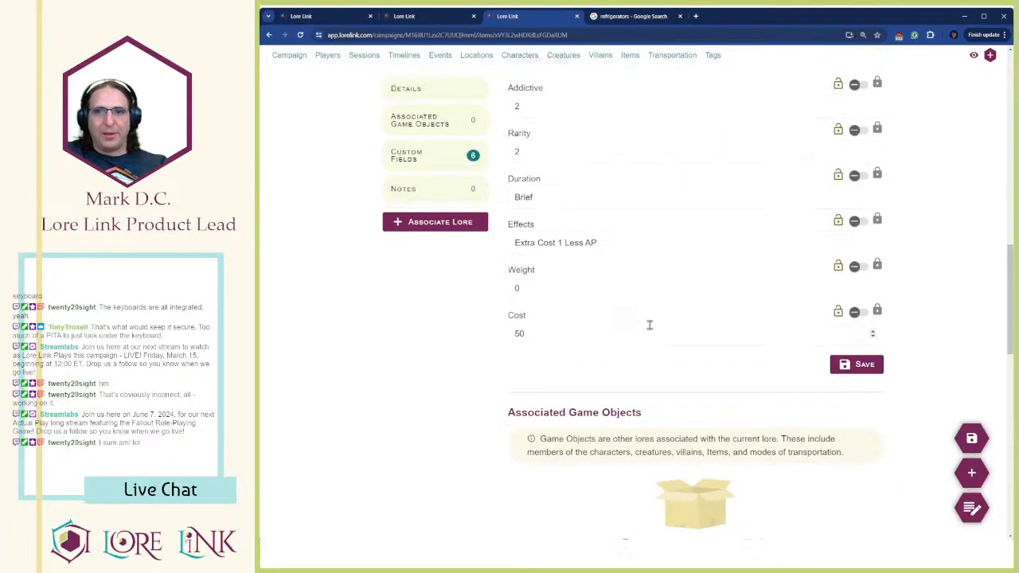
scroll(604, 295, "up", 3)
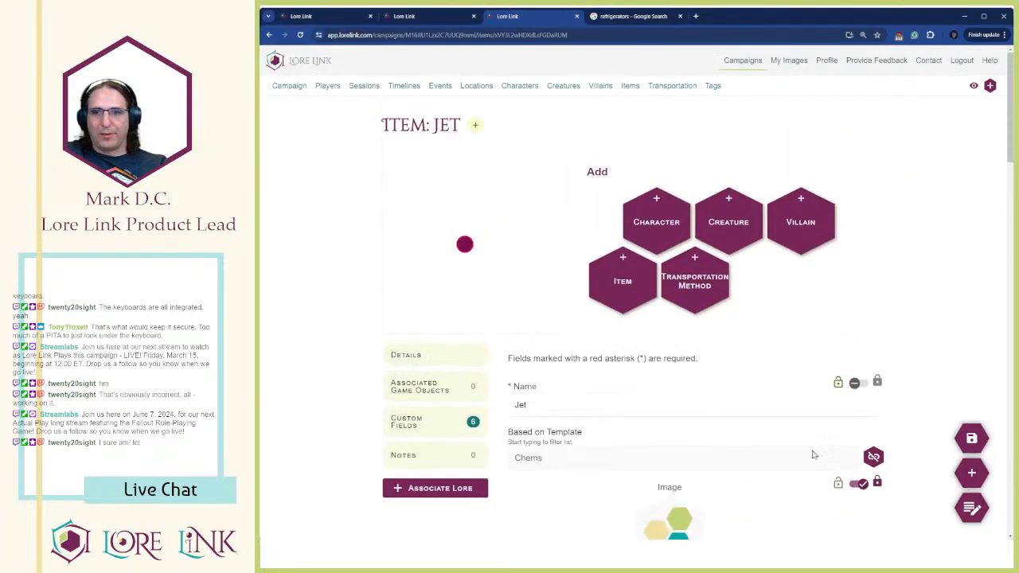
Save Jet and start creating a new item from the campaign's item list
left_click(971, 437)
left_click(629, 86)
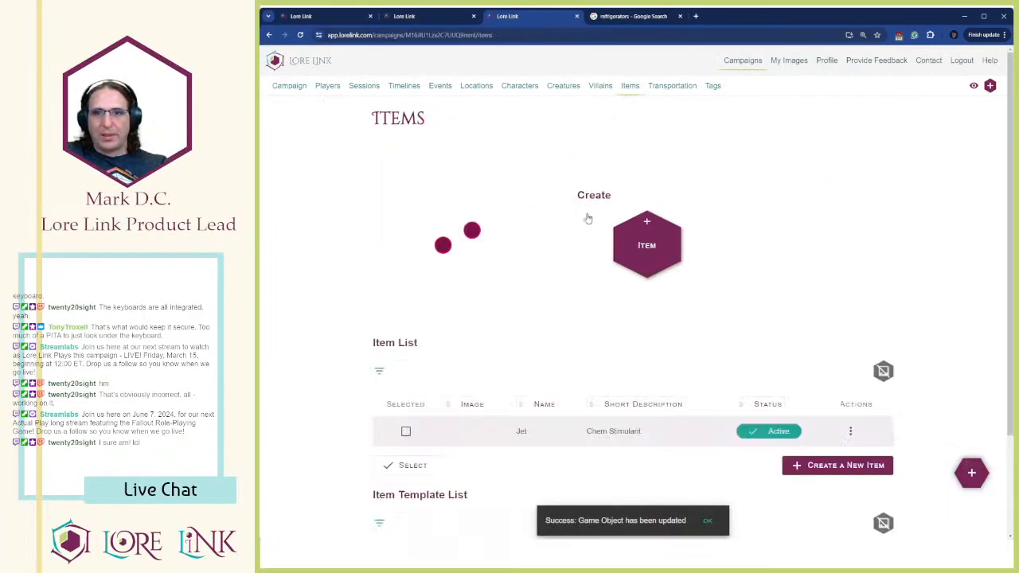
scroll(706, 342, "down", 3)
left_click(863, 345)
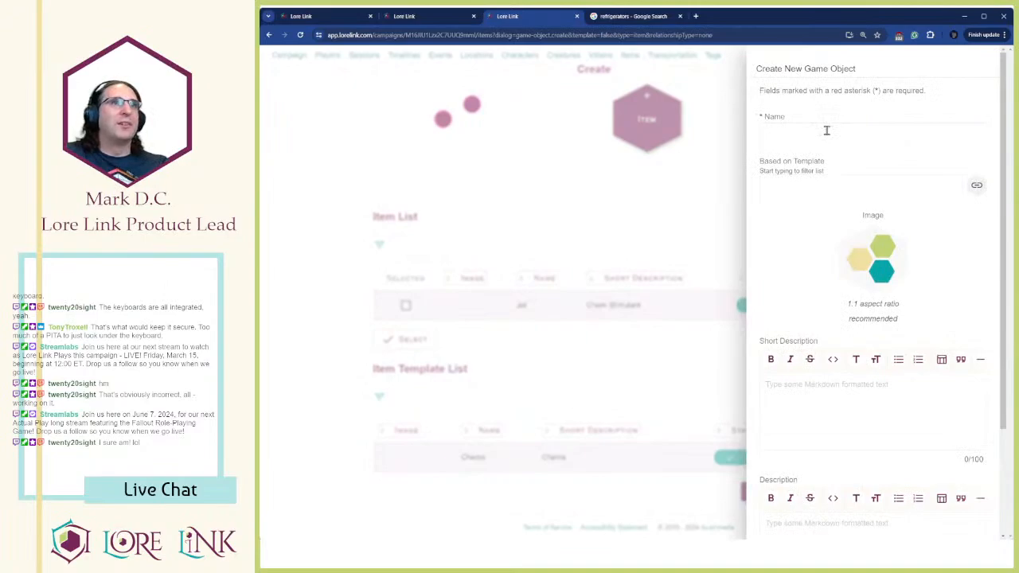
Link the new item to the Chems template and confirm replacing its data
left_click(794, 131)
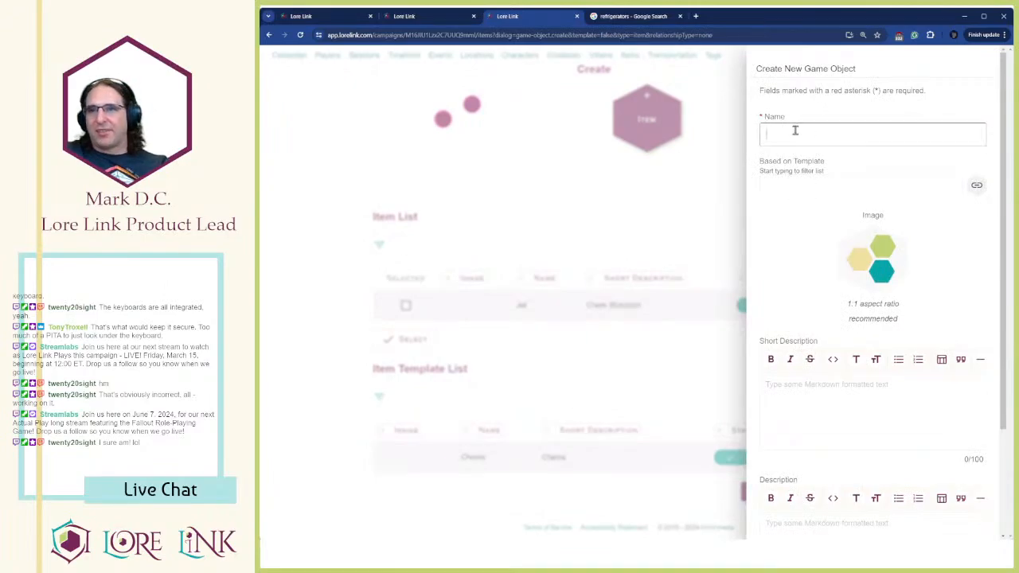
left_click(826, 185)
left_click(826, 233)
left_click(976, 201)
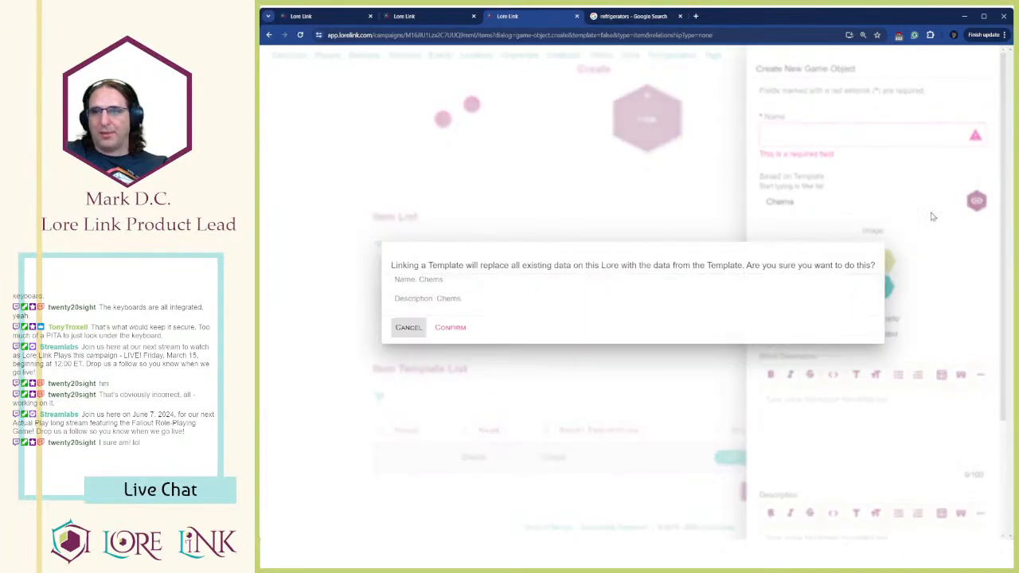
left_click(450, 325)
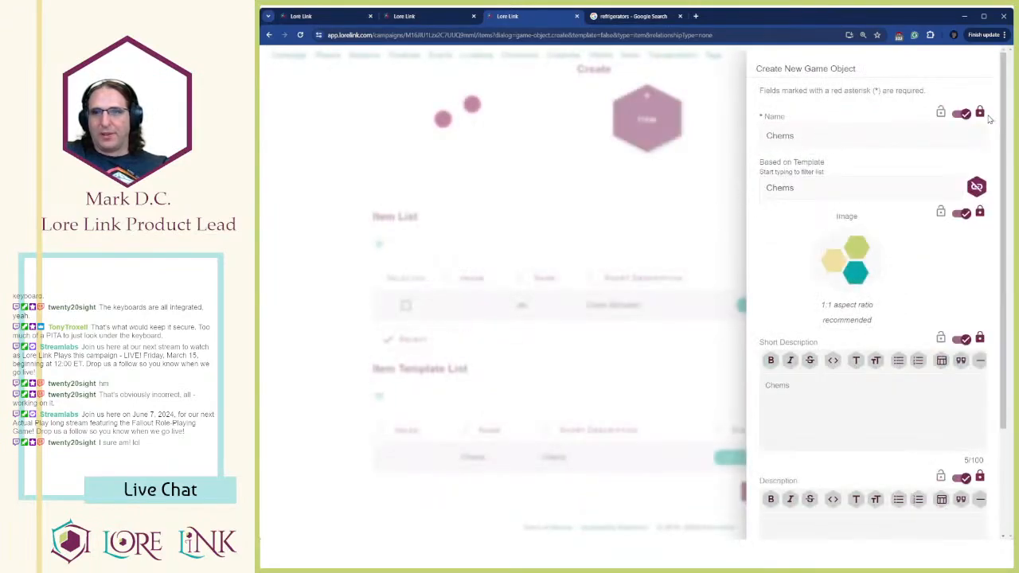
Unlock the new item's name from the template and set it to "Grape Mentants"
left_click(961, 113)
triple_click(839, 144)
type("Grape Mentants")
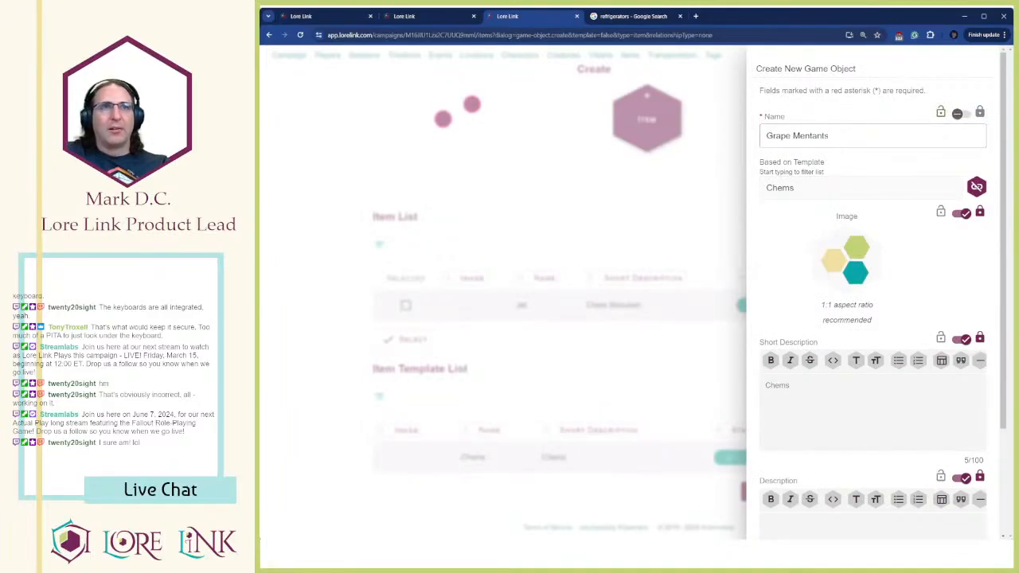
Unlock the description, enter the Mentats text there, copy its first paragraph, and relock the field to discard the text
key("alt+Tab")
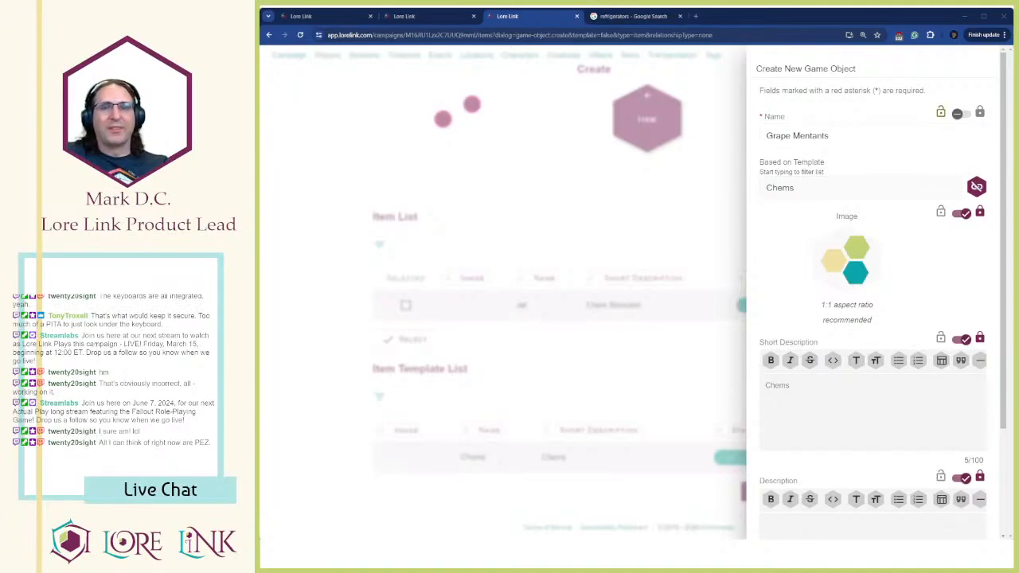
scroll(947, 342, "down", 3)
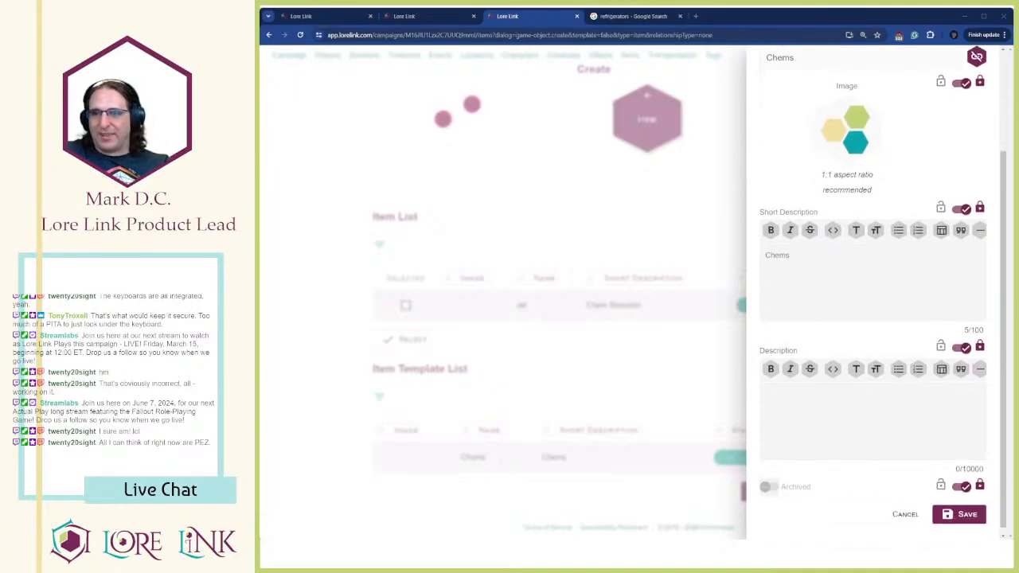
left_click(962, 347)
left_click(904, 424)
type("A tin of Mentats, their formula altered to reduce social anxiety, boost confidence, and make users more aware of body language and other social cues. □ Mentat Addiction: A failed addiction roll renders you addicted to Mentats. You increase the difficulty of all CHA tests by +1 whenever you are not under the effects of a type of Mentat (ordinary Mentats, or the Berry, Grape, or Orange versions).")
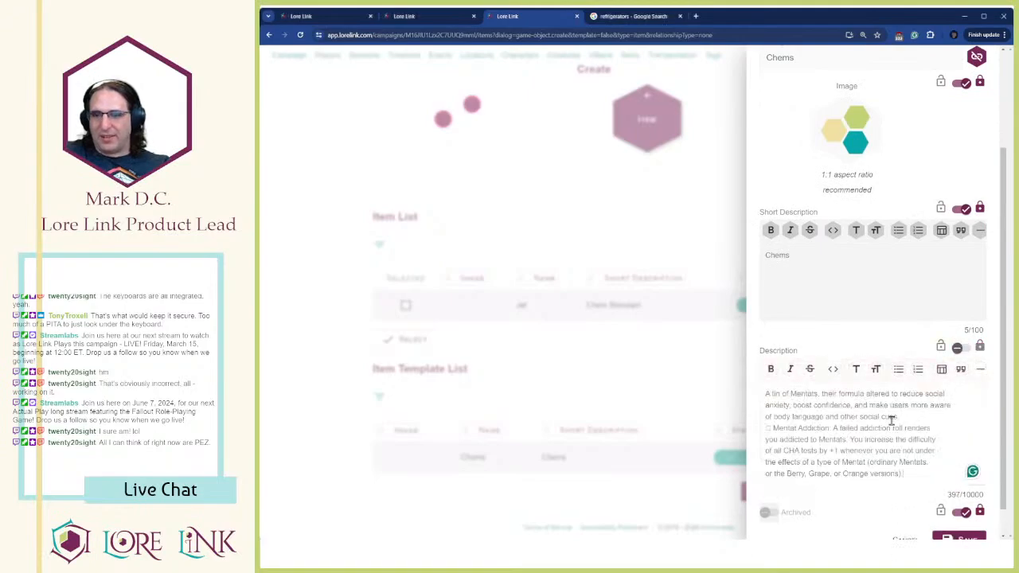
left_click_drag(931, 380, 739, 371)
key("ctrl+c")
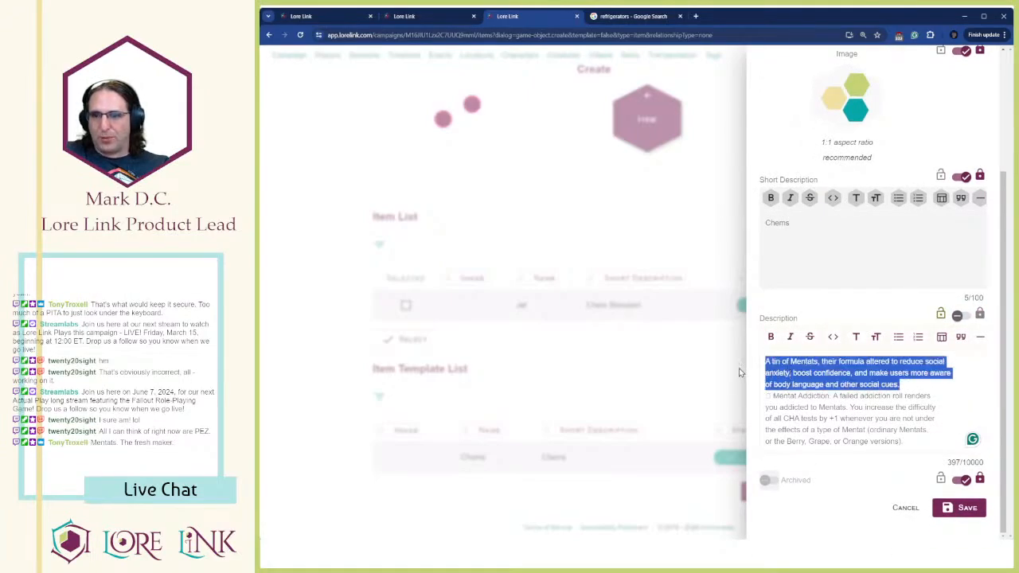
left_click(958, 316)
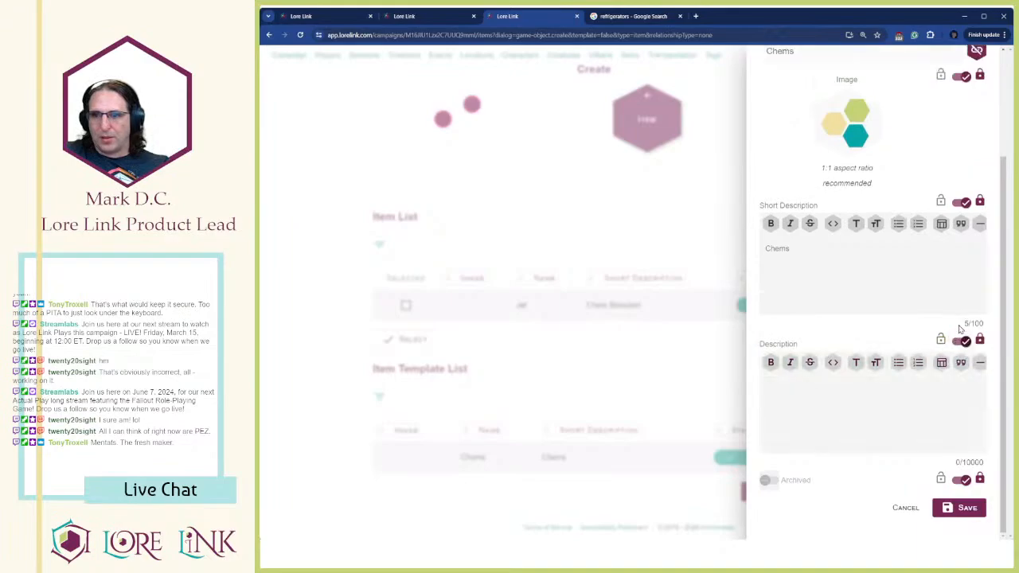
Unlock the description, enter the Mentats introduction and Mentat Addiction paragraphs, and take the introduction out again
left_click(908, 389)
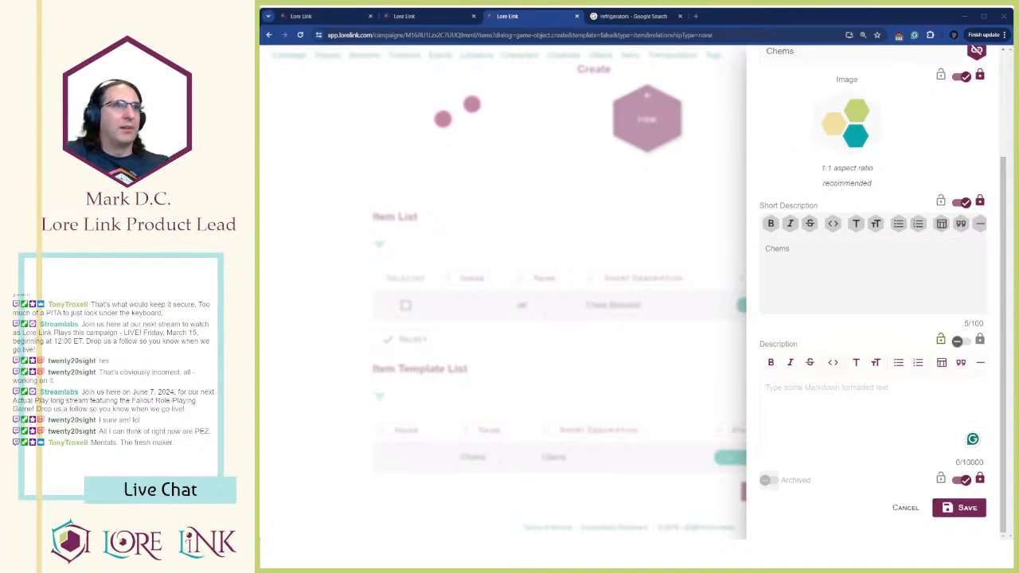
left_click(877, 411)
type("A tin of Mentats, their formula altered to reduce social anxiety, boost confidence, and make users more aware of body language and other social cues.  Mental Addiction: A failed addiction roll renders you addicted to Mentats. You increase the difficulty of all CHA tests by +1 whenever you are not under the effects of a type of Mentat (ordinary Mentats, or the Berry, Grape, or Orange versions).")
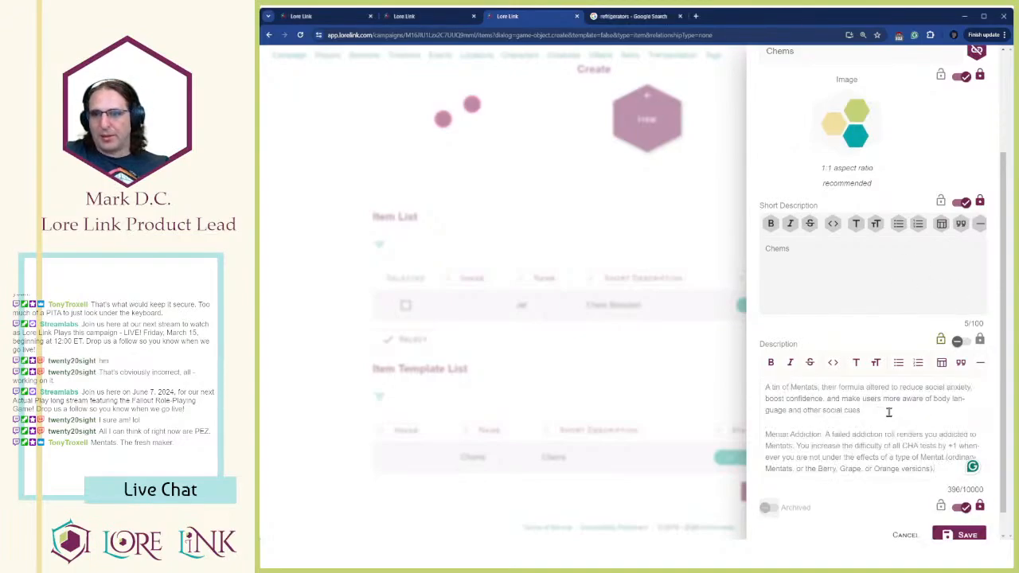
left_click_drag(888, 411, 741, 394)
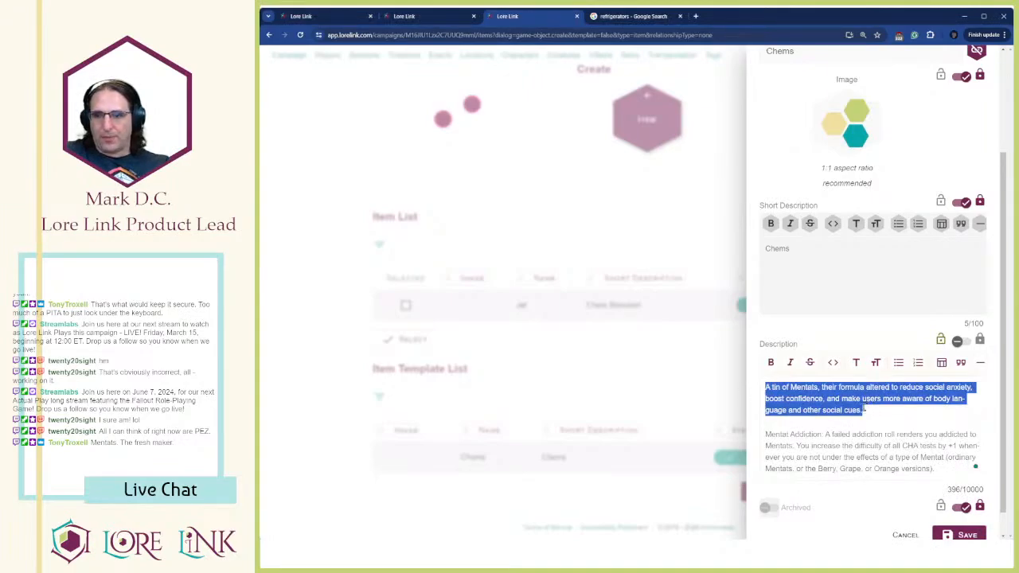
key("BackSpace")
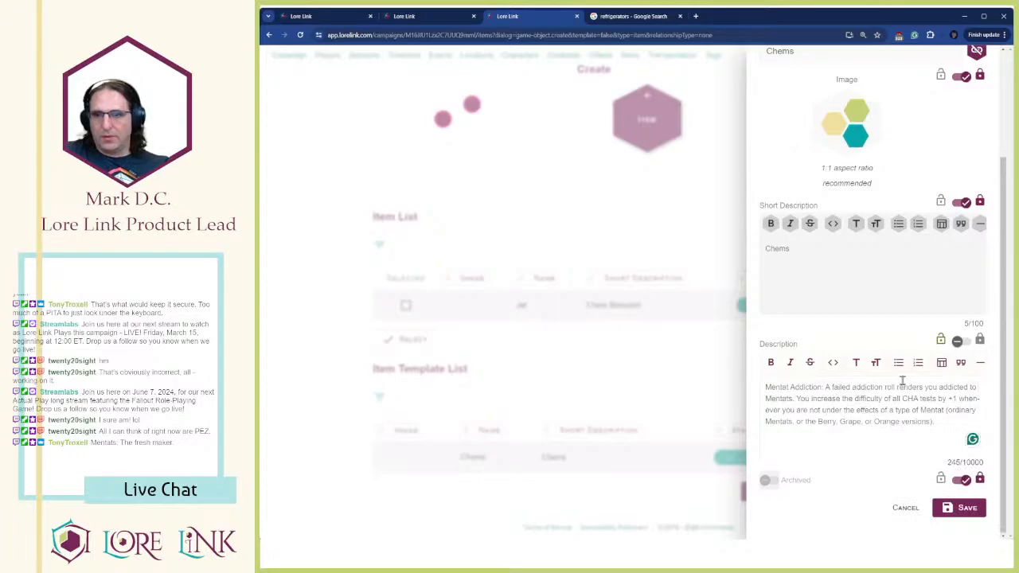
Unlock the short description, replace its text with the Mentats introduction paragraph, and try to save the item
left_click(962, 201)
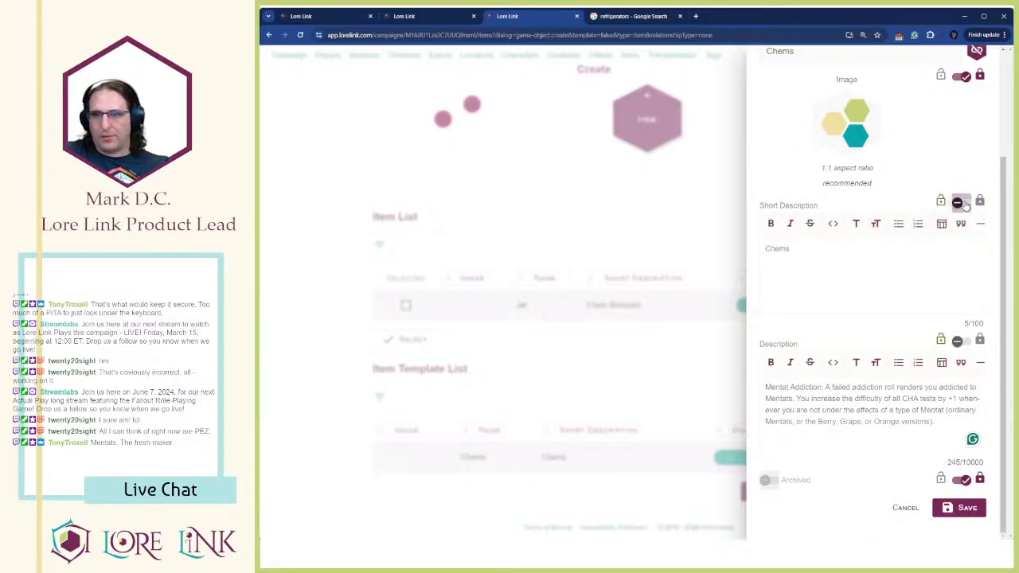
triple_click(907, 261)
key("ctrl+v")
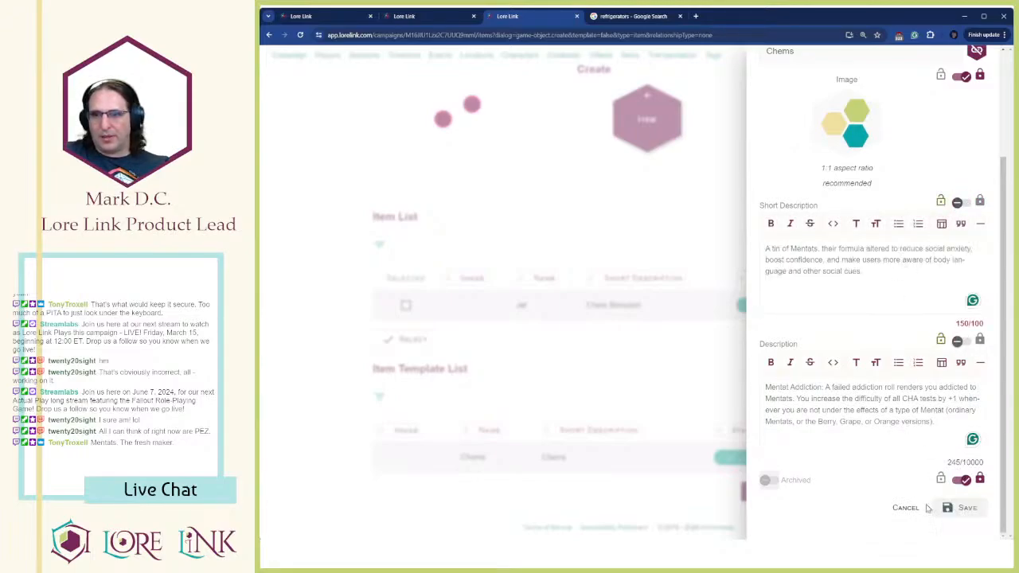
left_click(957, 513)
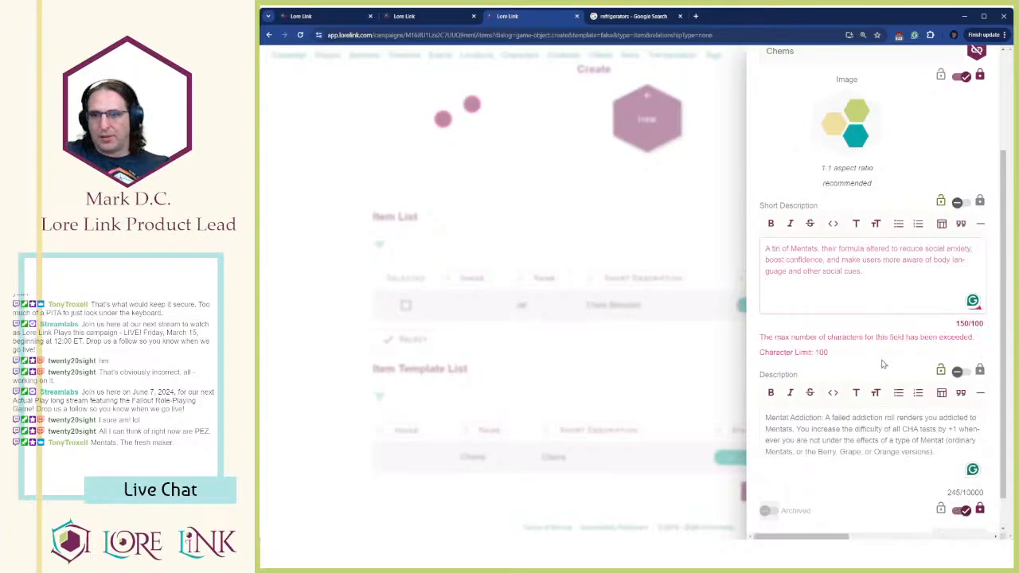
Shorten the short description to "A tin of Grape Mentats"
left_click_drag(886, 270, 756, 253)
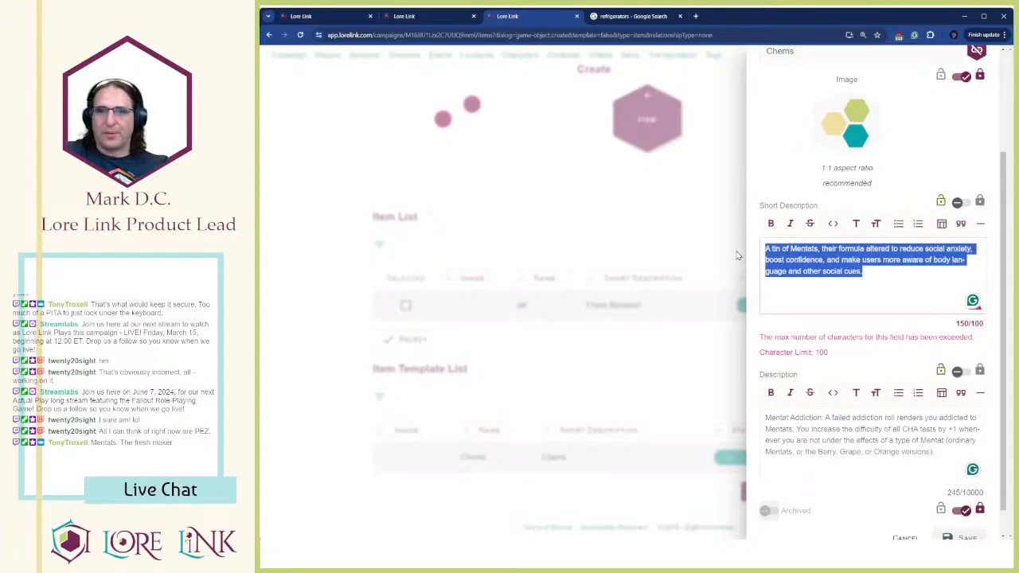
key("shift+Right")
key("shift+Right")
key("shift+Right")
key("shift+Right")
key("shift+Right")
key("shift+Right")
key("shift+Right")
key("shift+Right")
key("shift+Right")
key("shift+Right")
key("shift+Right")
key("shift+Right")
key("shift+Right")
key("shift+Right")
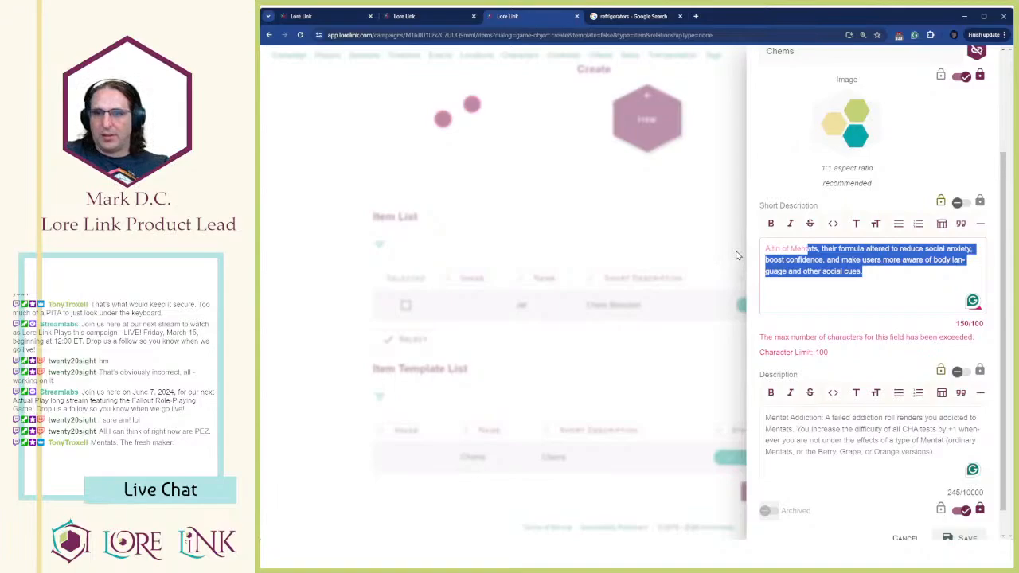
key("BackSpace")
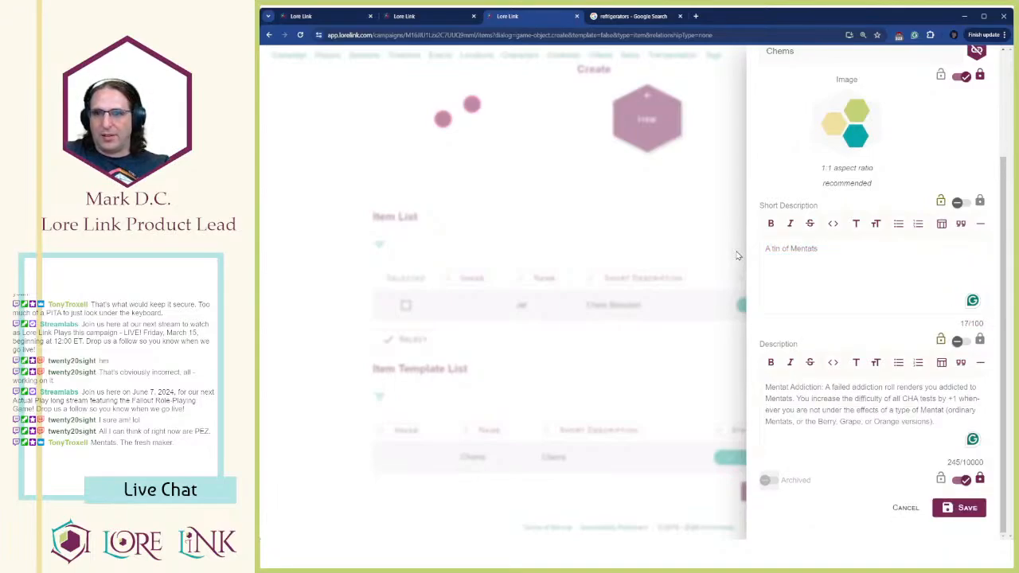
type("Grape")
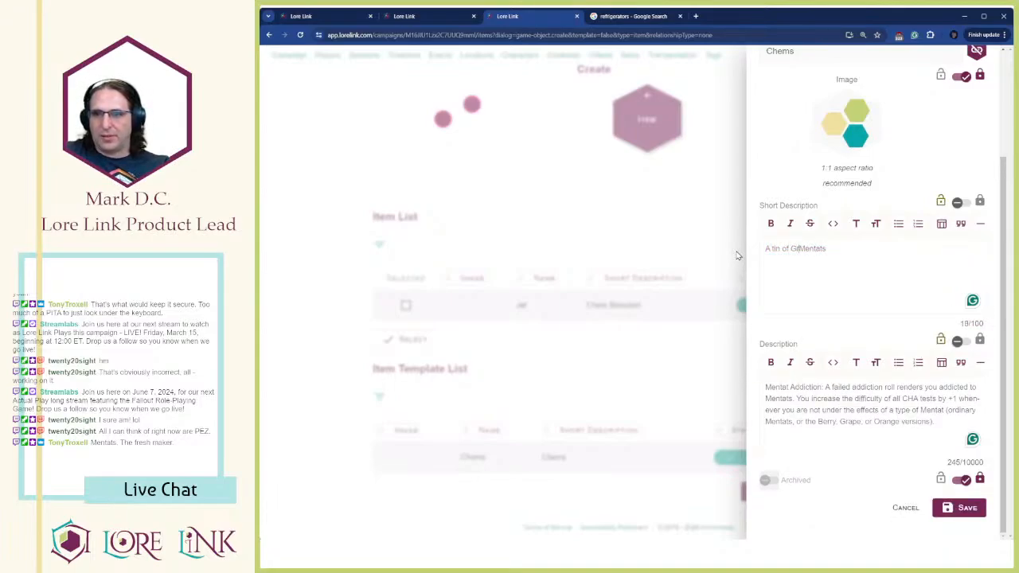
Insert the Mentats introduction as a paragraph above the Mentat Addiction text in the description and save the new item
left_click(803, 413)
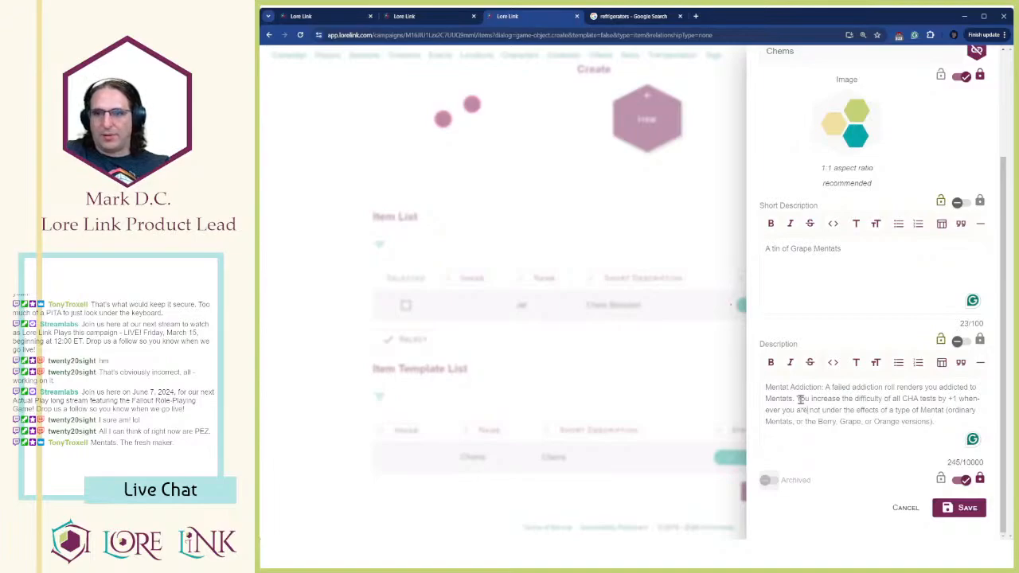
key("ctrl+Home")
key("Return")
key("Up")
type("A tin of Mentats, their formula altered to reduce social anxiety, boost confidence, and make users more aware of body language and other social cues.")
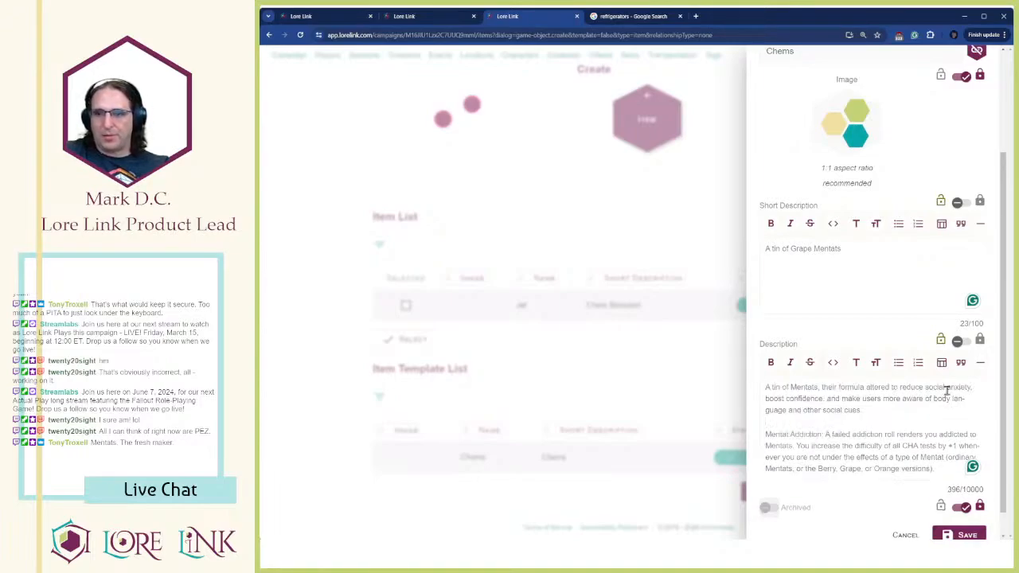
scroll(992, 504, "down", 1)
left_click(977, 516)
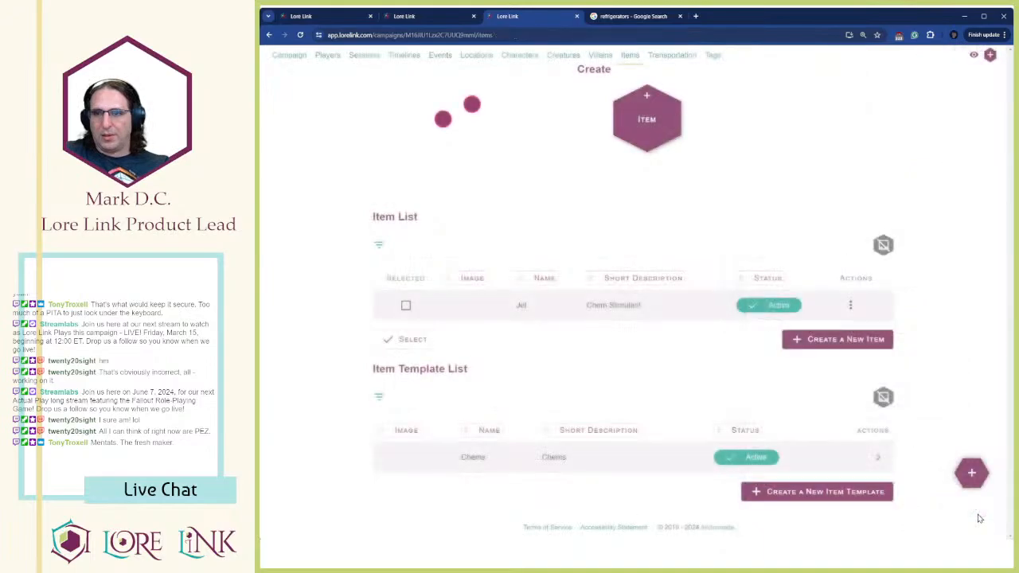
Open the Grape Mentants item for editing and unlock its Effects, Duration, Addictive, Weight, Cost and Rarity custom fields
left_click(853, 306)
left_click(854, 332)
scroll(506, 225, "down", 3)
scroll(506, 225, "down", 10)
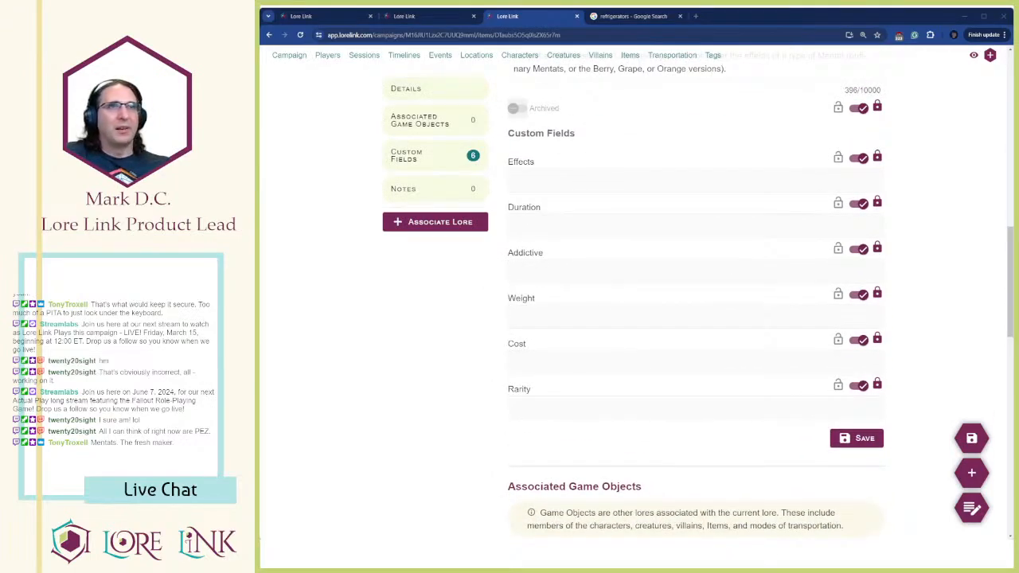
left_click(858, 157)
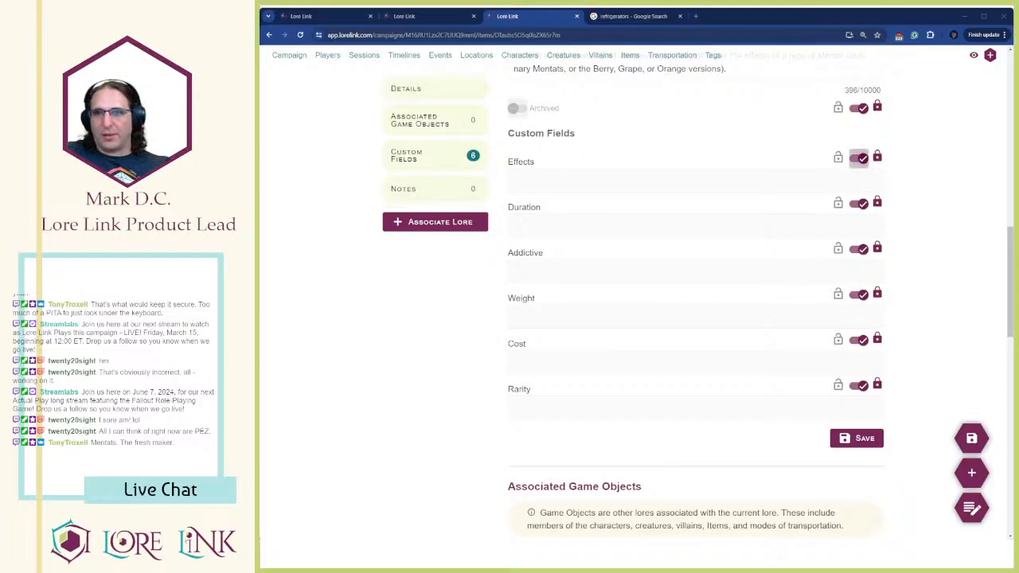
left_click(858, 203)
left_click(857, 248)
left_click(858, 295)
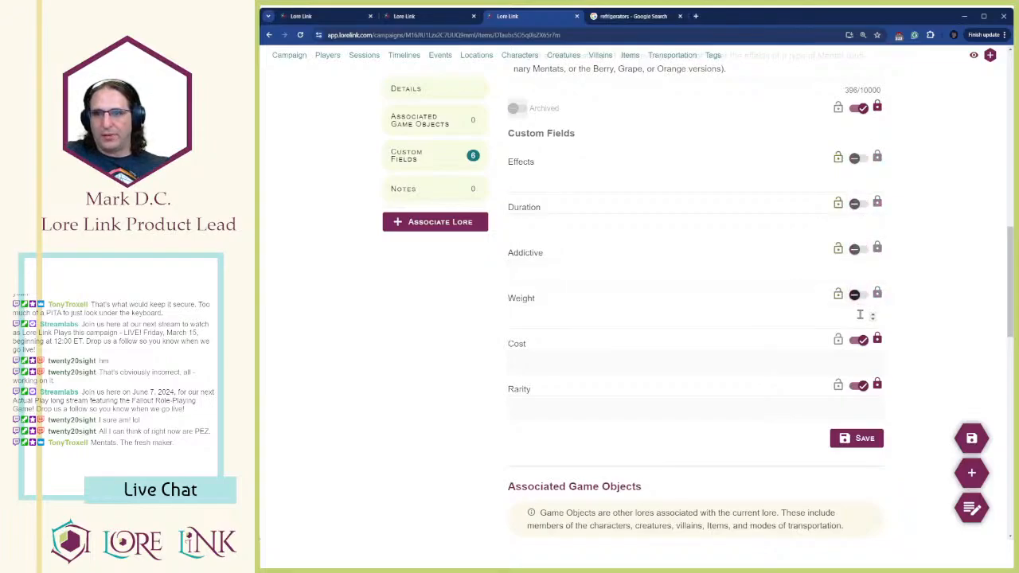
left_click(858, 340)
left_click(858, 385)
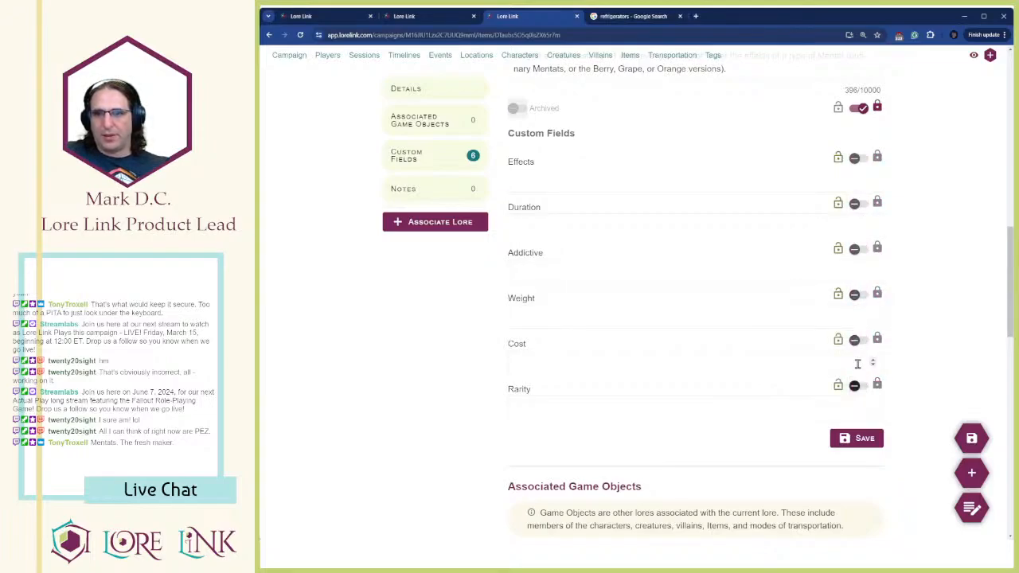
Set Effects to "Reduce the difficulty of CHA tests by 2, to a minimum of 0, Re-roll 1d20 on Barter tests." and Duration to "Lasting"
left_click(560, 179)
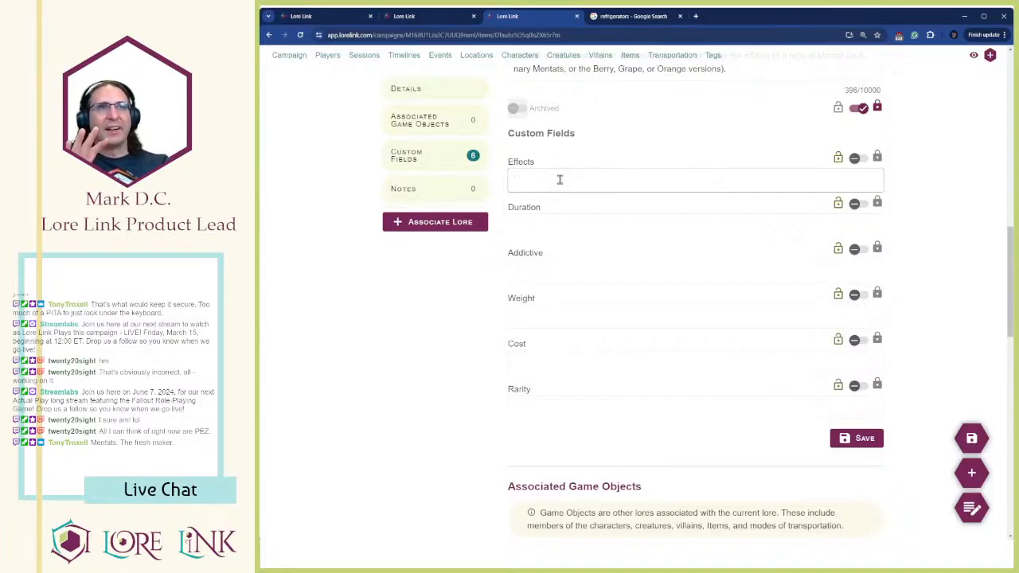
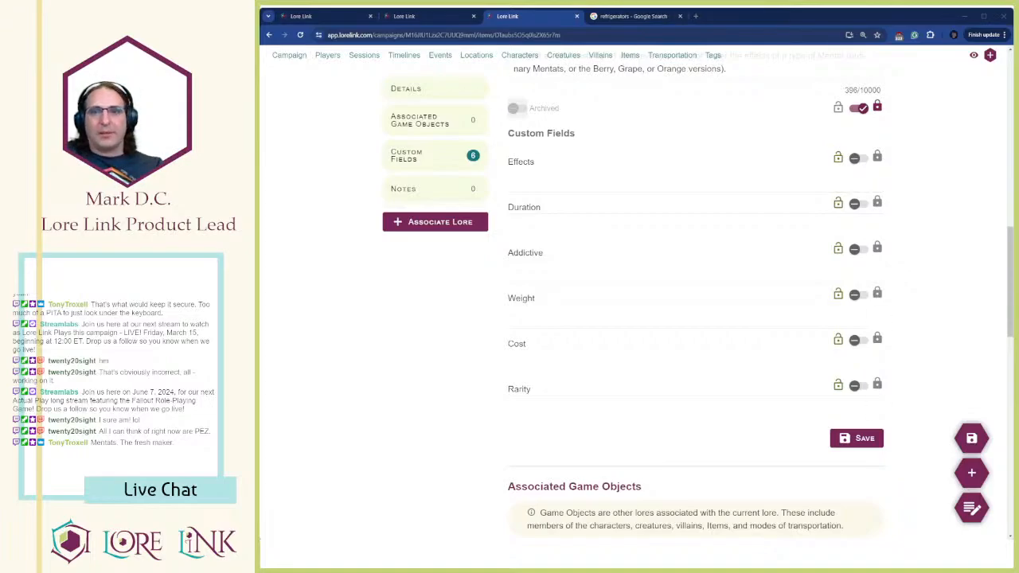
left_click(555, 181)
type("Reduce the difficulty of CHA tests by 2, to a minimum of 0, Re-roll 1d20 on Barter tests.")
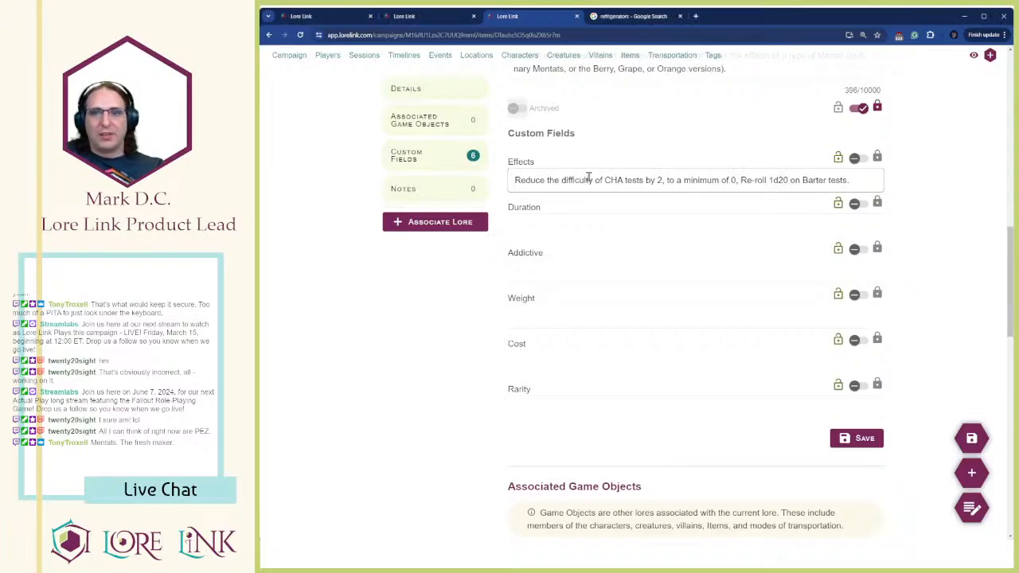
left_click(560, 226)
type("Lasting")
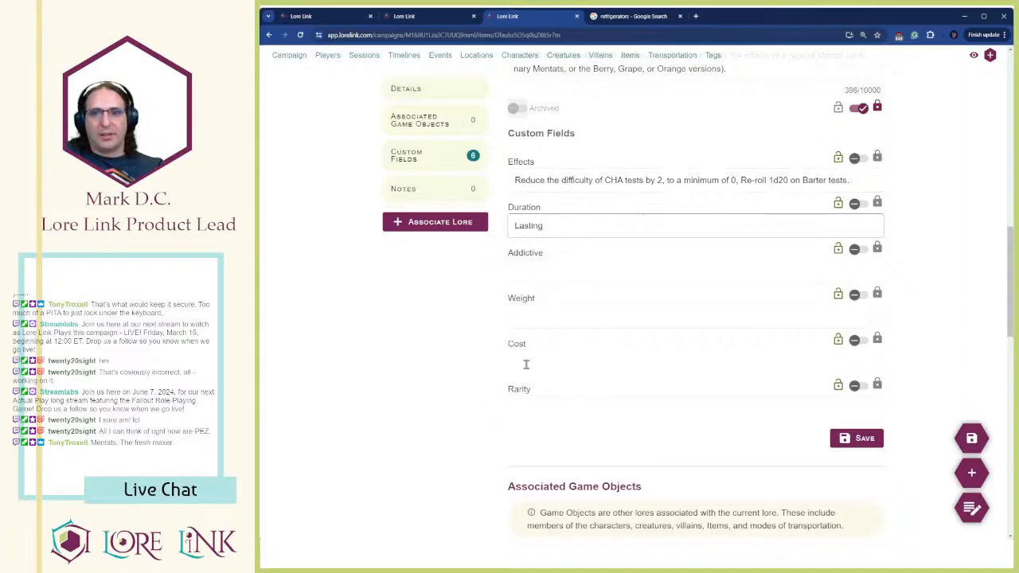
Set the item's Addictive value to 2, Weight to 0, Cost to 60 and Rarity to 3
left_click(526, 268)
type("2")
left_click(534, 323)
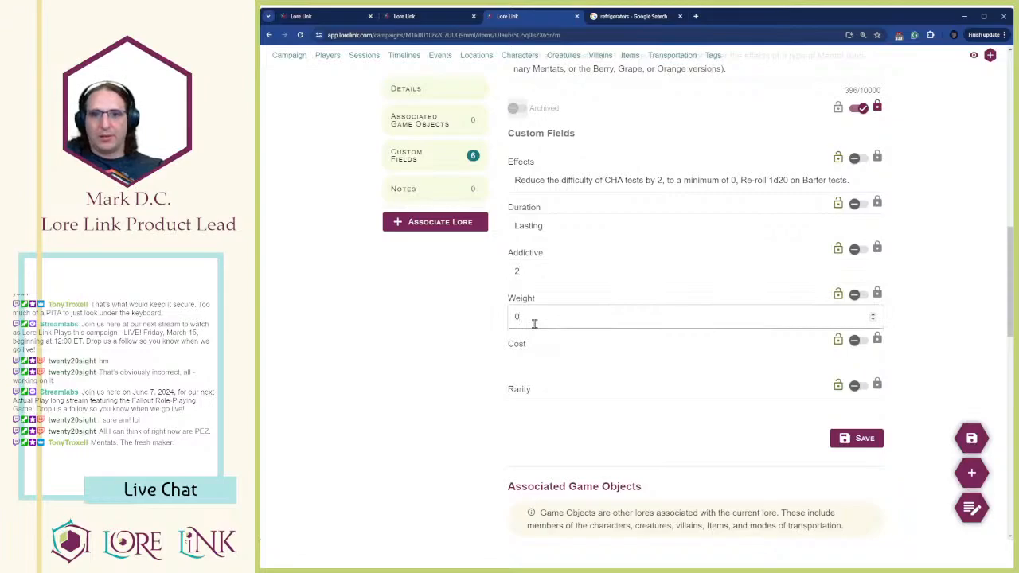
left_click(561, 358)
type("60")
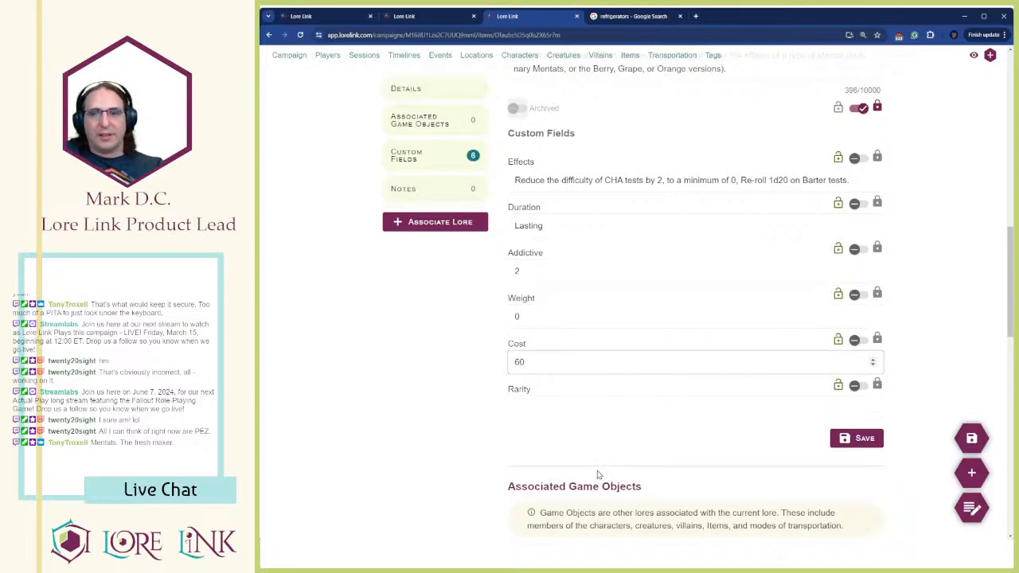
left_click(577, 408)
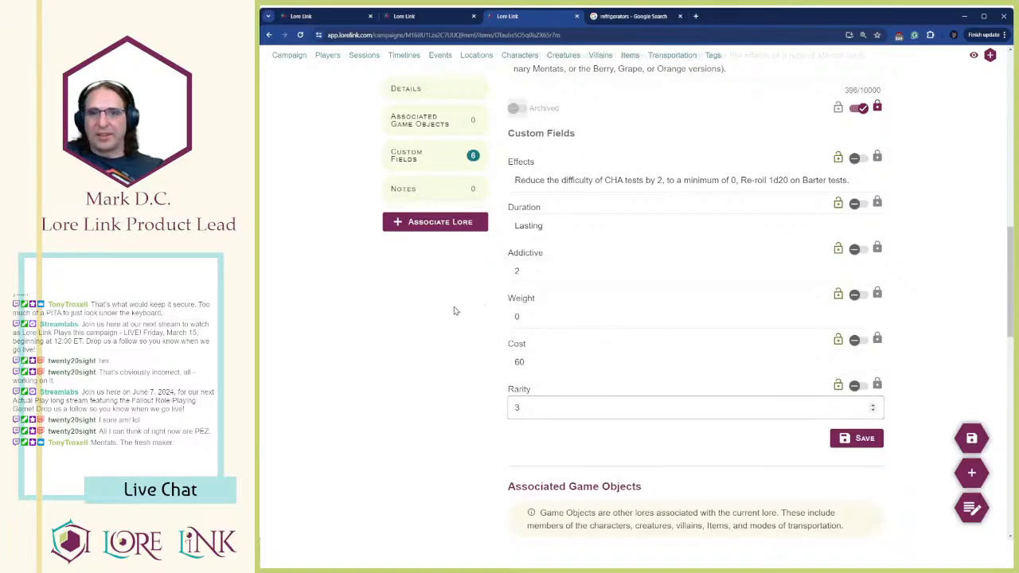
left_click(424, 343)
Check the Barter re-roll wording in the Effects field and save the Grape Mentants item
scroll(417, 344, "up", 1)
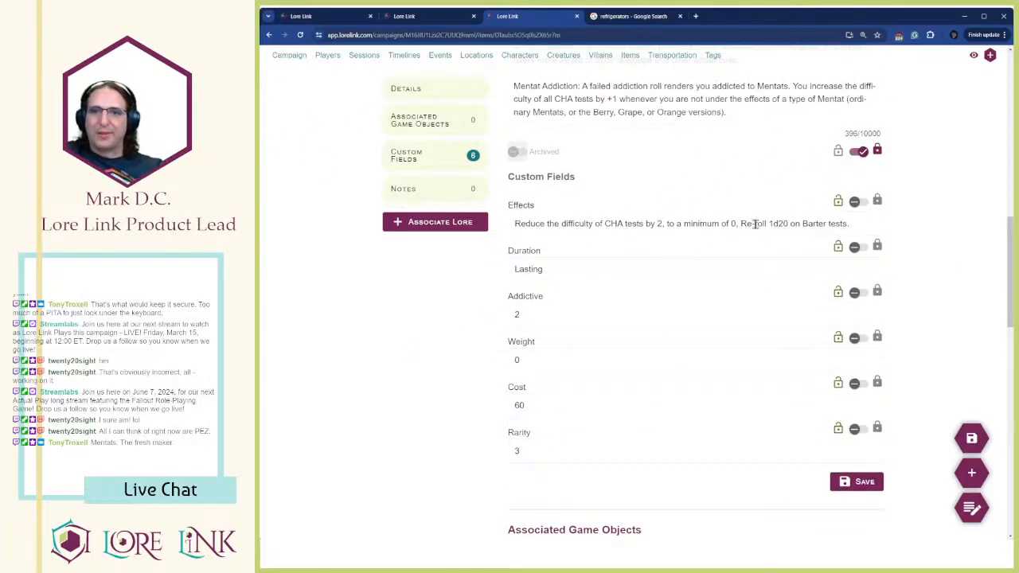
left_click_drag(741, 225, 813, 225)
double_click(814, 224)
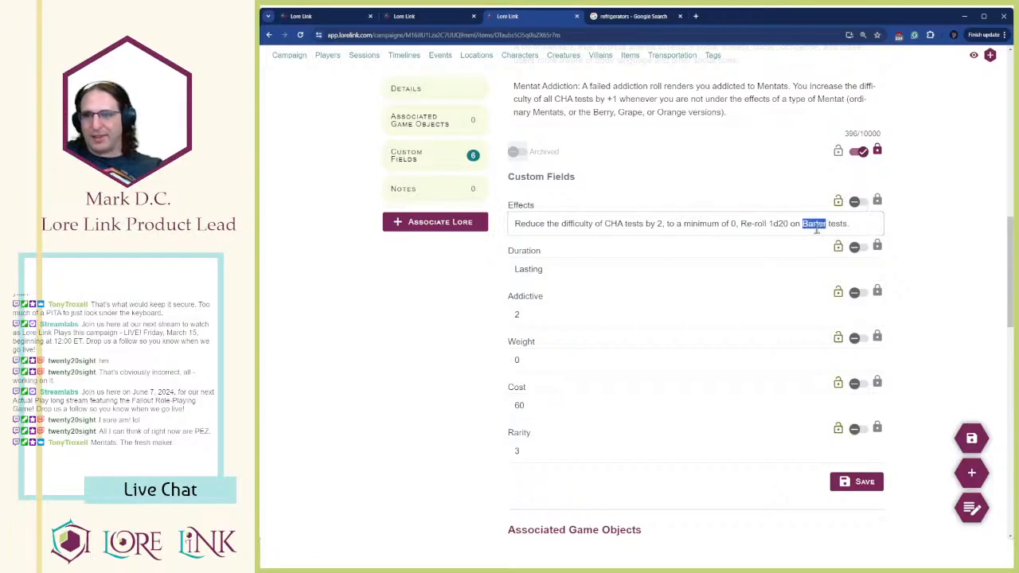
left_click(939, 342)
scroll(907, 350, "down", 3)
scroll(891, 311, "up", 1)
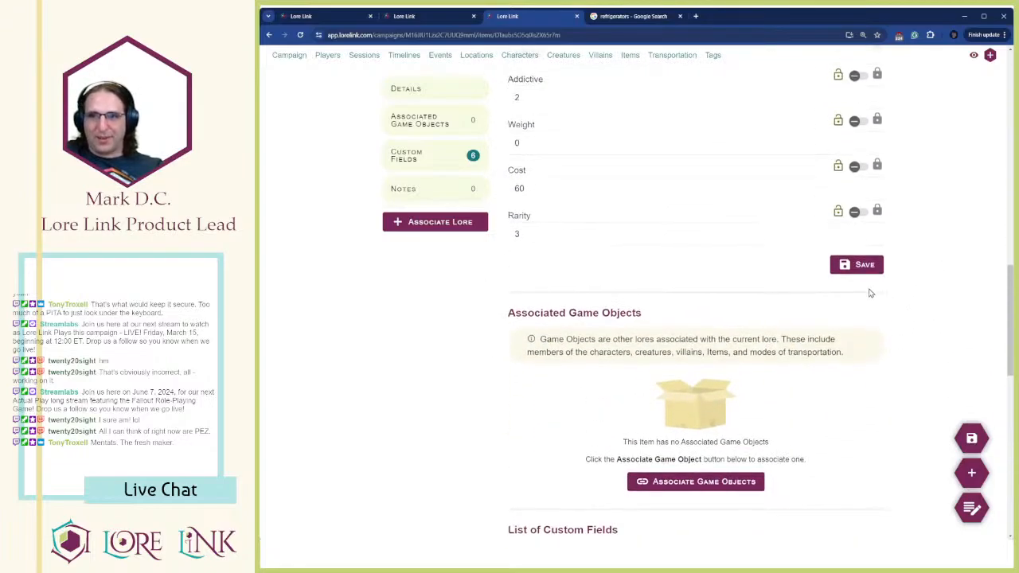
left_click(860, 265)
Unlock the item's image and add the Mentats tin picture as a new image upload
scroll(359, 235, "up", 15)
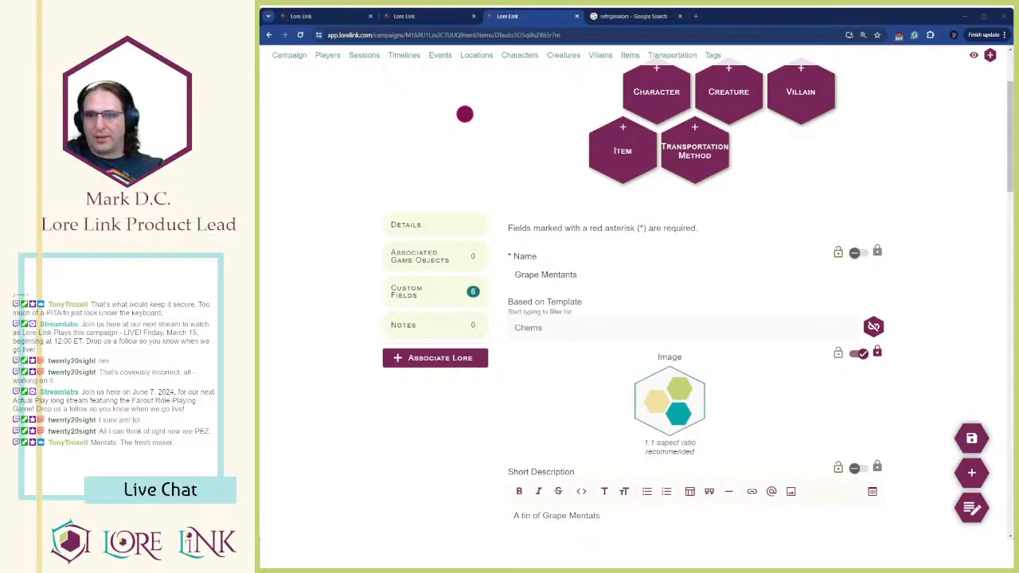
scroll(646, 351, "down", 1)
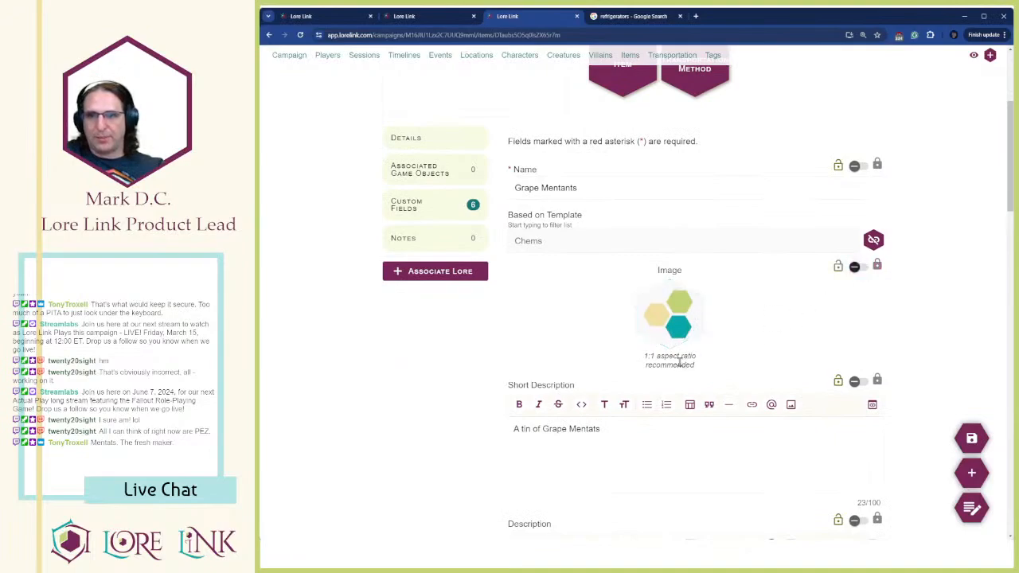
left_click(672, 315)
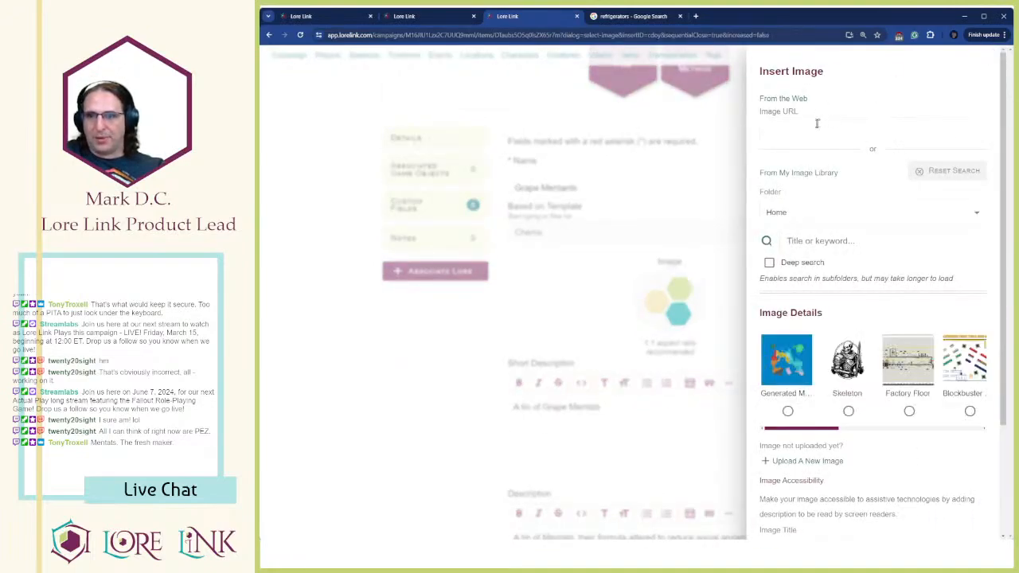
left_click(819, 121)
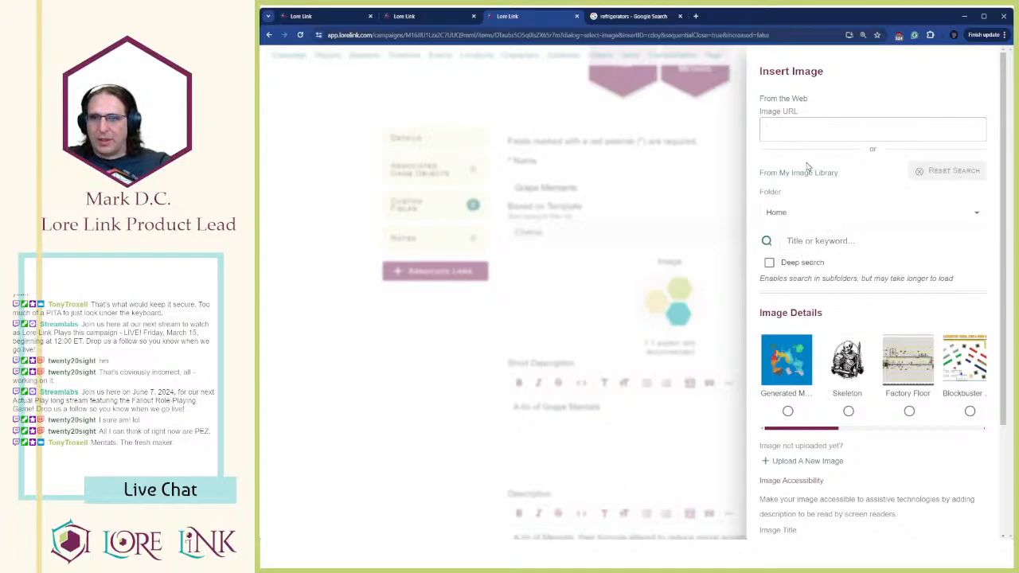
scroll(847, 332, "down", 2)
left_click(826, 318)
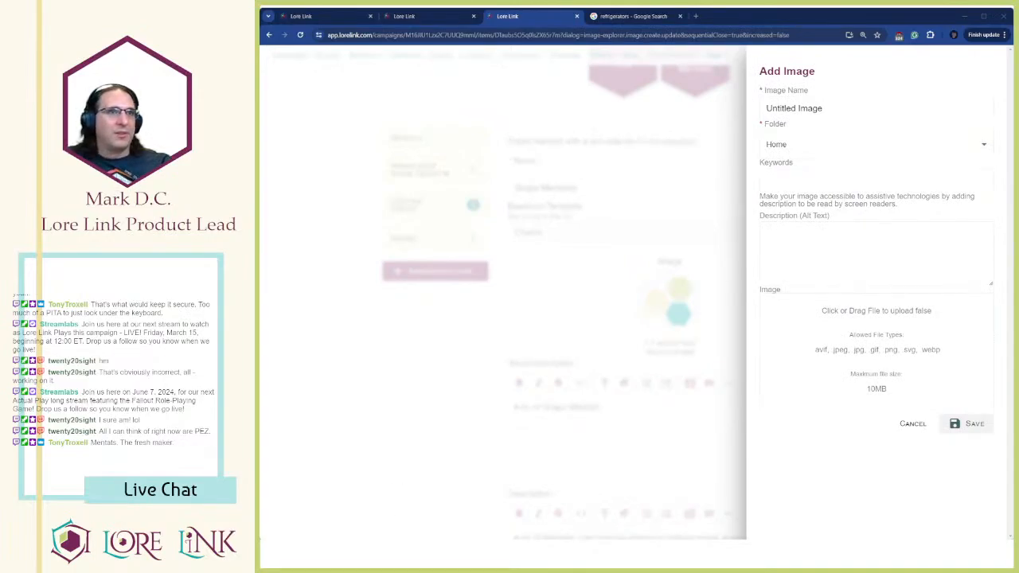
left_click_drag(1011, 342, 895, 334)
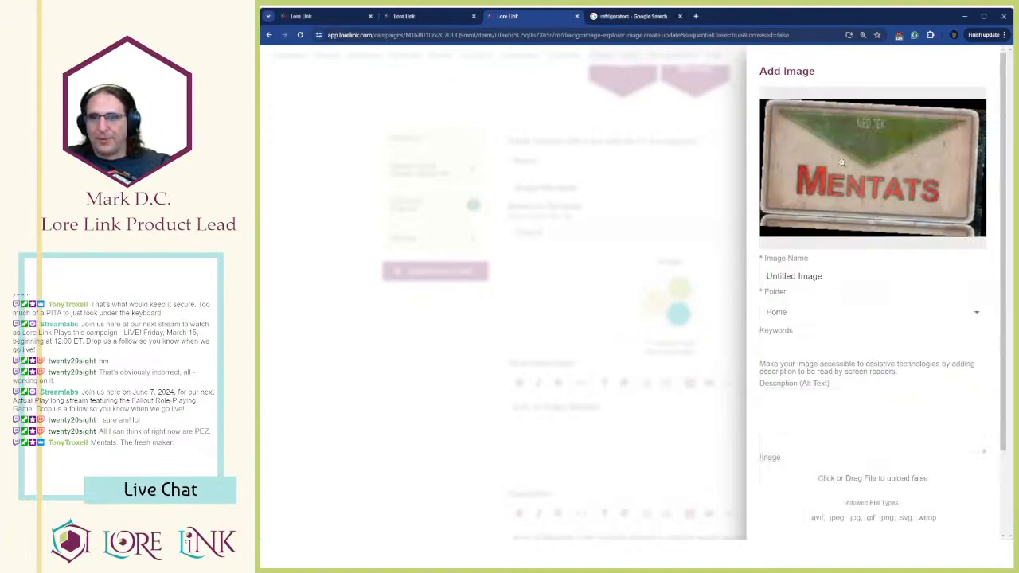
Name the uploaded image "Mentats", keeping it in the Home folder
scroll(812, 294, "down", 1)
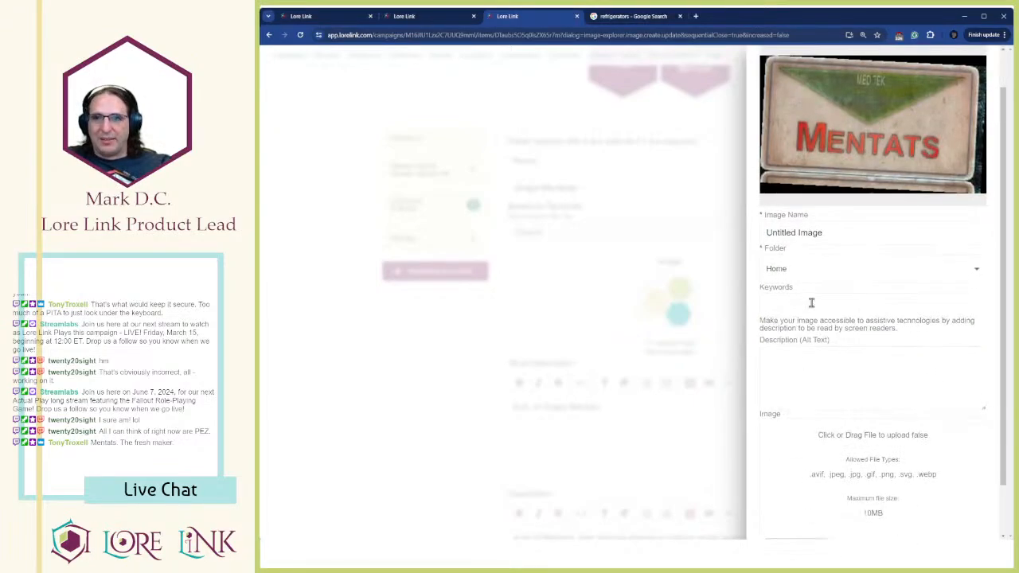
left_click(803, 269)
left_click(929, 234)
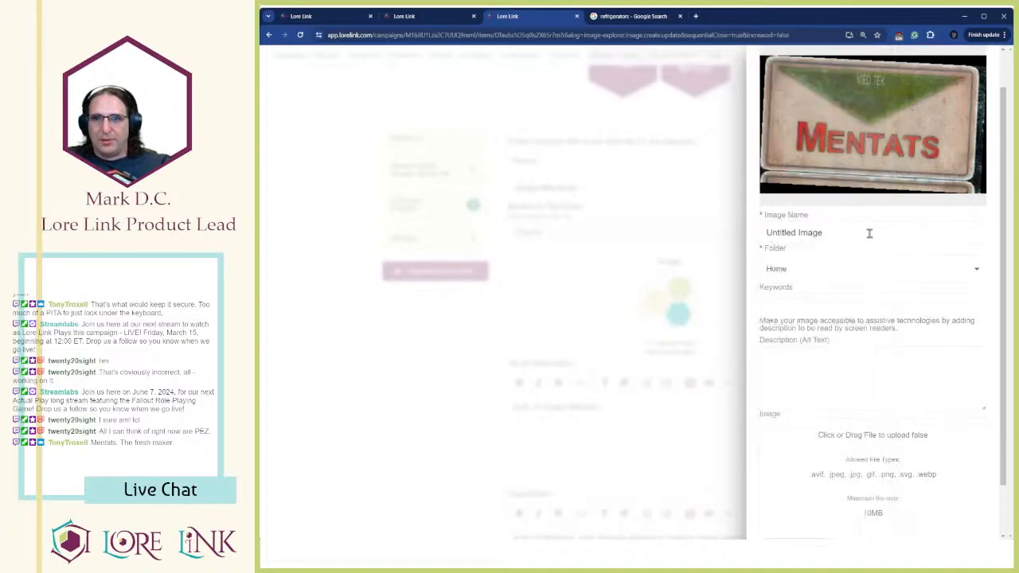
triple_click(834, 231)
type("Men")
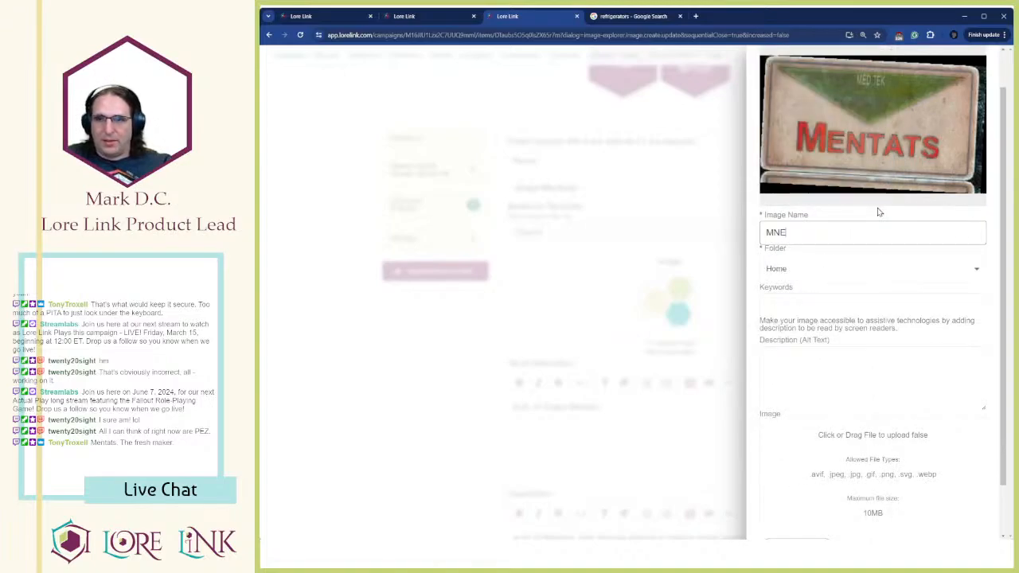
key("BackSpace")
key("BackSpace")
type("entats")
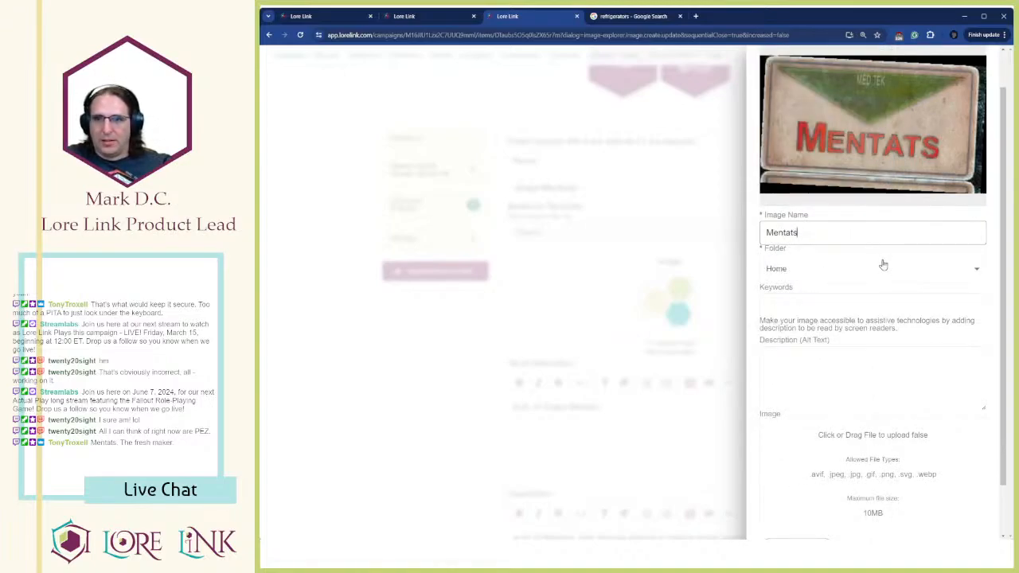
Add the keywords "Fallout", "Post-Apoc" and "Chems" to the Mentats image
left_click(848, 303)
type("Che")
key("BackSpace")
key("BackSpace")
key("BackSpace")
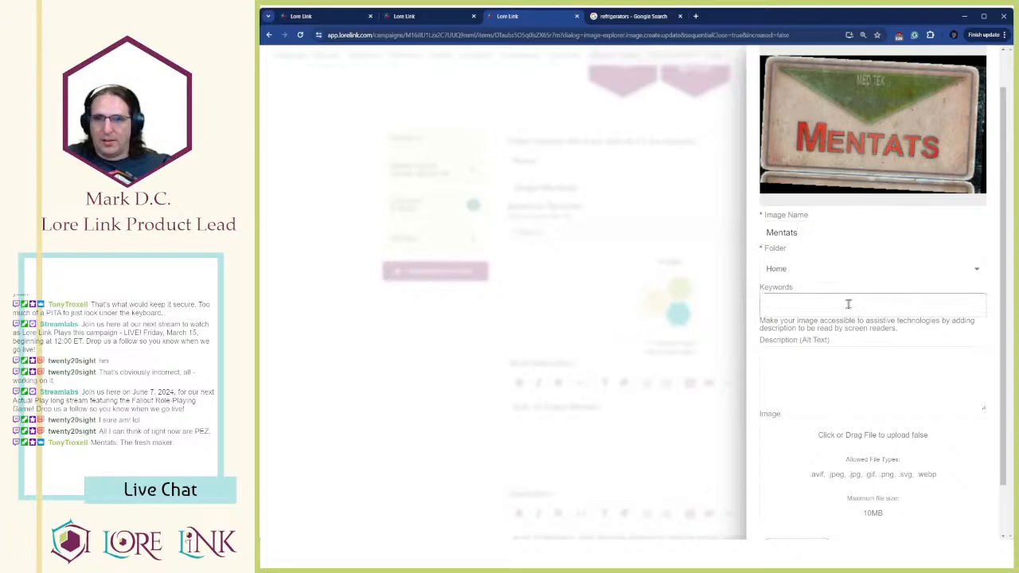
type("Fallout")
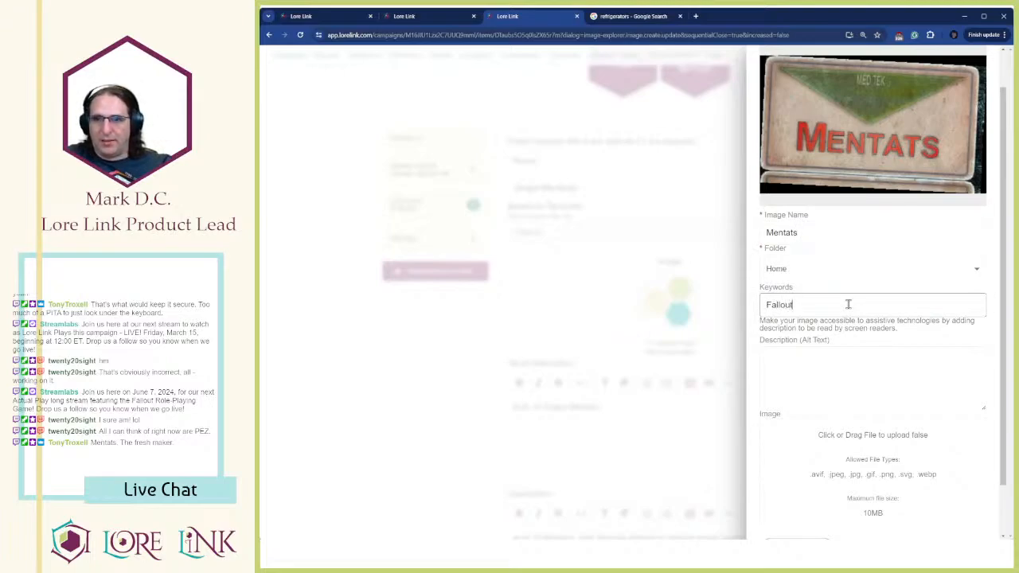
key("Return")
type("Post-Apoc")
key("Return")
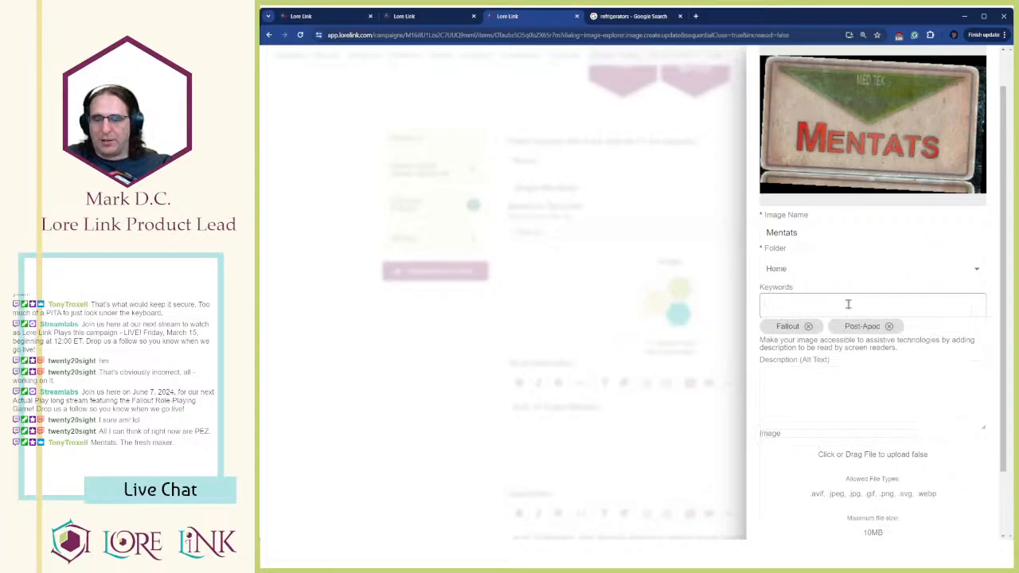
type("Chems")
key("Return")
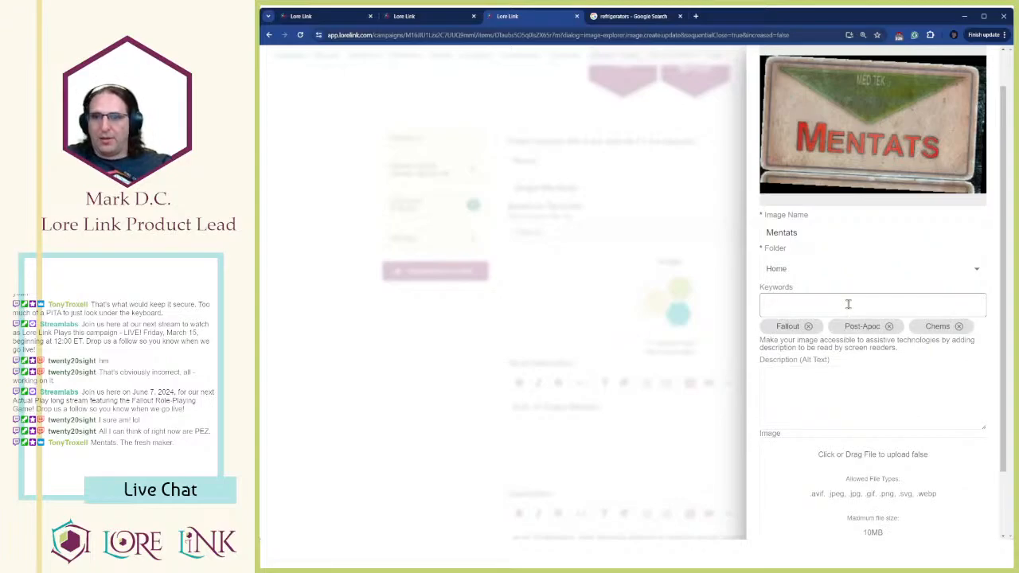
Enter the Mentats image's alt text as "A tin of Mentats, with it's name boldy proclaimed on the top."
left_click(828, 411)
type("A tin")
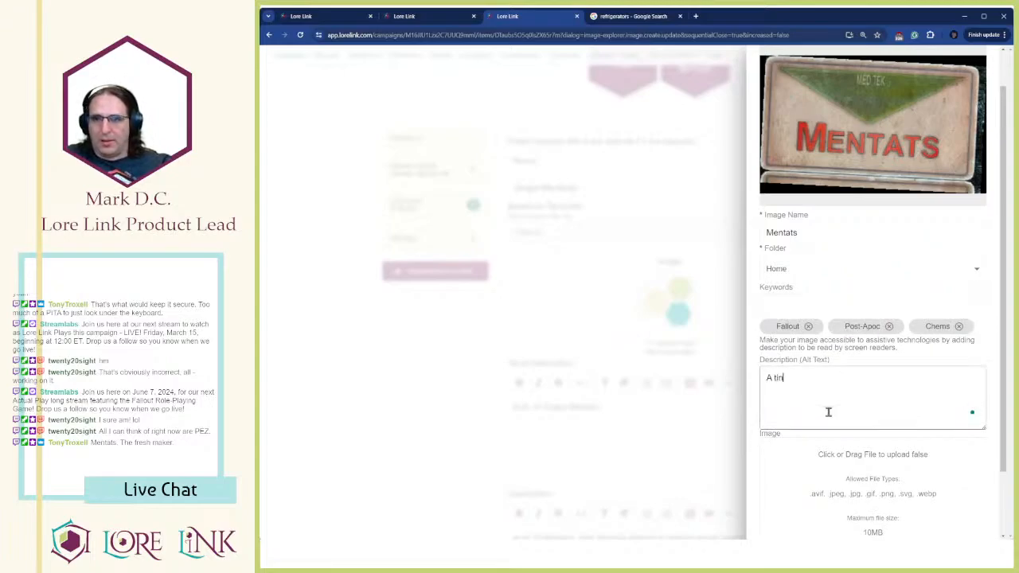
type(" of Mentants")
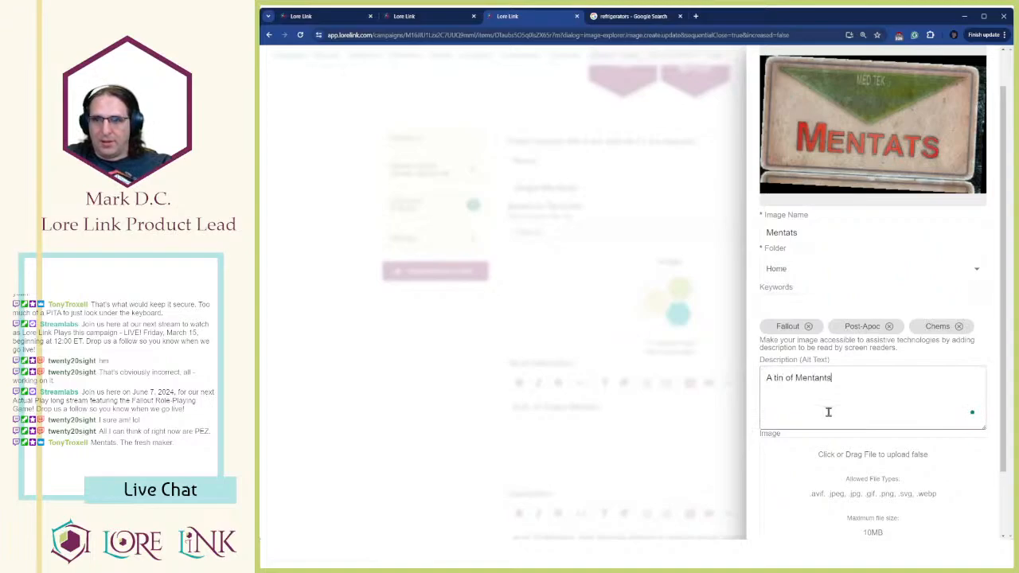
key("BackSpace")
key("BackSpace")
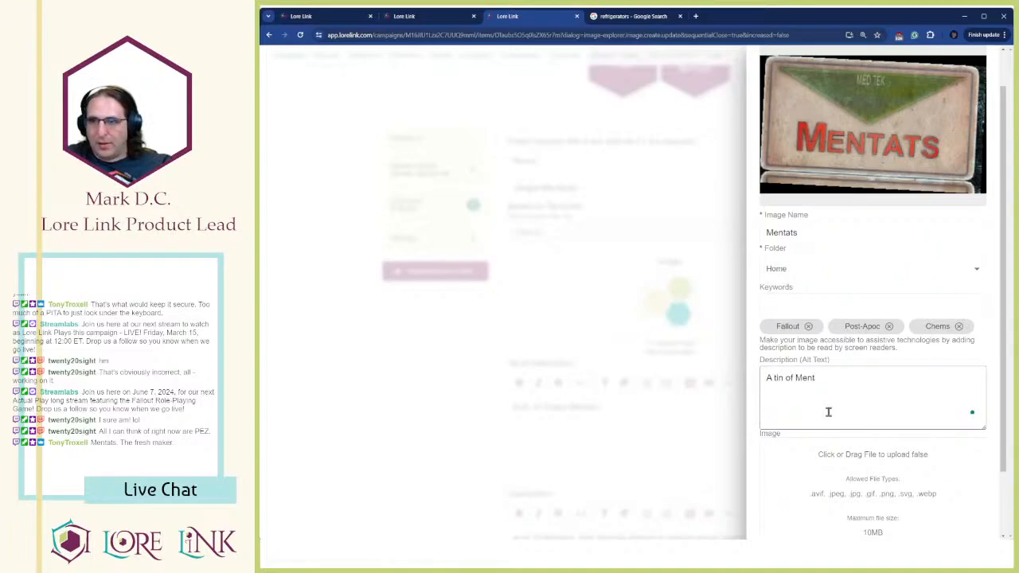
type("ats, ")
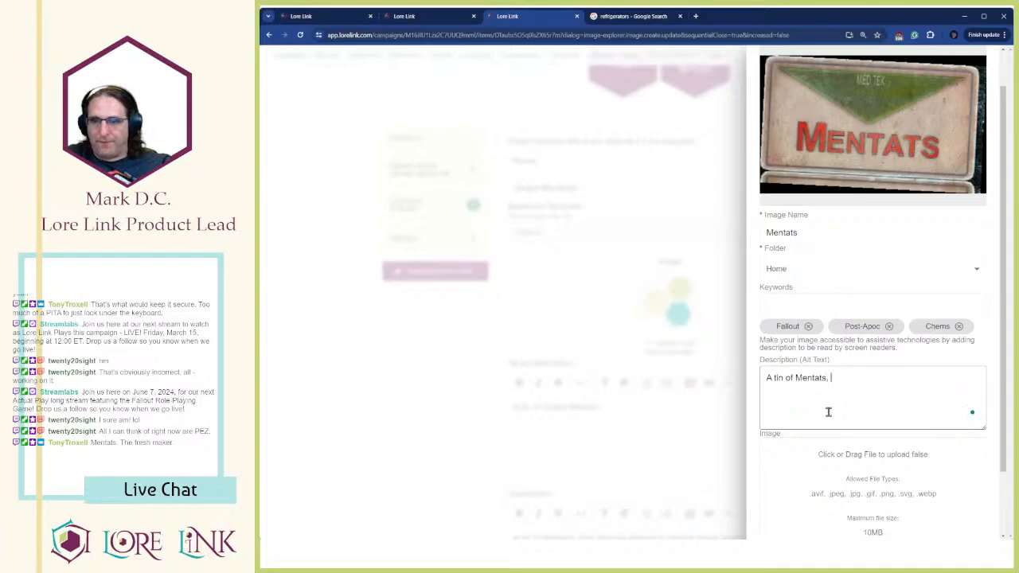
type("with it's n")
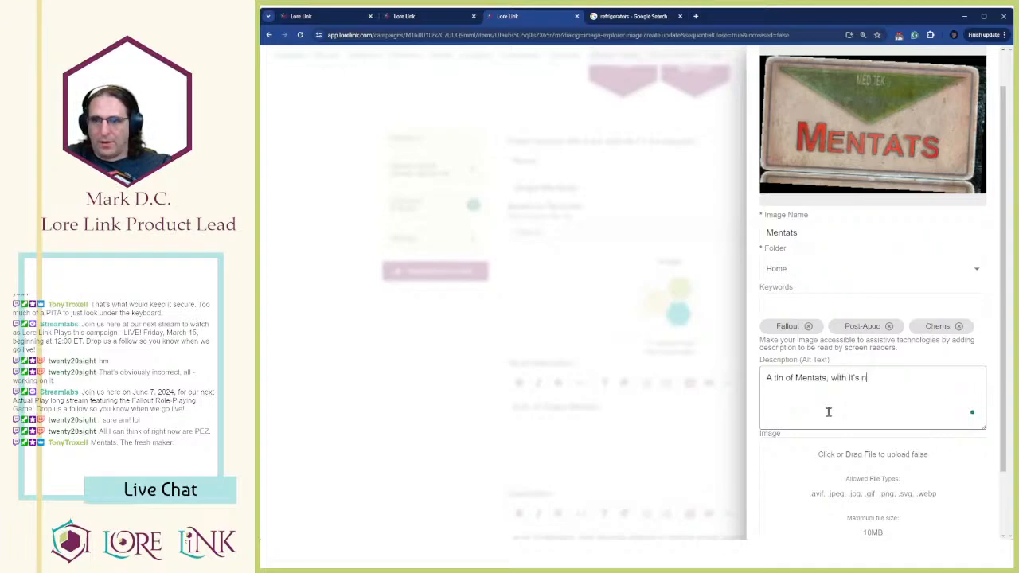
type("ame boldly d")
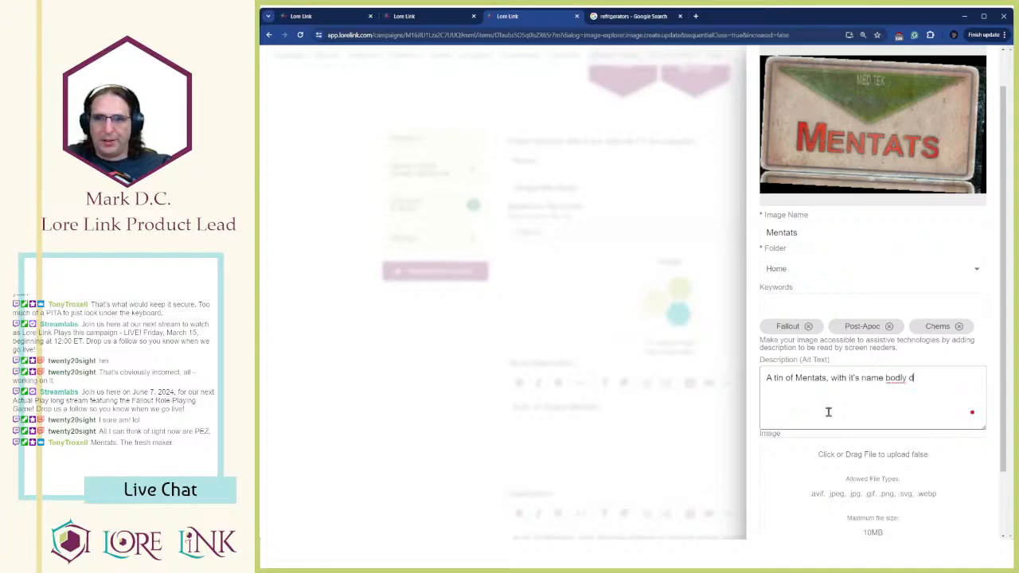
key("BackSpace")
key("BackSpace")
key("BackSpace")
key("BackSpace")
key("BackSpace")
key("BackSpace")
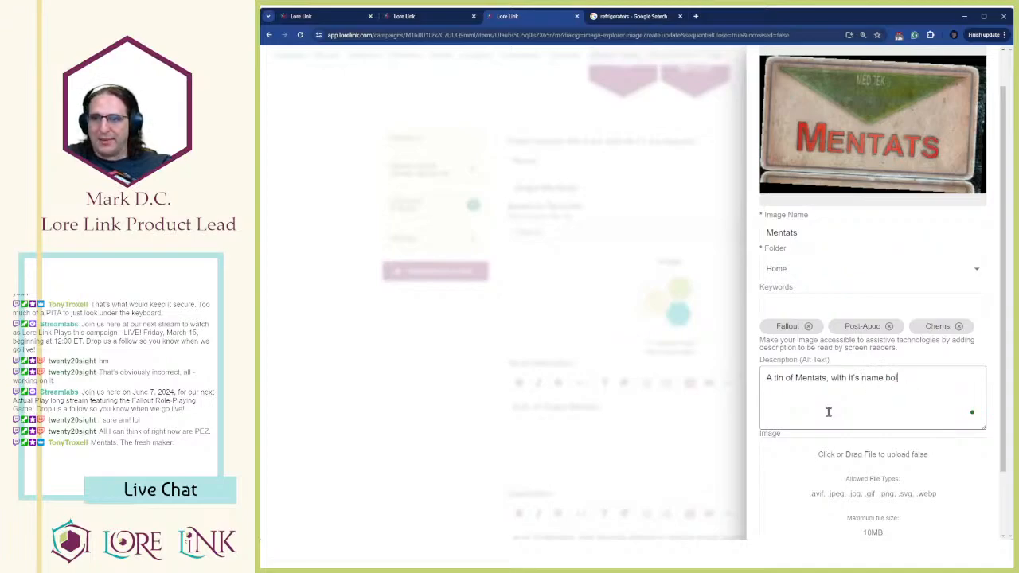
type("ldy b")
type("od")
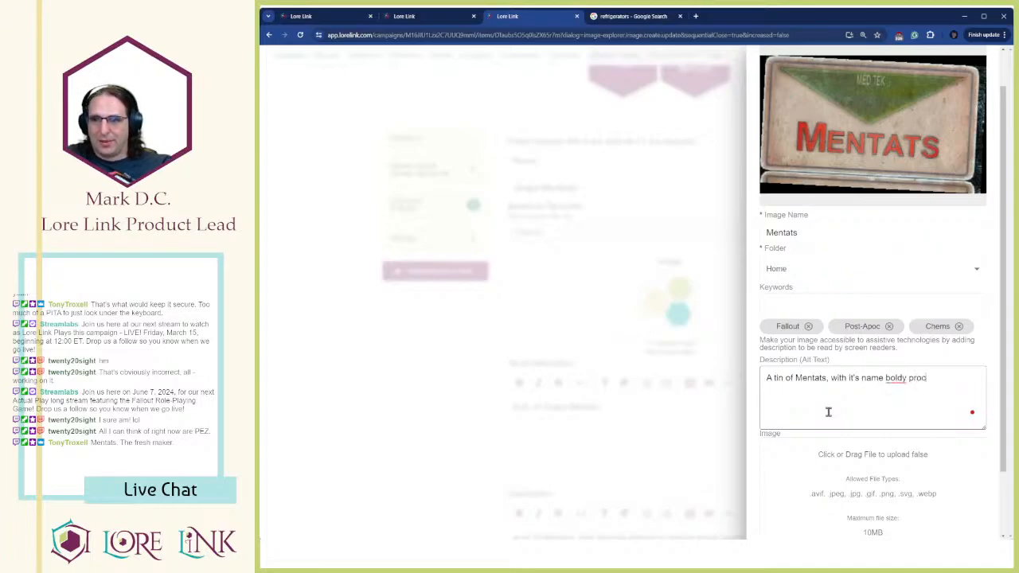
type("laimed on the cov")
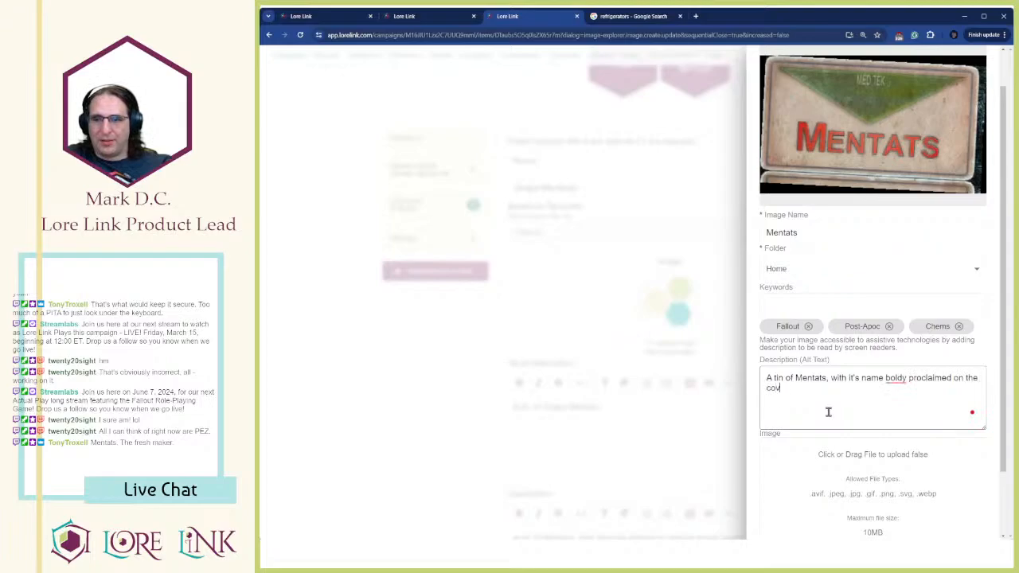
key("BackSpace")
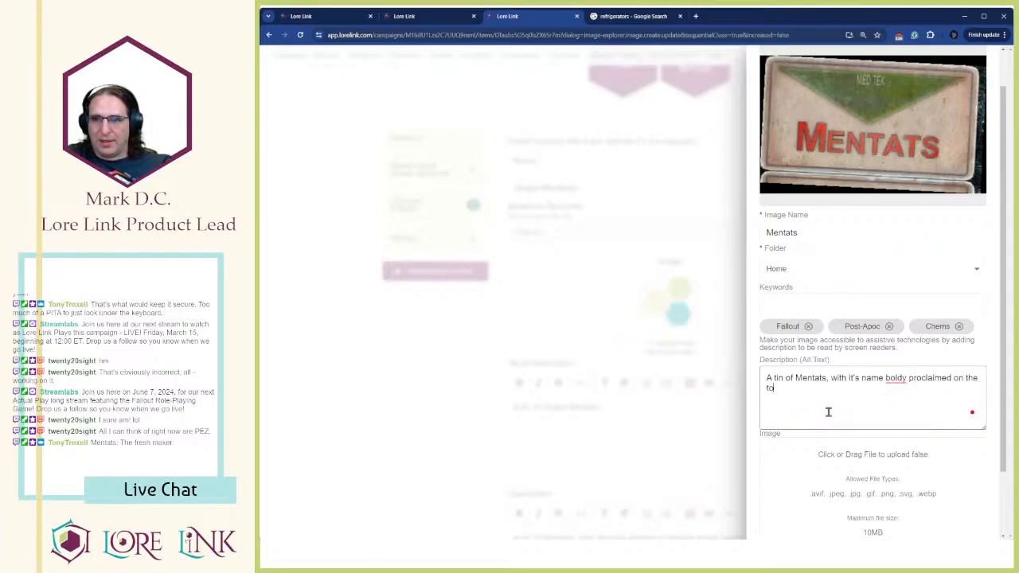
type("p. ")
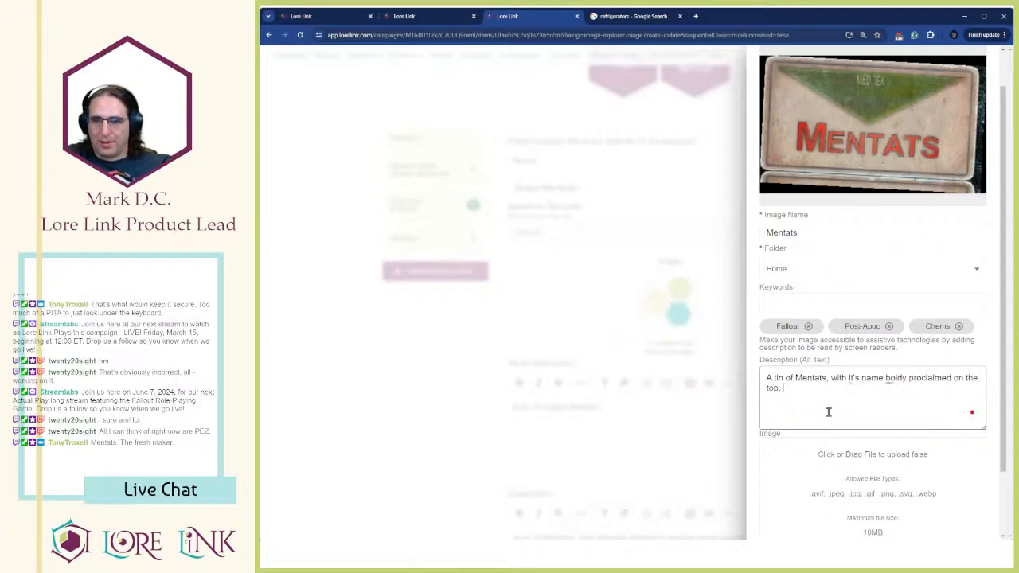
type("A")
type(" credit to")
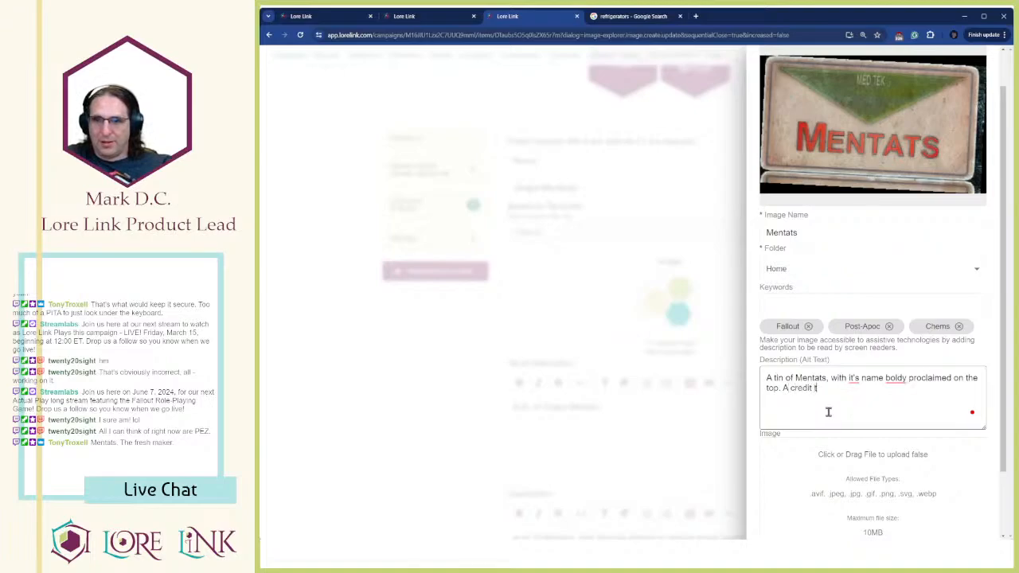
key("BackSpace")
key("BackSpace")
key("BackSpace")
key("BackSpace")
key("BackSpace")
key("BackSpace")
key("BackSpace")
key("BackSpace")
key("BackSpace")
key("BackSpace")
key("BackSpace")
key("BackSpace")
type("The")
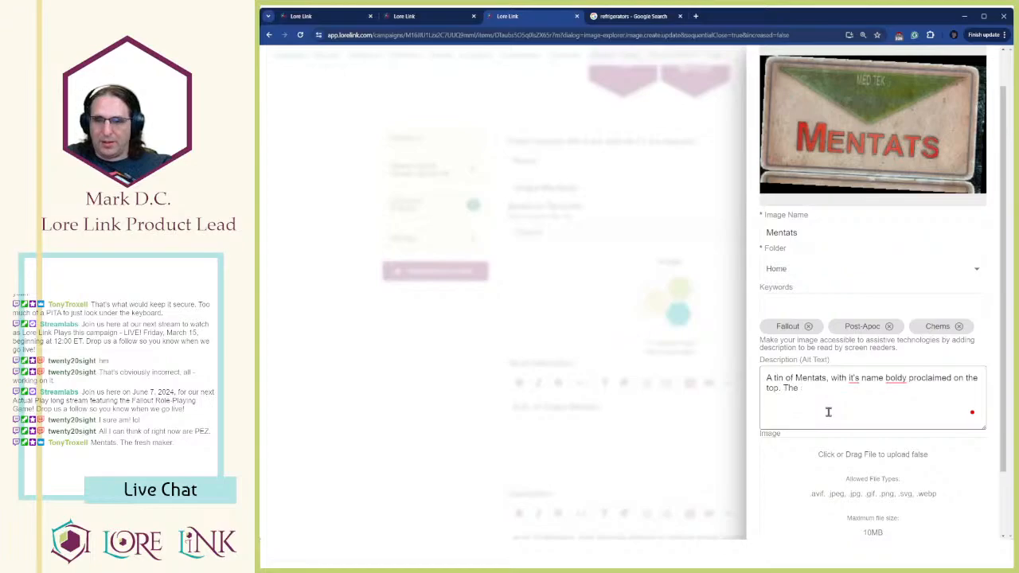
type(" ay are made y")
key("BackSpace")
type("by")
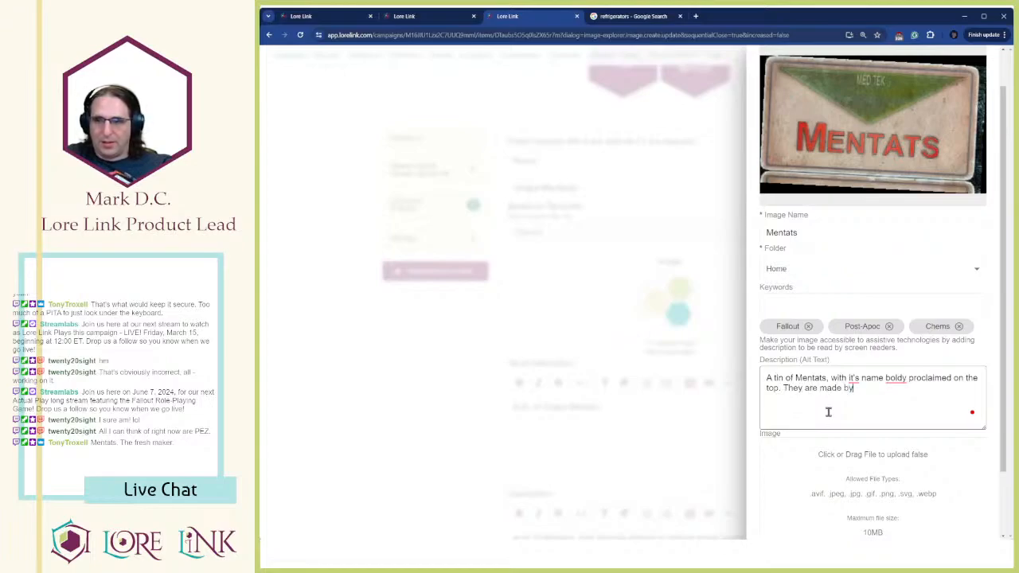
type(" the company M")
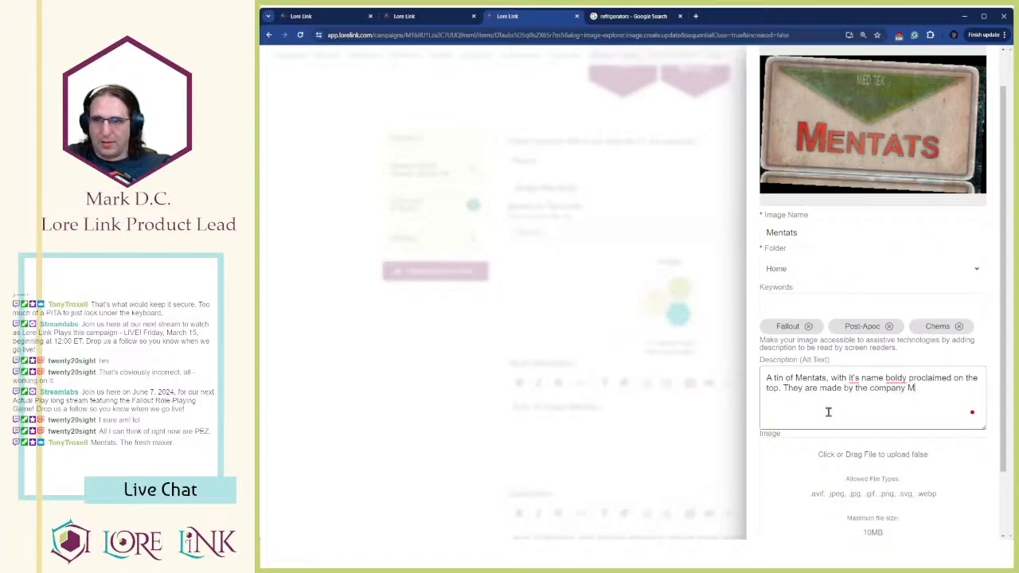
type("ed Tek")
key("ctrl+shift+Left")
key("ctrl+shift+Left")
key("ctrl+shift+Left")
key("ctrl+shift+Left")
key("ctrl+shift+Left")
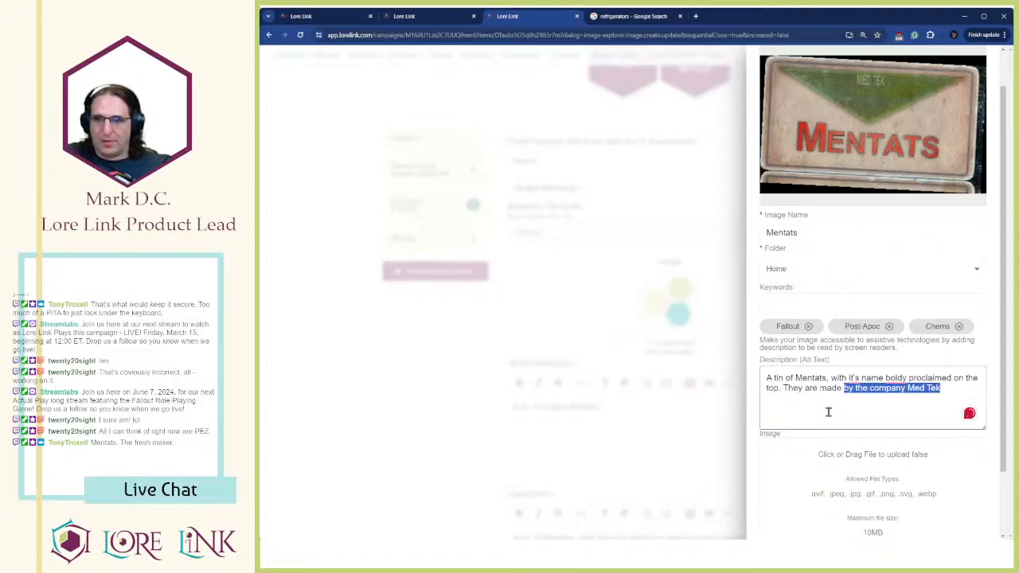
key("ctrl+shift+Left")
key("ctrl+shift+Left")
key("ctrl+shift+Left")
key("BackSpace")
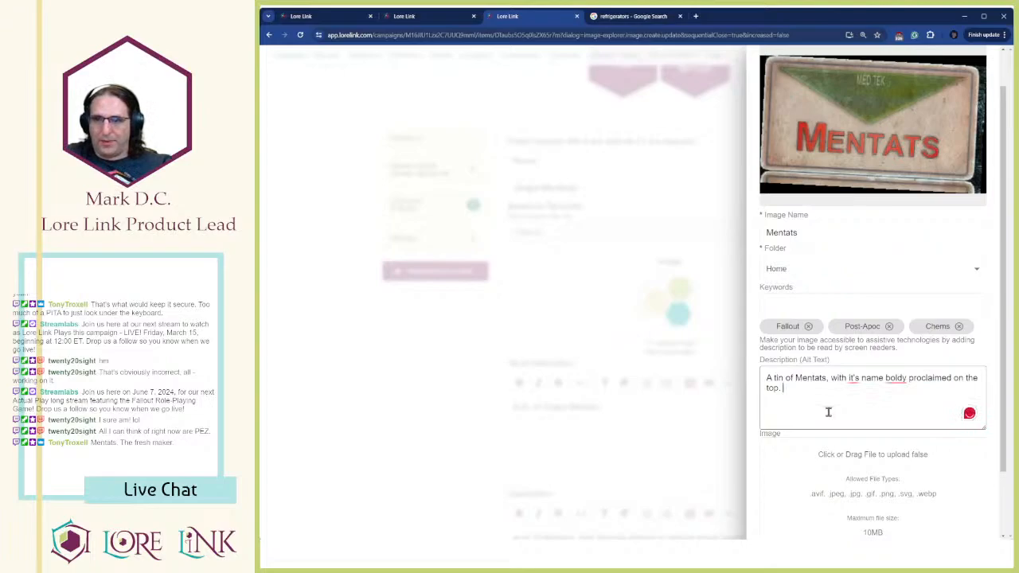
Add "The company name is given as Med Tek" to the alt text and save the Mentats image
type("the co")
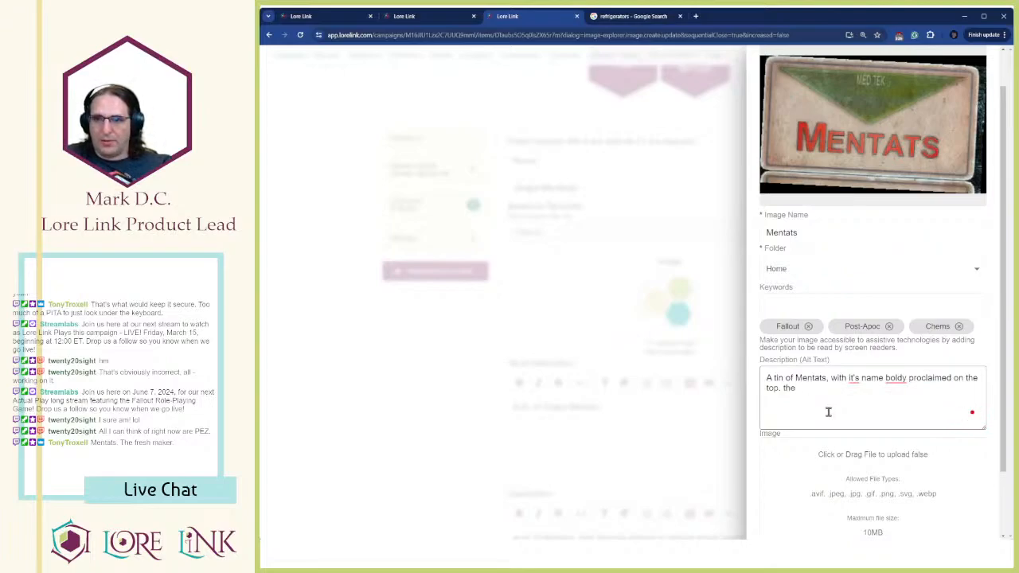
key("BackSpace")
key("BackSpace")
key("BackSpace")
type("The company ")
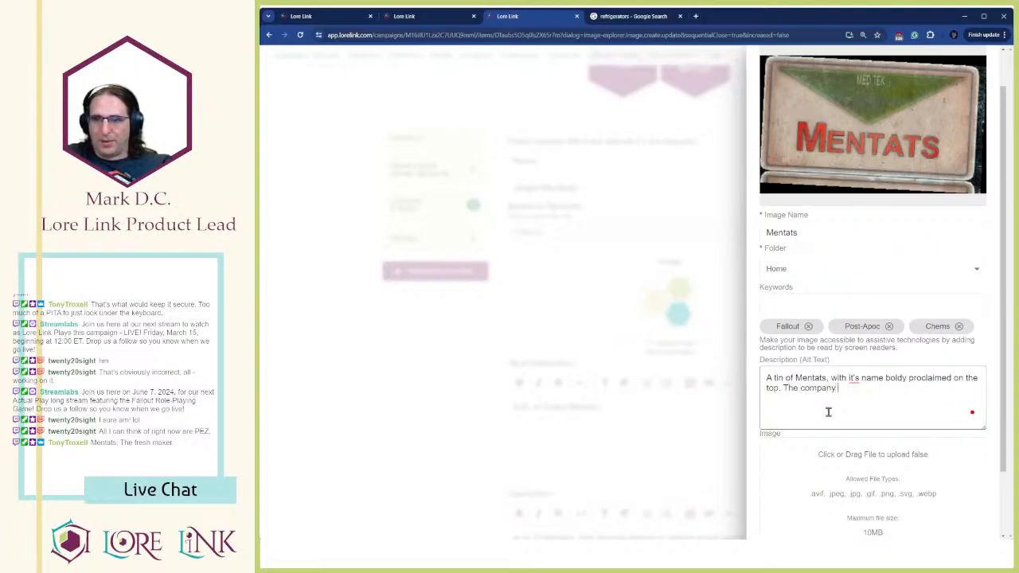
type("name is giv")
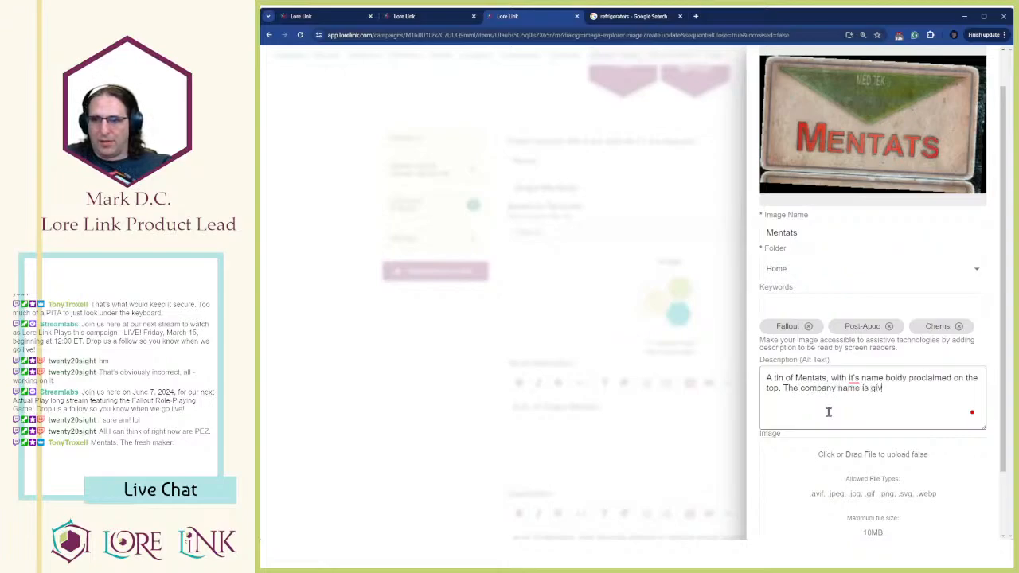
type("en as Med Tek")
scroll(828, 411, "down", 2)
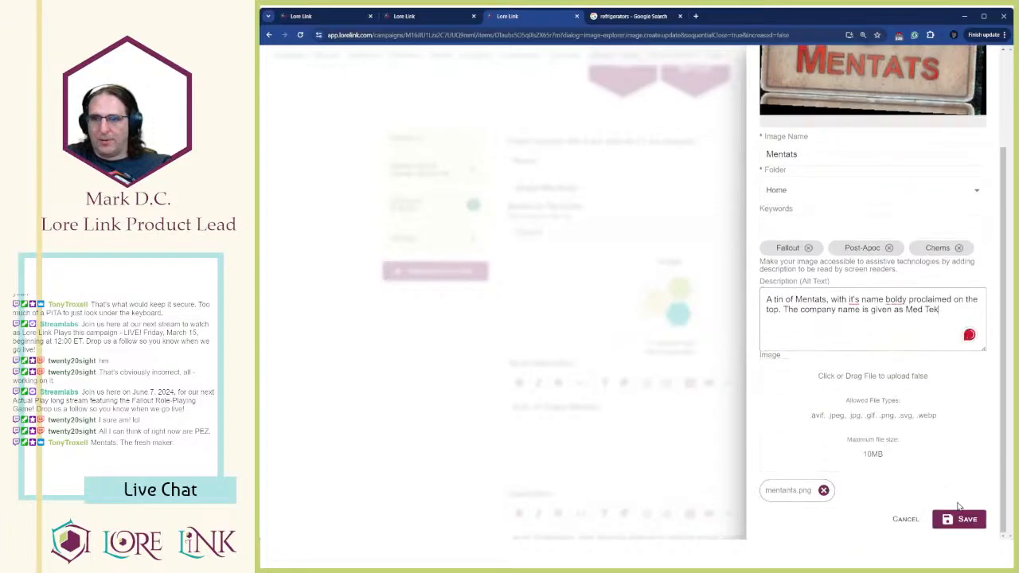
left_click(961, 518)
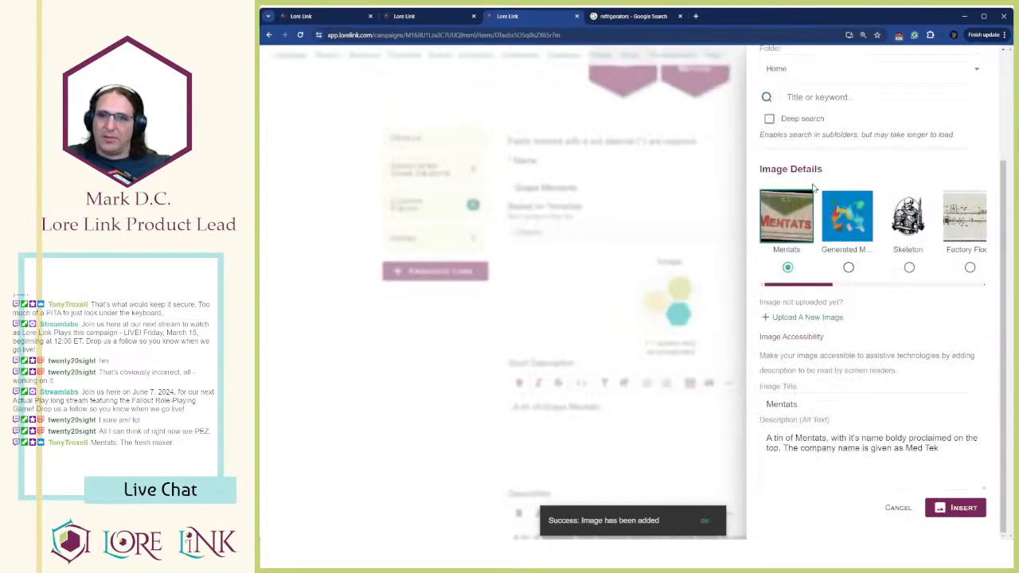
Look through the Fallout folder of the image library and return to the Home folder
scroll(814, 191, "up", 3)
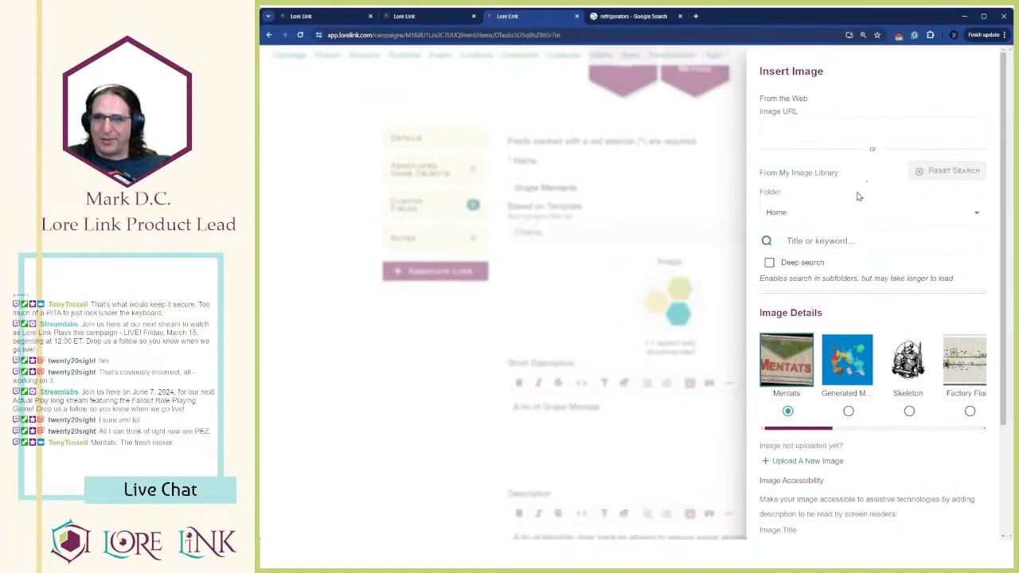
left_click(827, 215)
mouse_move(812, 247)
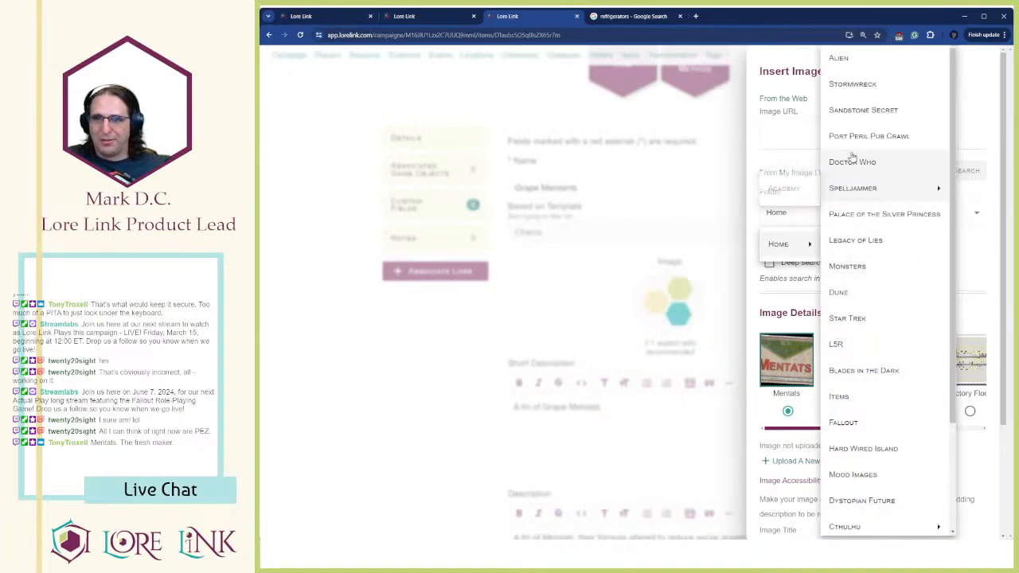
scroll(855, 150, "down", 1)
left_click(858, 377)
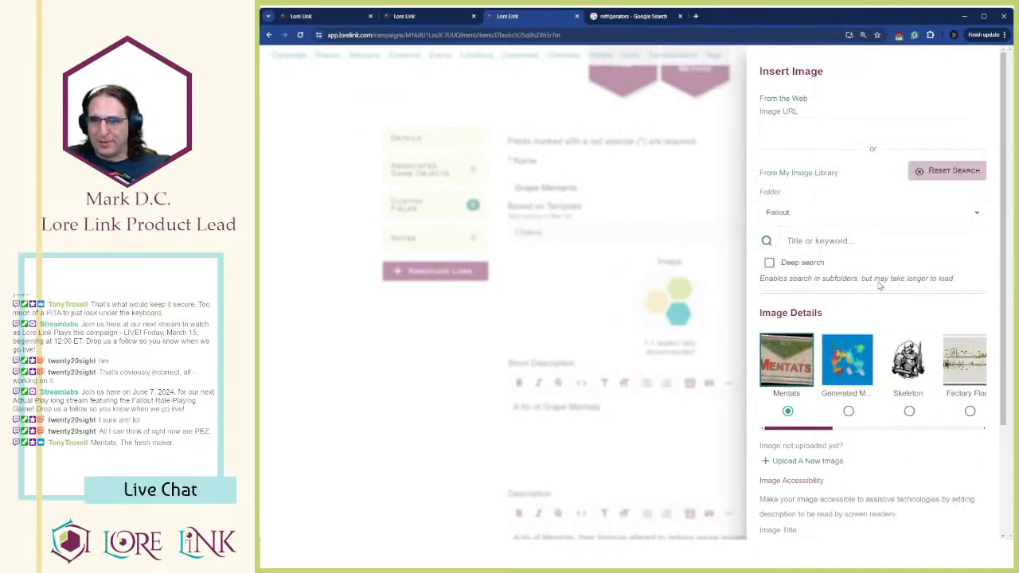
left_click_drag(823, 430, 796, 431)
left_click(814, 213)
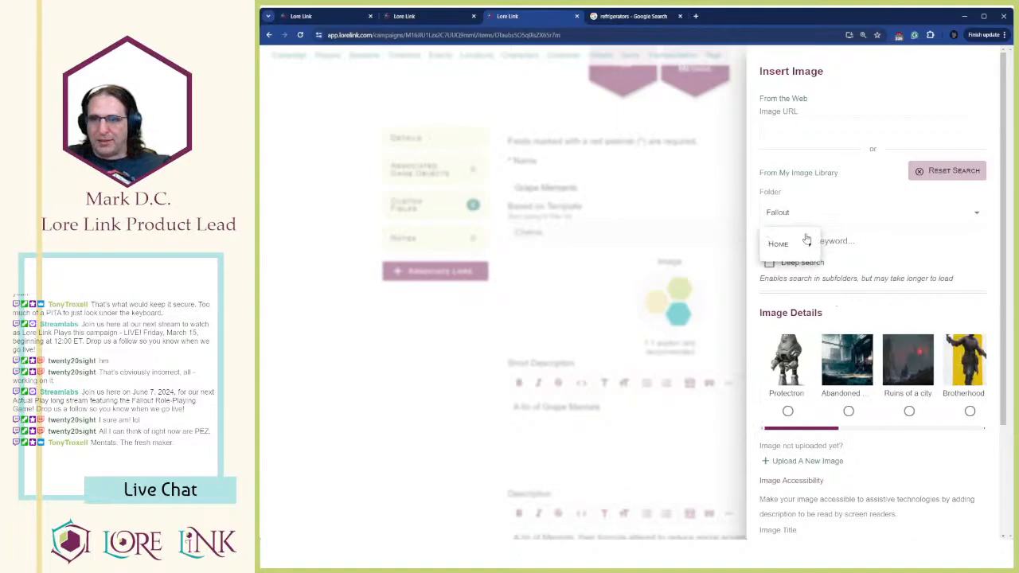
left_click(796, 241)
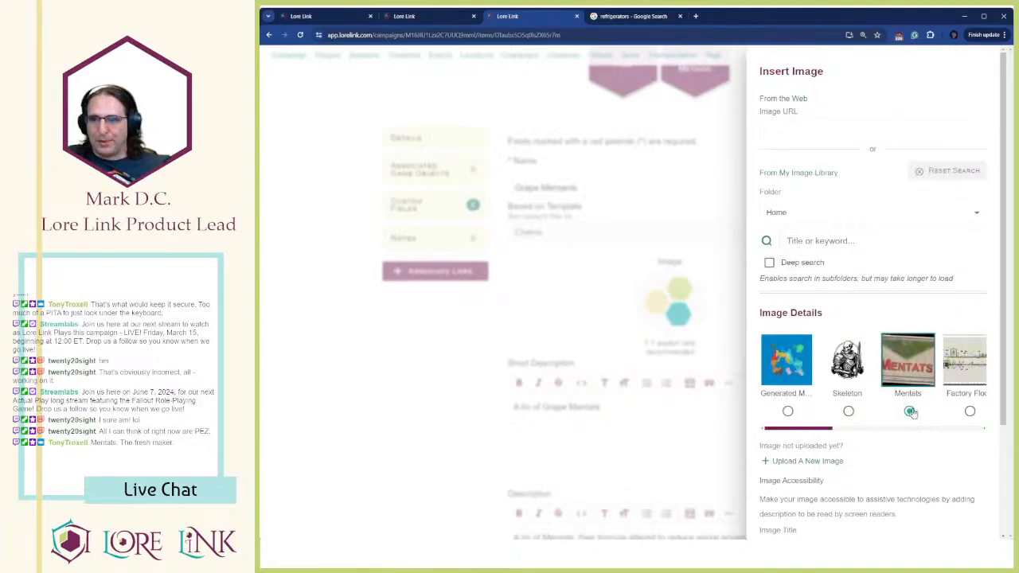
Insert the Mentats image from the Home folder into the Grape Mentants item and save the item
scroll(911, 427, "down", 3)
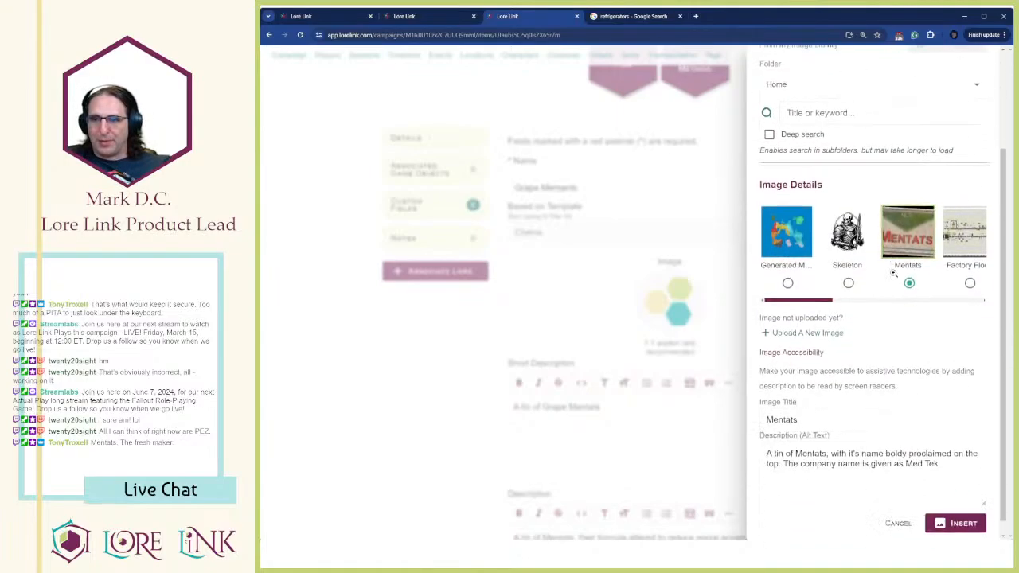
left_click(962, 507)
left_click(972, 438)
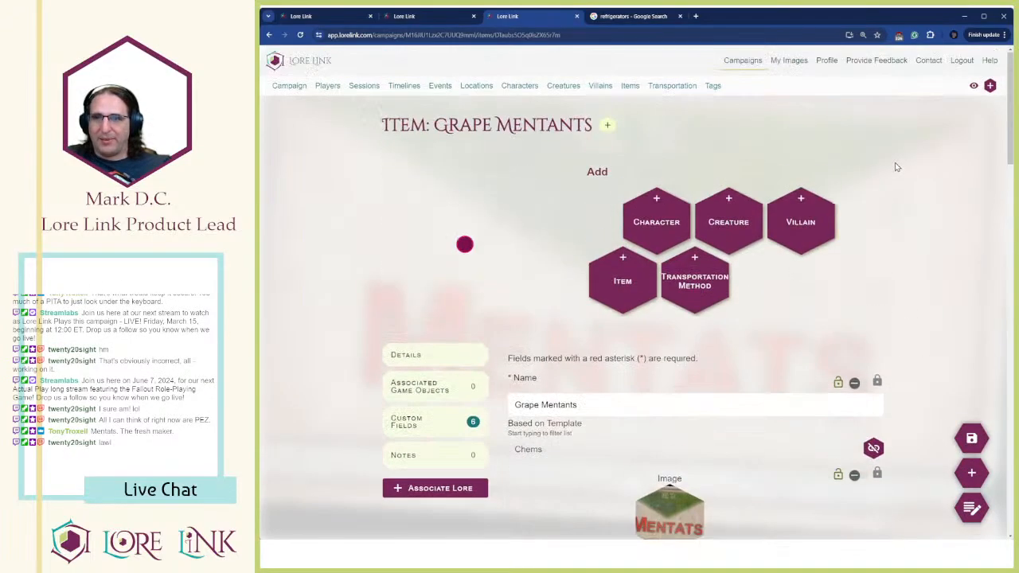
Move the Mentats image from the Home folder of the image library into the Fallout folder and save
left_click(792, 68)
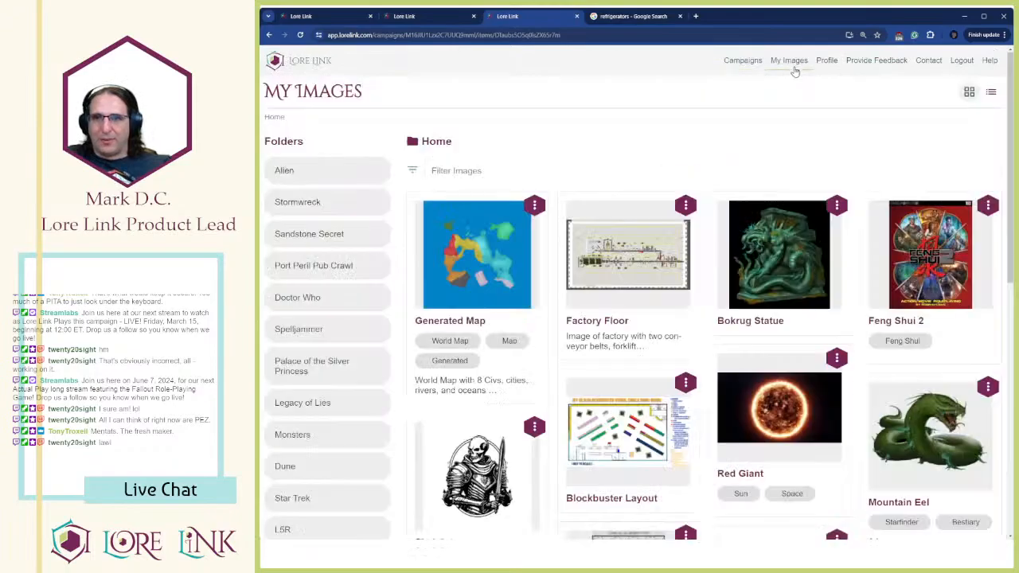
scroll(673, 323, "down", 5)
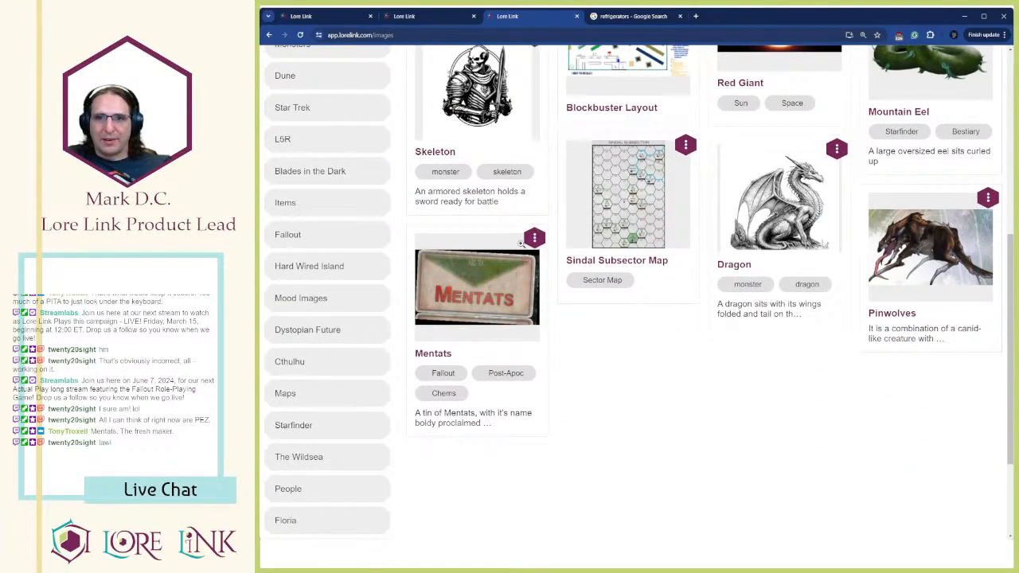
left_click(533, 238)
left_click(561, 264)
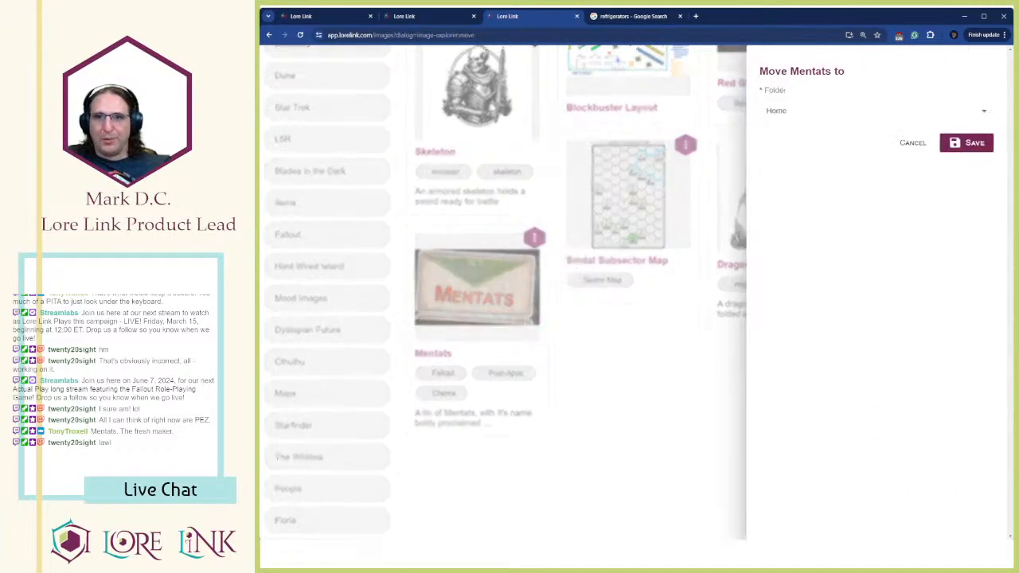
left_click(833, 111)
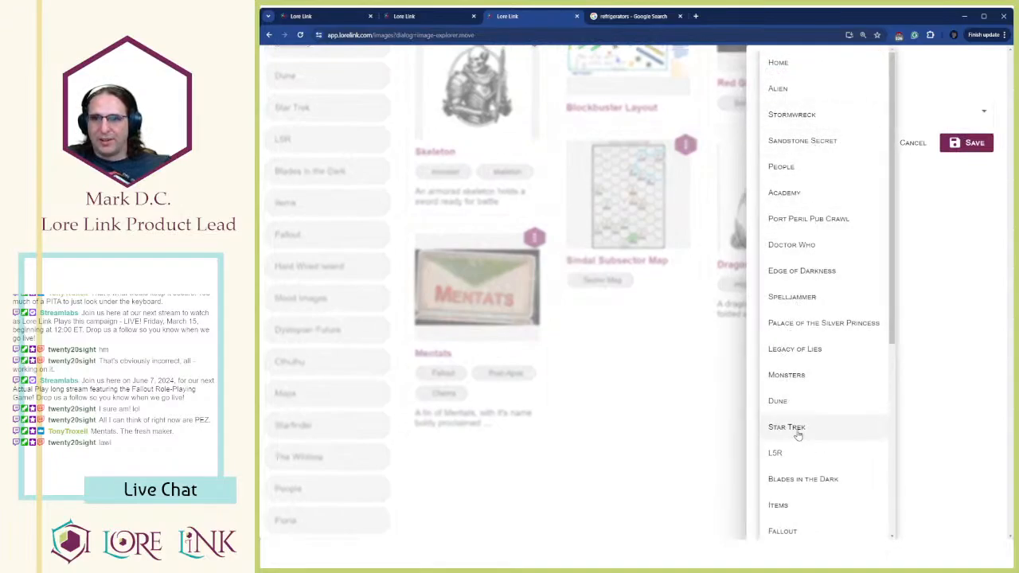
scroll(772, 240, "down", 2)
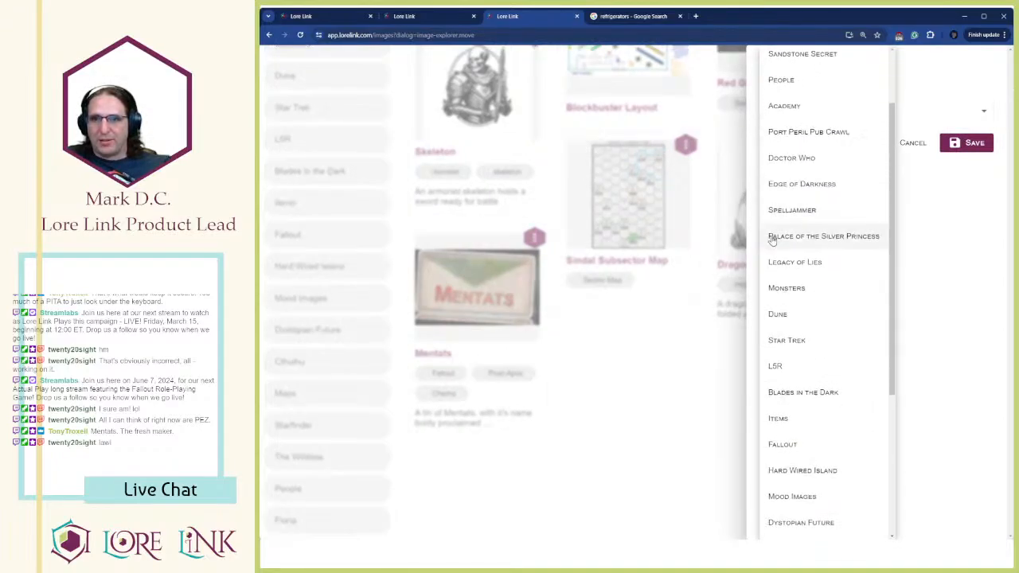
scroll(772, 241, "down", 5)
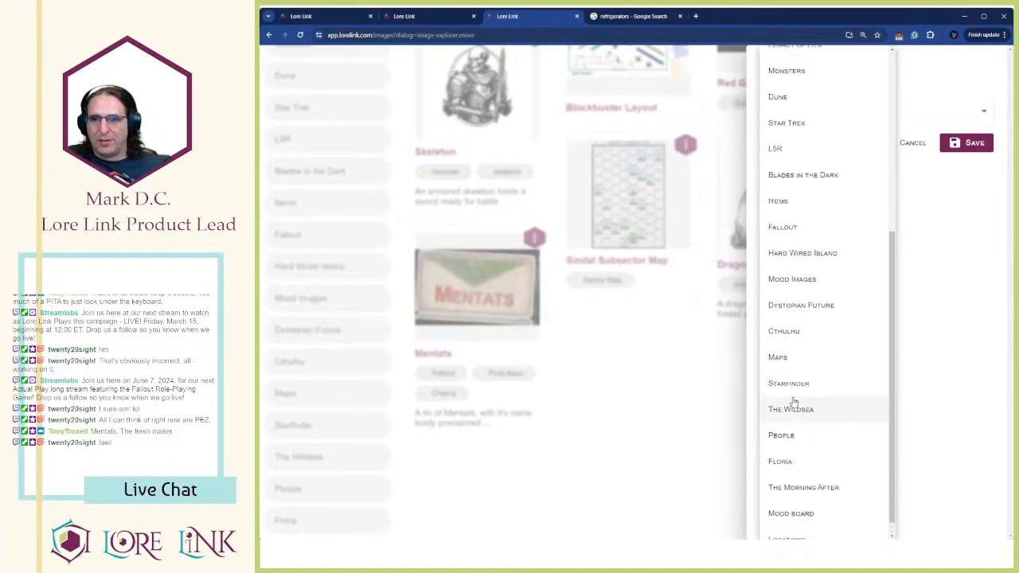
scroll(793, 401, "up", 5)
scroll(793, 391, "down", 1)
left_click(785, 382)
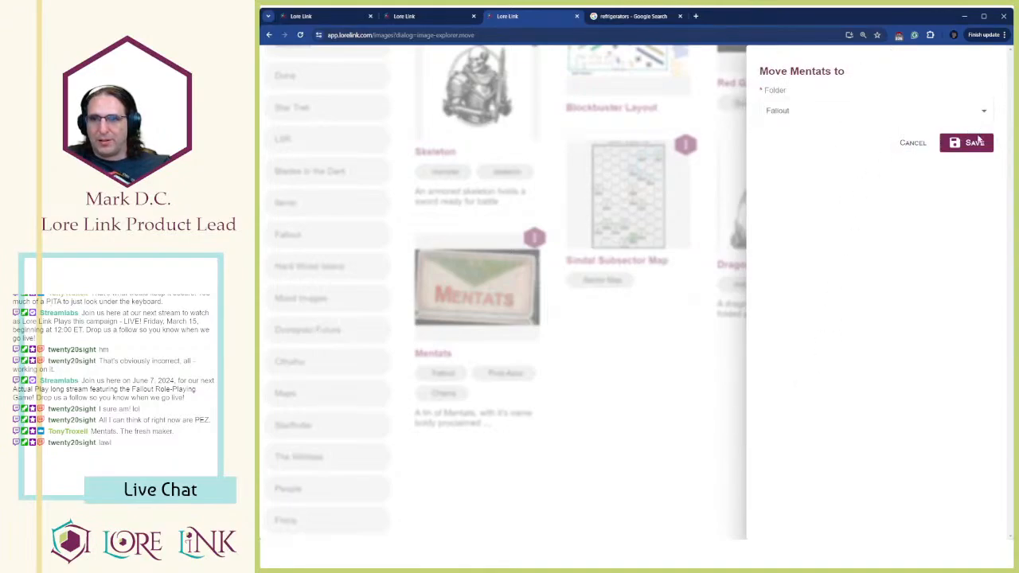
left_click(966, 143)
Open the Fallout folder of the image library and look through its images
scroll(516, 374, "up", 3)
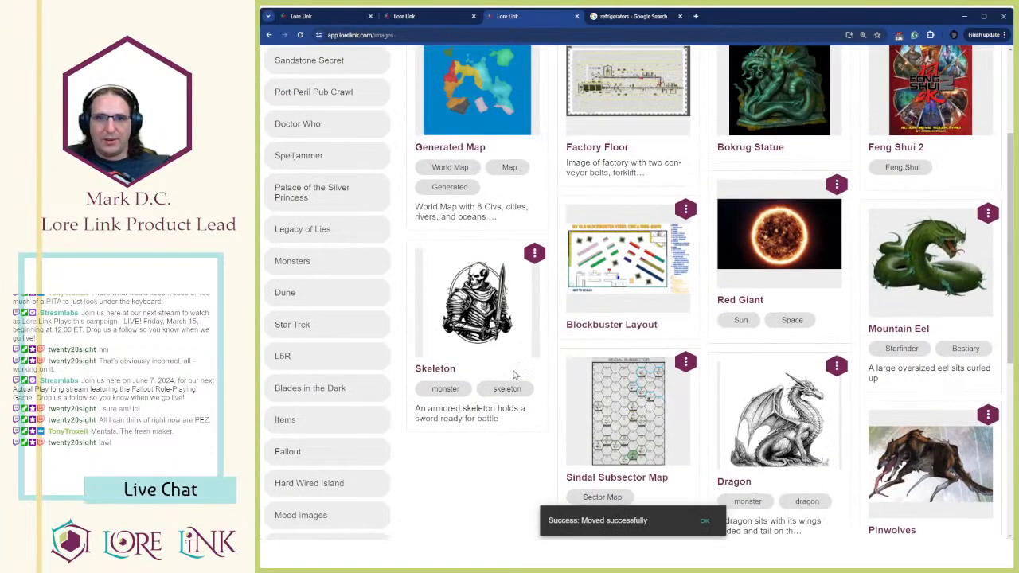
left_click(311, 452)
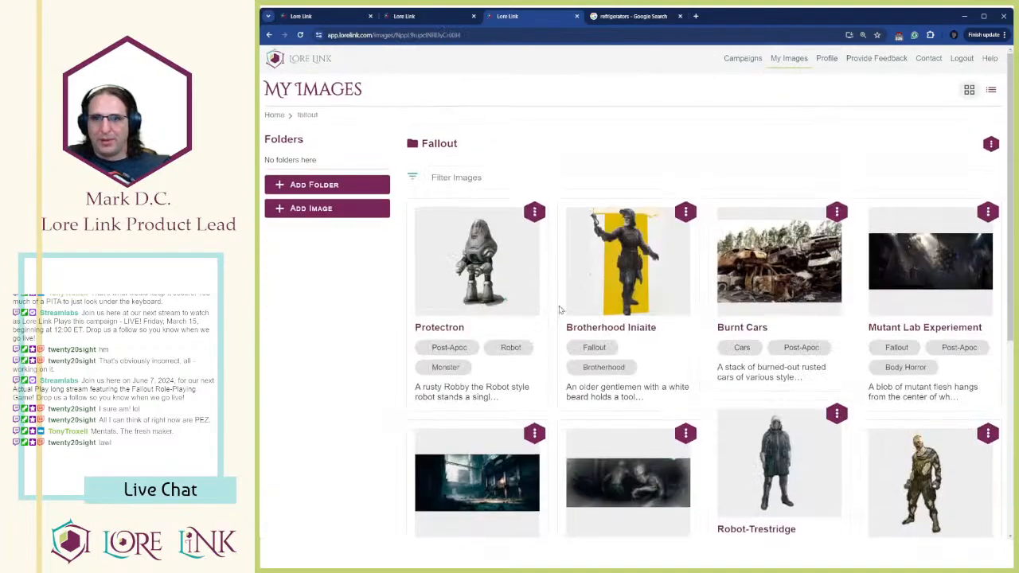
scroll(559, 310, "down", 5)
scroll(467, 188, "up", 5)
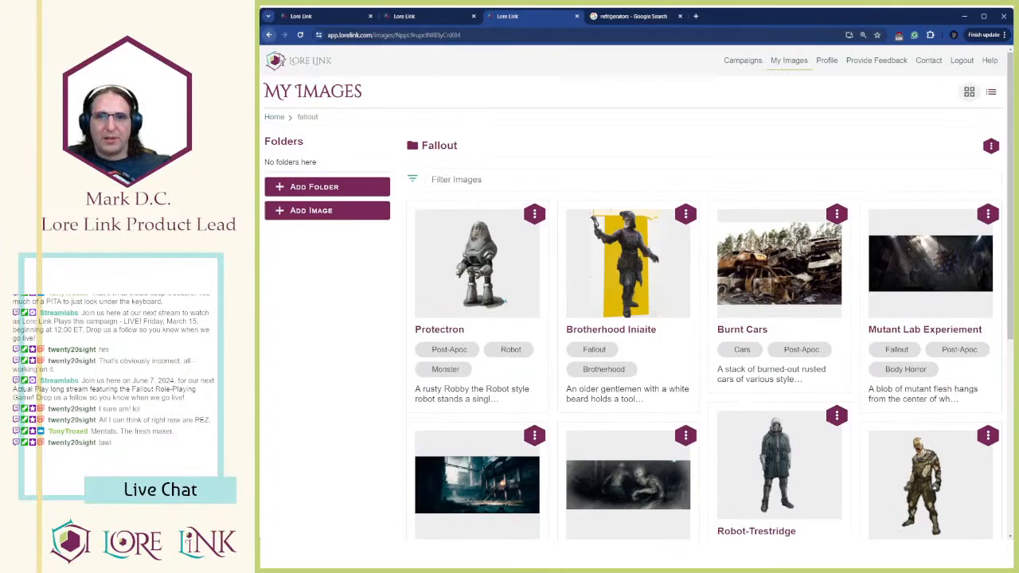
Return to the Grape Mentants item page and look over it
left_click(291, 89)
scroll(476, 236, "down", 1)
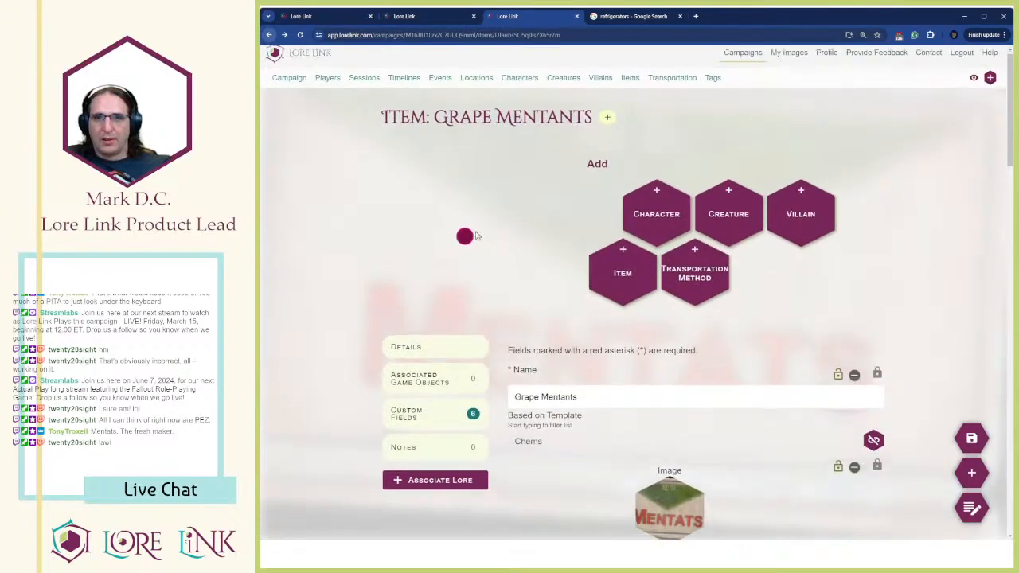
scroll(476, 235, "down", 2)
scroll(475, 236, "up", 3)
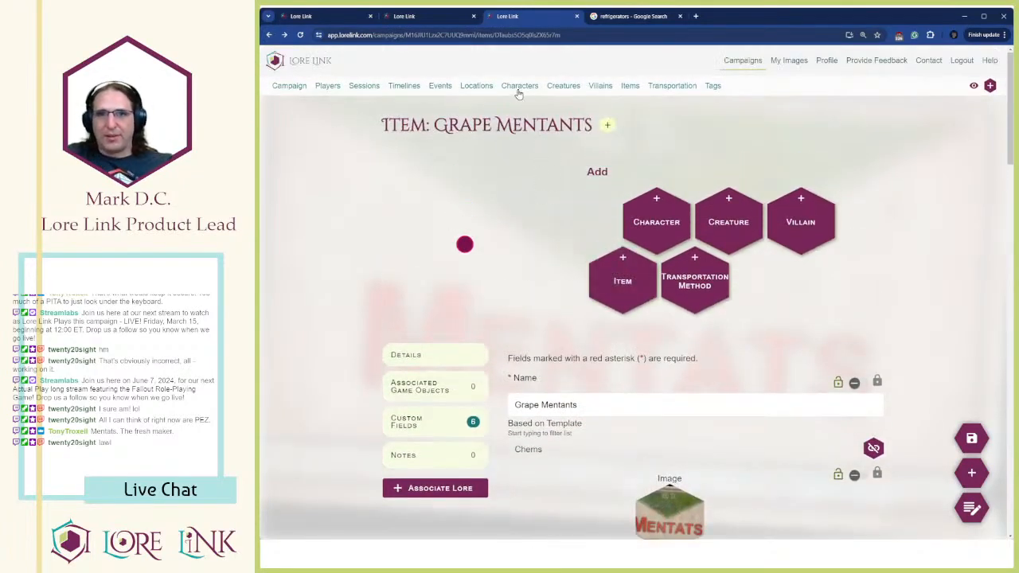
Open the campaign's items page and examine the item list and the item template list
left_click(630, 85)
scroll(565, 261, "down", 1)
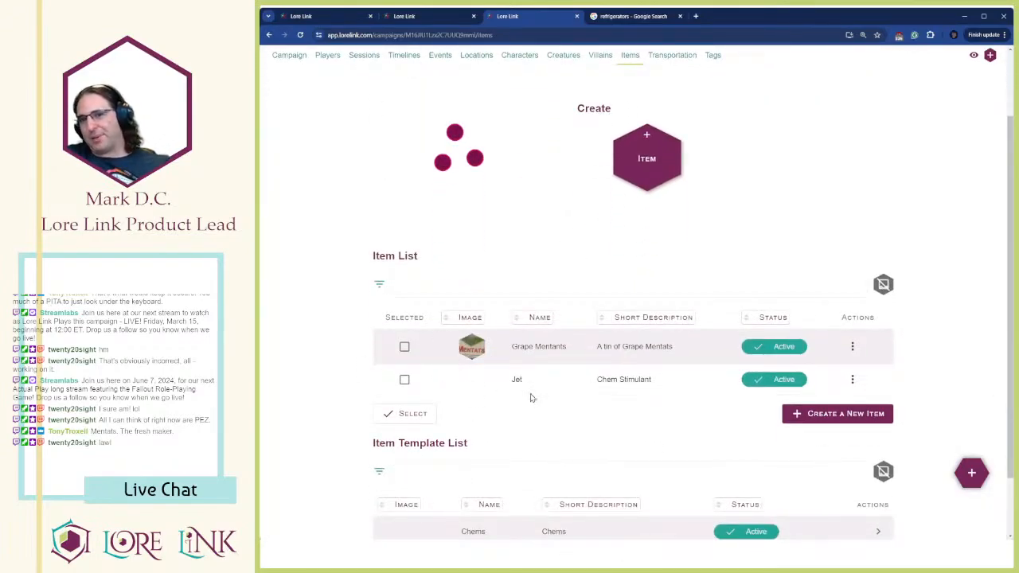
scroll(647, 262, "up", 3)
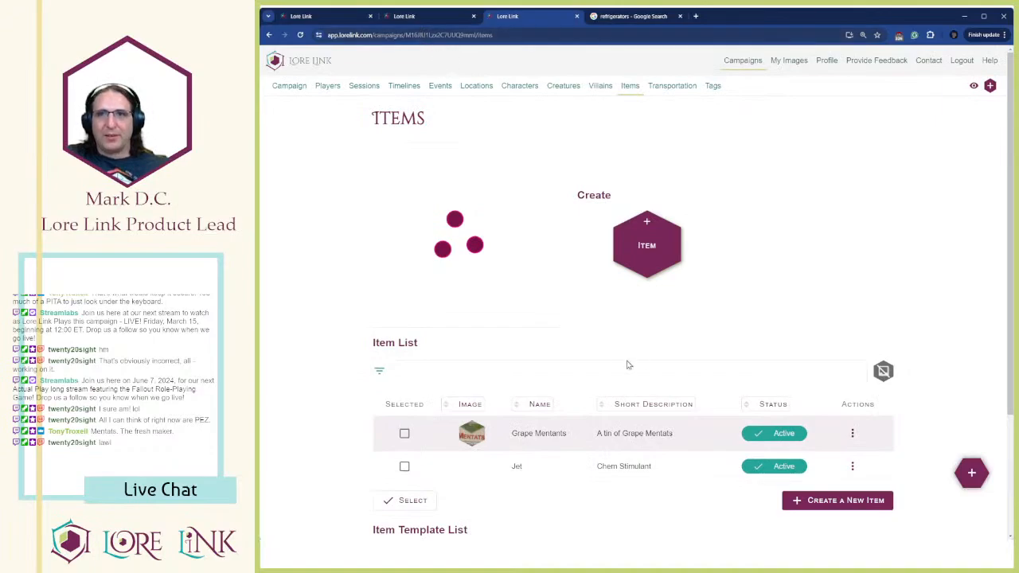
scroll(663, 314, "down", 2)
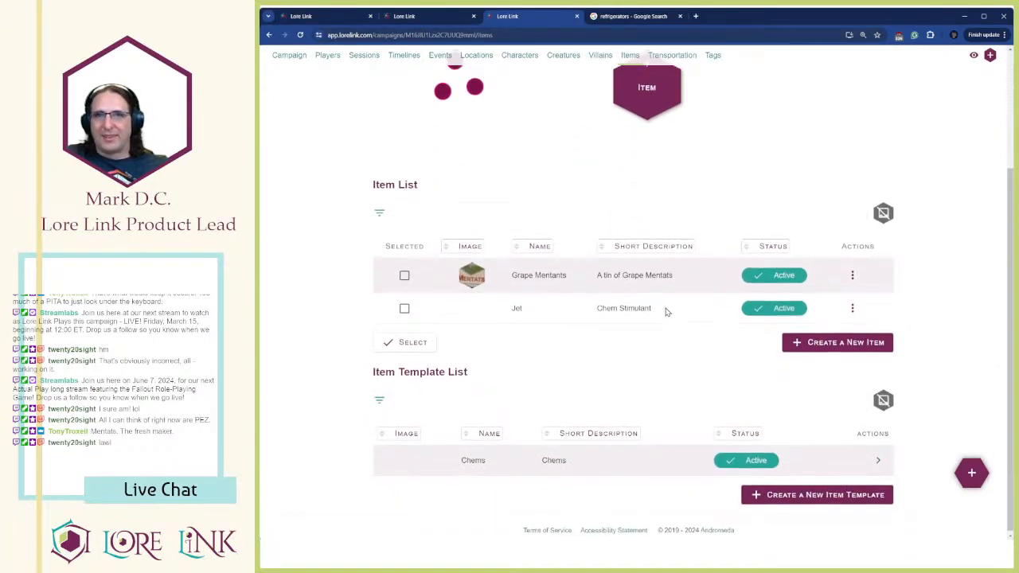
scroll(667, 313, "up", 1)
scroll(739, 239, "down", 1)
scroll(730, 246, "up", 2)
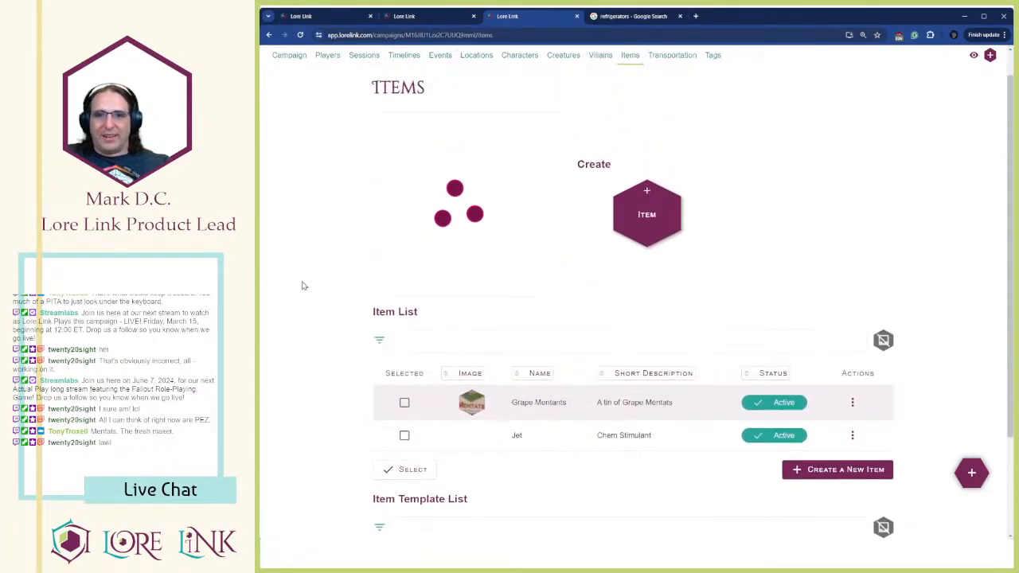
scroll(478, 306, "down", 2)
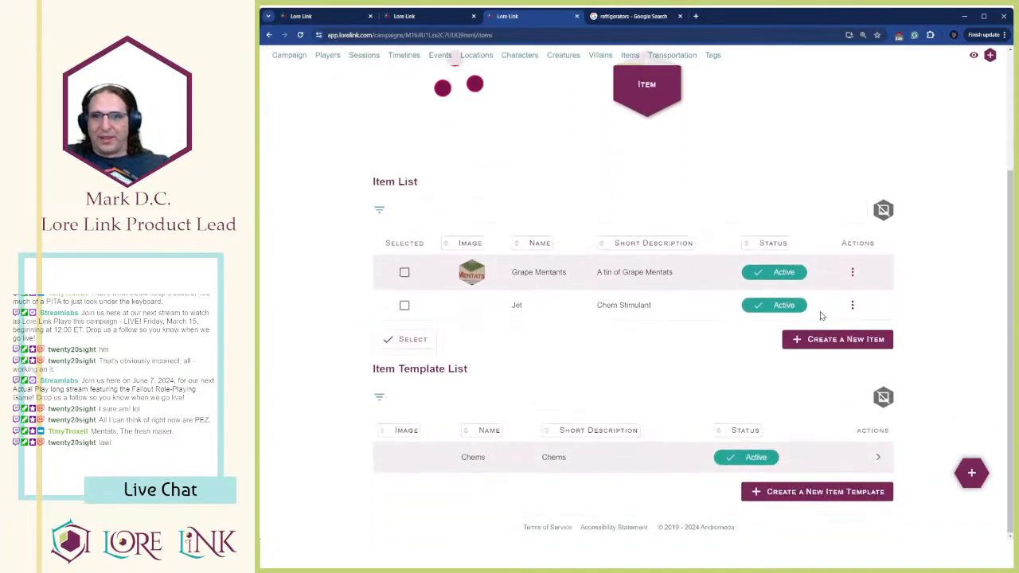
scroll(597, 230, "up", 2)
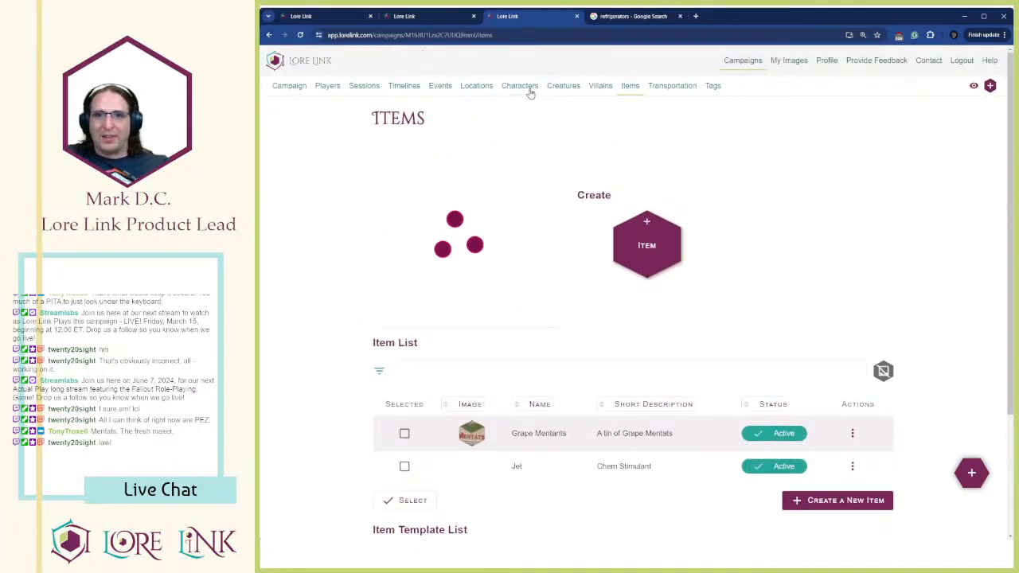
Expand Town of Bleakford in the locations hierarchy and open the Brisbee Mobile Homes location
left_click(479, 90)
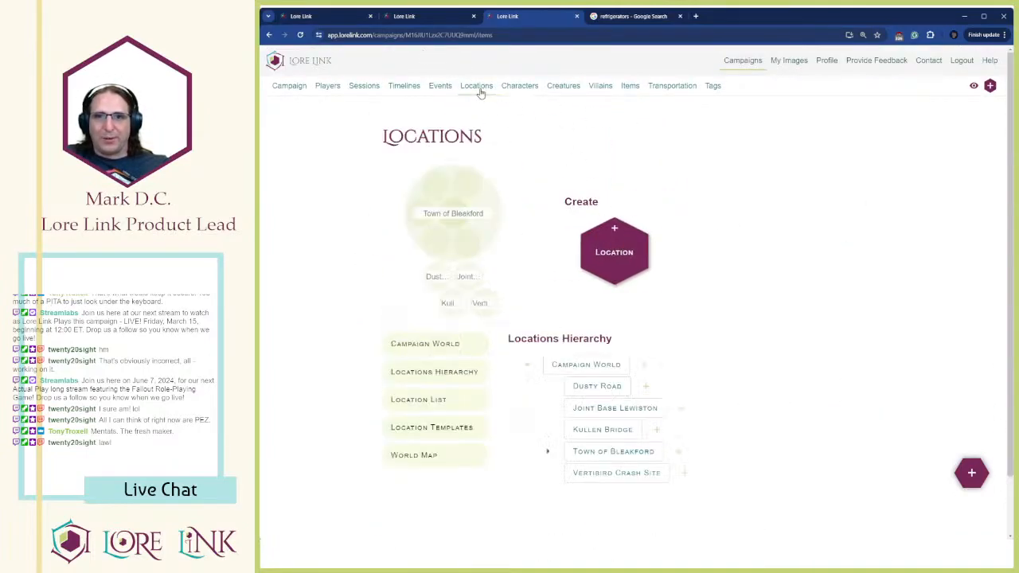
left_click(549, 452)
scroll(551, 457, "down", 2)
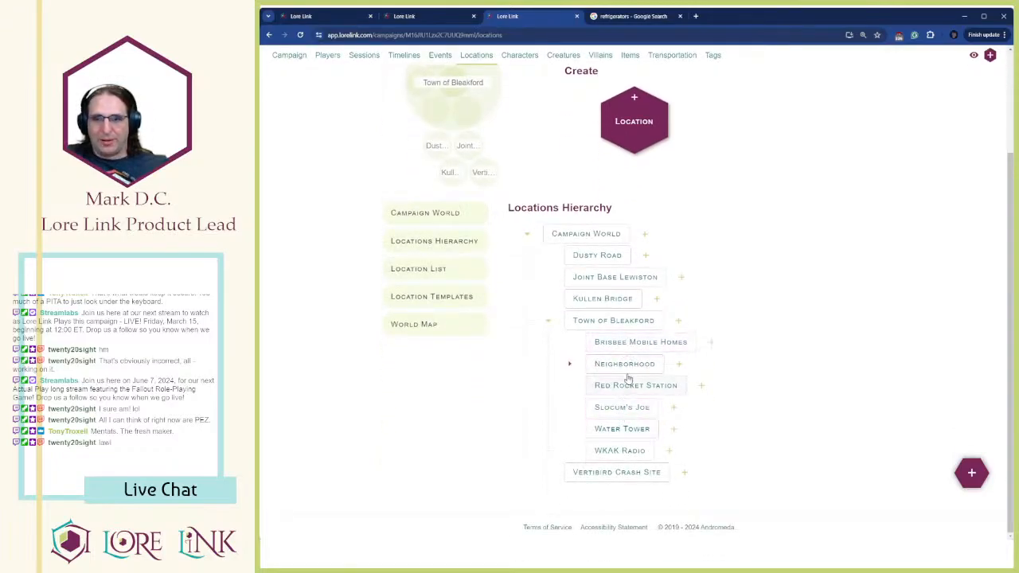
left_click(631, 343)
Read through the Brisbee Mobile Homes location's description and associated sections
scroll(733, 335, "down", 6)
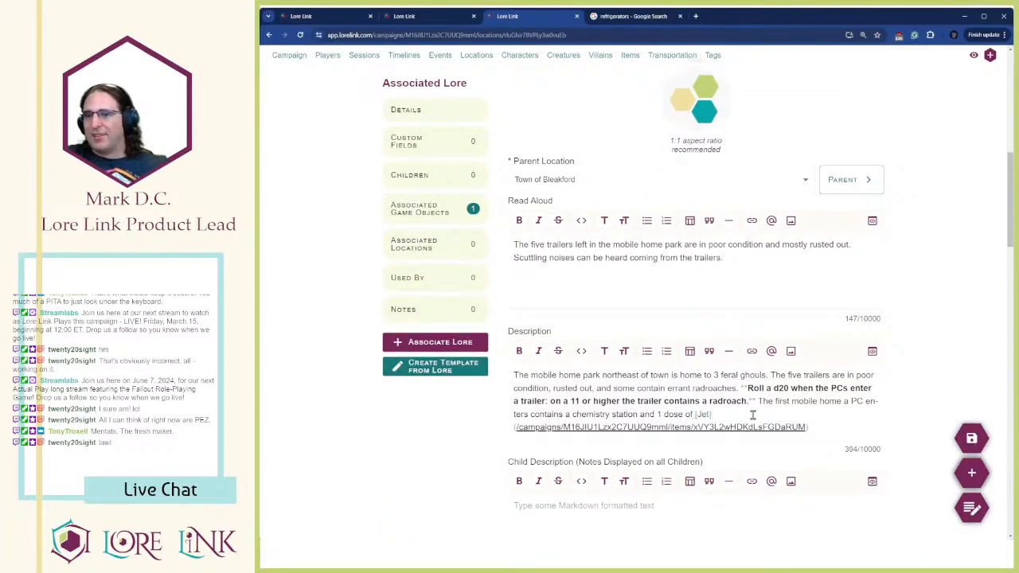
scroll(758, 420, "down", 4)
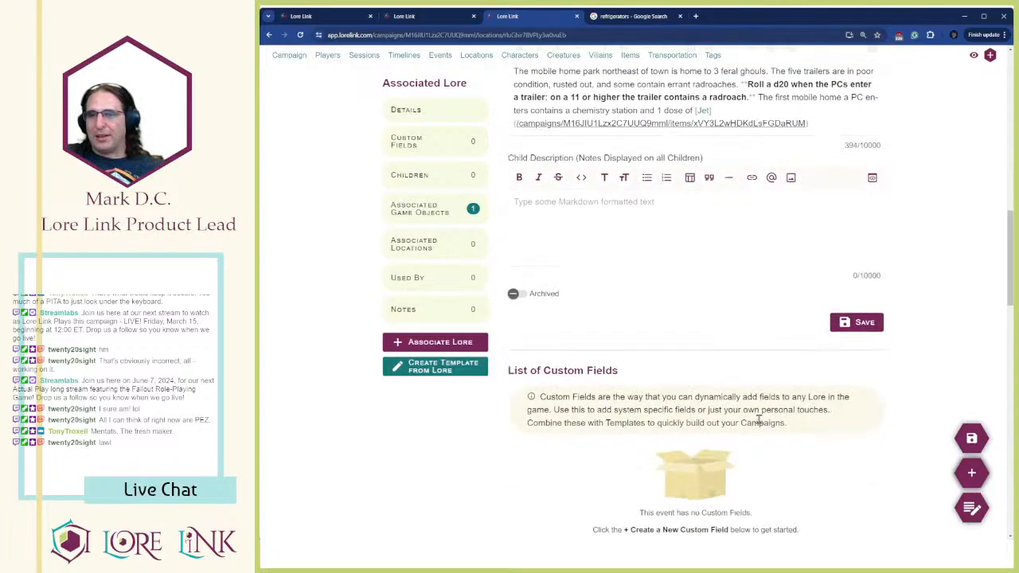
scroll(757, 420, "down", 3)
scroll(748, 446, "up", 6)
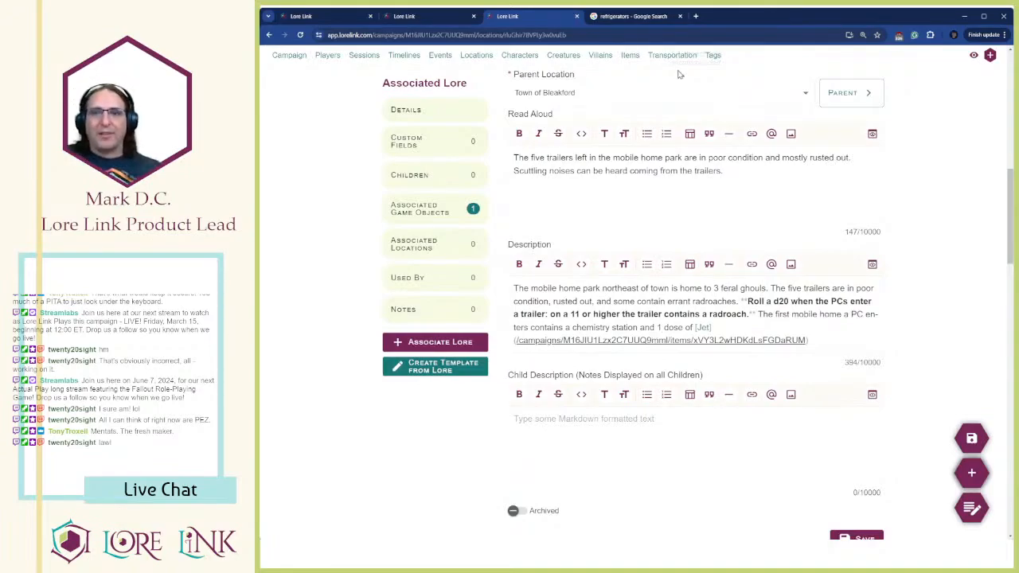
left_click(715, 311)
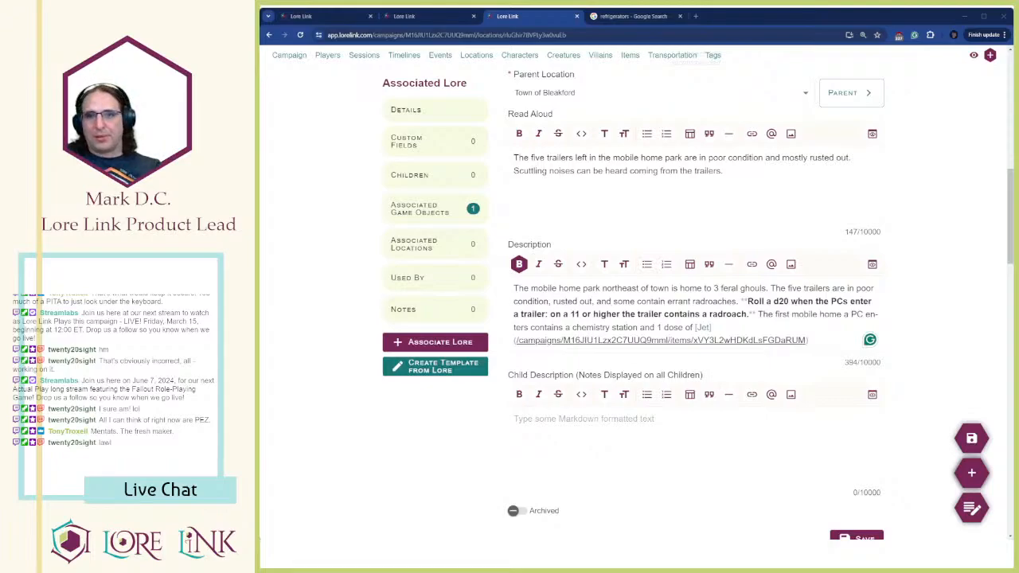
Start a new creature as an associated game object of Brisbee Mobile Homes and name it Radroach
scroll(692, 318, "down", 10)
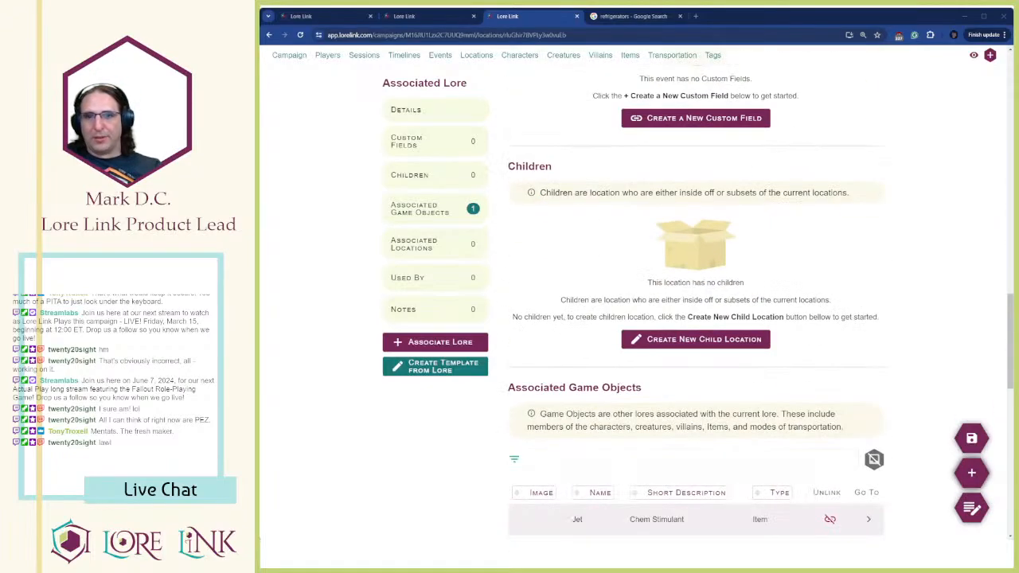
scroll(795, 334, "down", 3)
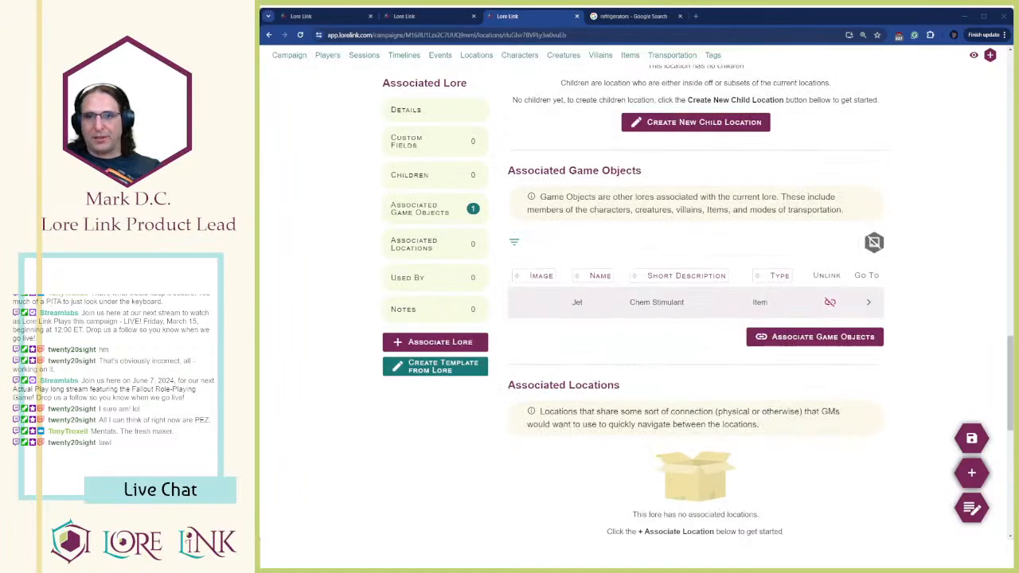
left_click(873, 335)
left_click(921, 303)
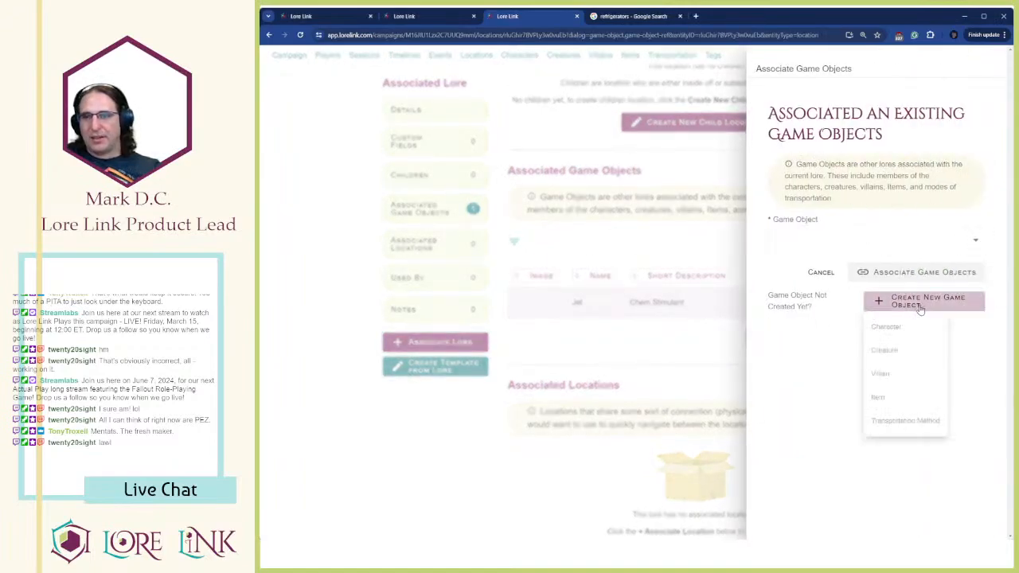
left_click(901, 358)
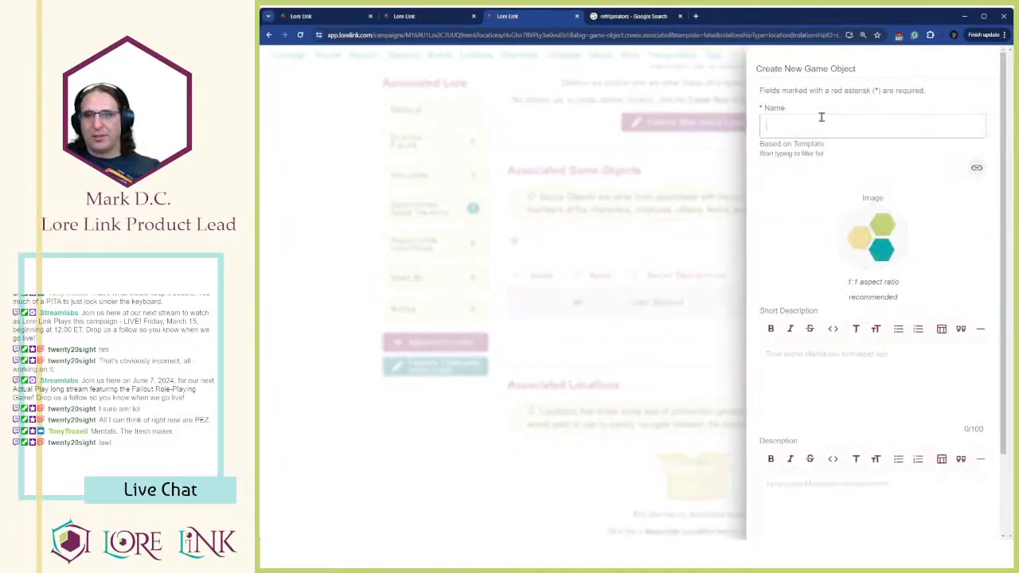
type("Radroach")
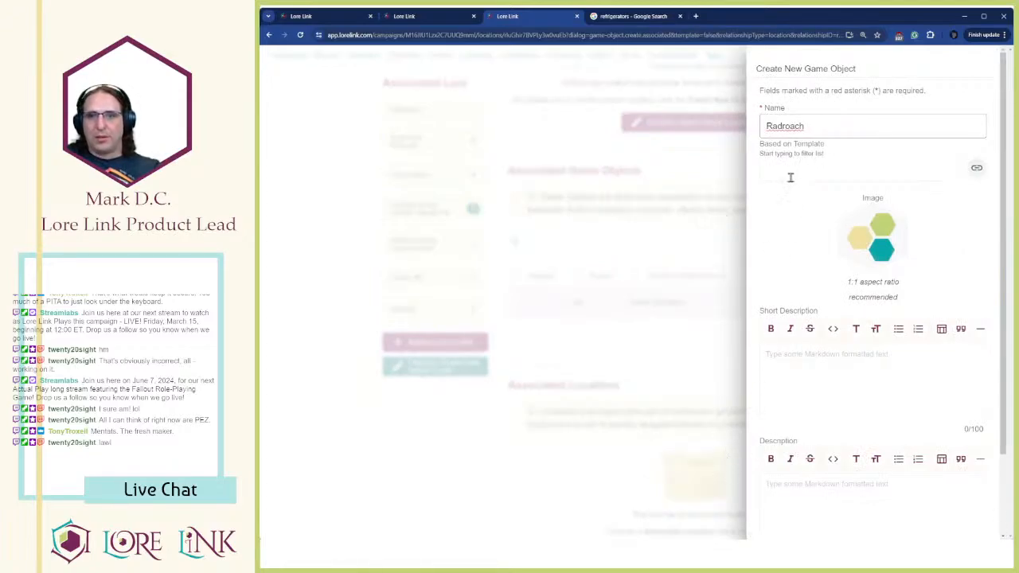
Enter "Level 1 Mutated Insect" as the Radroach's short description
left_click(815, 391)
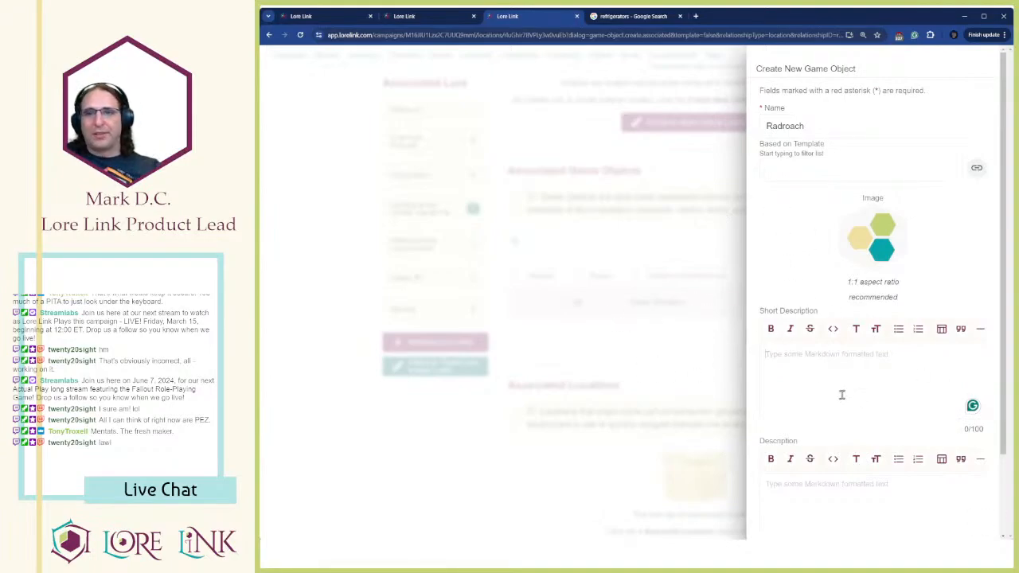
type("Mutated Insect")
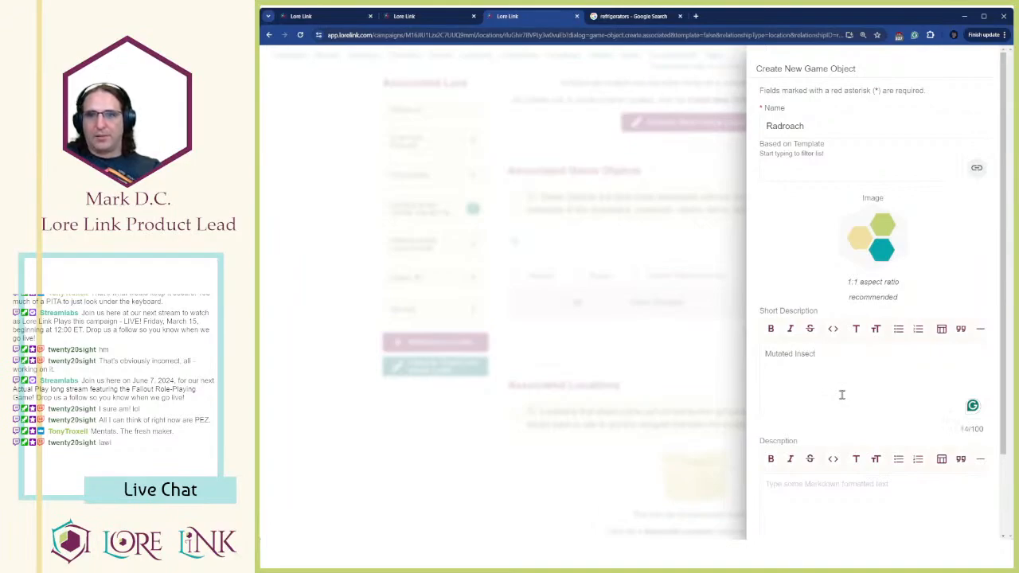
key("Home")
type("Level 1")
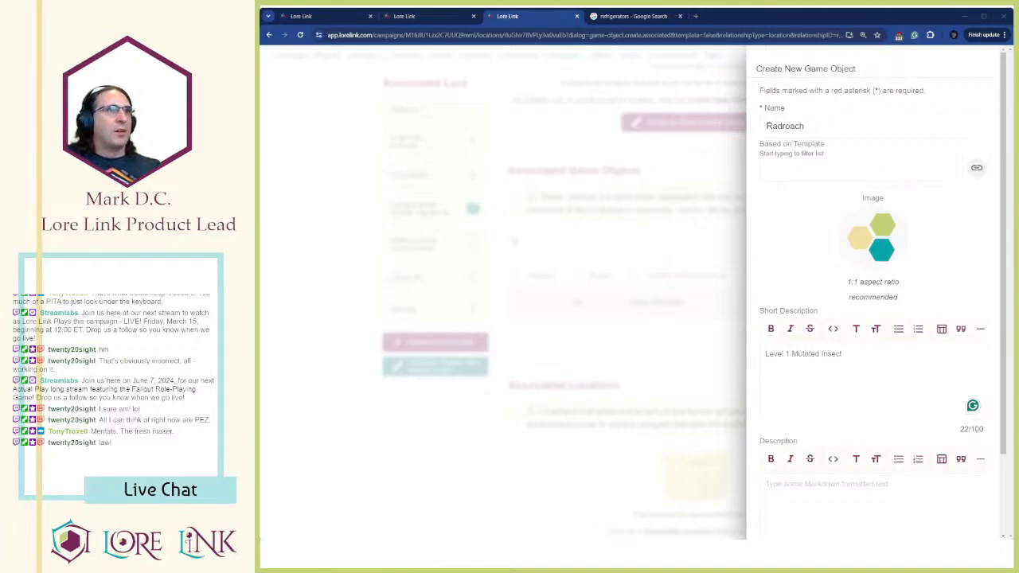
Fill the Radroach's description with the lore paragraph beginning "Cockroaches were a common pest in pre-War America" and add a blank line after it
scroll(872, 295, "down", 2)
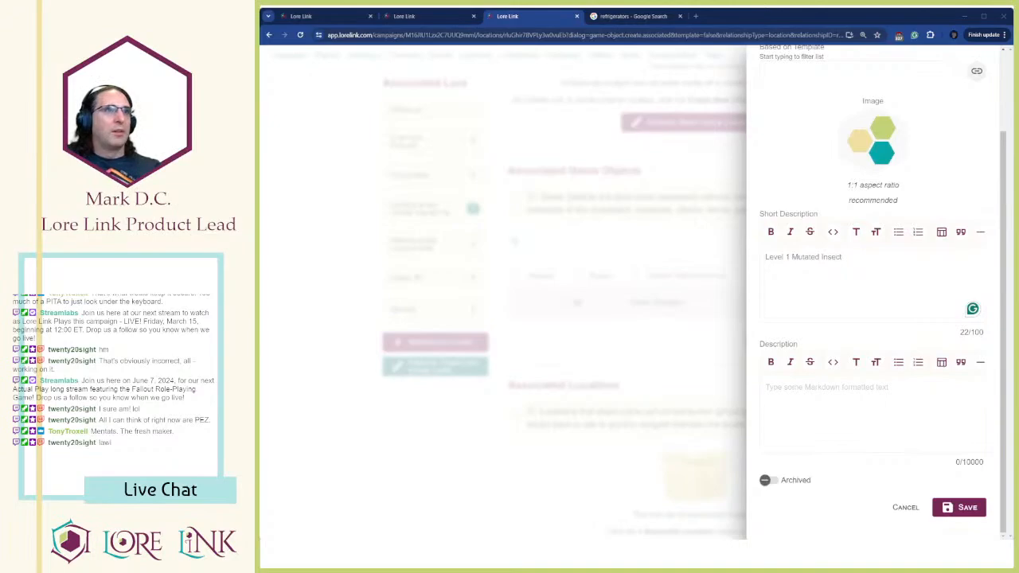
left_click(793, 390)
type("Cockroaches were a common pest in pre-War America, and after the bombs fell and brought about a nuclear apocalypse, not much changed. Dubbed as radroaches for their radioactive bite, these creatures are far larger than their ancestors but are still as much of a pest. Often infesting ruined buildings, rubbish heaps, and other dark, dank locations, they attack their prey by jumping at them and attacking with their pincers. While easy to deal with in small numbers, swarms can easily overwhelm the unprepared and devastate settlements if left unchecked.")
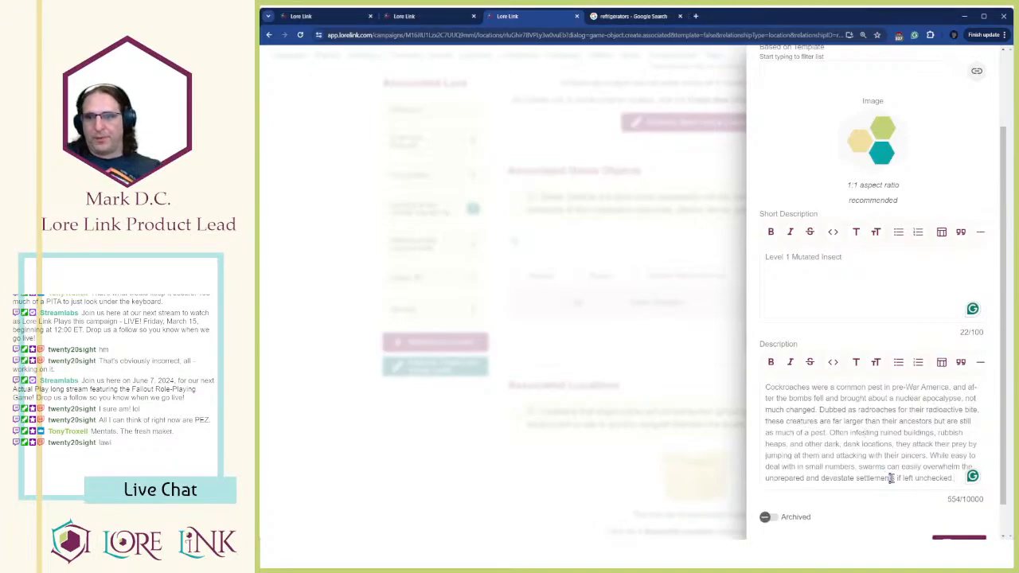
key("Return")
key("Return")
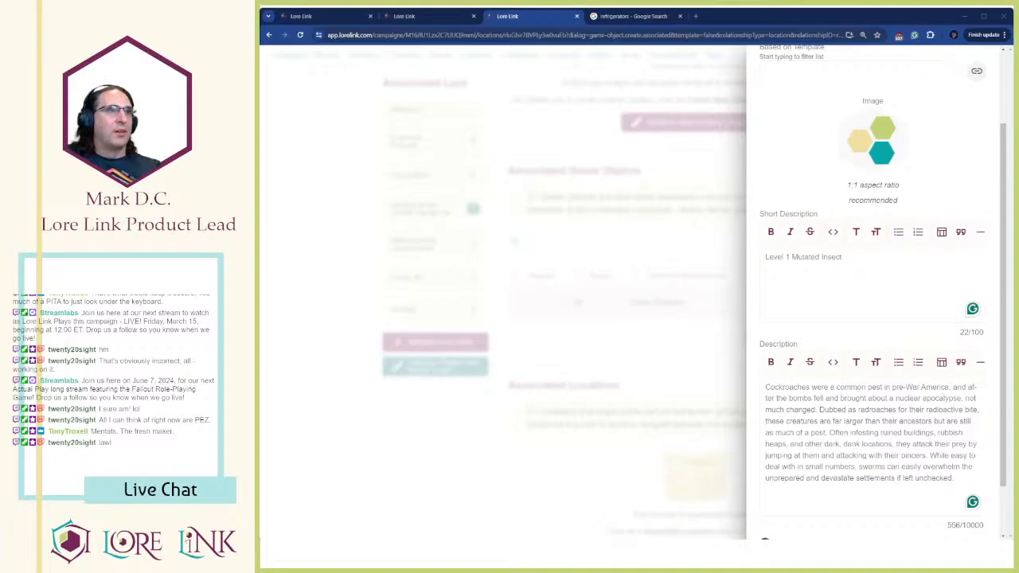
Add the Radroach's stat block below the lore paragraph, from "BODY MIND MELEE GUNS OTHER" through the BITE attack and its damage
scroll(818, 430, "down", 1)
left_click(818, 443)
type("BODY MIND MELEE GUNS OTHER 5 4 1 — 2 HP INITIATIVE DEFENSE 6 9 2 PHYS. DR ENERGY DR RAD. DR POISON DR 0 0 Immune Immune ATTACKS ◌ BITE: BODY + Melee (TN 6), 1 DC Radioactive Physical damage")
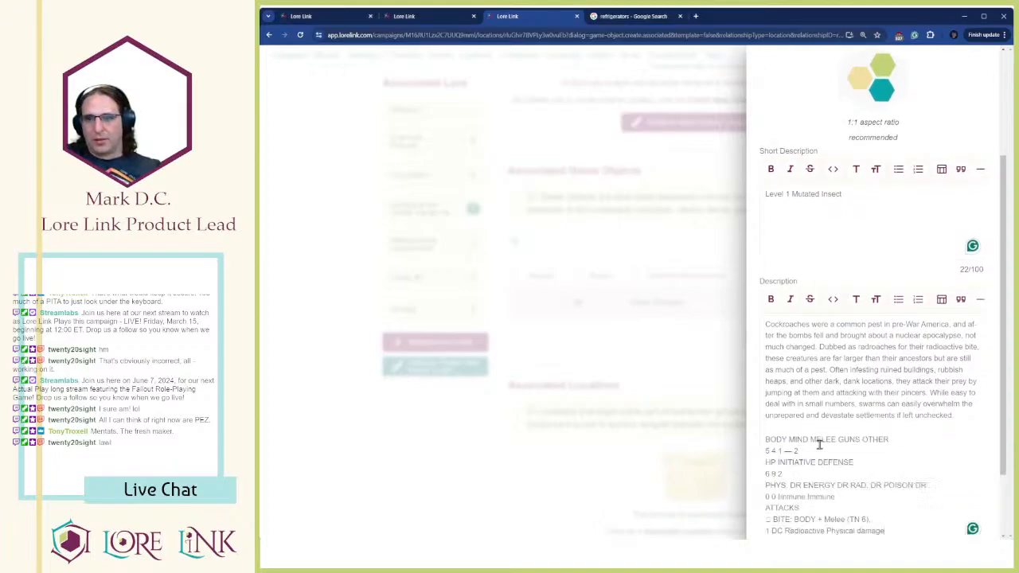
scroll(815, 406, "down", 1)
scroll(816, 406, "down", 1)
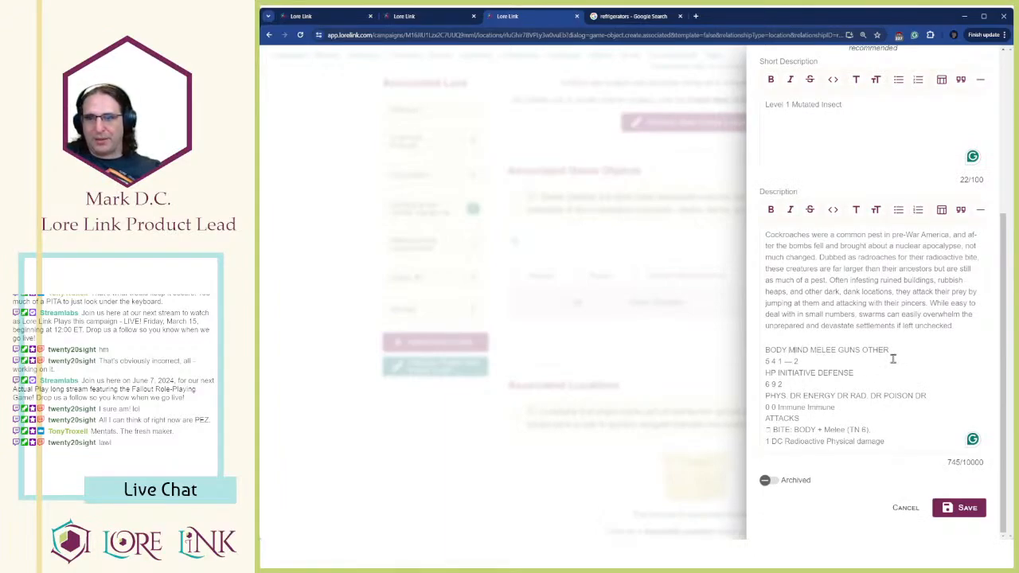
Remove "MIND MELEE GUNS OTHER" from the first stat heading and join BODY to the values line with a dash
key("ctrl+shift+Left")
key("ctrl+shift+Left")
key("ctrl+shift+Left")
key("ctrl+shift+Left")
key("BackSpace")
key("Delete")
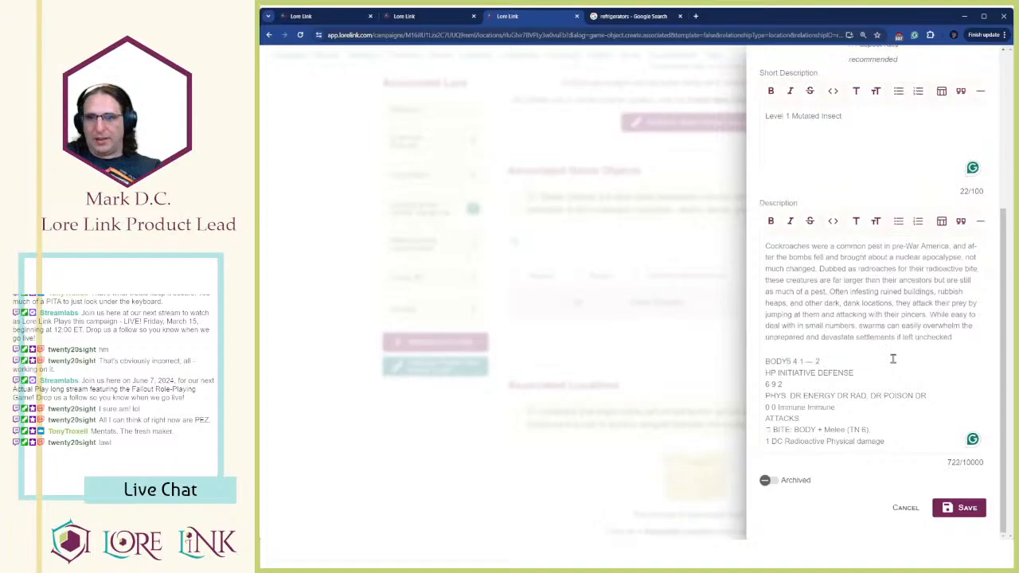
type(":")
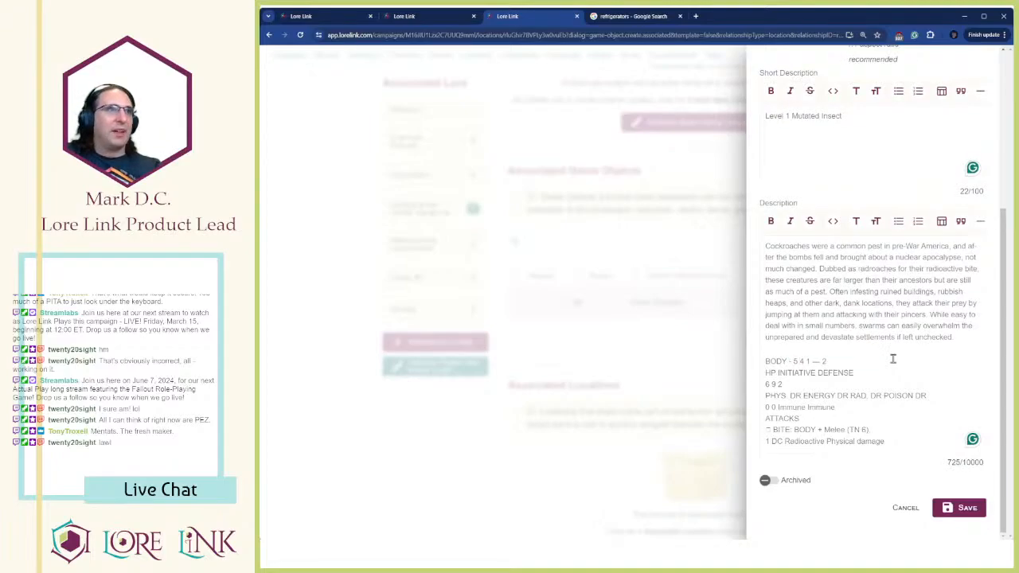
Split off a separate "Mind - 4" line and recase the heading above it to read "Body - 5"
key("Return")
type("Mind ")
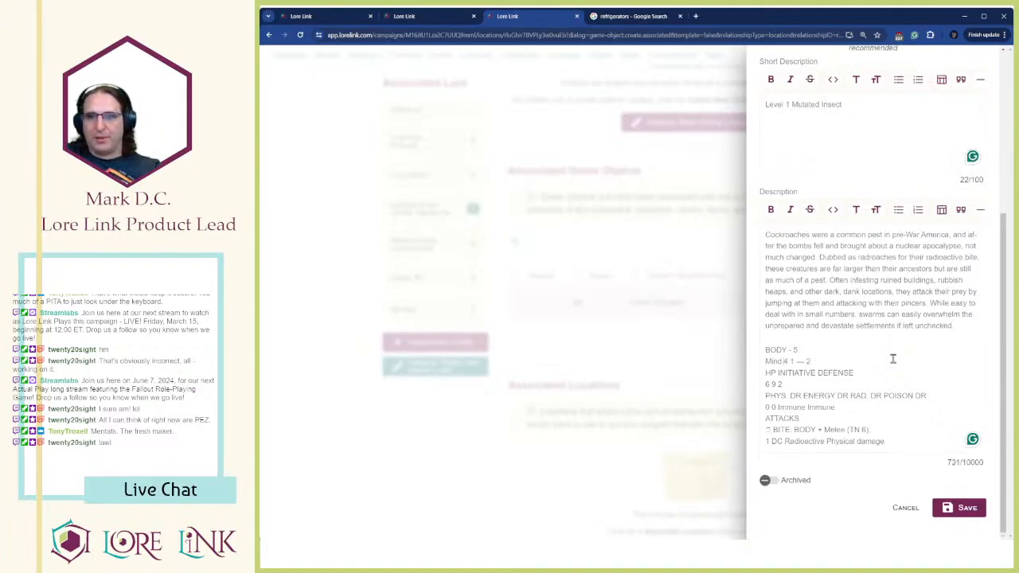
type("-")
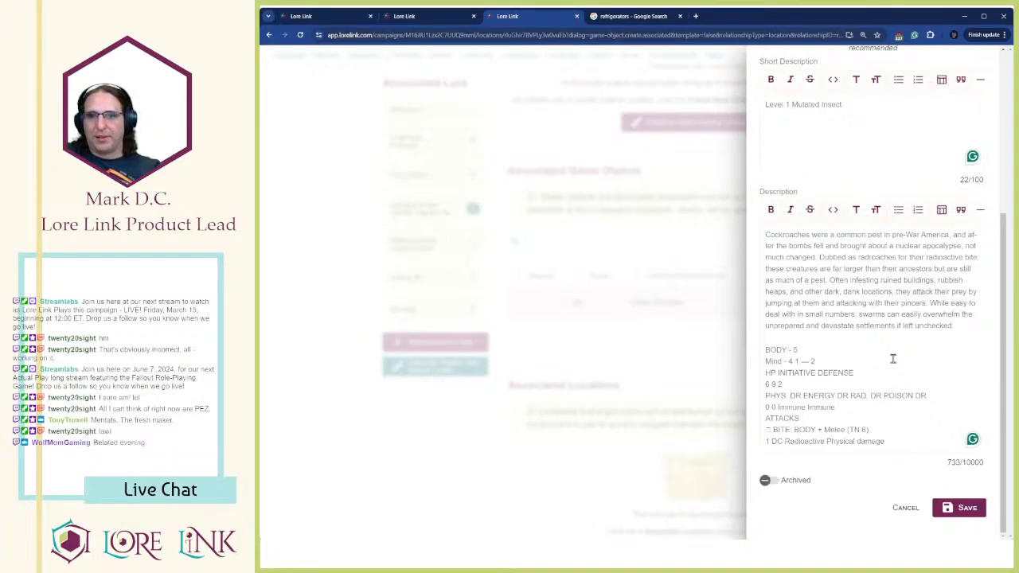
key("ctrl+shift+Left")
type("Body")
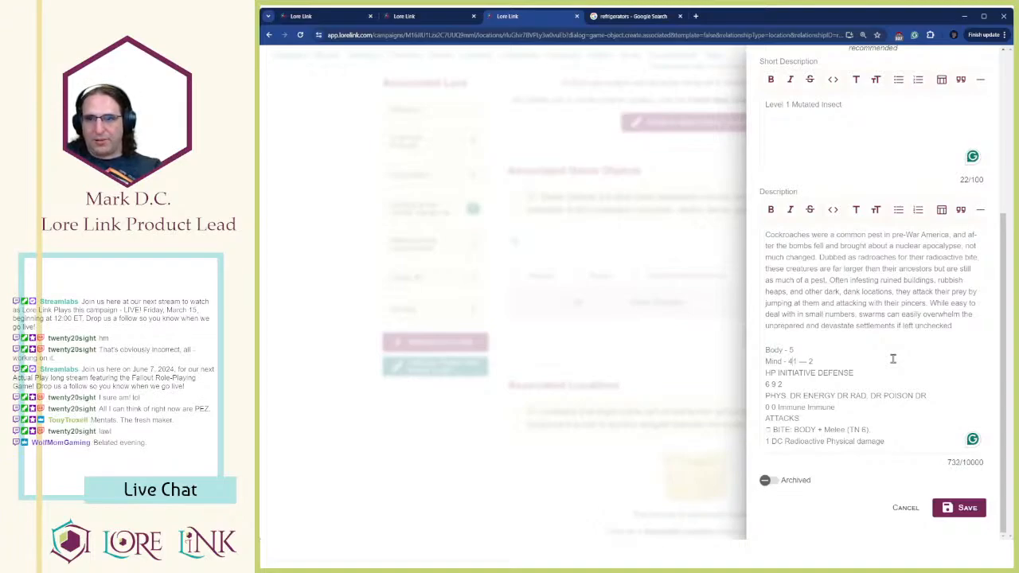
Break the remaining attribute values into separate lines reading "Melee - 1", "Guns - 0" and "Other - 2"
key("Return")
type("Melee")
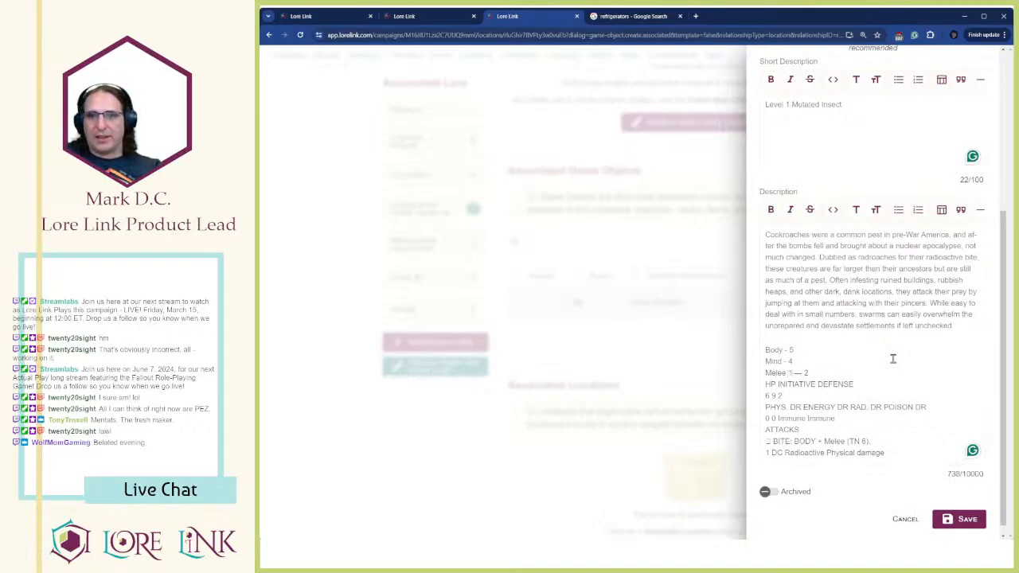
type(" - 1")
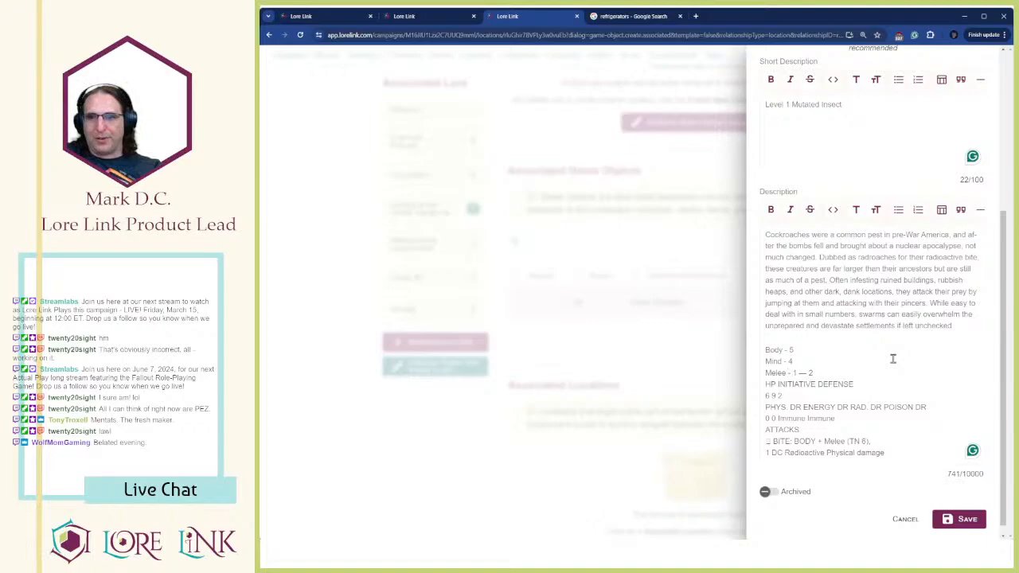
key("Return")
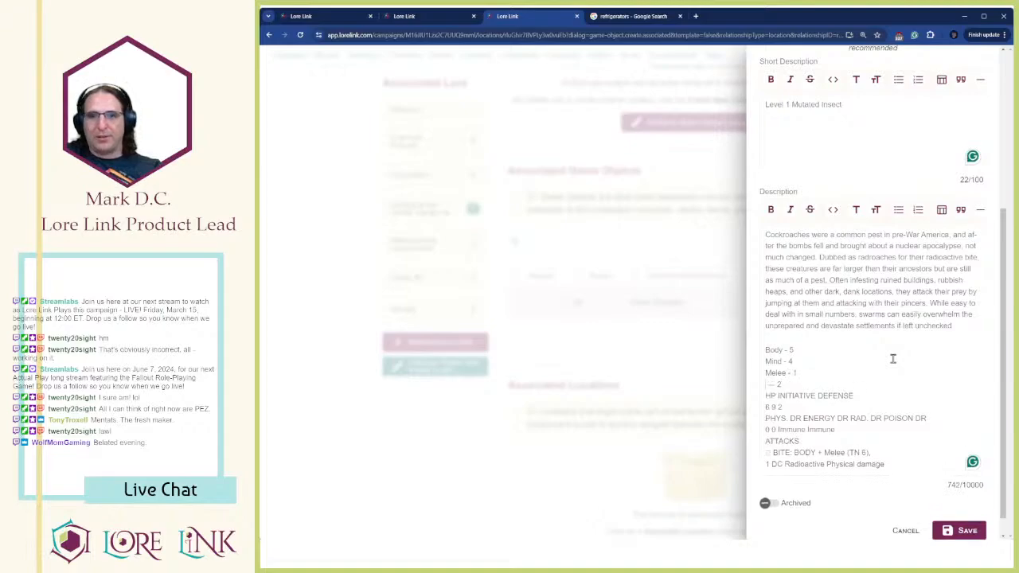
type("Guns")
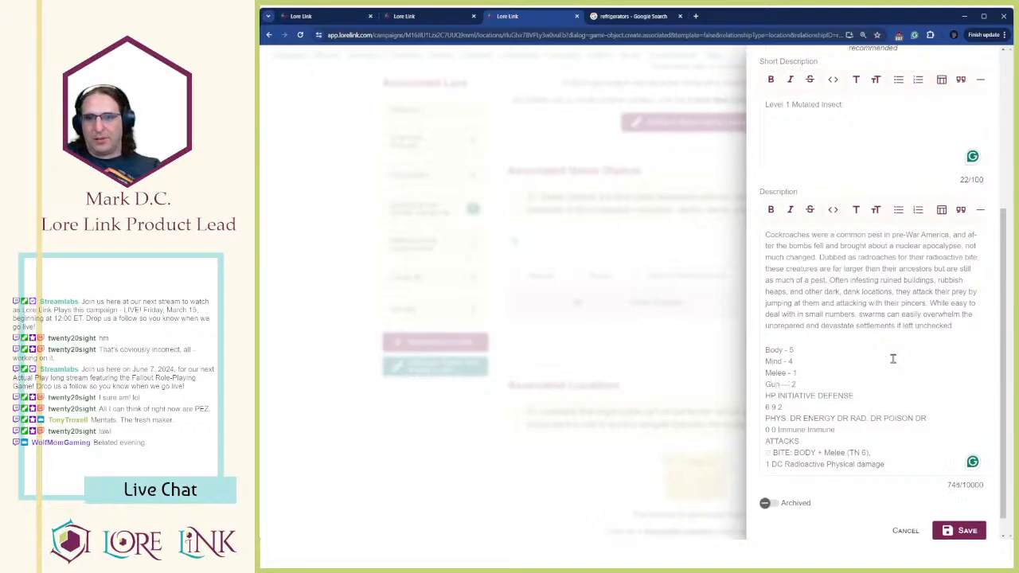
key("Delete")
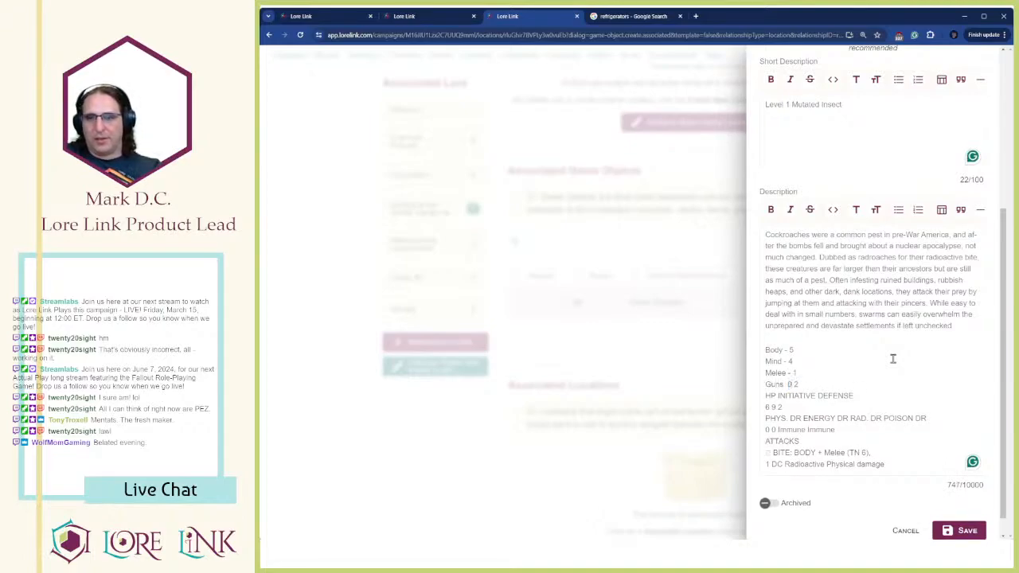
type("-")
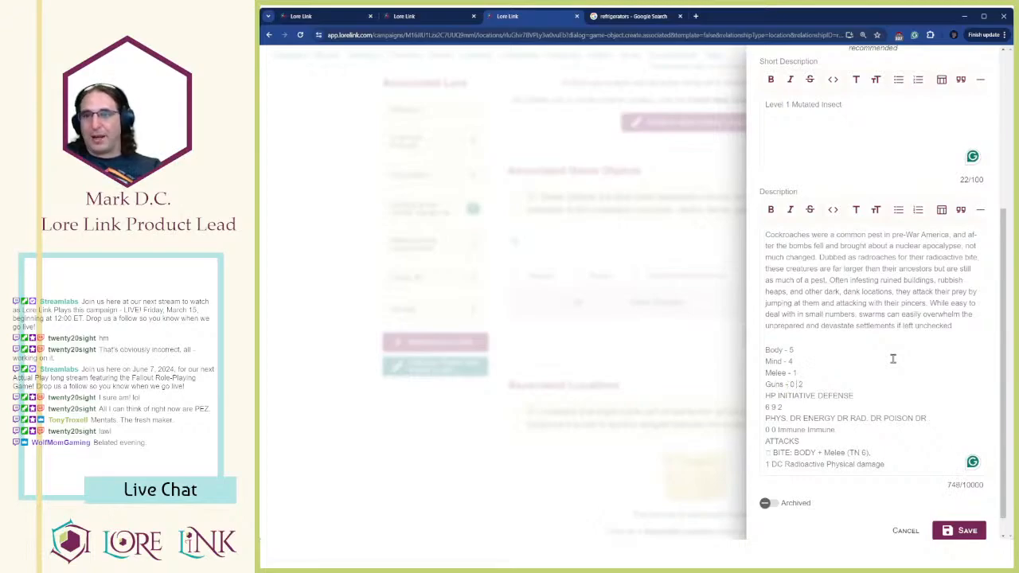
key("Right")
key("Return")
type("Other")
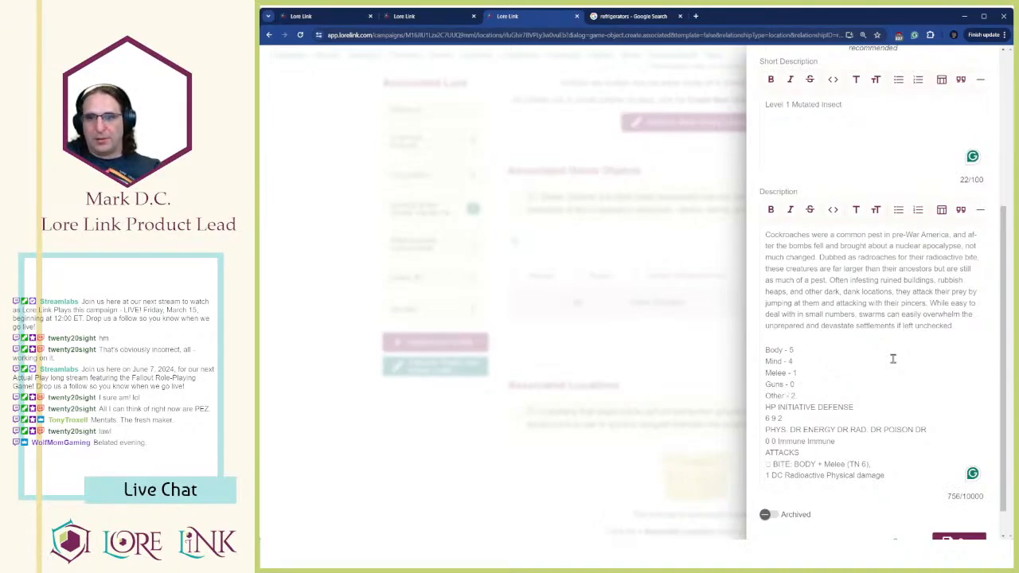
Put the next stats on separate lines as "HP - 6", "INITIATIVE - 9" and "DEFENSE - 2", and delete the leftover "6 9 2" line
key("Return")
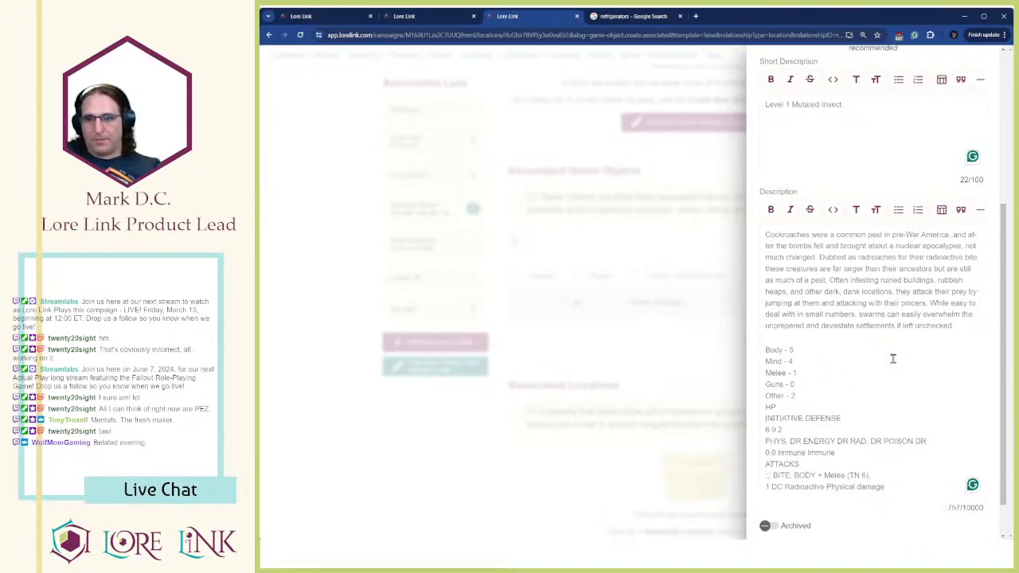
key("Return")
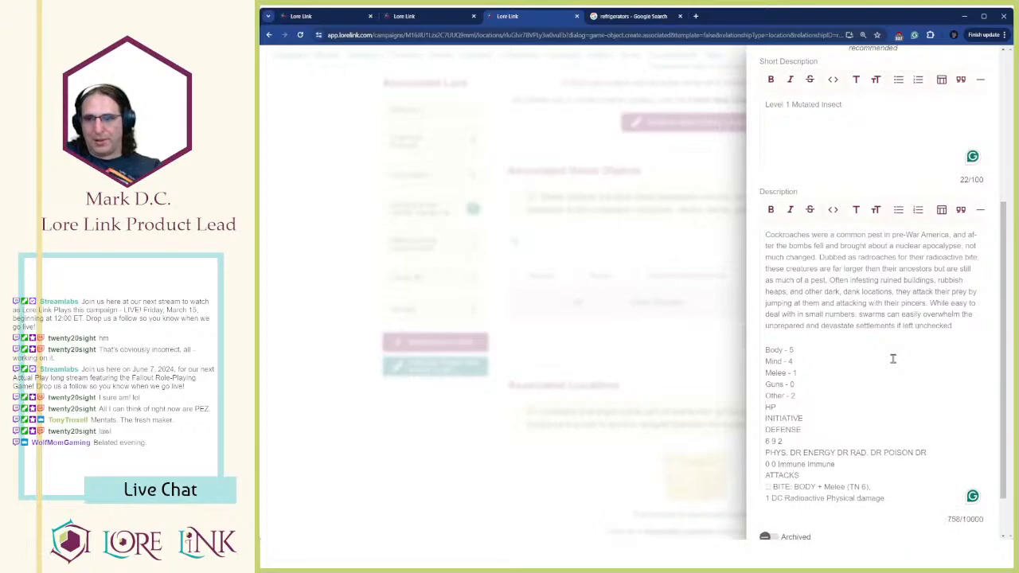
type("0")
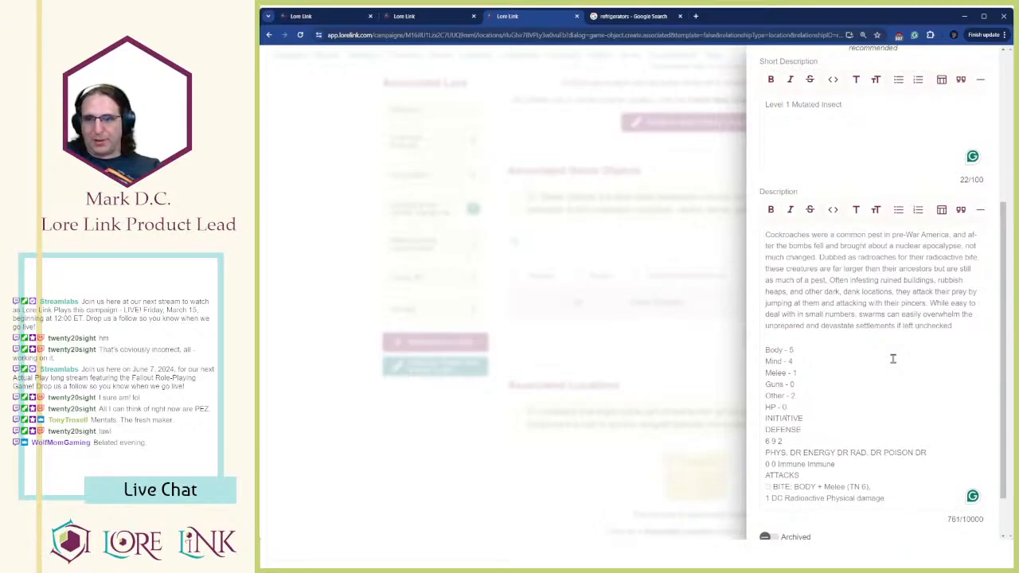
type("-6")
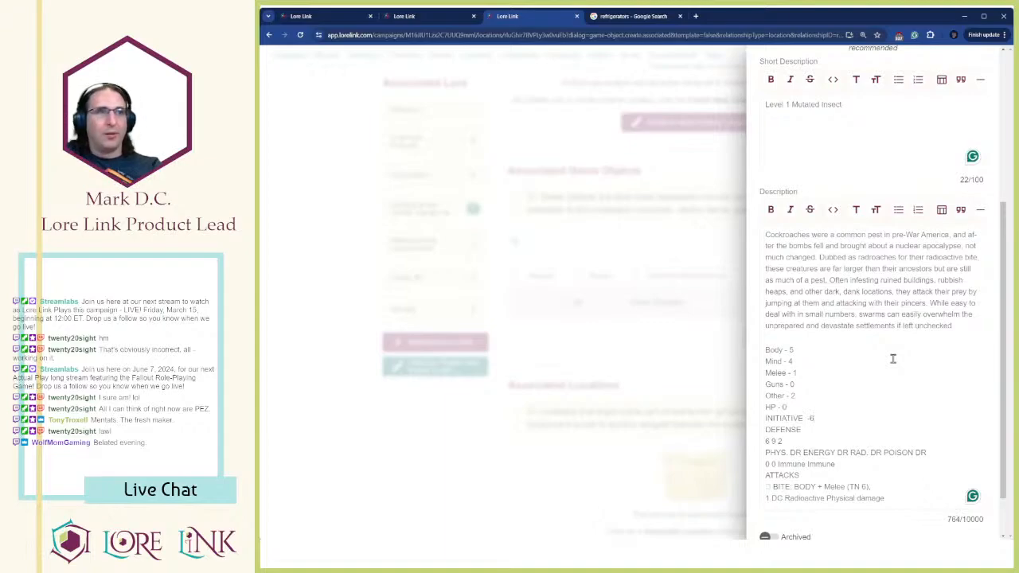
key("BackSpace")
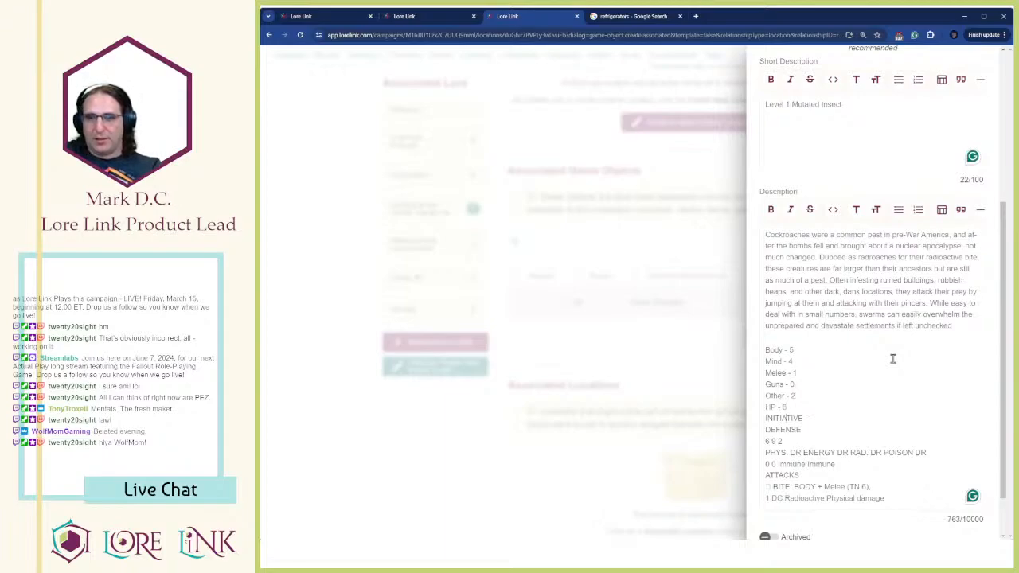
type("9")
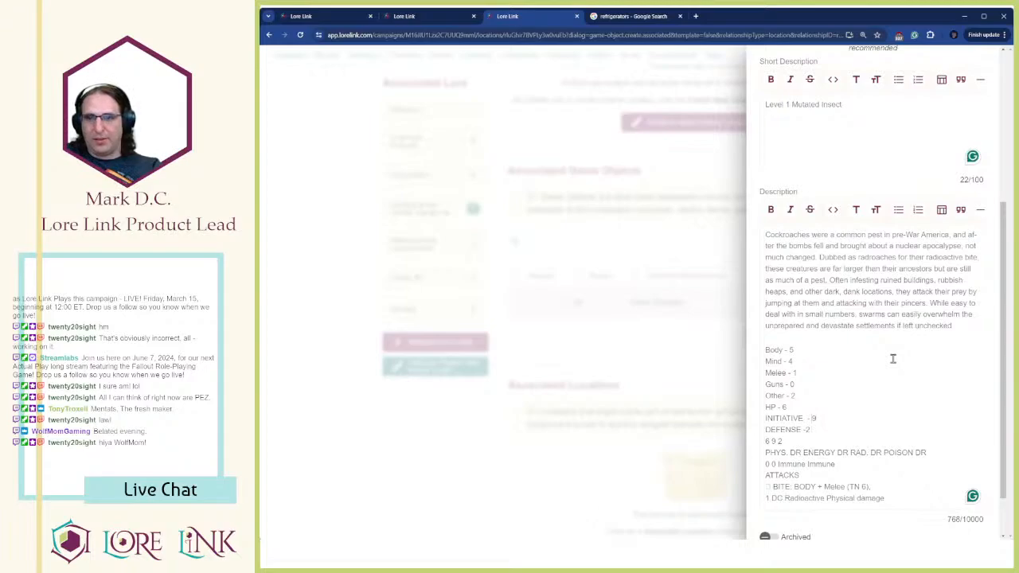
key("Left")
key("shift+Home")
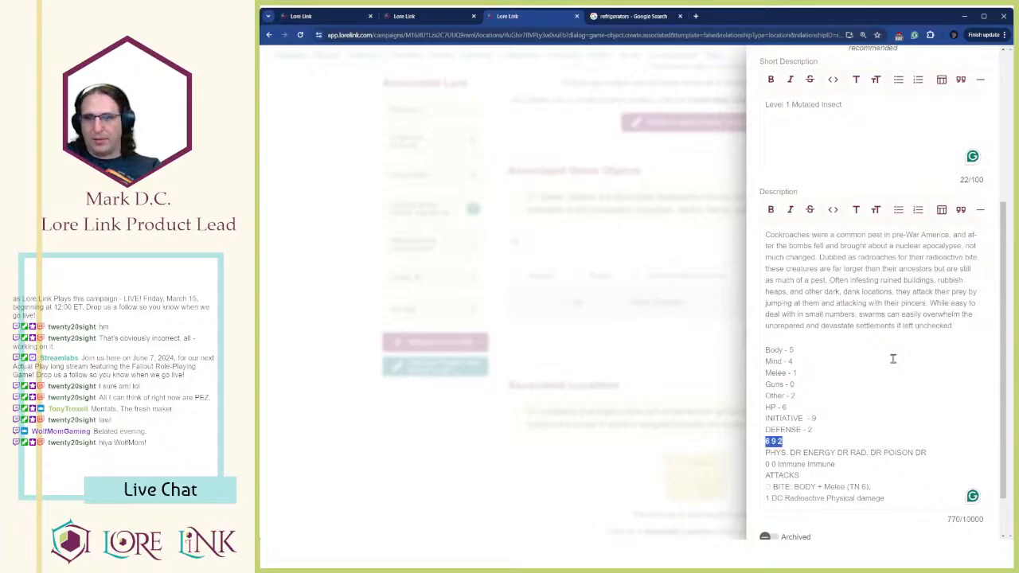
key("BackSpace")
key("BackSpace")
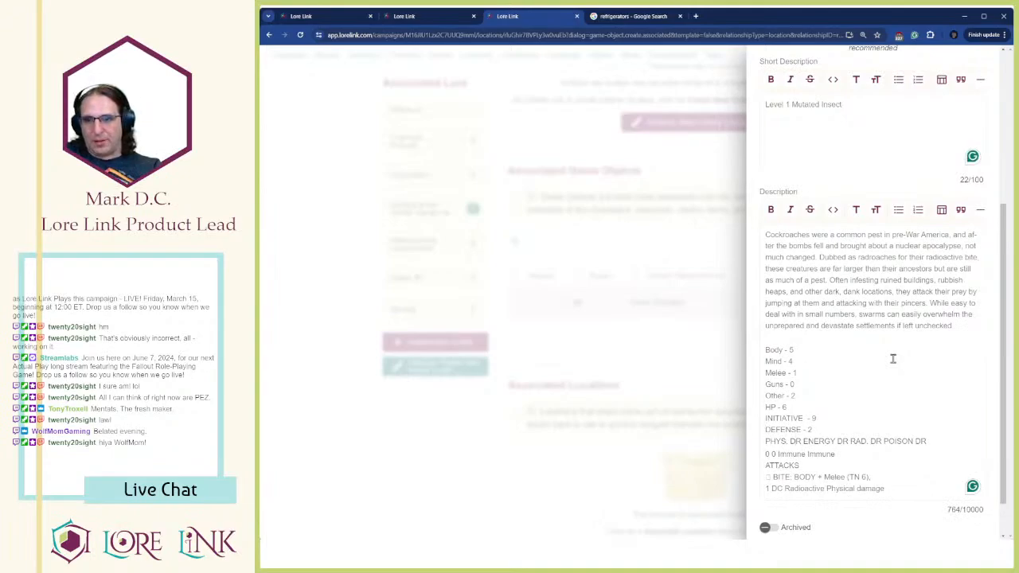
List the resistances on separate lines with PHYS. DR and ENERGY DR 0, RAD. DR and POISON DR Immune, and clear the leftover values line
key("Return")
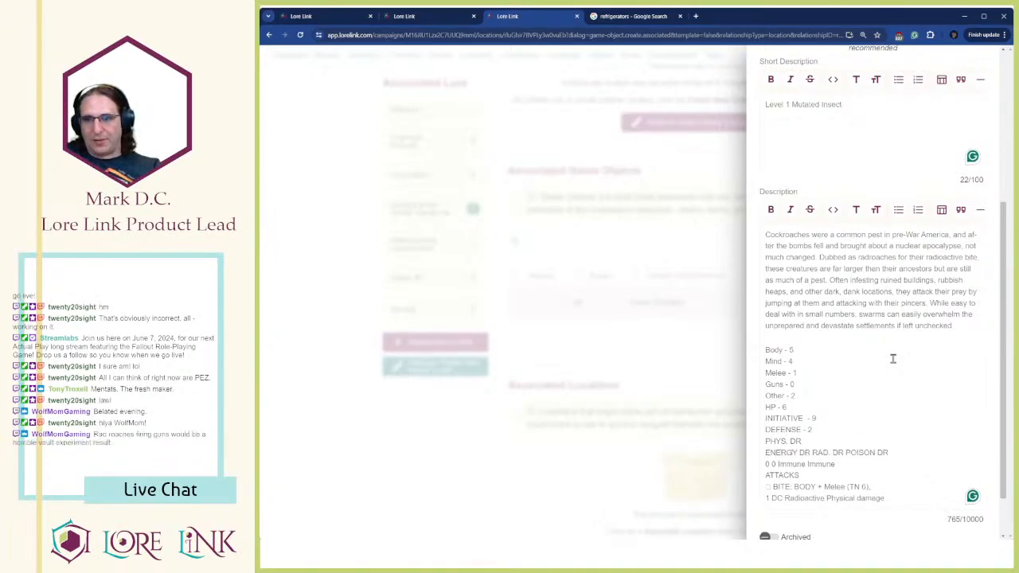
key("Return")
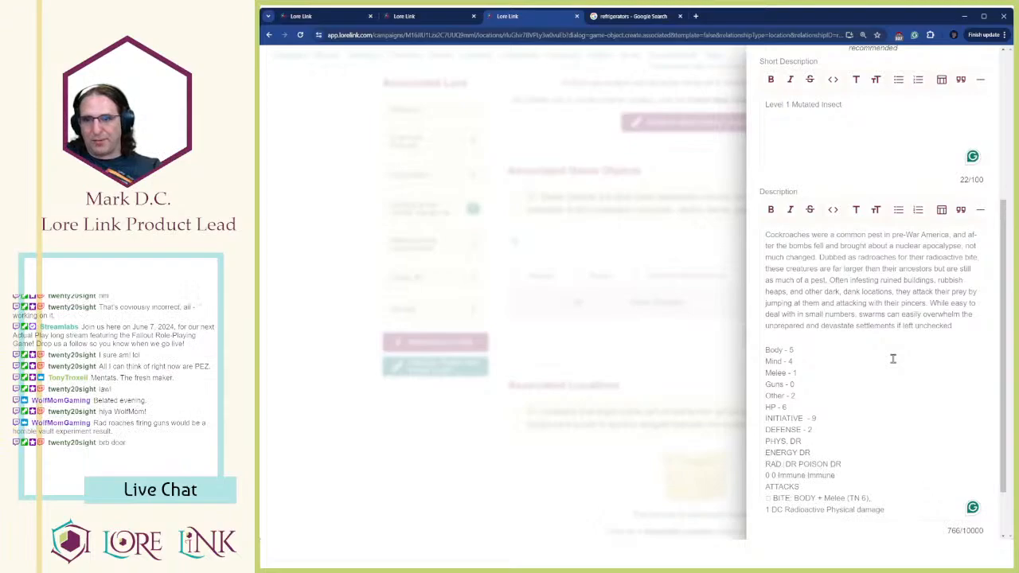
key("Return")
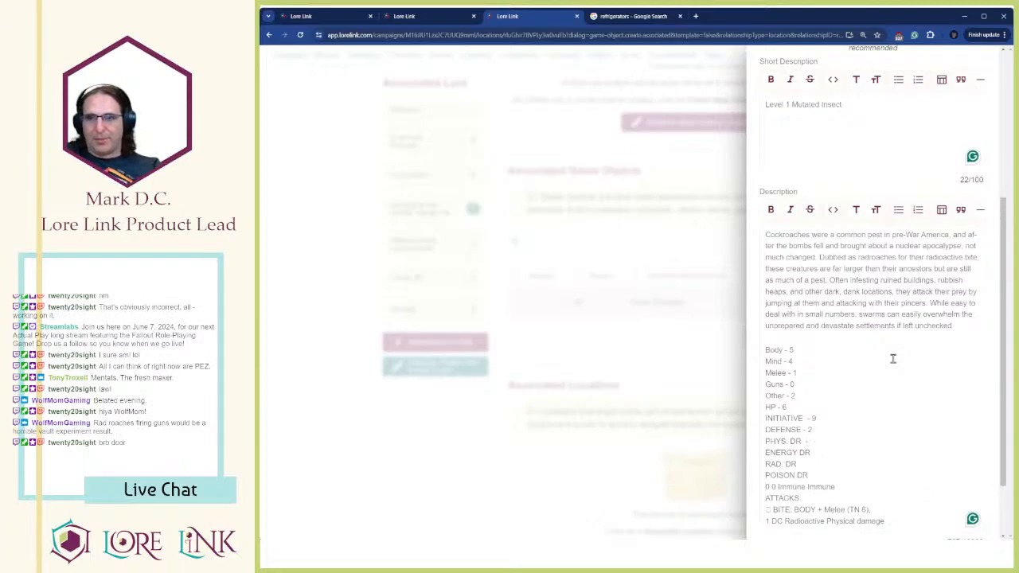
type("0")
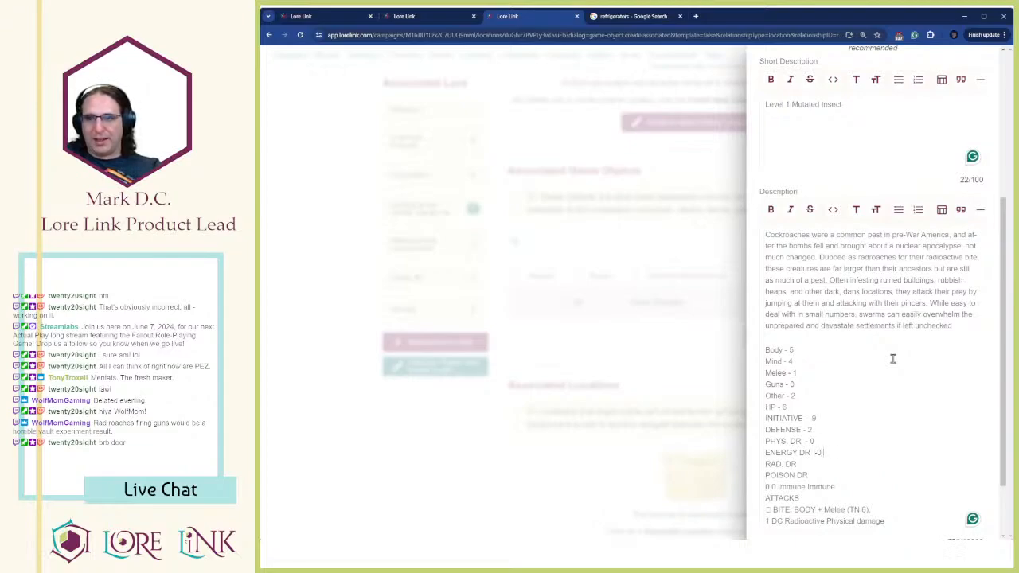
type("- 0")
type("Immune")
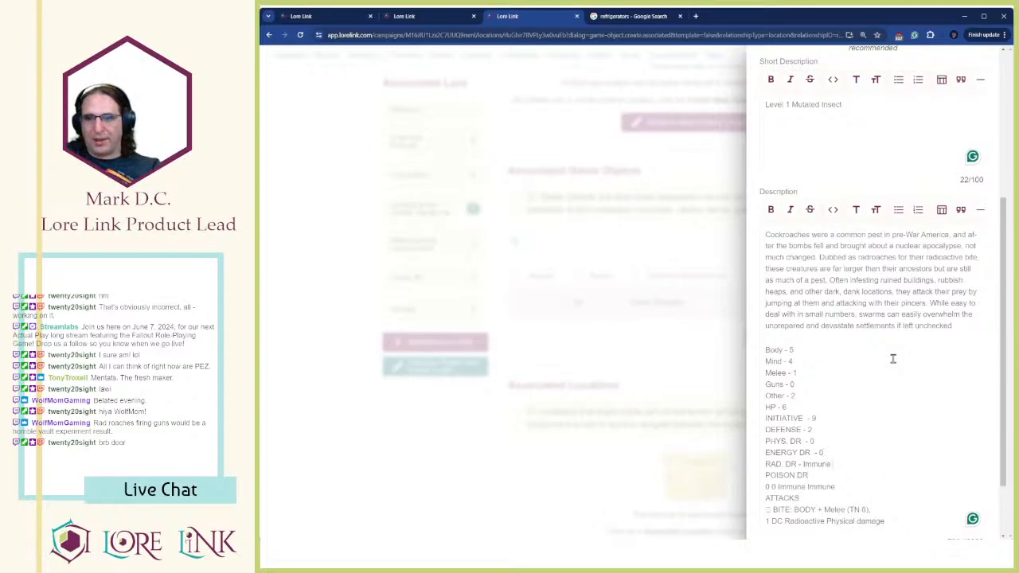
type("Immune")
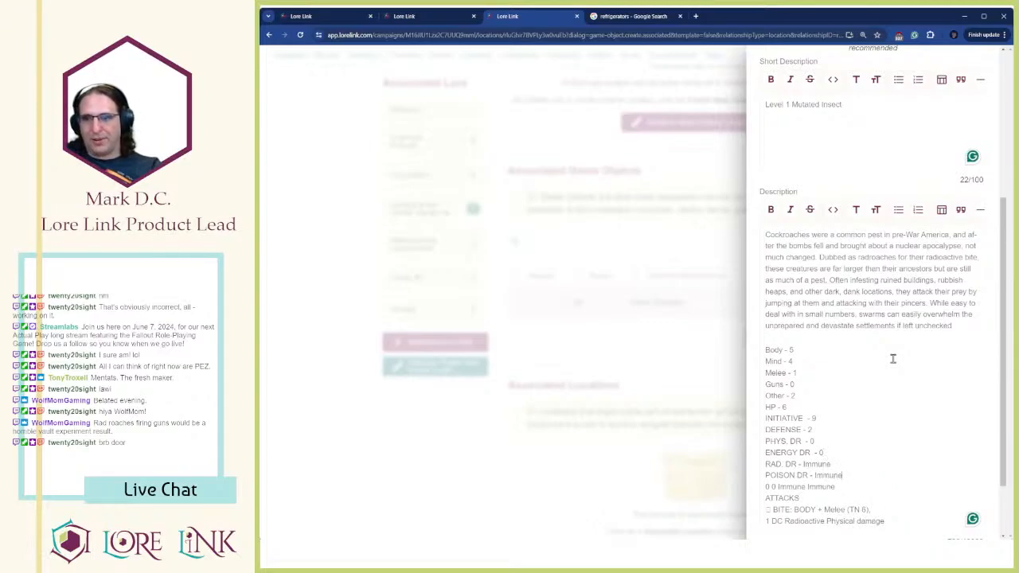
key("shift+End")
key("BackSpace")
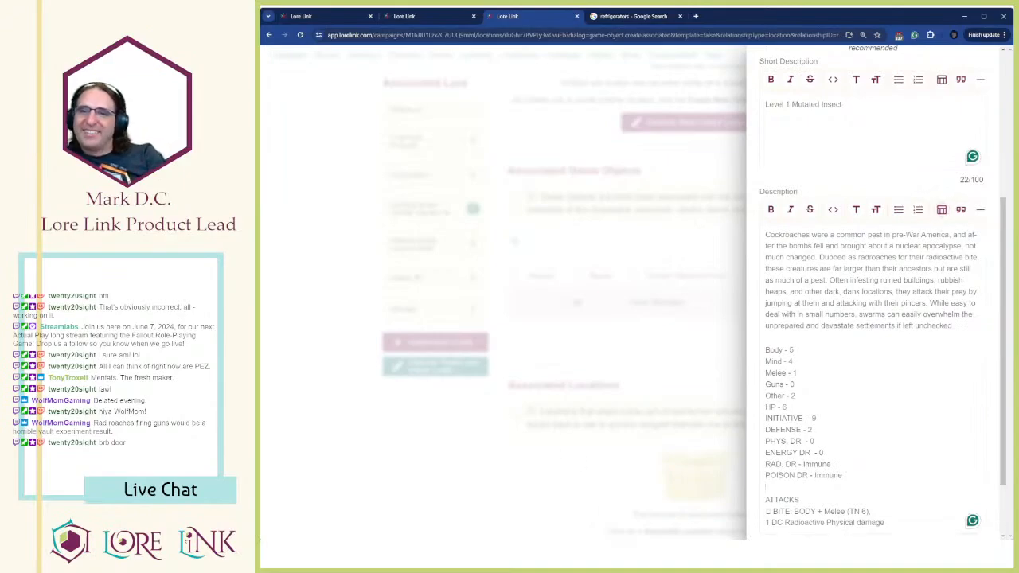
Reformat the BITE attack with a leading dash, join its damage onto the same line, and change "DC" to "Die"
scroll(846, 457, "down", 1)
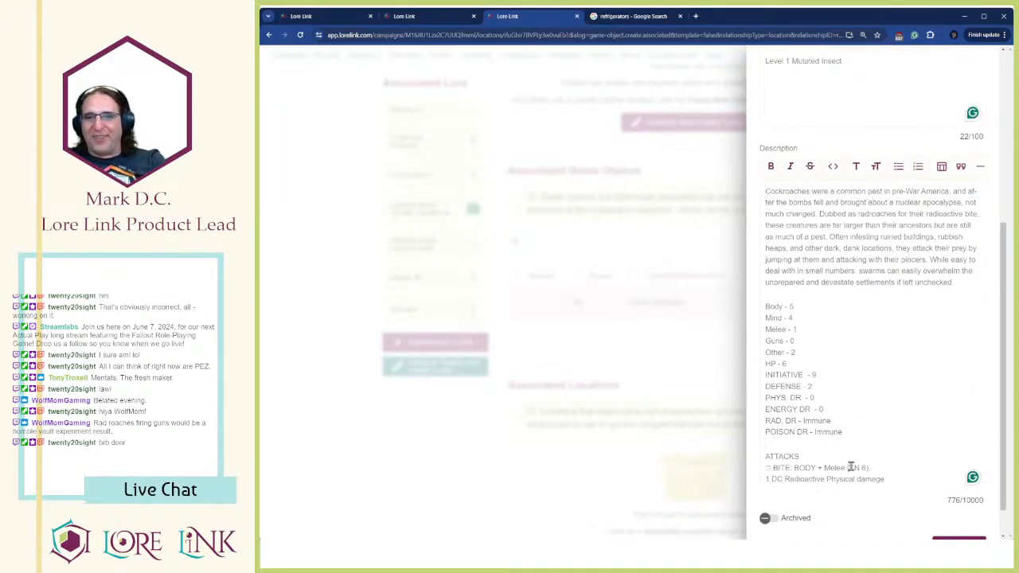
key("shift+Right")
key("shift+Right")
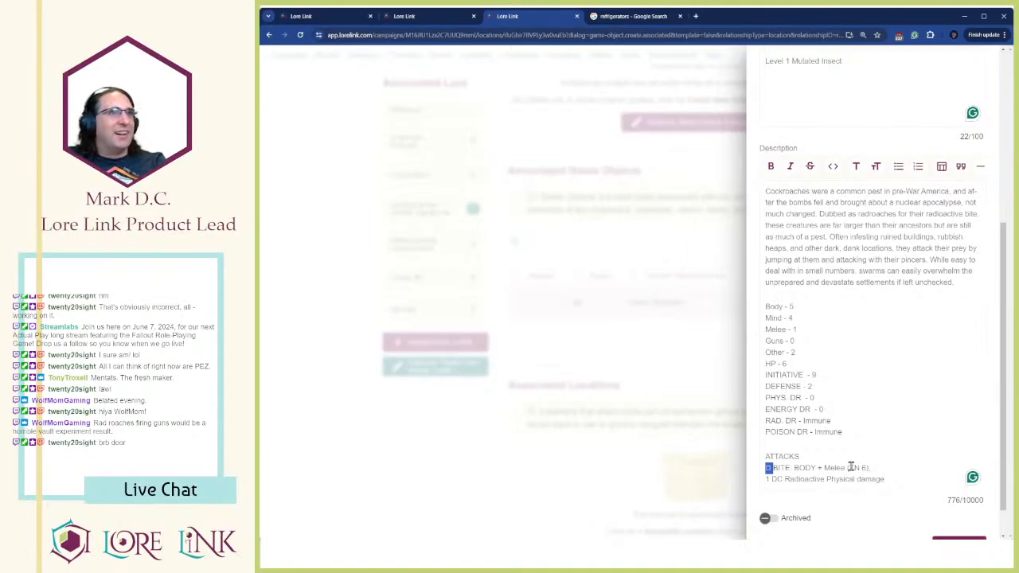
key("BackSpace")
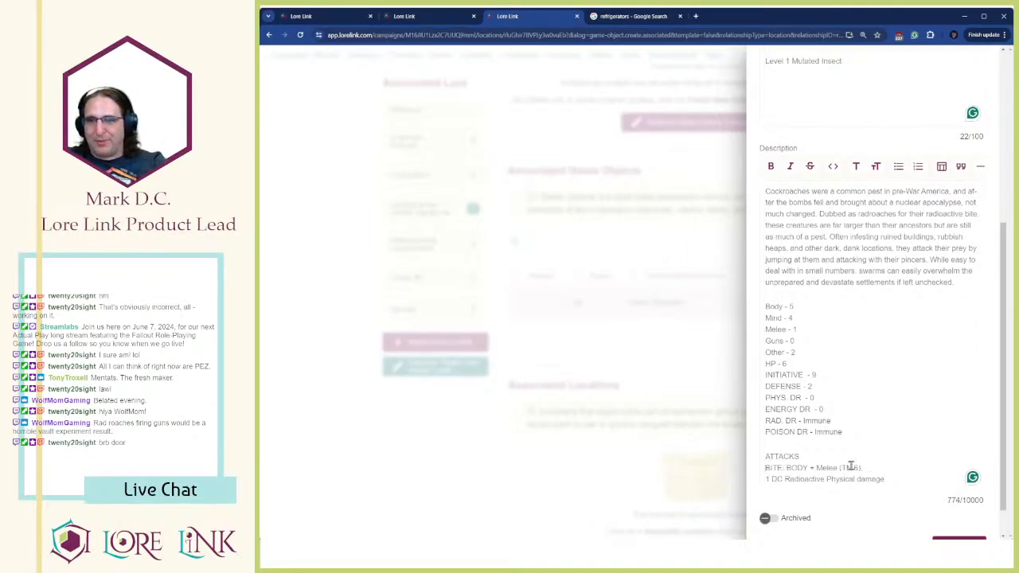
type("-")
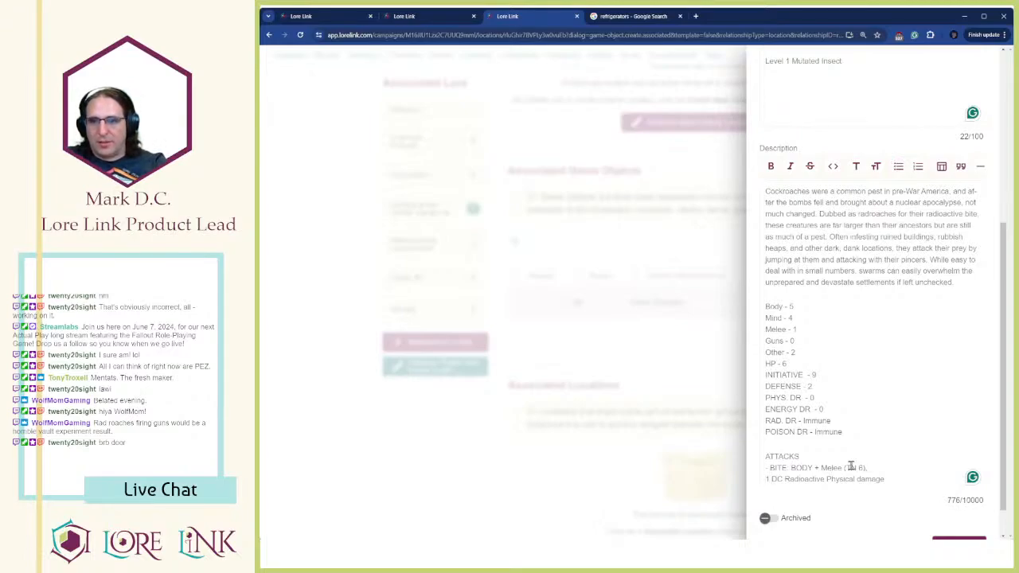
key("BackSpace")
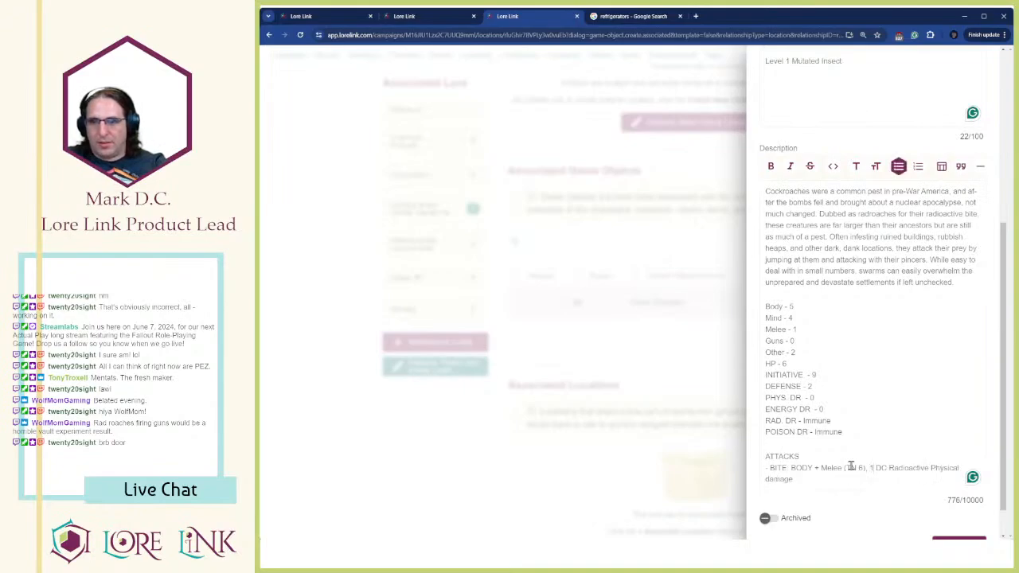
type("ie")
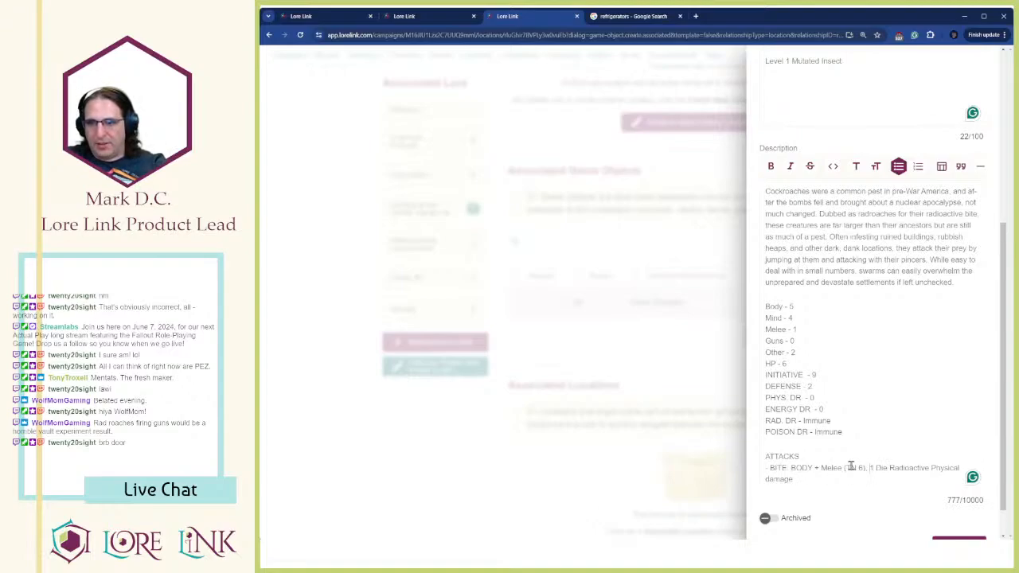
Move the BITE damage onto its own dashed line and add the special abilities text, from IMMUNE TO RADIATION through INVENTORY BUTCHERY, below the attacks
key("Return")
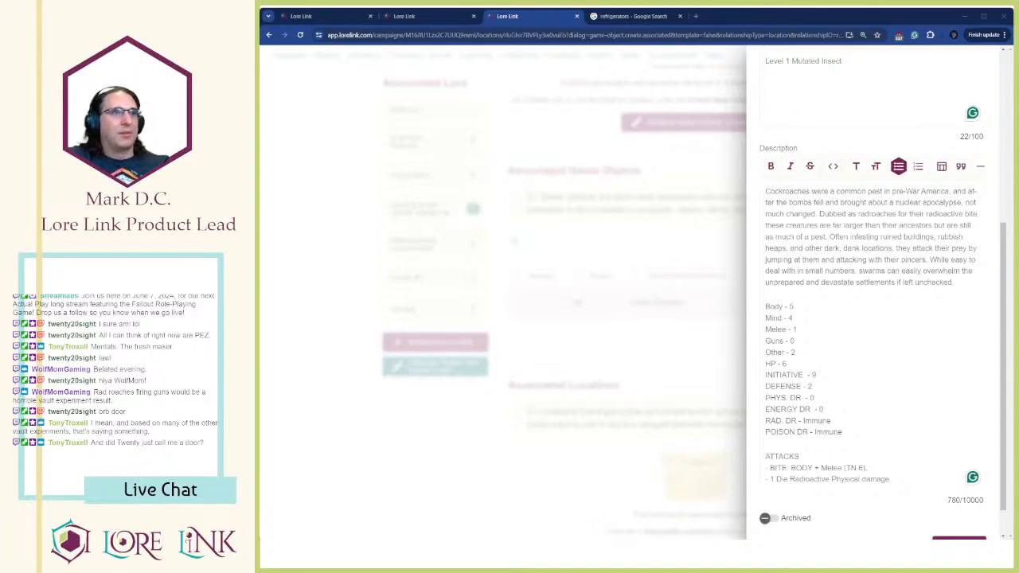
scroll(891, 433, "down", 1)
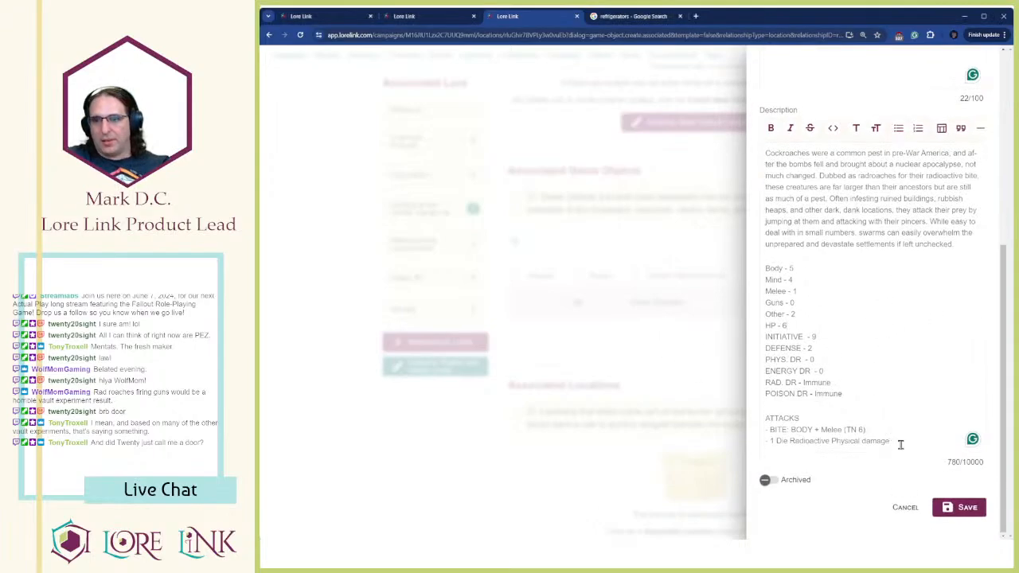
key("Return")
type("-")
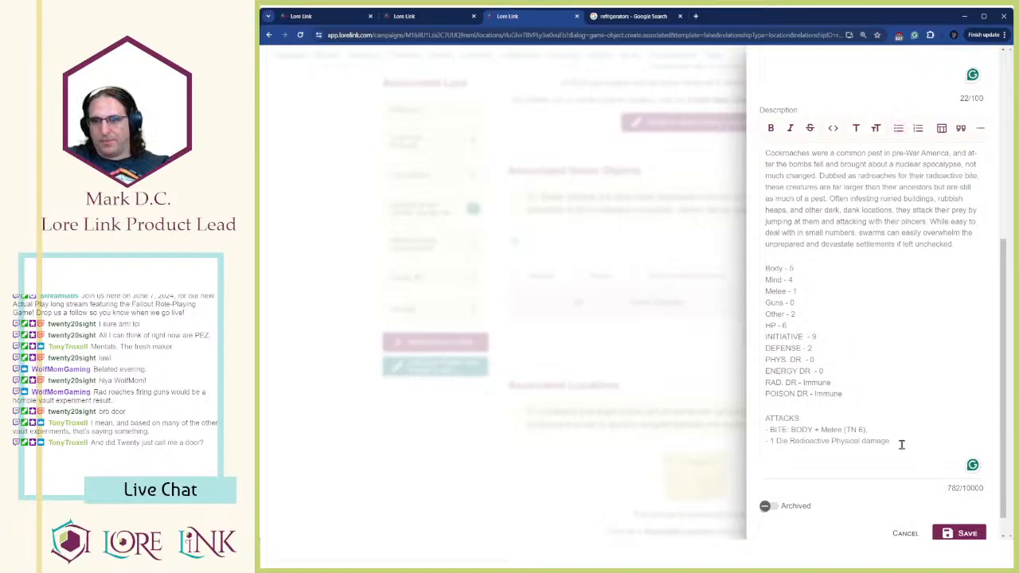
type("IMMUNE TO RADIATION: The radroach reduces all Radiation damage suffered to 0 and cannot suffer any damage or effects from radiation.  IMMUNE TO POISON: The radroach reduces all Poison damage suffered to 0 and cannot suffer any damage or effects from poison.  LITTLE: The radroach is smaller than most characters. The radroach's normal HP is reduced to Body + ½ level (rounded up), but its Defense is increased by 1. Further, it is slain by any hit which inflicts an Injury.  SNEAKY: A radroach has a TN of 10 for Sneak tests, and rolls +1d20 on sneak attacks.  INVENTORY BUTCHERY: Scavengers can butcher a dead radroach with a successful END + Survival test with a difficulty of 0. This yields 1 portion of radroach meat.")
scroll(902, 444, "down", 3)
scroll(833, 339, "down", 3)
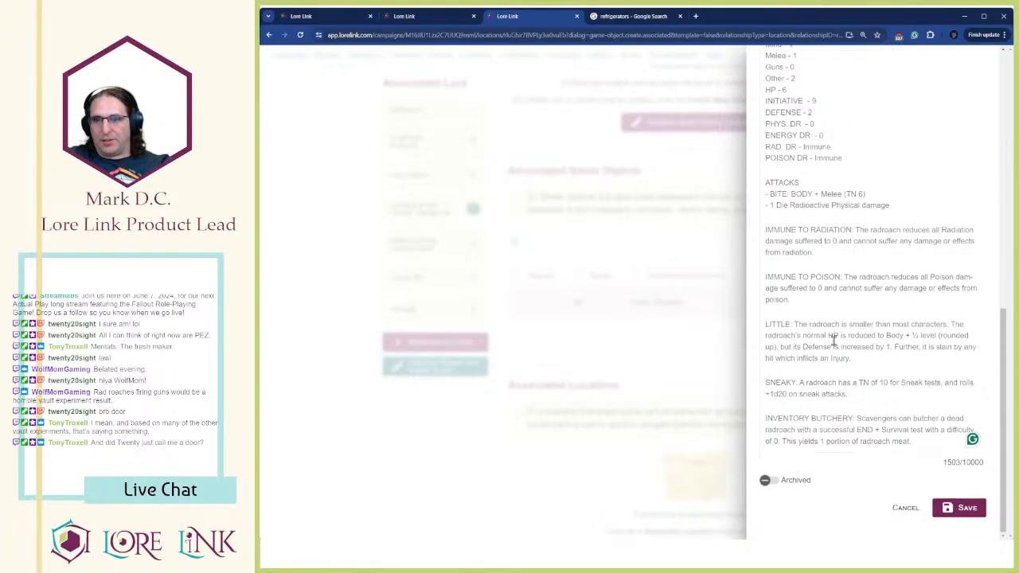
Bold the "IMMUNE TO RADIATION" and "IMMUNE TO POISON" headings in the special abilities text
left_click(851, 231)
key("shift+Home")
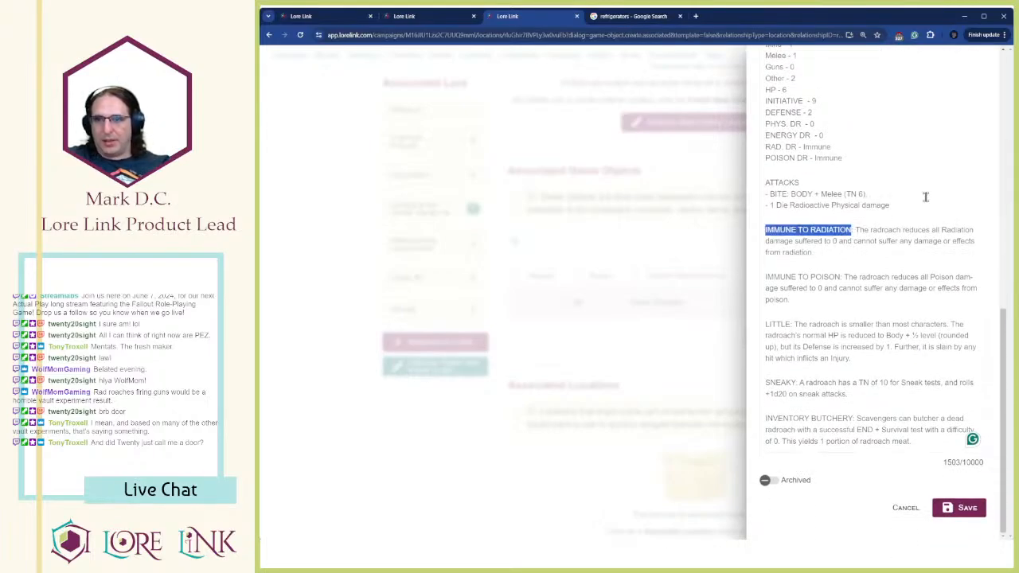
key("ctrl+b")
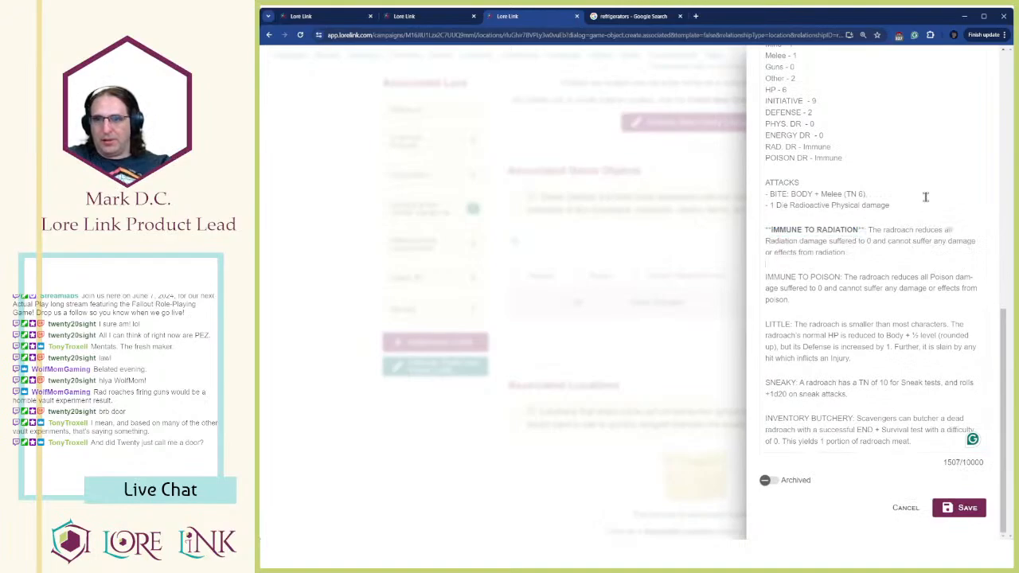
key("ctrl+shift+Right")
key("ctrl+shift+Right")
key("ctrl+shift+Right")
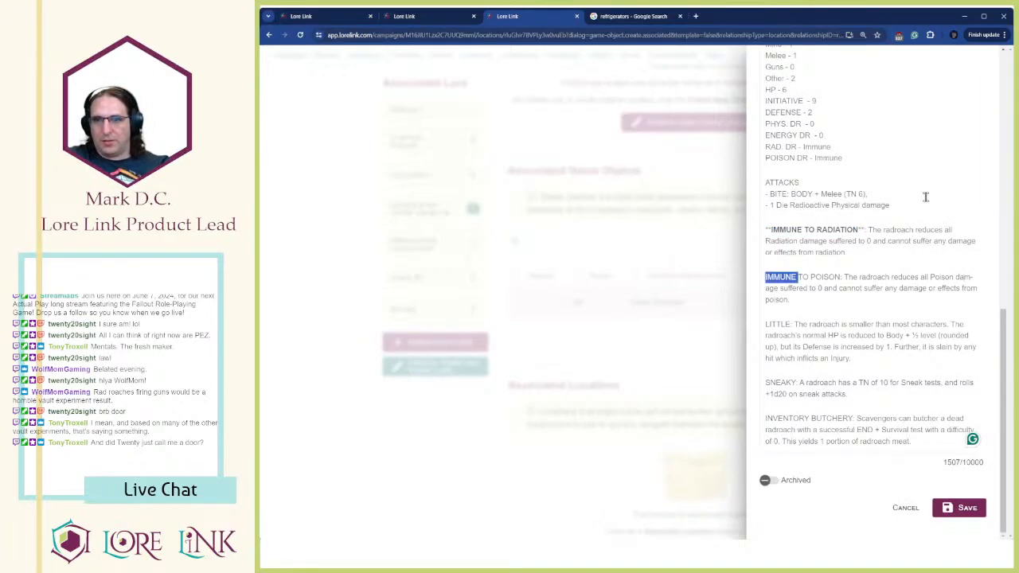
key("ctrl+b")
key("Down")
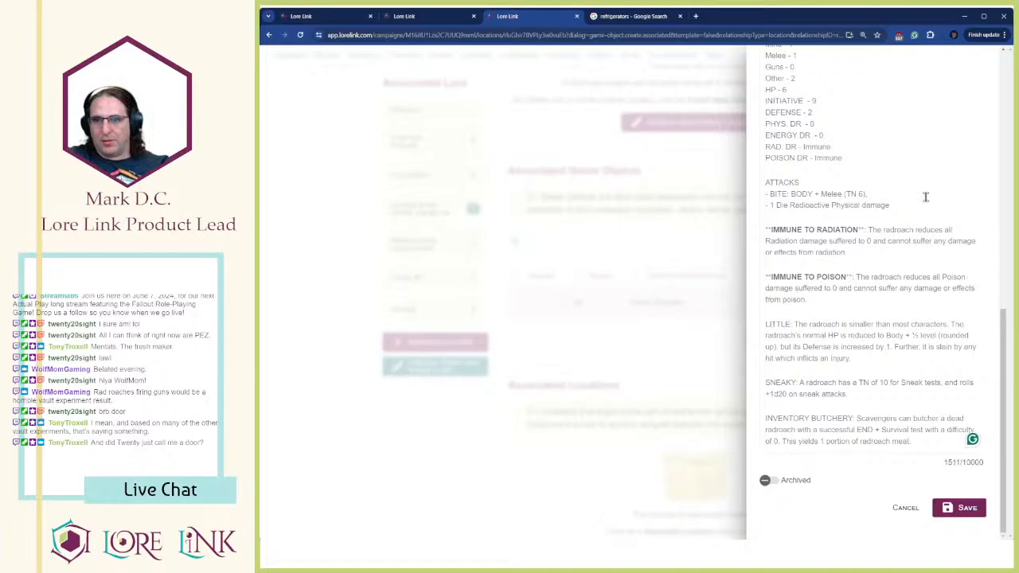
Bold the "LITTLE" and "SNEAKY" ability headings
key("ctrl+shift+Right")
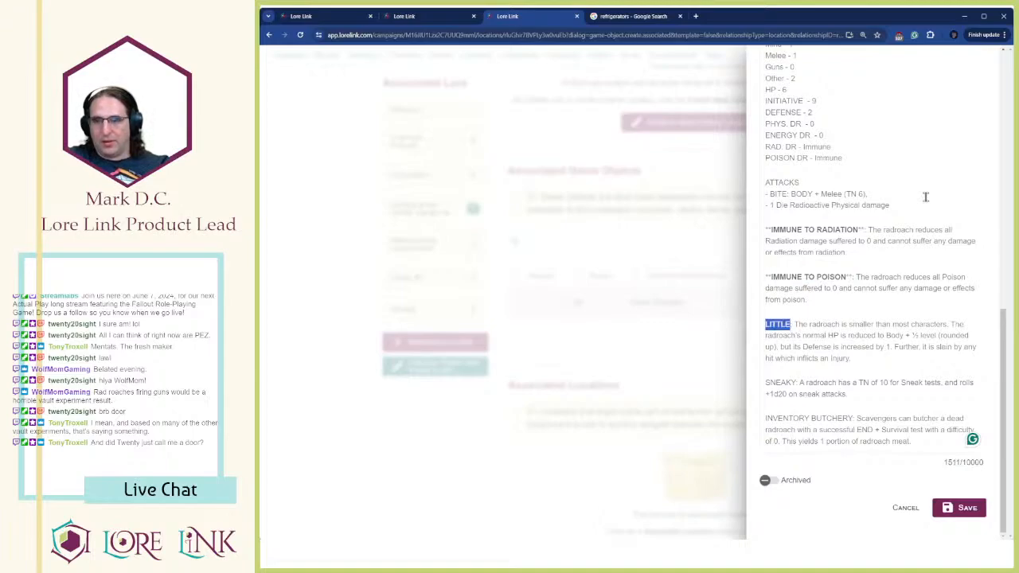
key("ctrl+b")
key("Down")
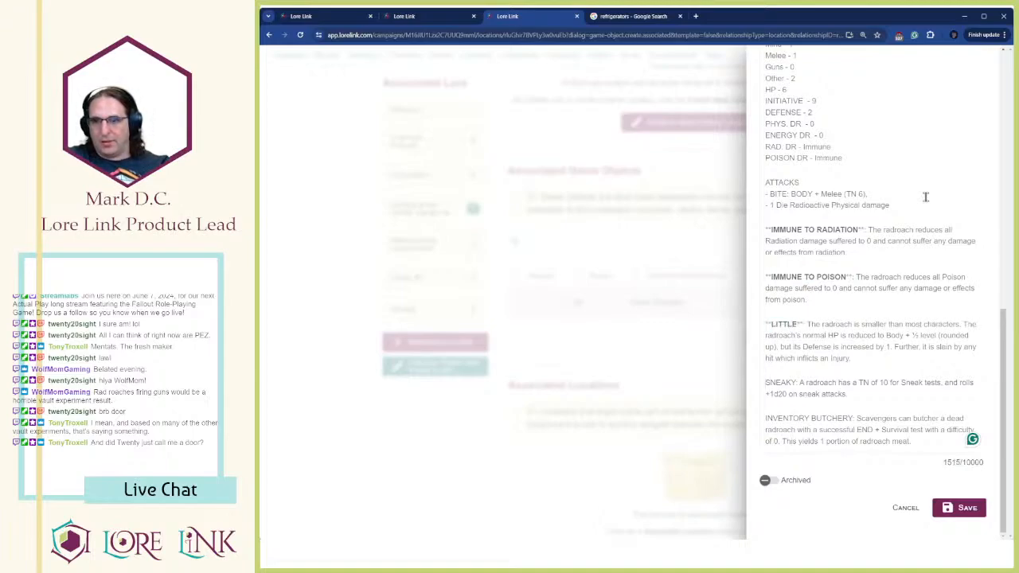
key("ctrl+shift+Right")
key("ctrl+b")
key("Down")
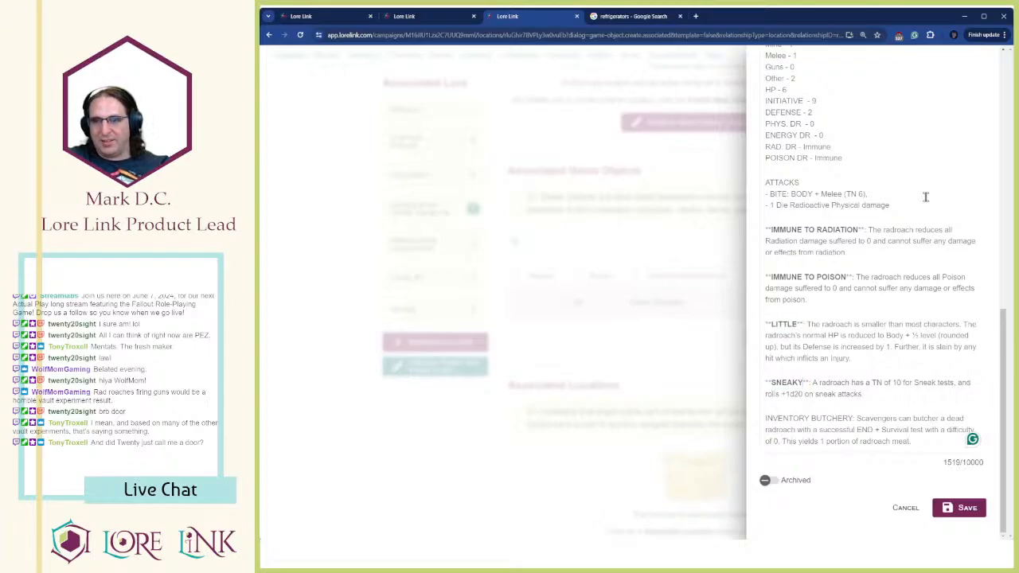
Put "BUTCHERY" on a new line beneath "INVENTORY" and make that heading bold
key("Return")
key("ctrl+shift+Right")
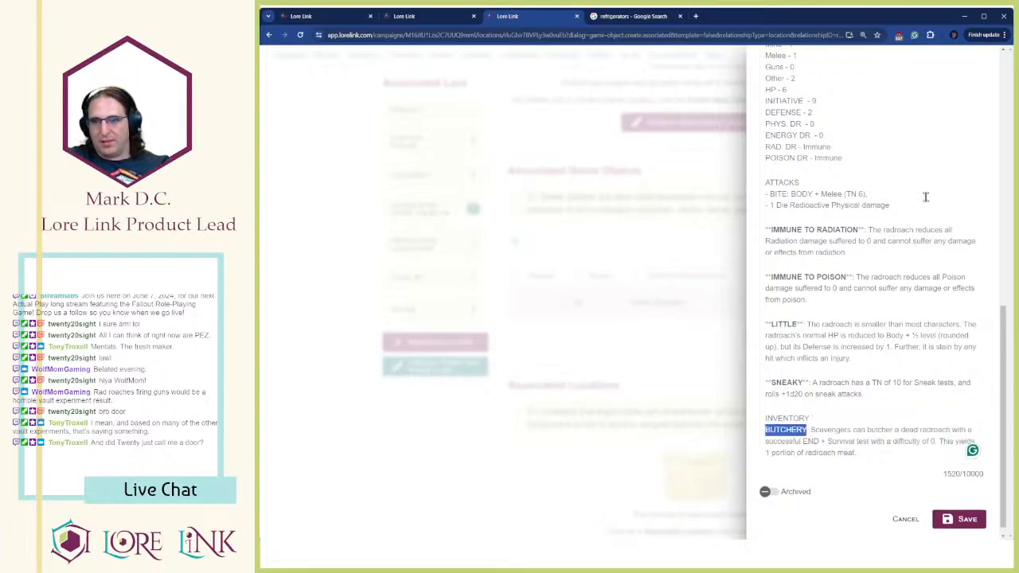
key("ctrl+b")
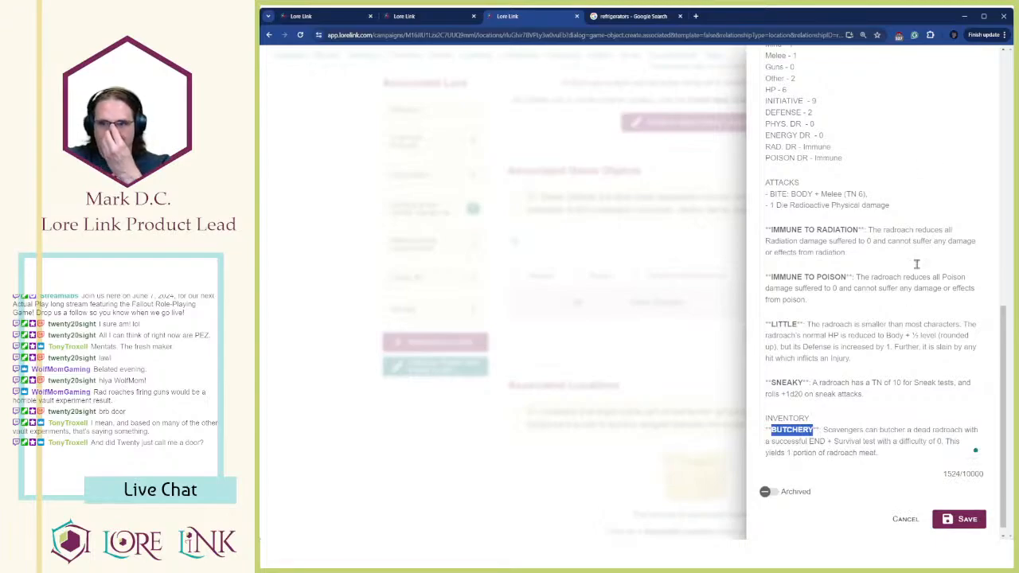
left_click(885, 408)
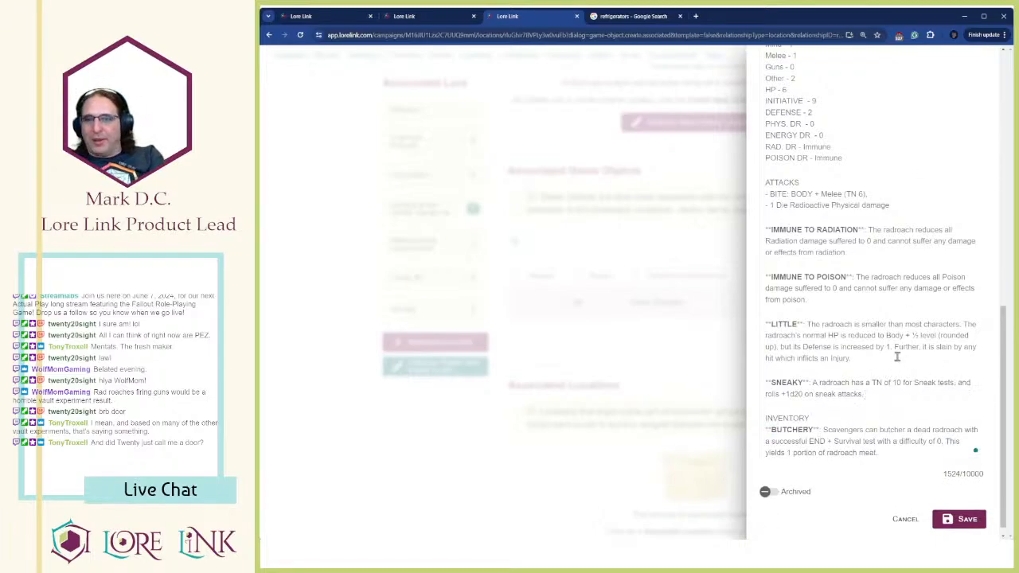
scroll(886, 432, "down", 1)
mouse_move(879, 440)
left_mouse_down()
mouse_move(852, 372)
mouse_move(870, 422)
left_mouse_up()
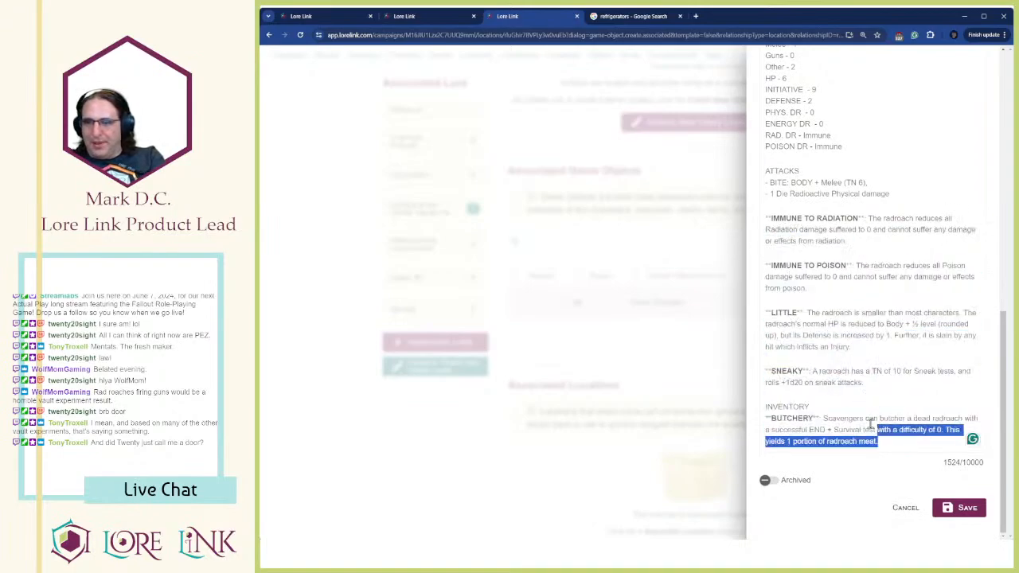
left_click(872, 409)
left_click_drag(876, 338, 910, 448)
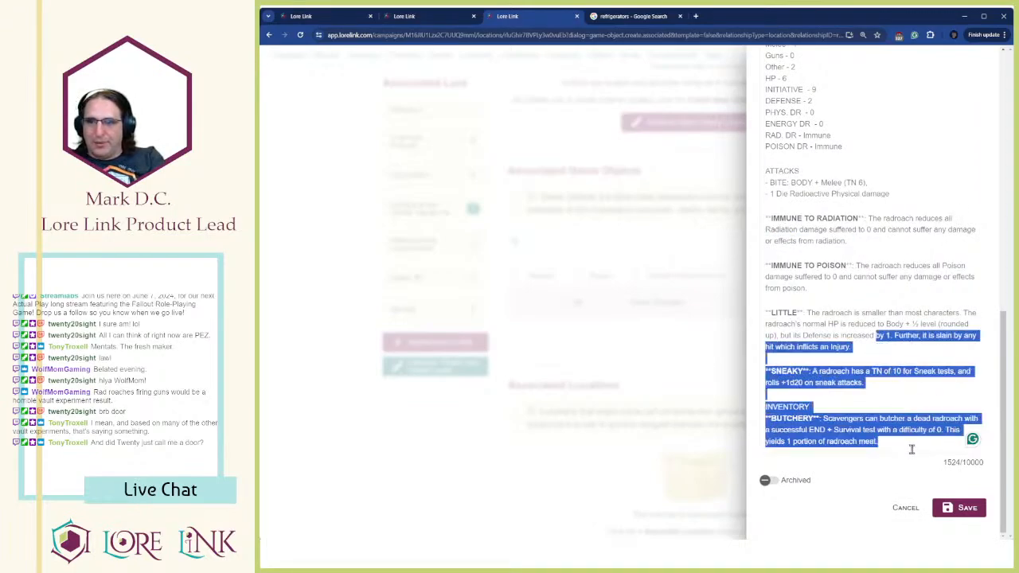
left_click(897, 446)
left_click_drag(818, 443, 881, 448)
left_click(888, 448)
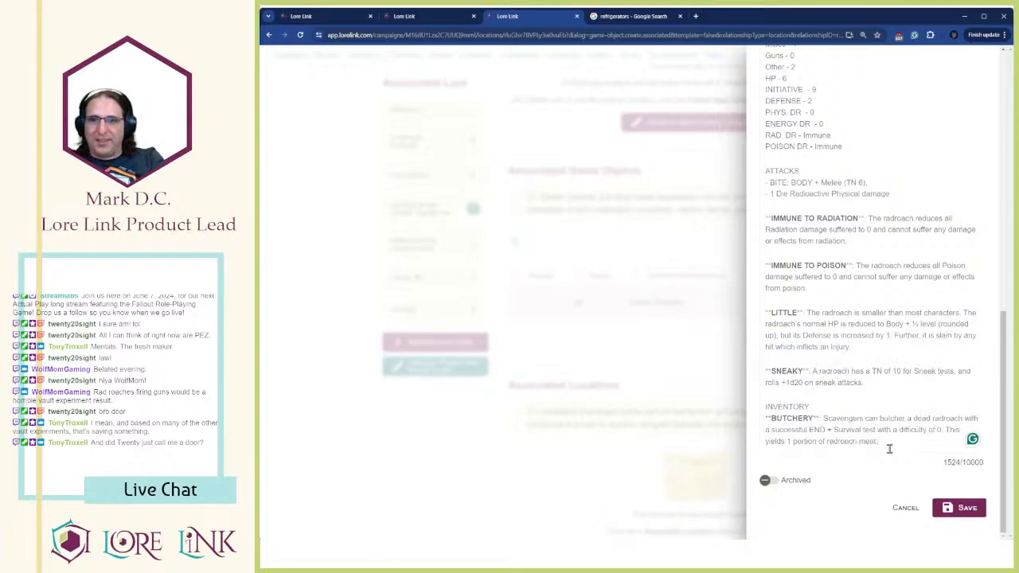
Save the Radroach creature and check its entry in the location's associated game objects
scroll(819, 365, "up", 5)
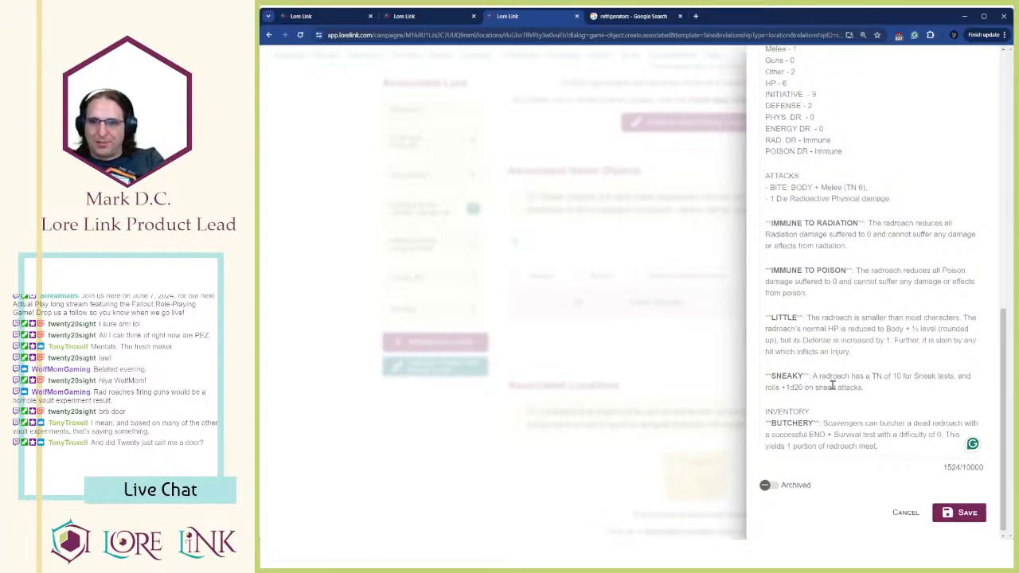
scroll(851, 335, "down", 10)
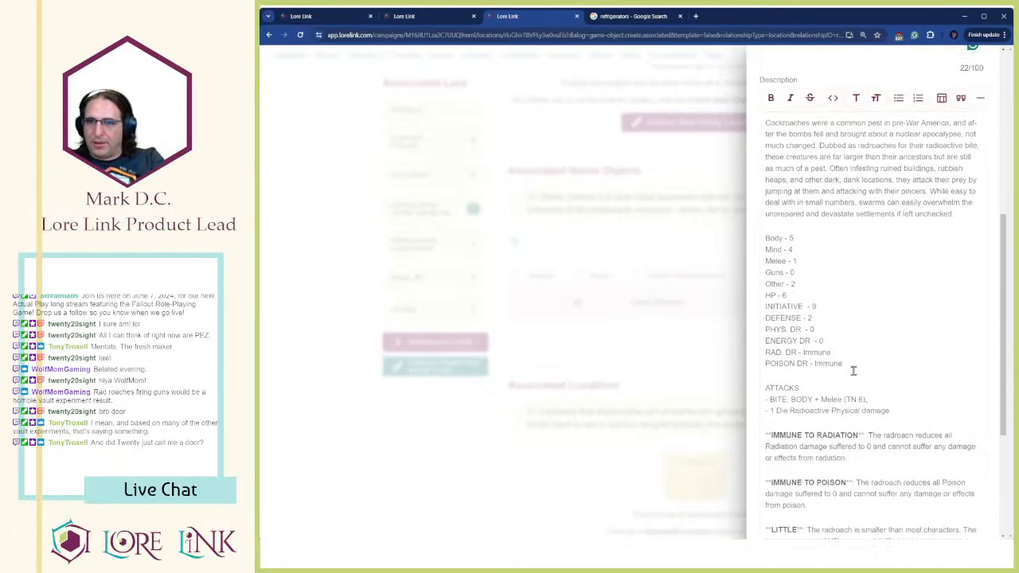
left_click(968, 508)
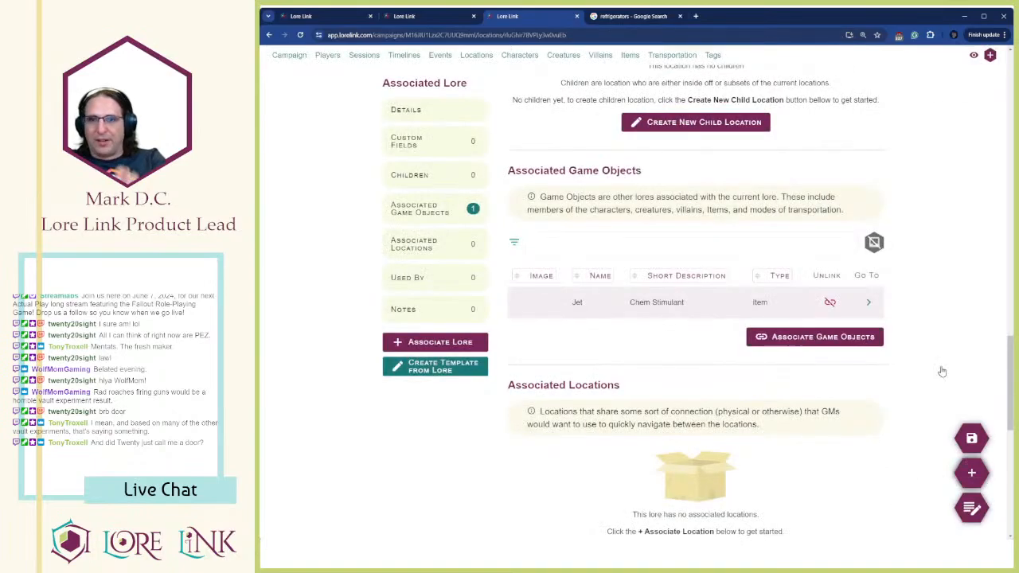
left_click_drag(547, 340, 941, 336)
left_click(692, 331)
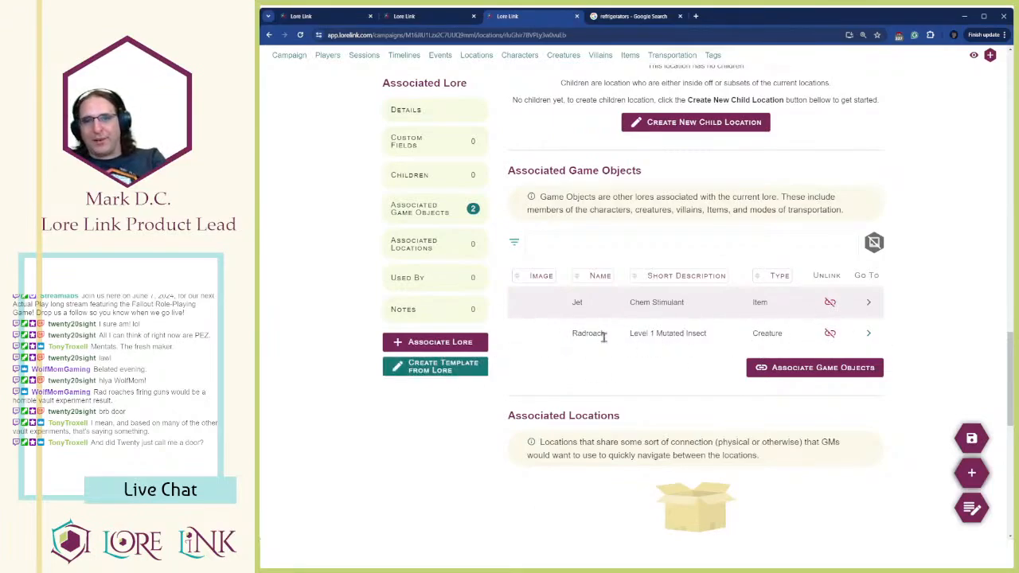
Replace the bold word "radroach" in the location's description with a mention link to the Radroach creature
scroll(725, 343, "up", 3)
scroll(709, 329, "up", 8)
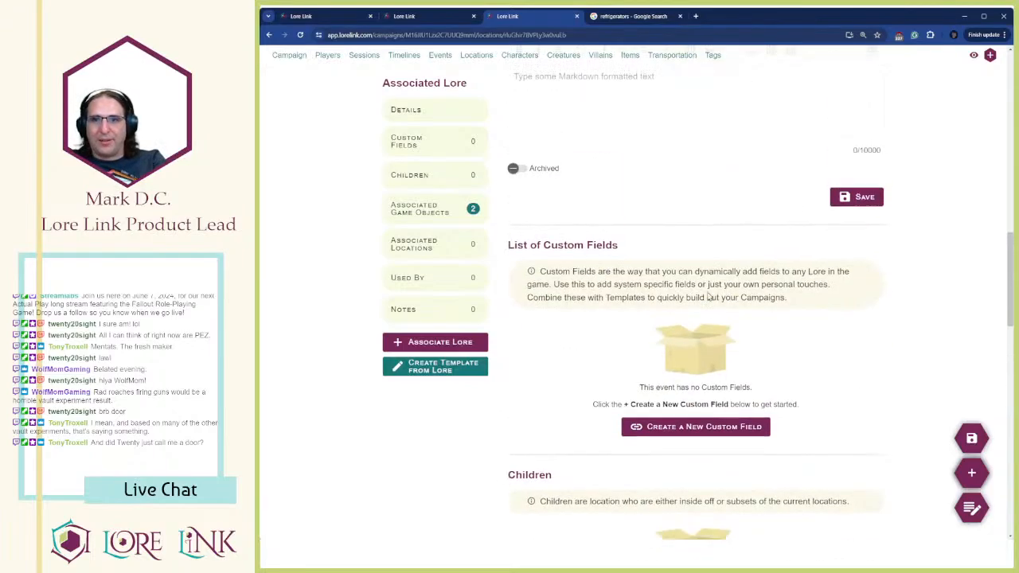
double_click(722, 354)
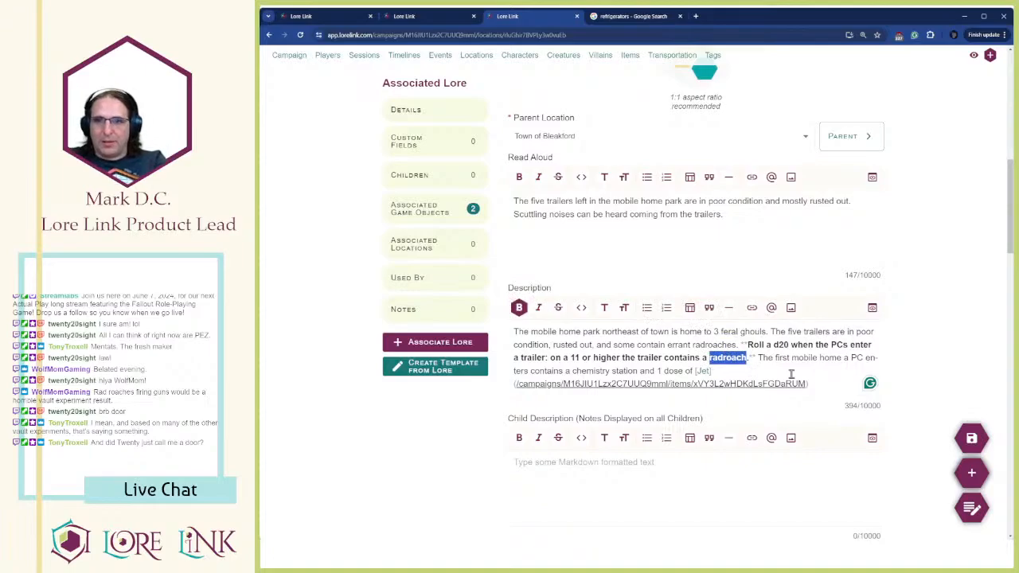
type("@Cre")
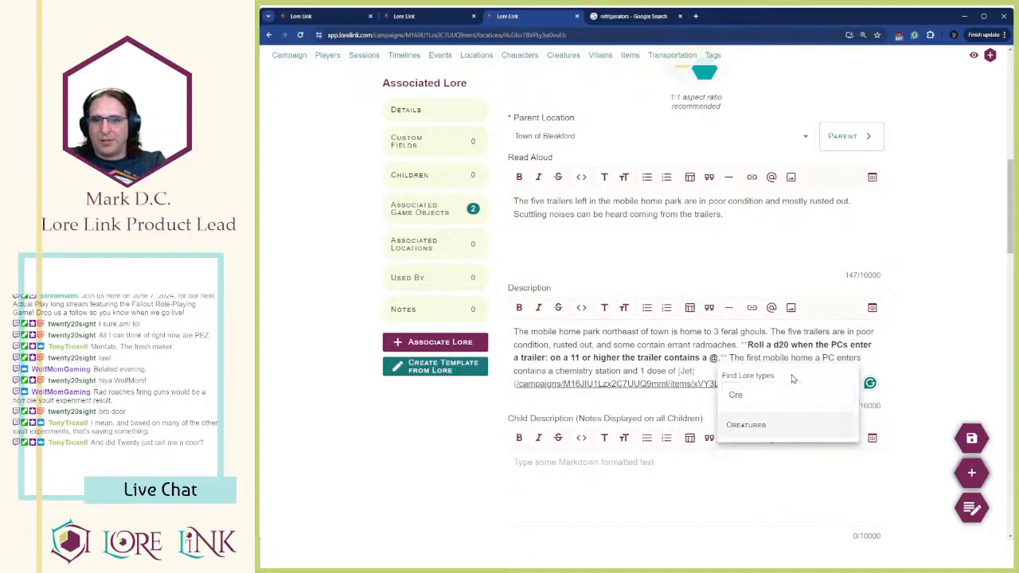
key("Return")
type("Rad")
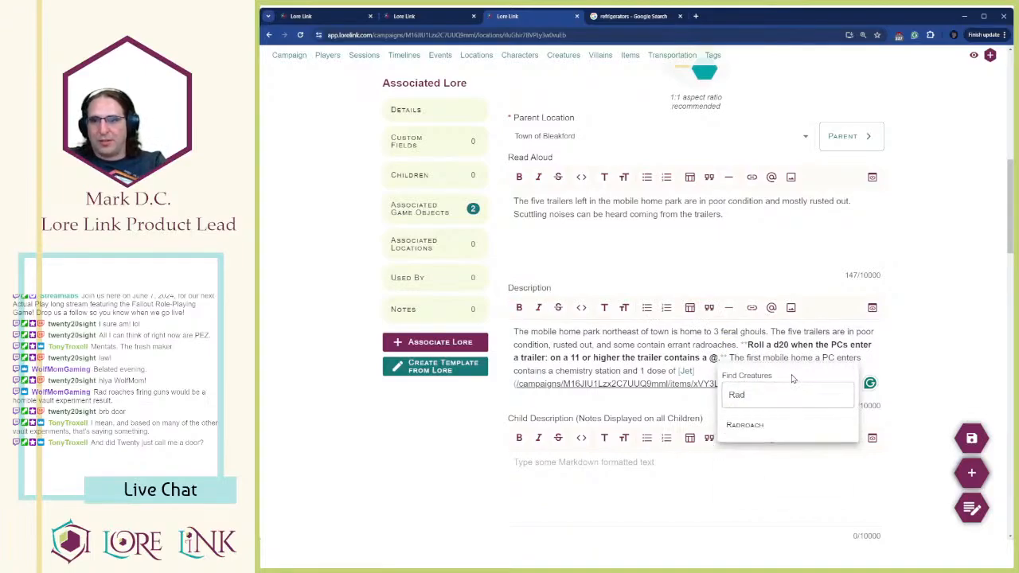
key("Return")
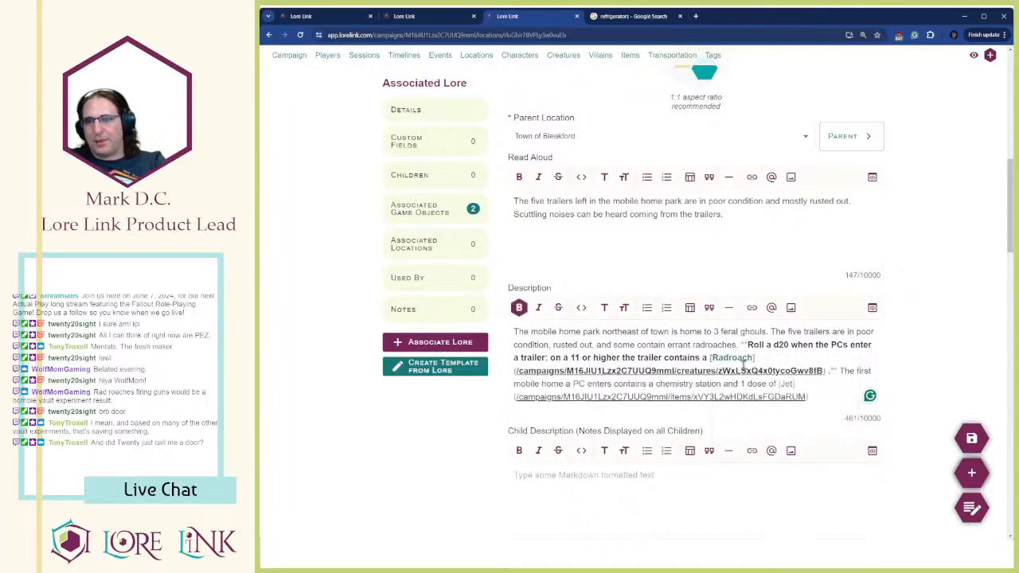
scroll(915, 410, "down", 3)
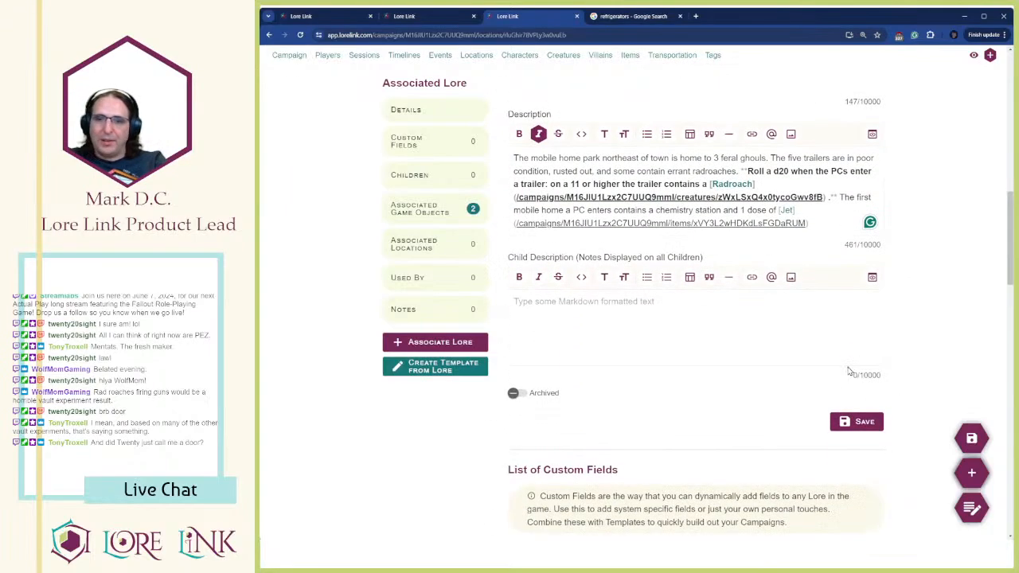
scroll(941, 424, "up", 2)
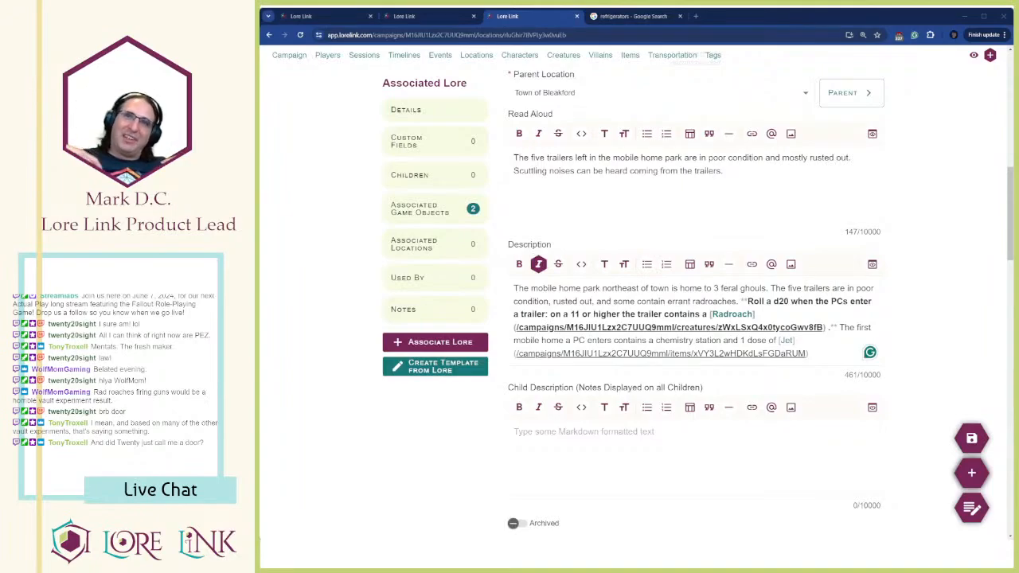
scroll(760, 302, "down", 5)
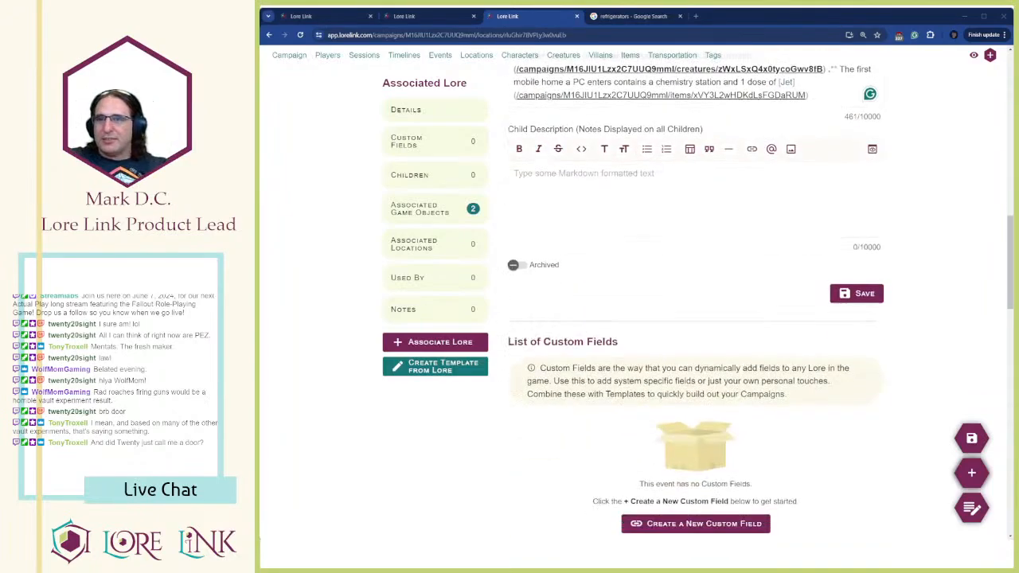
scroll(759, 303, "up", 3)
scroll(760, 303, "up", 3)
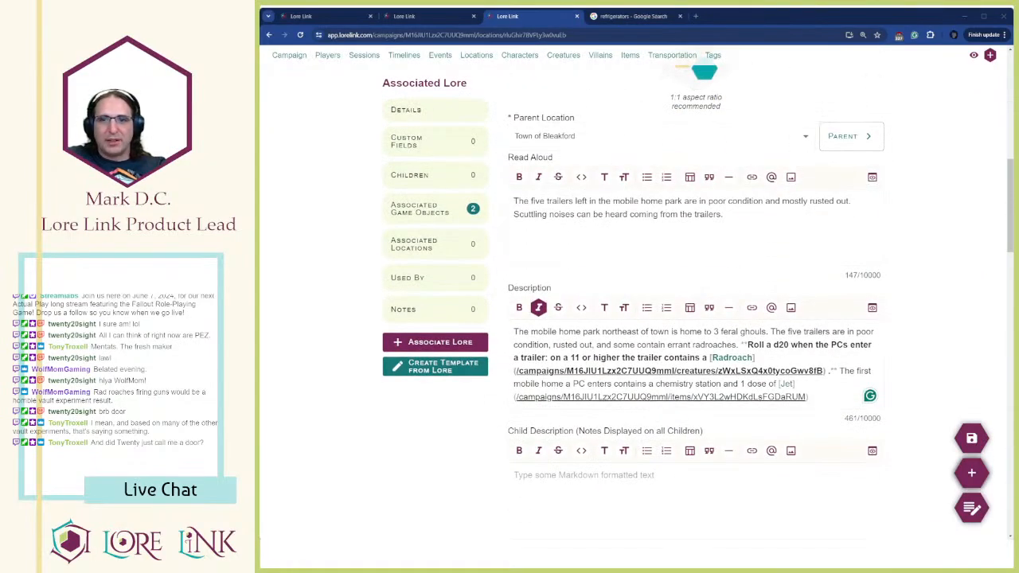
Open the Mayor's House location, nested under Neighborhood in the Town of Bleakford, and bring up its description
scroll(637, 303, "up", 3)
left_click(477, 53)
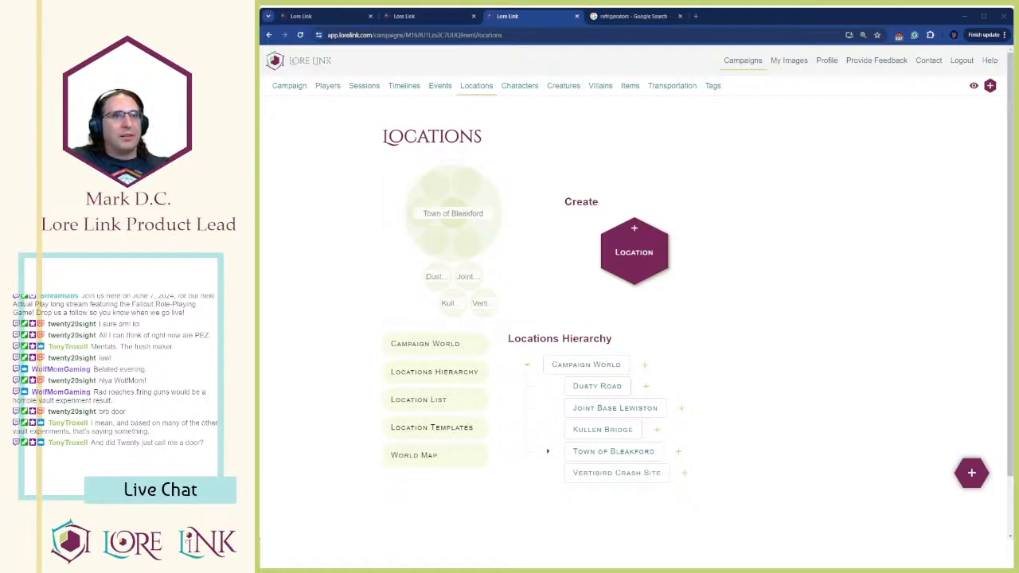
left_click(548, 451)
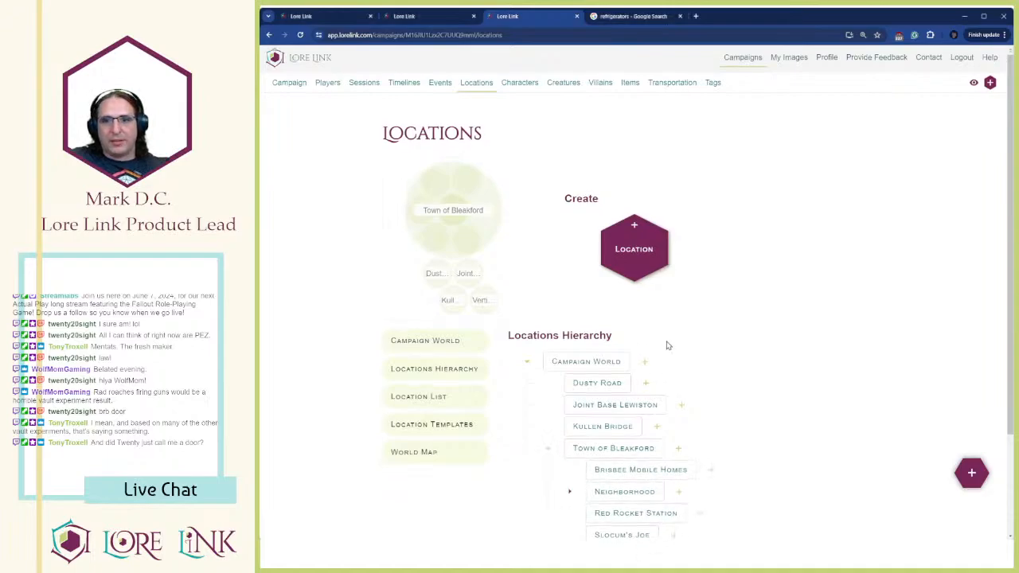
scroll(696, 318, "down", 2)
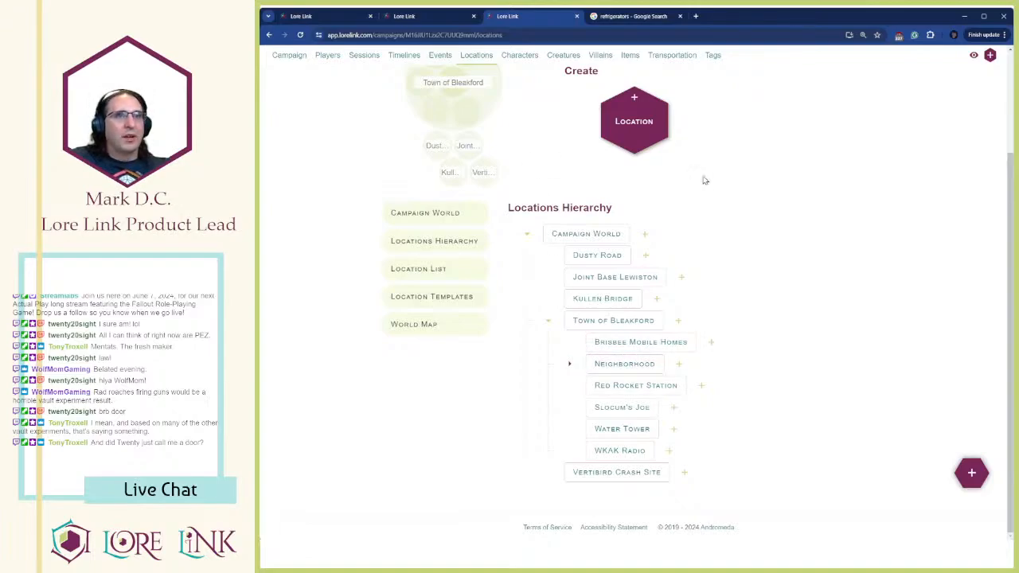
left_click(569, 364)
scroll(631, 317, "down", 1)
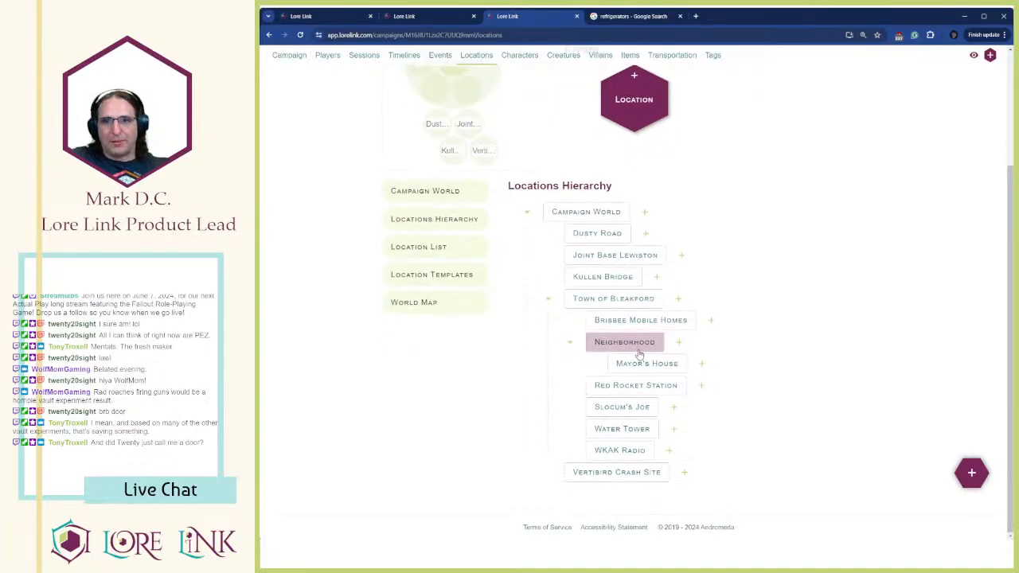
left_click(647, 362)
scroll(748, 269, "down", 3)
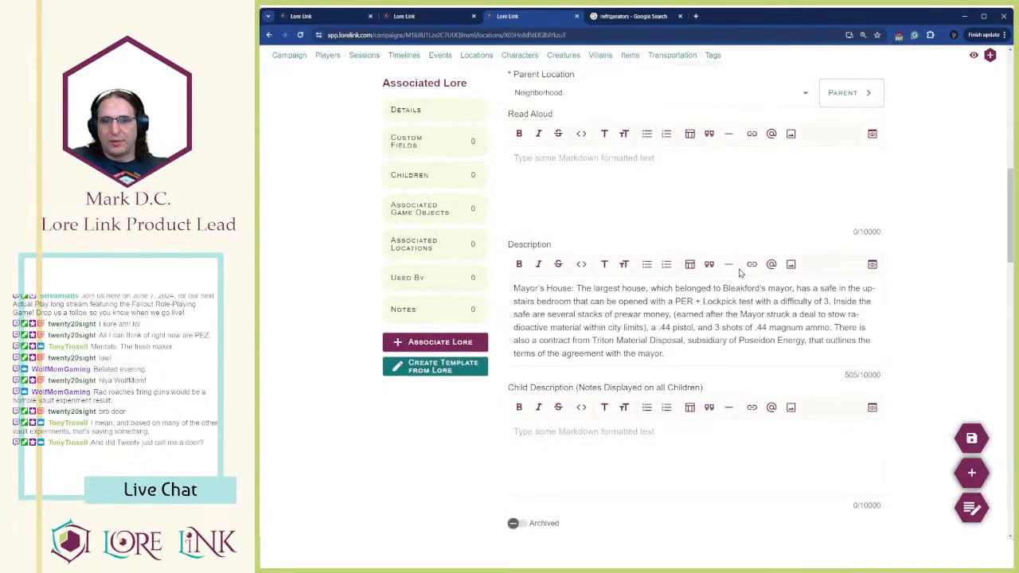
Bold the phrase "a .44 pistol, and 3 shots of .44 magnum ammo" in the Mayor's House description
left_click_drag(652, 328, 834, 332)
key("ctrl+b")
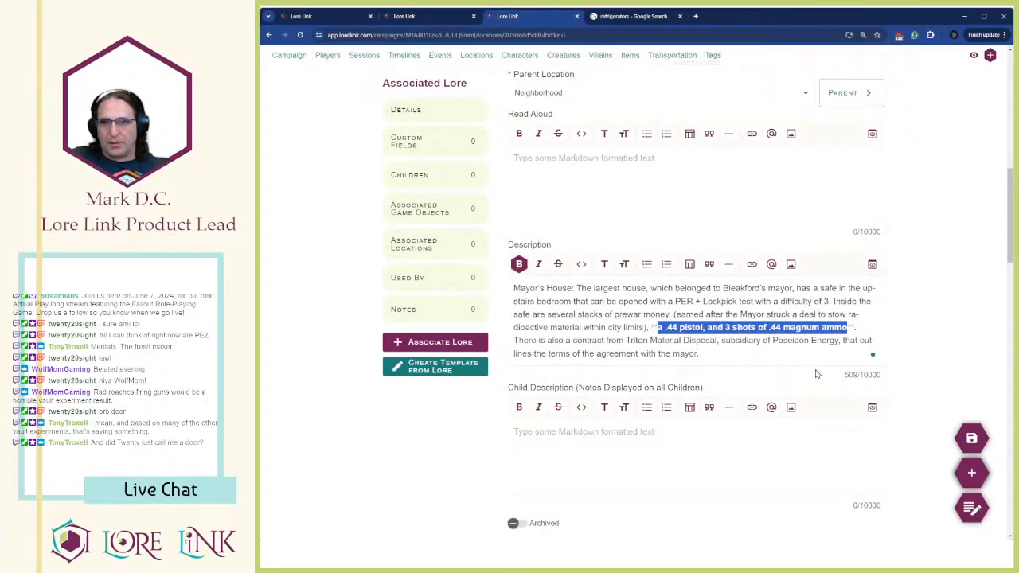
left_click(792, 342)
left_click_drag(727, 352, 652, 328)
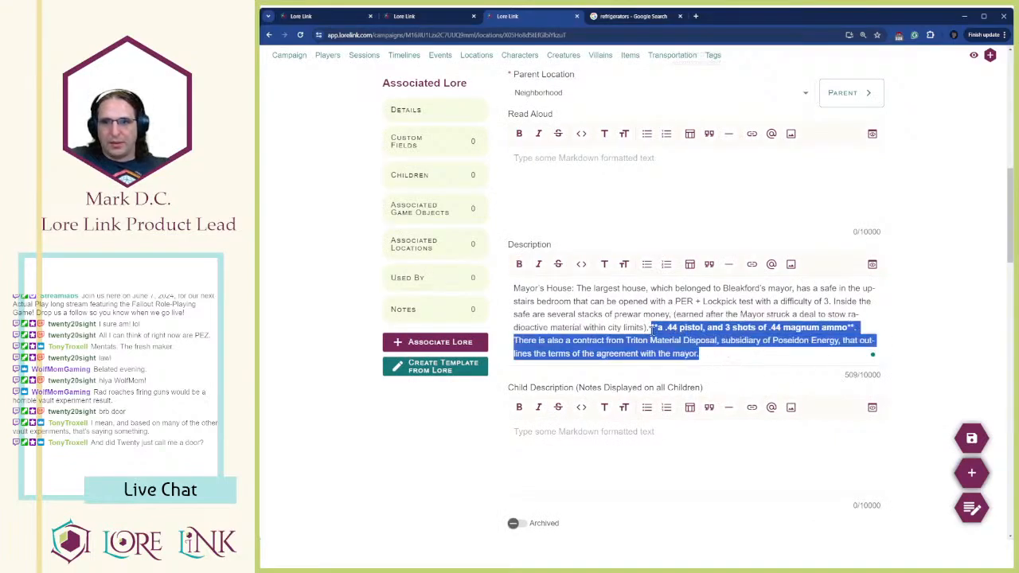
left_click(650, 327)
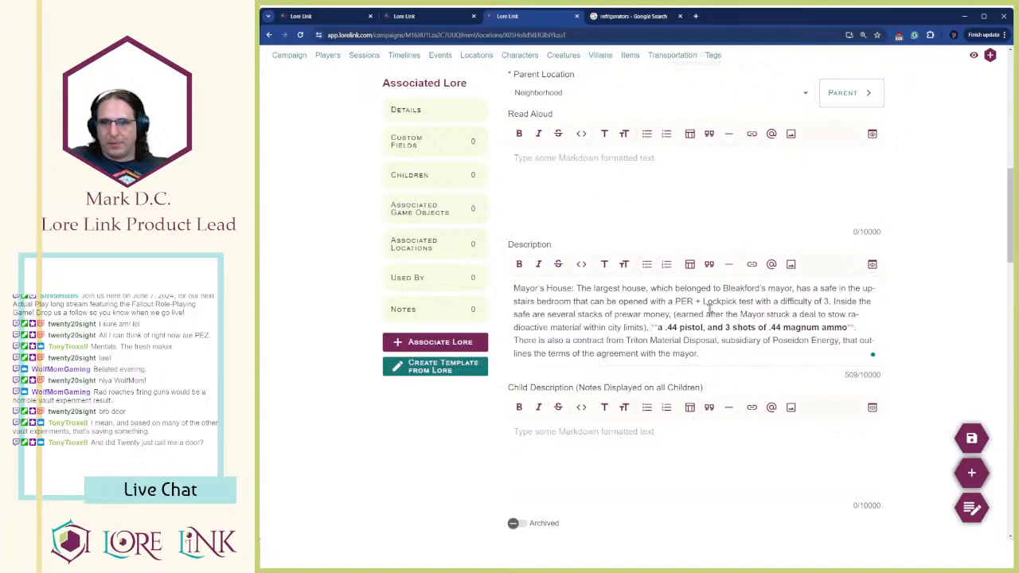
Bold "PER + Lockpick test with a difficulty of 3" in the description and save the Mayor's House location
left_click_drag(675, 301, 829, 302)
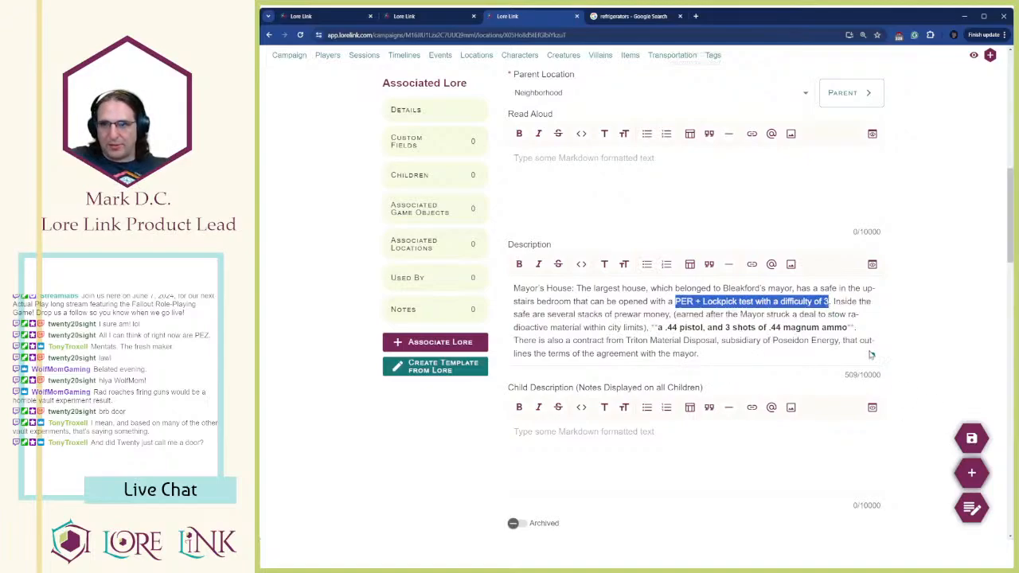
key("ctrl+b")
left_click(970, 437)
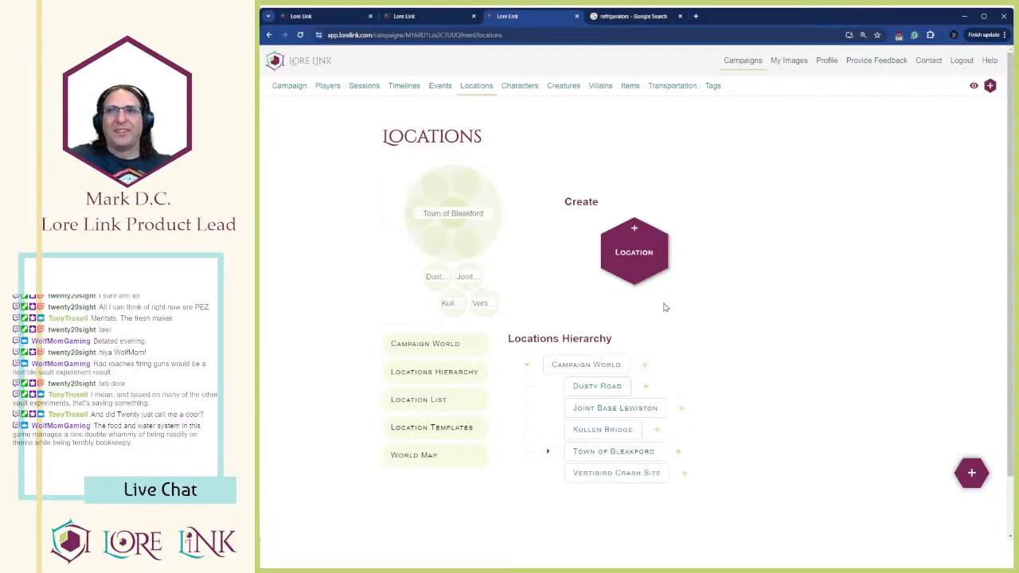
Expand the Town of Bleakford in the locations hierarchy to show its child locations
scroll(727, 280, "down", 1)
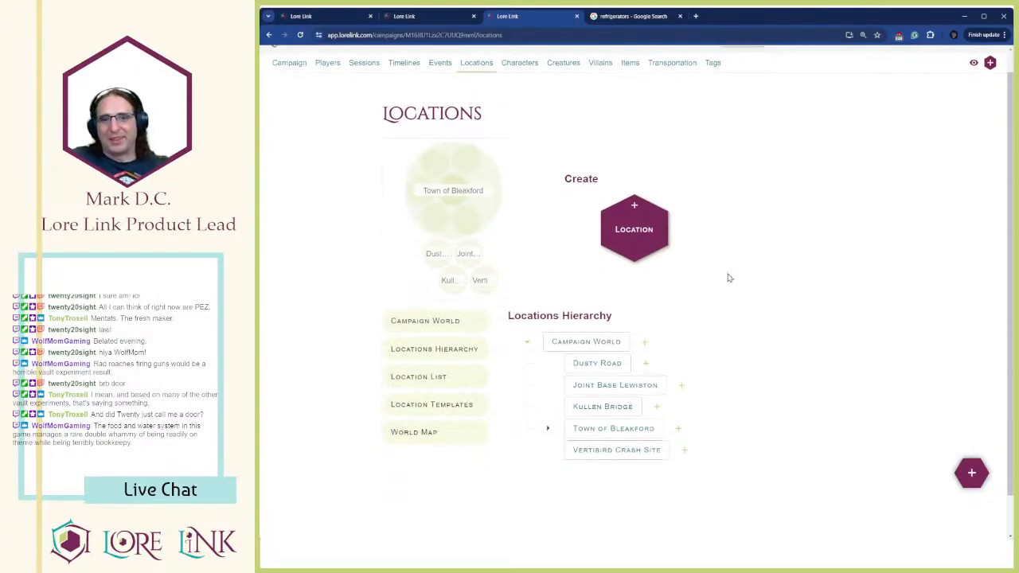
left_click(545, 387)
scroll(569, 374, "down", 1)
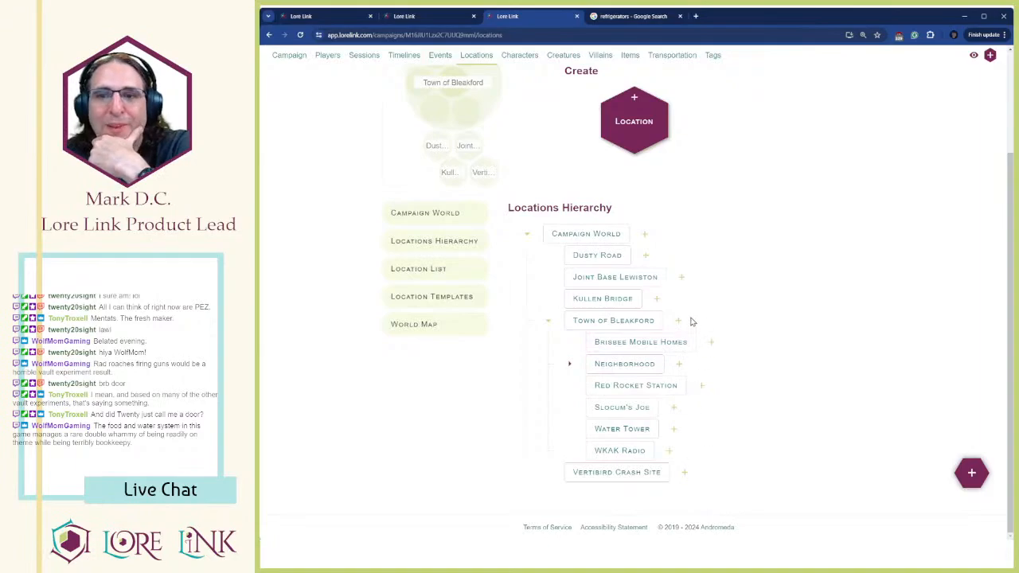
left_click_drag(690, 320, 545, 333)
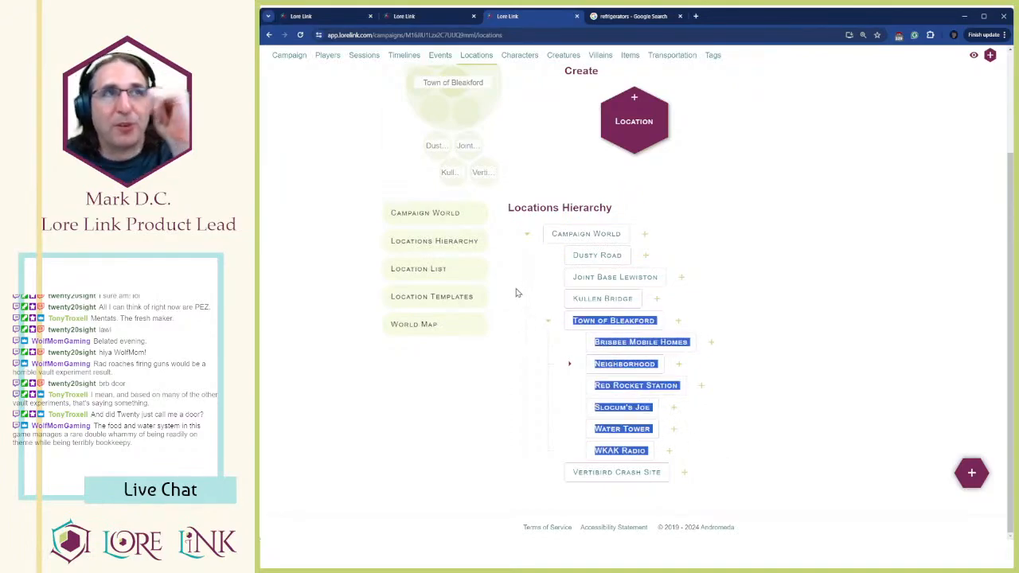
left_click(730, 301)
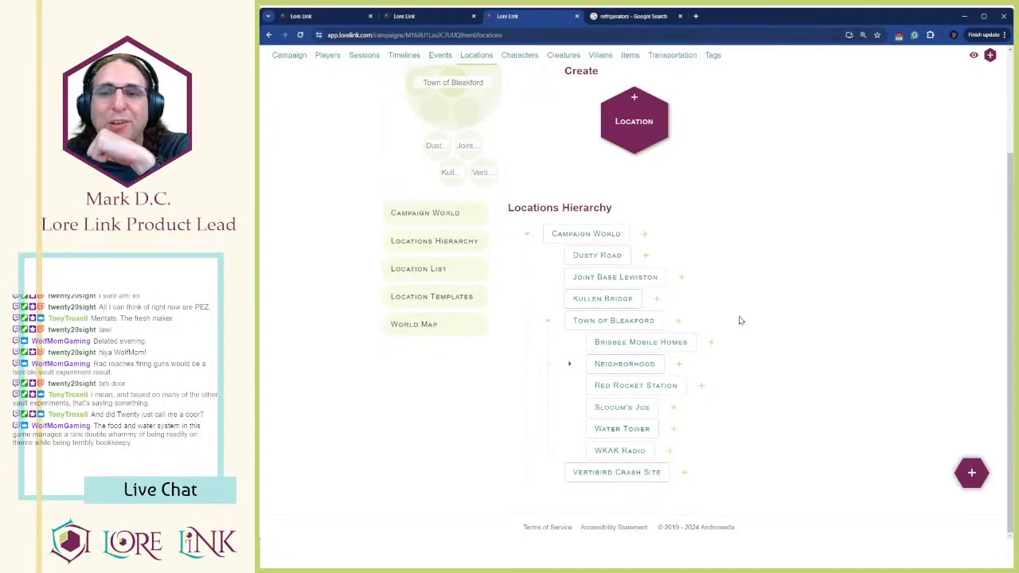
left_click_drag(738, 320, 538, 323)
left_click(518, 326)
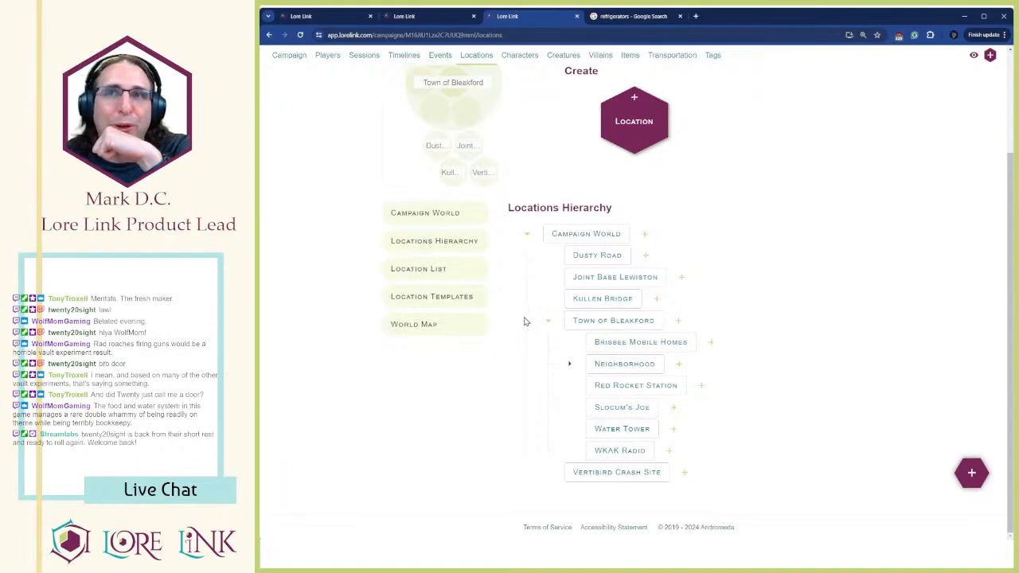
left_click_drag(524, 322, 694, 430)
left_click(713, 459)
left_click(529, 322)
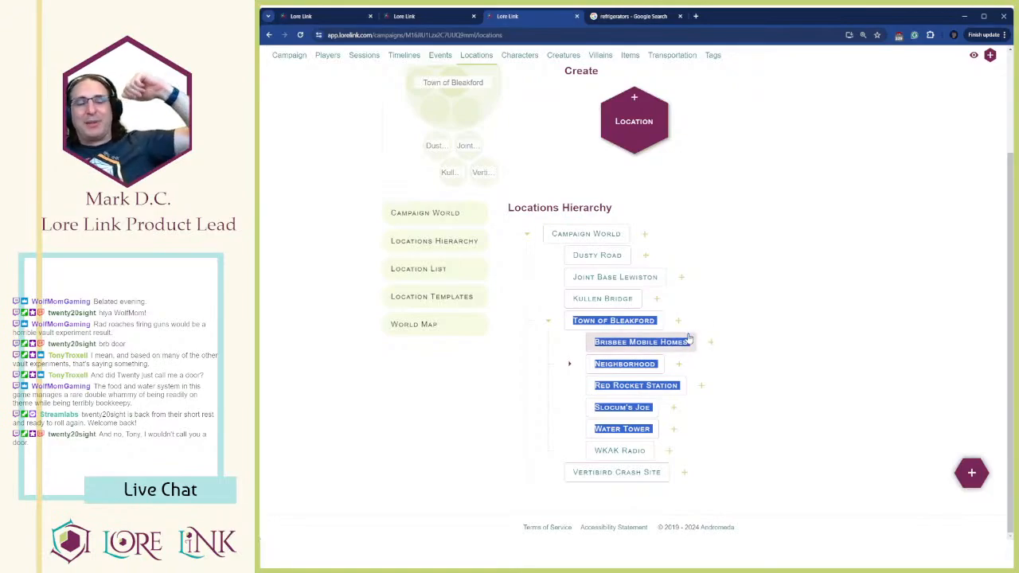
left_click(713, 449)
mouse_move(709, 448)
left_mouse_down()
mouse_move(543, 336)
mouse_move(545, 323)
mouse_move(517, 325)
mouse_move(709, 447)
left_mouse_up()
left_click(712, 455)
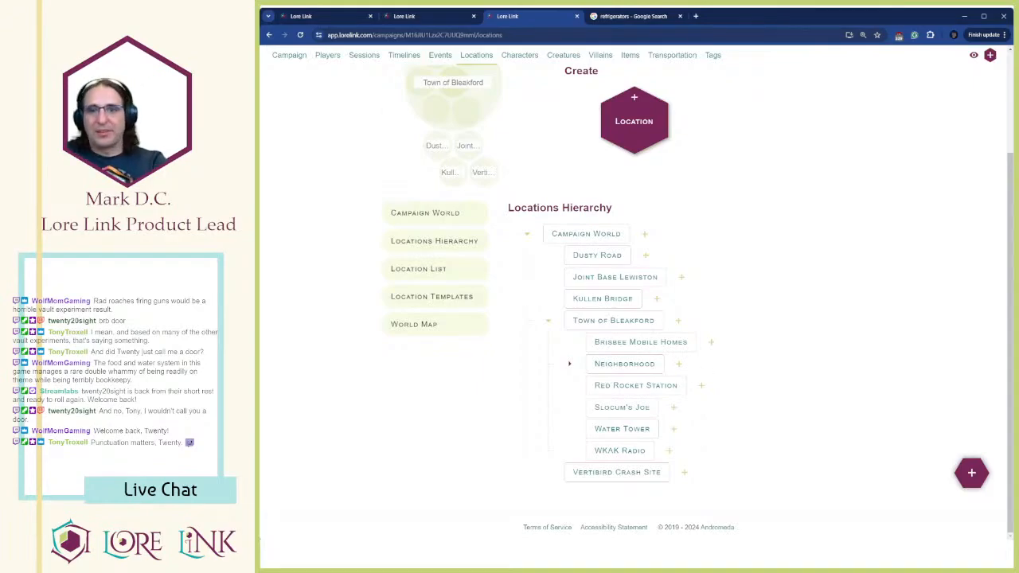
Start a new child location under the Town of Bleakford and name it "Irradiated Dump"
left_click(677, 321)
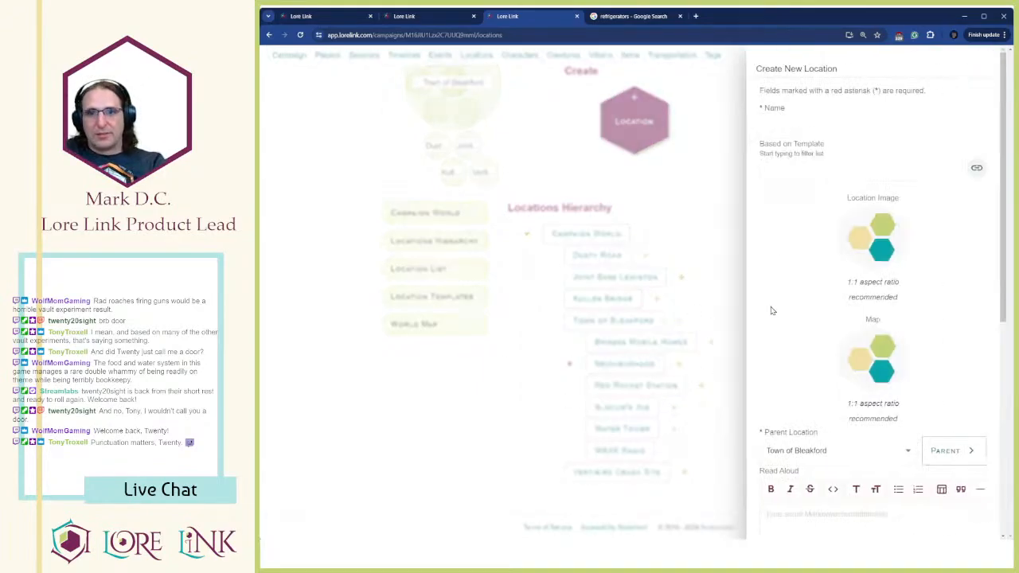
left_click(806, 129)
type("Irradiatr")
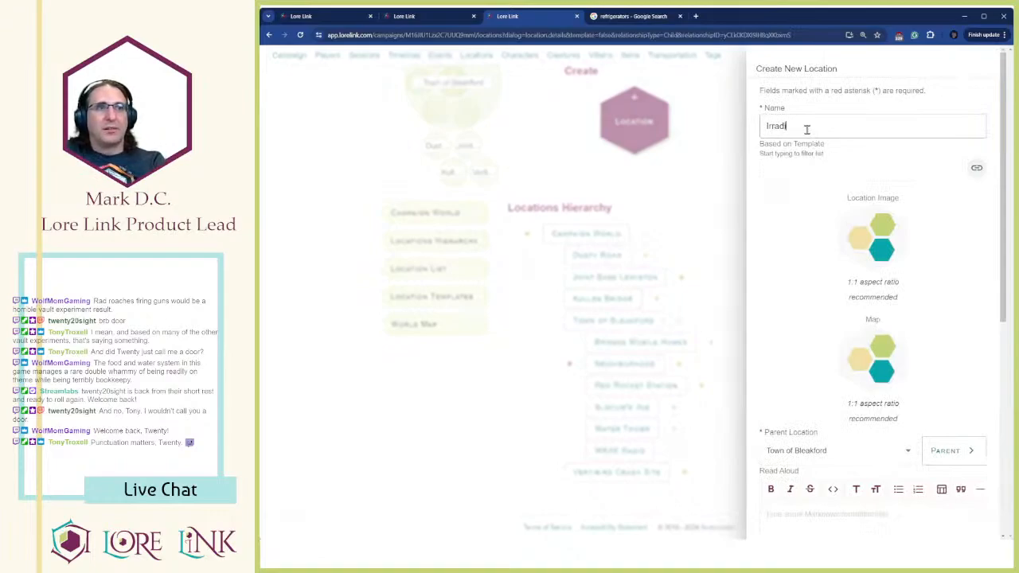
key("BackSpace")
key("BackSpace")
key("BackSpace")
key("BackSpace")
key("BackSpace")
key("BackSpace")
key("BackSpace")
key("BackSpace")
key("BackSpace")
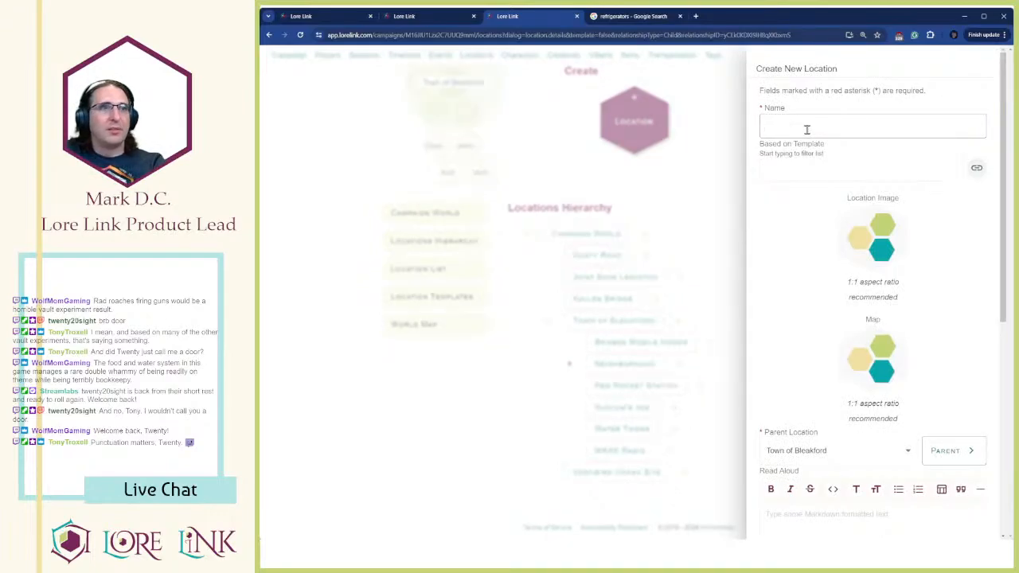
type("Irradi")
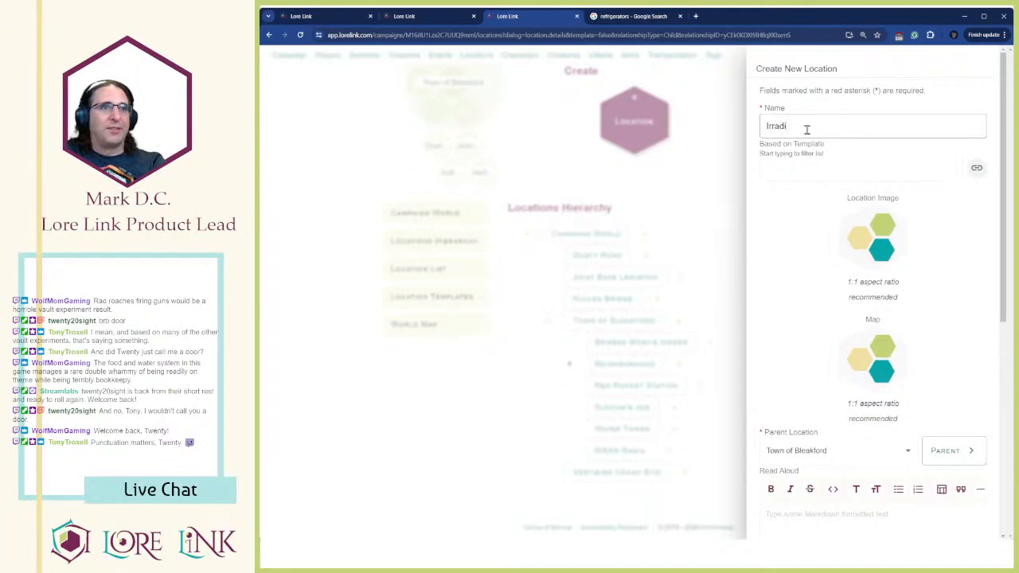
type("ated Dump")
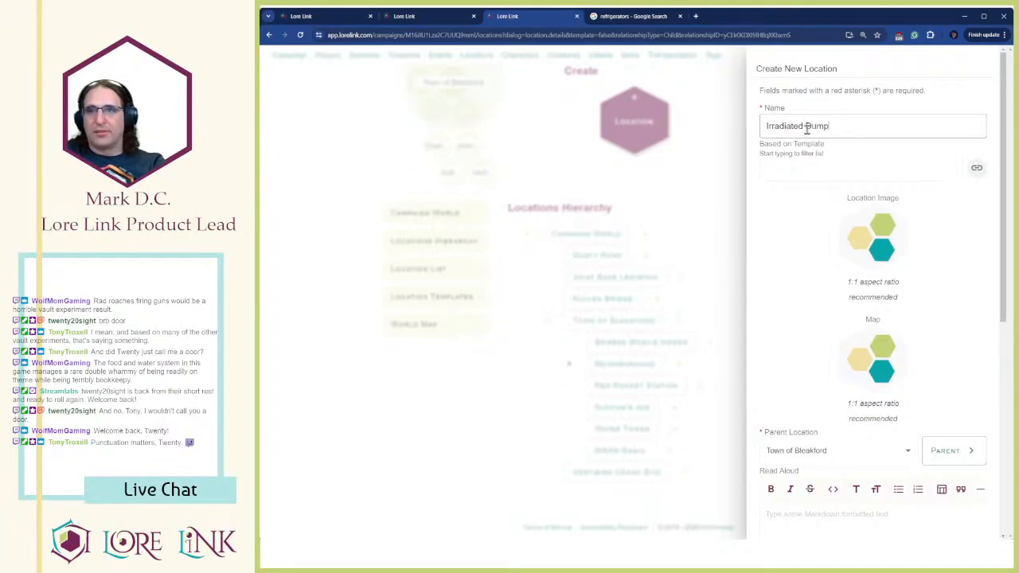
Fill the description with the full dump text, from "The irradiated dump east of town is responsible" through the dumpyard dogs led by a mongrel dog
scroll(804, 257, "down", 3)
scroll(786, 257, "up", 2)
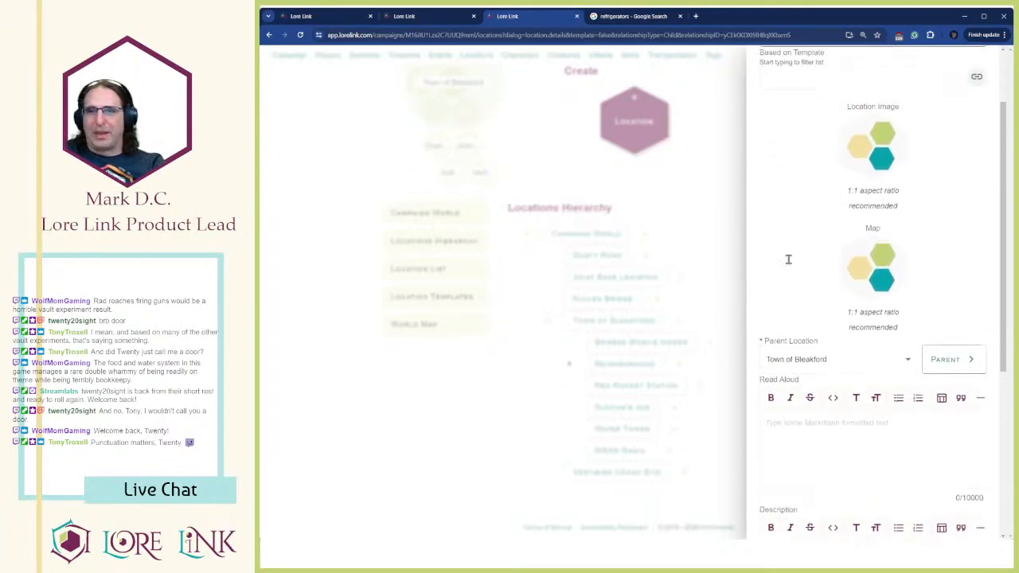
scroll(786, 259, "down", 3)
left_click(788, 261)
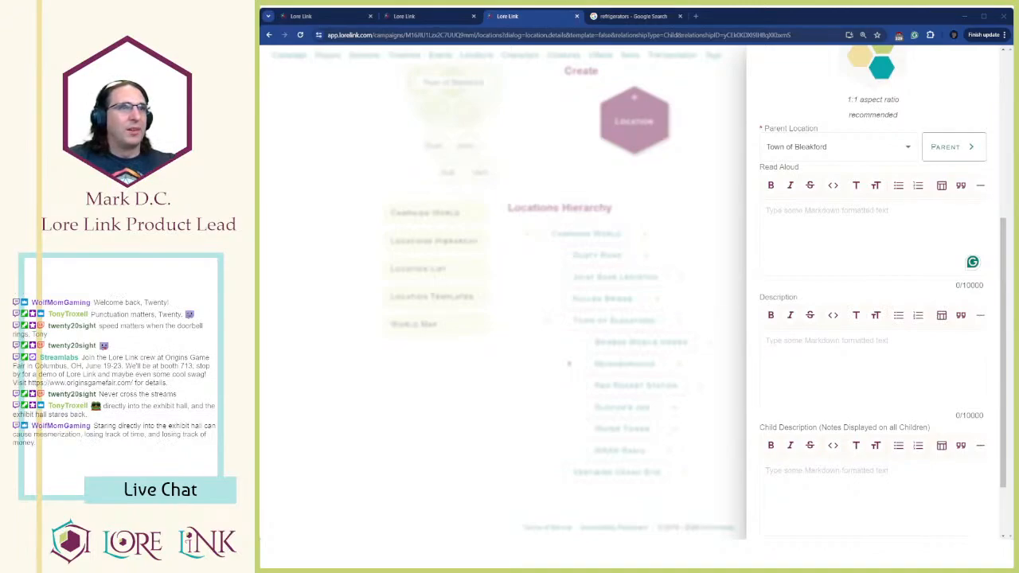
left_click(832, 363)
type("The irradiated dump east of town is responsible for the high rads and numerous ghouls in Bleakford. A pile of festering refuse that barely conceals the worst toxic waste in town. Enterprising PCs can pick through the refuse for salvage, however: it is a Large Area that has been Untouched. However, the pockets of radioactive waste are a greater danger to those who explore it. Its Item listing is as follows: 2-3 Clothing, 1-2 Food, 1-2 Beverages, 5-8 Junk, 0-1 Weapon (Melee), 0-1 Chems. Radioactive Waste: The waste is an Occasional Hazard that is triggered by a failed PER + Survival test made to search the dump, causing 4 DC radiation damage. Dumpyard Dogs: A group of dogs, descended from the town's original pets, reside in the irradiated dump. Do not roll for a quick encounter in the dump. If the PCs enter it, they encounter 3 dogs led by a mongrel dog.")
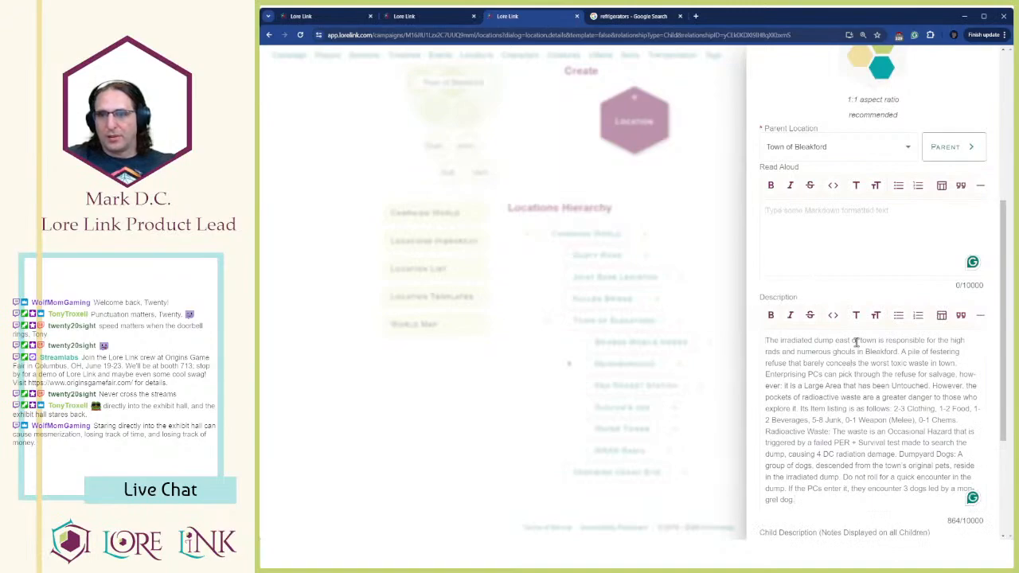
Copy the phrase "A pile of festering refuse" from the description into the Read Aloud text
key("ctrl+Home")
key("shift+Down")
key("shift+Down")
key("shift+Up")
key("Down")
key("End")
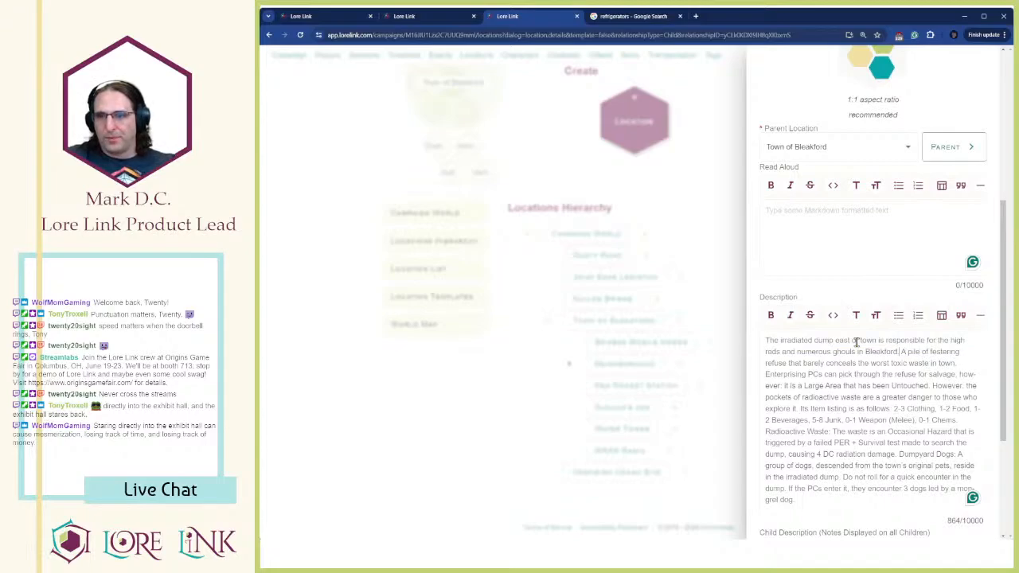
key("shift+Down")
key("shift+Left")
key("shift+Left")
key("shift+Left")
key("shift+Left")
key("shift+Left")
key("shift+Left")
key("shift+Left")
key("shift+Left")
key("shift+Left")
key("shift+Left")
key("shift+Left")
key("shift+Left")
key("shift+Left")
key("shift+Left")
key("shift+Left")
key("shift+Left")
key("shift+Left")
key("shift+Left")
key("shift+Left")
key("shift+Left")
key("ctrl+c")
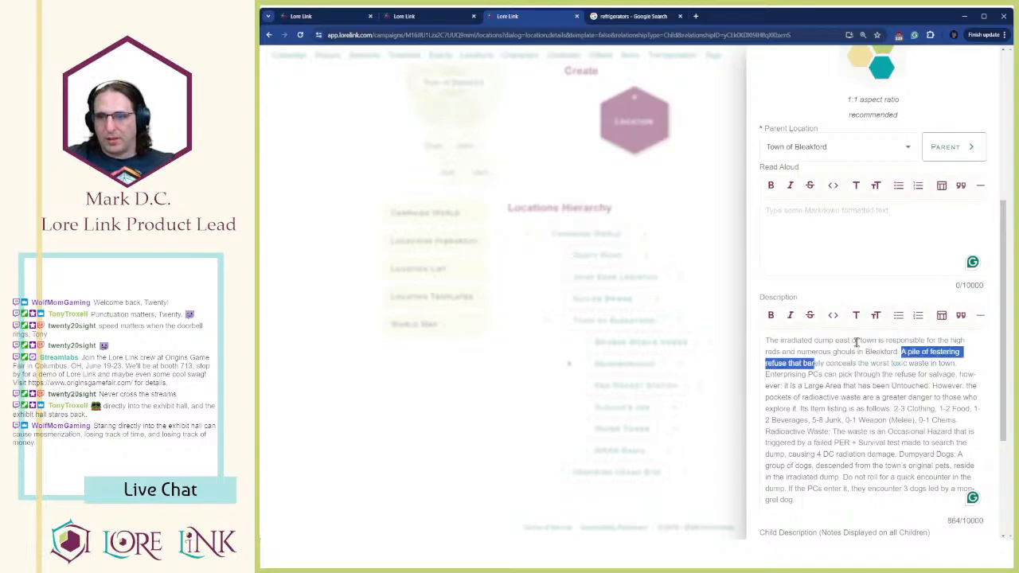
left_click(921, 257)
key("ctrl+v")
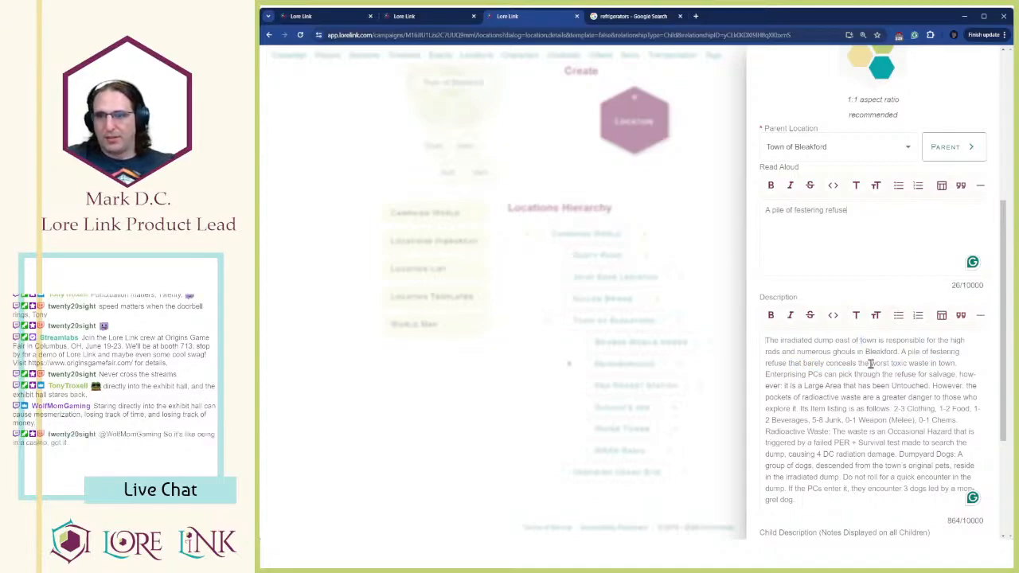
Copy "The irradiated dump east of town" to the start of the Read Aloud text and join the phrases with "is a"
key("ctrl+shift+Right")
key("ctrl+shift+Right")
key("ctrl+shift+Right")
key("ctrl+shift+Right")
key("ctrl+shift+Right")
key("ctrl+shift+Right")
key("ctrl+c")
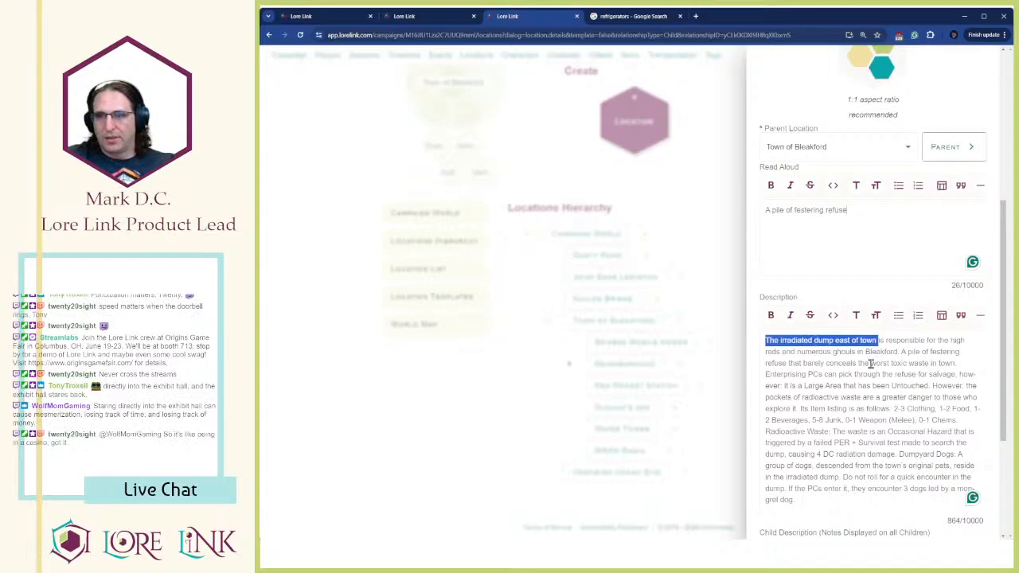
left_click(804, 237)
key("ctrl+v")
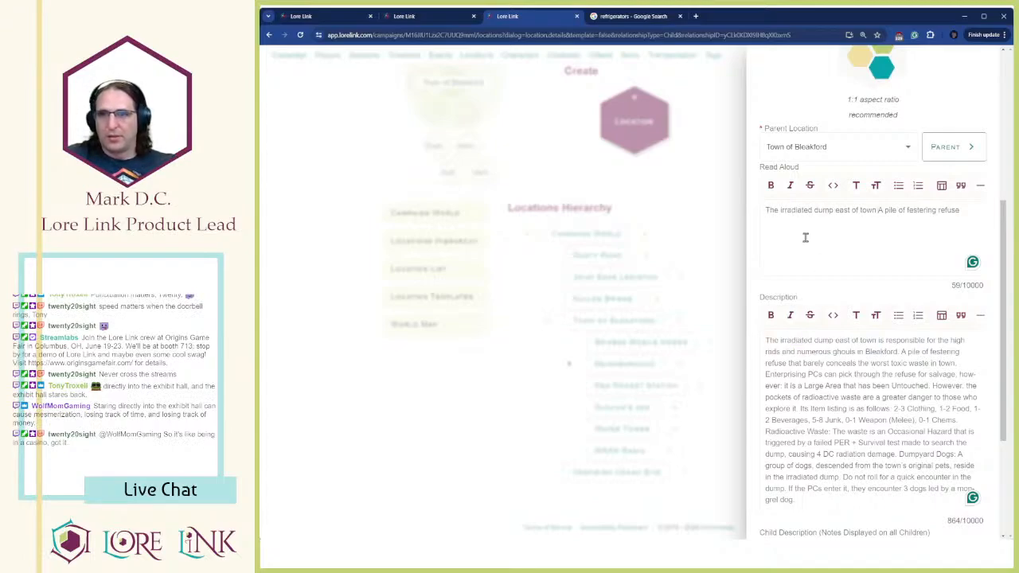
type("is a")
key("Delete")
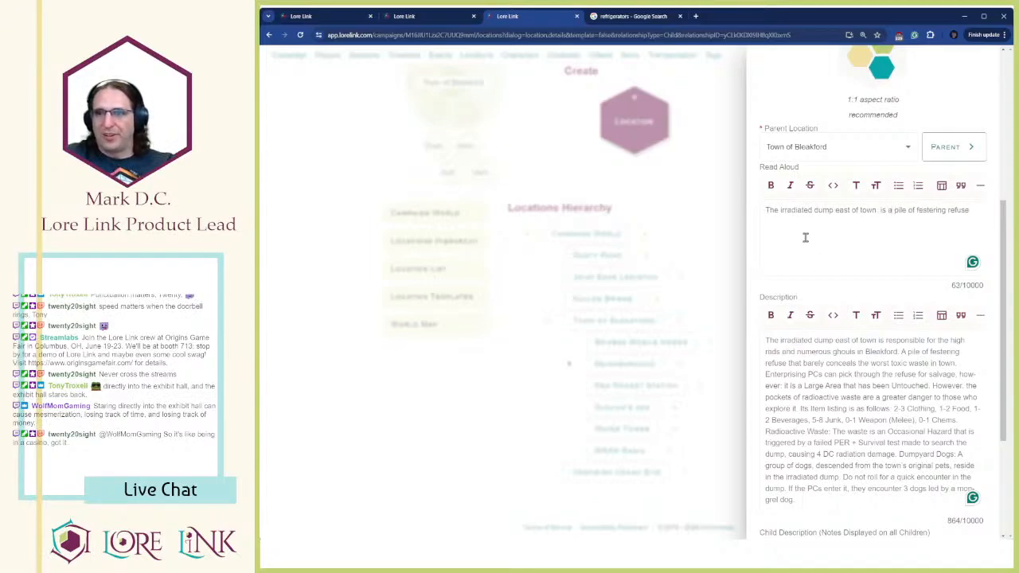
key("BackSpace")
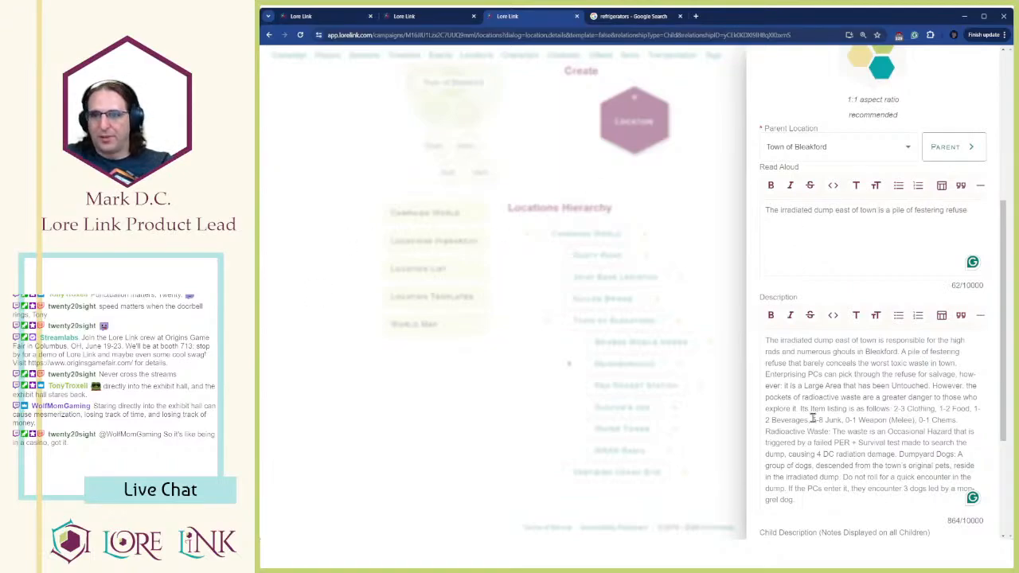
Split the dump's item listing in the description onto separate lines, from "2-3 Clothing" through "0-1 Chems", with the Radioactive Waste text starting its own line
double_click(813, 417)
left_click(826, 354)
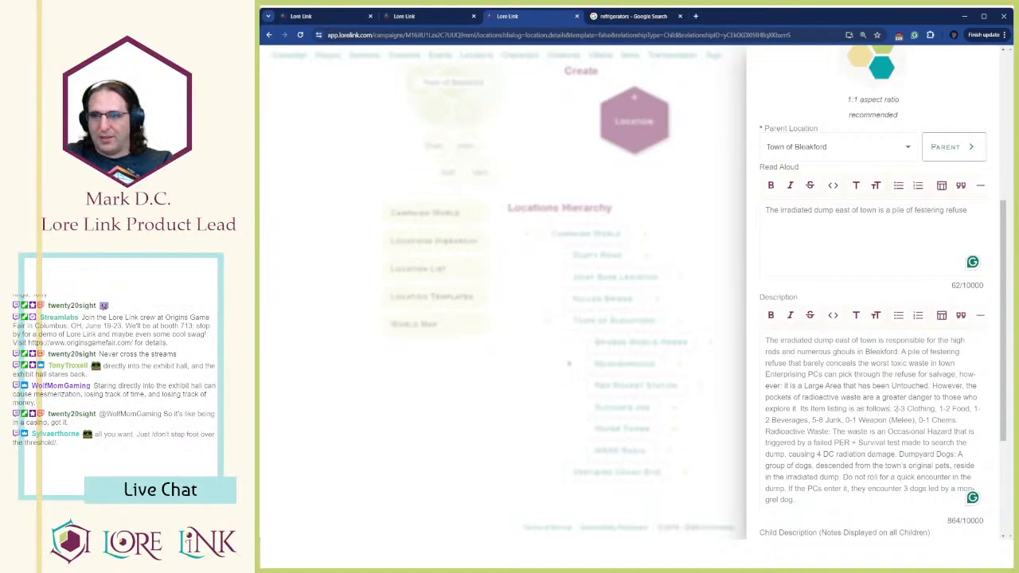
key("Return")
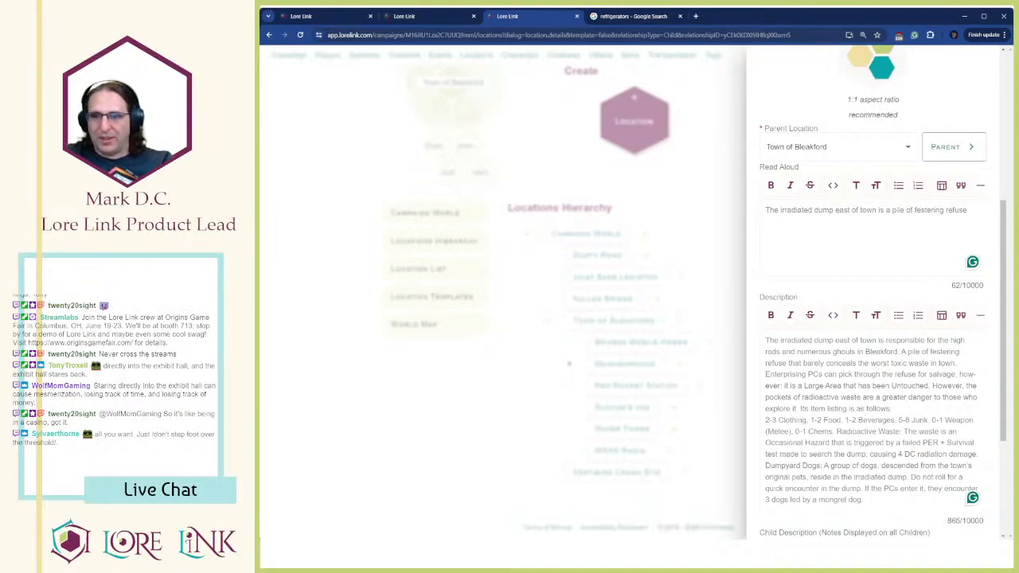
key("Return")
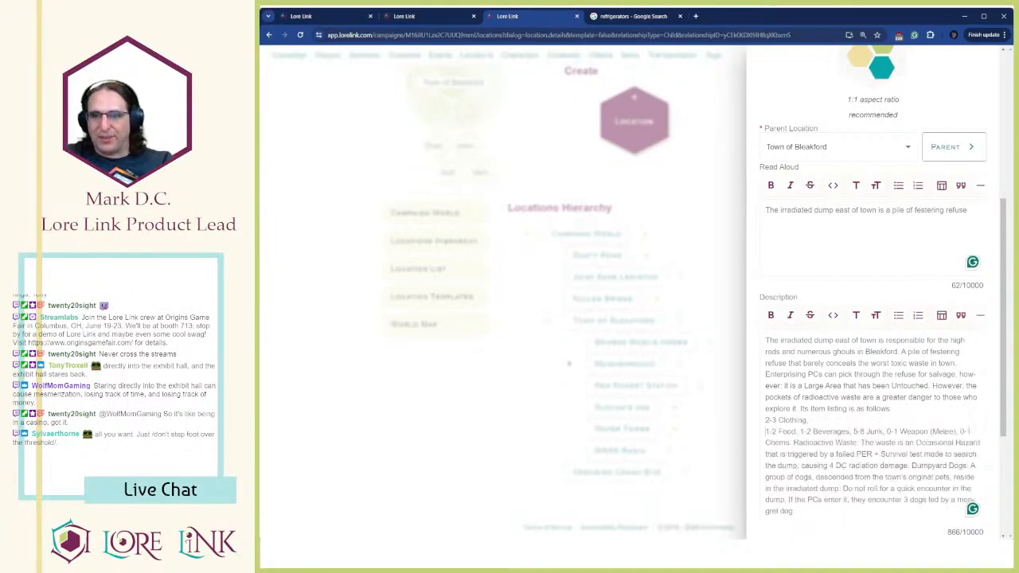
key("BackSpace")
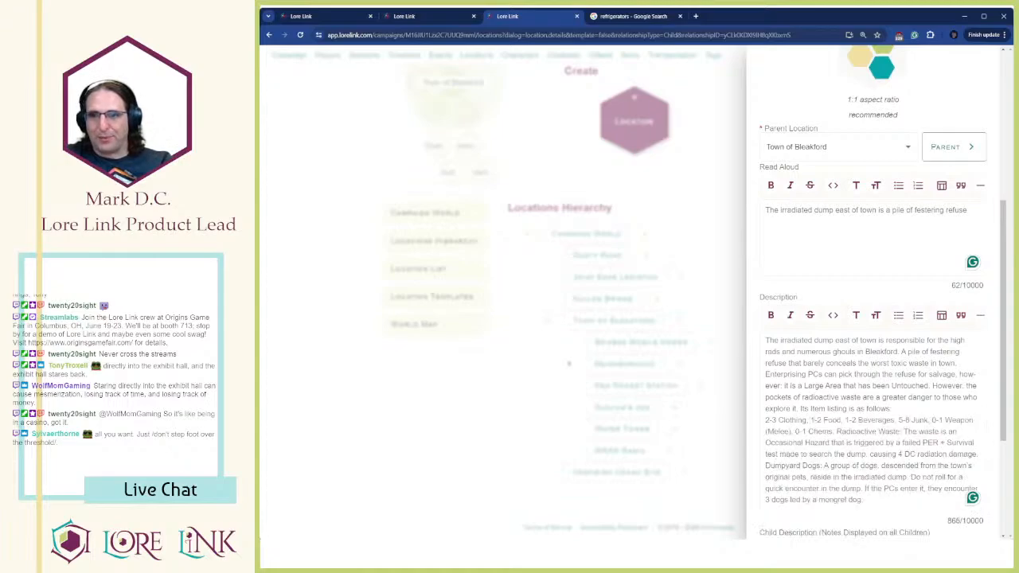
key("Return")
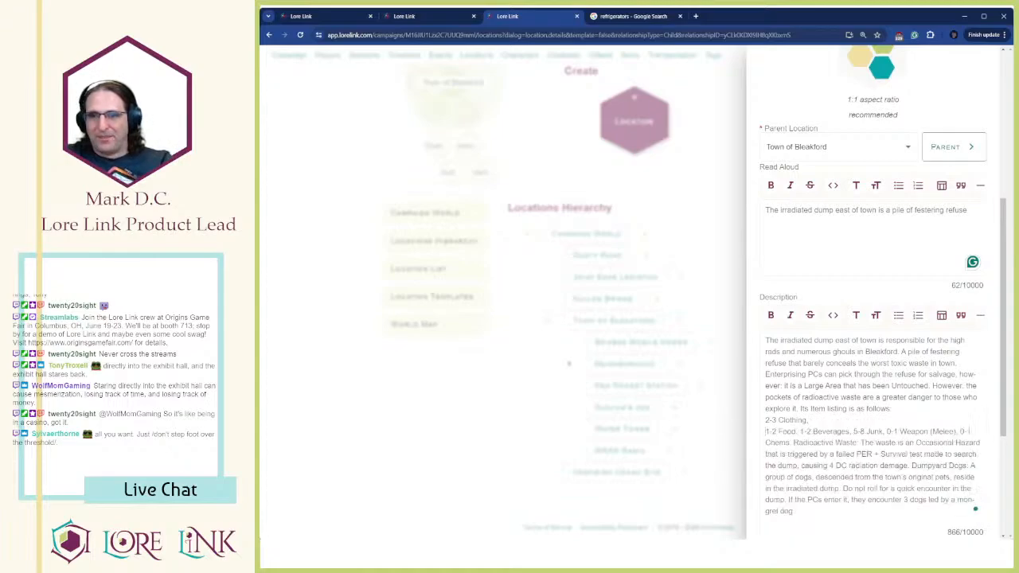
key("Return")
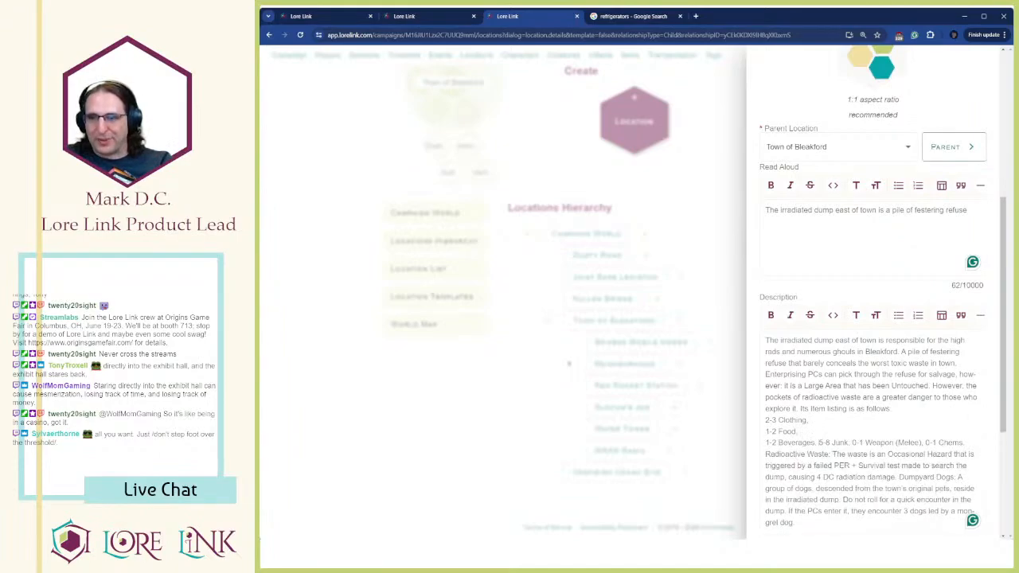
key("Return")
key("Return")
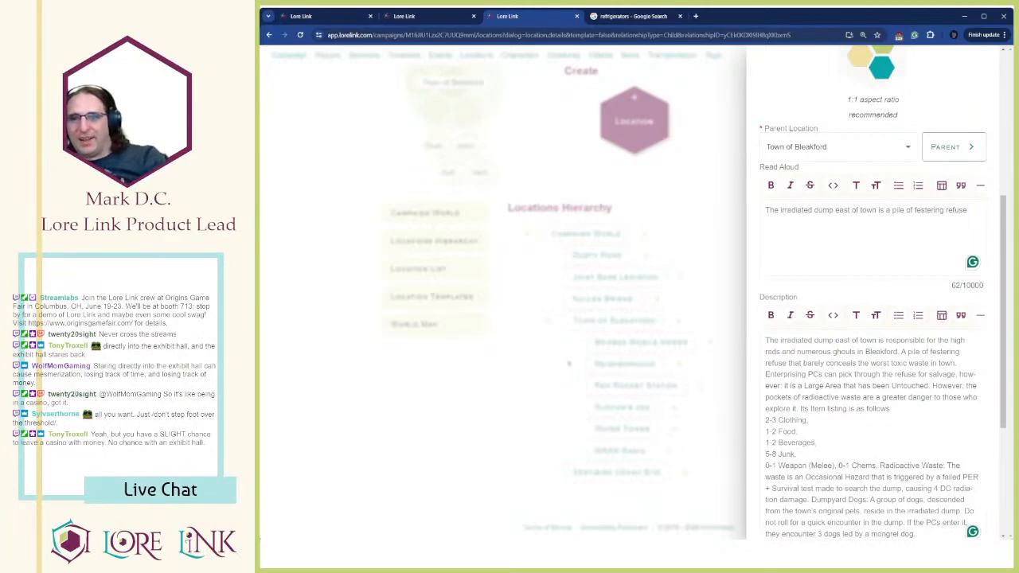
key("Return")
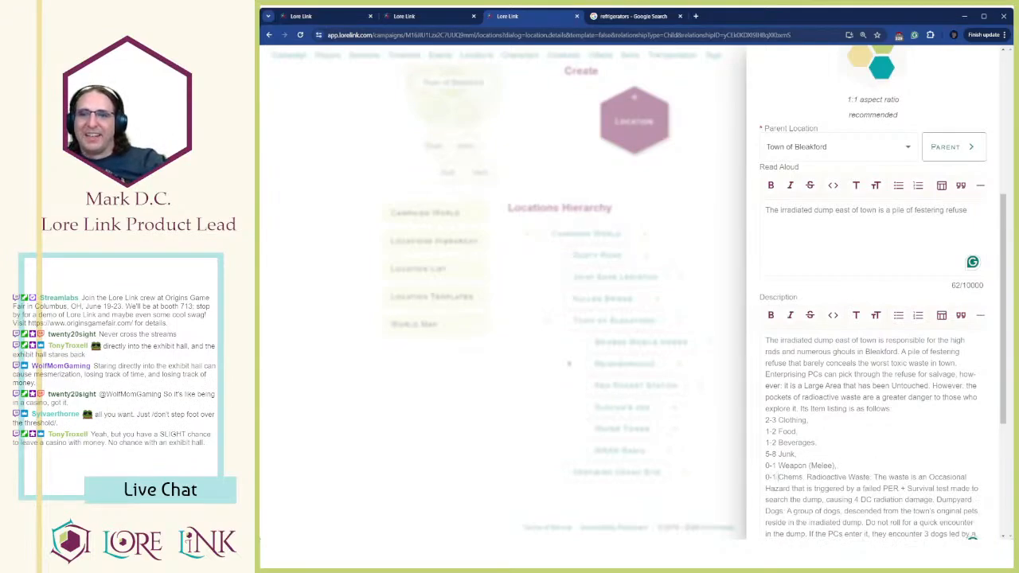
key("Return")
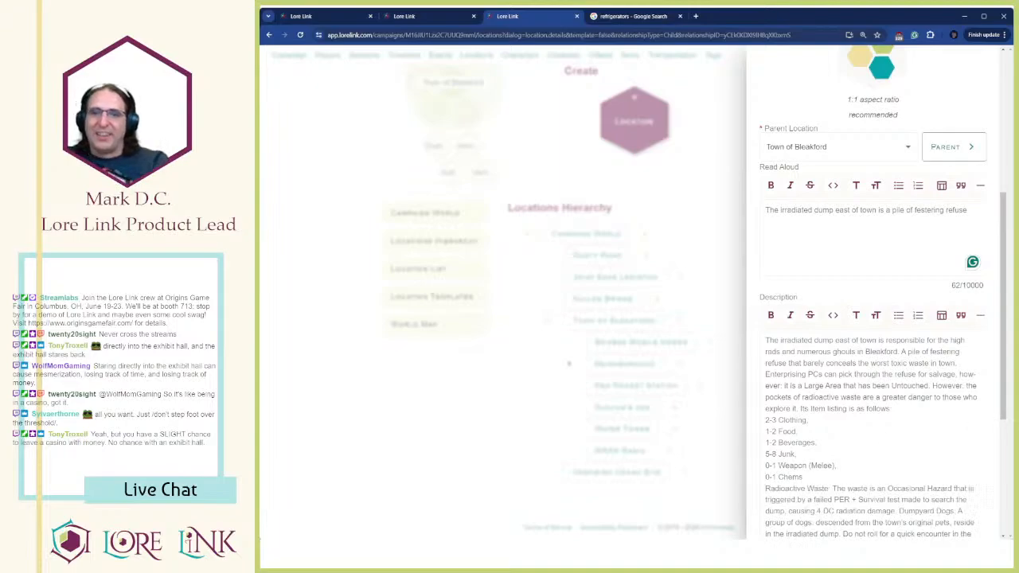
left_click_drag(804, 478, 828, 471)
left_click(786, 432)
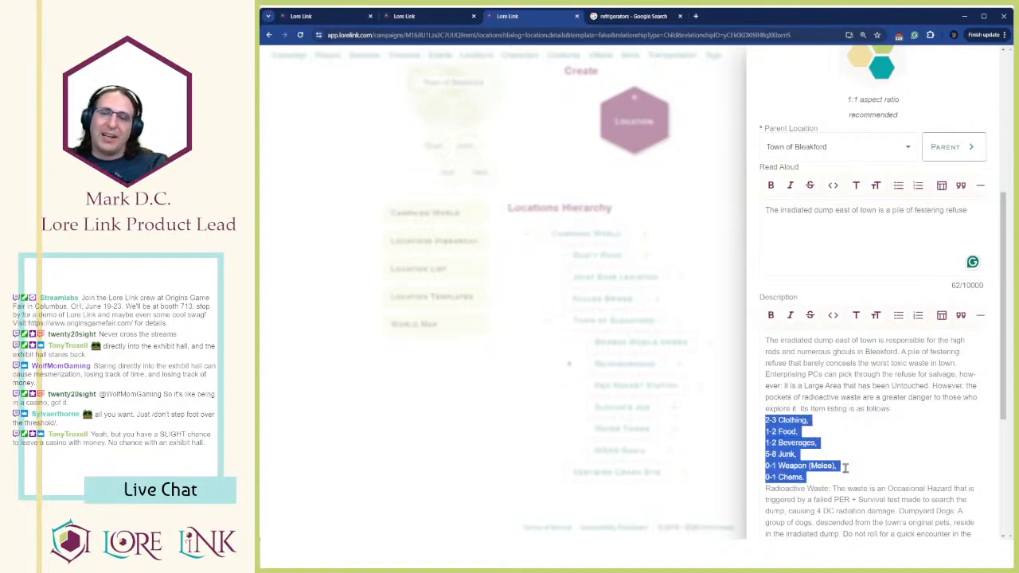
left_click(846, 468)
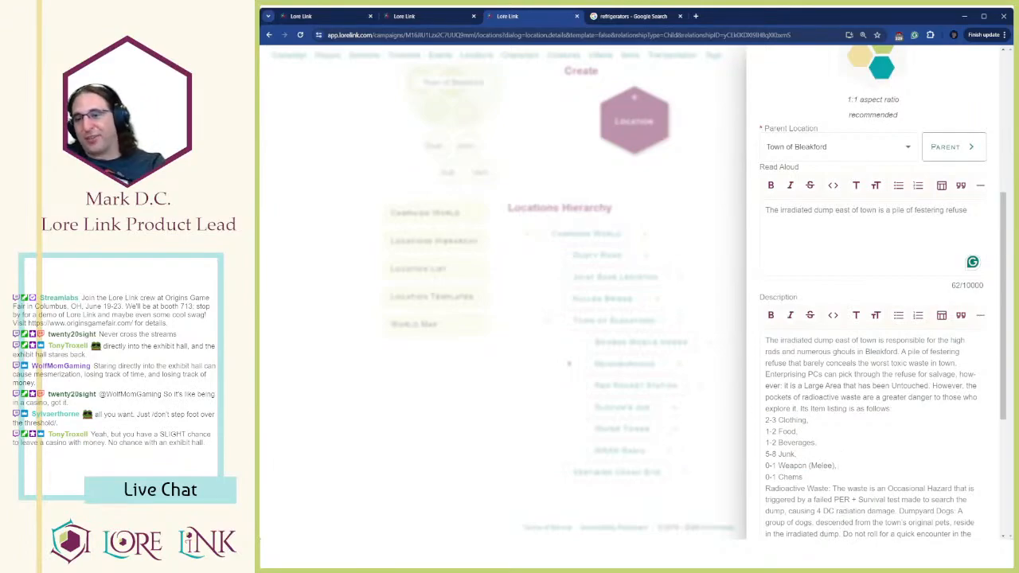
left_click_drag(841, 475, 799, 431)
left_click(798, 430)
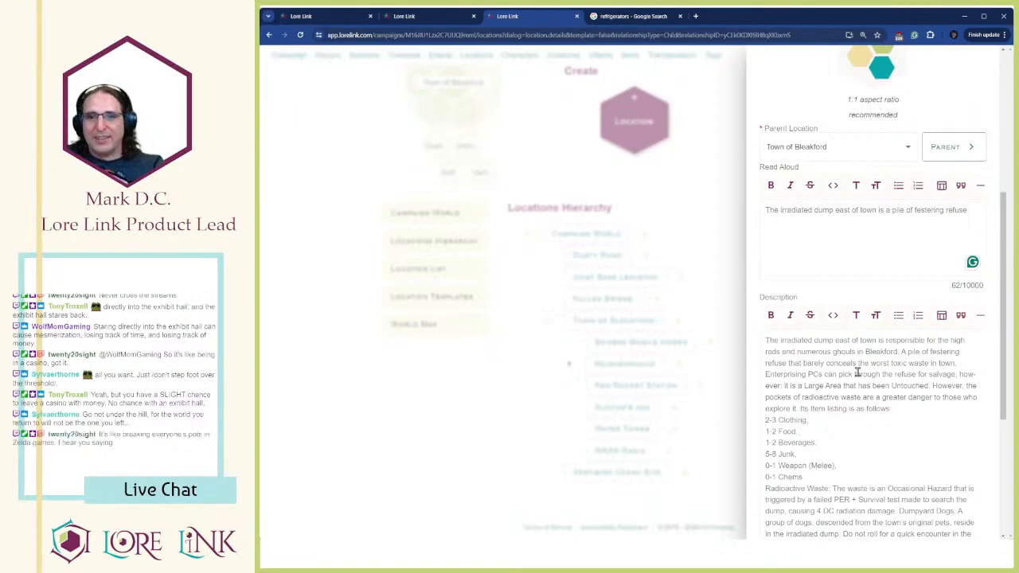
key("shift+Down")
key("shift+Down")
key("shift+Down")
key("shift+Down")
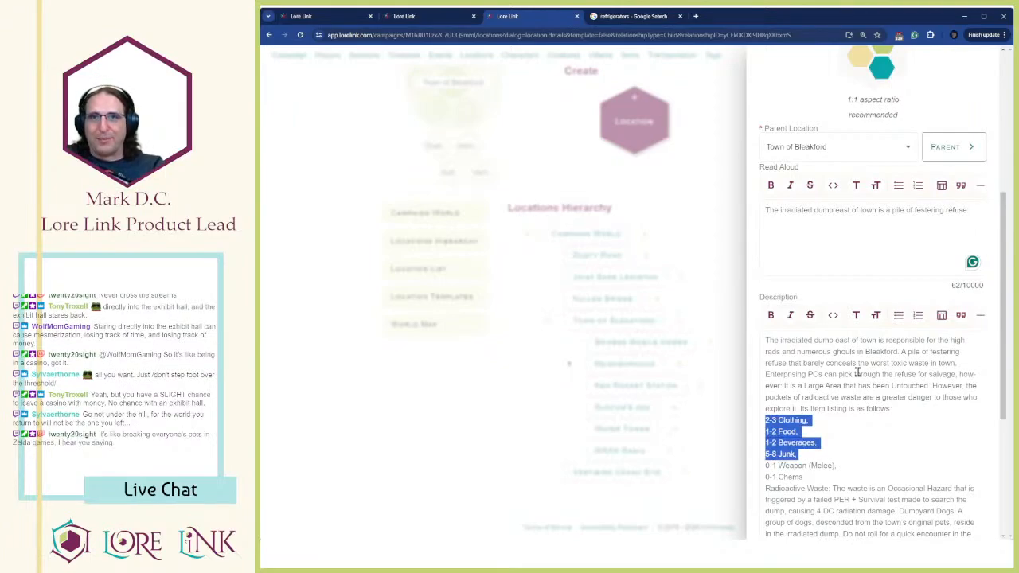
key("shift+Up")
key("shift+Down")
key("shift+Down")
key("shift+Down")
key("shift+Up")
key("shift+Up")
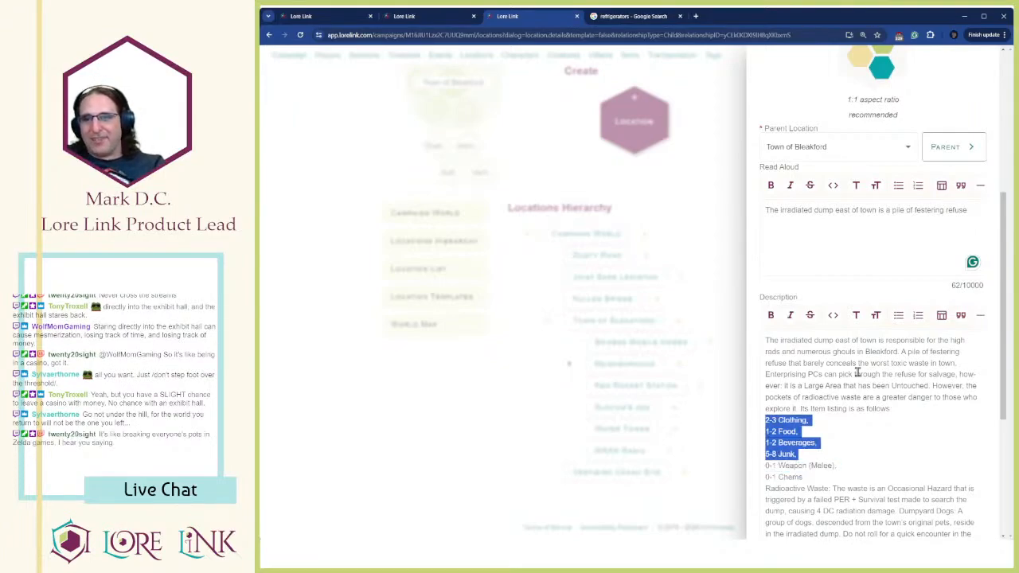
key("shift+Down")
key("shift+Down")
left_click(857, 372)
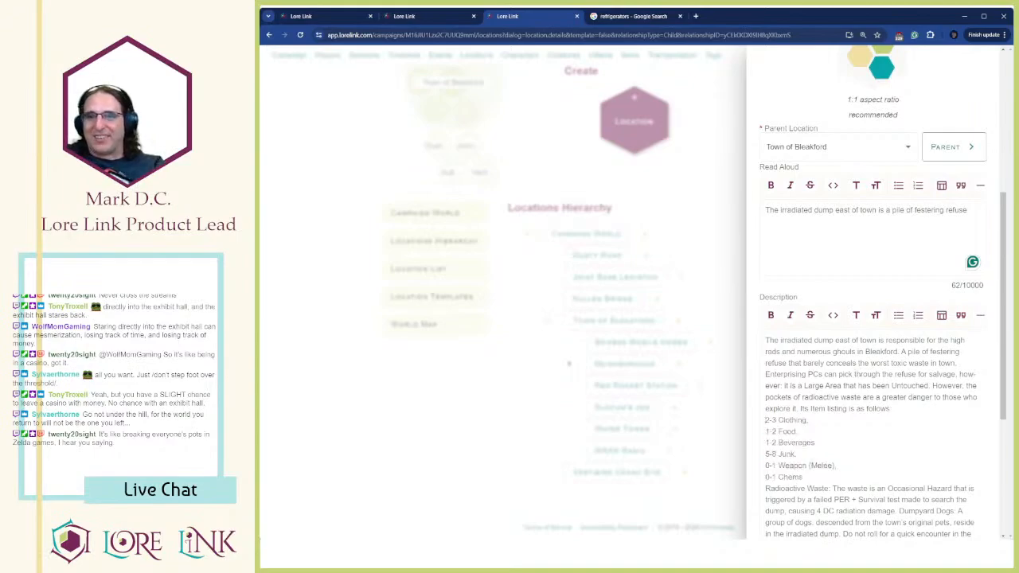
left_click_drag(895, 475, 762, 420)
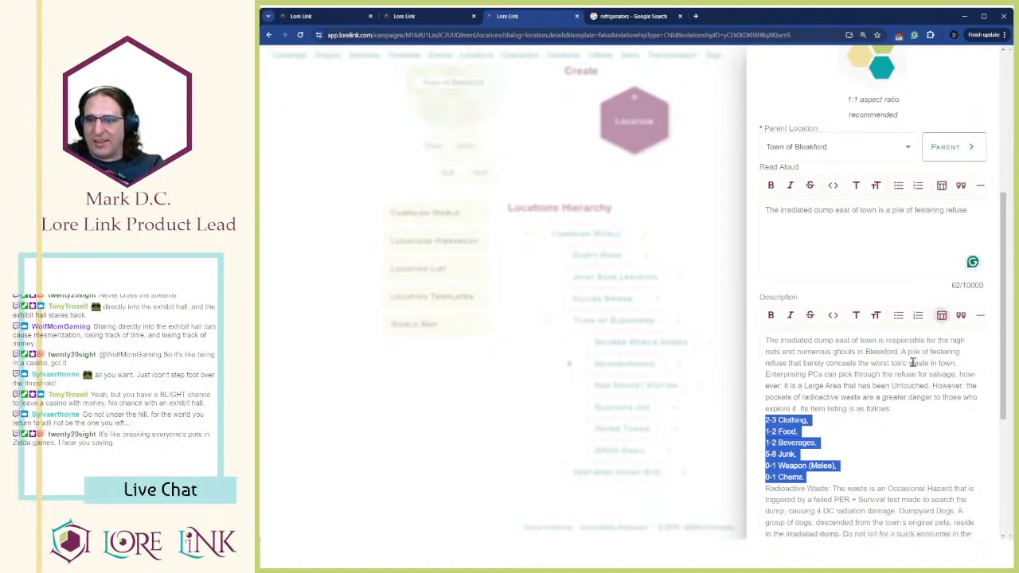
scroll(876, 452, "down", 1)
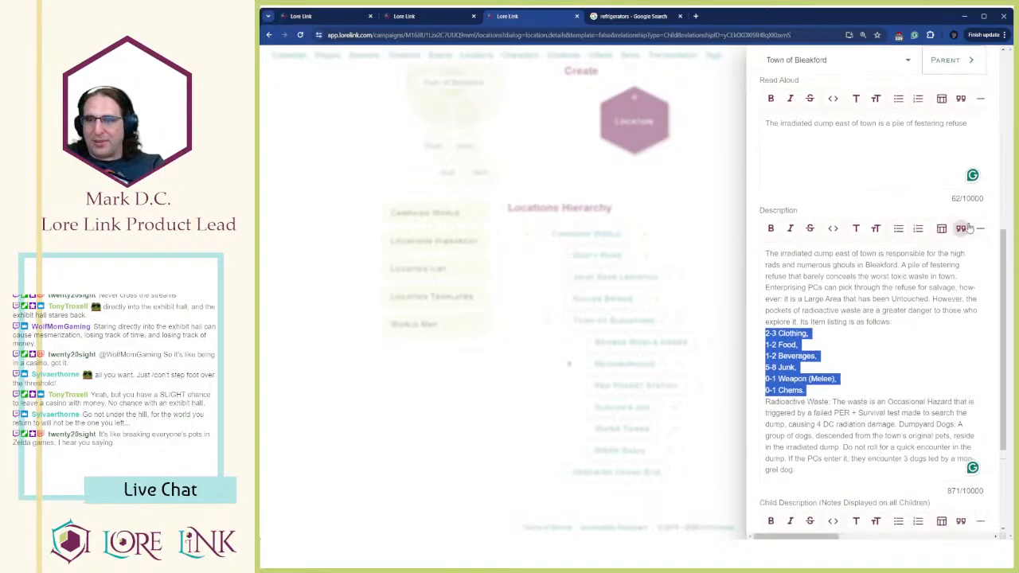
scroll(915, 255, "down", 2)
left_click(879, 301)
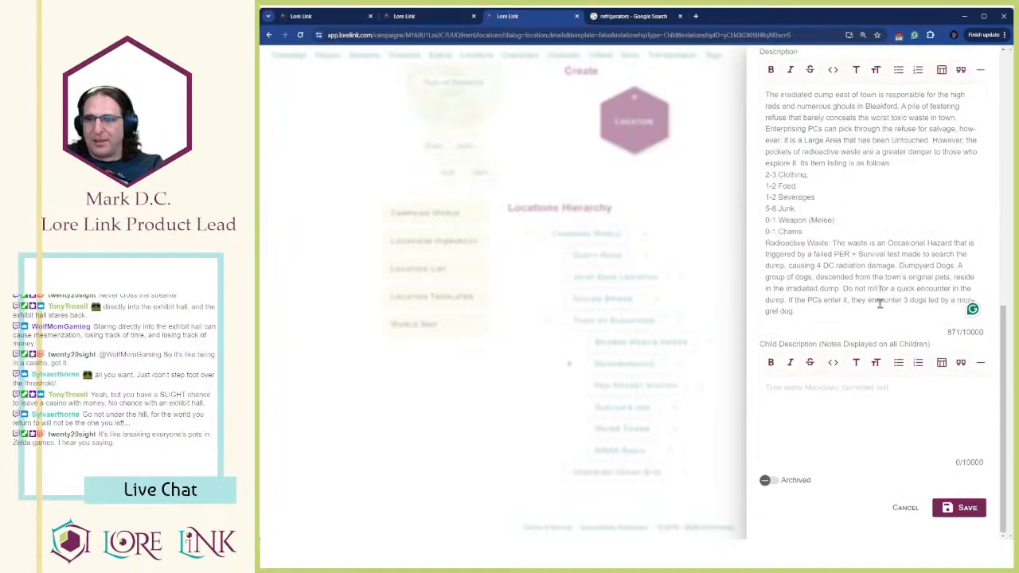
Insert a table template between "Its Item listing is as follows:" and the item lines, removing the extra blank line above it
left_click(907, 165)
key("Return")
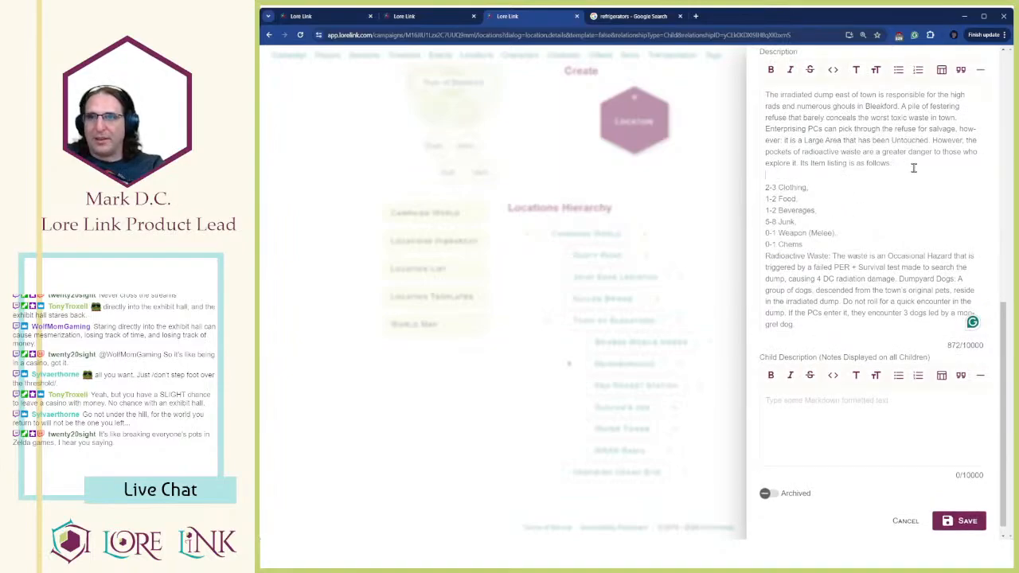
scroll(941, 137, "up", 1)
left_click(941, 156)
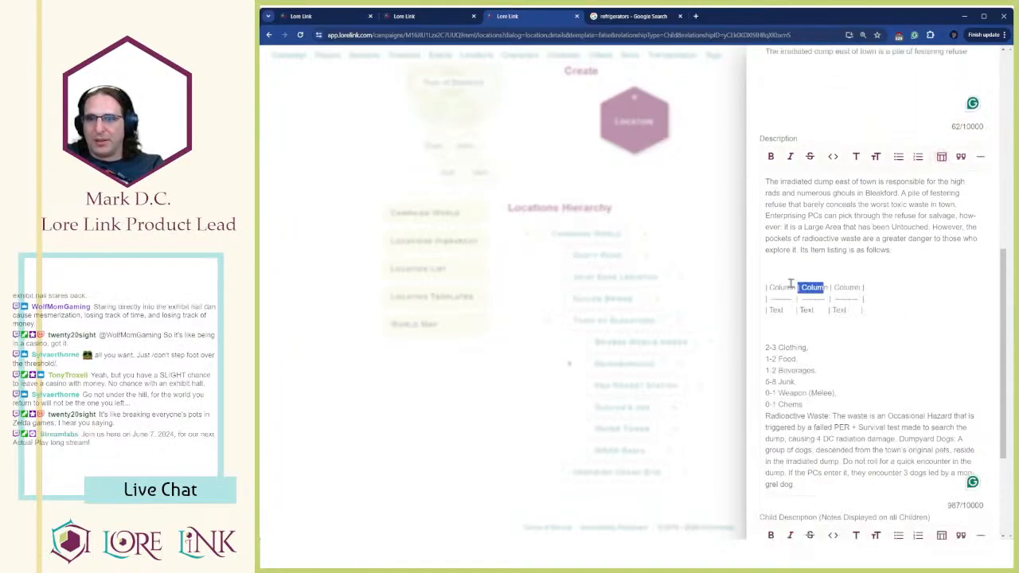
key("BackSpace")
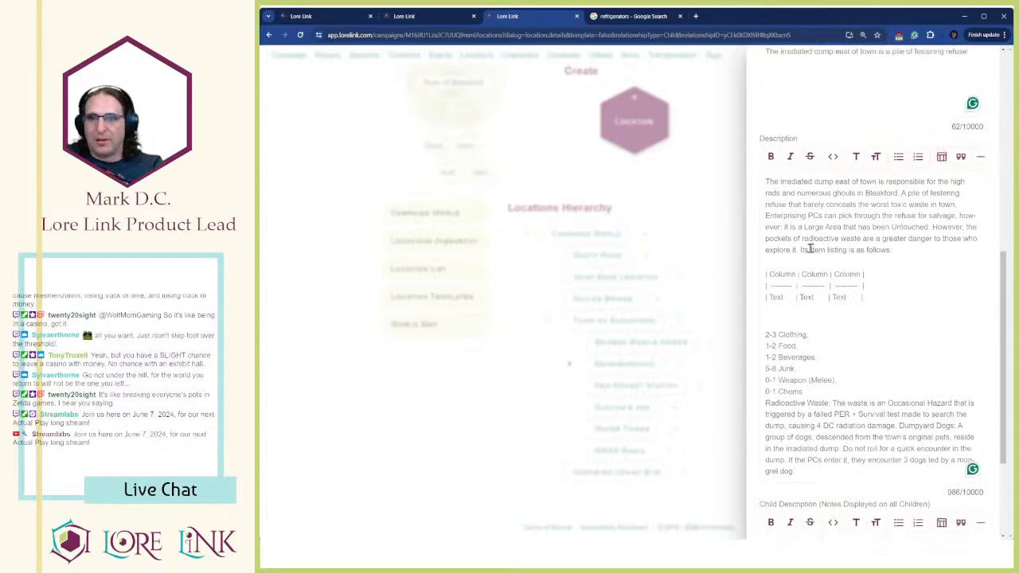
key("ctrl+shift+Right")
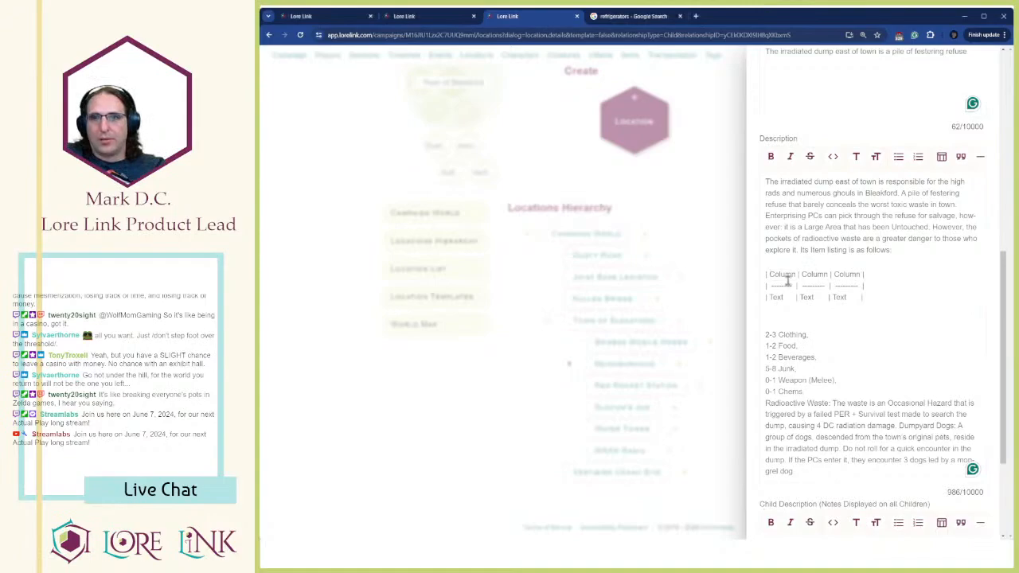
Name the table's first two column headers "Quantity" and "Item", and delete the third column's header
double_click(782, 274)
type("Quantity")
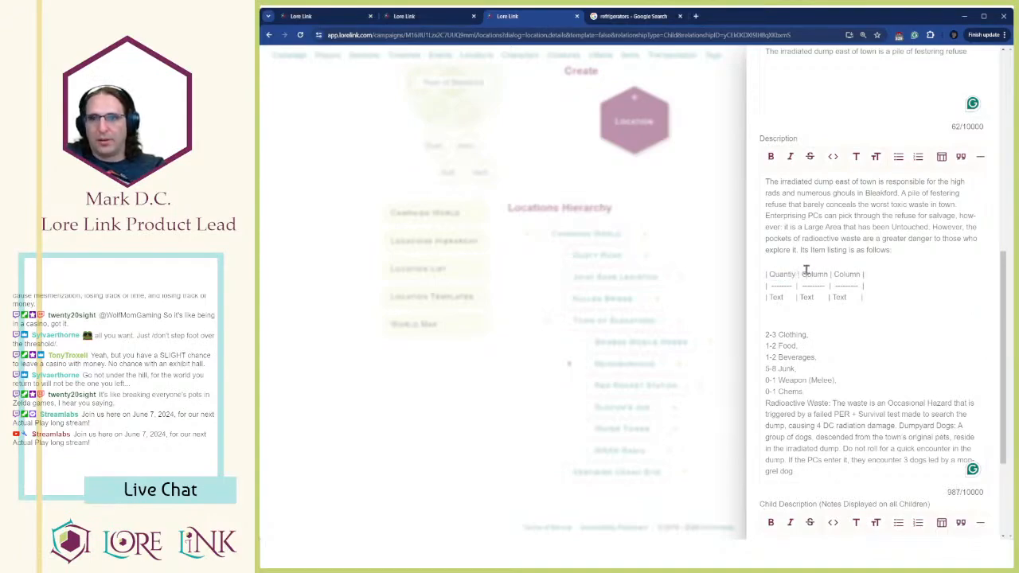
double_click(806, 272)
type("Item")
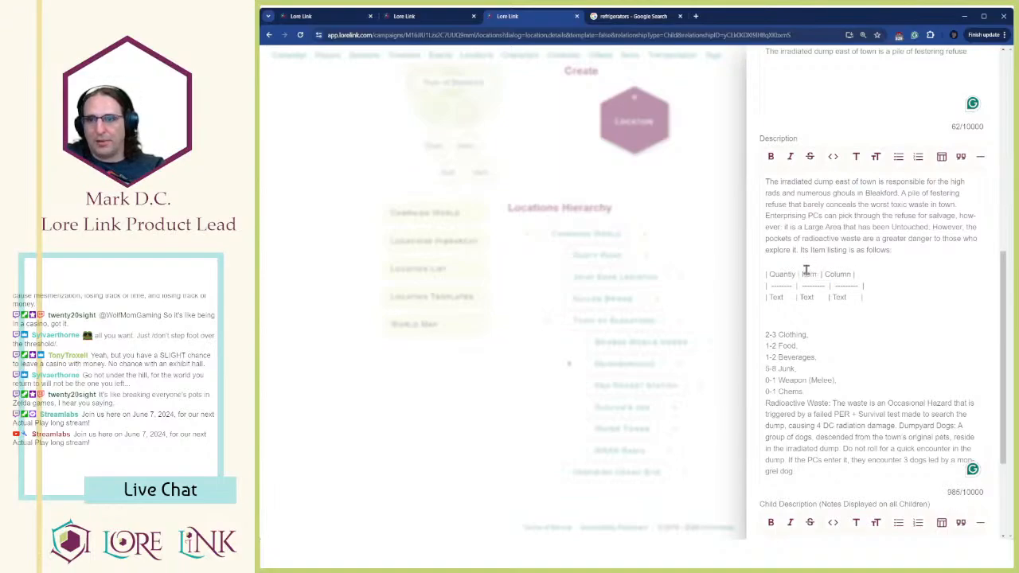
key("shift+End")
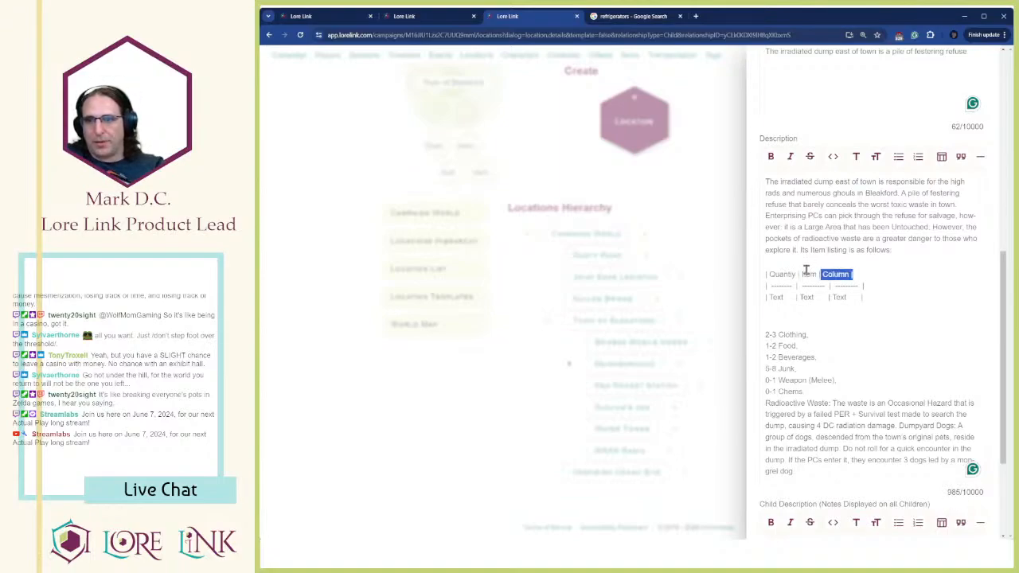
key("BackSpace")
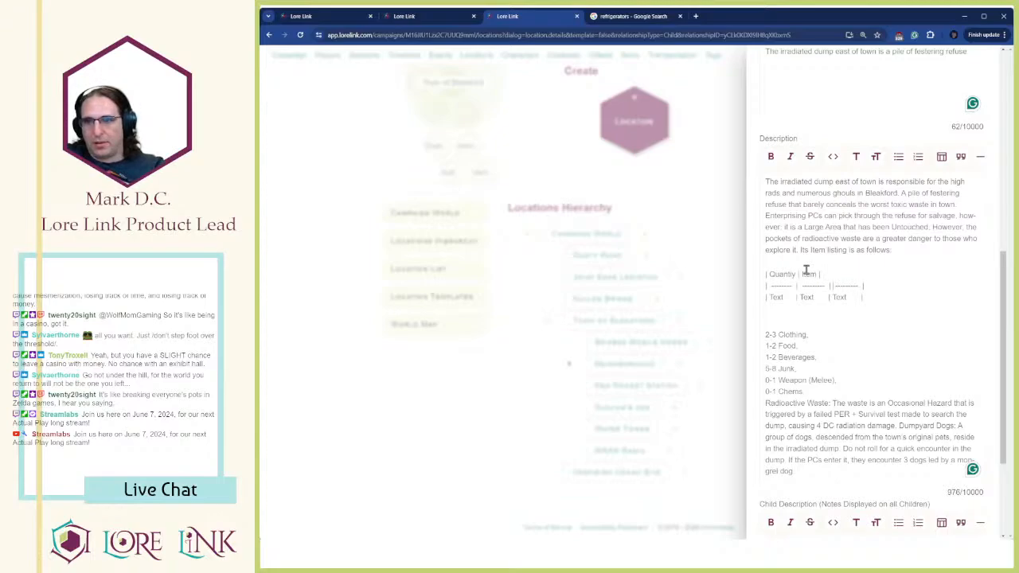
Remove the third column from the separator and placeholder rows of the Description's markdown table
key("shift+End")
key("BackSpace")
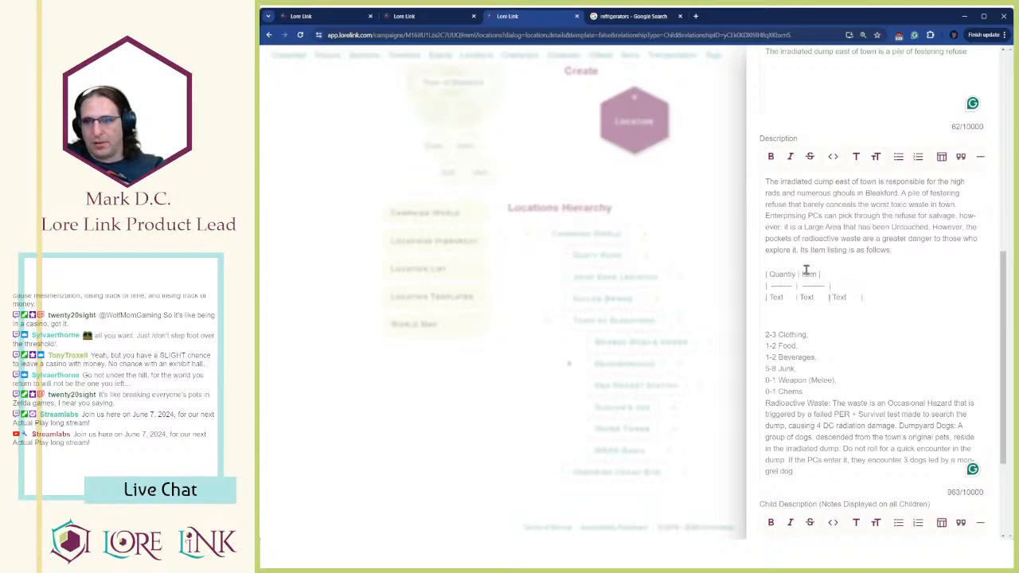
key("shift+End")
key("BackSpace")
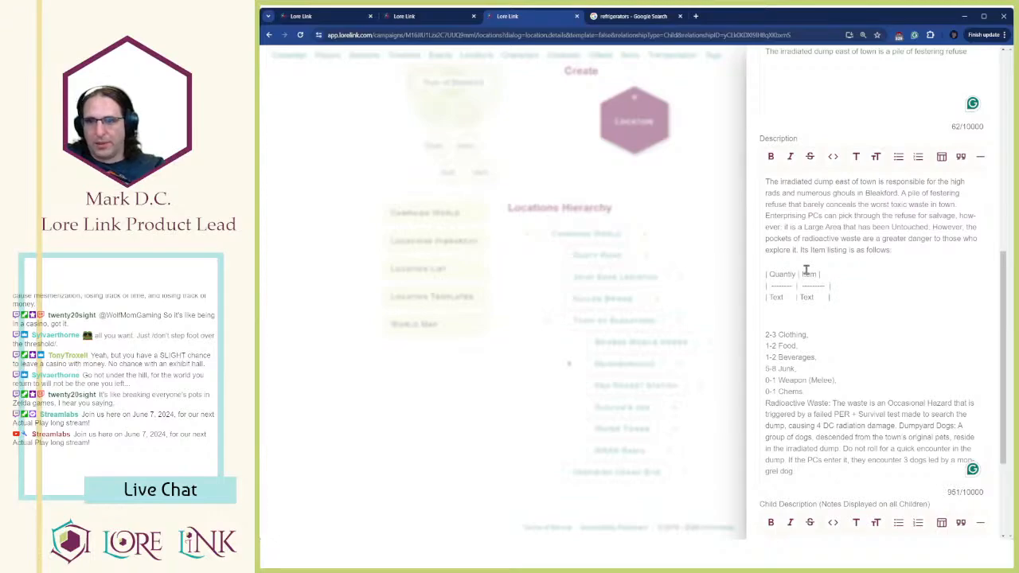
Move the six item lines, from Clothing to Chems, into the table in place of its placeholder row
key("shift+Down")
key("shift+Down")
key("shift+Down")
key("shift+Down")
key("shift+Down")
key("shift+Down")
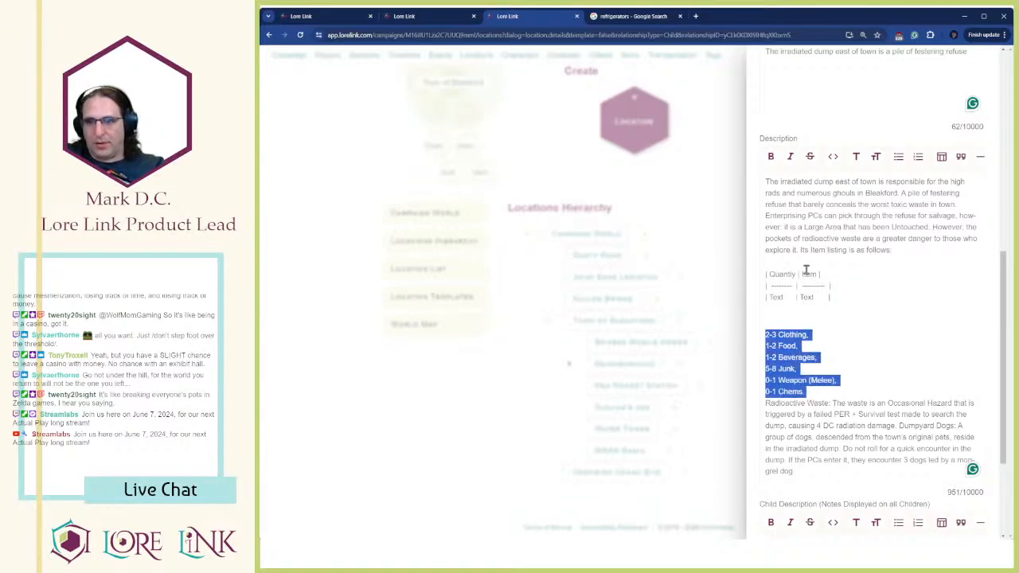
key("ctrl+x")
key("shift+End")
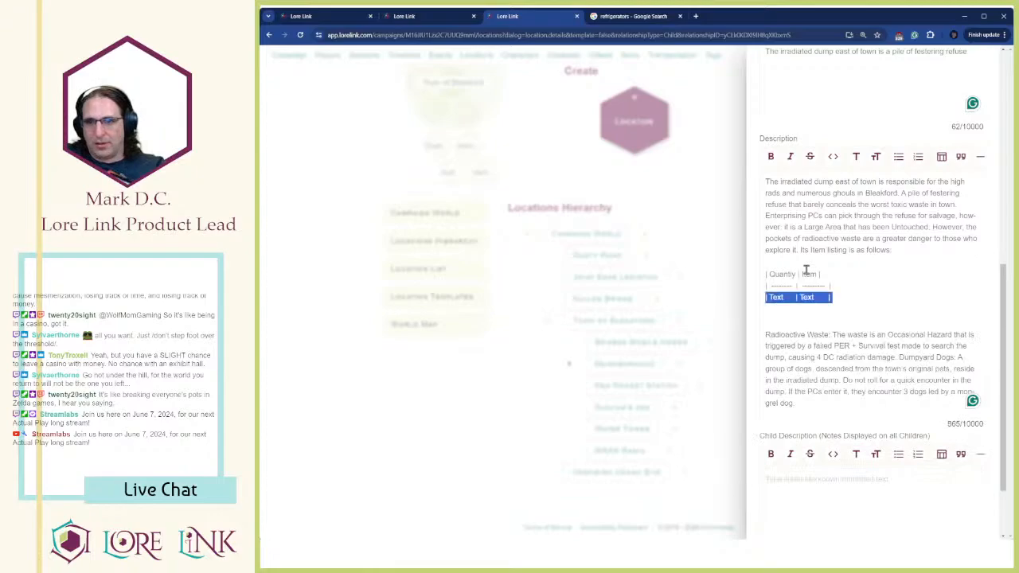
key("ctrl+v")
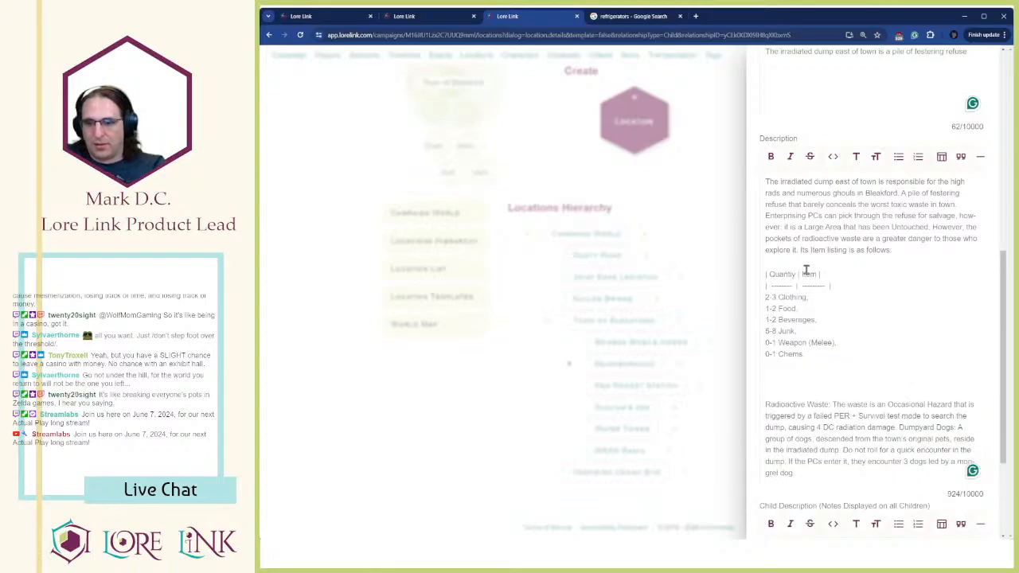
Add an opening "|" to the start of each of the six item rows
type("|")
key("Down")
key("Home")
type("|")
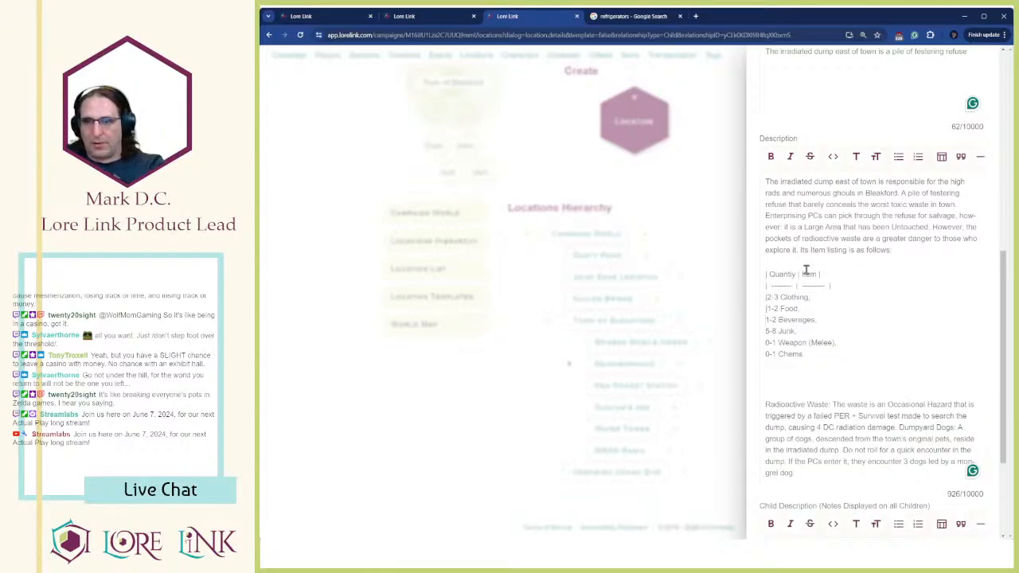
key("Down")
key("Home")
type("|")
key("Down")
key("Home")
type("|")
key("Down")
key("Home")
type("|")
key("Down")
key("Home")
type("|")
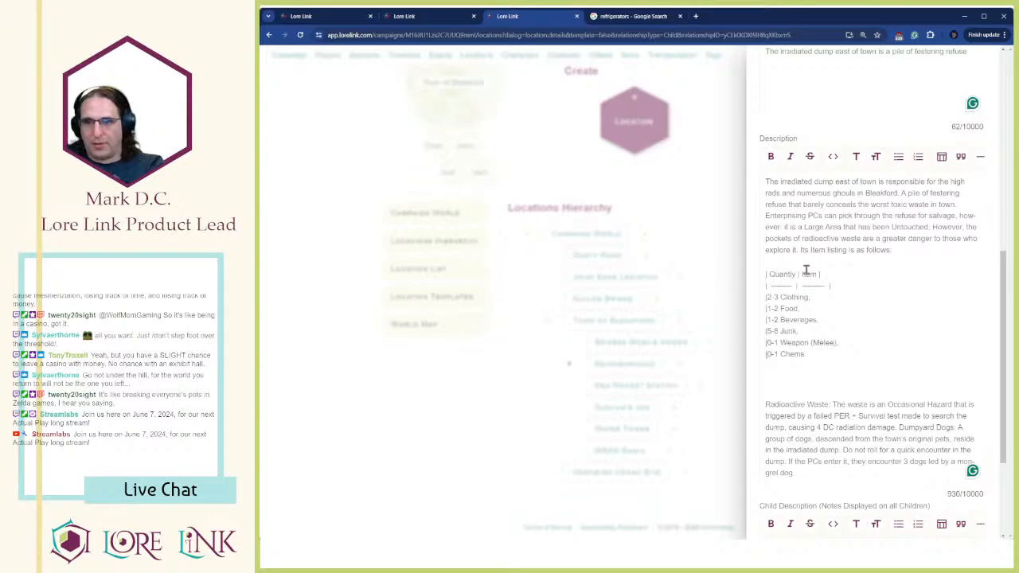
Separate quantity from item name with "|" in all six rows and end the rows with "|" instead of commas
type("|")
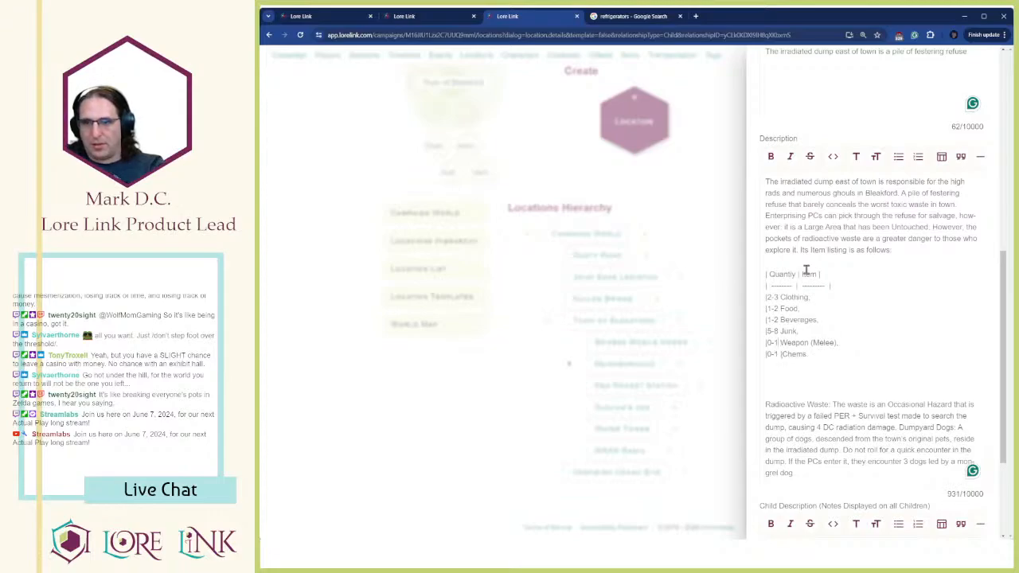
type("|")
key("Up")
type("|")
key("Up")
type("|")
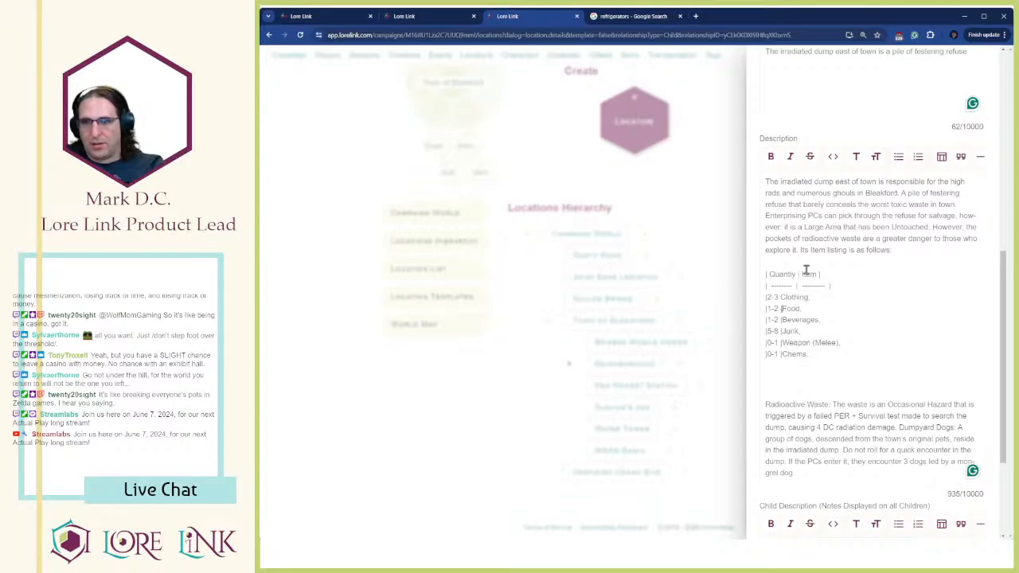
key("Up")
type("|")
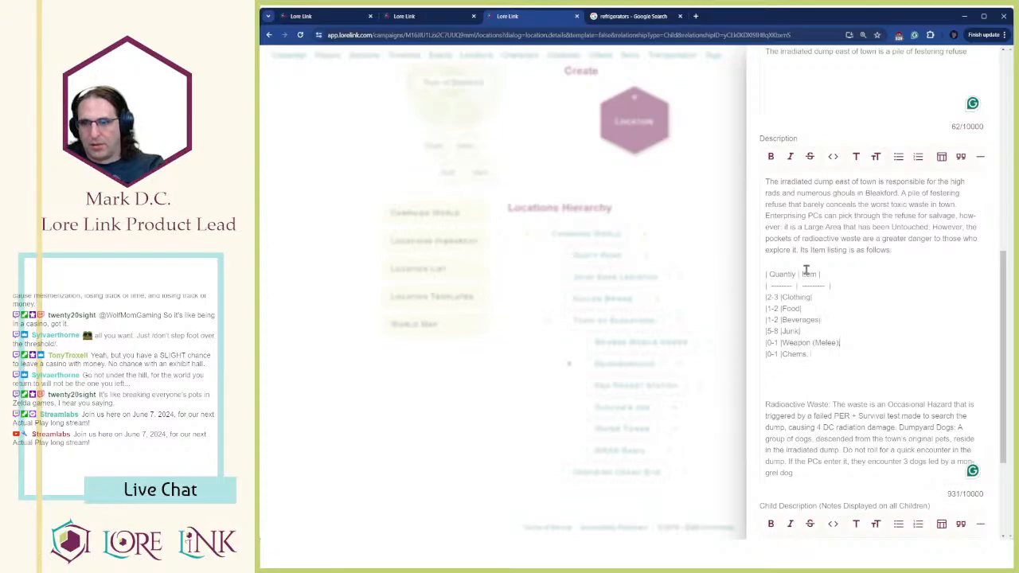
Save the new location and open the Irradiated Dump entry from the Locations Hierarchy at its Description
scroll(806, 272, "down", 3)
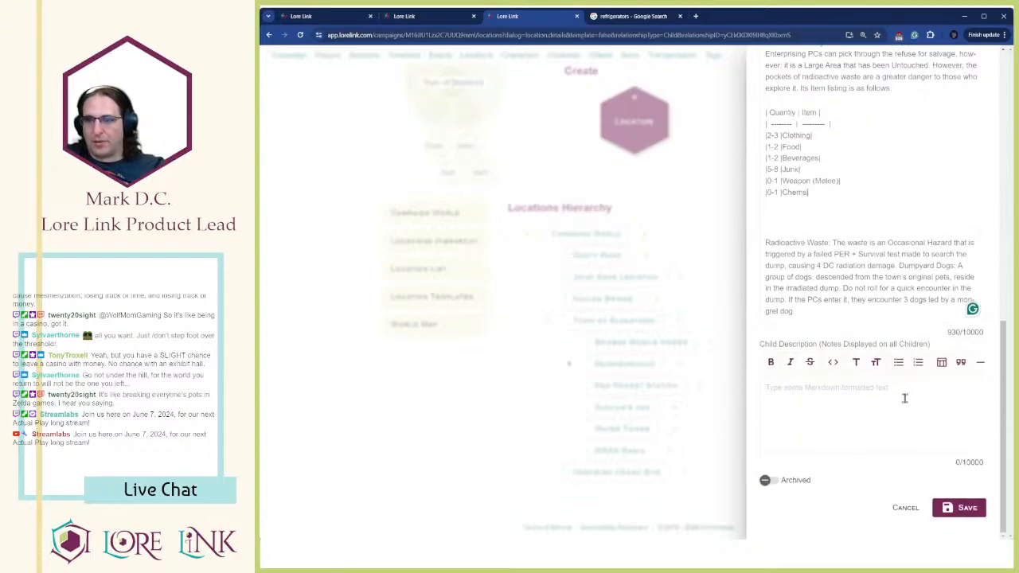
left_click(965, 506)
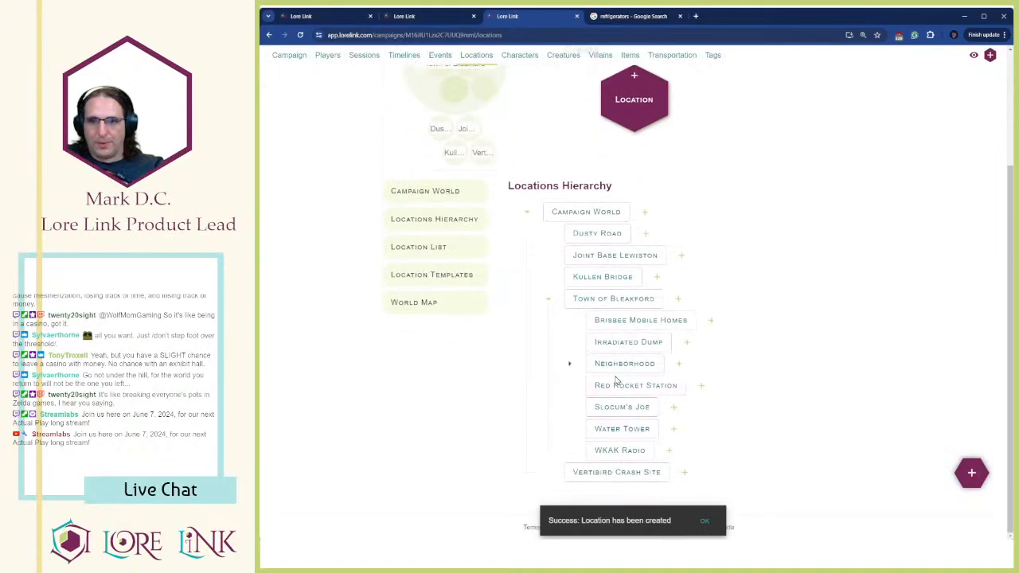
left_click(619, 343)
scroll(689, 223, "down", 10)
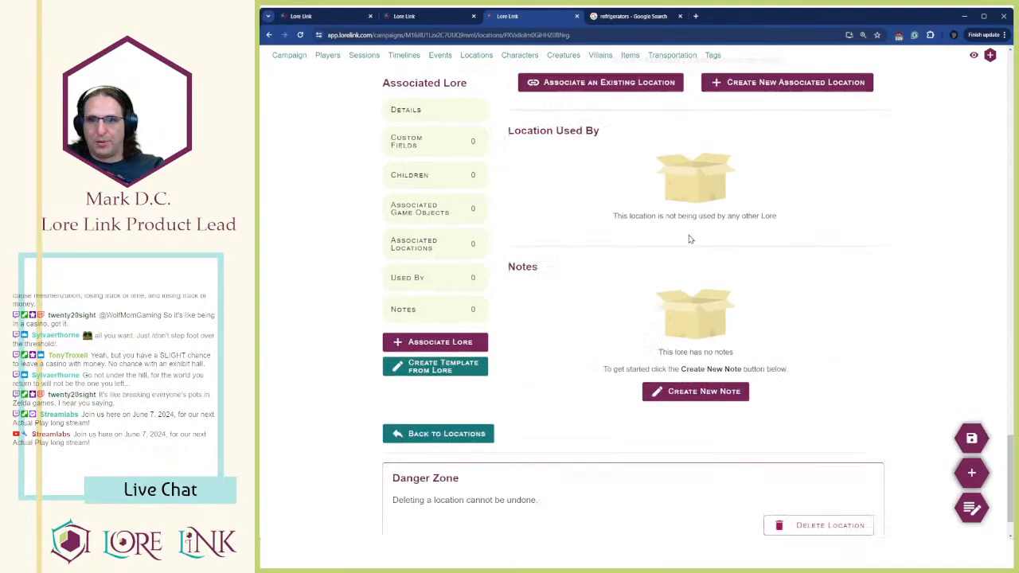
scroll(692, 230, "up", 5)
scroll(691, 230, "up", 10)
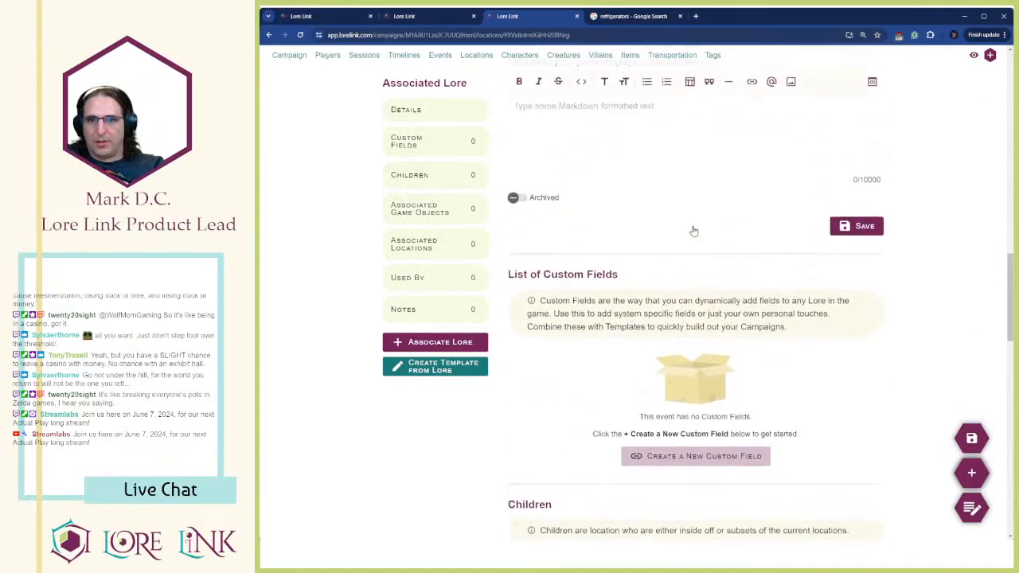
scroll(703, 271, "up", 2)
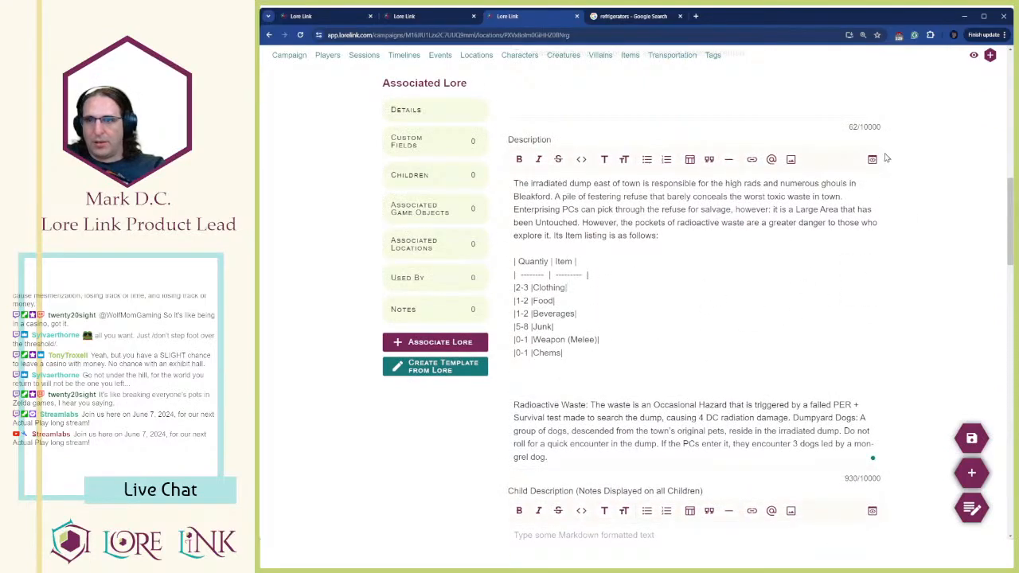
Preview the formatted Description and compare the rendered item table with its markdown source
left_click(873, 156)
scroll(671, 232, "down", 4)
scroll(671, 233, "down", 2)
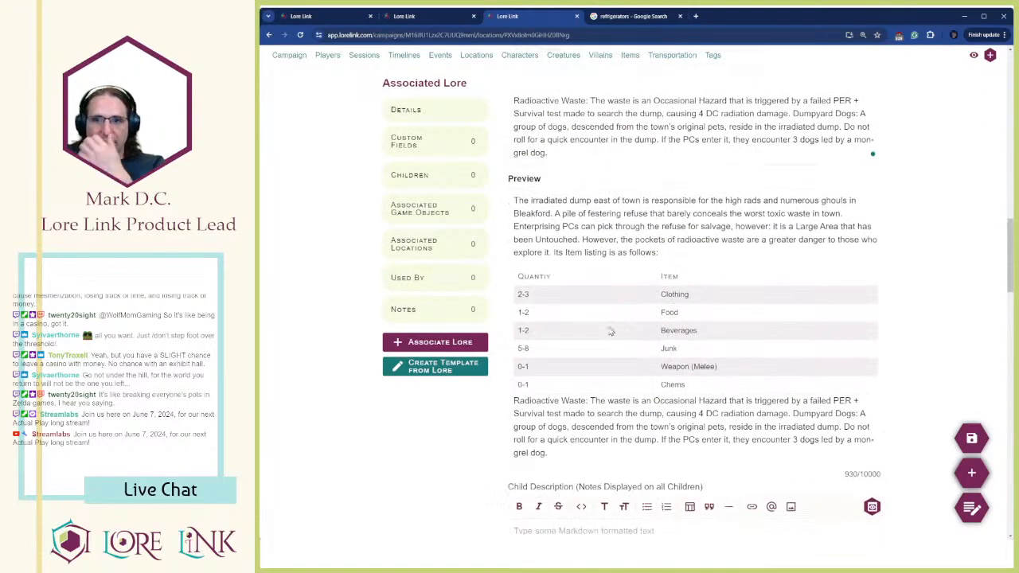
scroll(706, 186, "up", 3)
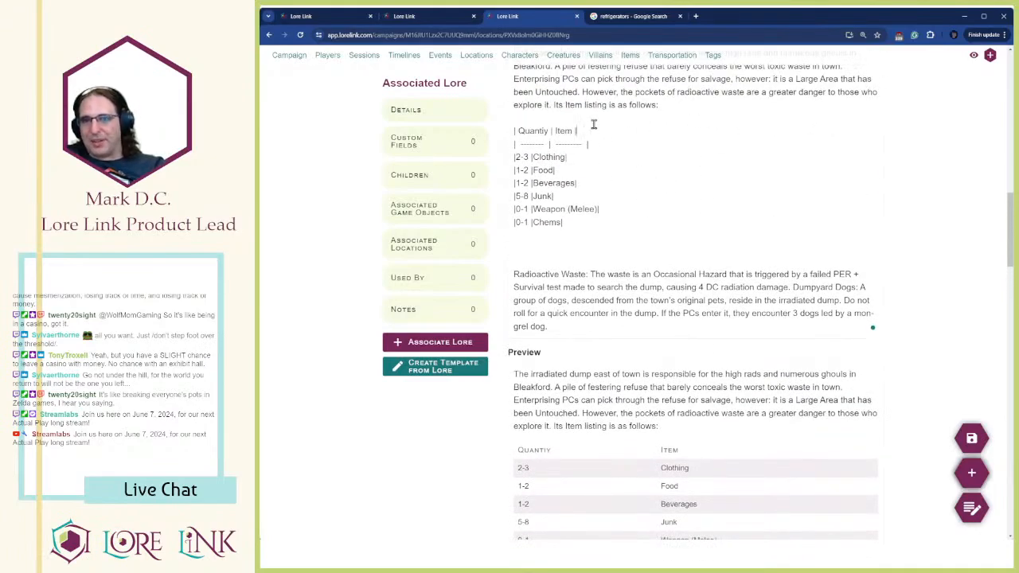
left_click_drag(594, 126, 614, 232)
left_click(614, 233)
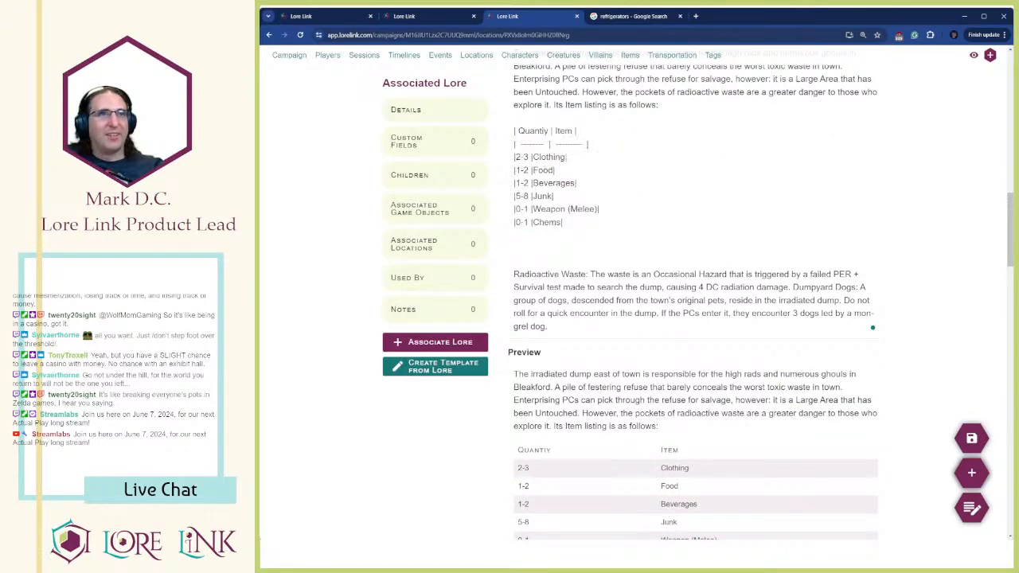
scroll(889, 276, "down", 3)
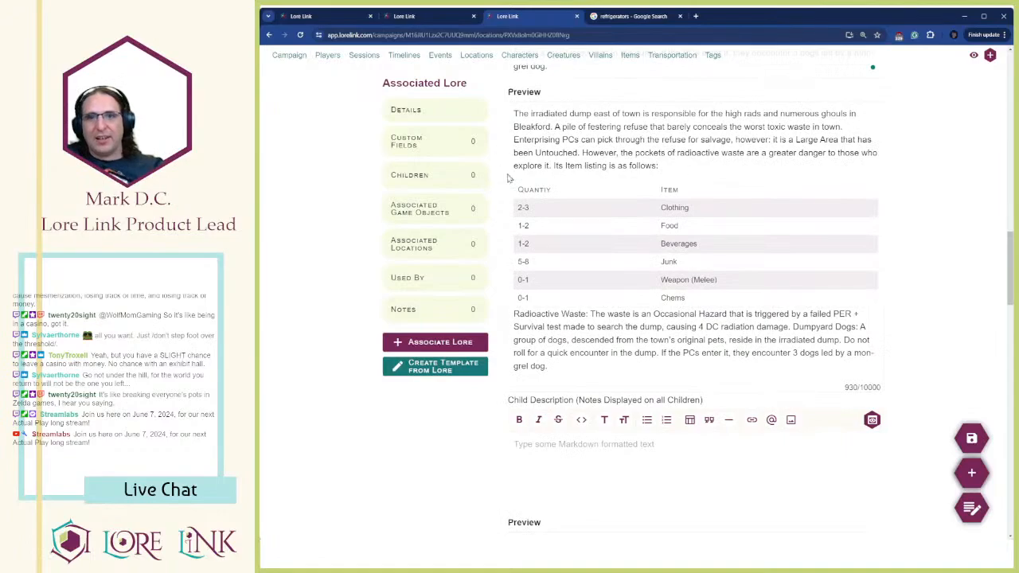
left_click_drag(515, 188, 682, 278)
left_click(689, 289)
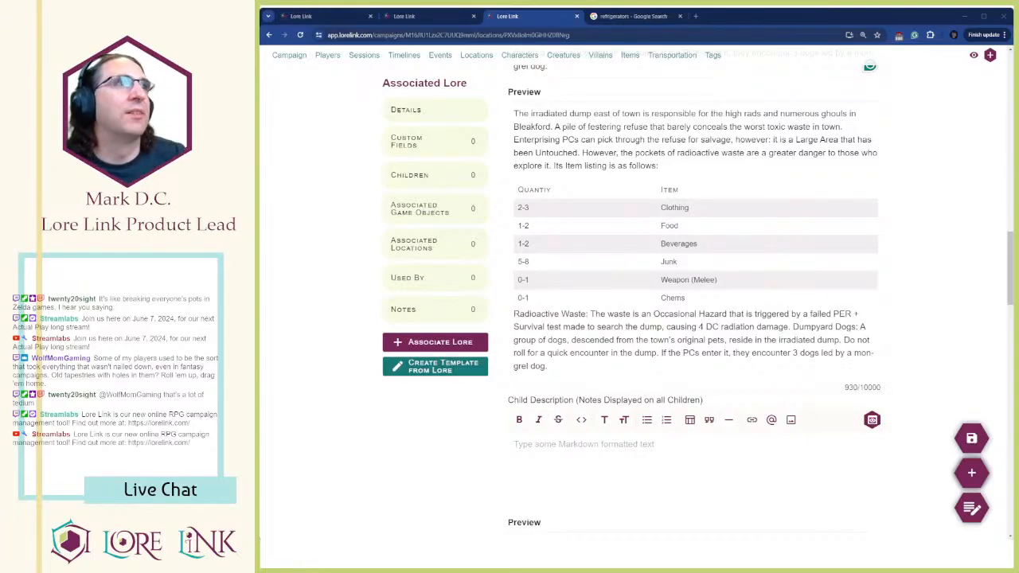
Replace the period after "has been Untouched" in the Description with "(Untouched 0 Tiny A safe 1 minute)"
scroll(692, 286, "up", 5)
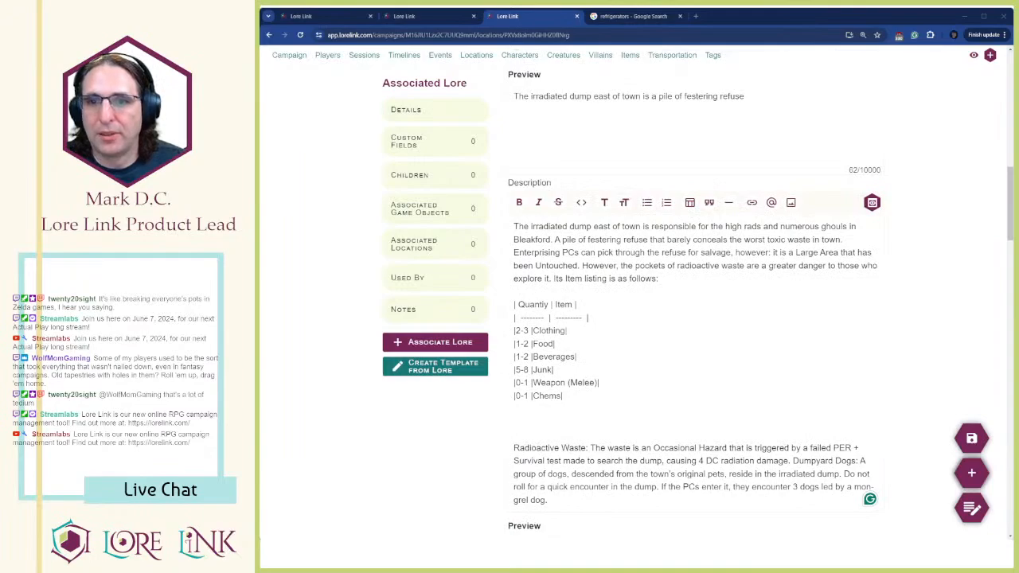
left_click(579, 265)
key("BackSpace")
type("(Untouched 0 Tiny A safe 1 minute)")
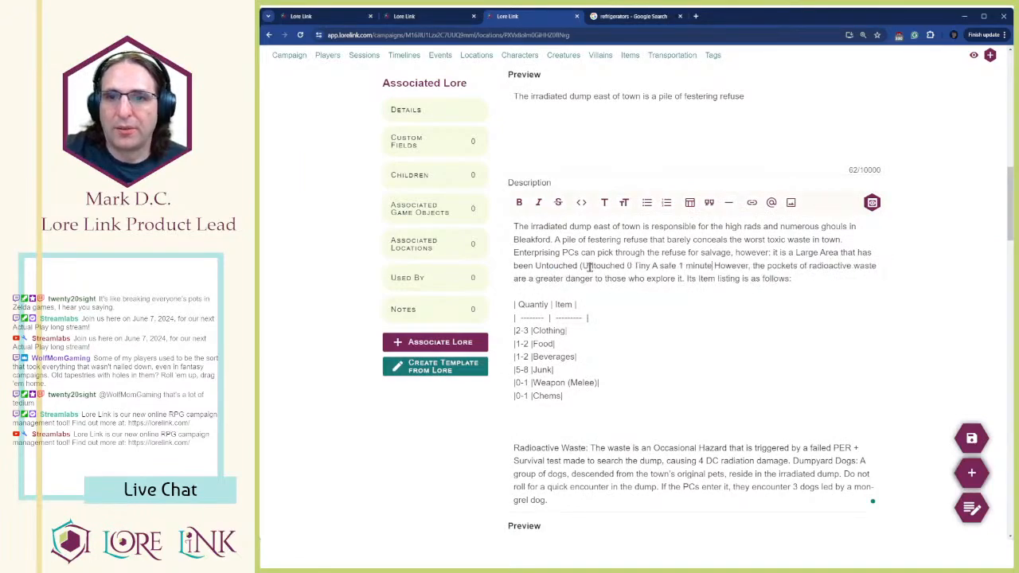
type(")")
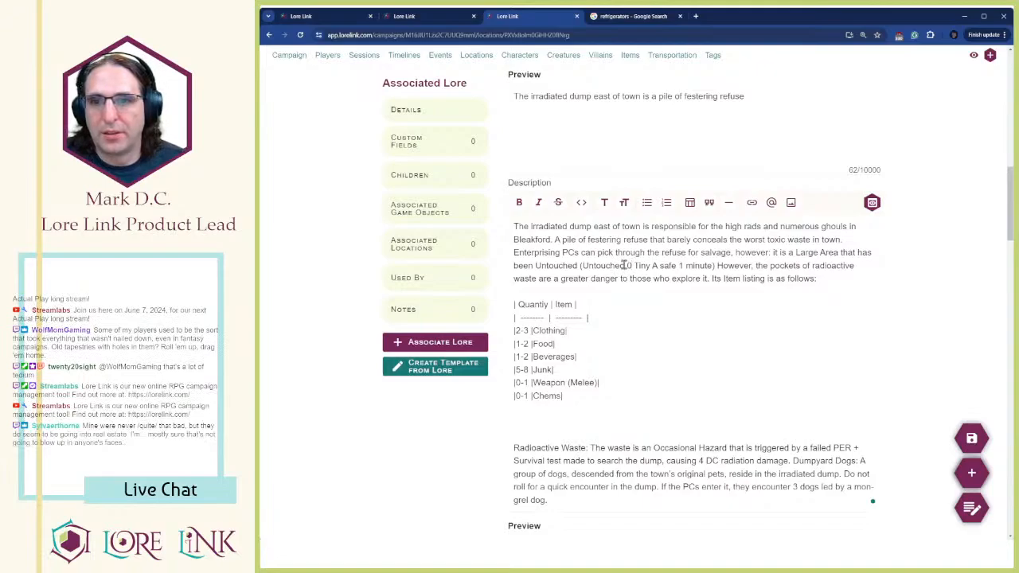
Label the values in the parenthetical note so it reads "Untouched -- Difficulty 0 Scale -" before "Tiny"
type("-- 0")
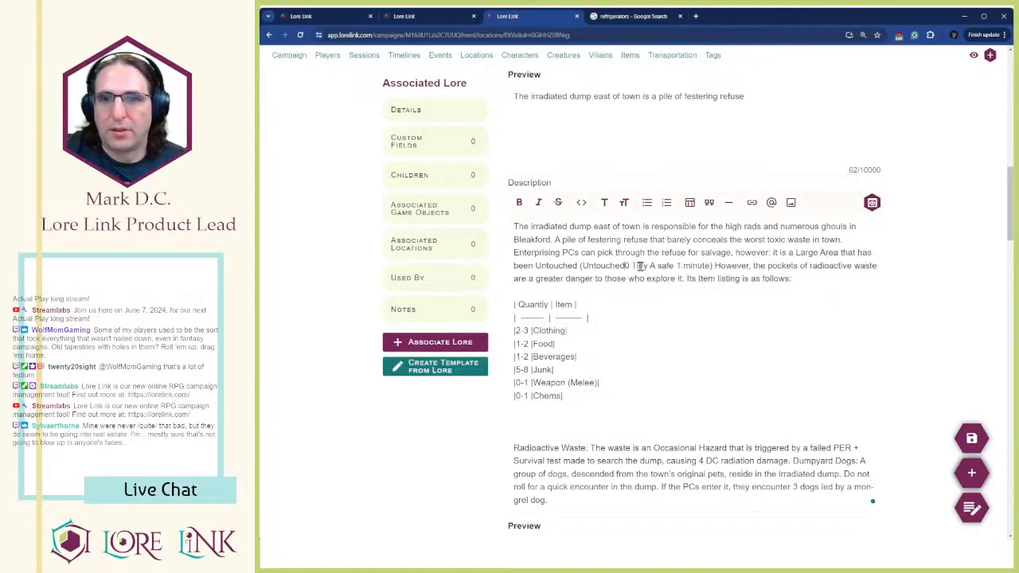
type("-10")
type("culty 0")
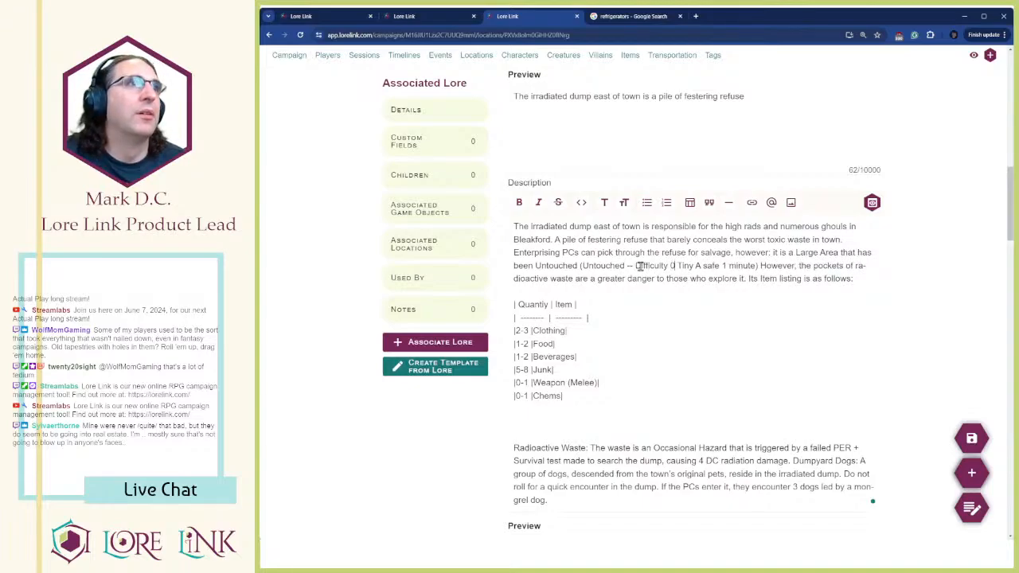
type(" Scale -")
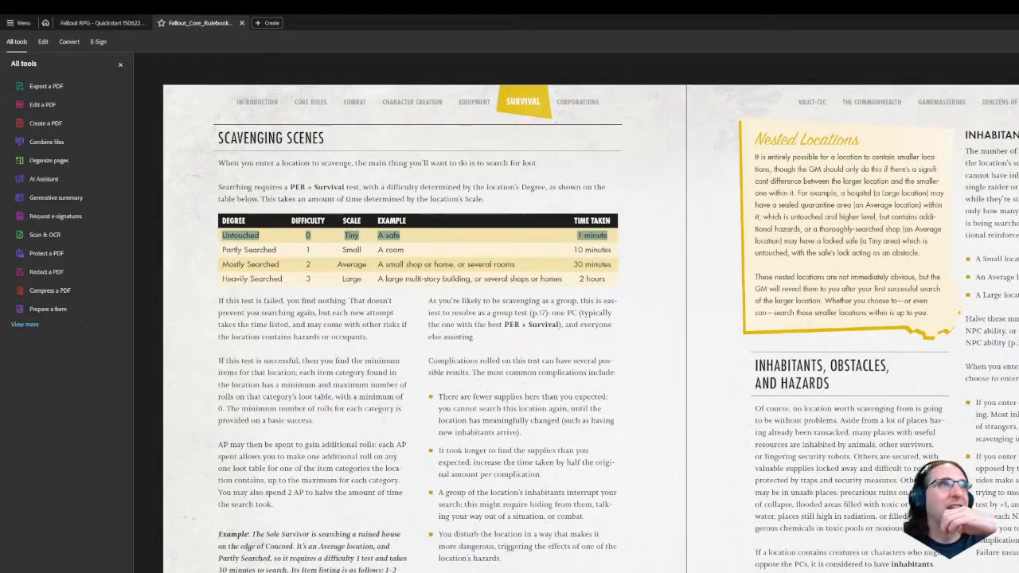
Check the Scavenging Scenes table in the rulebook PDF and enter "Scale - Large Time 2 hours" in the Description's parenthetical note
left_click(373, 218)
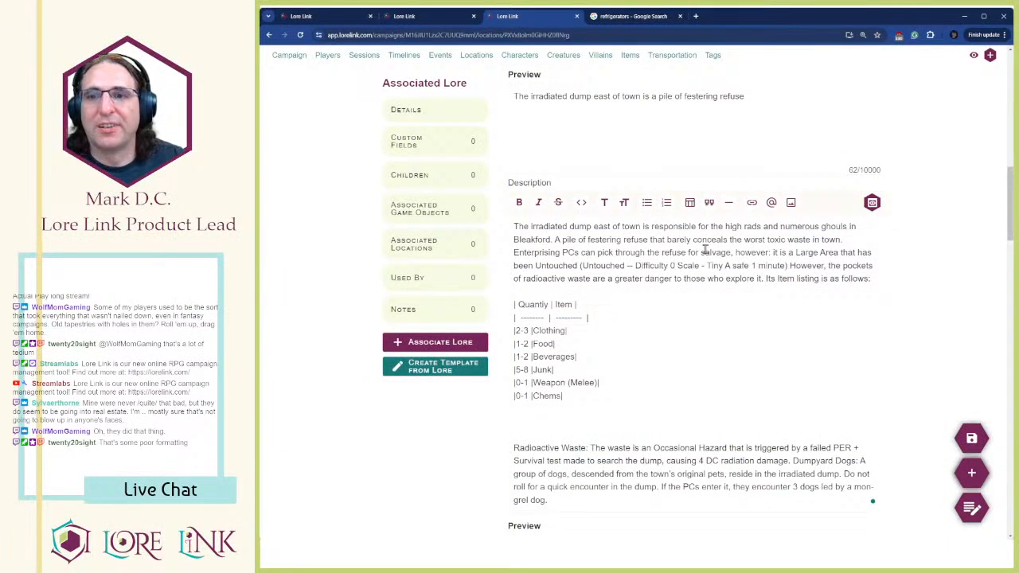
double_click(688, 265)
key("BackSpace")
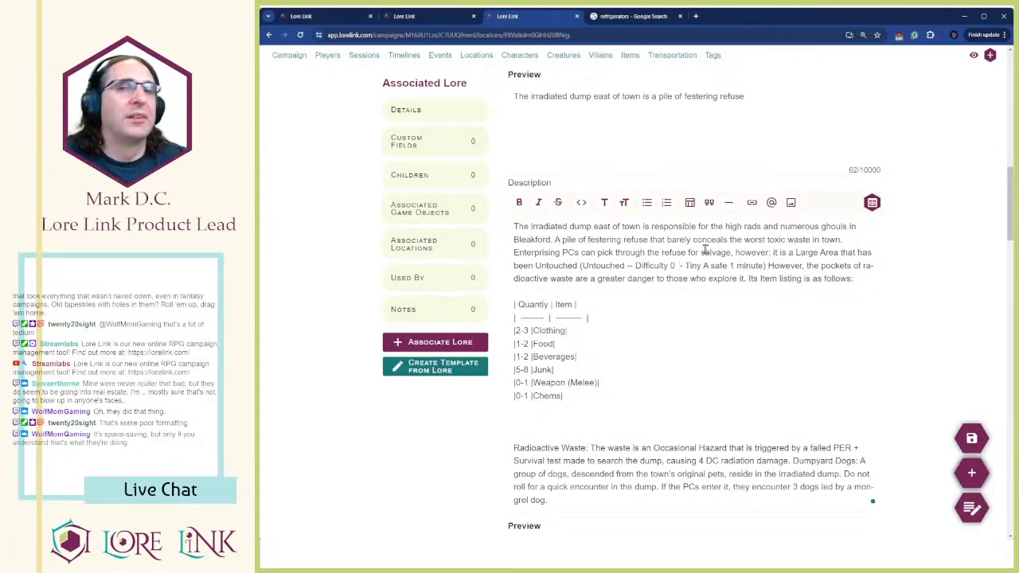
type("Scale")
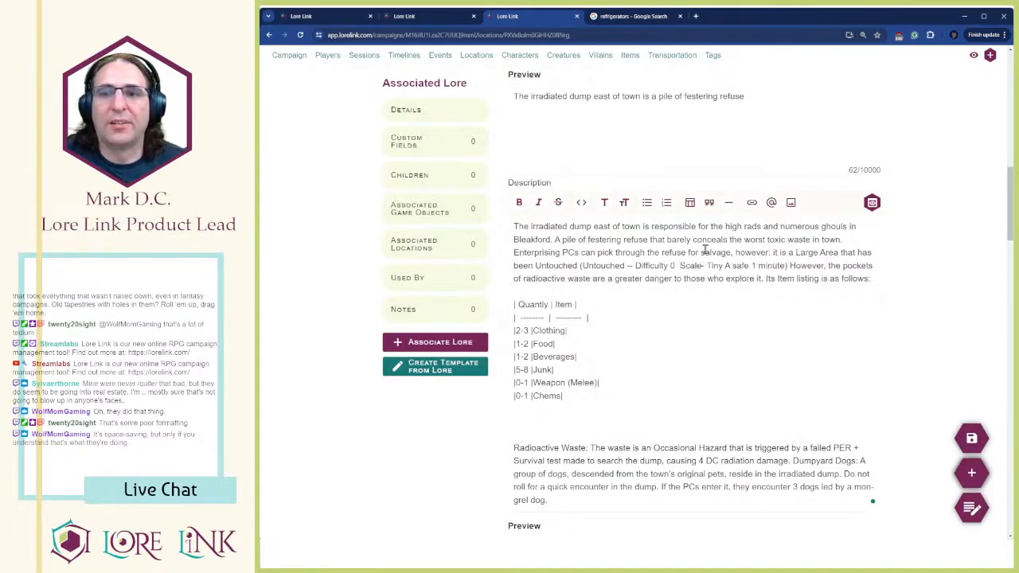
type("- Large-")
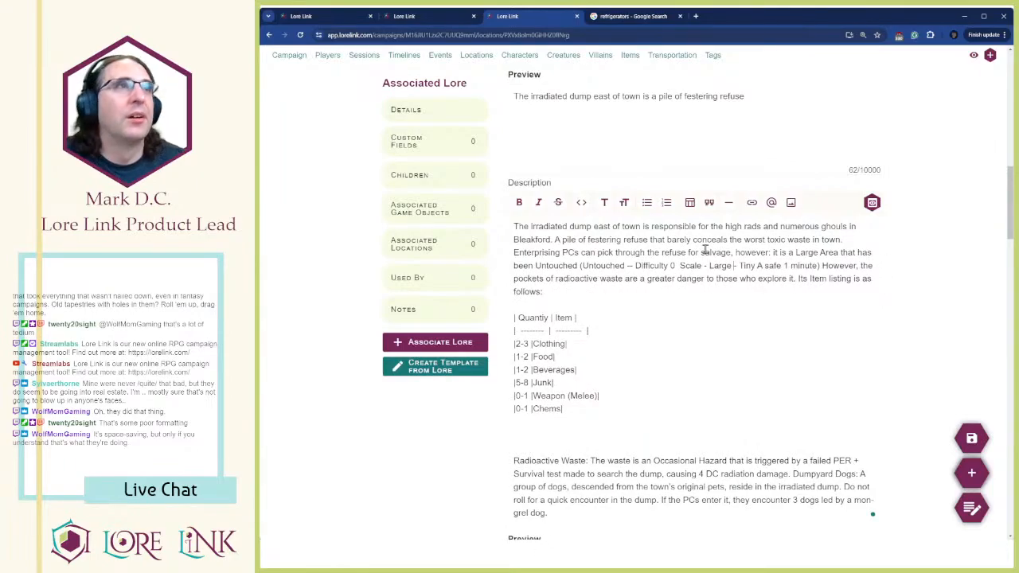
type(" Time 2 ho")
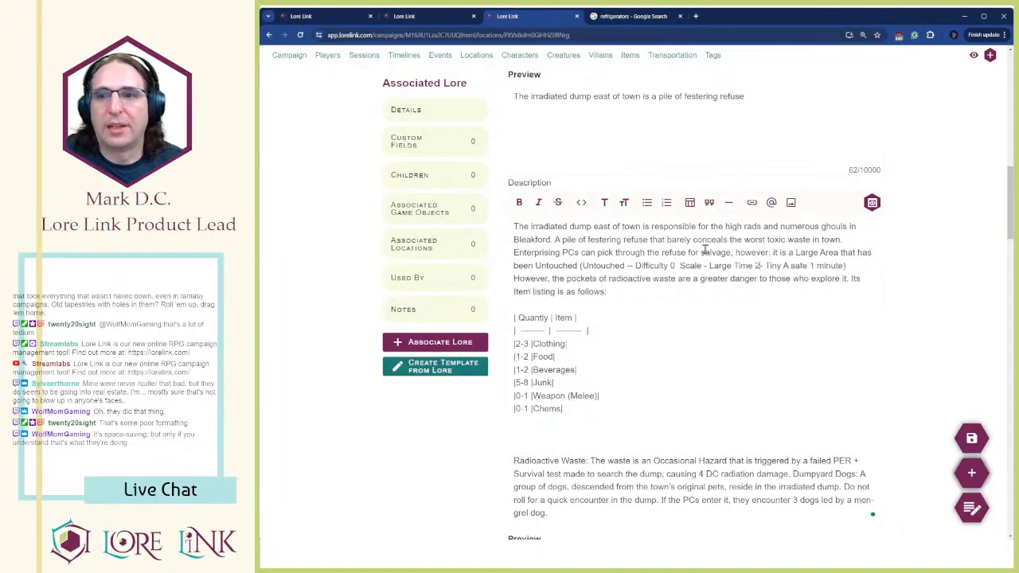
type("urs")
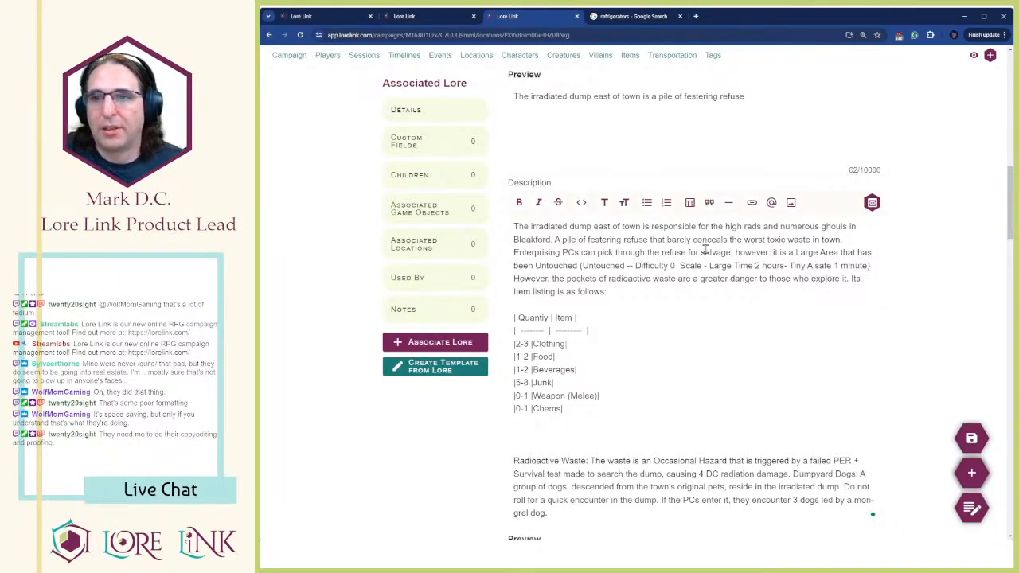
Delete the leftover "- Tiny A safe 1 minute" from the end of the parenthetical note
key("ctrl+shift+Right")
key("ctrl+shift+Right")
key("ctrl+shift+Right")
key("ctrl+shift+Right")
key("ctrl+shift+Right")
key("ctrl+shift+Right")
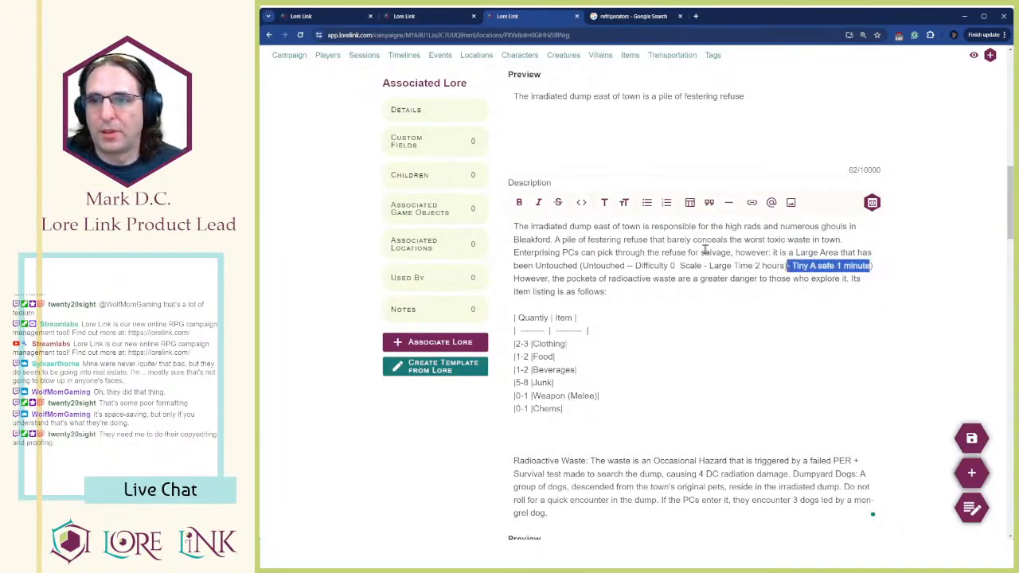
key("Delete")
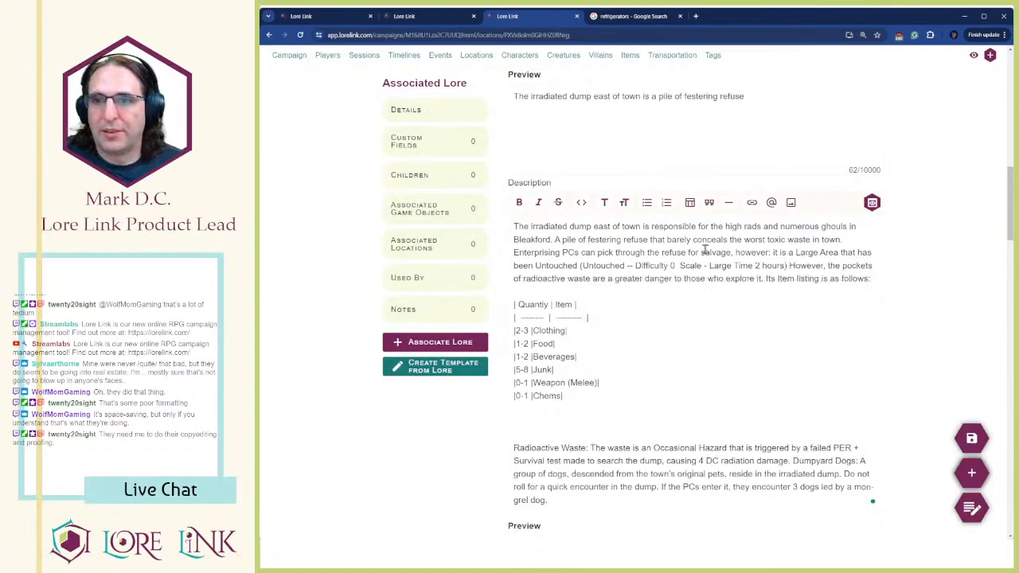
Italicize the parenthetical note "(Untouched -- Difficulty 0 Scale - Large Time 2 hours)" in the Description
key("ctrl+shift+Left")
key("ctrl+shift+Left")
key("ctrl+shift+Left")
key("ctrl+shift+Left")
key("ctrl+shift+Left")
key("ctrl+shift+Left")
key("ctrl+shift+Left")
key("ctrl+shift+Left")
key("ctrl+shift+Left")
key("ctrl+shift+Left")
key("ctrl+shift+Left")
key("ctrl+shift+Left")
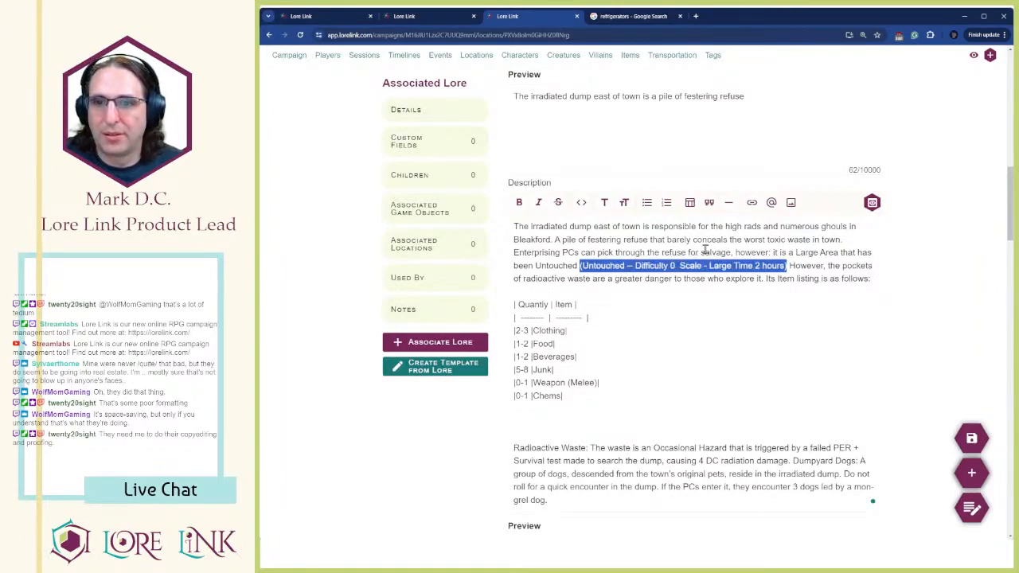
key("ctrl+i")
left_click(734, 358)
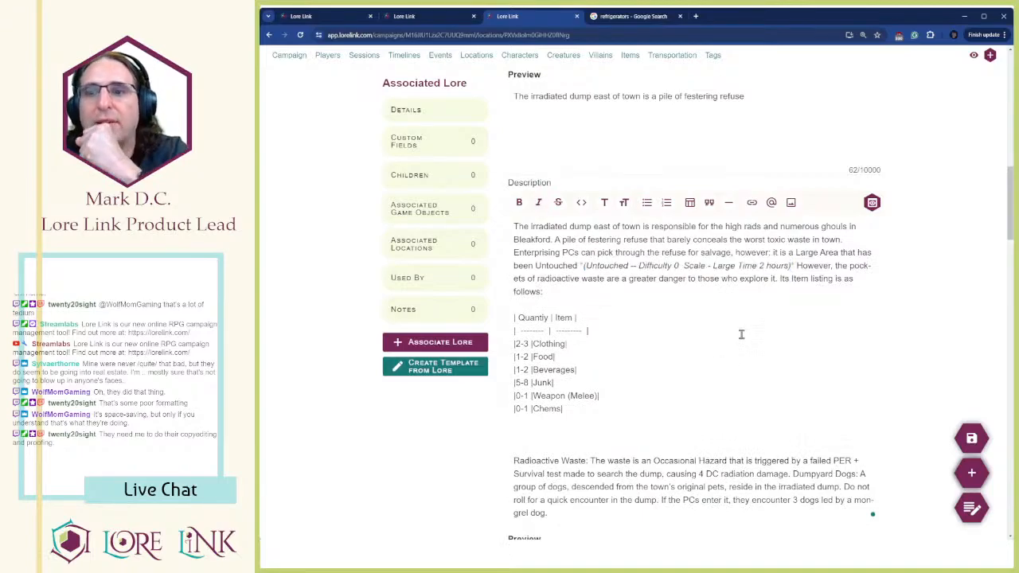
left_click(728, 292)
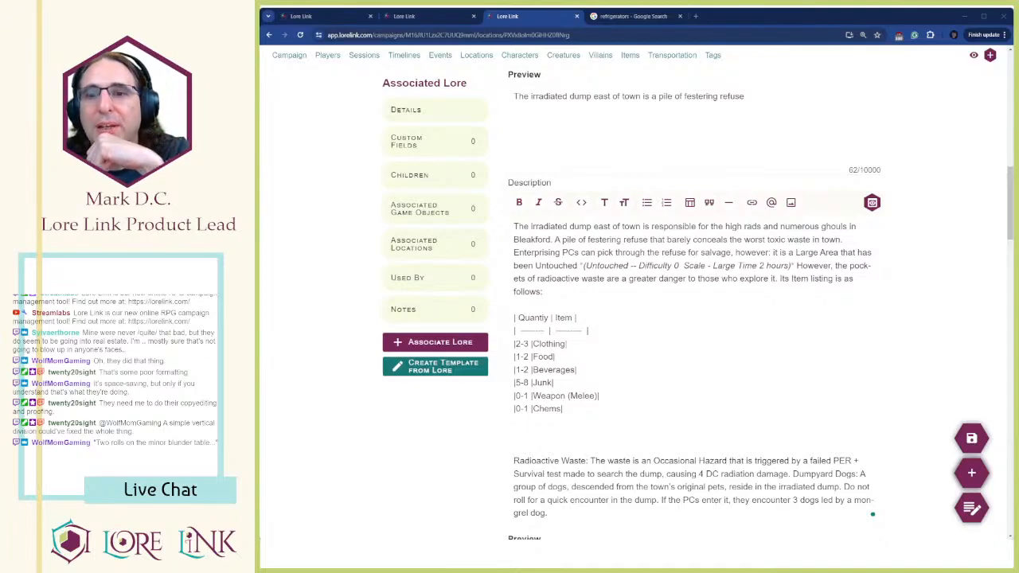
Rename the "Quantiy" column header of the Description's item table to "No. of Rolls"
double_click(533, 318)
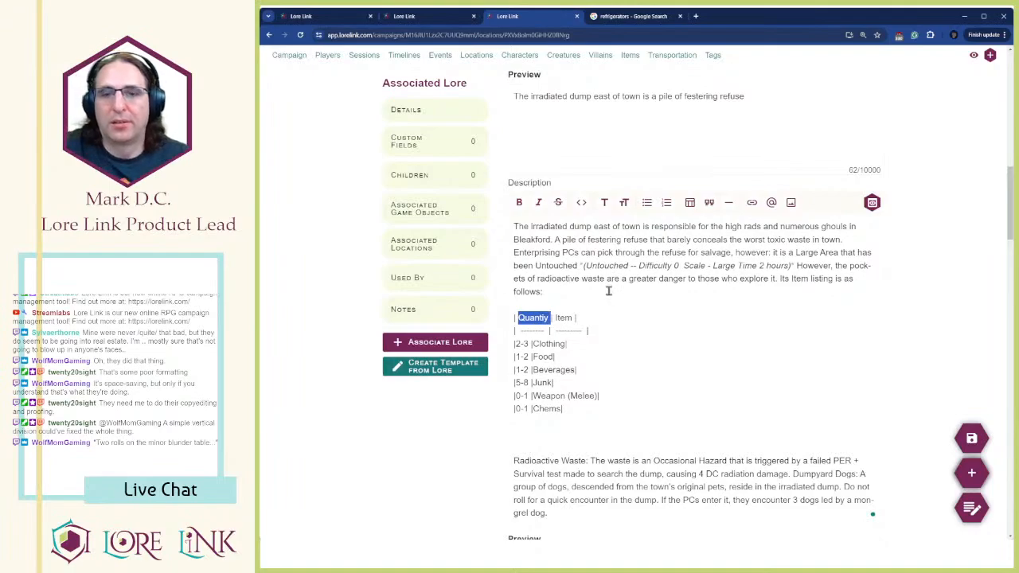
type("Qty")
key("BackSpace")
key("BackSpace")
key("BackSpace")
type("No..")
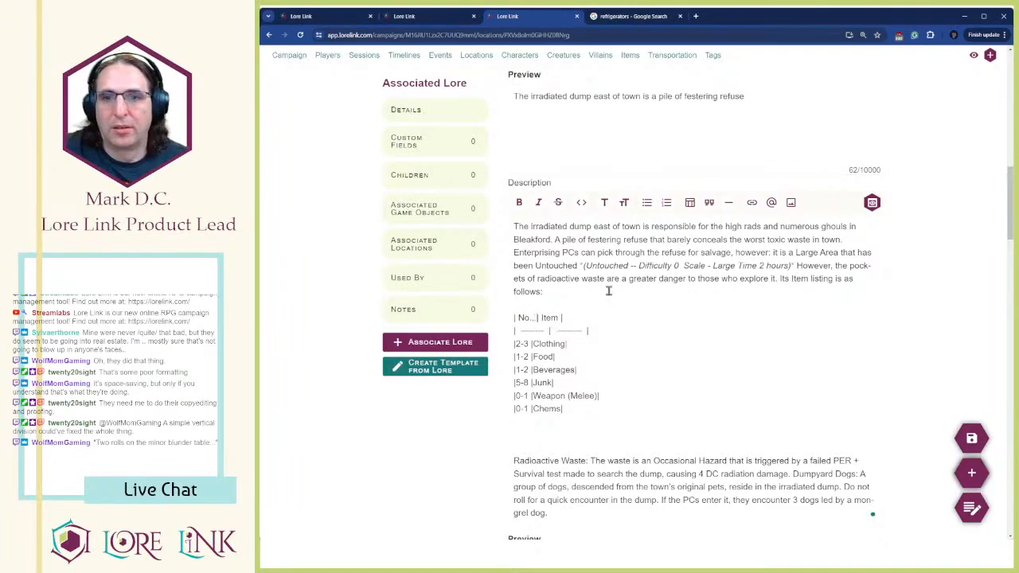
type(" of Rolls")
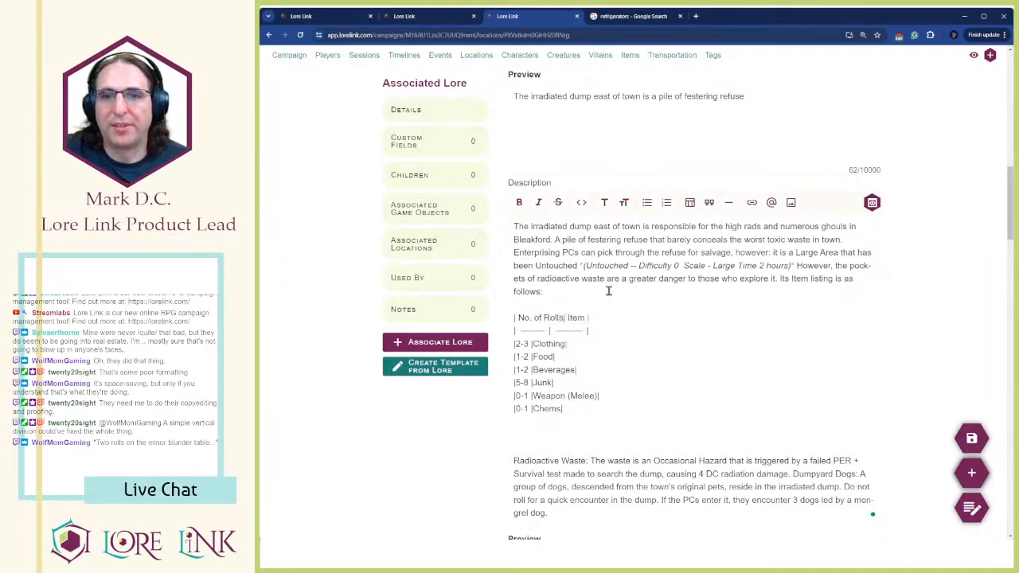
Extend the second column header of the item table to read "Item Table"
key("Right")
key("Right")
key("ctrl+shift+Right")
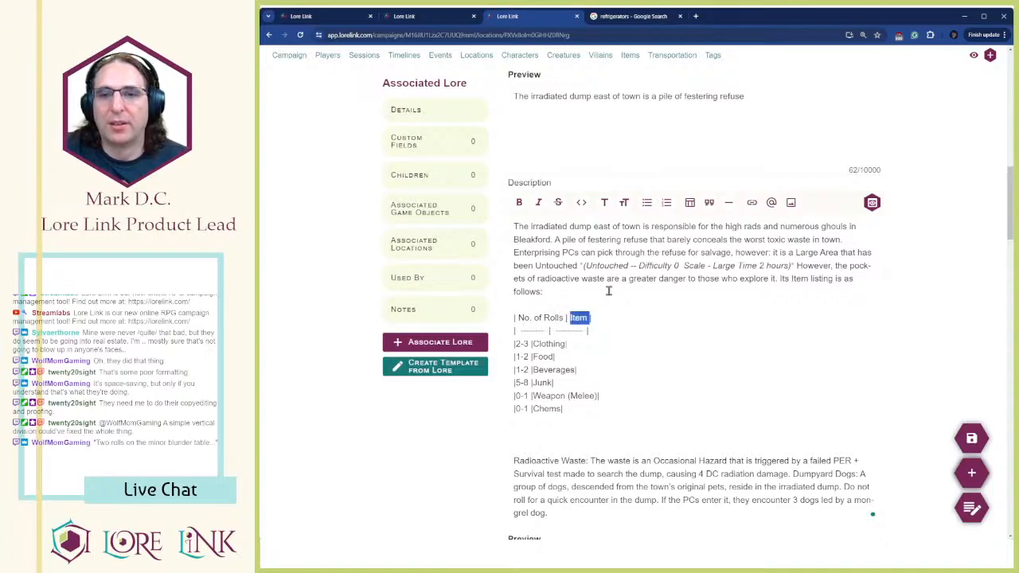
key("shift+Left")
key("Right")
type("Table")
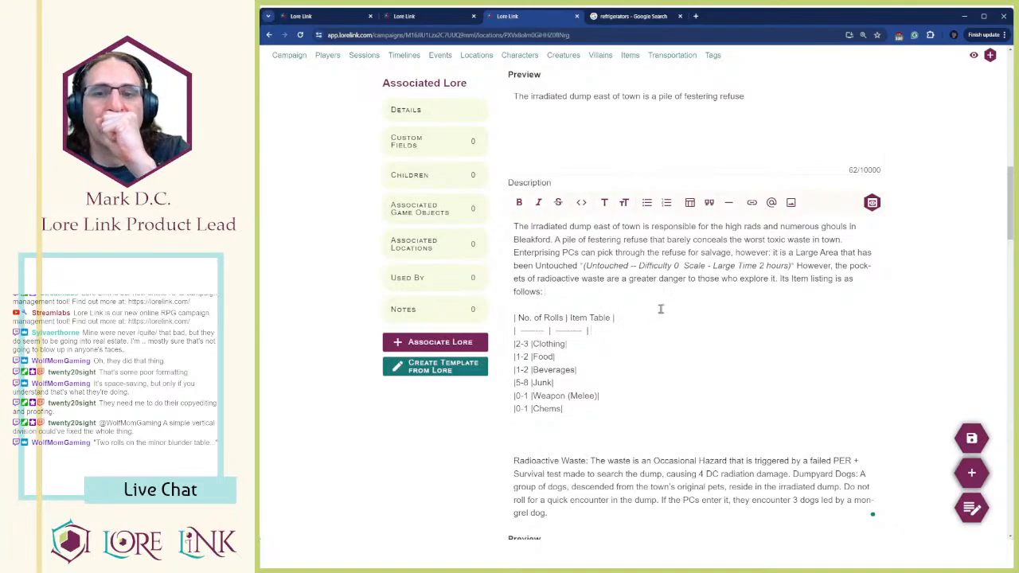
Check the item table in the Description preview and save the location
scroll(667, 232, "down", 2)
left_click_drag(659, 187, 661, 287)
left_click(653, 247)
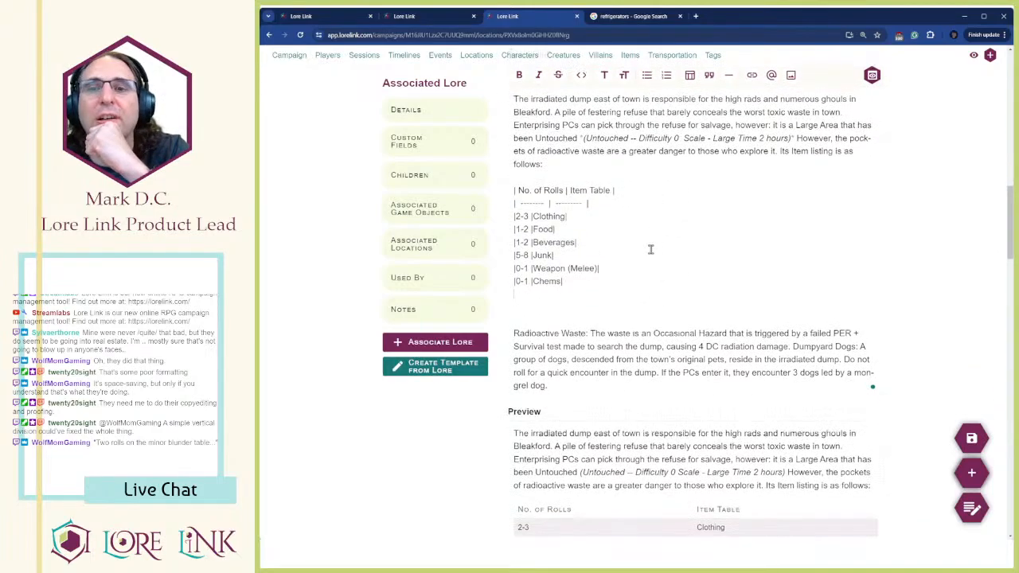
scroll(731, 289, "up", 1)
left_click(971, 437)
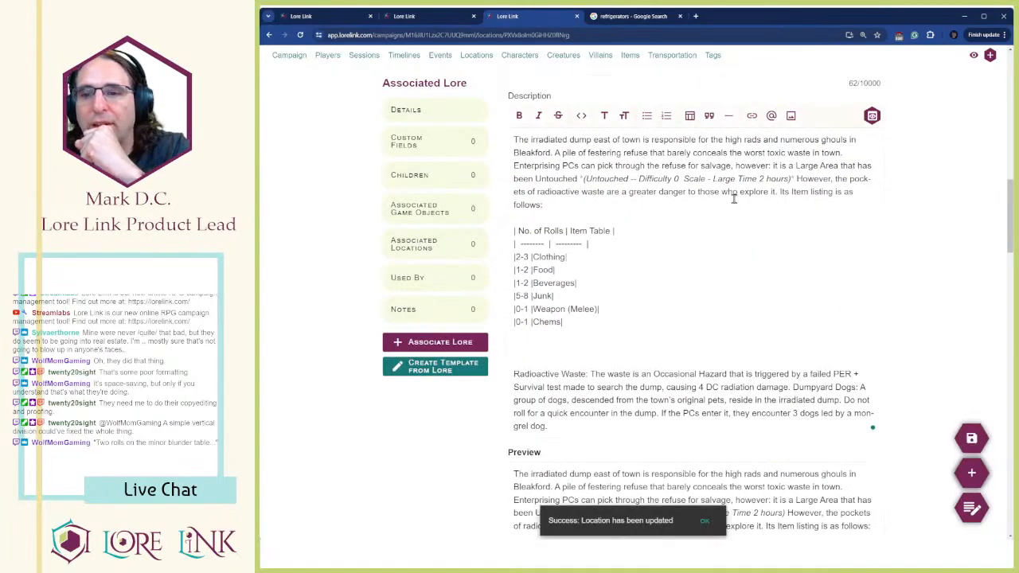
scroll(727, 210, "down", 4)
scroll(727, 210, "up", 6)
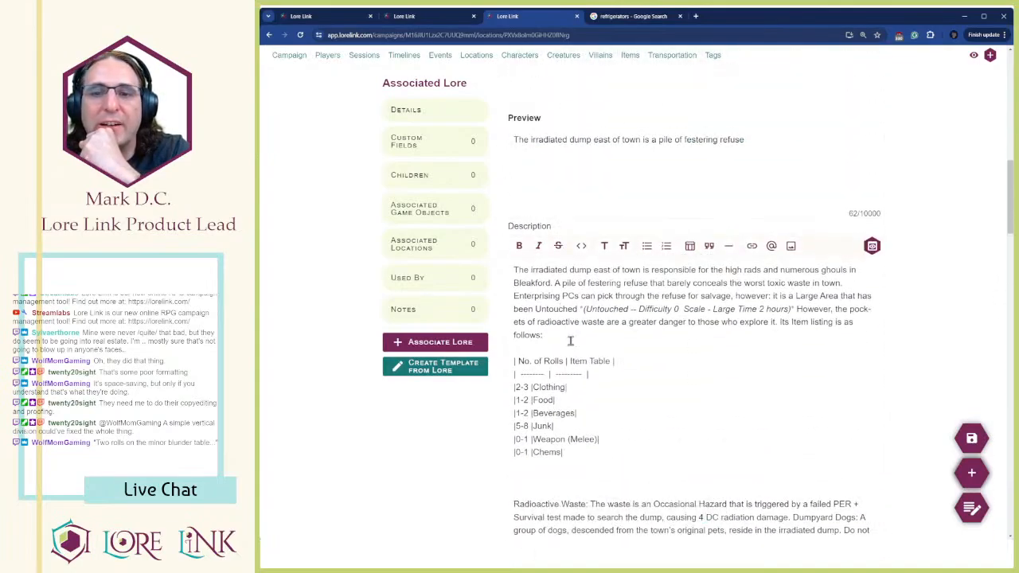
scroll(583, 374, "down", 3)
scroll(753, 268, "up", 4)
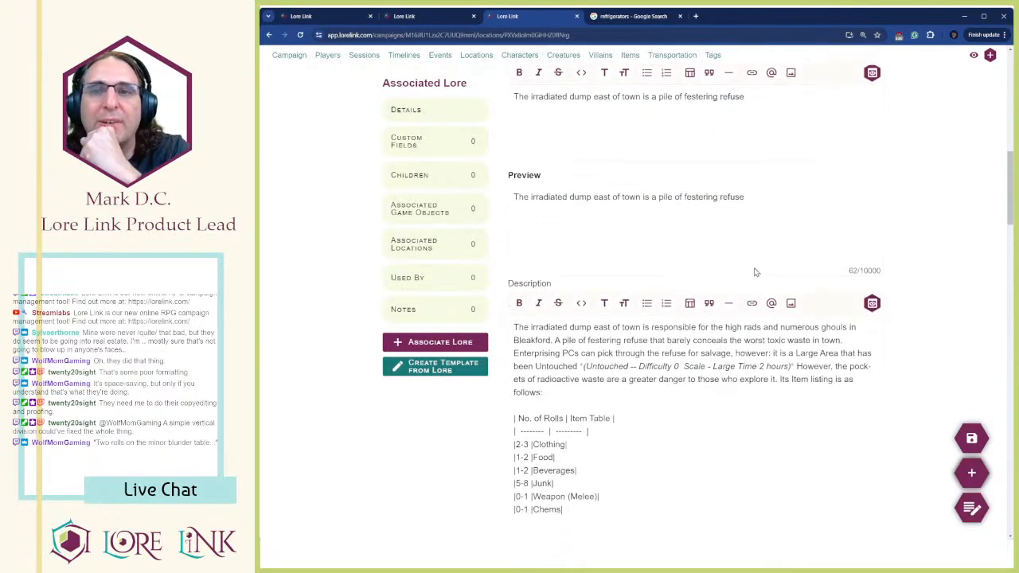
scroll(729, 298, "down", 2)
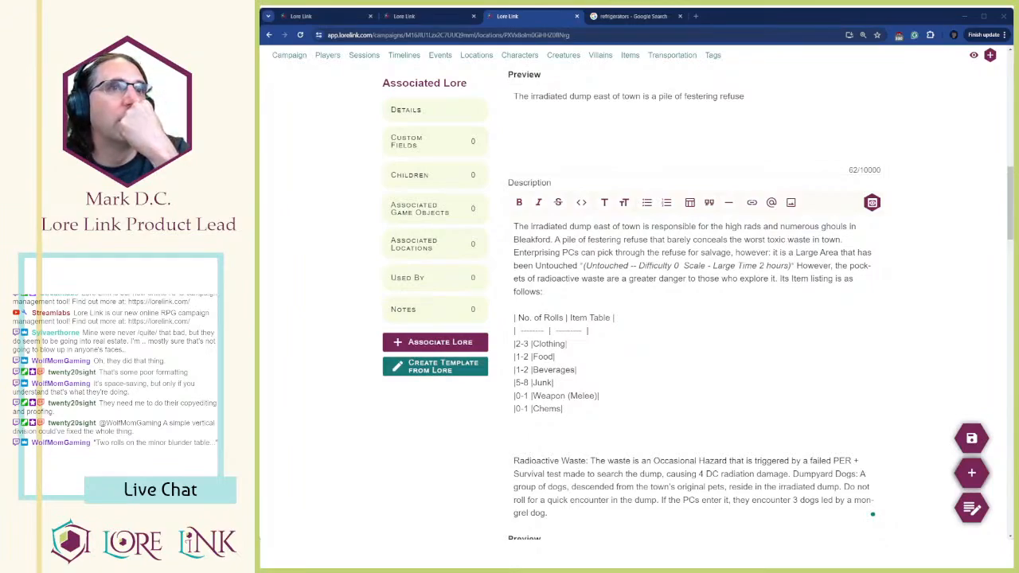
Create and save a new Item game object named "Clothing Loot" without leaving the location page
double_click(548, 344)
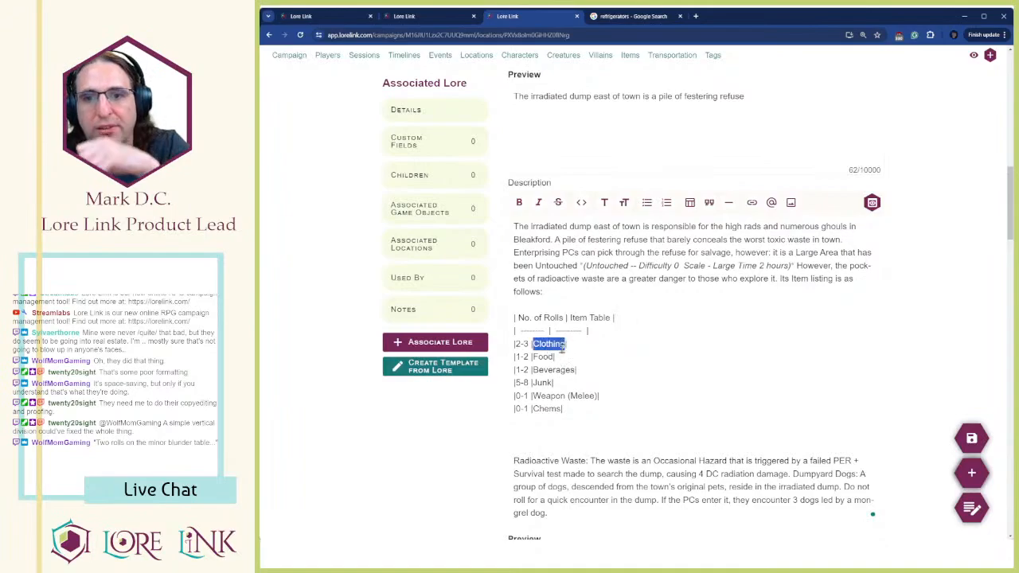
left_click(971, 472)
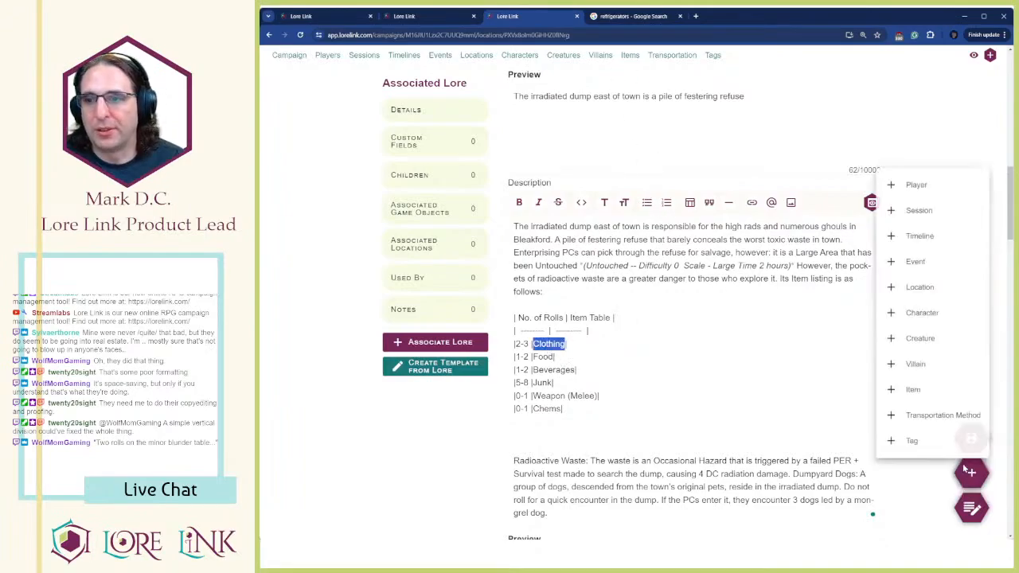
left_click(911, 388)
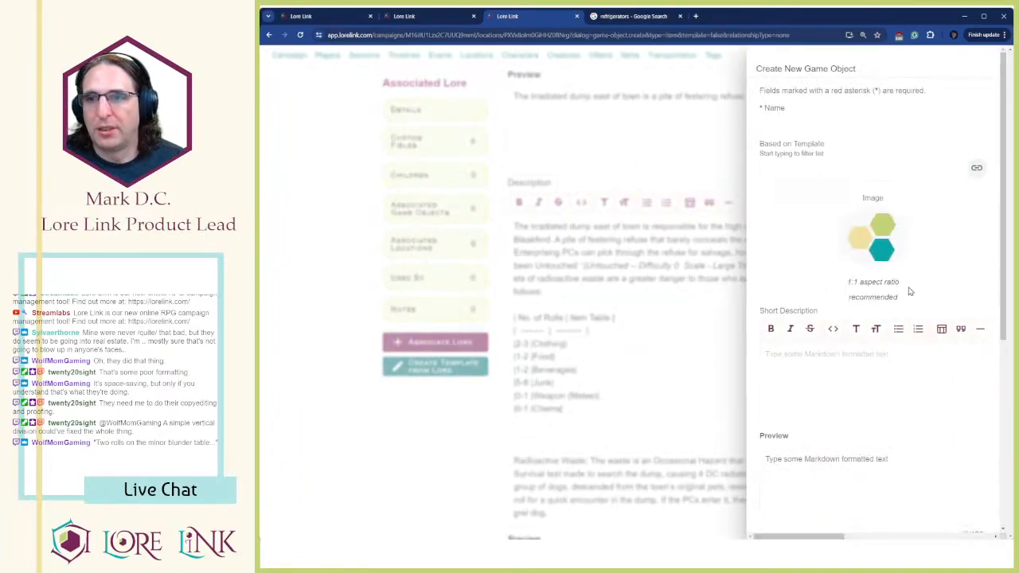
type("Co")
key("BackSpace")
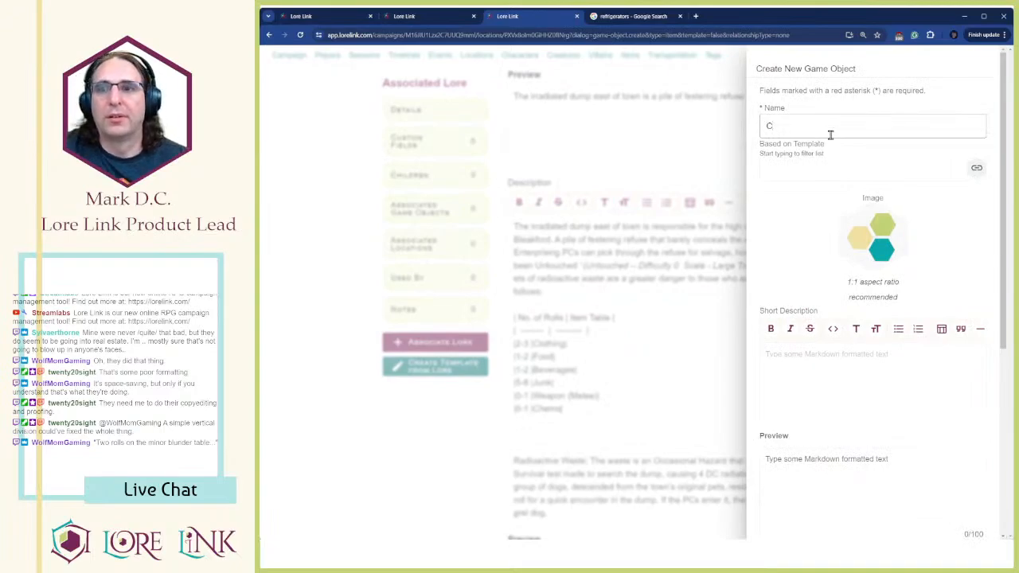
type("lo")
key("BackSpace")
key("BackSpace")
key("BackSpace")
type("R")
key("BackSpace")
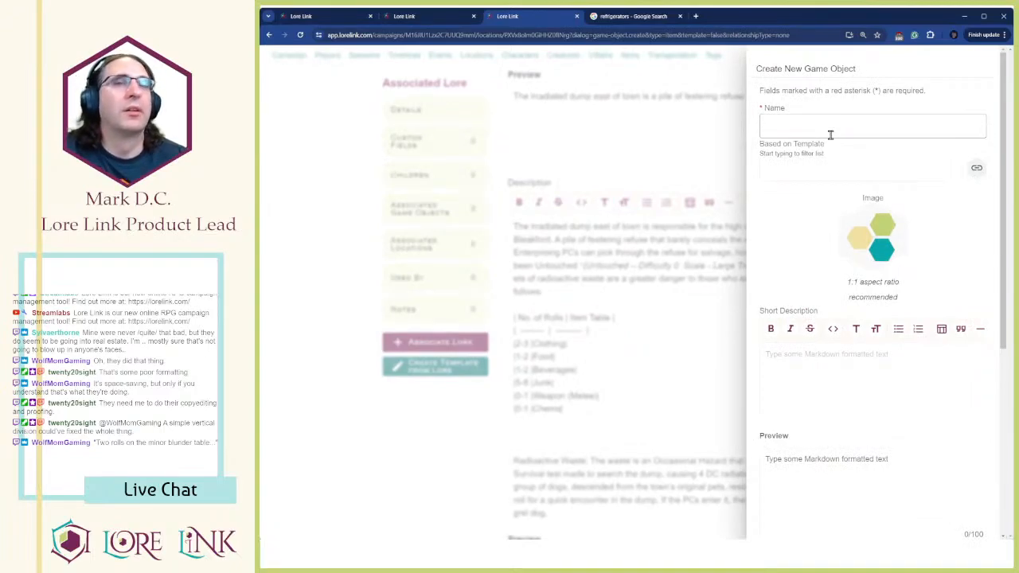
type("Clothing ")
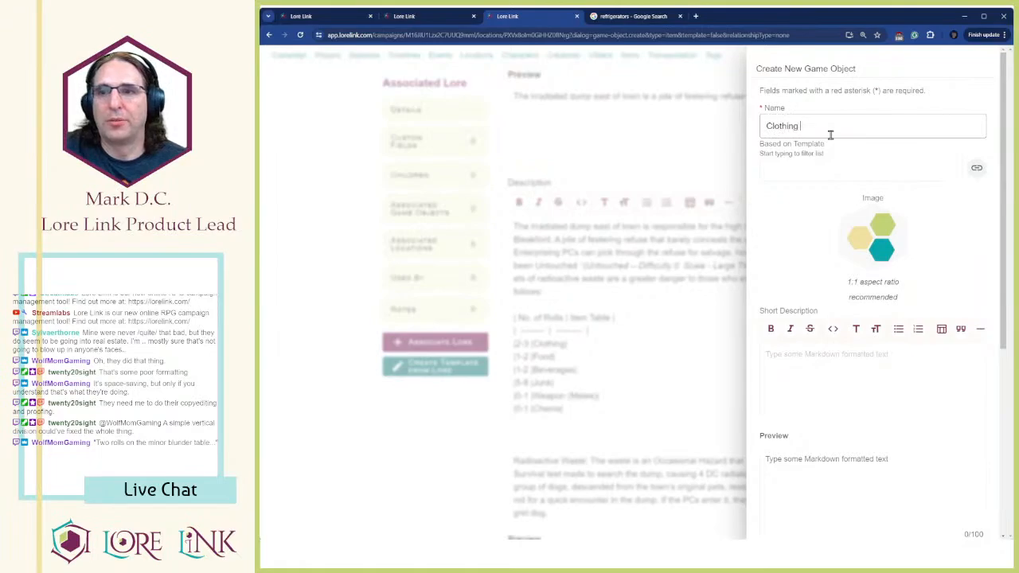
type("Loot")
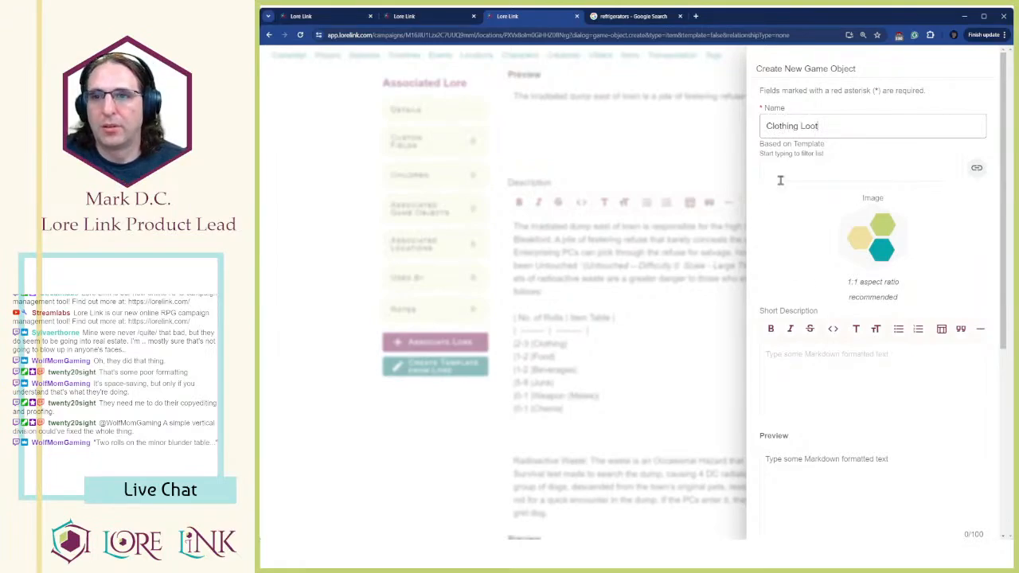
scroll(804, 368, "down", 4)
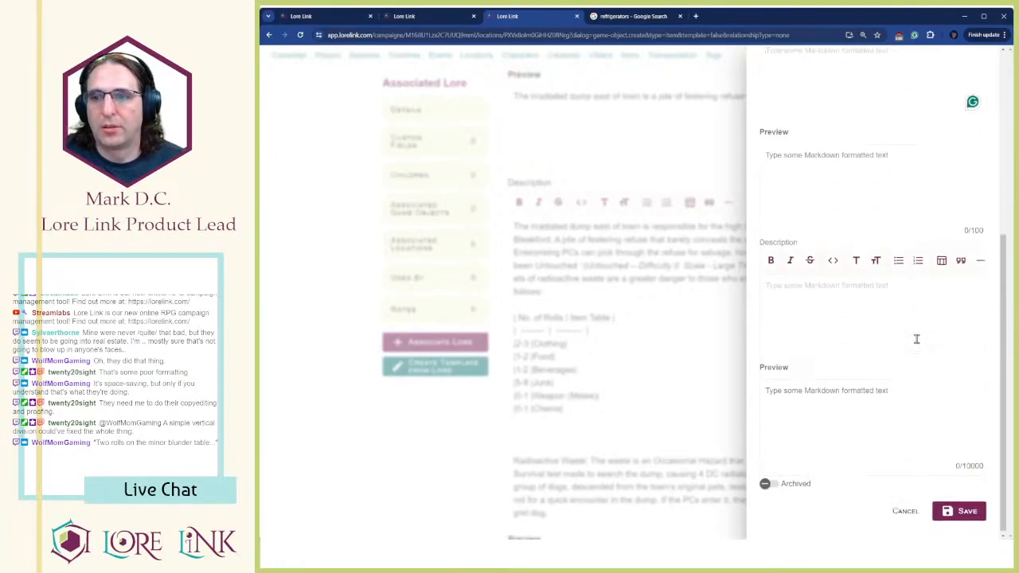
left_click(966, 508)
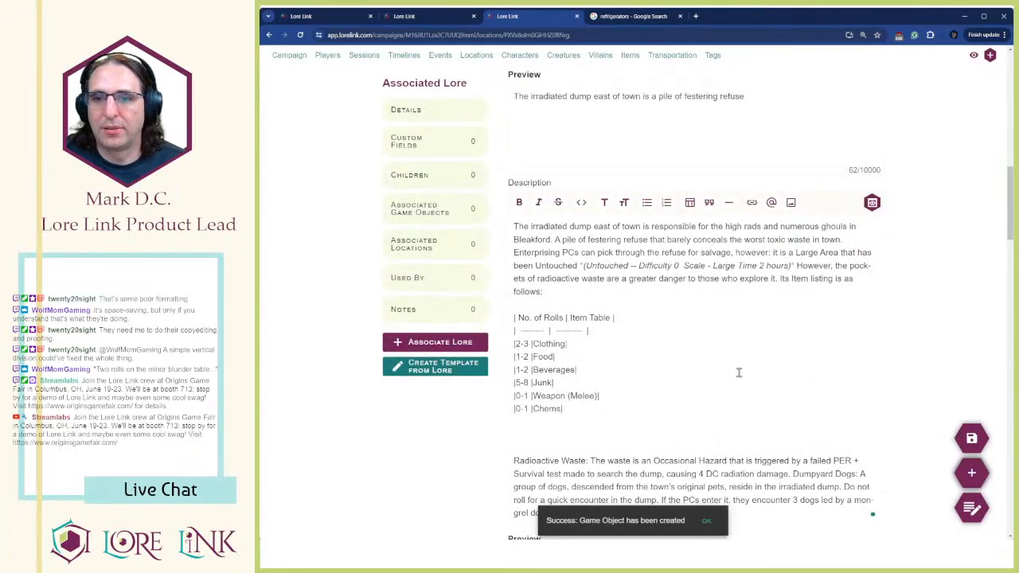
Replace "Clothing" in the 2-3 row of the item table with a lore mention linking to the Clothing Loot item
double_click(538, 343)
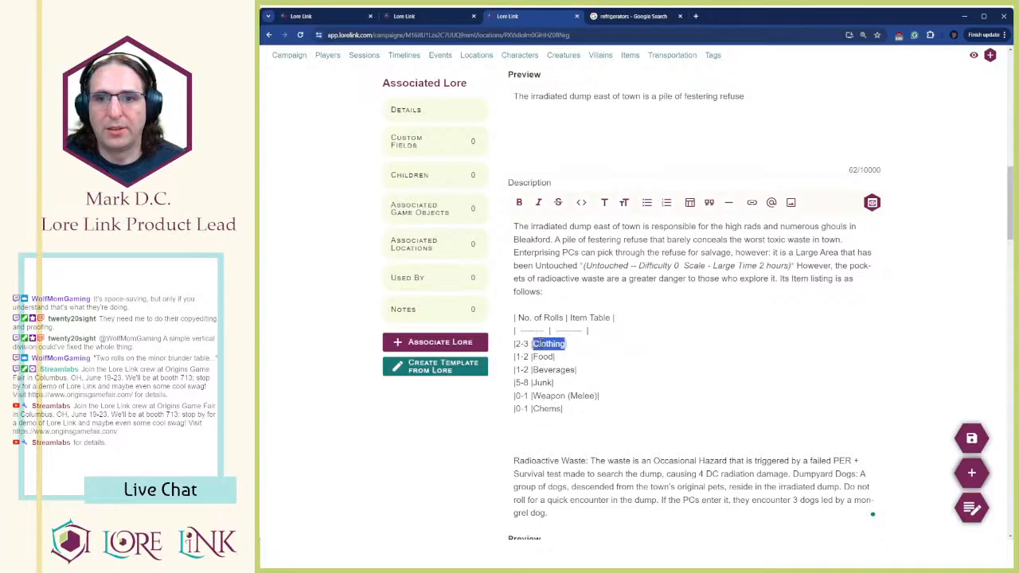
key("BackSpace")
type("@ |")
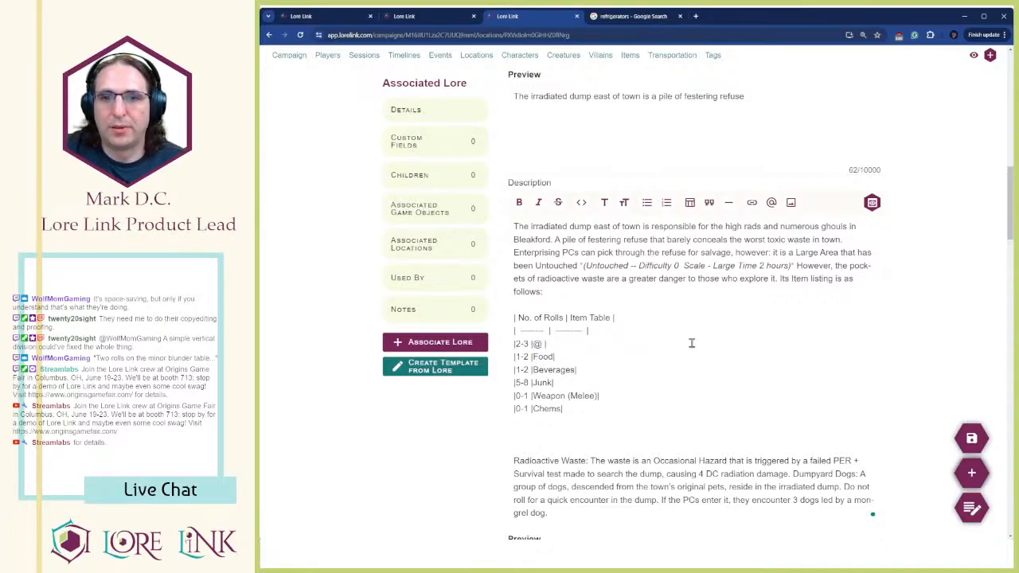
key("shift+Right")
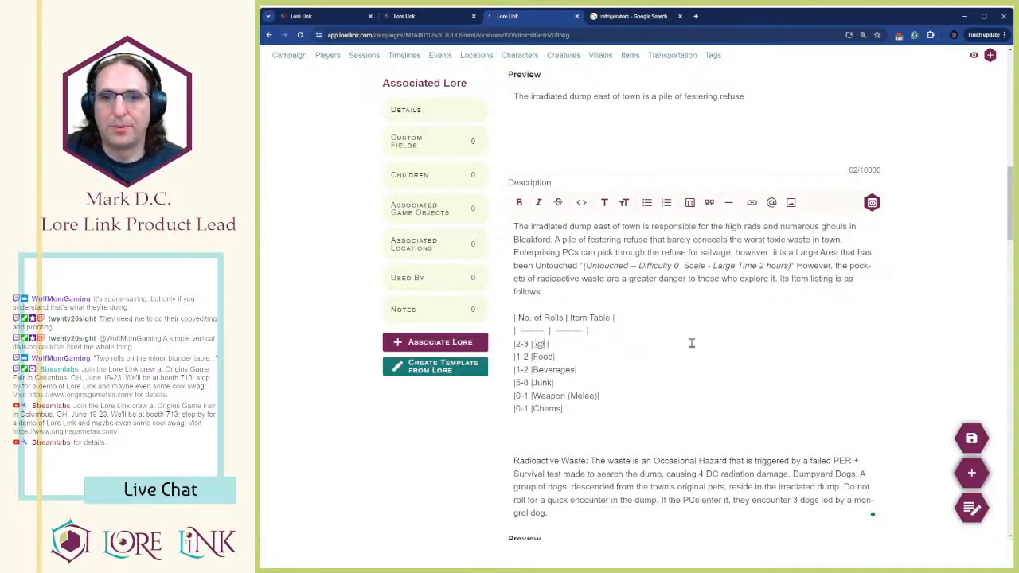
type("@it")
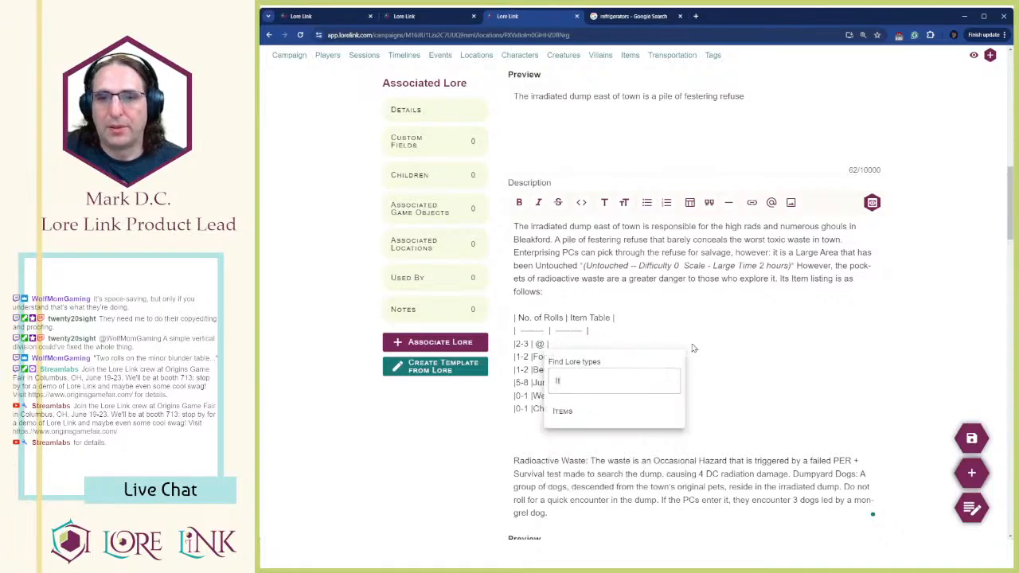
key("Tab")
key("Return")
type("clothing")
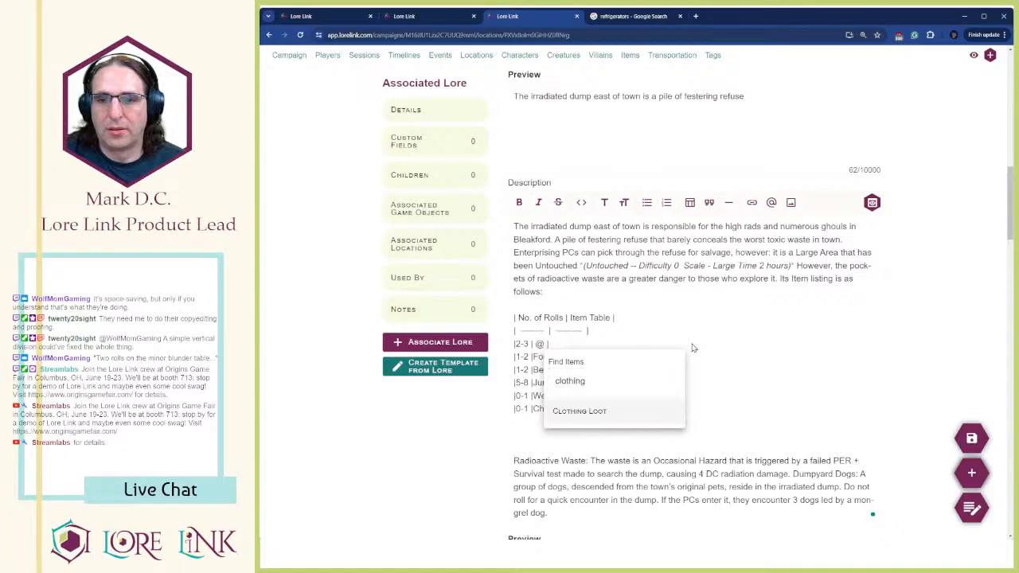
key("Return")
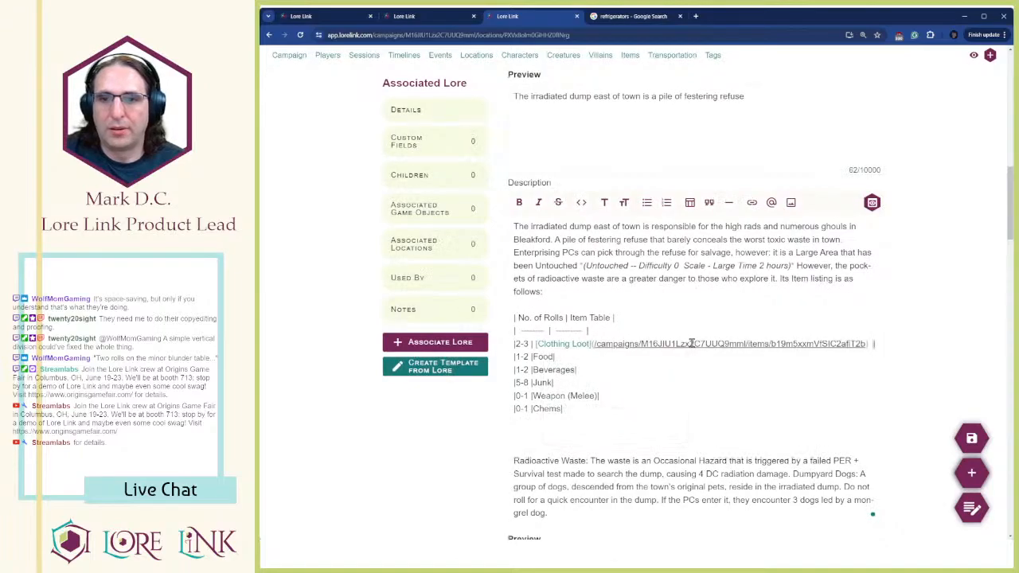
Open the Clothing Loot item from the preview table's link in a separate browser tab and save the location
scroll(758, 311, "down", 6)
scroll(757, 311, "up", 1)
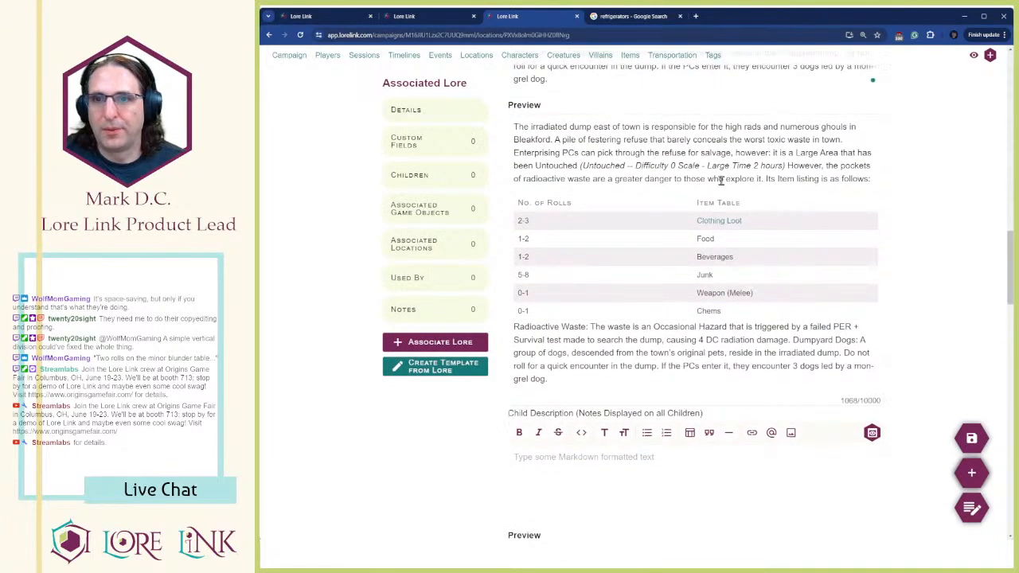
scroll(722, 226, "up", 3)
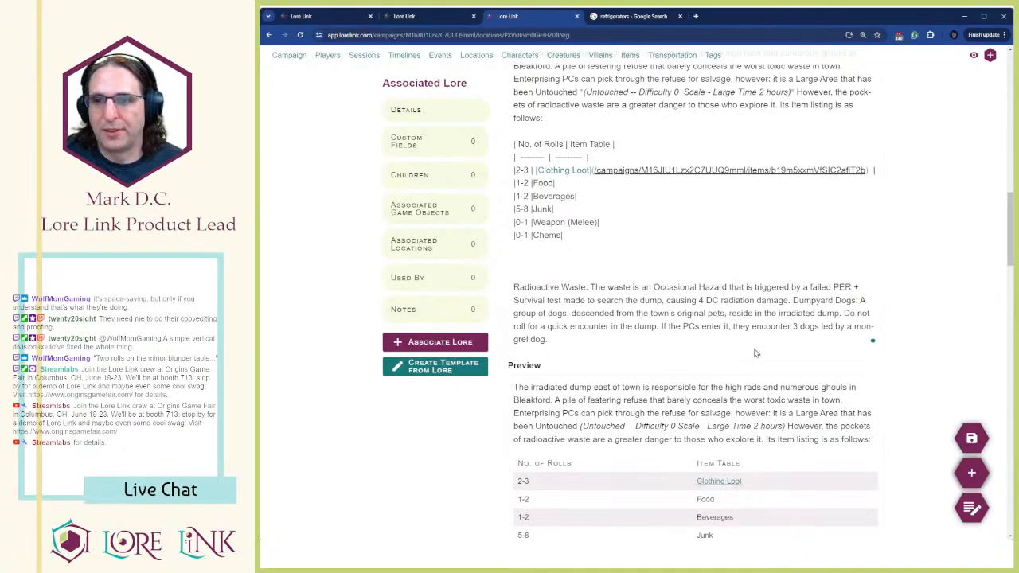
left_click(755, 351)
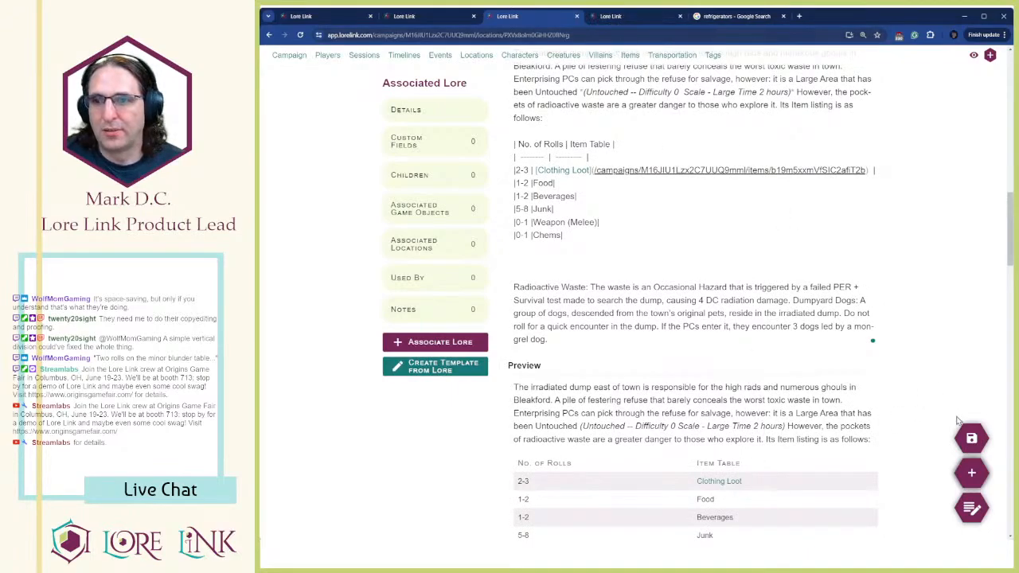
left_click(971, 437)
left_click(612, 17)
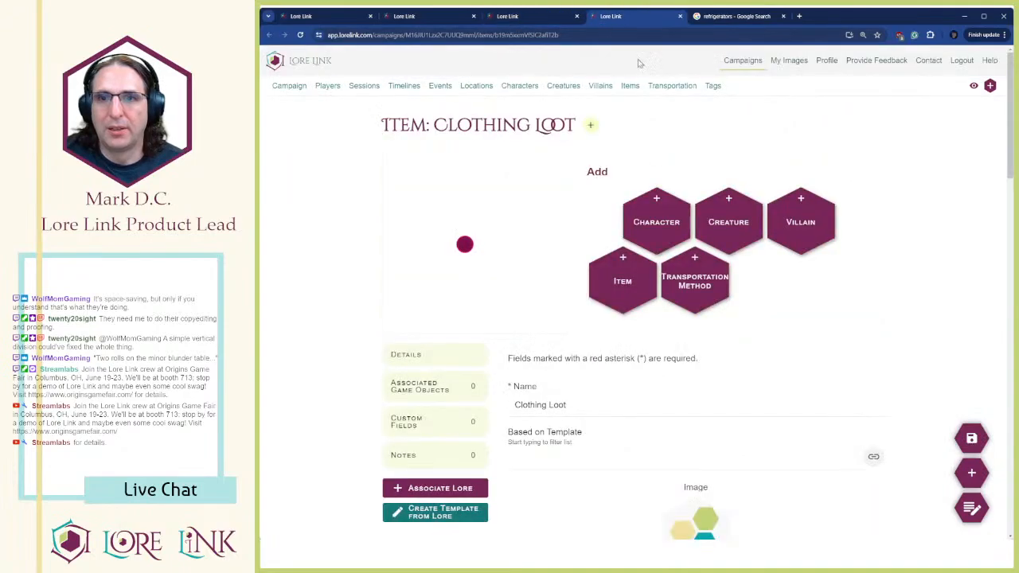
Enter "Clothing Random Loot Table" as the Clothing Loot item's short description
scroll(587, 291, "down", 5)
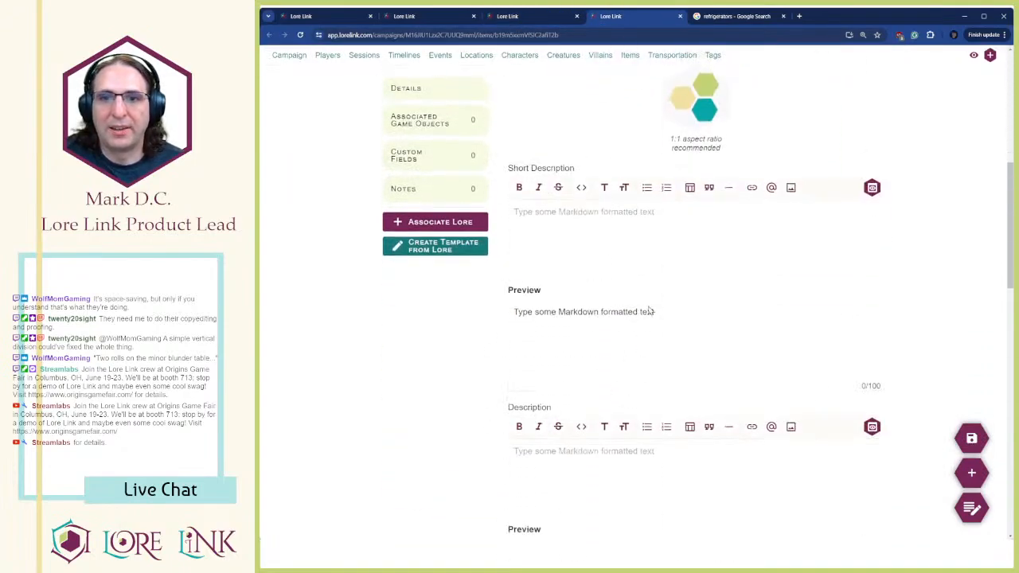
left_click(619, 267)
type("Clothing Loot Tab")
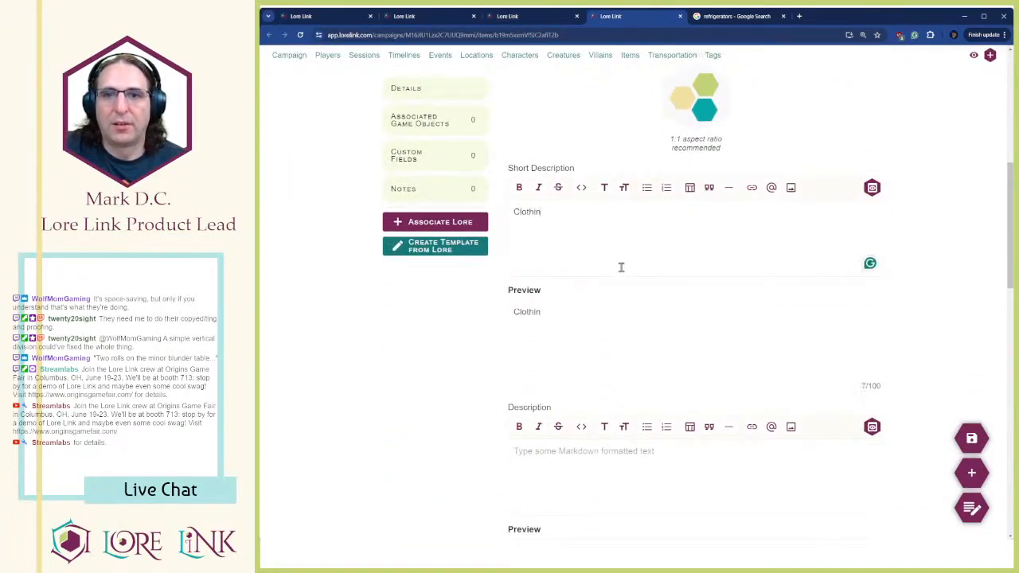
key("BackSpace")
key("BackSpace")
key("BackSpace")
key("BackSpace")
key("BackSpace")
key("BackSpace")
key("BackSpace")
key("BackSpace")
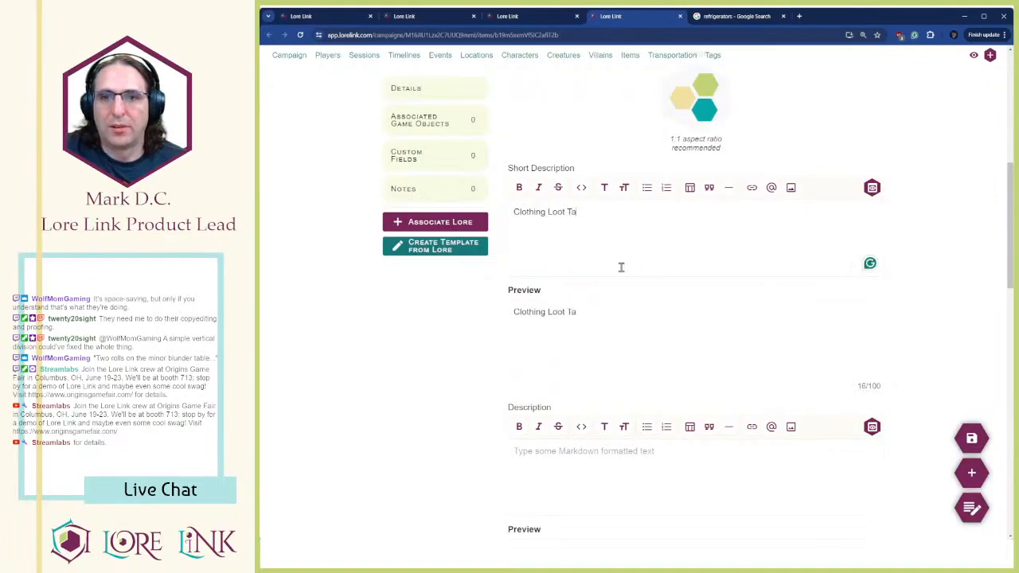
type("Random Loot Table")
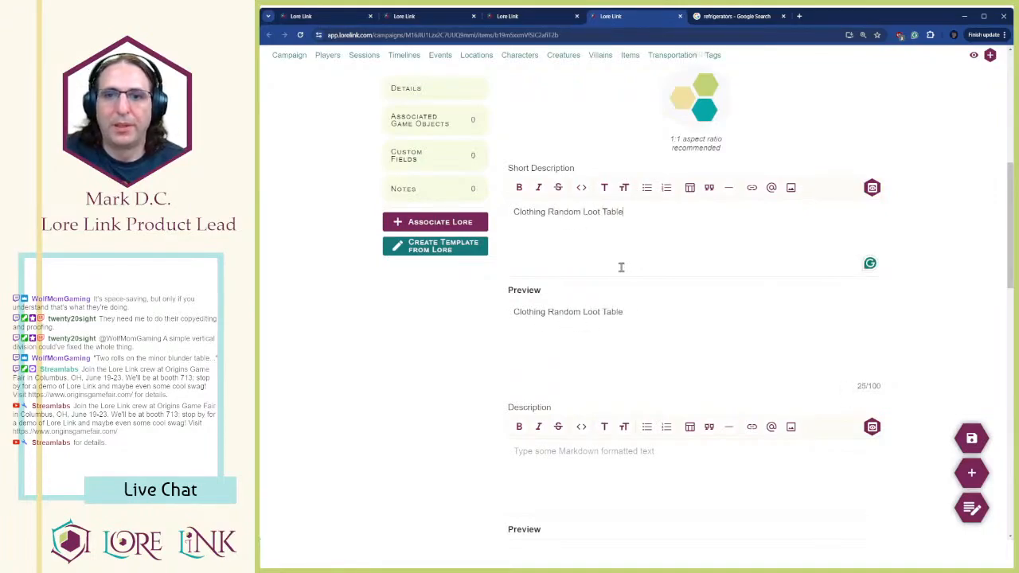
Try pasting the complete Random Clothing 2D20 roll table as plain text into the item's Description and clear it again
scroll(643, 303, "down", 2)
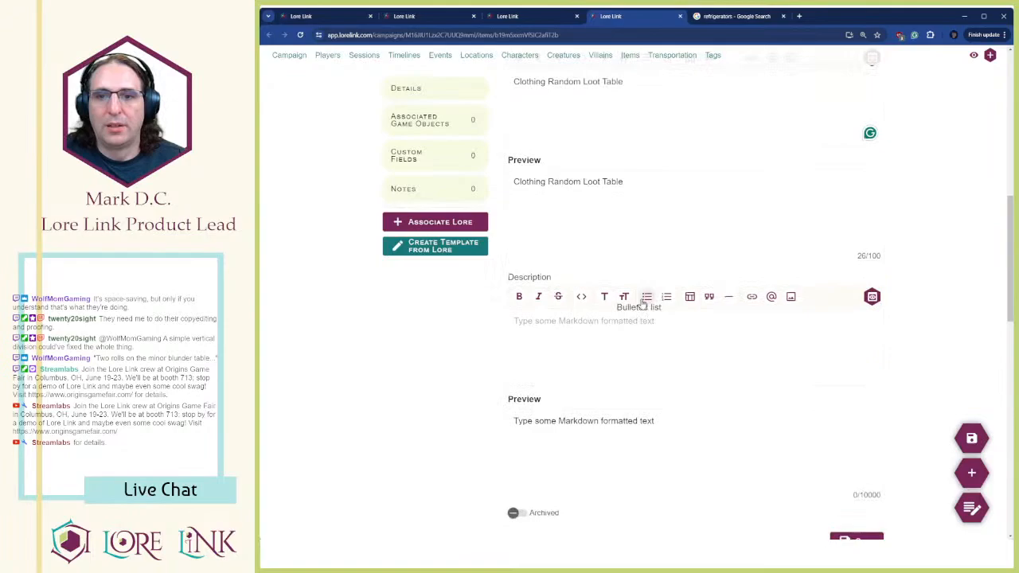
left_click(607, 353)
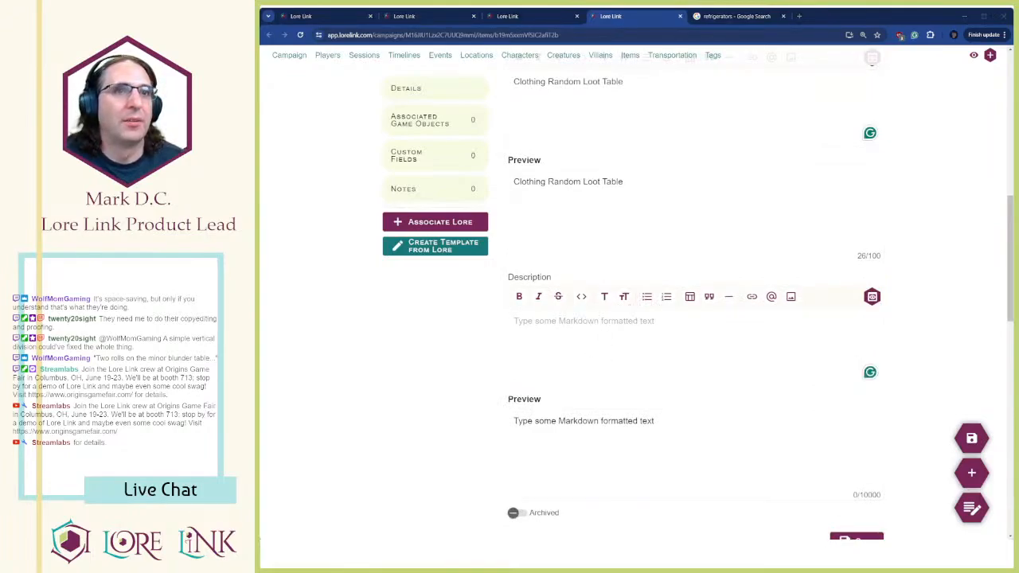
type("Random Clothing 2D20 ROLL CLOTHING 2D20 ROLL CLOTHING 2D20 ROLL CLOTHING 2 Brotherhood of Steel Fatigues 15 Road Leathers 28 Heavy Coat 3 Welder's Visor 16 Casual Clothing 29 Heavy Coat 4 Brotherhood Scribe's Hat 17 Casual Clothing 30 Utility Overalls 5 Brotherhood of Steel Hood 18 Hides 31 Utility Overalls 6 Brotherhood Scribe's Armor 19 Hides 32 Casual Hat 7 Brotherhood of Steel Uniform 20 Harness 33 Hood or Cowl 8 Hard Hat 21 Harness 34 Vault Jumpsuit 9 Army Helmet 22 Sack Hood 35 Formal Clothing 10 Lab Coat 23 Sack Hood 36 Formal Clothing 11 Lab Coat 24 Military Fatigues 37 Formal Hat 12 Engineer's Armor 25 Military Fatigues 38 Gas Mask 13 Engineer's Armor 26 Tough Clothing 39 Cage Armor 14 Road Leathers 27 Tough Clothing 40 Hazmat Suit")
scroll(591, 323, "down", 2)
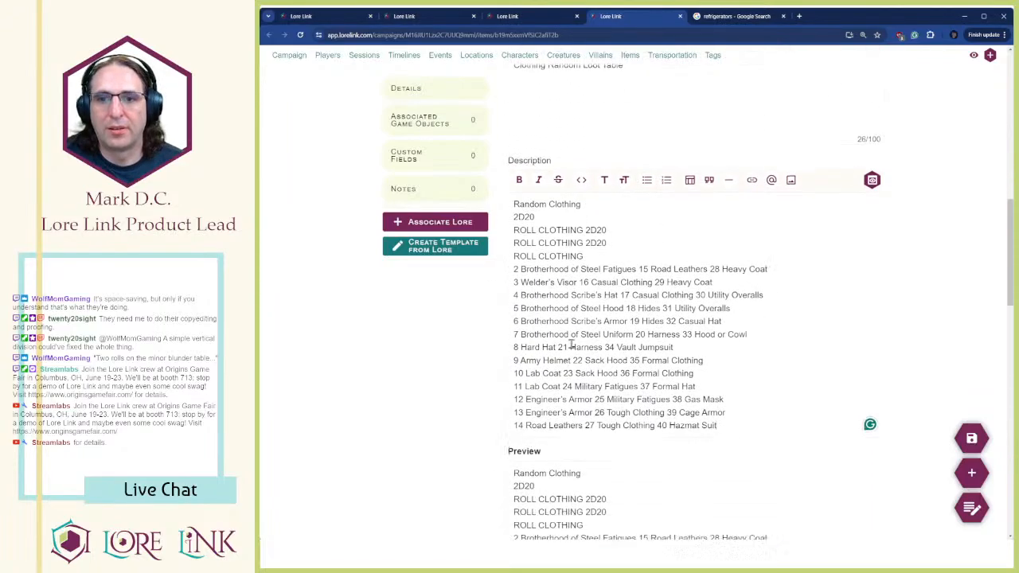
scroll(589, 275, "up", 1)
scroll(602, 275, "down", 4)
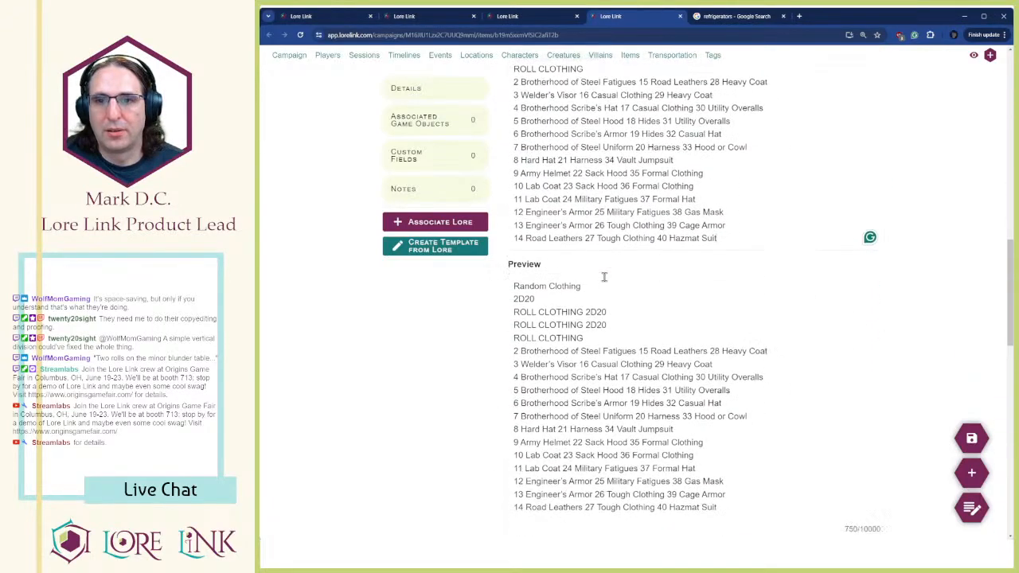
scroll(599, 275, "up", 3)
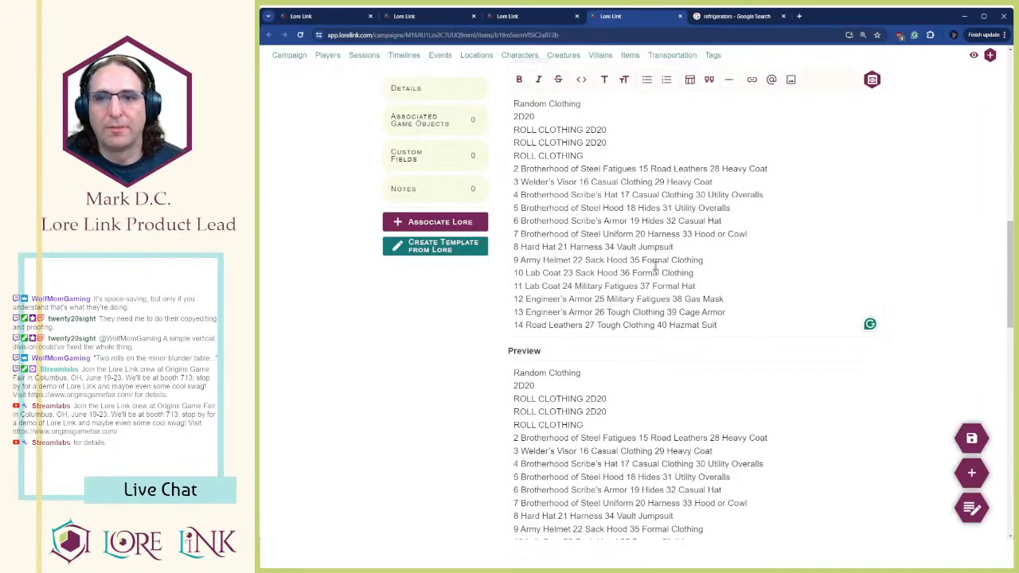
scroll(624, 246, "up", 1)
scroll(625, 245, "down", 1)
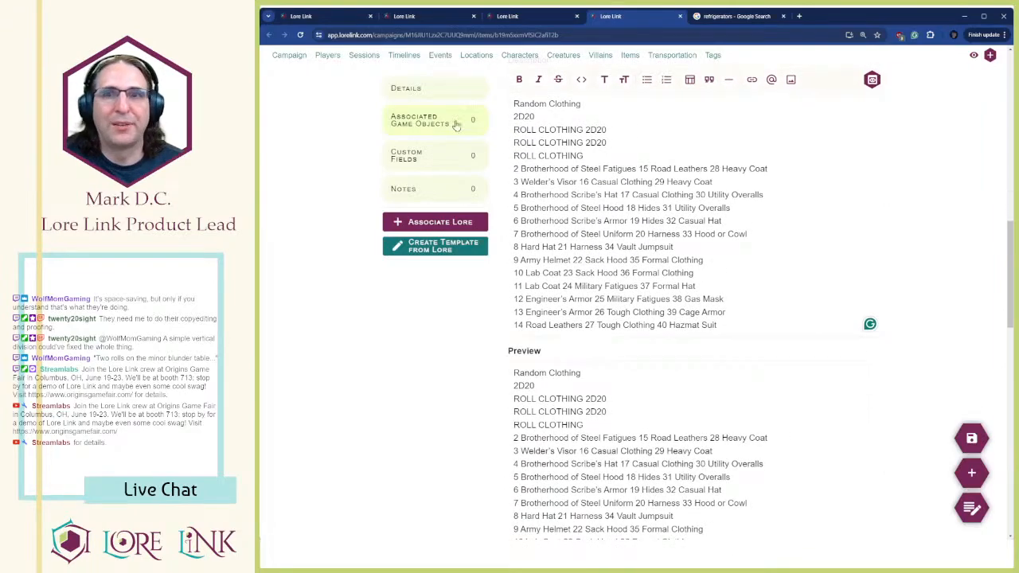
left_click(681, 242)
key("ctrl+a")
key("Delete")
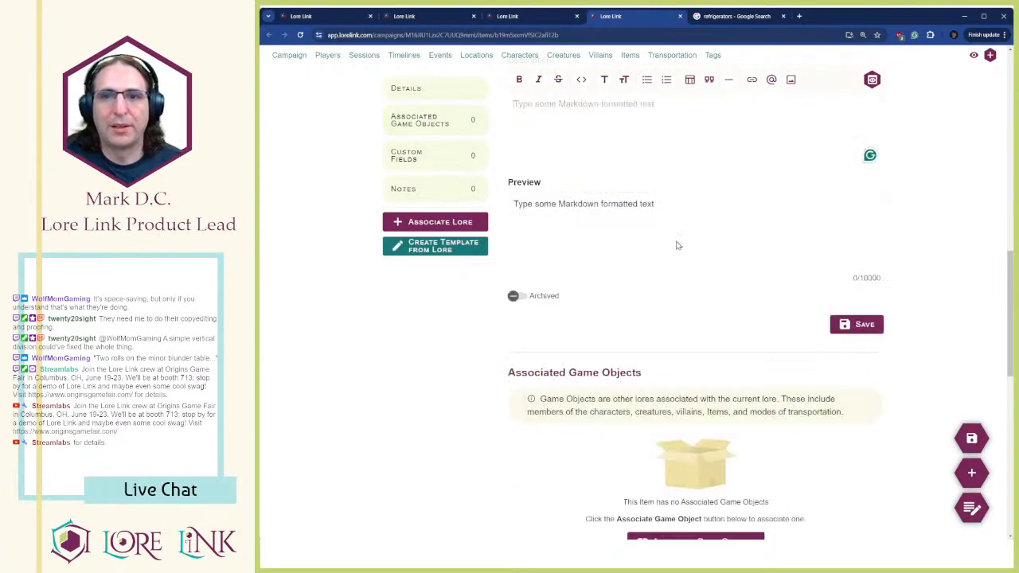
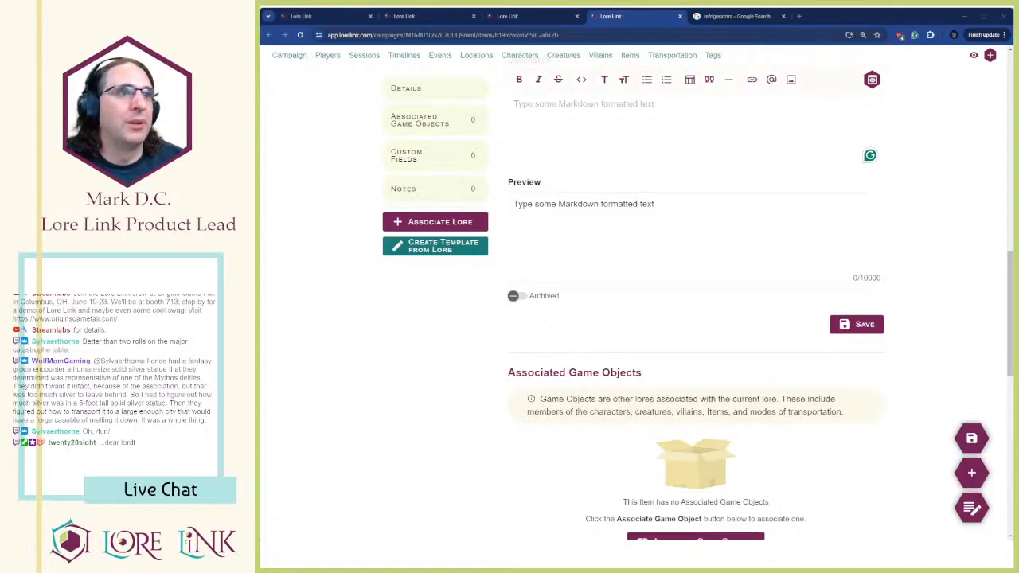
Try pasting the 2D20 roll numbers and clothing names as separate lists into the Description and clear them again
scroll(692, 319, "up", 3)
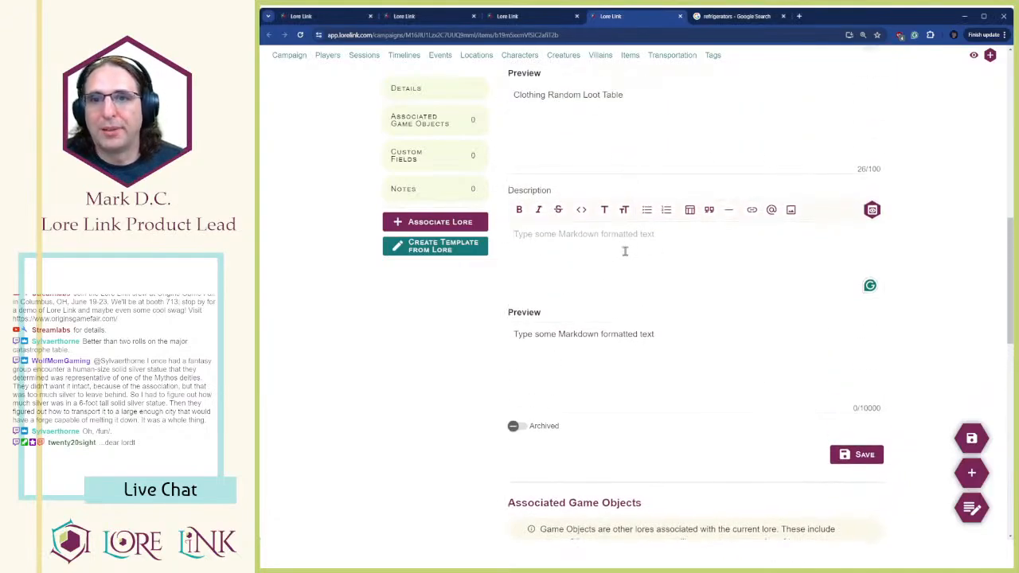
left_click(610, 236)
key("ctrl+v")
scroll(603, 329, "down", 4)
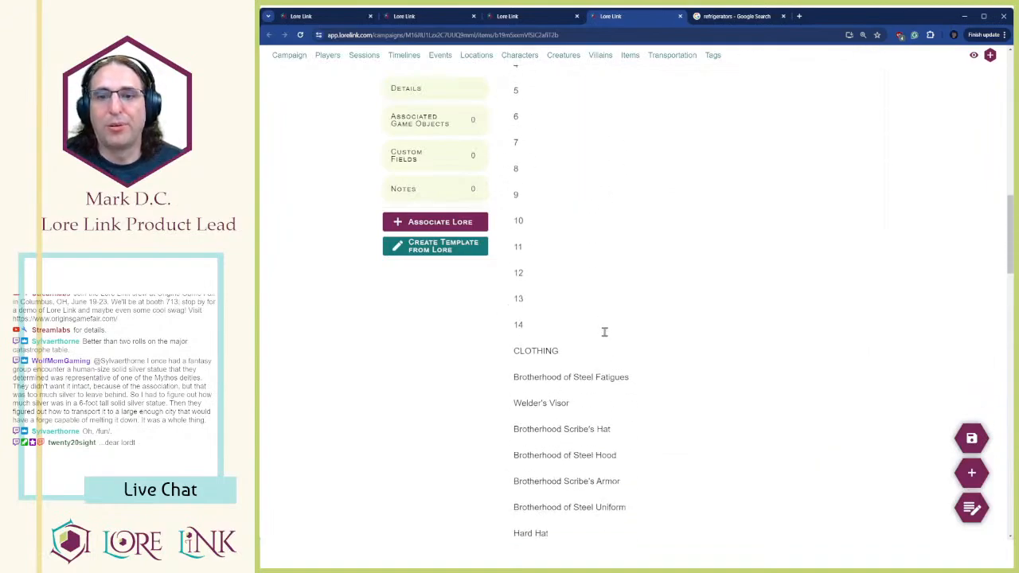
scroll(603, 329, "up", 2)
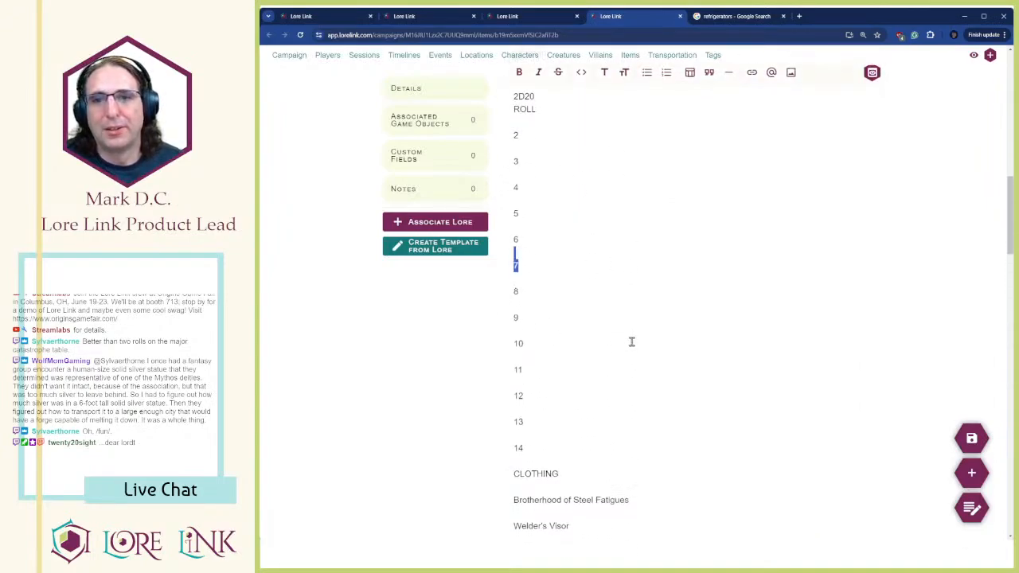
scroll(629, 338, "down", 3)
scroll(625, 338, "down", 1)
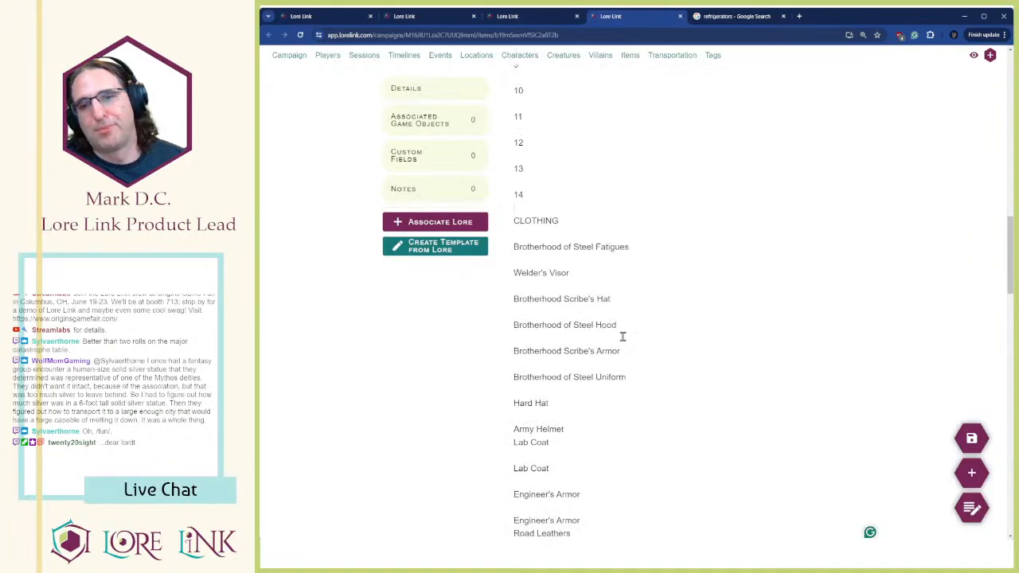
scroll(623, 336, "down", 3)
scroll(622, 337, "up", 10)
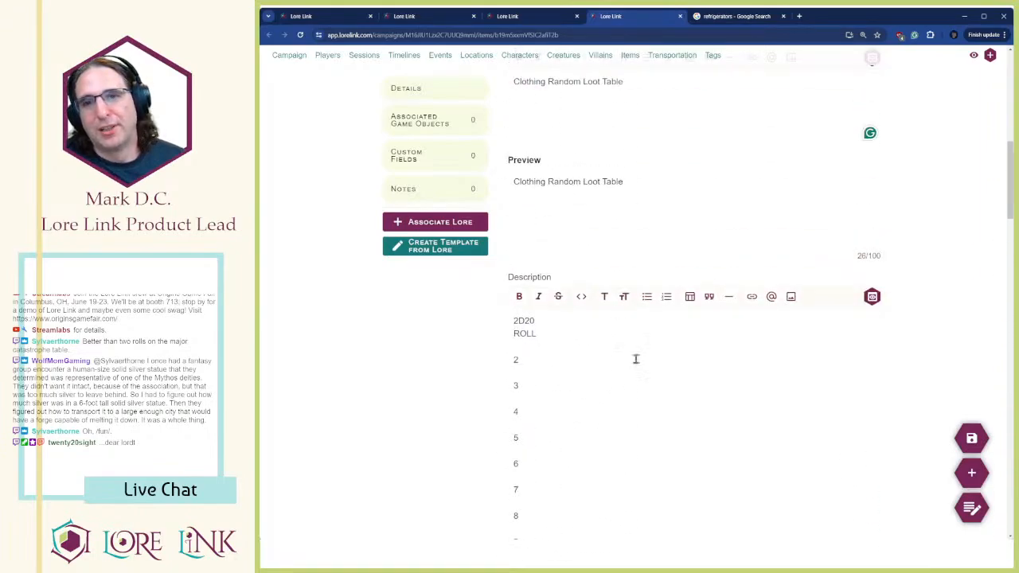
key("ctrl+a")
key("Delete")
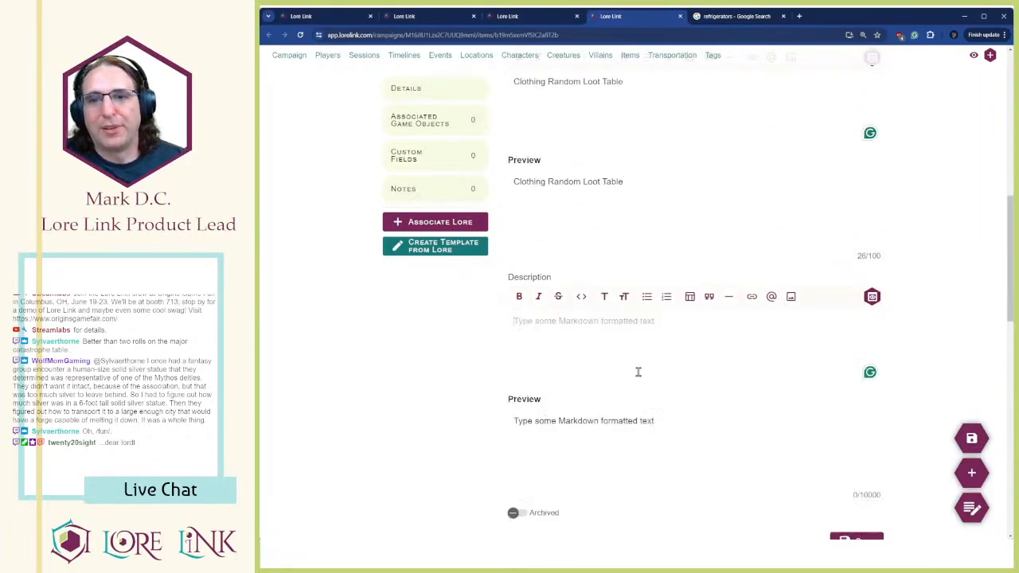
Insert a Markdown table in the Description and make its header row just "2D20 Roll" and "Clothing"
left_click(690, 301)
double_click(538, 350)
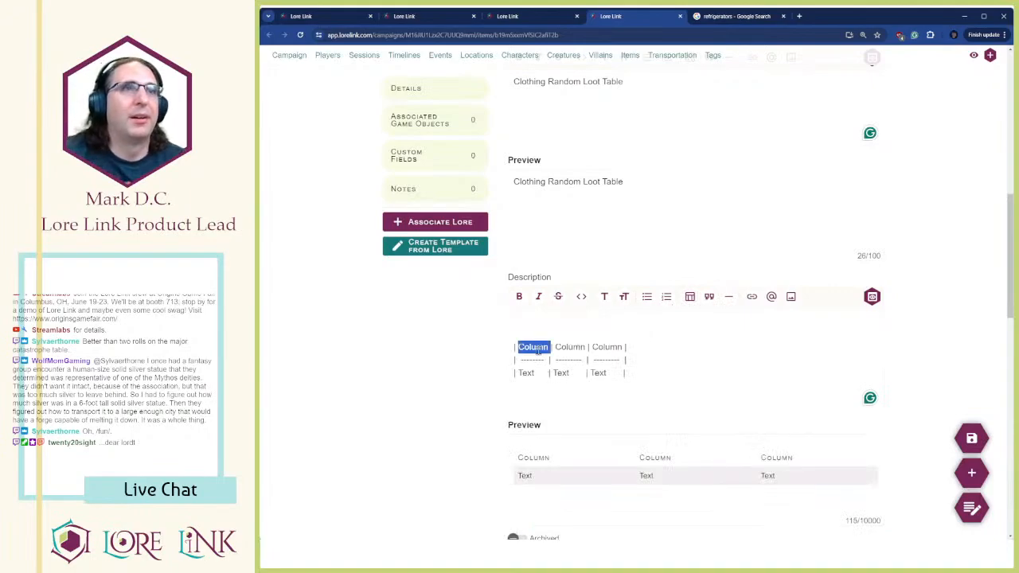
type("2D20 Ro")
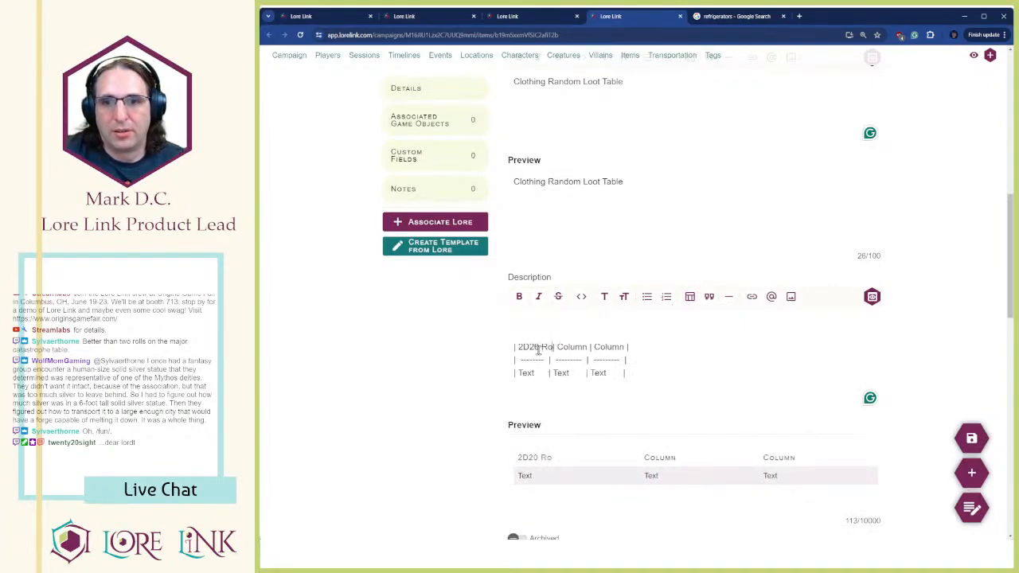
type("ll")
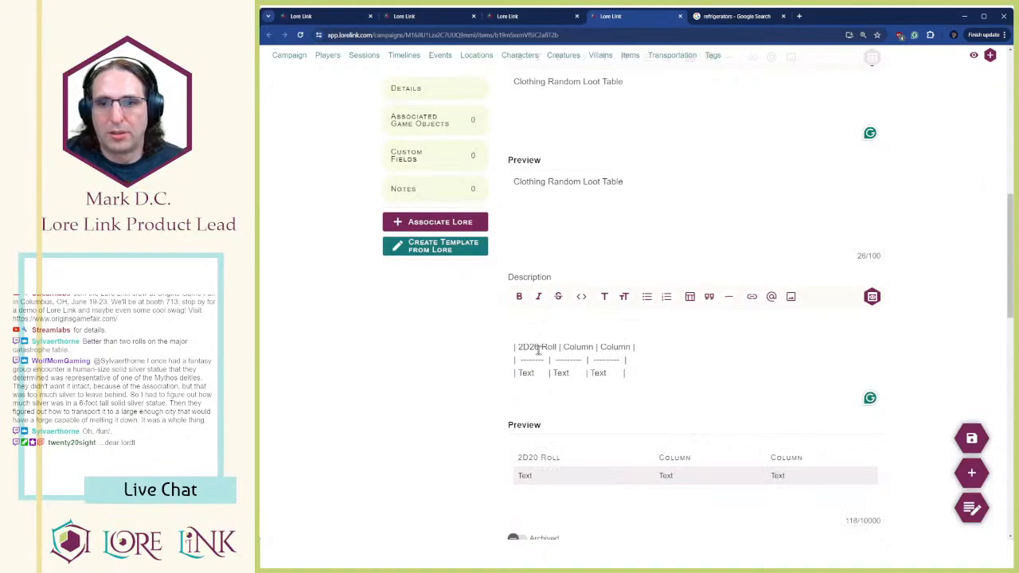
key("shift+End")
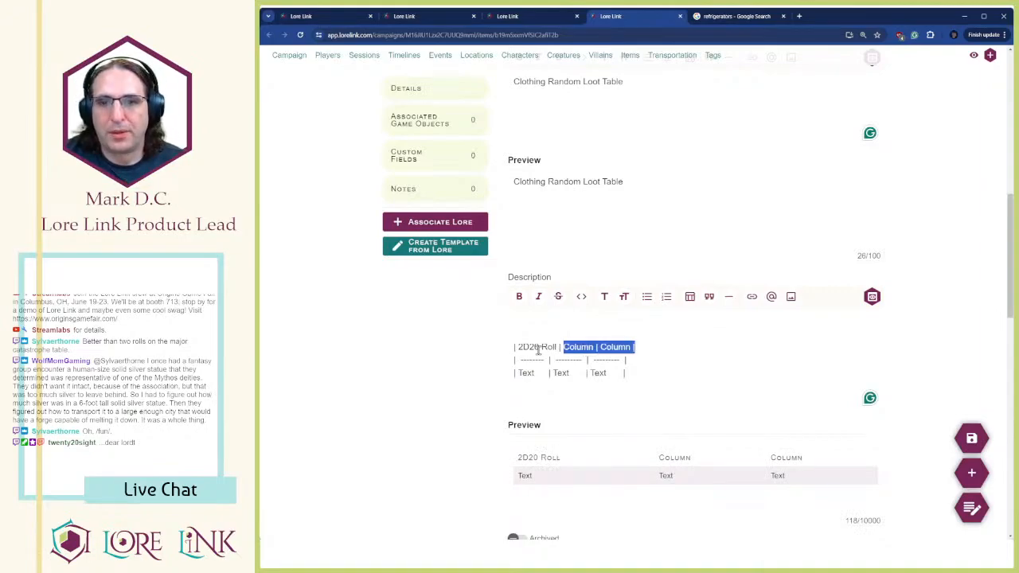
key("BackSpace")
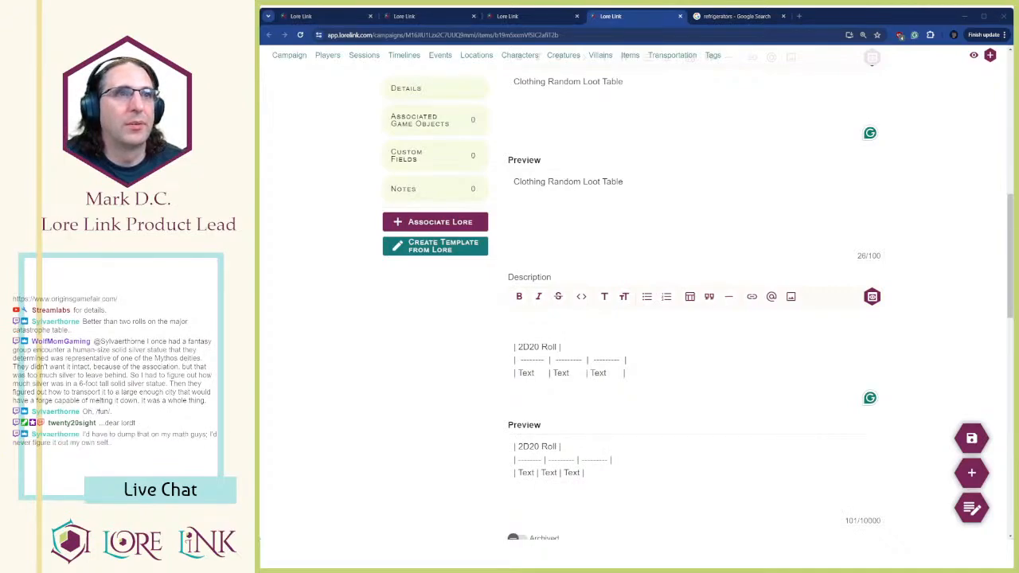
left_click(587, 332)
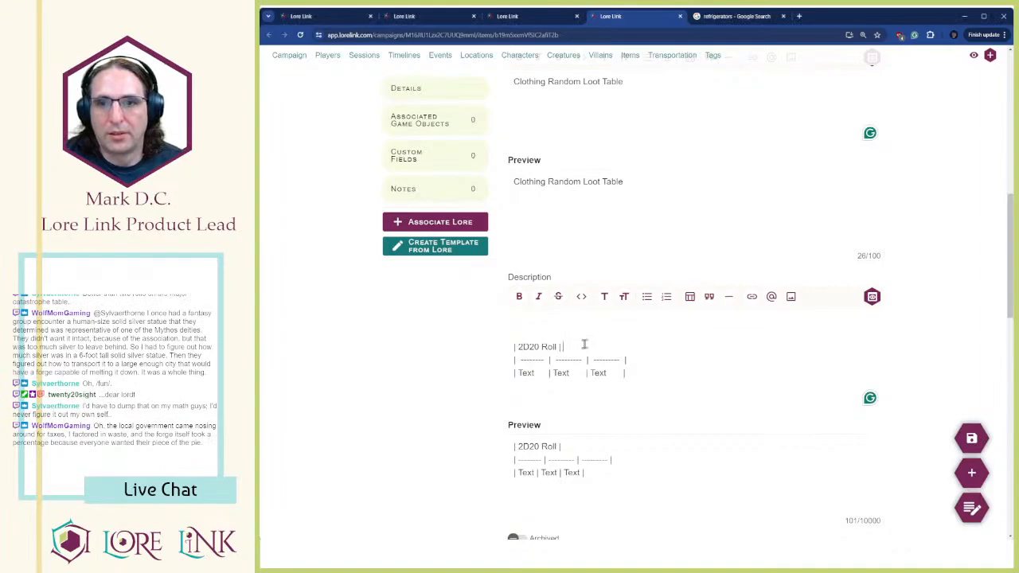
type("Clothing |")
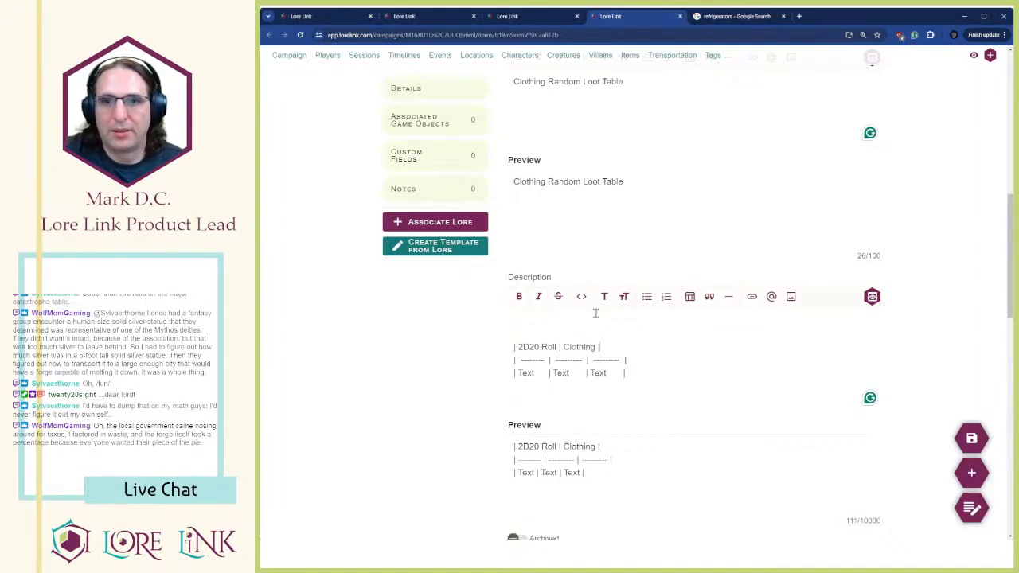
Remove the third column from the table's separator and placeholder text rows
key("shift+End")
key("Delete")
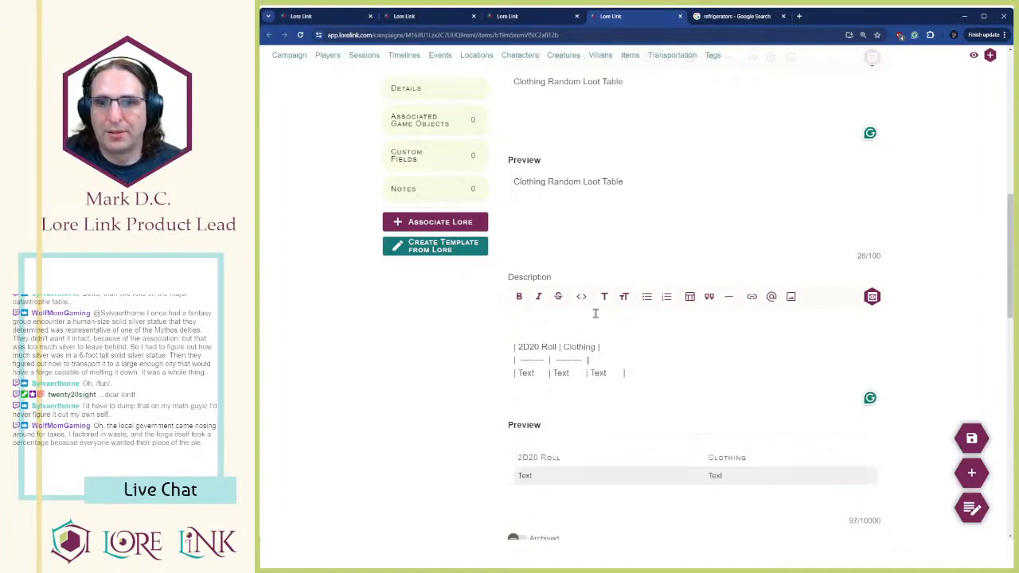
key("shift+End")
key("Delete")
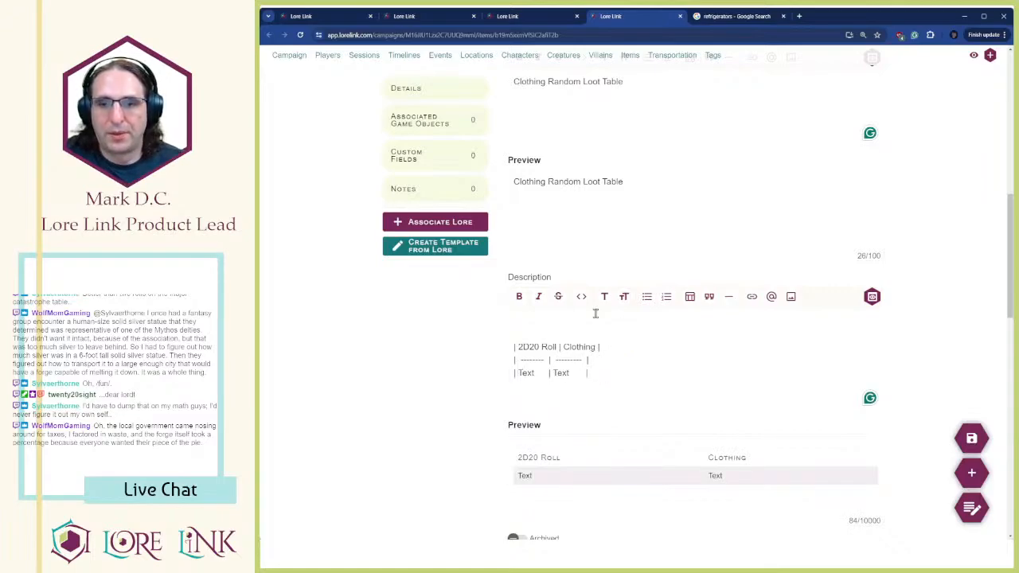
Try entering 2 as the roll value in the table's placeholder row
key("Delete")
key("Delete")
key("Delete")
key("Delete")
type("2")
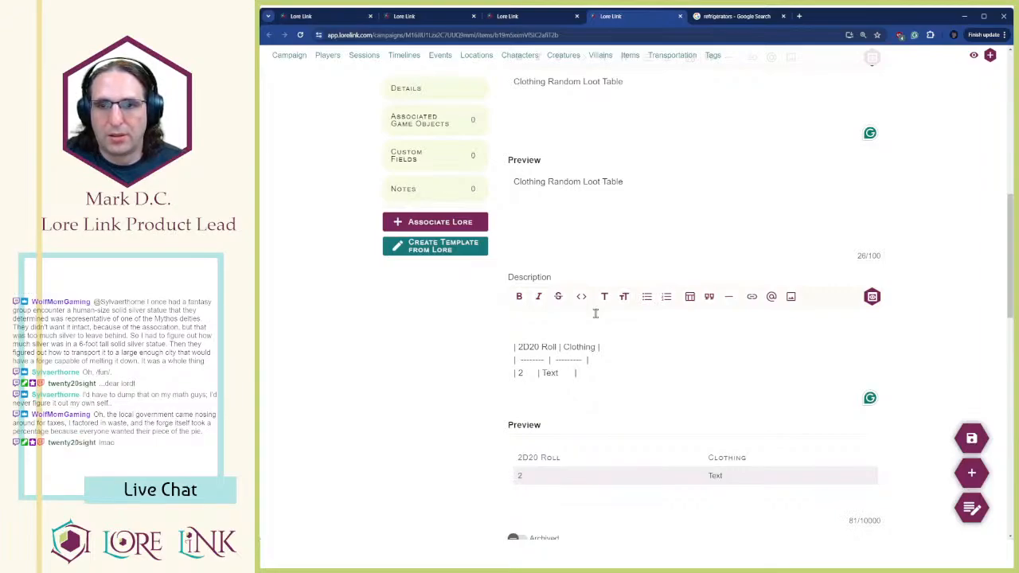
Replace the placeholder row with the pasted list of clothing names and format Brotherhood of Steel Fatigues as the table row for roll 2
key("Home")
key("shift+End")
key("Delete")
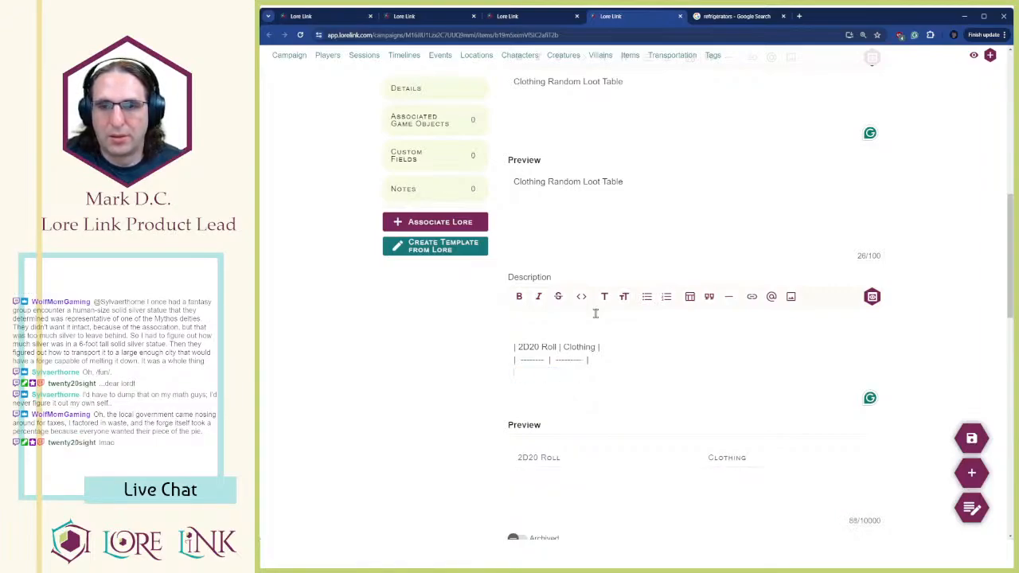
key("ctrl+v")
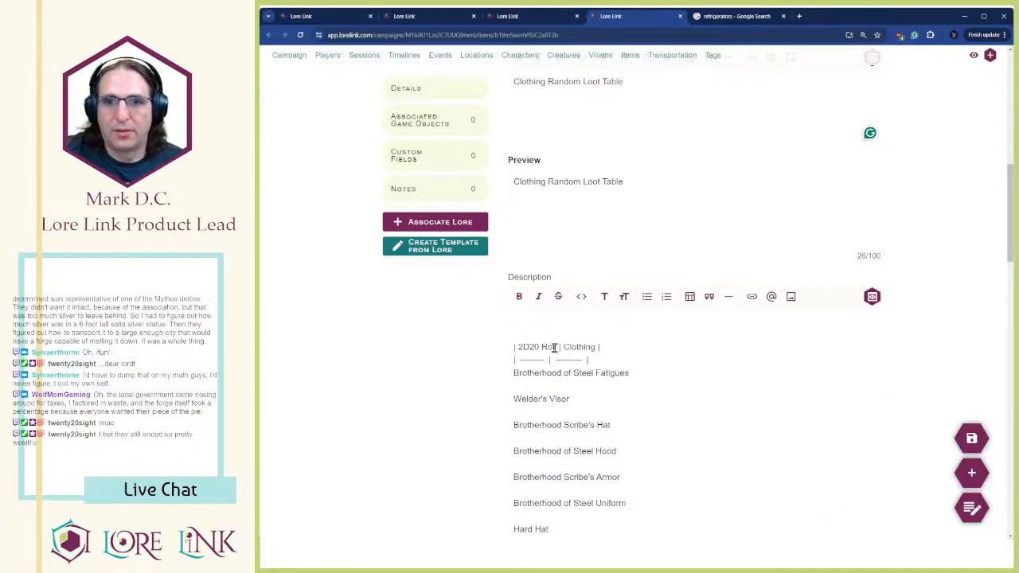
type("|2|")
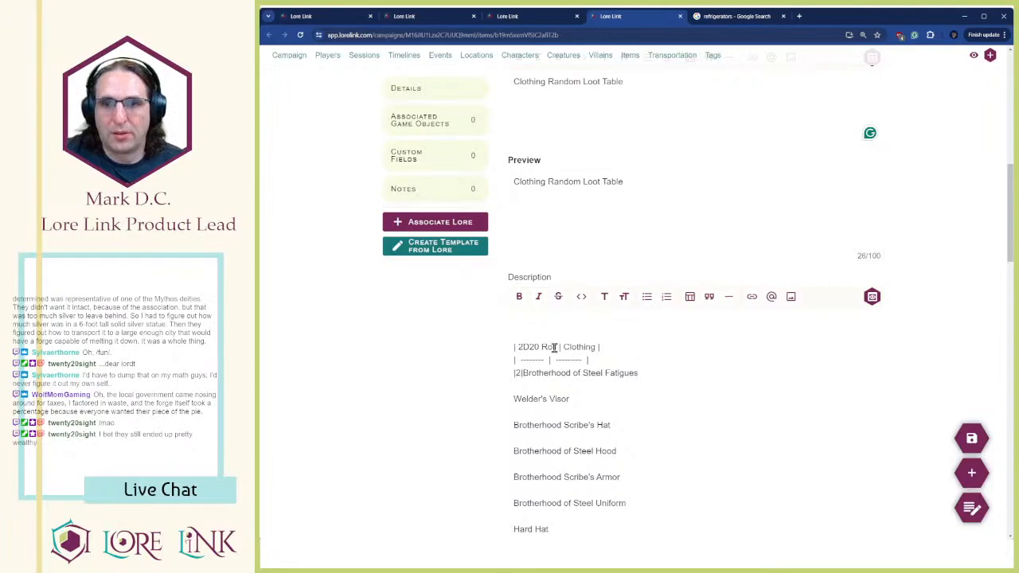
scroll(837, 291, "down", 4)
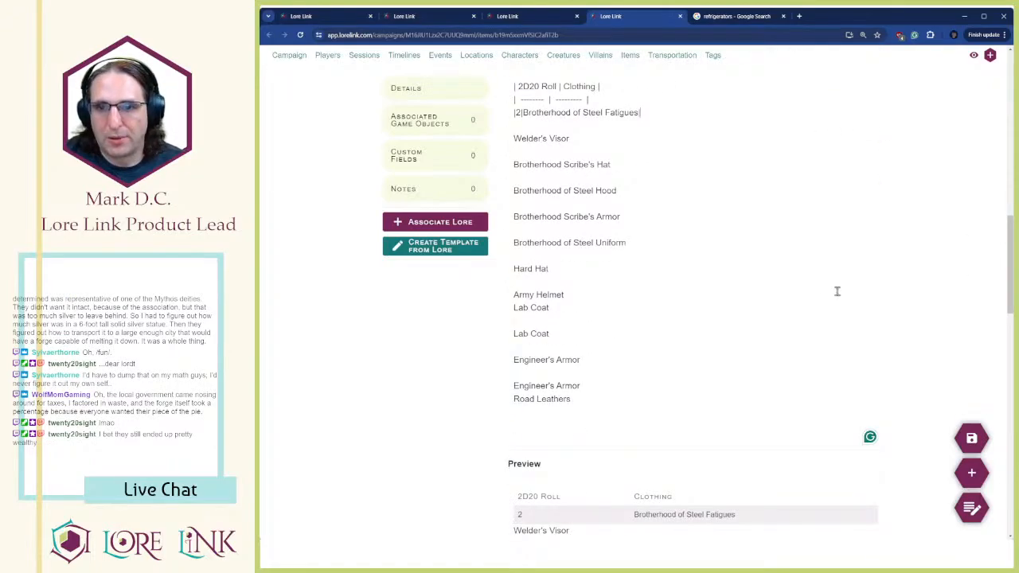
Remove the blank lines between the clothing names from Brotherhood of Steel Fatigues down to Brotherhood of Steel Uniform
scroll(684, 237, "up", 2)
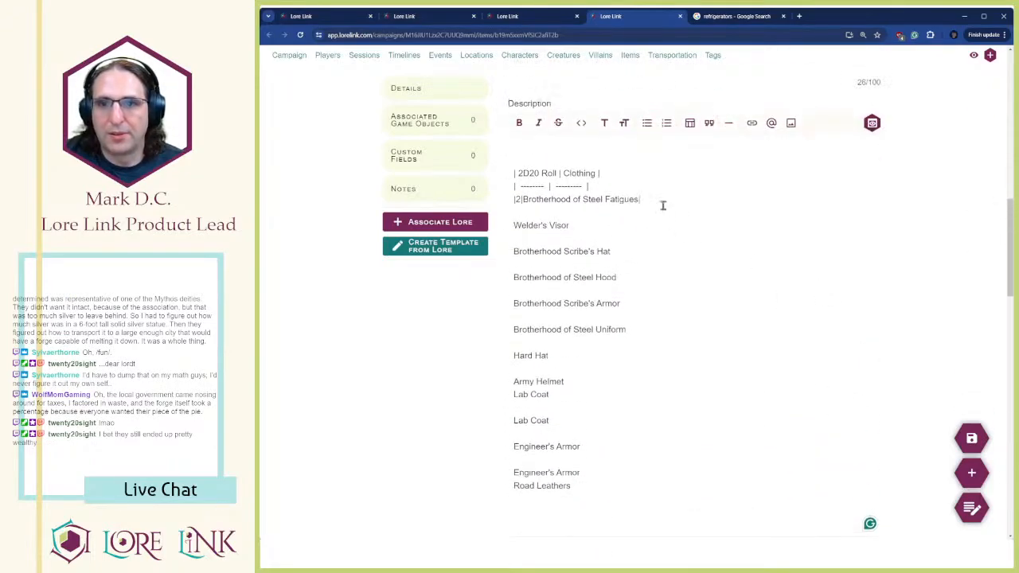
key("Delete")
key("Delete")
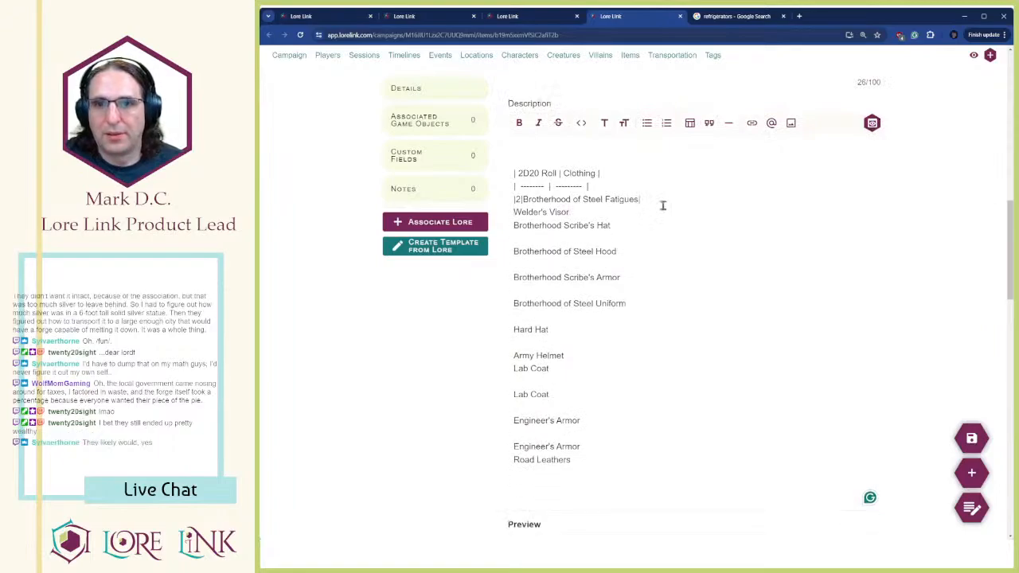
key("Down")
key("Delete")
key("Down")
key("Delete")
key("Down")
key("Delete")
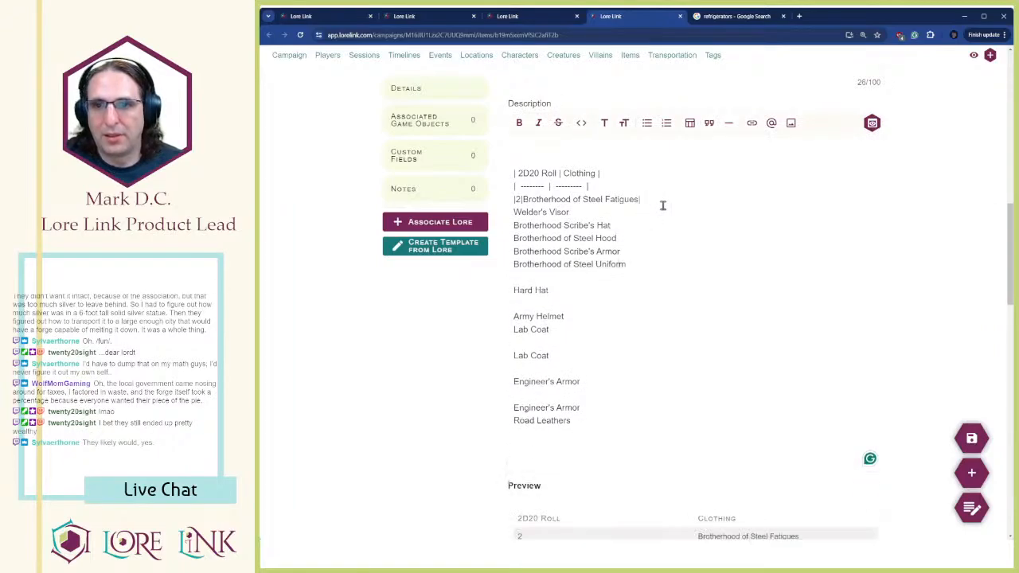
Remove the blank lines from Brotherhood of Steel Uniform down to Road Leathers, keeping Army Helmet and Lab Coat on separate lines
key("Down")
key("Delete")
key("Delete")
key("End")
key("Delete")
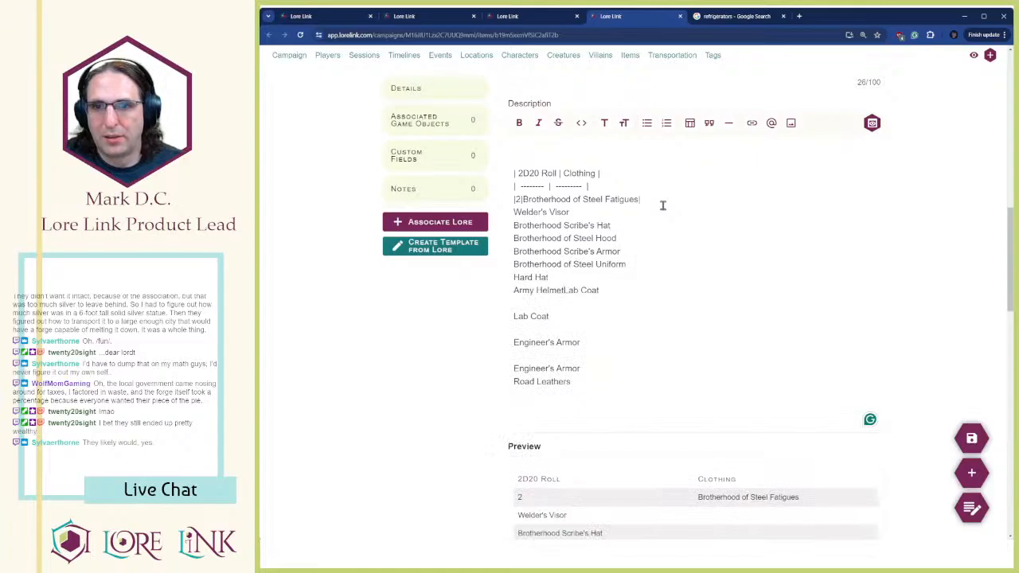
key("Return")
key("Down")
key("Delete")
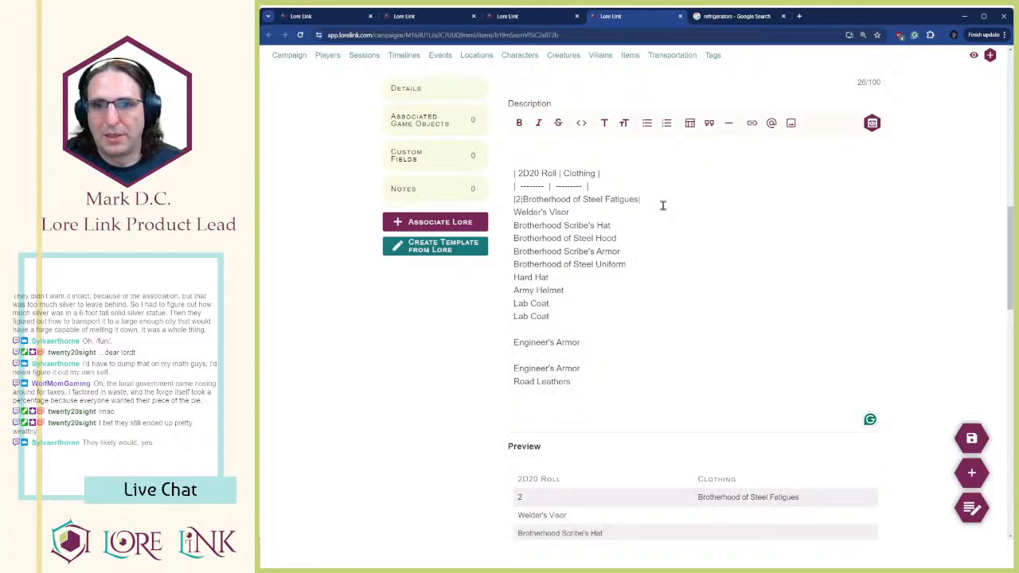
key("Down")
key("Delete")
key("Down")
key("Delete")
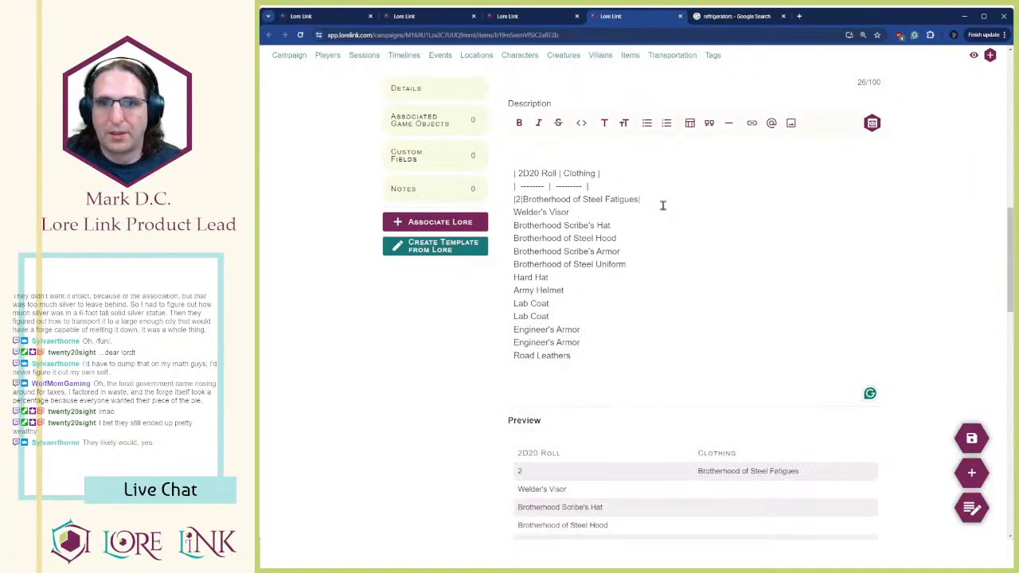
Format the lines from Welder's Visor to Hard Hat as table rows numbered 3 to 8
key("Delete")
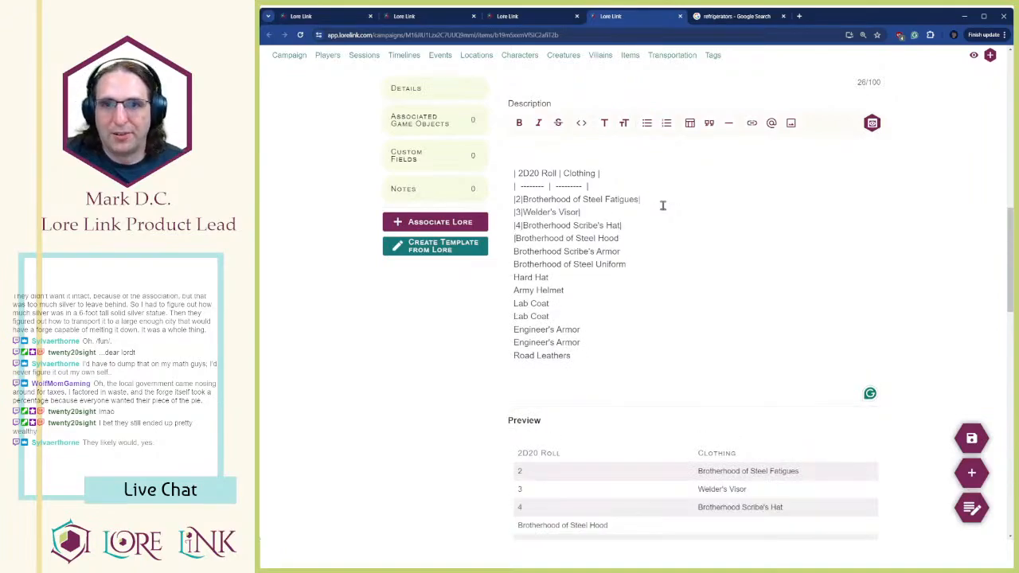
type("|5|")
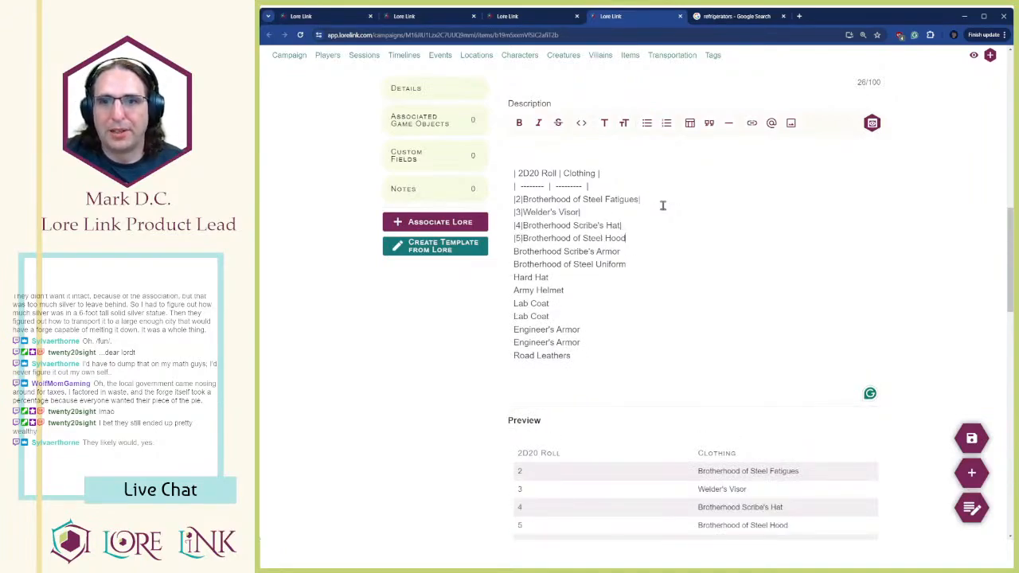
type("|")
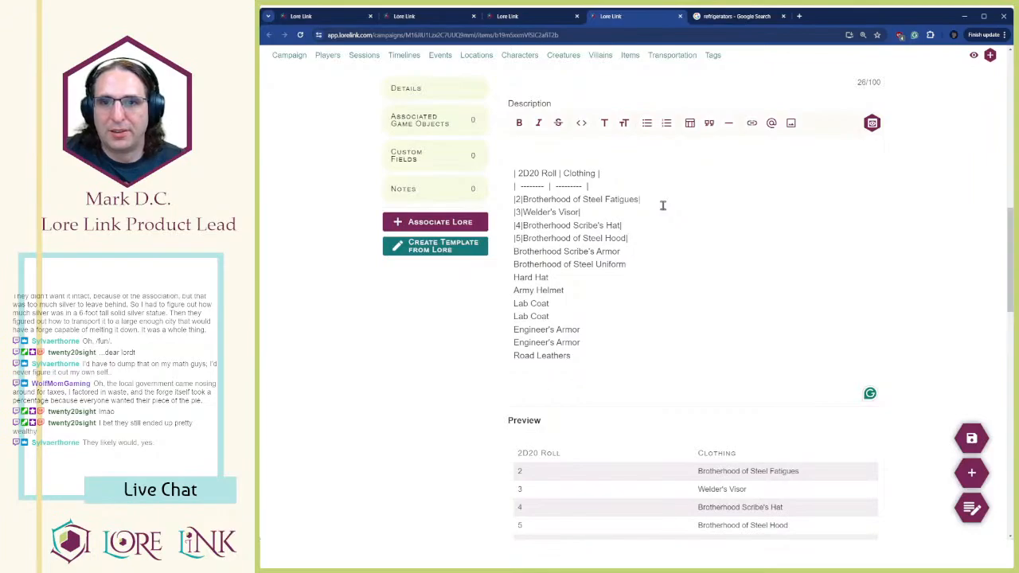
type("|6|")
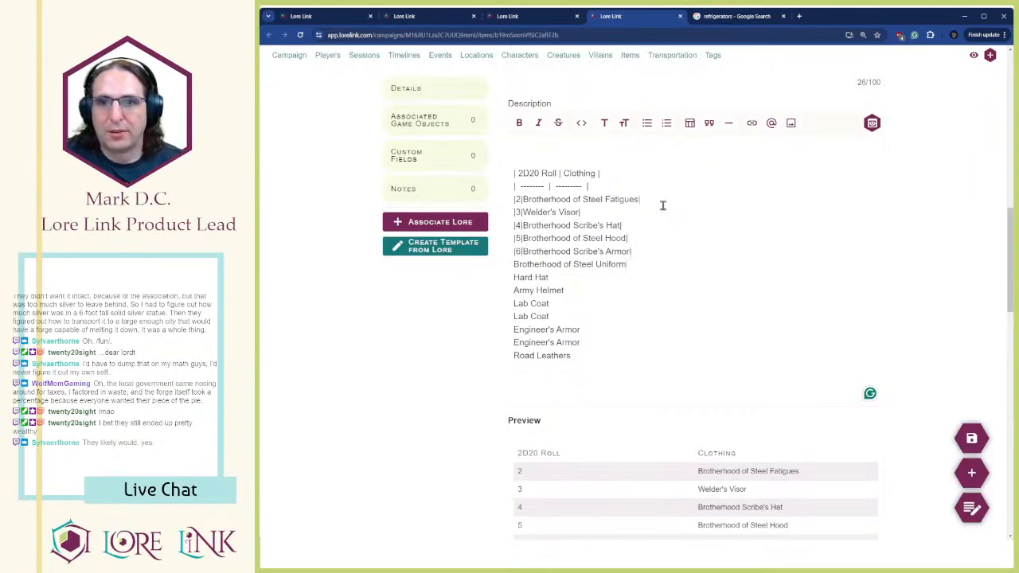
type("|7|")
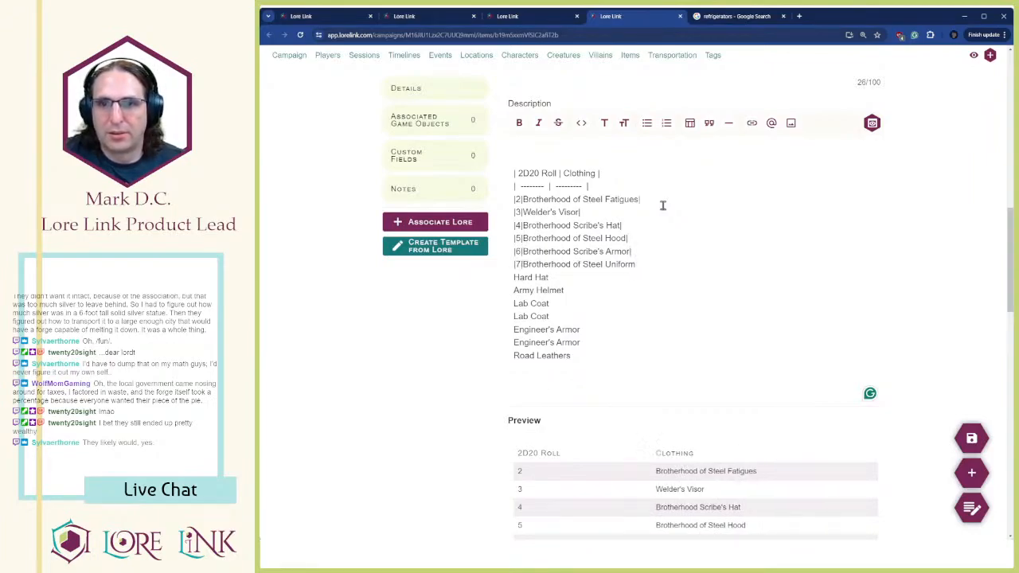
type("|8|")
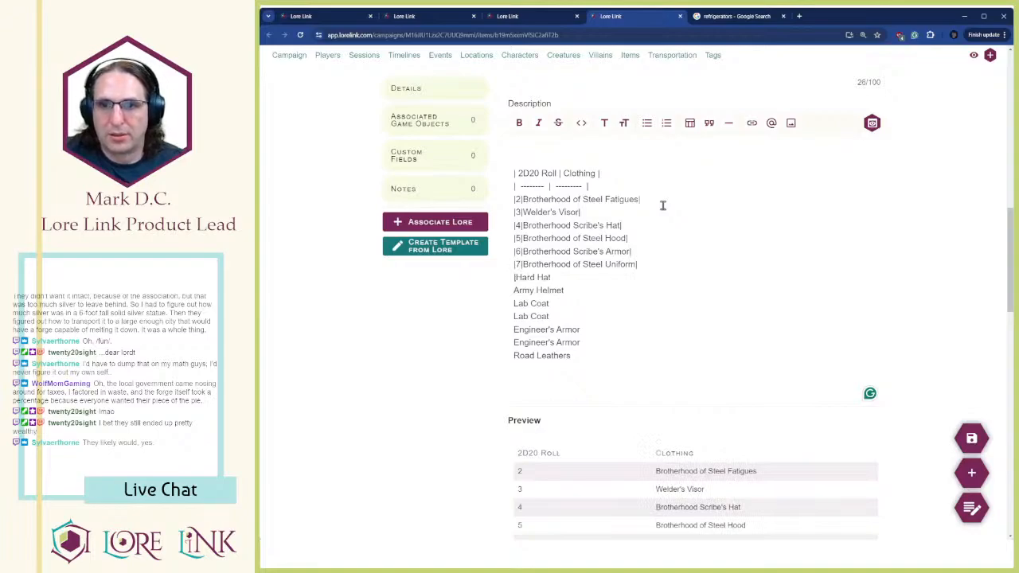
Close the Hard Hat row and format Army Helmet and the two Lab Coat lines as table rows for rolls 9, 10 and 11
scroll(662, 207, "down", 5)
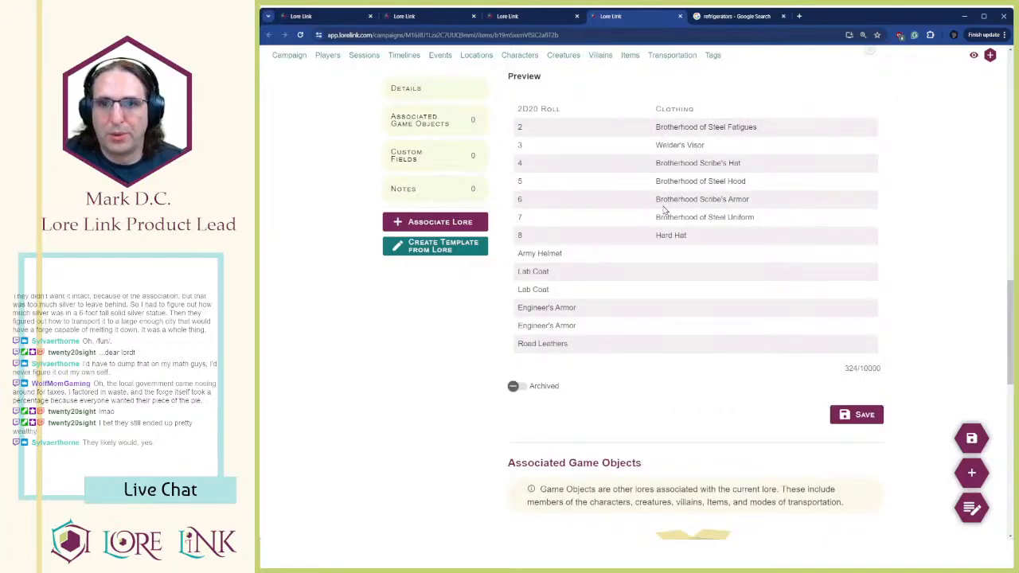
scroll(664, 209, "up", 5)
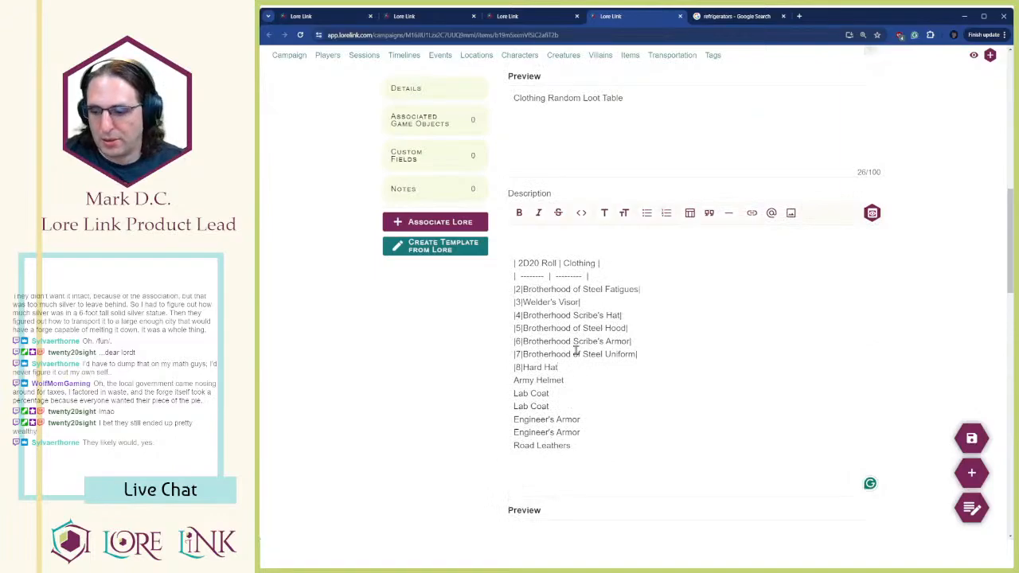
type("|9|")
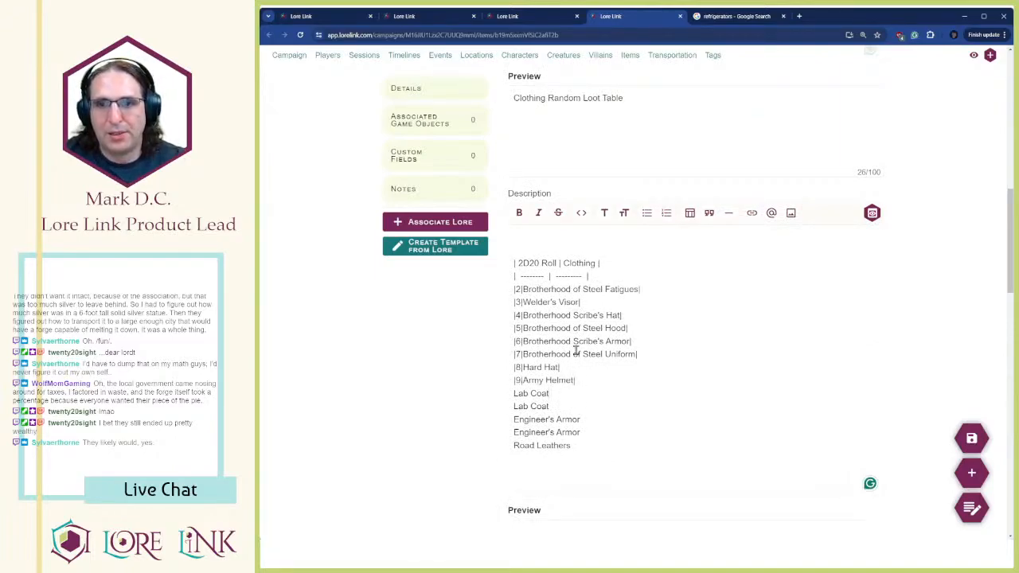
type("|10|")
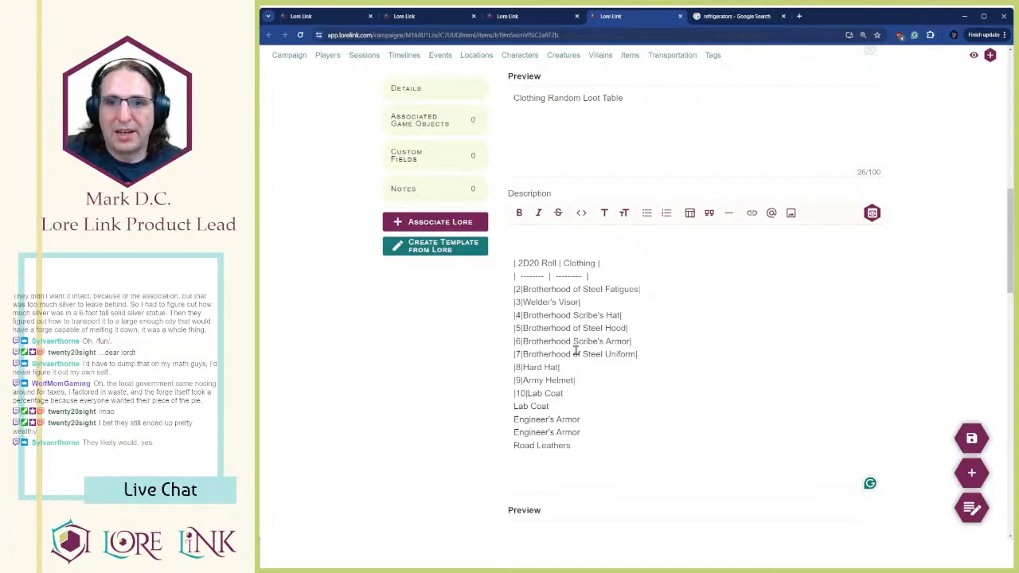
type("|11|")
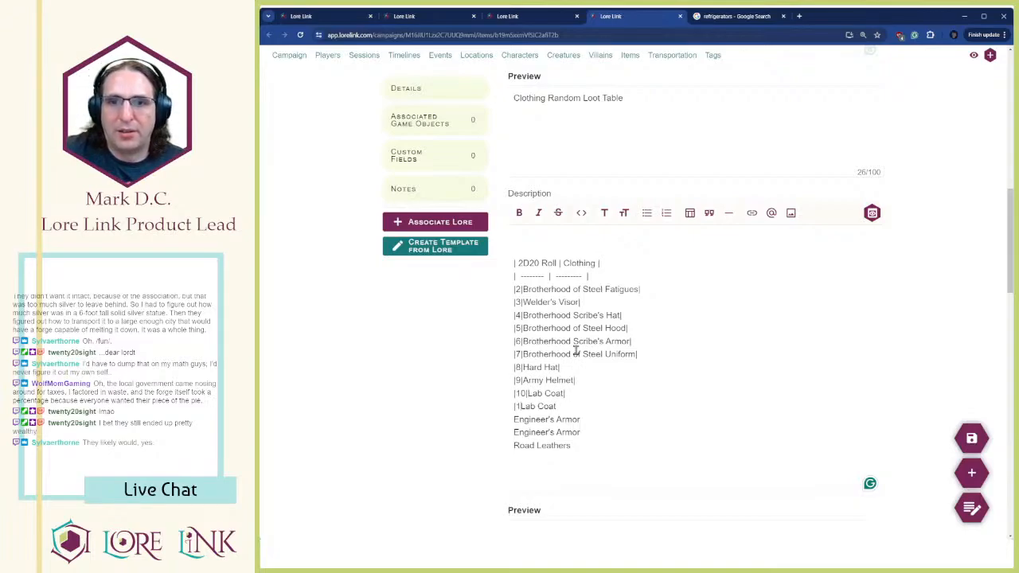
key("End")
type("|11|")
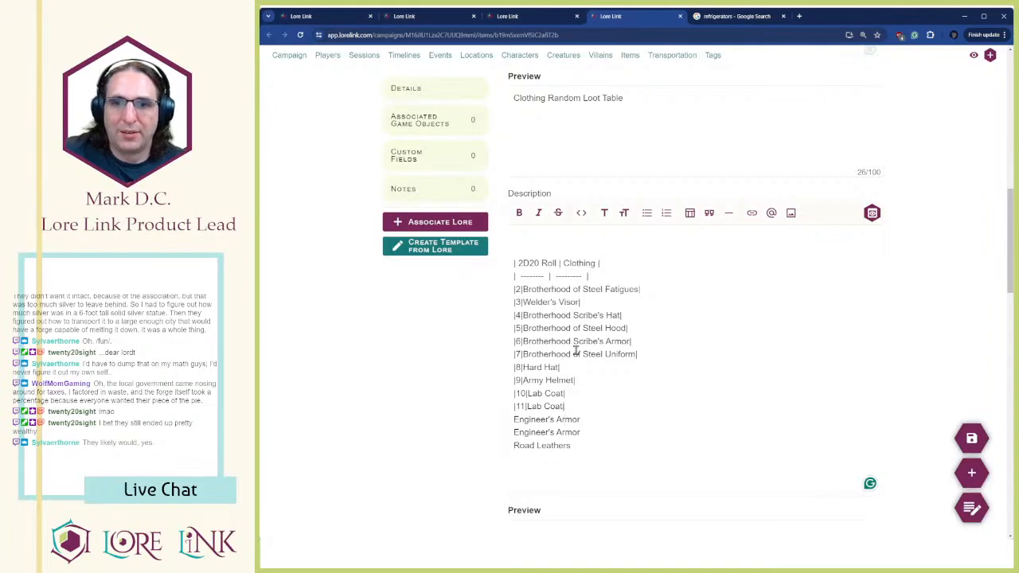
Number the two Engineer's Armor lines 12 and 13 and Road Leathers 14 as table rows
key("Down")
key("Home")
type("|12|")
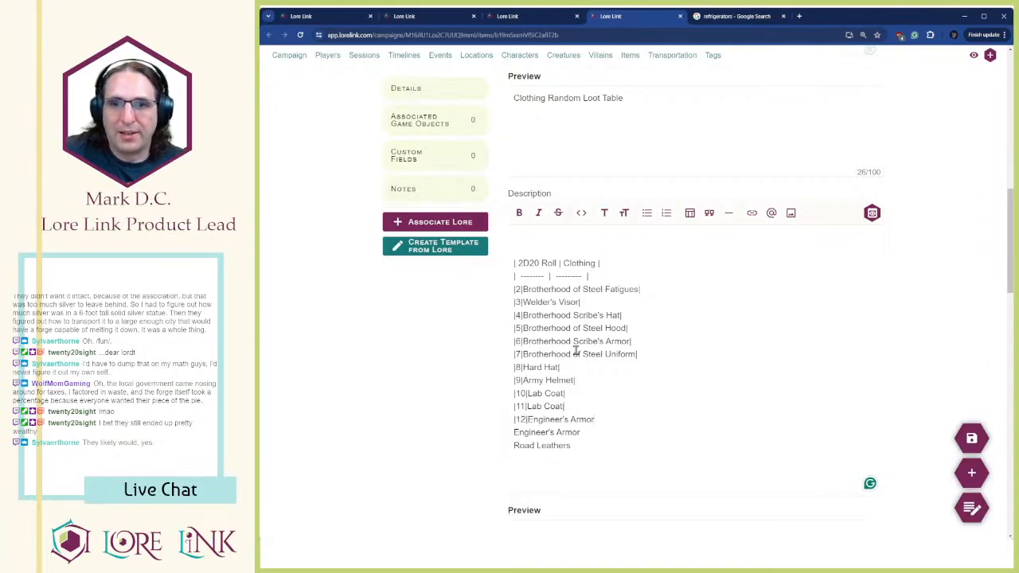
key("End")
type("|")
key("Down")
key("Home")
type("|13")
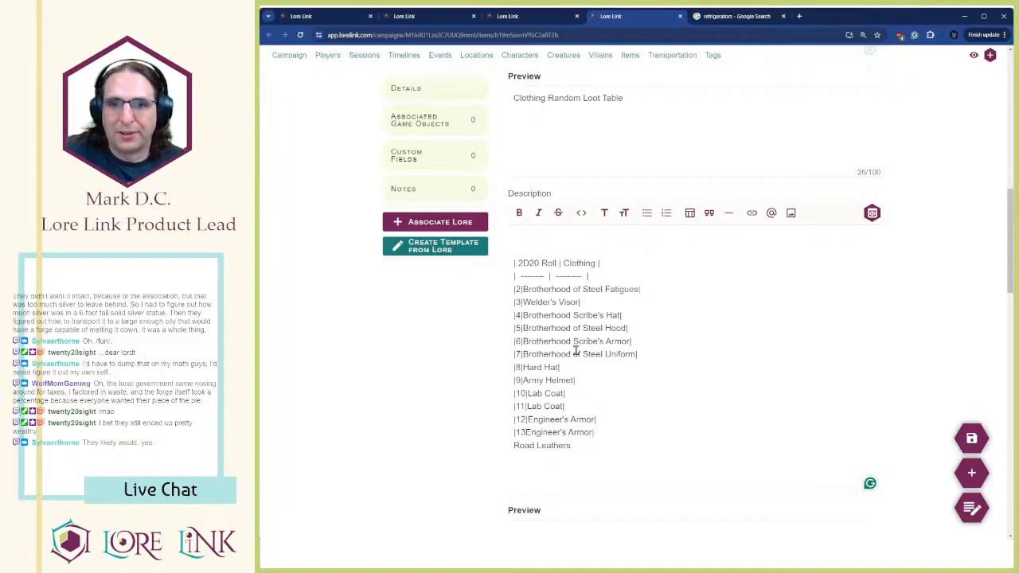
key("Down")
key("Home")
type("|14|")
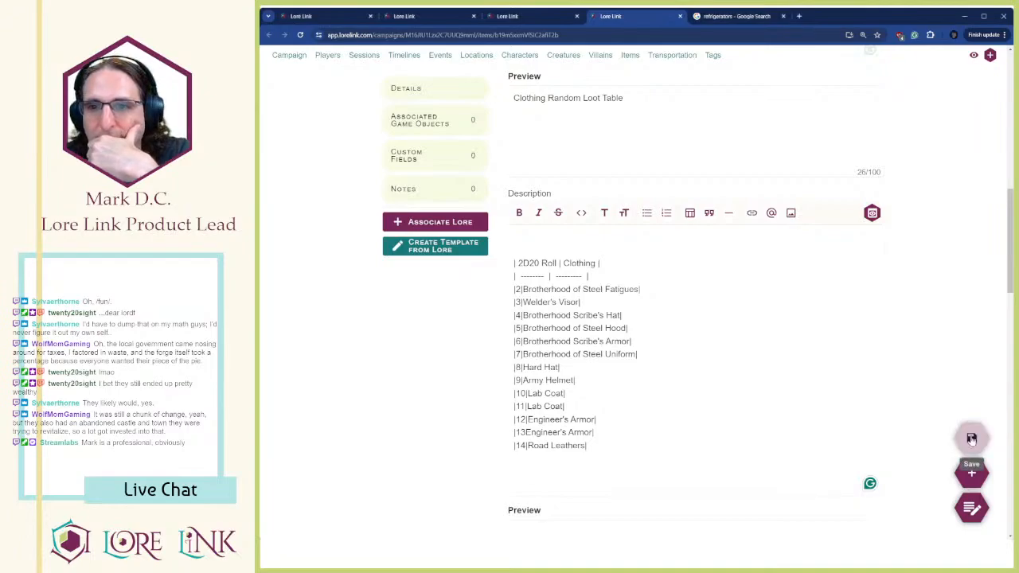
Add the missing column separator after 13 in the second Engineer's Armor row and save the item
scroll(810, 342, "down", 4)
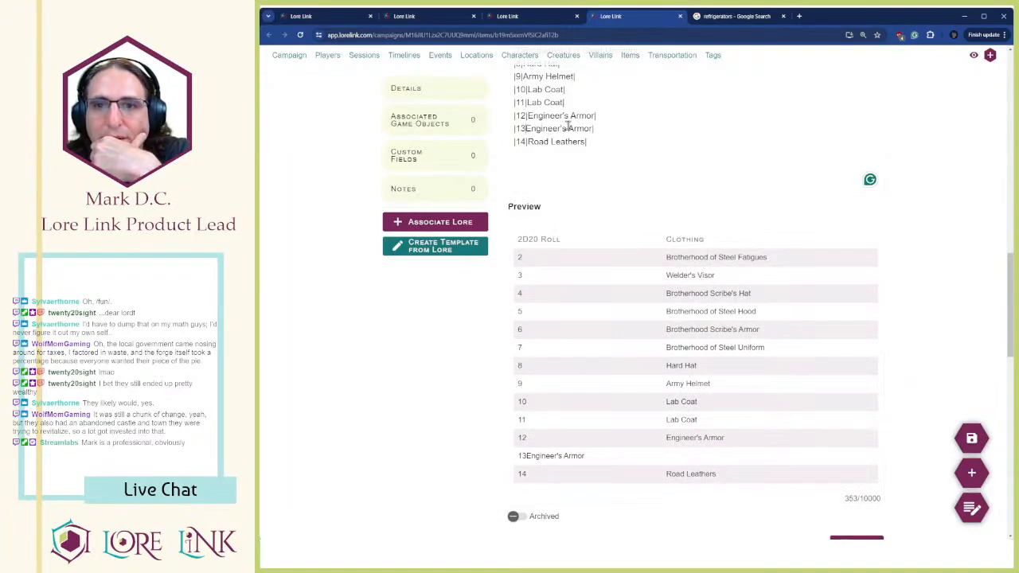
type("|")
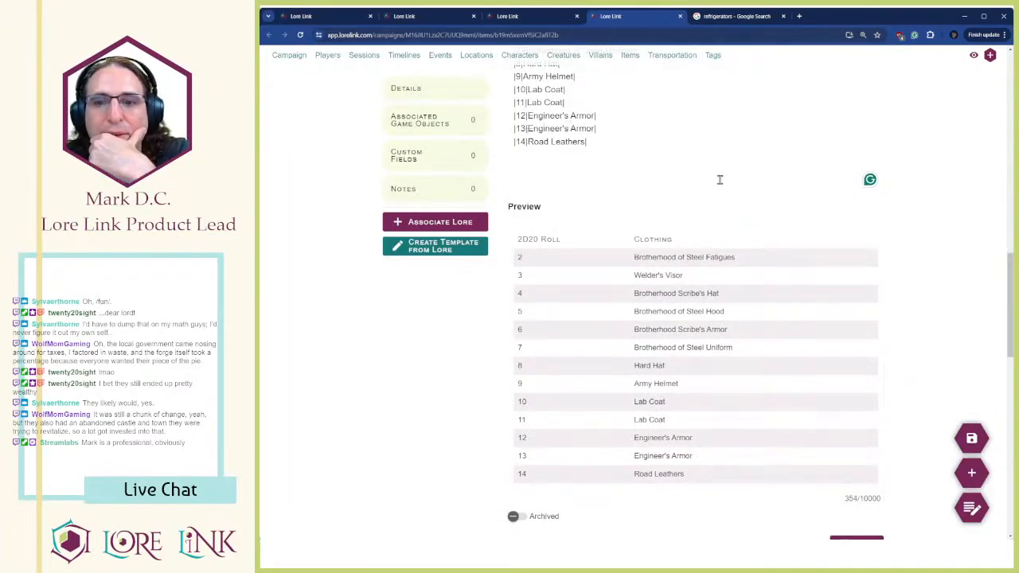
scroll(721, 166, "up", 2)
scroll(722, 166, "down", 2)
left_click(970, 438)
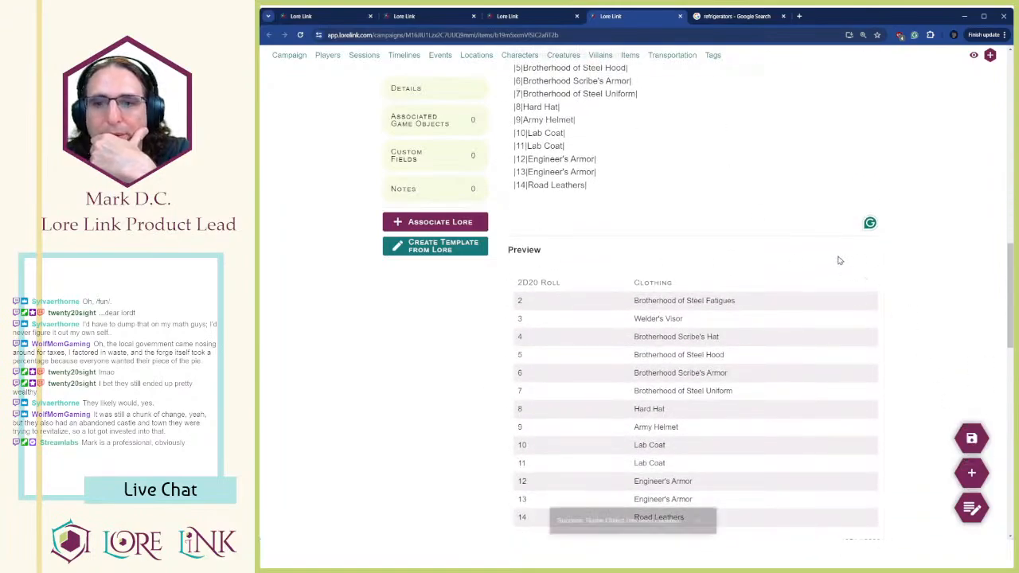
scroll(614, 200, "up", 1)
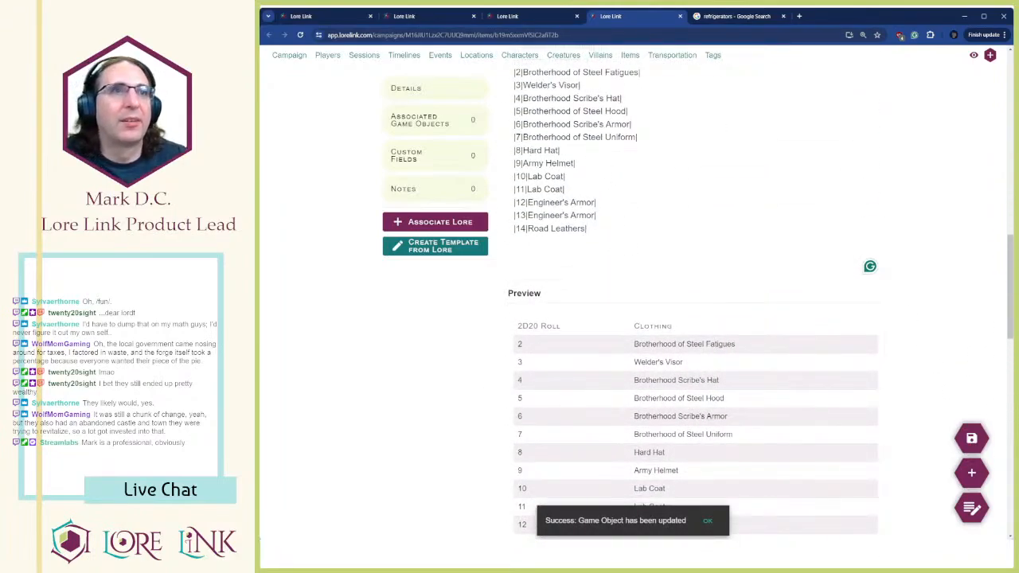
key("alt+Tab")
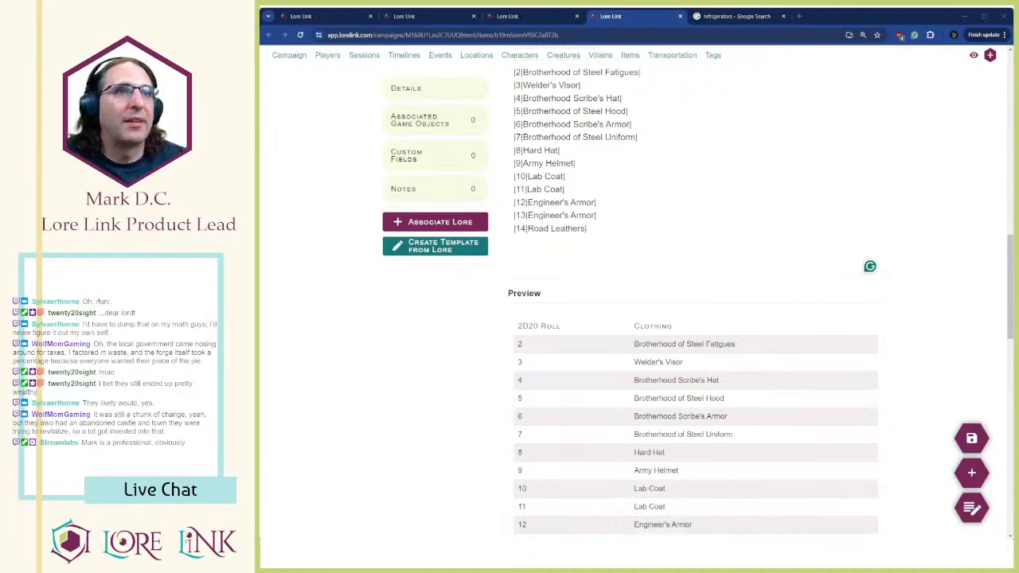
key("alt+Tab")
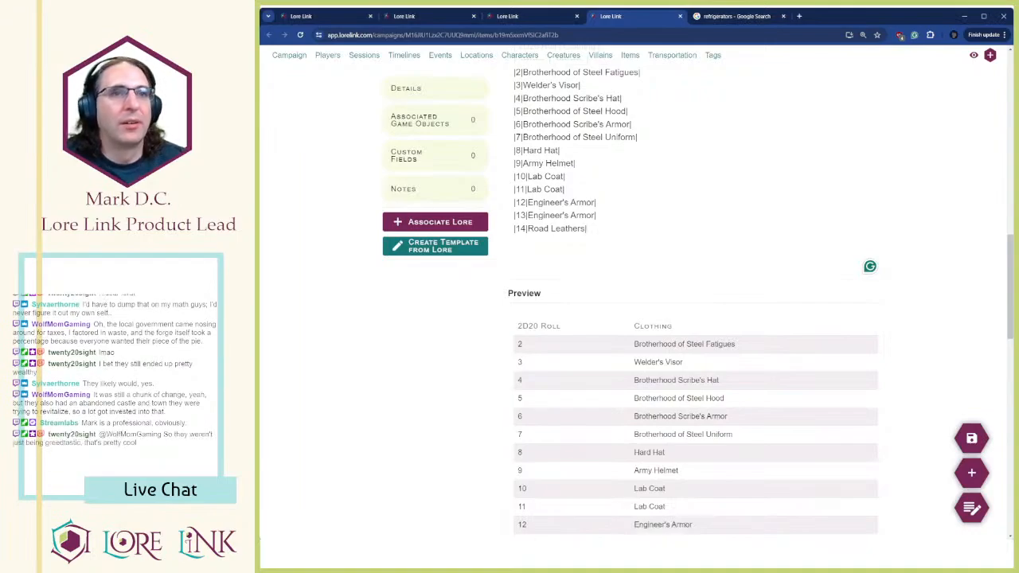
key("alt+Tab")
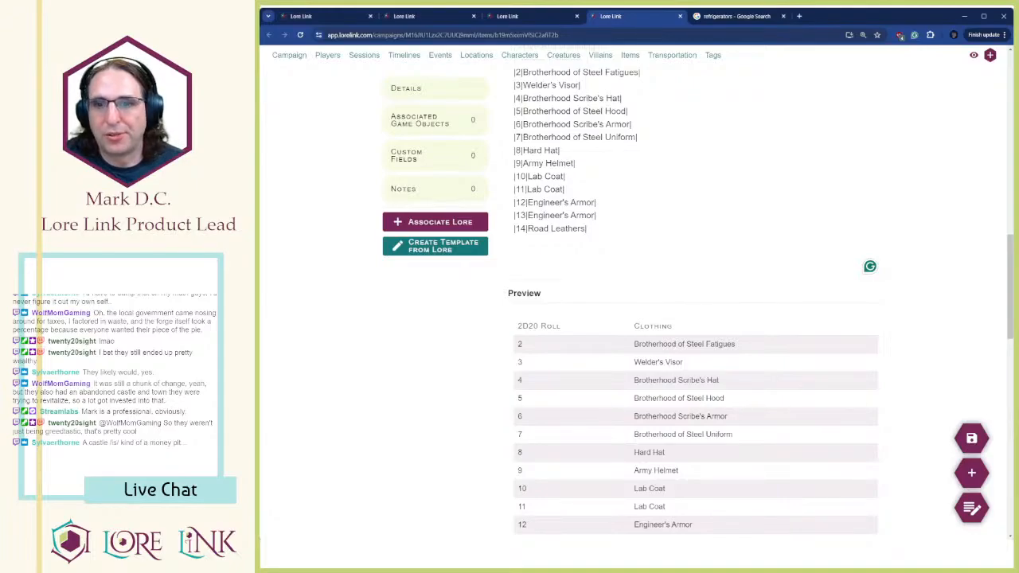
scroll(528, 296, "down", 2)
scroll(613, 276, "up", 3)
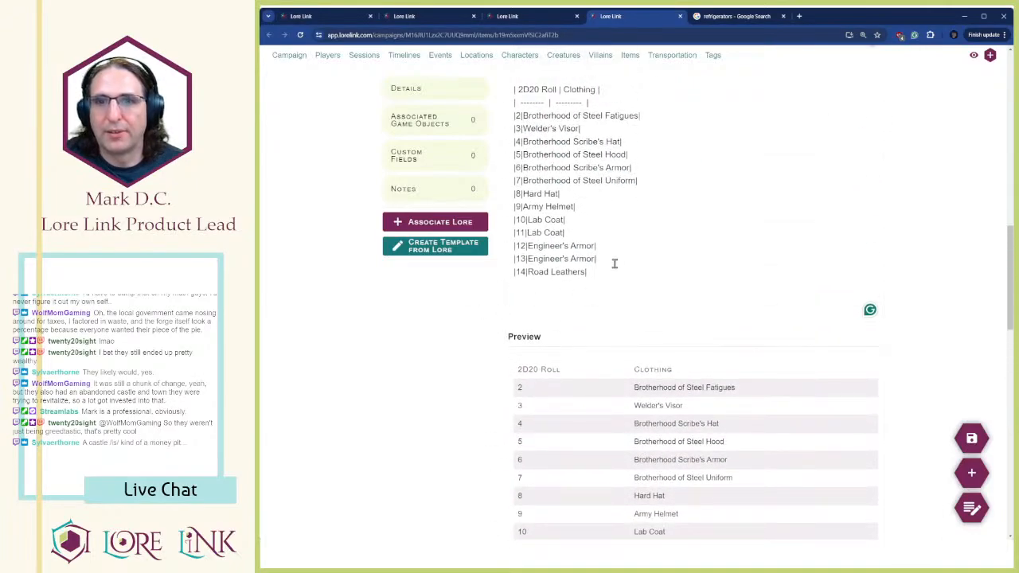
left_click_drag(614, 298, 634, 206)
left_click(662, 291)
left_click(617, 308)
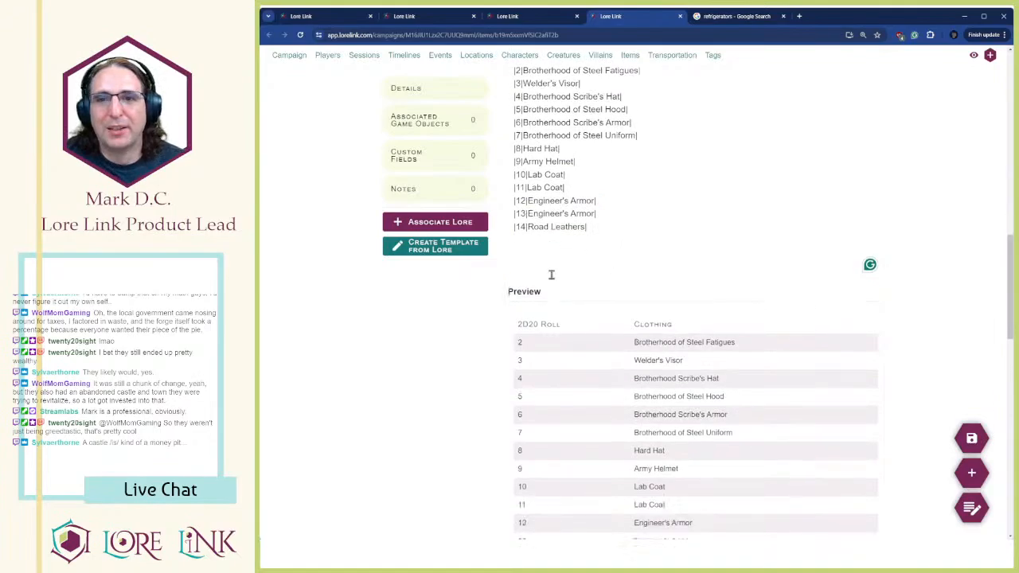
left_click_drag(623, 320, 515, 161)
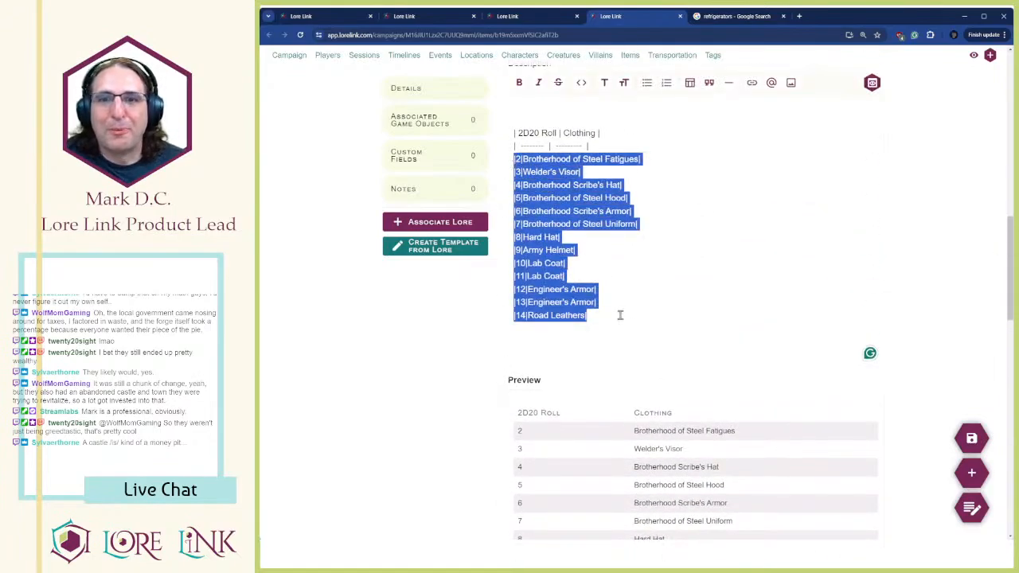
Paste the next batch of clothing names, from Road Leathers to Tough Clothing, below the table row for roll 14
left_click(614, 328)
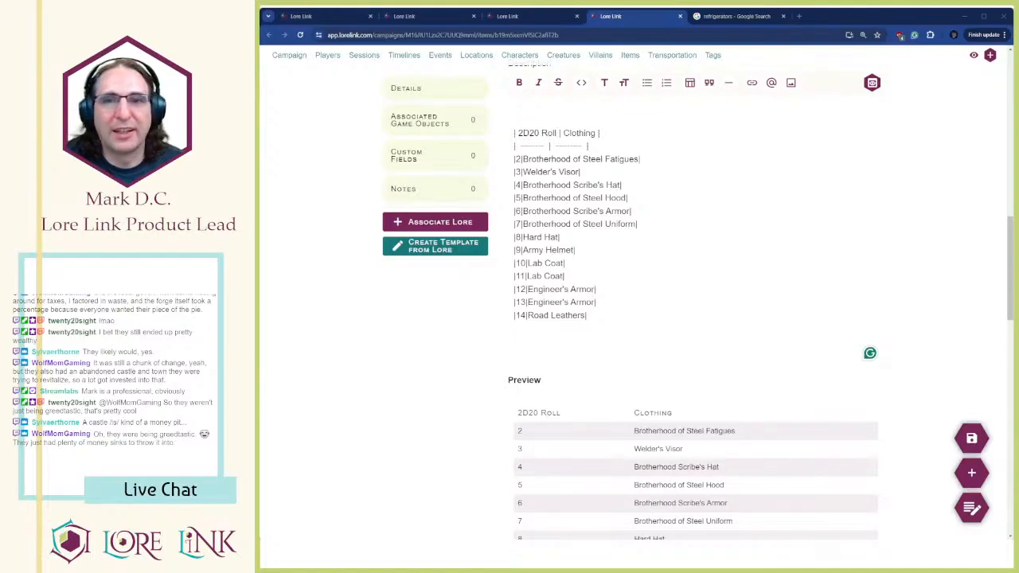
key("alt+Tab")
type("Road Leathers  Casual Clothing Casual Clothing  Hides  Hides  Harness  Harness  Sack Hood  Sack Hood  Military Fatigues Military Fatigues Tough Clothing")
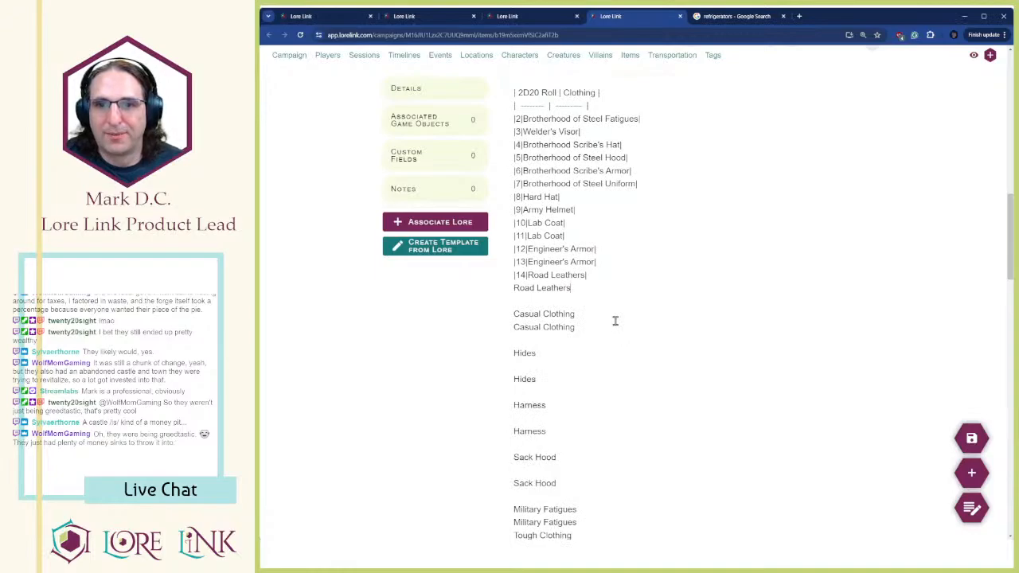
Remove the blank lines between the pasted clothing names, from Road Leathers down to Tough Clothing
key("Delete")
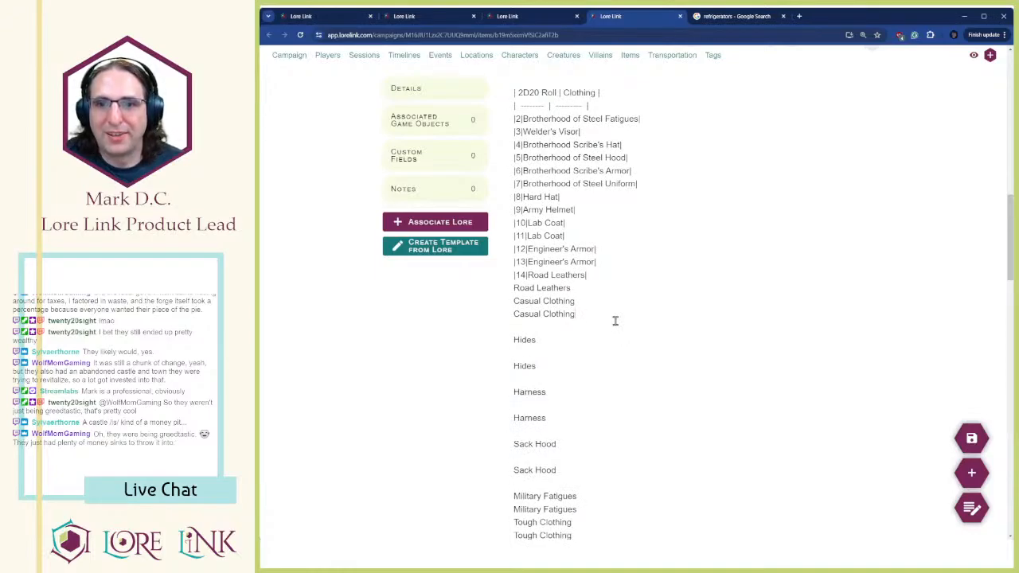
key("Delete")
key("Down")
key("Down")
key("Delete")
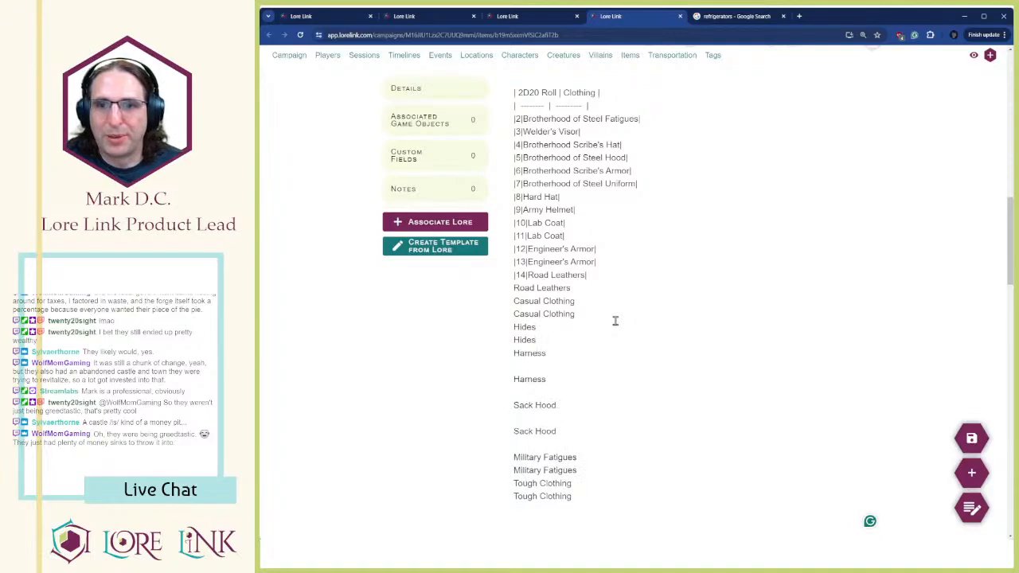
key("Down")
key("End")
key("Delete")
key("Down")
key("Delete")
key("Down")
key("End")
key("Delete")
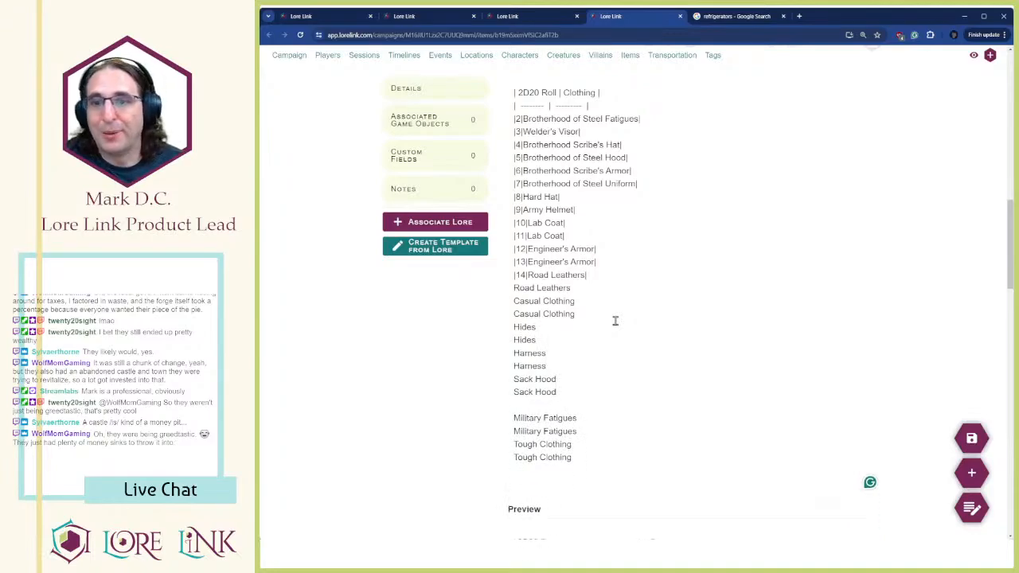
key("Down")
key("Delete")
key("Down")
key("End")
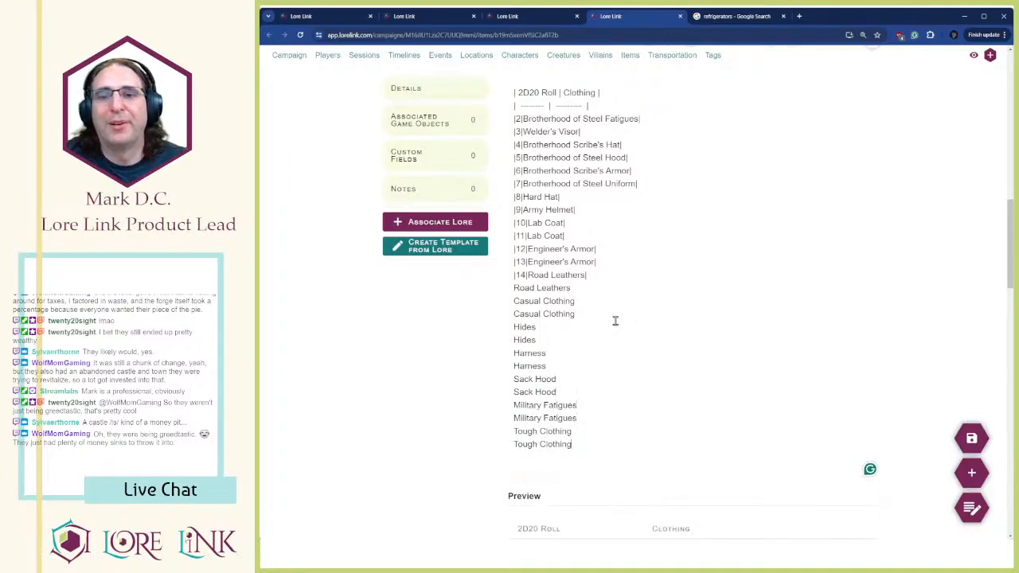
Number the second Road Leathers line 15 and the two Casual Clothing lines 16 and 17, with column separators around each number
left_click(584, 291)
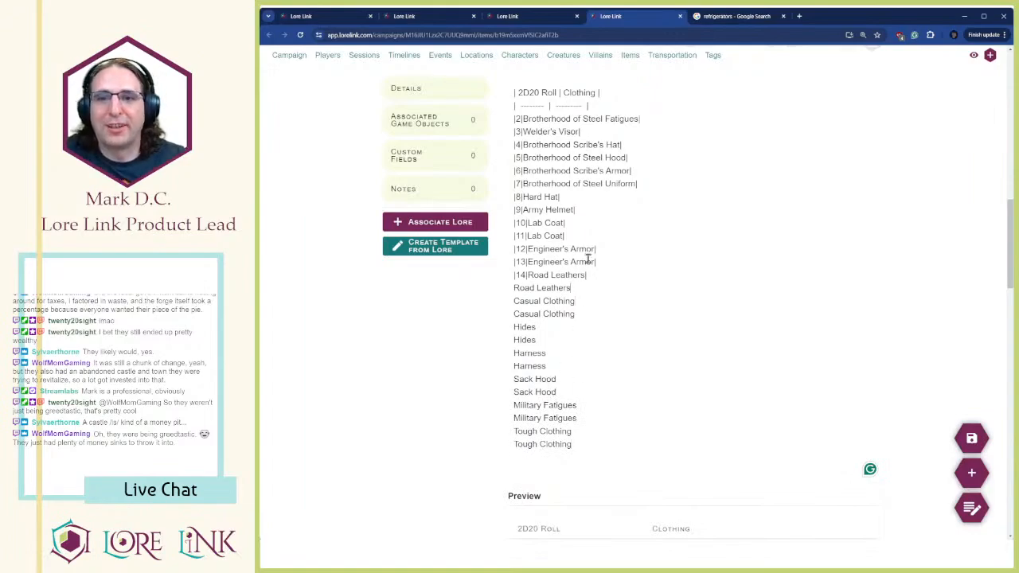
key("Home")
type("|15|")
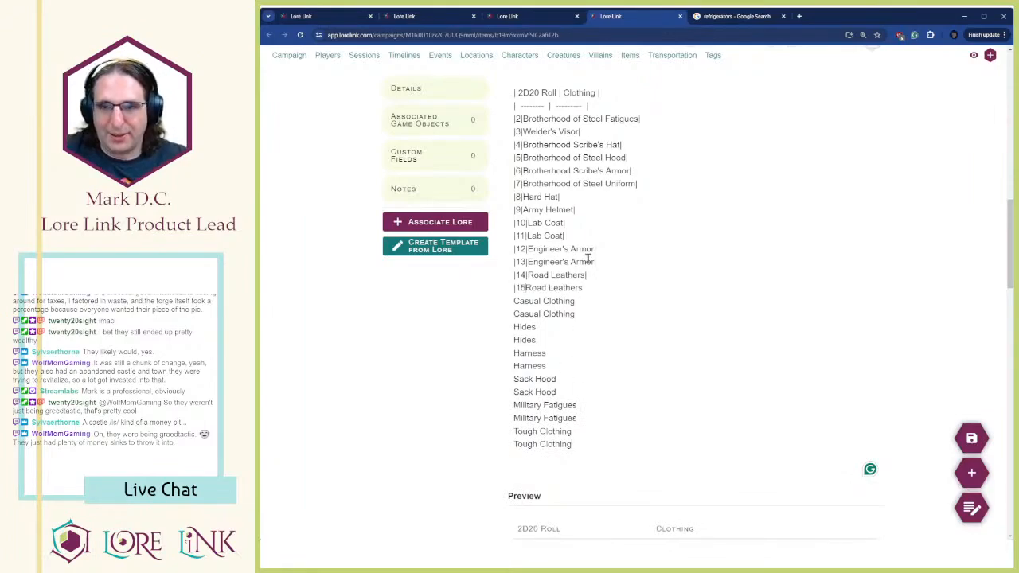
key("End")
type("|")
key("Down")
key("Home")
type("|16|")
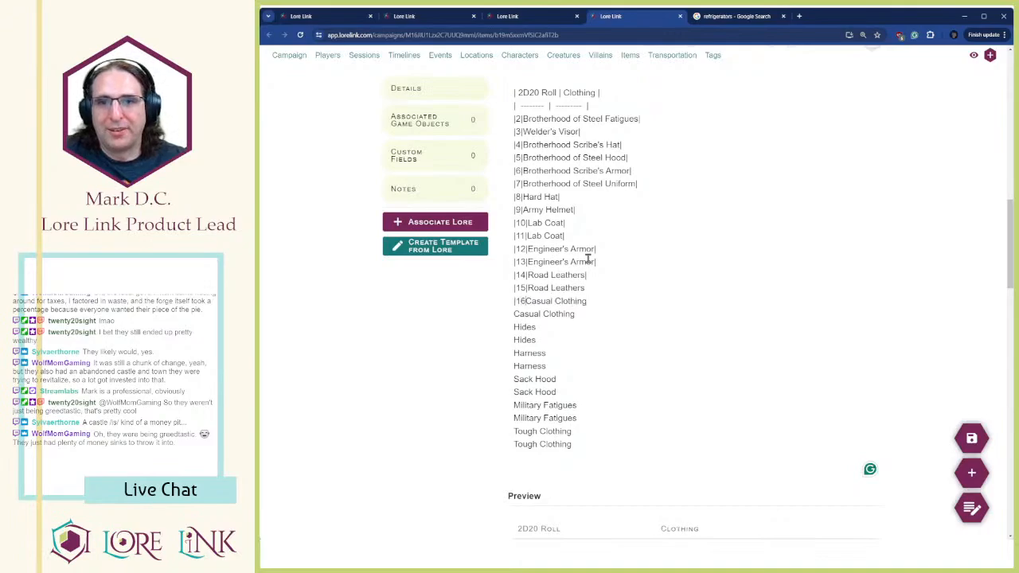
key("Down")
key("Home")
type("|17")
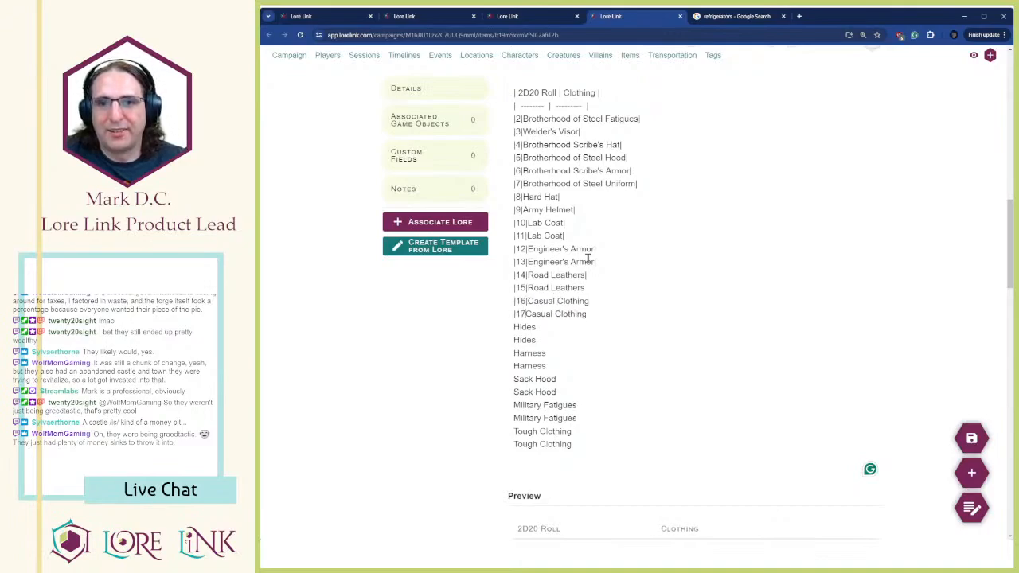
type("|")
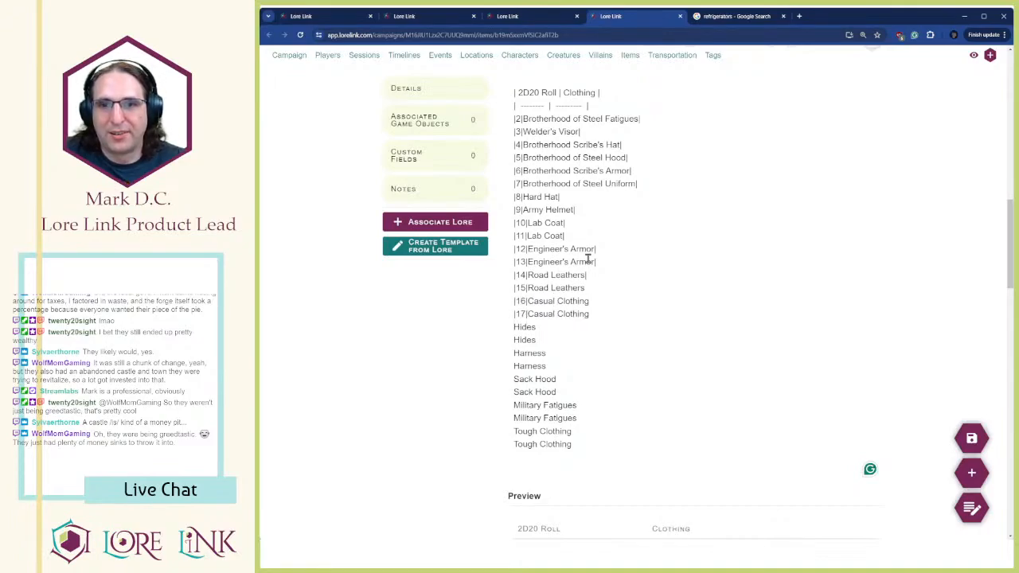
Number the two Hides lines 18 and 19 and the two Harness lines 20 and 21, with column separators around each number
key("Down")
key("Home")
type("|18|")
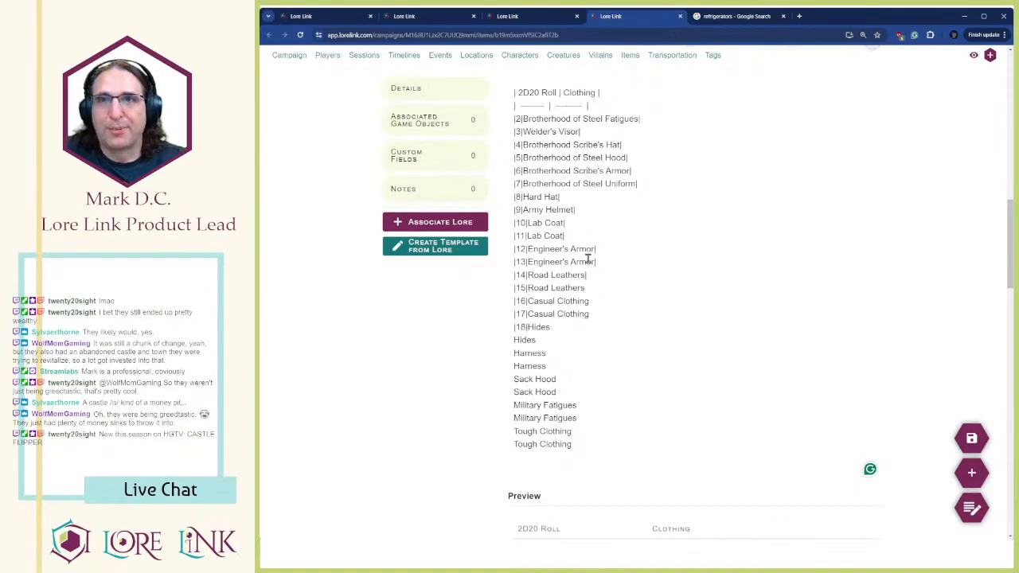
key("Down")
key("Home")
type("|19|")
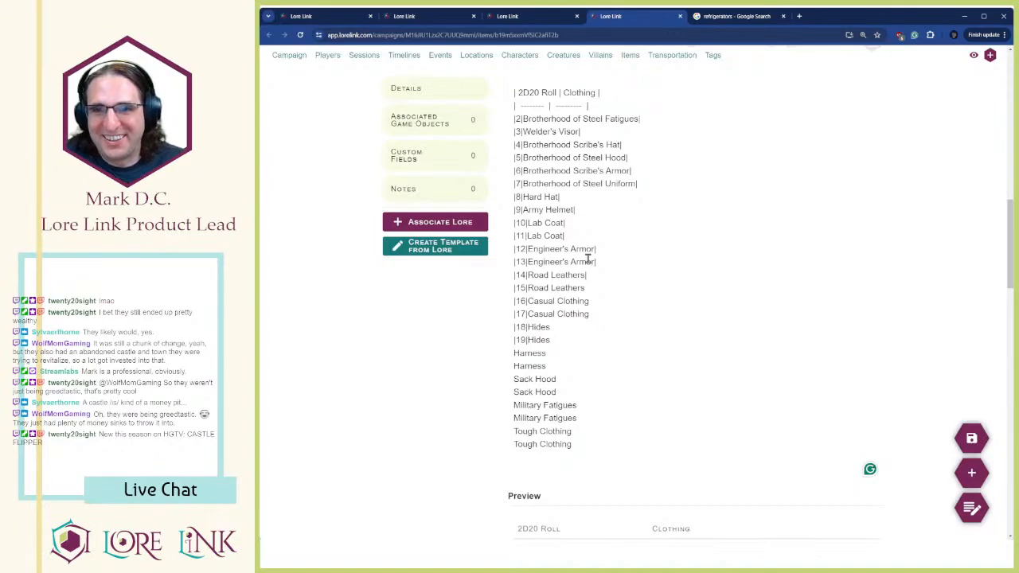
key("Down")
key("Home")
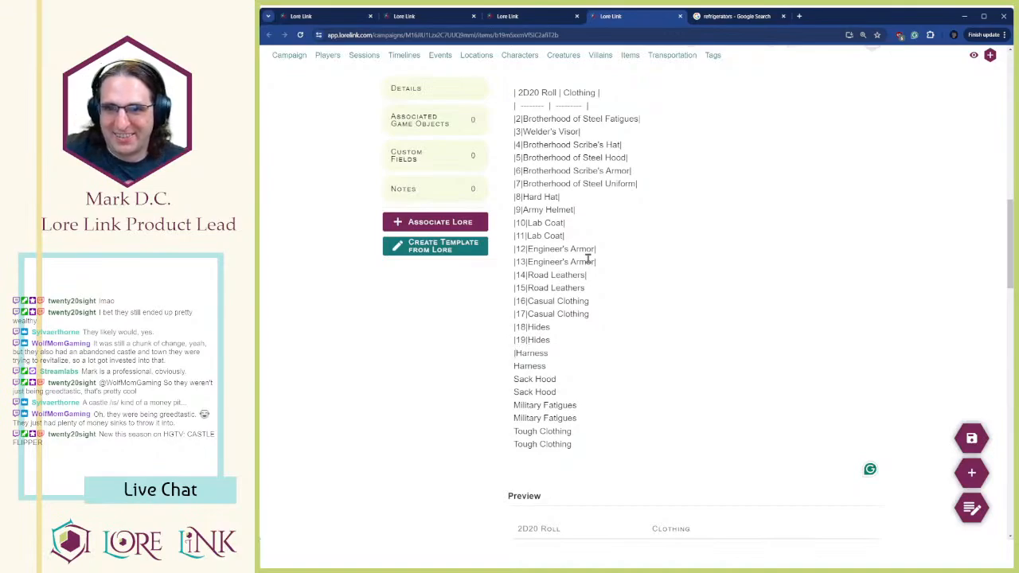
type("|20|")
key("Down")
key("Home")
type("|21|")
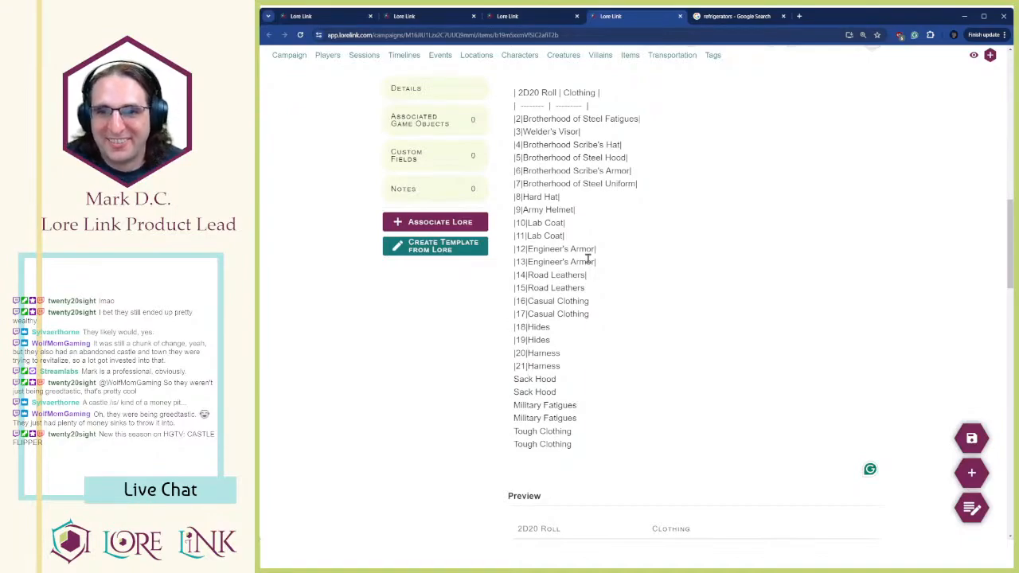
Number the Sack Hood lines 22 and 23, Military Fatigues 24 and 25, and Tough Clothing 26 and 27, with column separators
type("|")
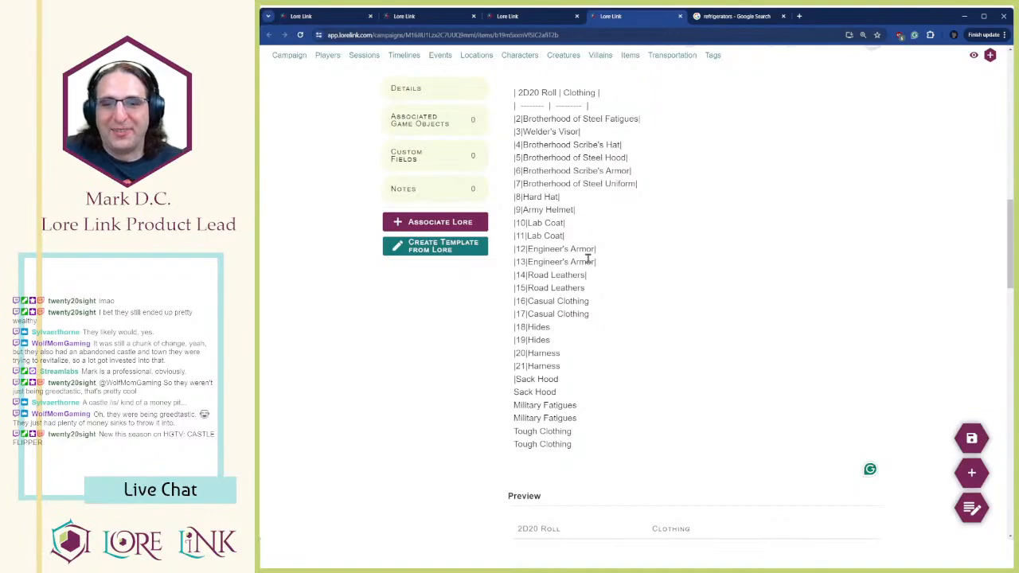
type("22|")
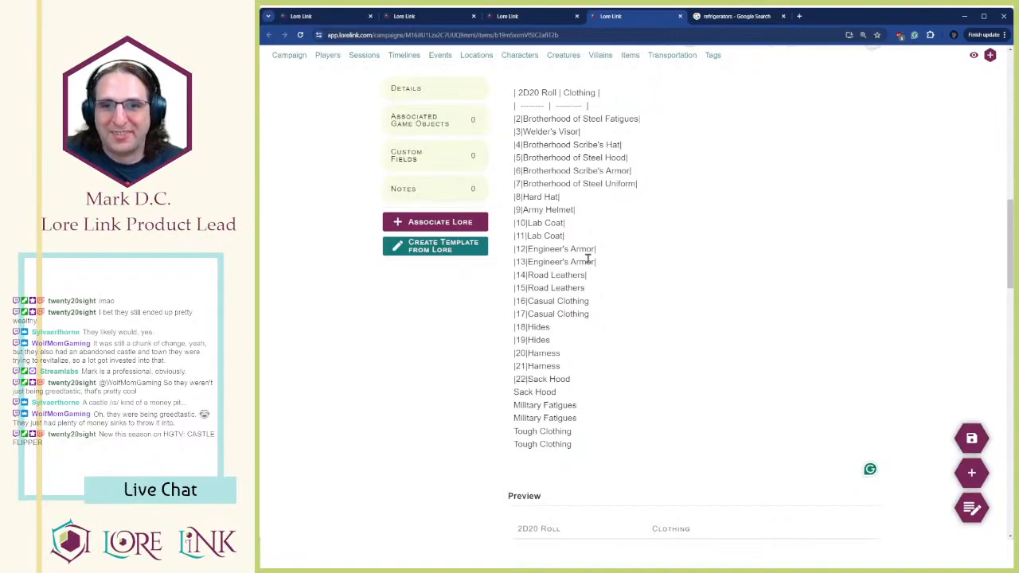
type("|")
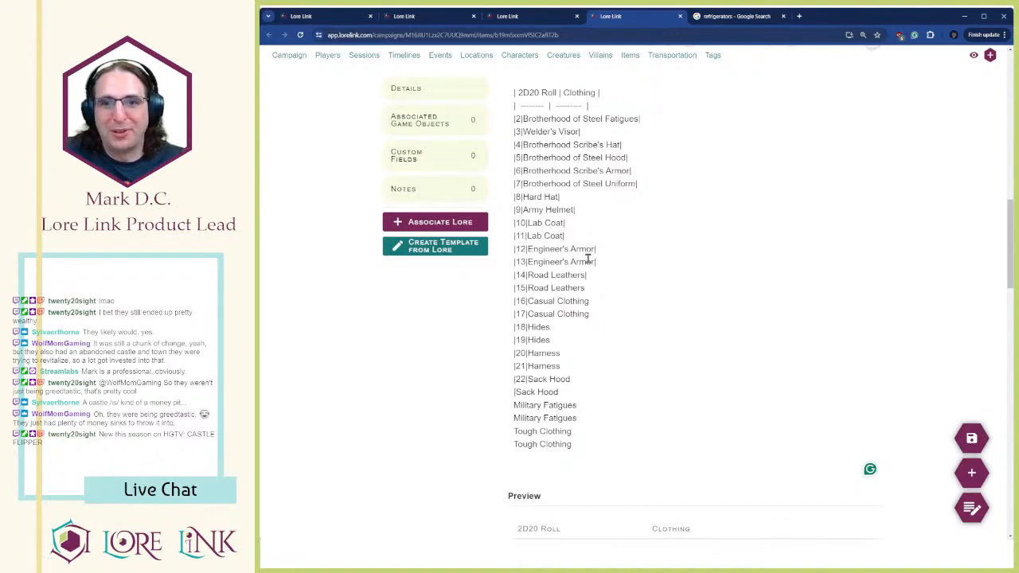
type("23|")
type("|24|")
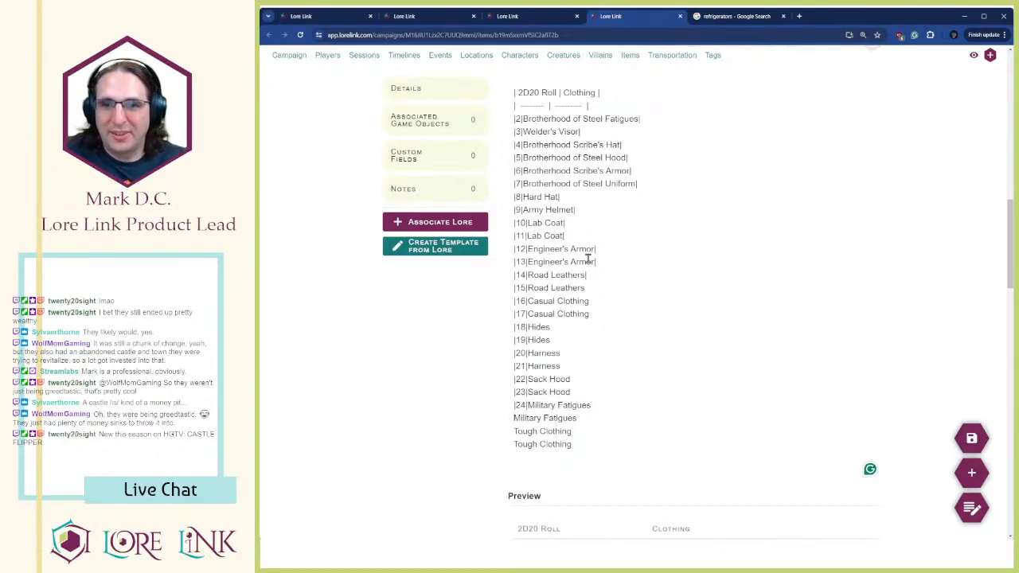
type("|25||26")
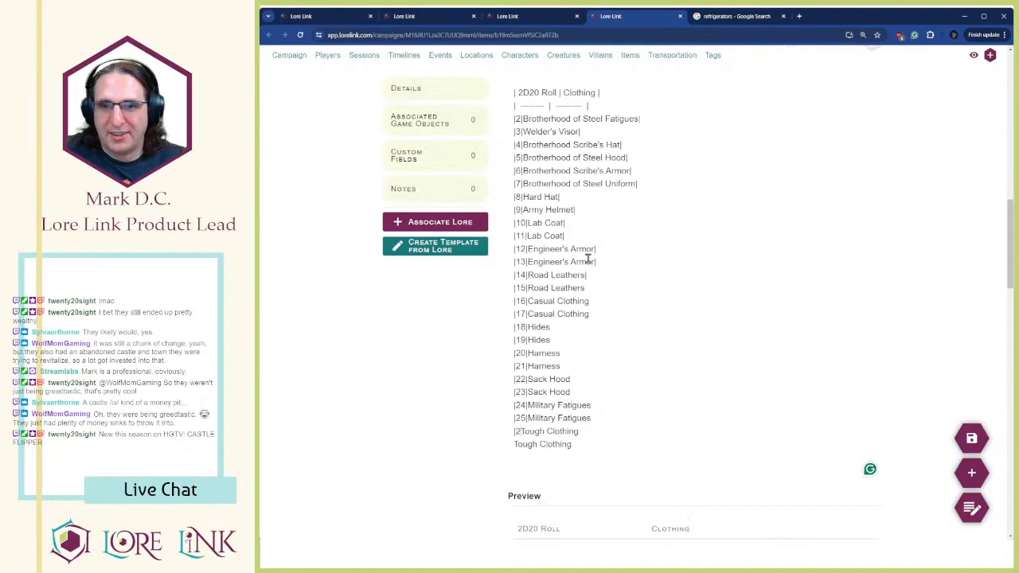
type("|")
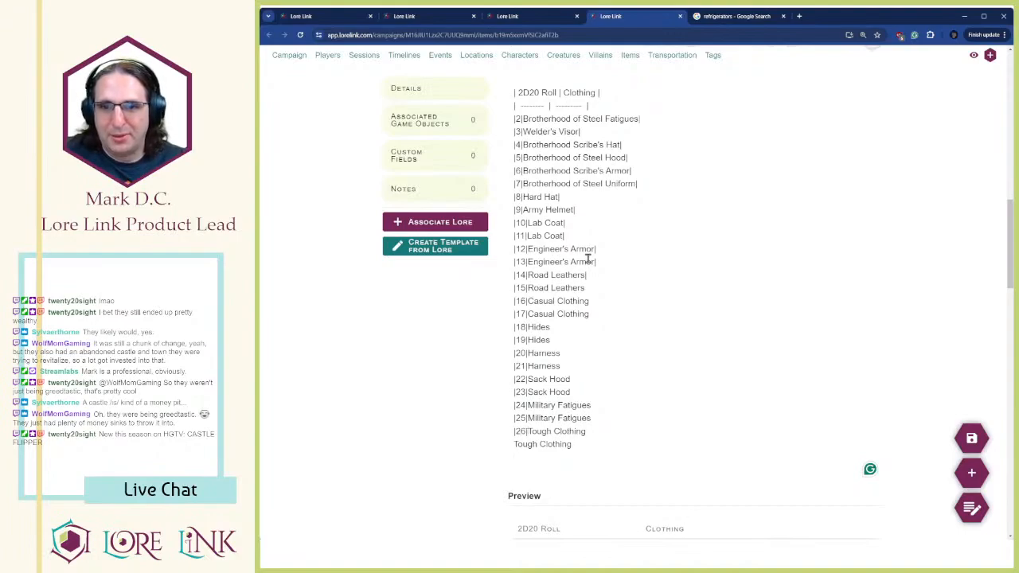
type("|27|")
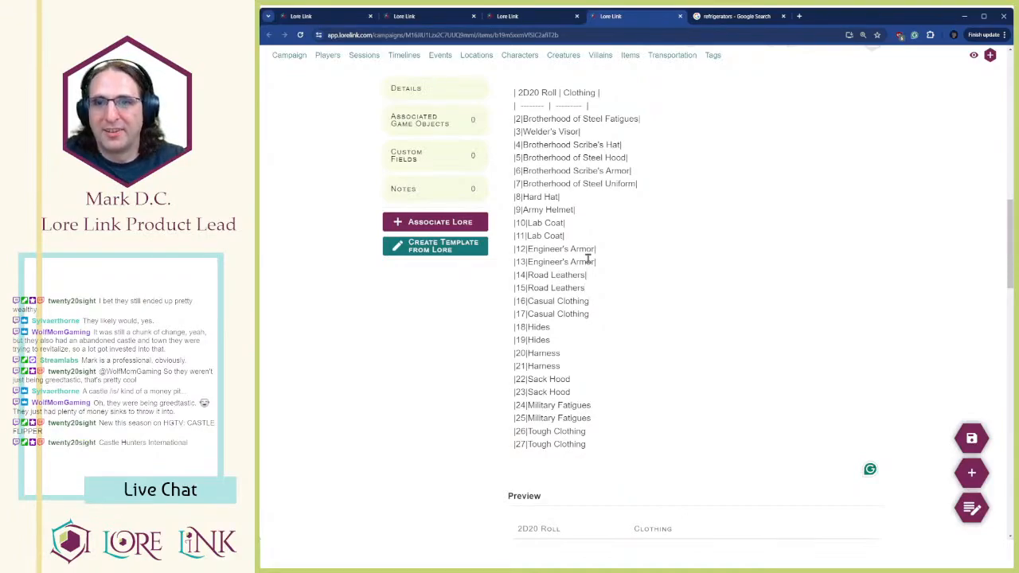
Add the closing column separator at the end of every table row from roll 15 to roll 27
type("|")
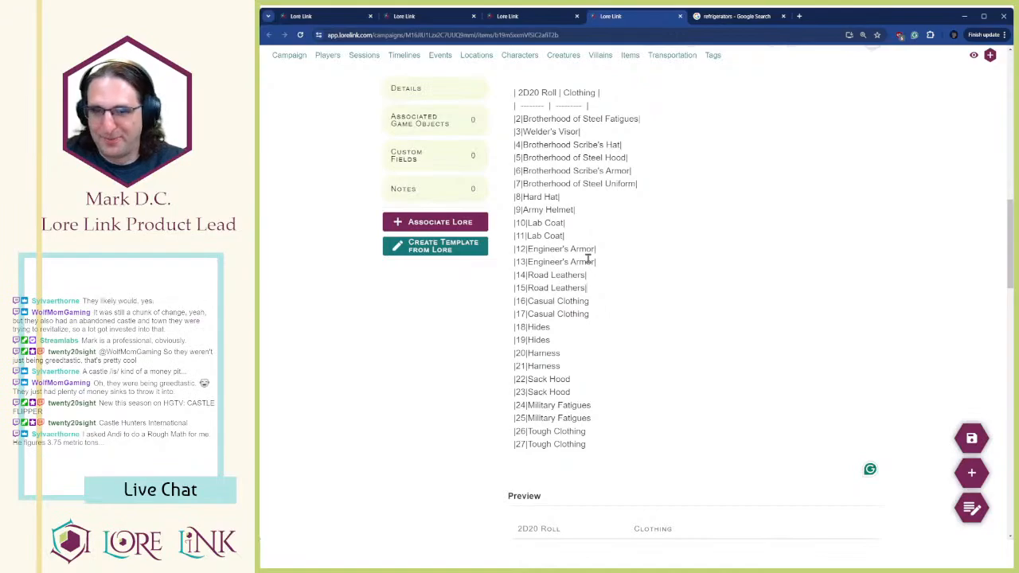
type("|")
type("|")
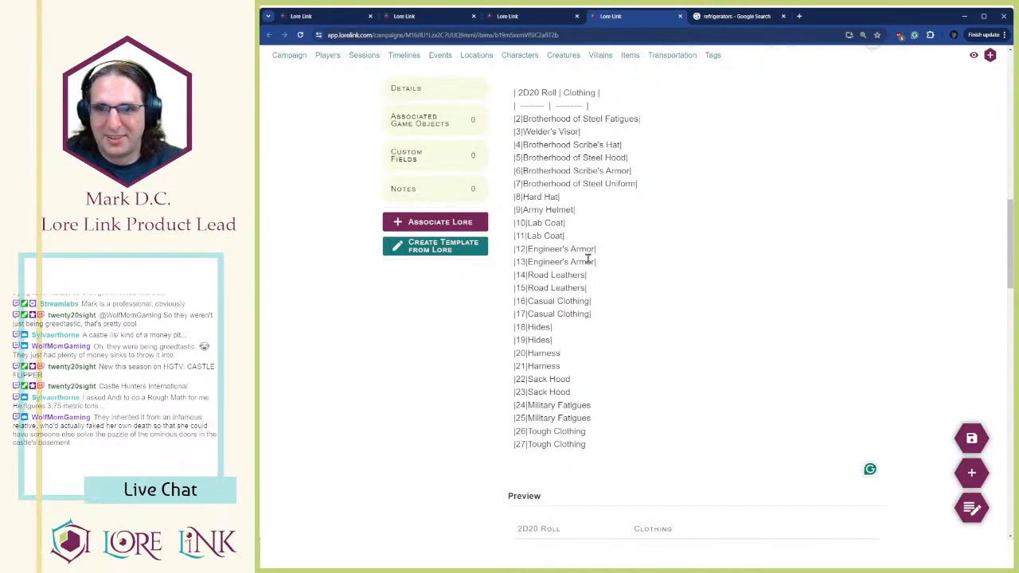
key("Down")
key("End")
type("|")
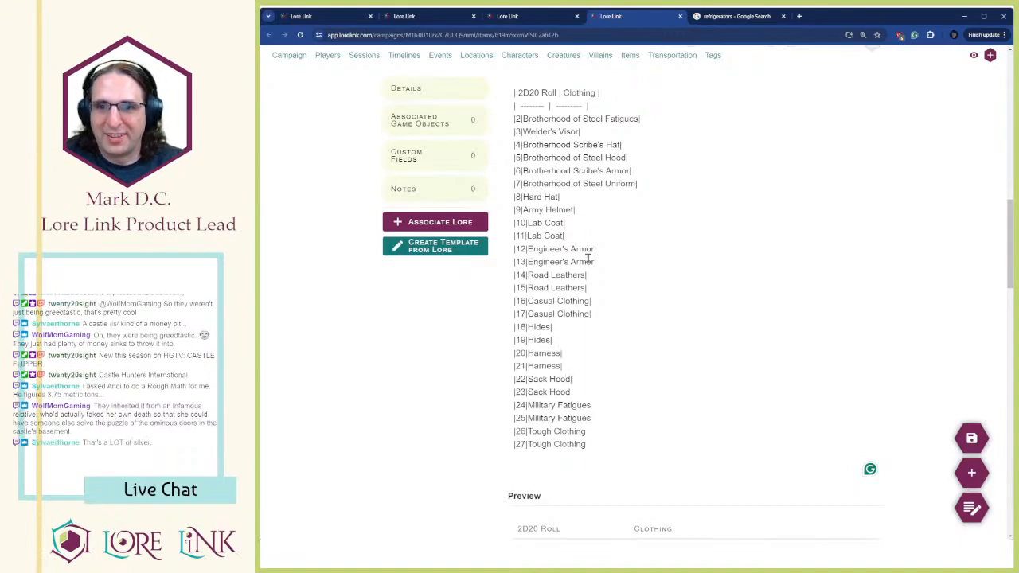
key("Down")
type("|27")
type("|")
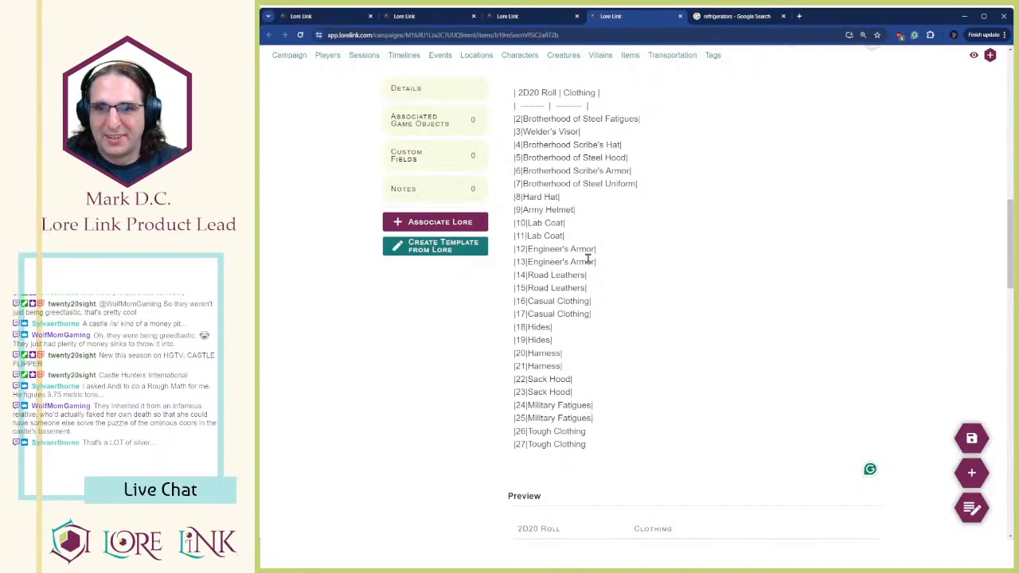
key("Down")
type("|")
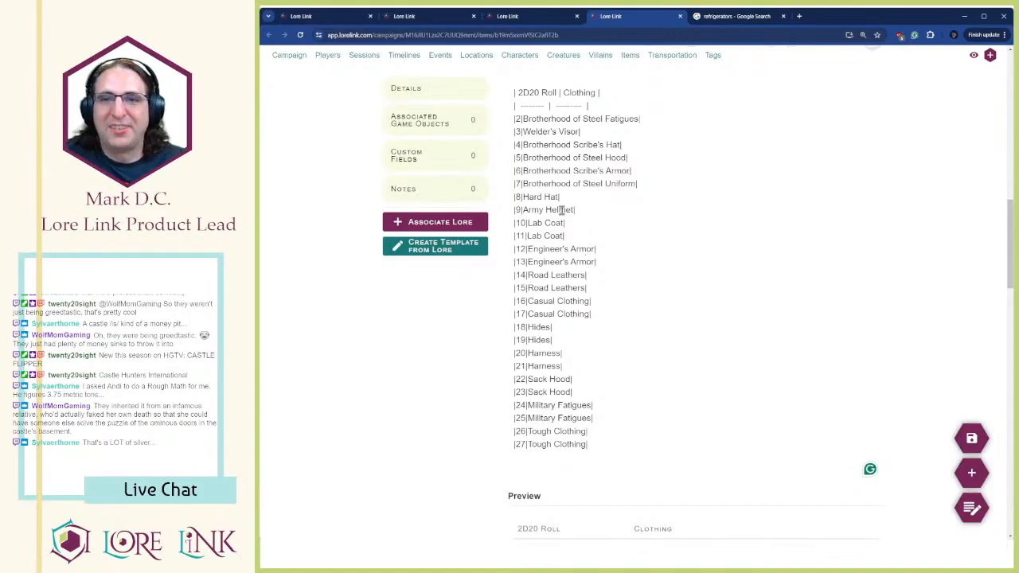
Paste the next batch of clothing names, from Heavy Coat to Hazmat Suit, below the table row for roll 27
scroll(652, 296, "down", 5)
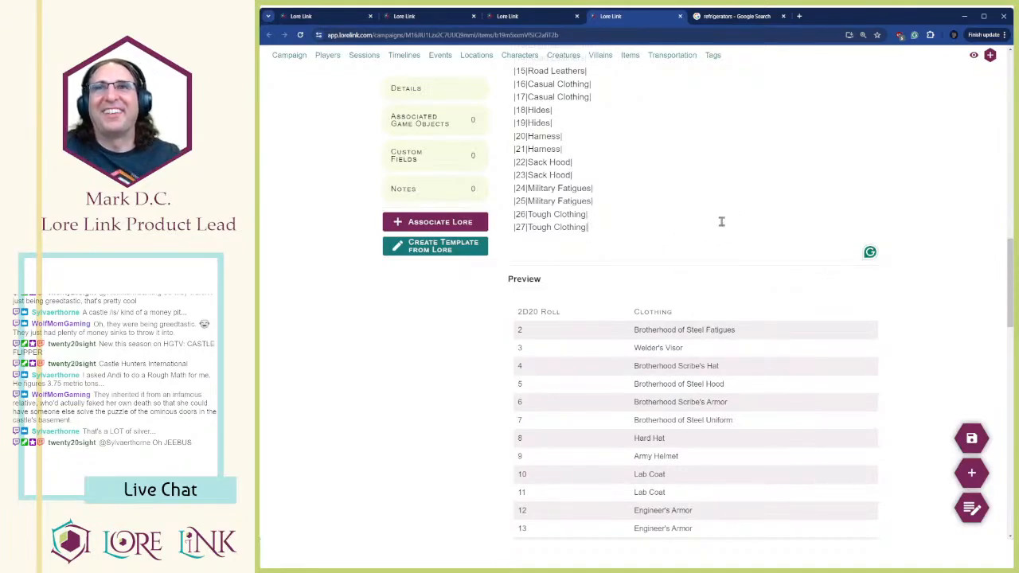
scroll(649, 152, "down", 1)
scroll(649, 152, "down", 1)
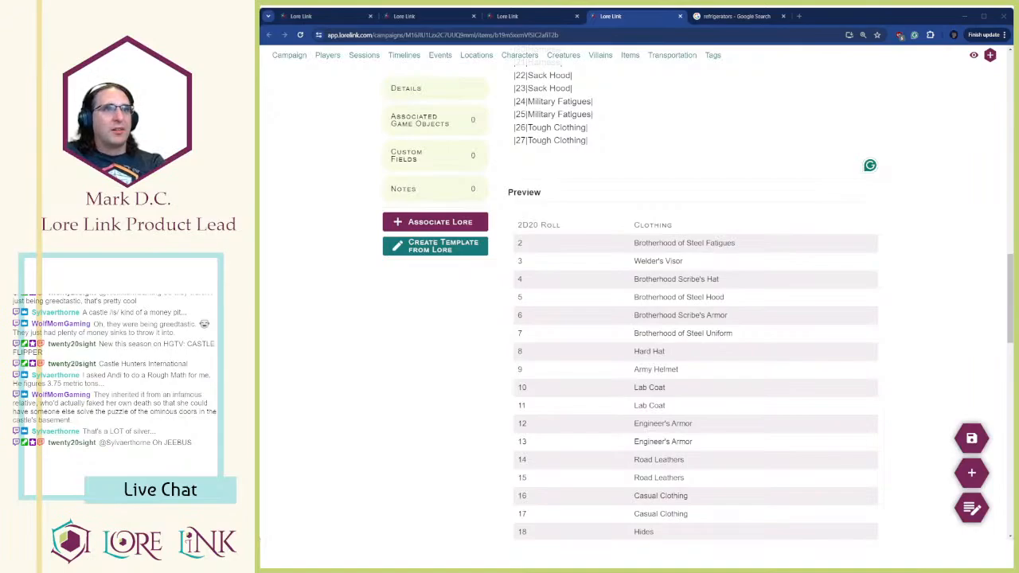
scroll(591, 177, "up", 1)
left_click(590, 178)
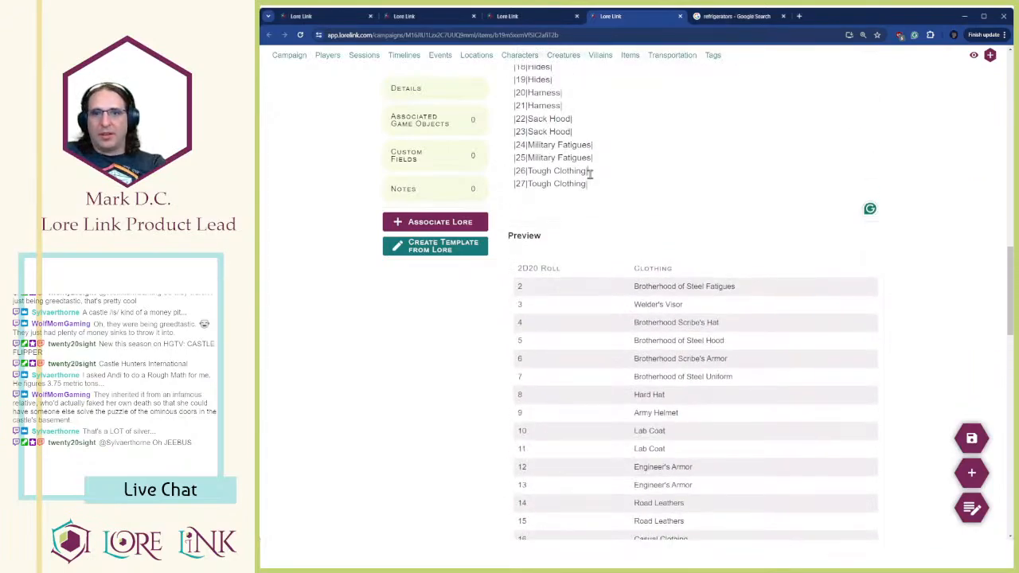
key("Return")
type("Heavy Coat  Heavy Coat Utility Overalls Utility Overalls Casual Hat  Hood or Cowl  Vault Jumpsuit Formal Clothing  Formal Clothing Formal Hat  Gas Mask  Cage Armor  Hazmat Suit")
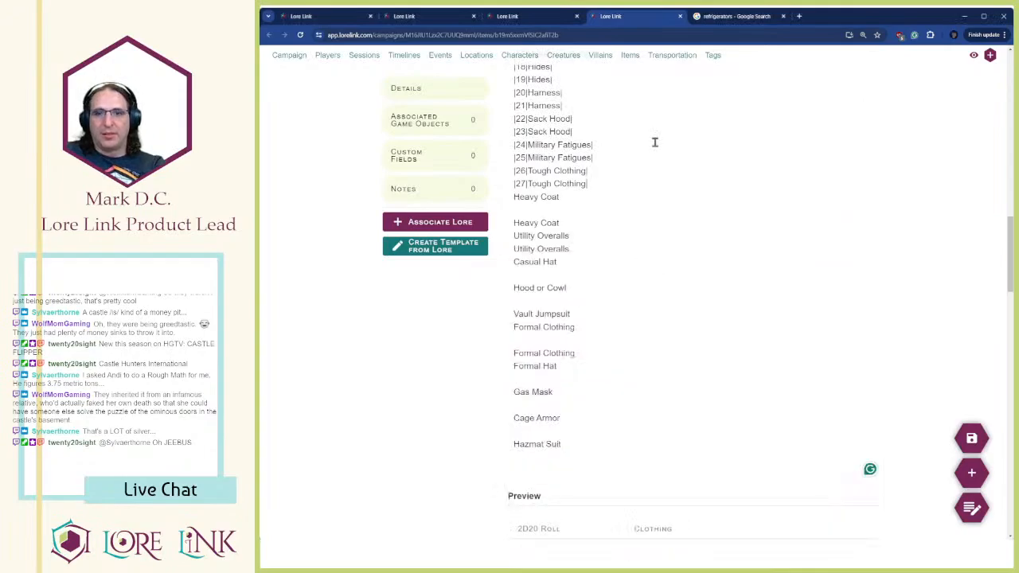
Remove the blank lines between the pasted clothing names, from Heavy Coat down to Hazmat Suit
left_click(545, 212)
key("BackSpace")
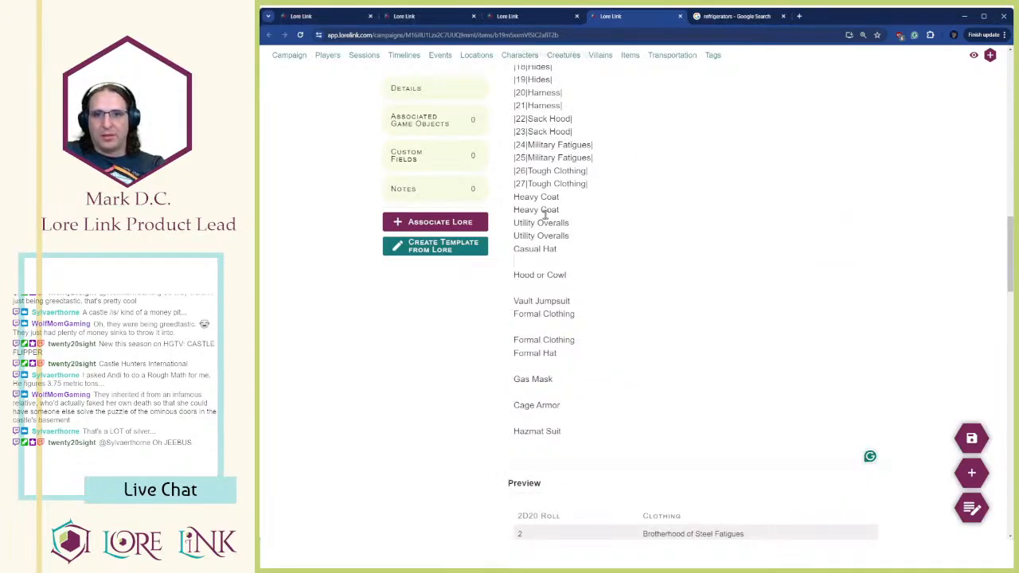
key("Delete")
key("Down")
key("Delete")
key("Down")
key("Down")
key("Delete")
key("Down")
key("Down")
key("Delete")
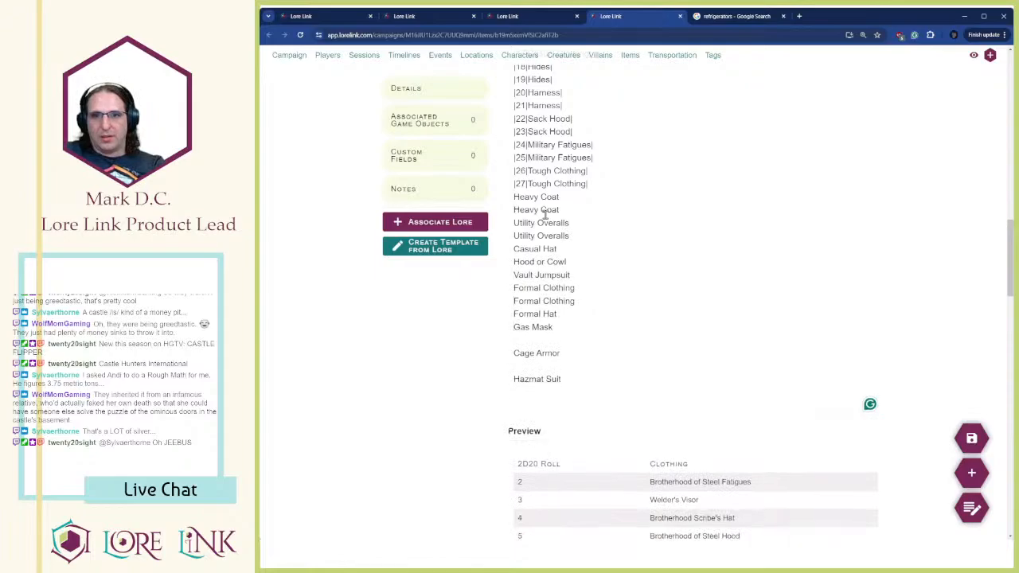
key("Down")
key("Delete")
key("Down")
key("Delete")
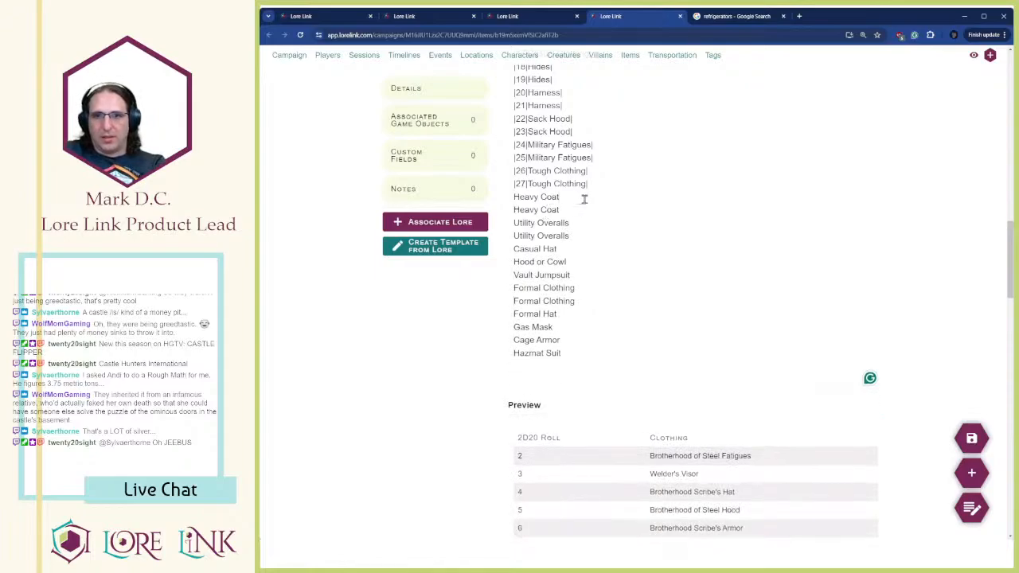
Add the closing column separator at the end of every clothing line from Heavy Coat down to Hazmat Suit
type("| ")
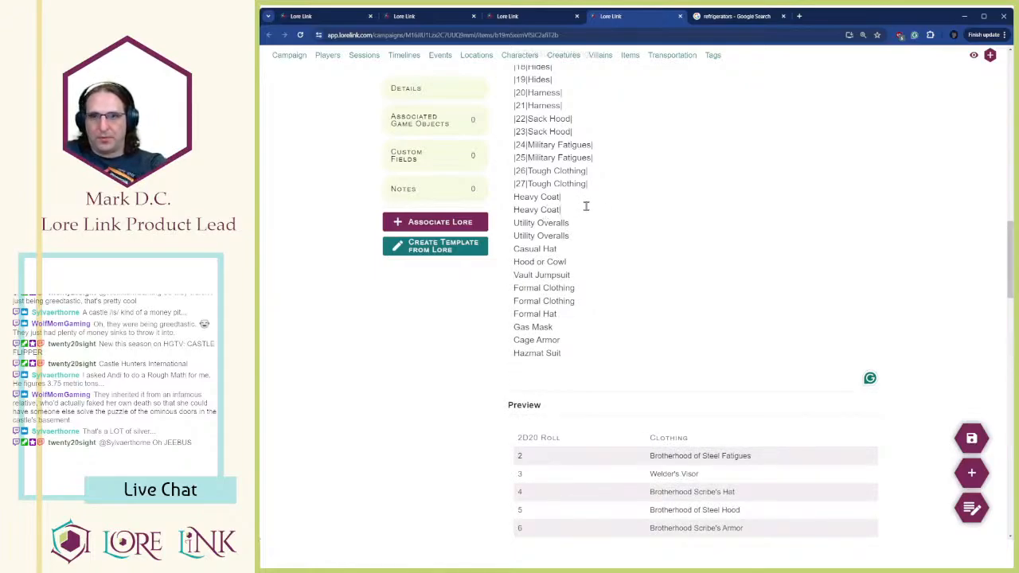
type("|19")
type("|")
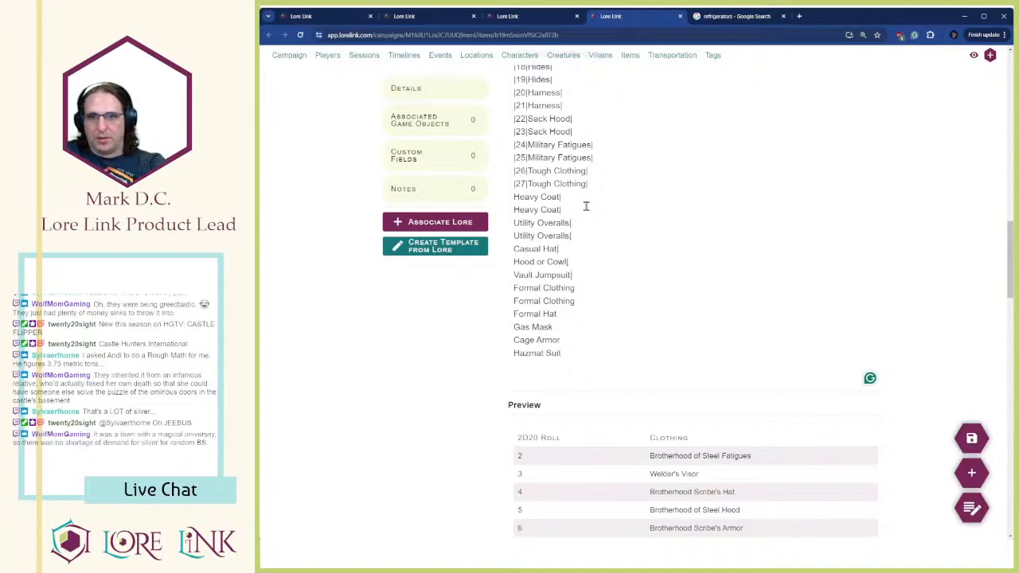
key("Down")
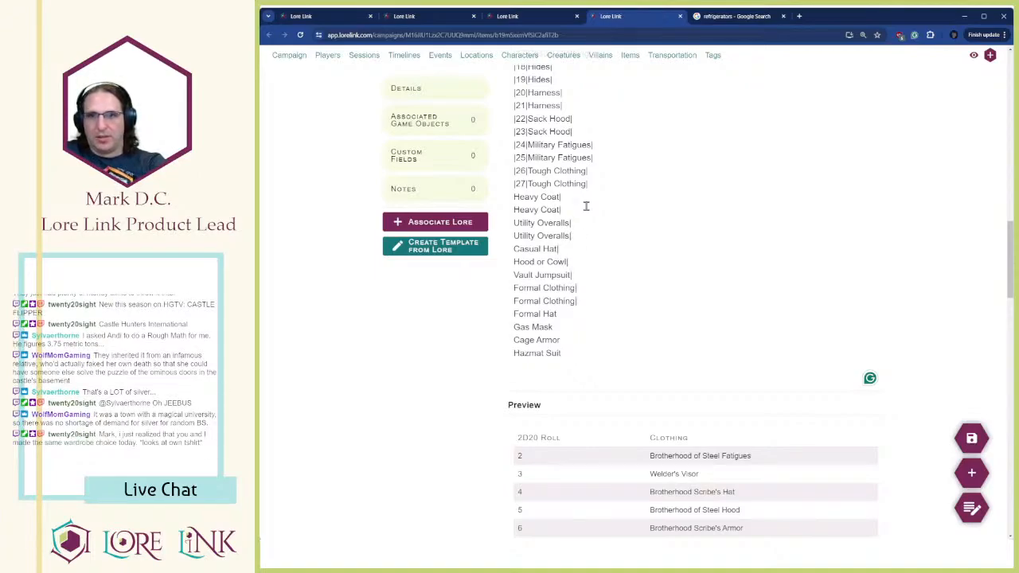
key("Down")
type("|")
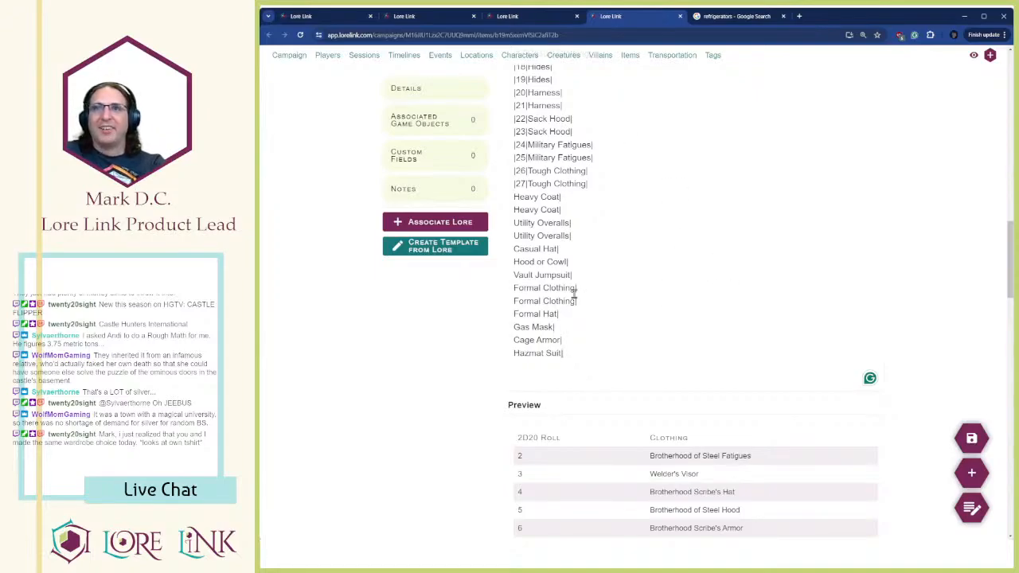
left_click_drag(618, 142, 597, 197)
left_click(596, 198)
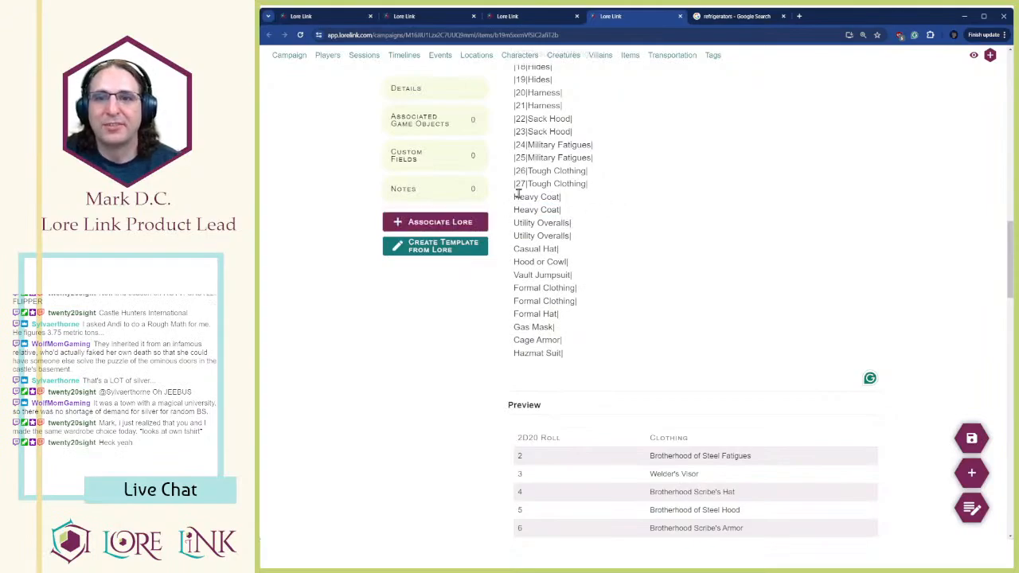
left_click_drag(512, 197, 580, 345)
left_click(582, 337)
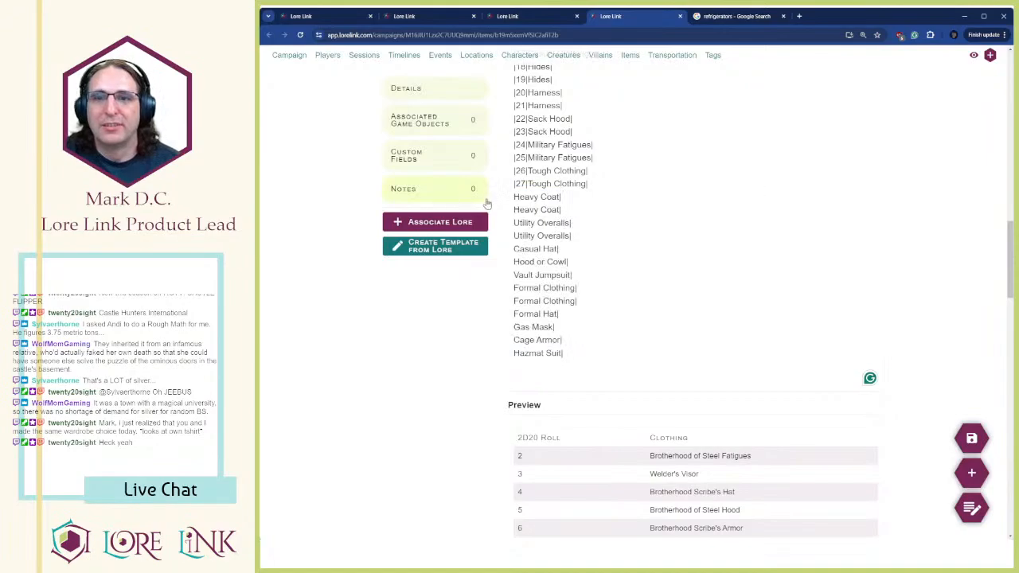
left_click_drag(511, 197, 637, 371)
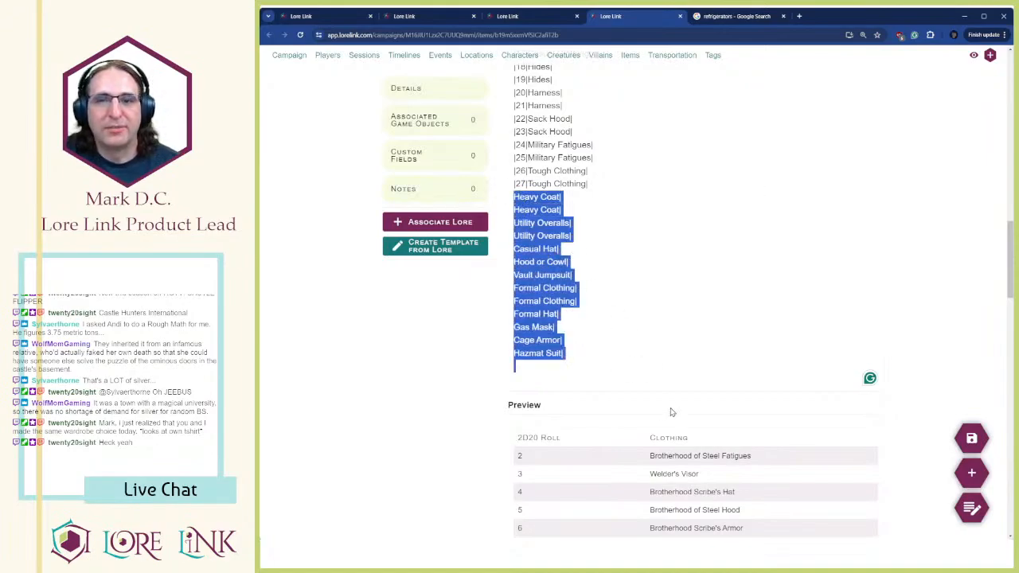
left_click(589, 198)
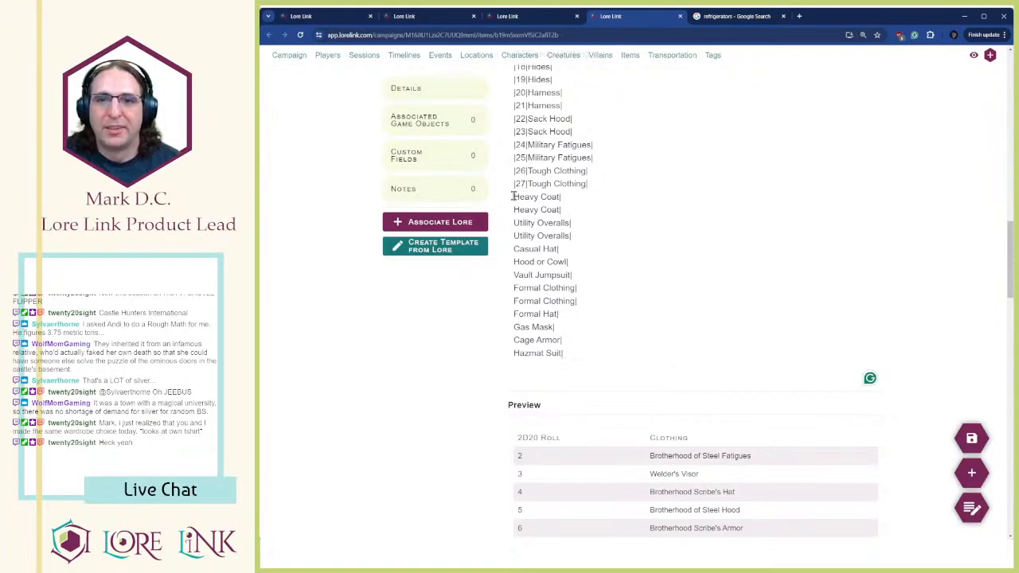
left_click_drag(511, 197, 564, 352)
left_click(562, 332)
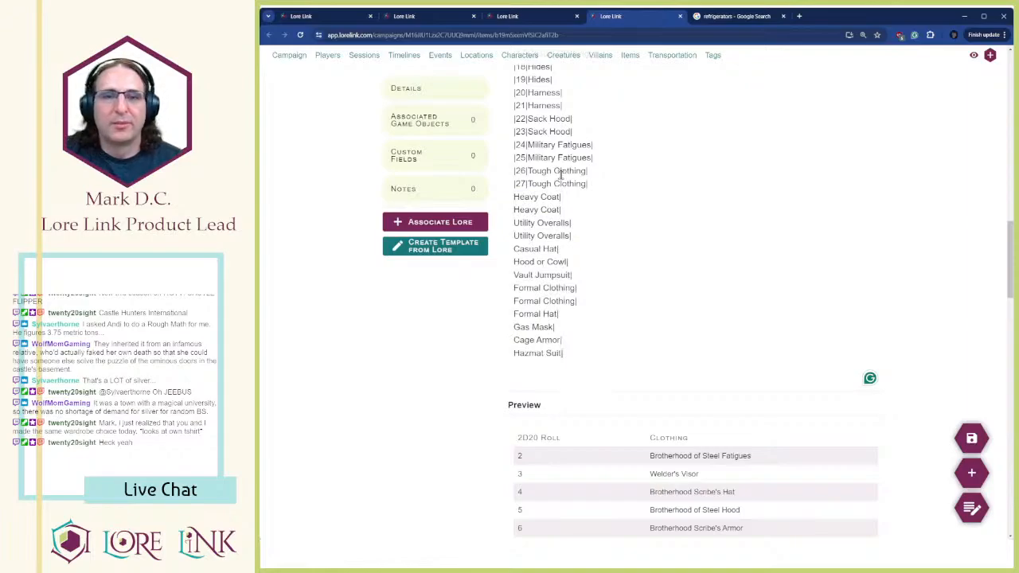
Number the two Heavy Coat lines 28 and 29, with column separators around each number
type("|")
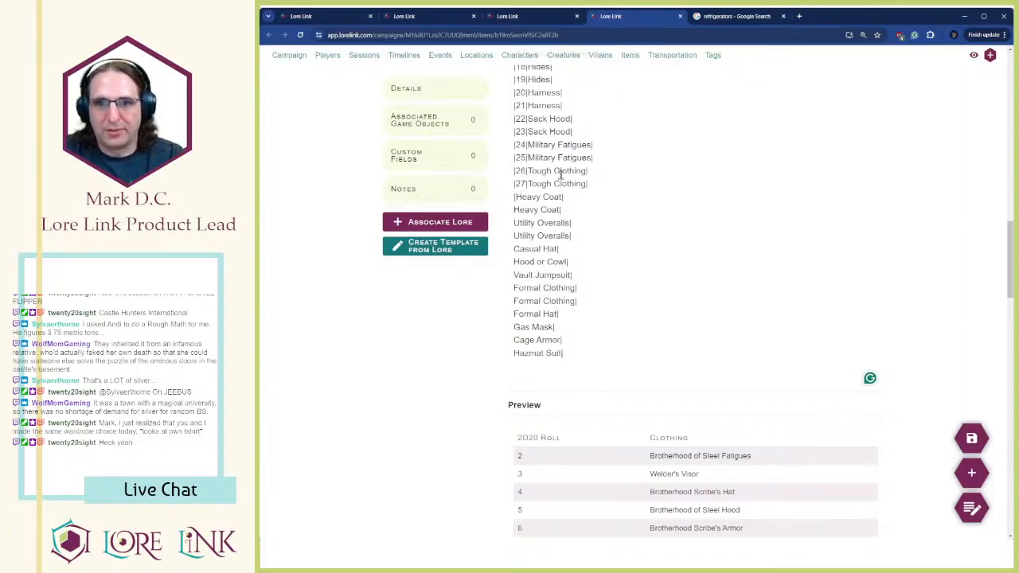
type("28|")
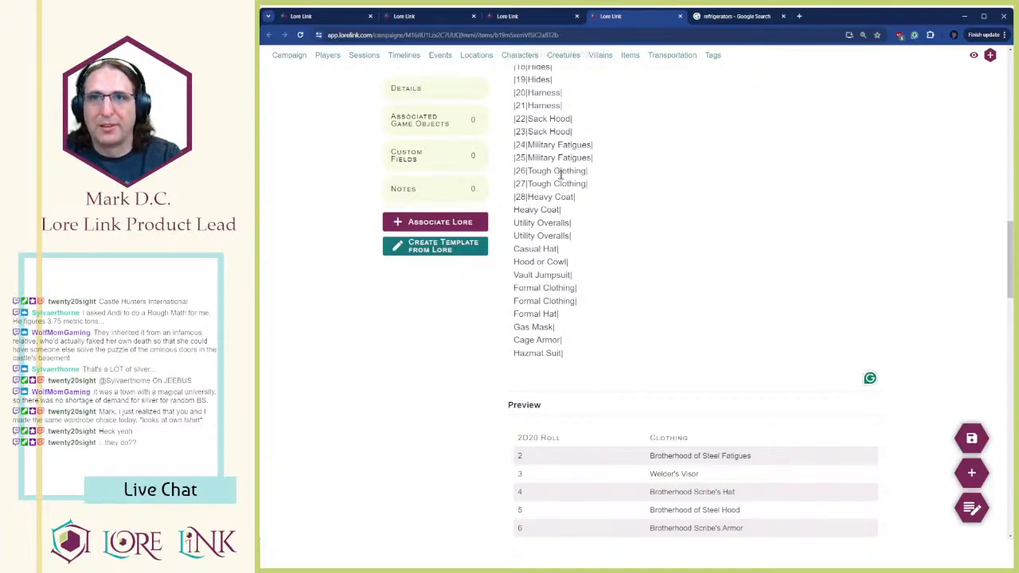
key("Down")
key("Home")
type("|29|")
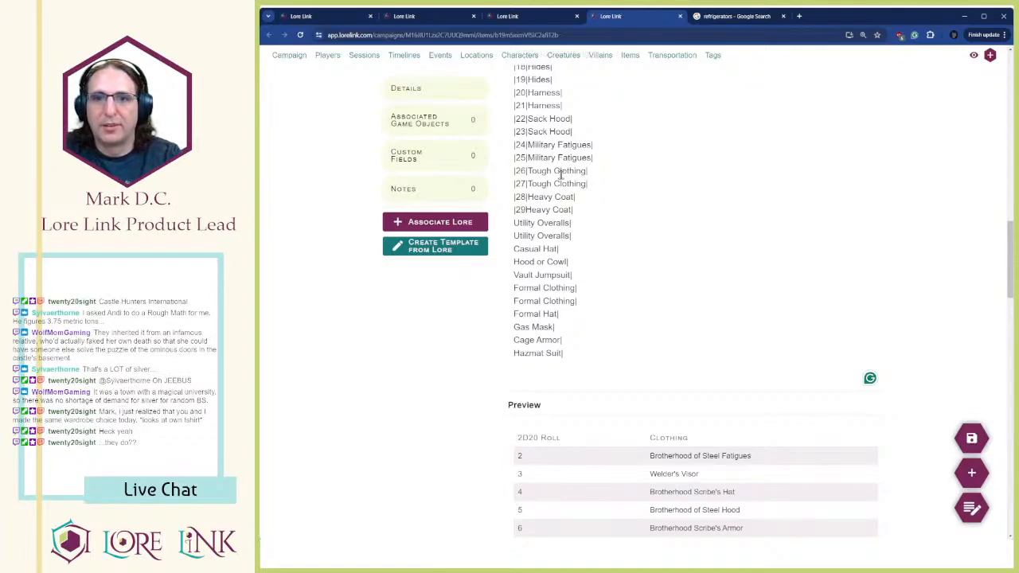
type("|")
Number the two Utility Overalls lines 30 and 31, with column separators around each number
key("Down")
key("Home")
type("|30|")
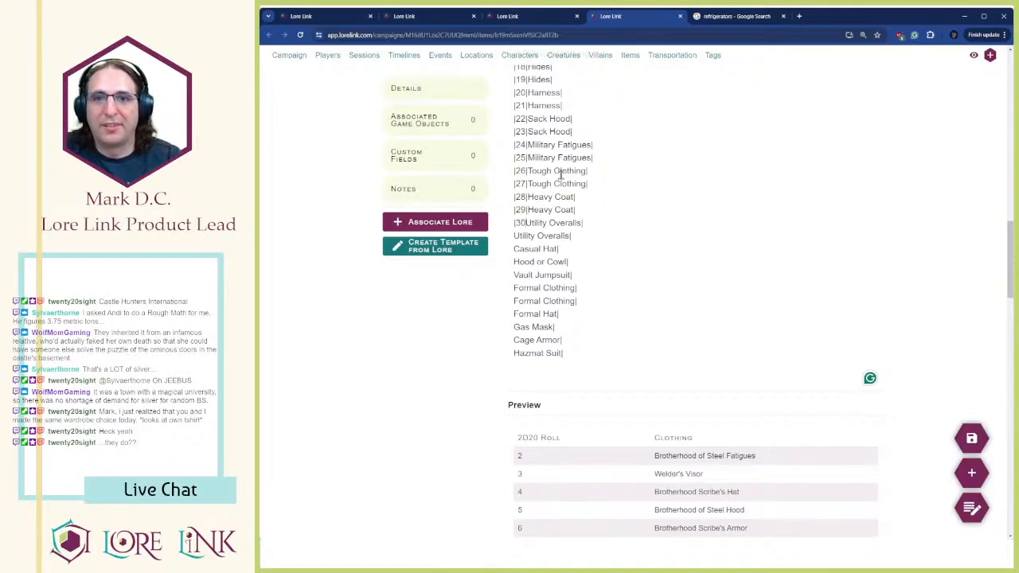
type("|")
key("Down")
key("Home")
type("|31|")
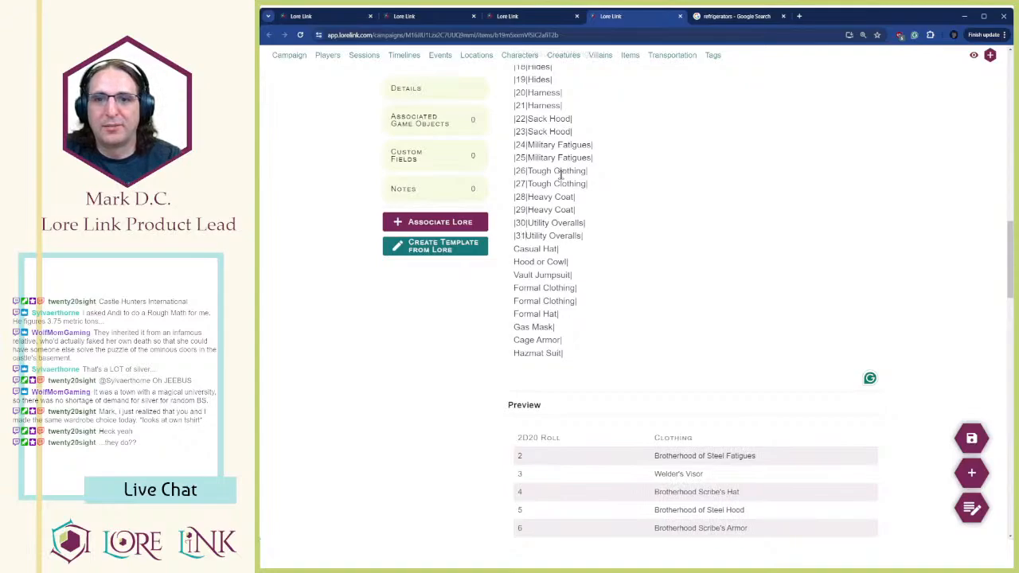
Number the Casual Hat line 32, Hood or Cowl 33 and Vault Jumpsuit 34, with column separators
key("Down")
key("Home")
type("|32|")
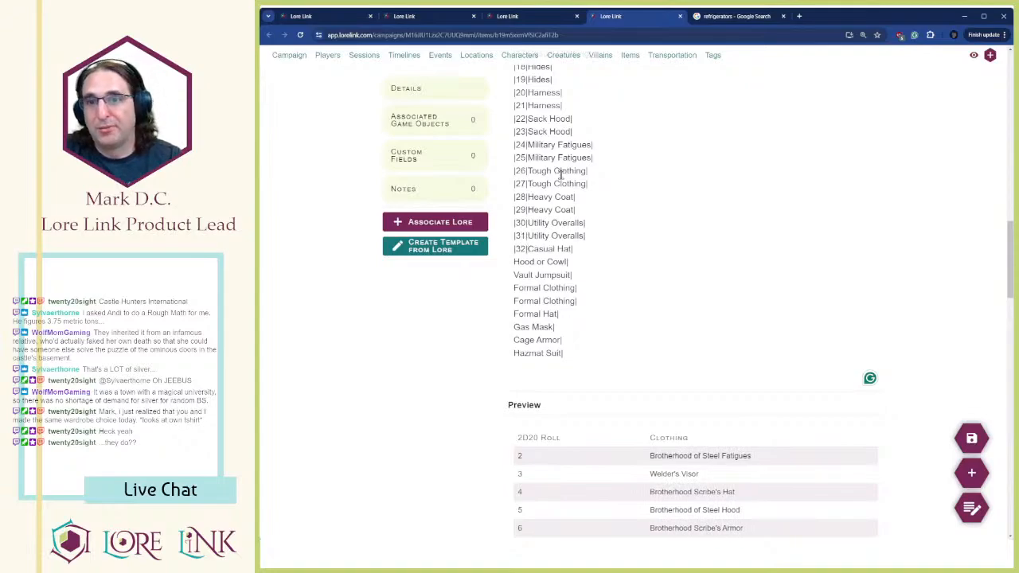
key("Down")
key("Home")
type("|33|")
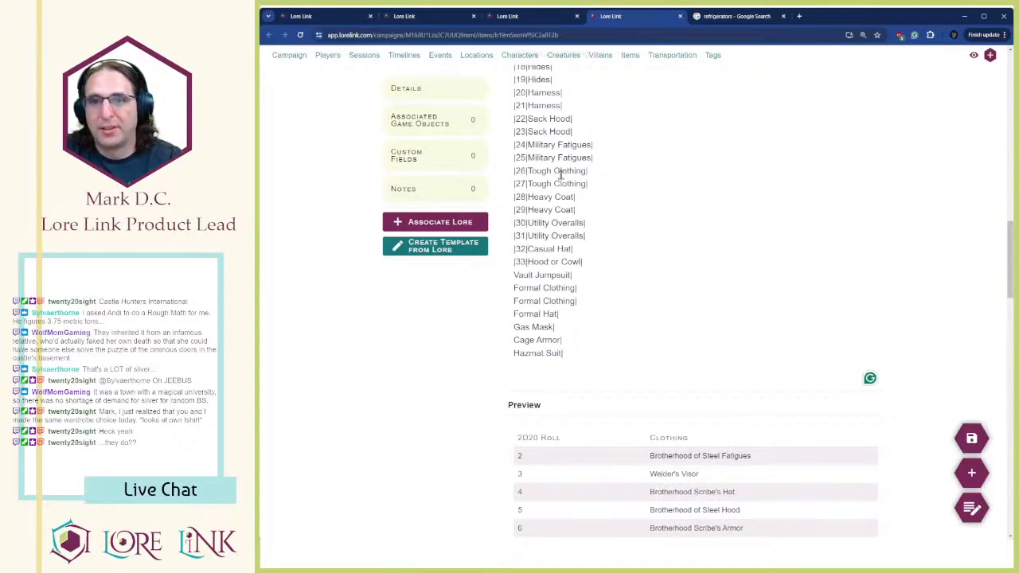
key("Down")
key("Home")
type("|3")
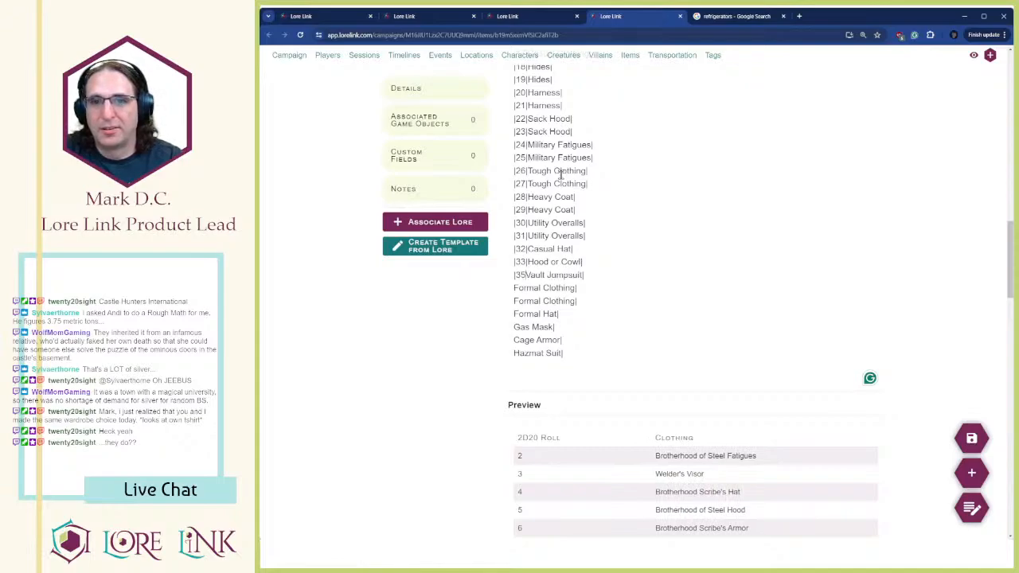
type("4|")
Number the Formal Clothing lines 35 and 36 and the Formal Hat line 37, with column separators
key("Down")
key("Home")
type("|")
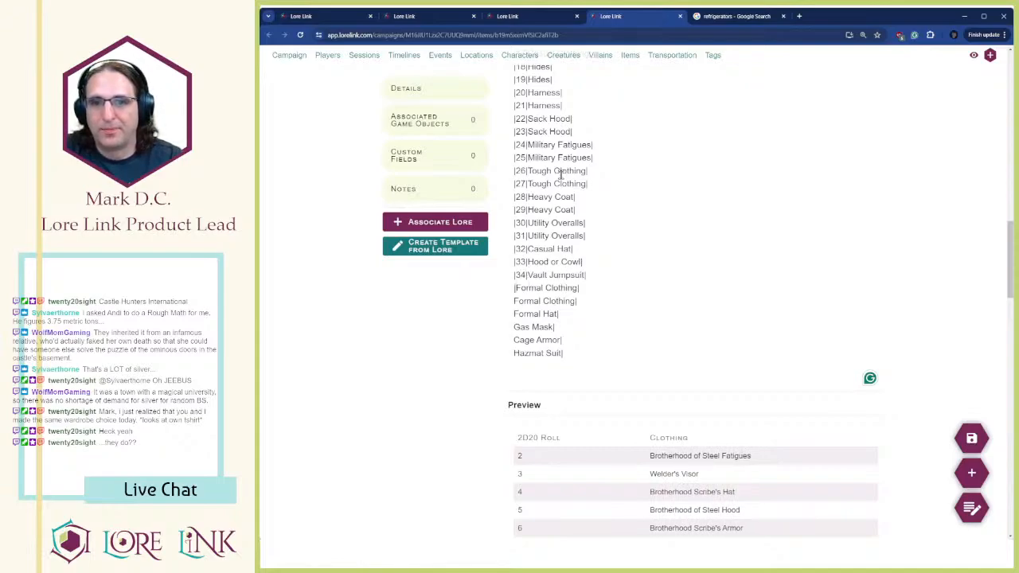
type("35|")
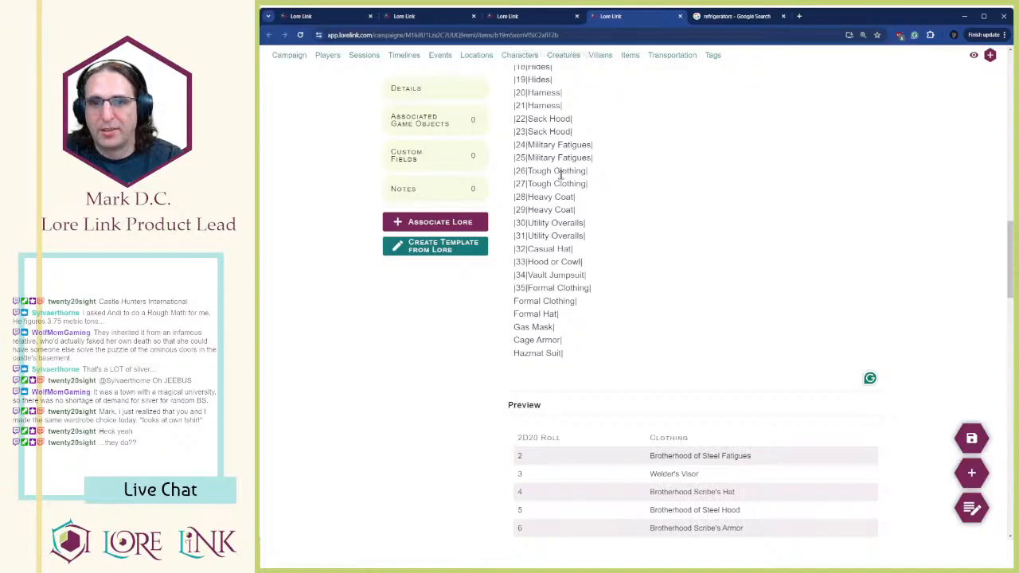
key("Down")
key("Home")
type("|36|")
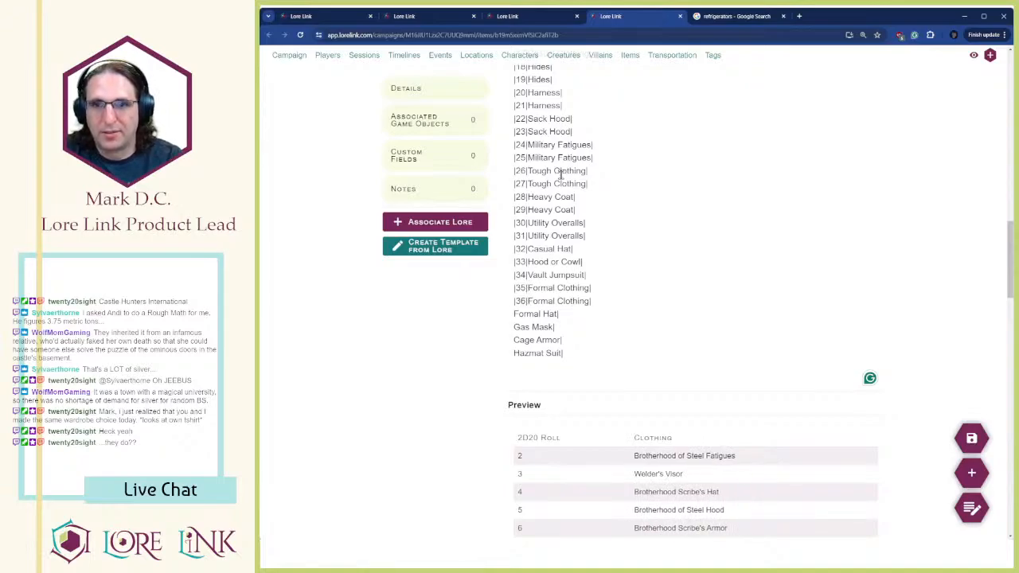
key("Down")
key("Home")
type("|37|")
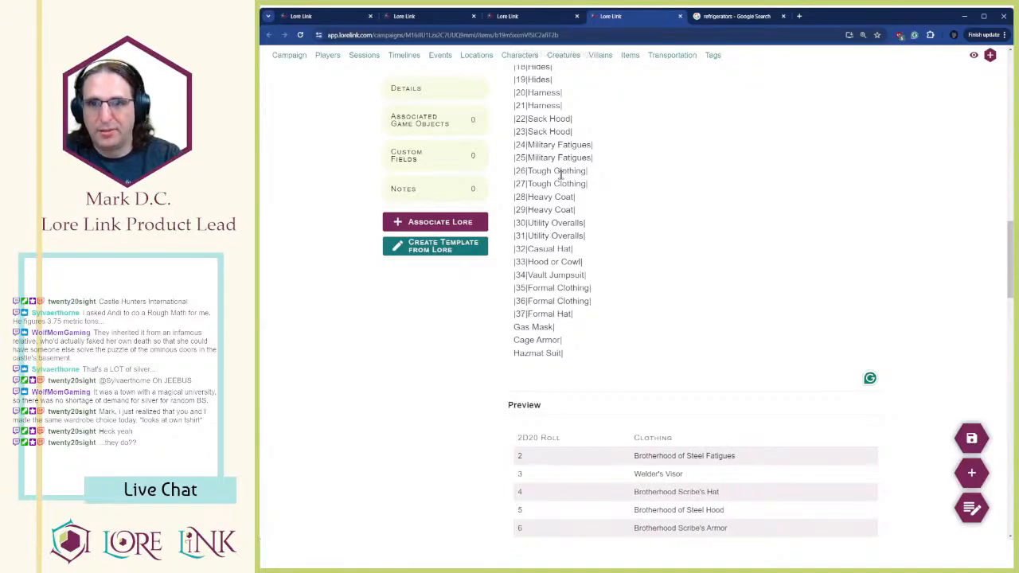
Number the Gas Mask line 38, Cage Armor 39 and Hazmat Suit 40, with column separators
key("Down")
key("Home")
type("|3")
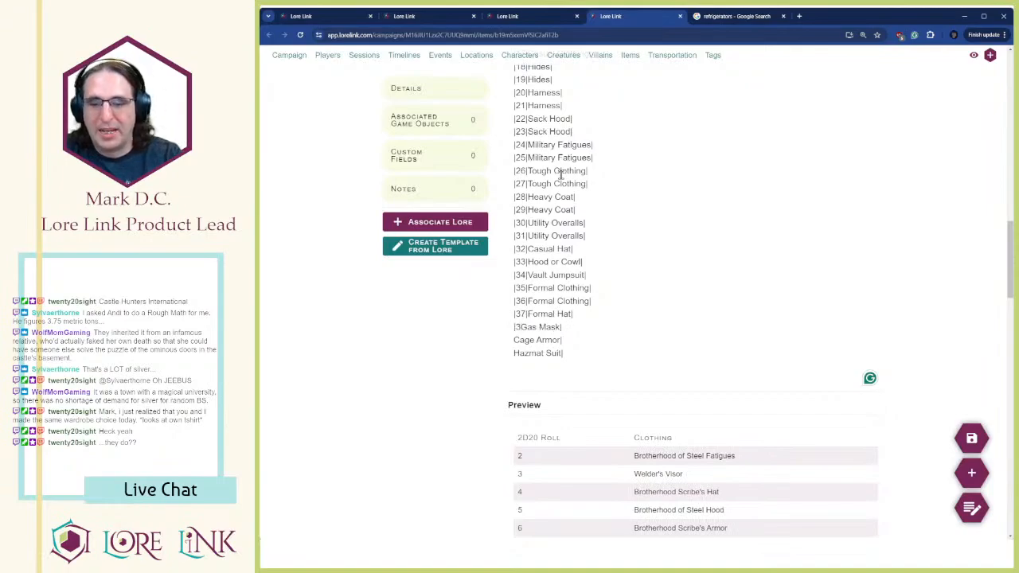
type("8|")
type("|")
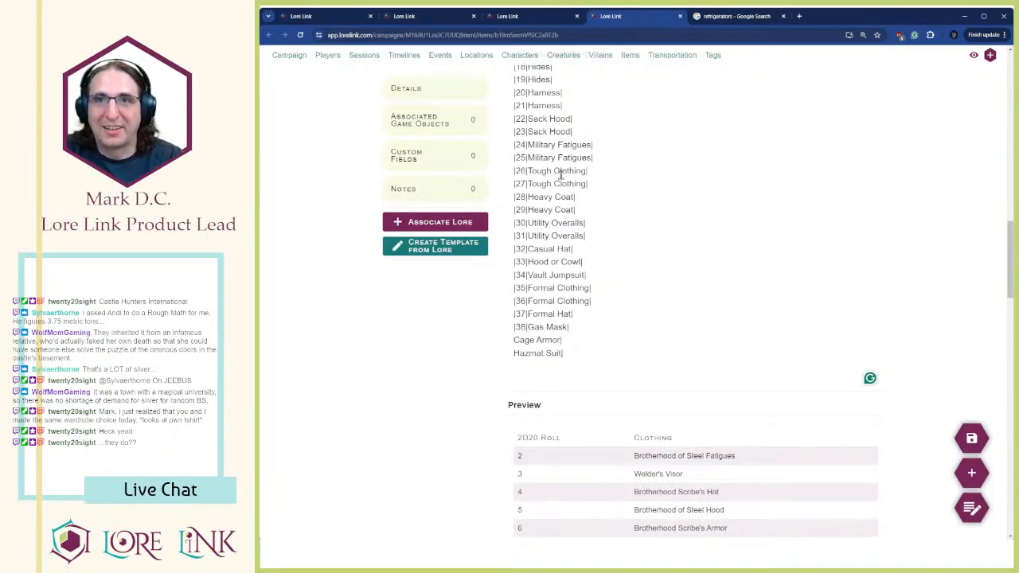
key("Down")
key("Home")
type("|")
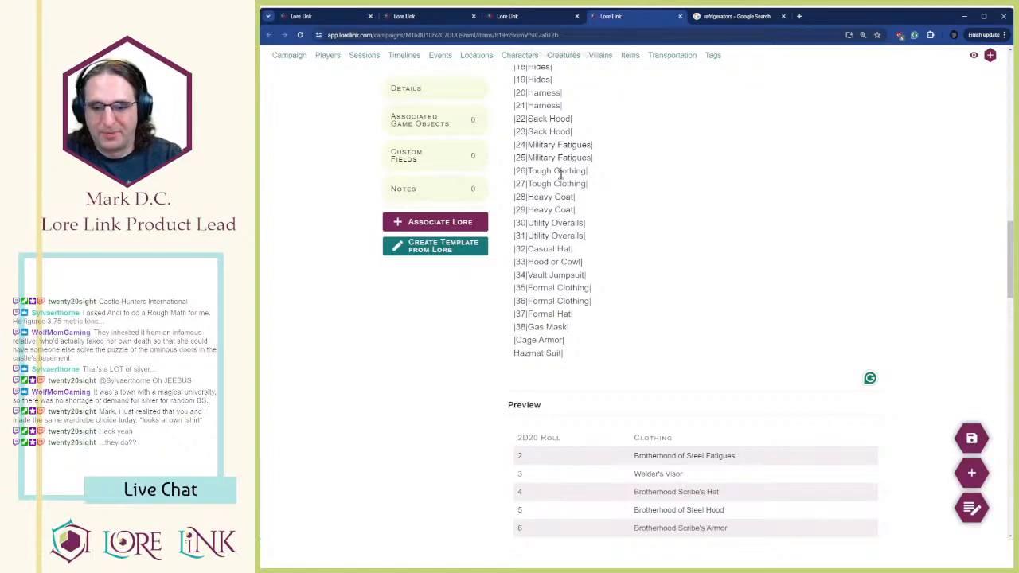
type("39|")
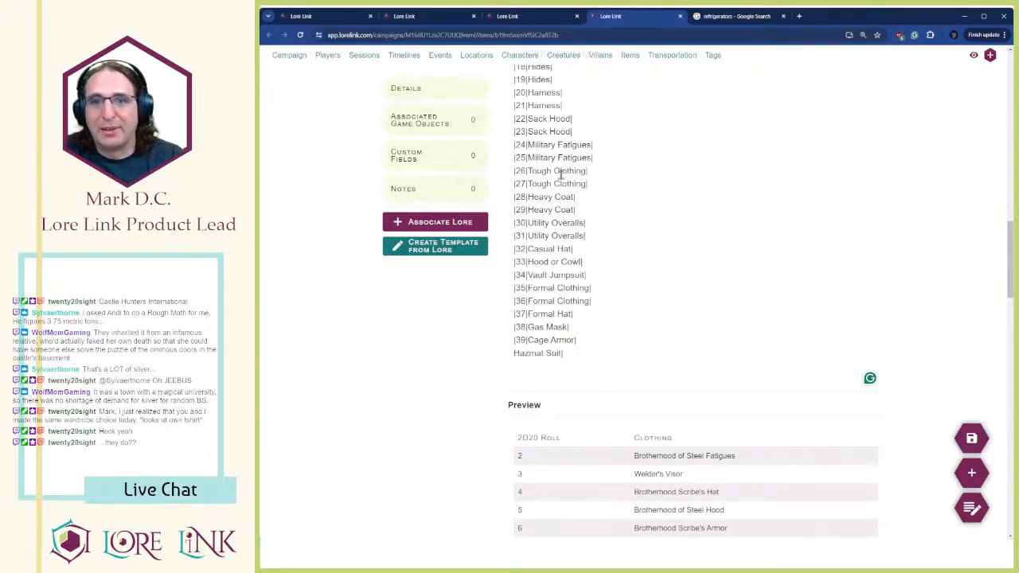
key("Down")
key("Home")
type("|40|")
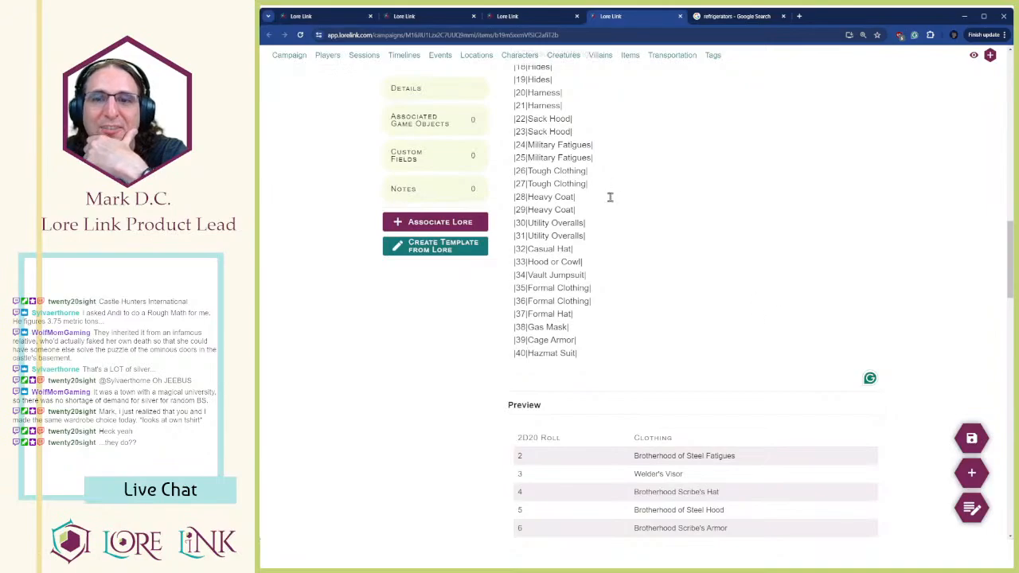
Check the clothing table and its preview from roll 2 to roll 40, and save the item
left_click_drag(610, 198, 666, 352)
left_click(668, 358)
scroll(668, 354, "up", 5)
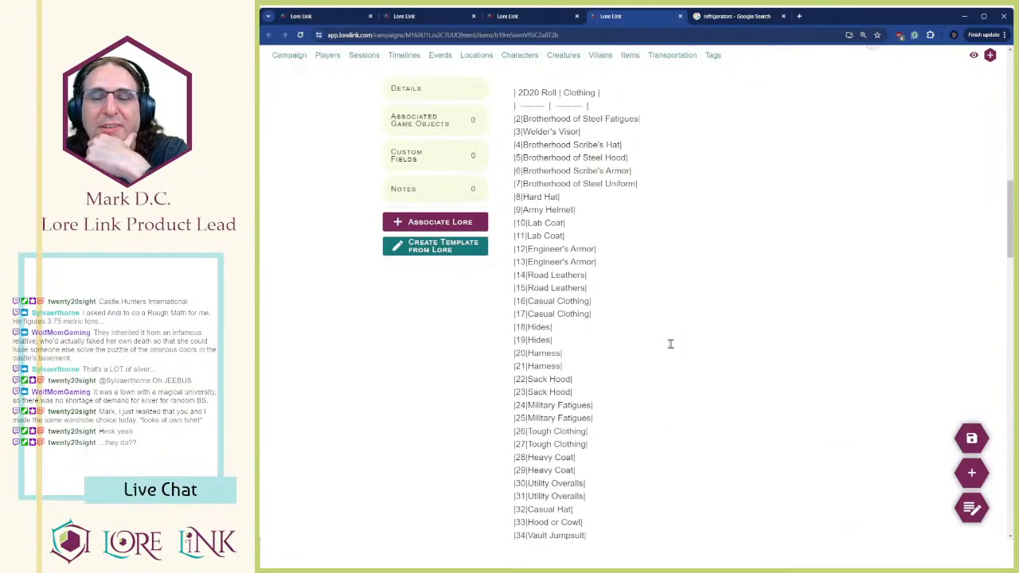
scroll(671, 313, "down", 1)
scroll(670, 311, "down", 5)
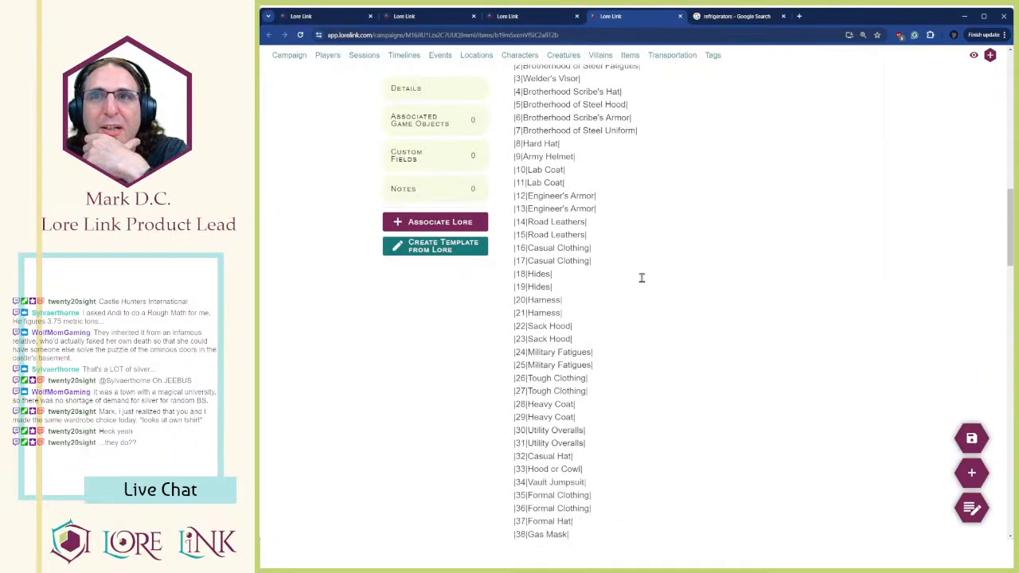
scroll(652, 267, "down", 10)
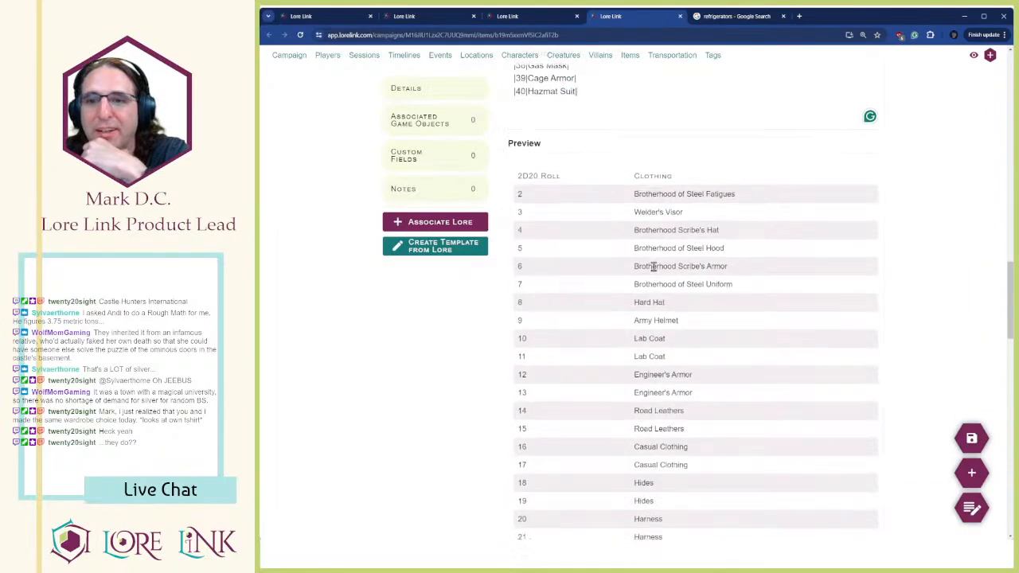
scroll(650, 284, "up", 2)
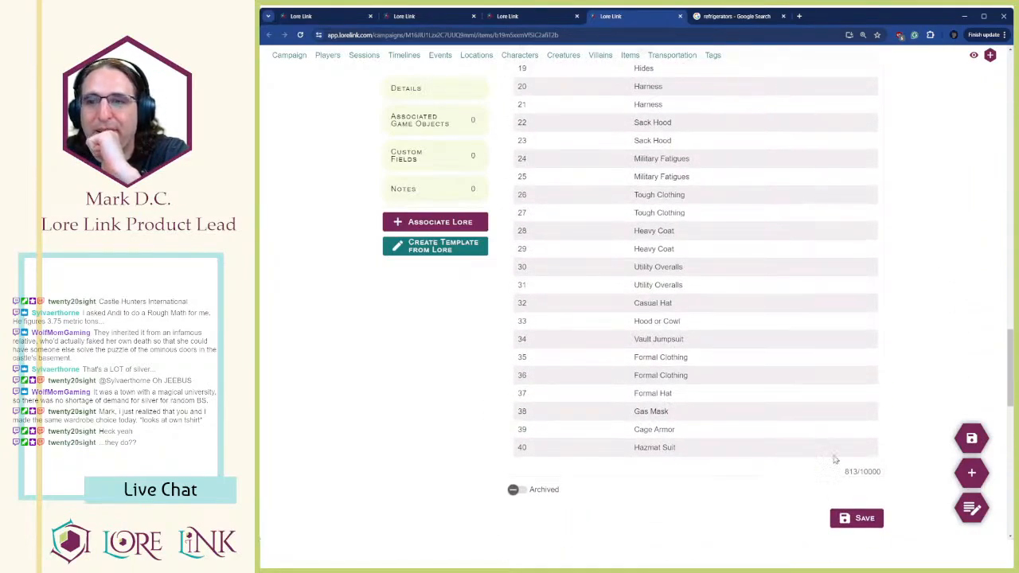
left_click(864, 519)
scroll(804, 371, "up", 4)
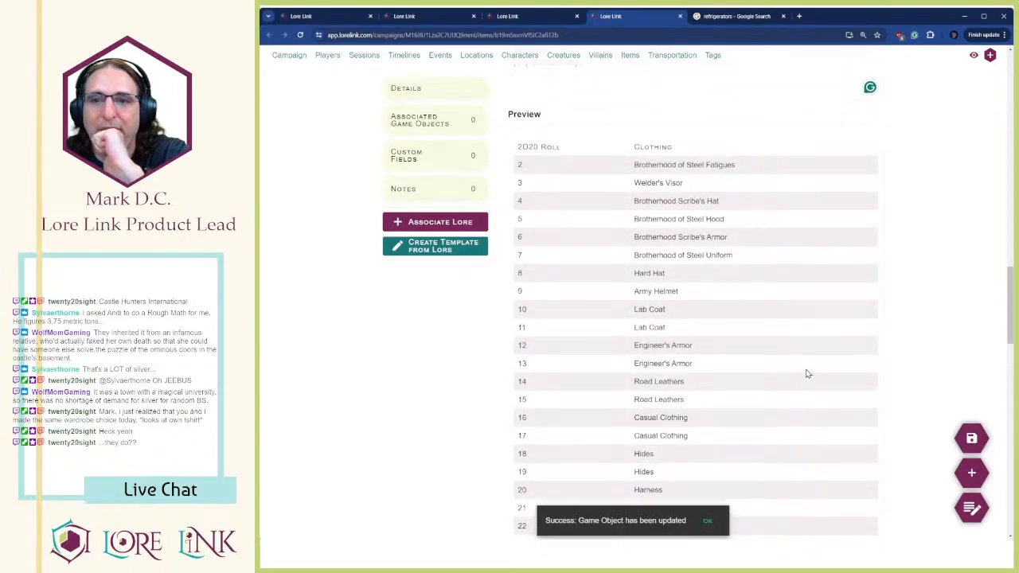
scroll(805, 370, "down", 6)
scroll(796, 371, "up", 9)
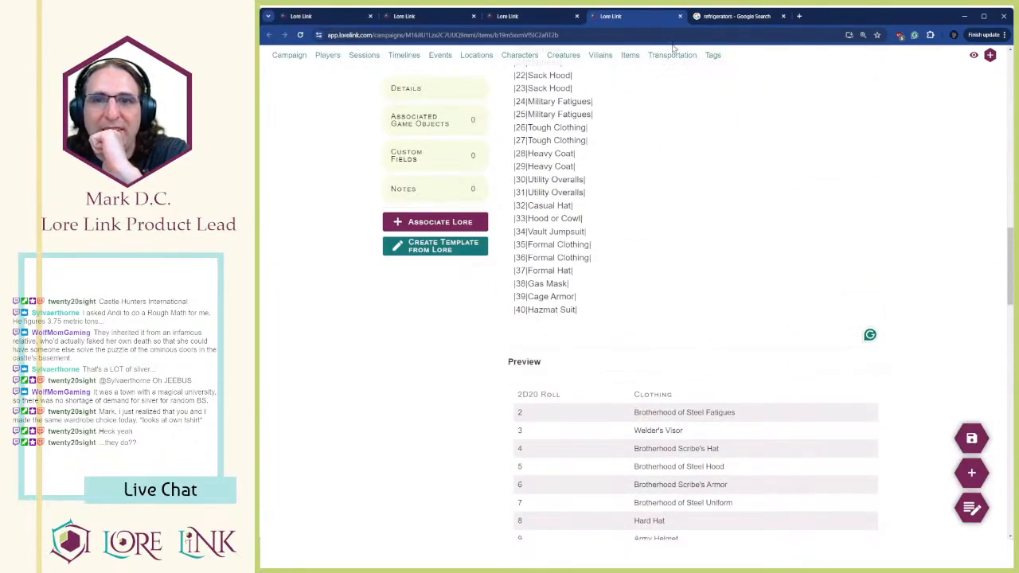
scroll(589, 201, "down", 3)
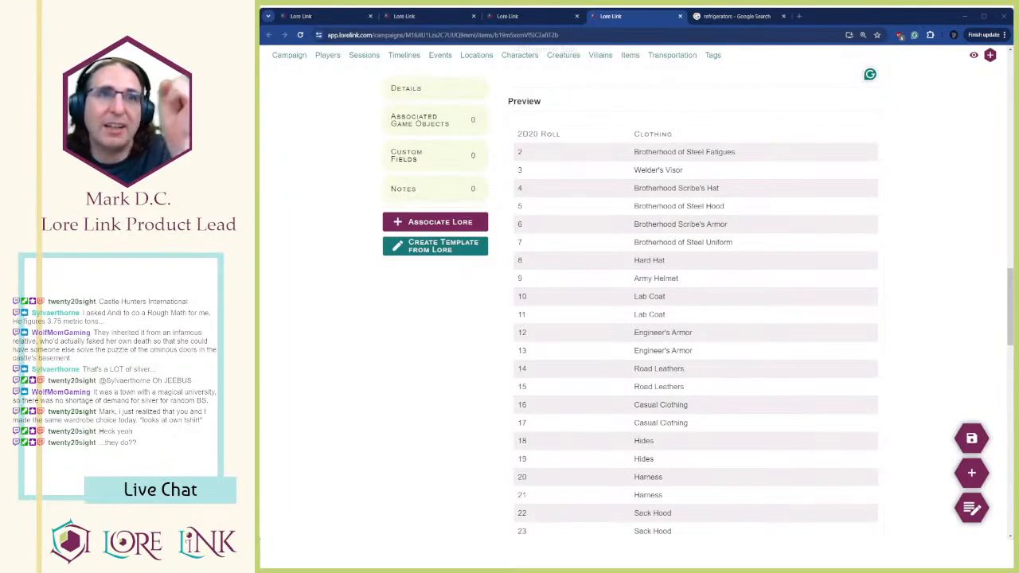
scroll(696, 302, "down", 4)
scroll(696, 302, "up", 3)
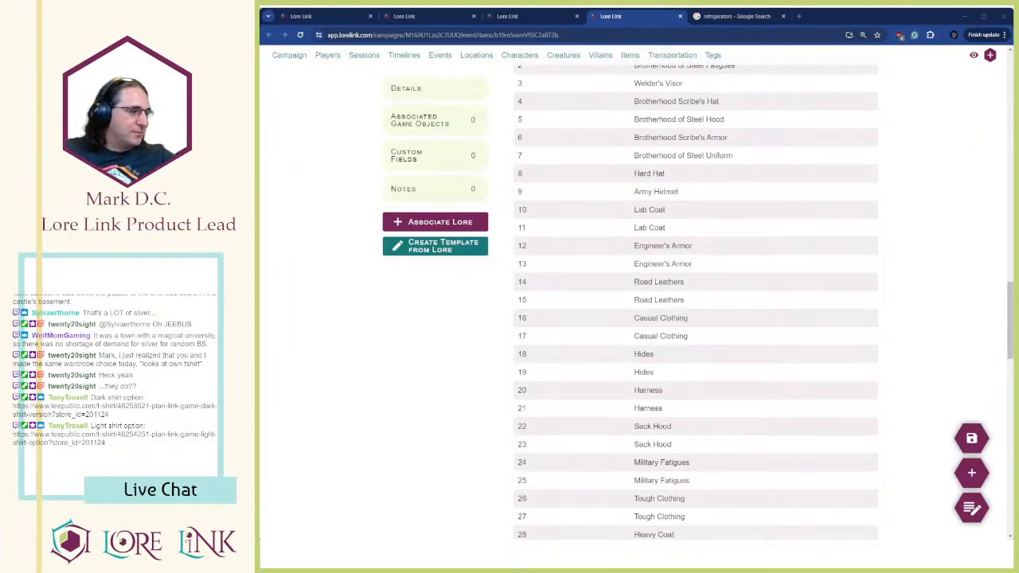
scroll(696, 302, "down", 2)
scroll(696, 302, "up", 7)
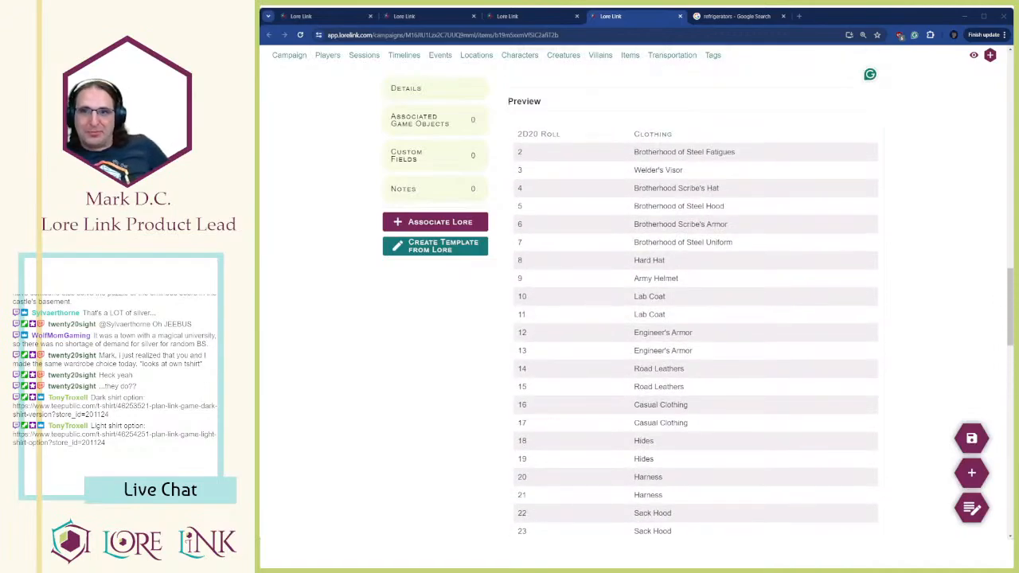
Recheck the clothing table's source rows from roll 2 to Hazmat Suit at 40, and save the Clothing Loot item again
left_click_drag(514, 158, 644, 393)
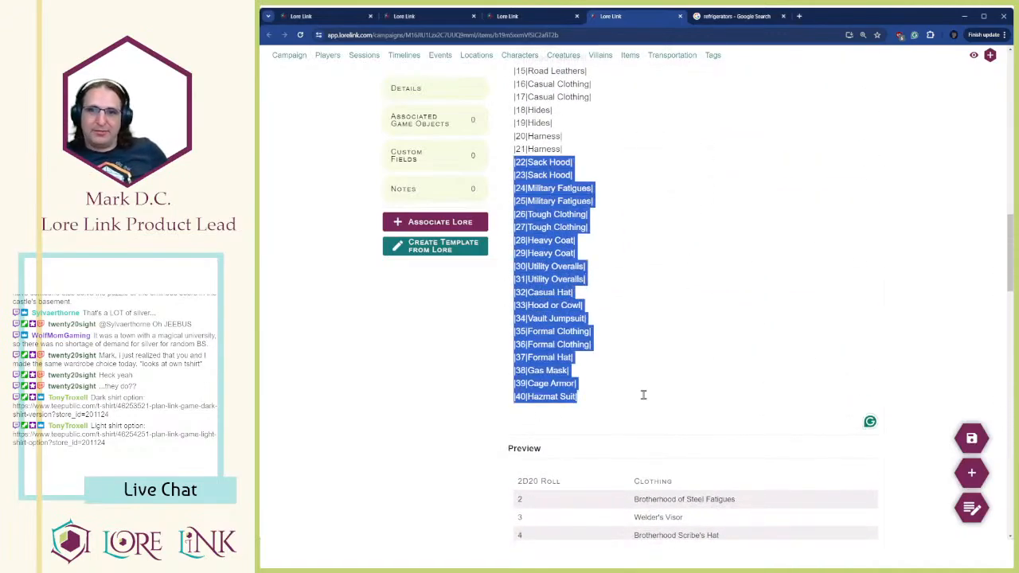
left_click(639, 412)
scroll(651, 304, "up", 3)
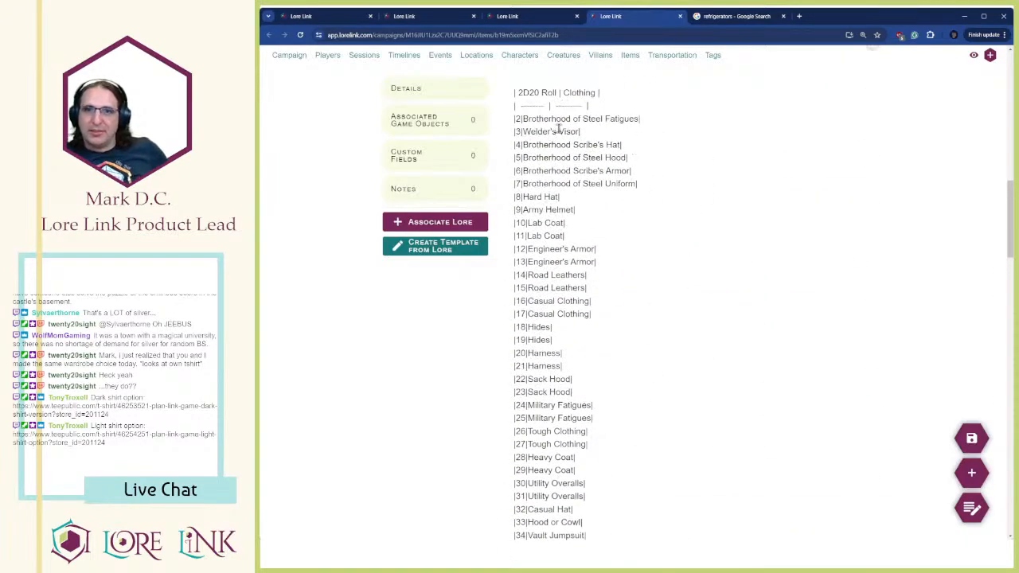
scroll(561, 136, "up", 2)
scroll(464, 265, "down", 1)
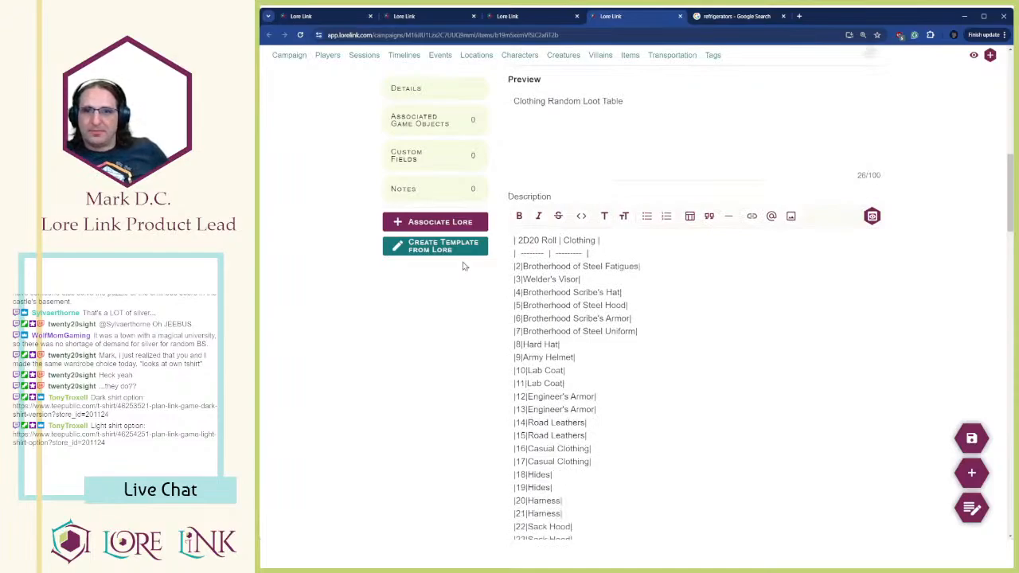
left_click(970, 444)
scroll(867, 319, "down", 6)
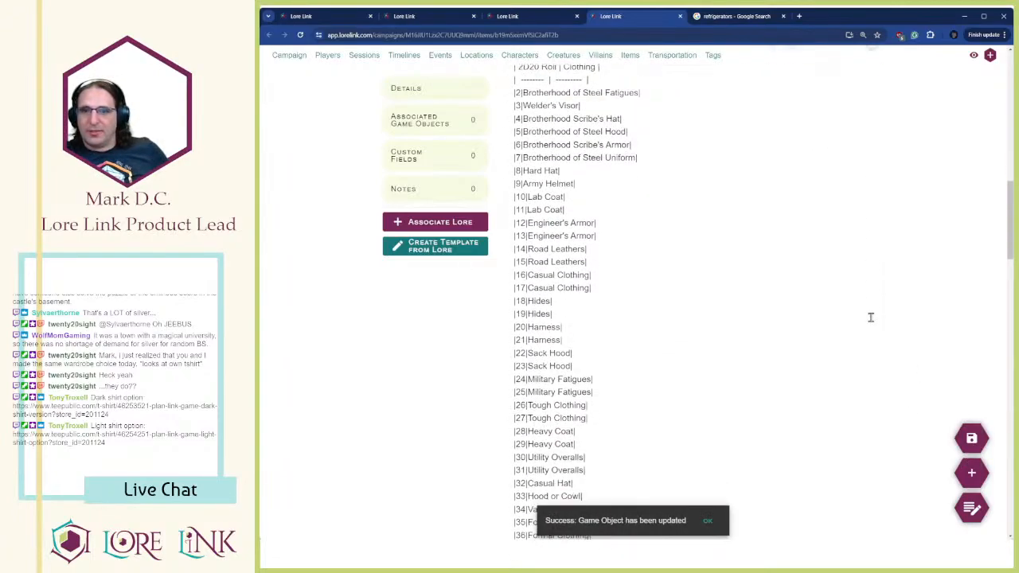
scroll(756, 351, "up", 3)
scroll(709, 355, "down", 3)
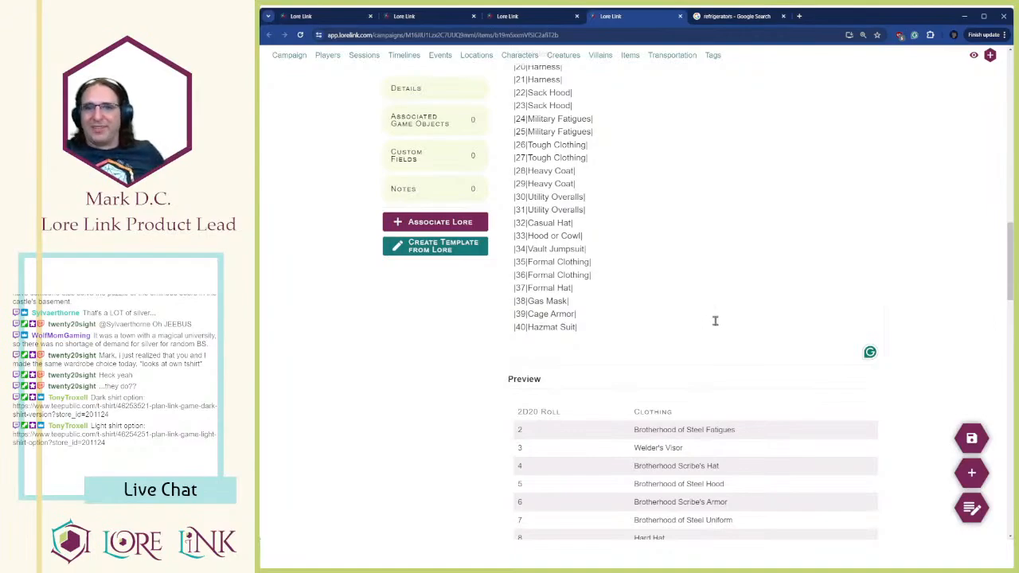
scroll(708, 322, "up", 8)
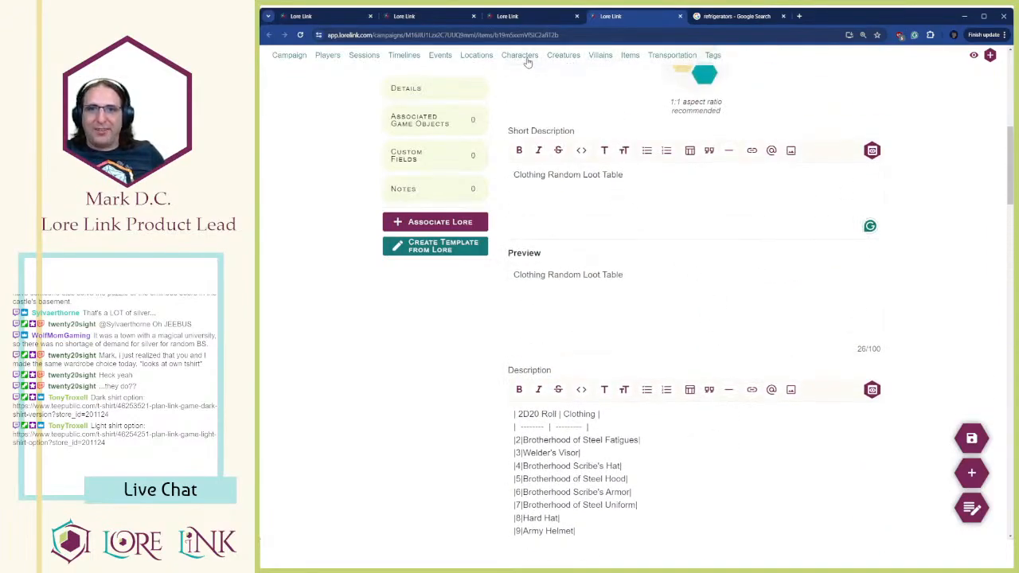
Open the Irradiated Dump location under Town of Bleakford and review its item table in the description and preview
left_click(476, 58)
scroll(593, 284, "down", 1)
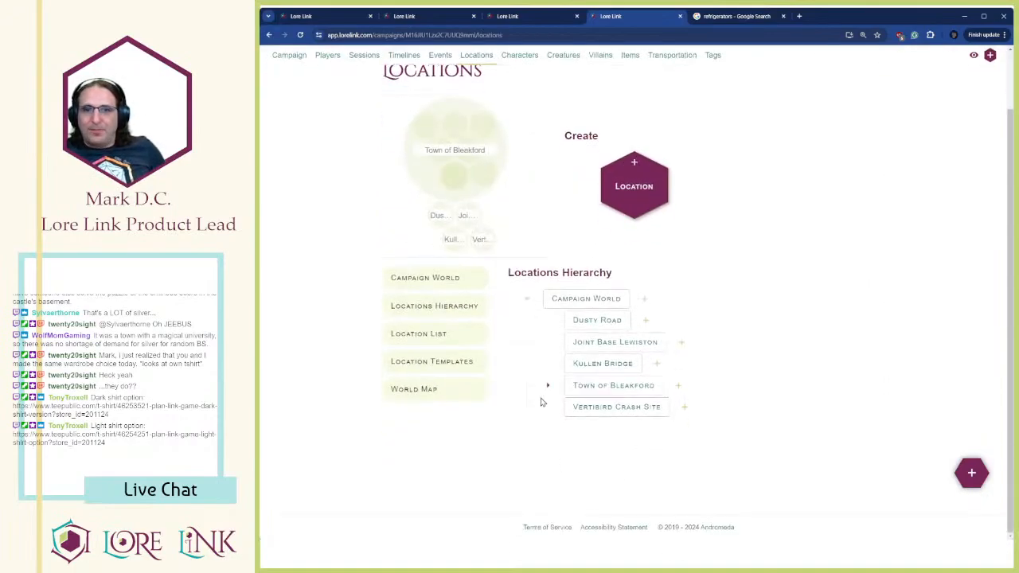
left_click(547, 386)
scroll(557, 374, "down", 1)
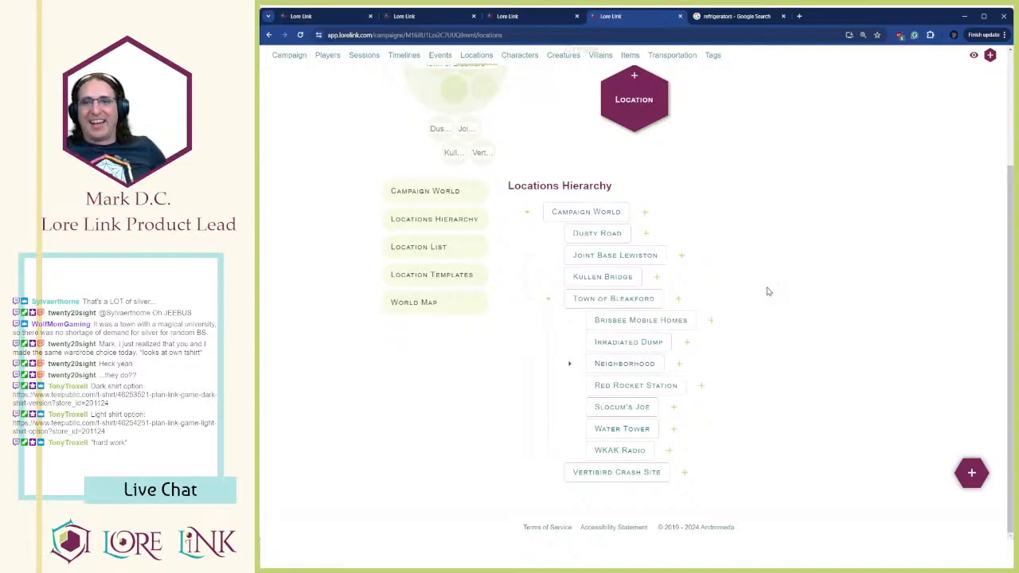
left_click_drag(760, 223, 726, 470)
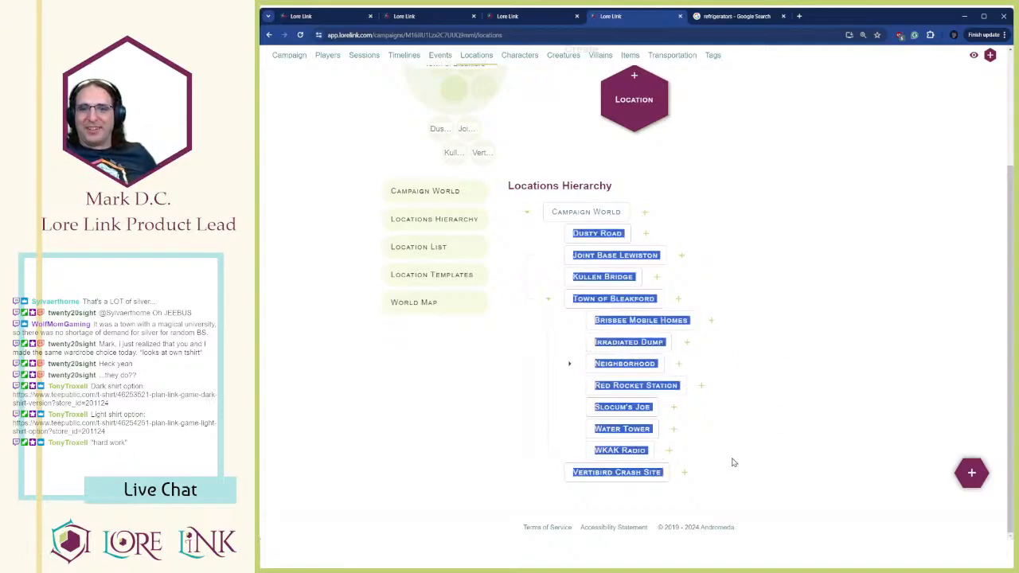
left_click_drag(780, 373, 771, 434)
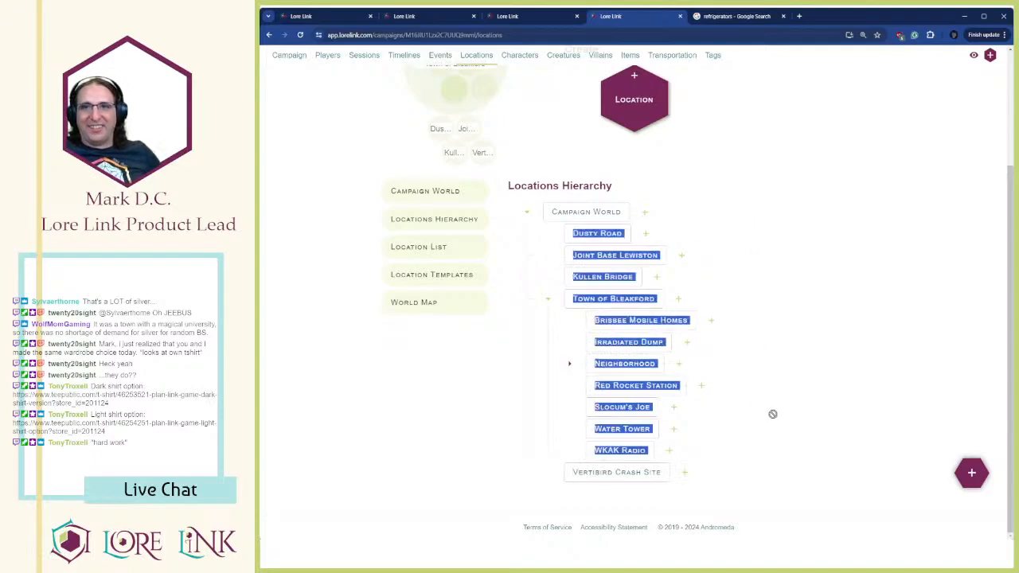
left_click(765, 450)
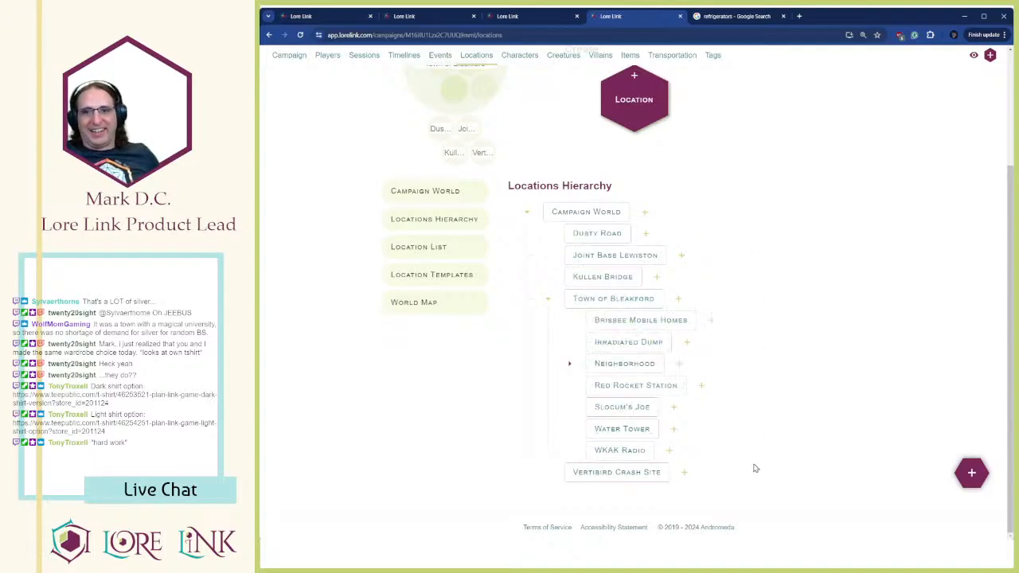
left_click(646, 342)
scroll(698, 328, "down", 10)
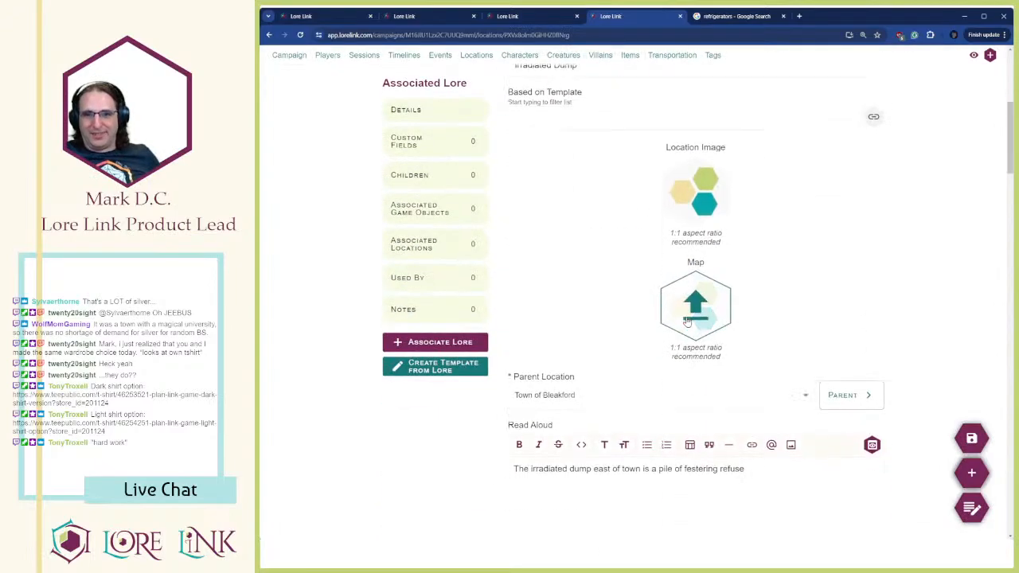
scroll(602, 227, "up", 1)
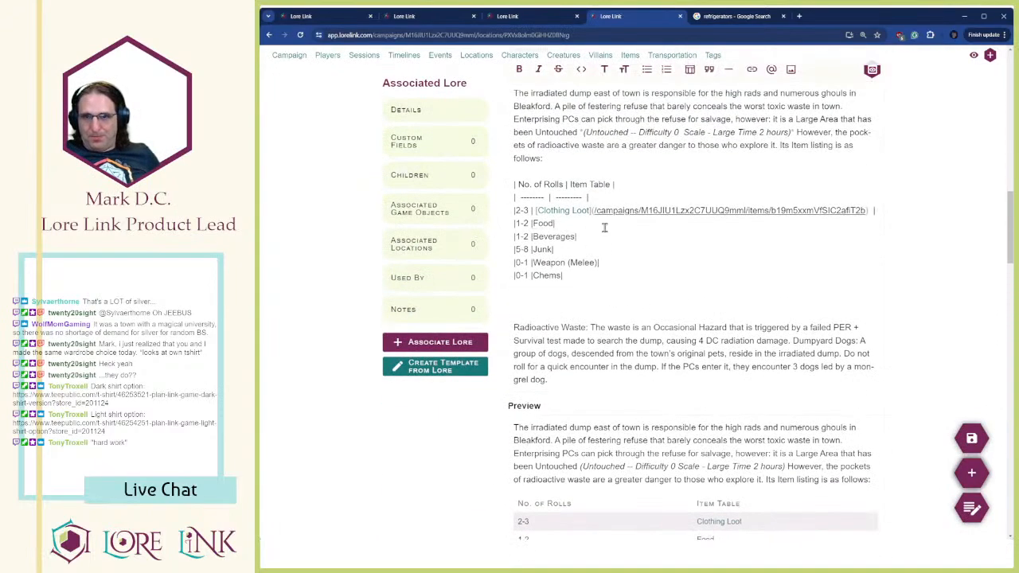
scroll(801, 257, "down", 3)
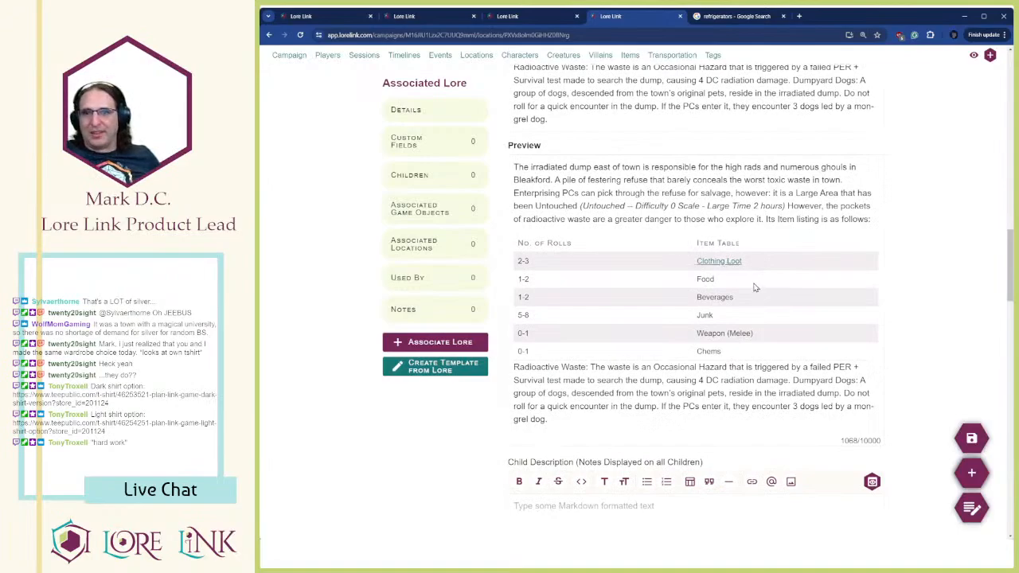
Check the Clothing Loot link from the description preview in a separate tab, review the linked item's table, and close that tab
middle_click(724, 264)
left_click(734, 18)
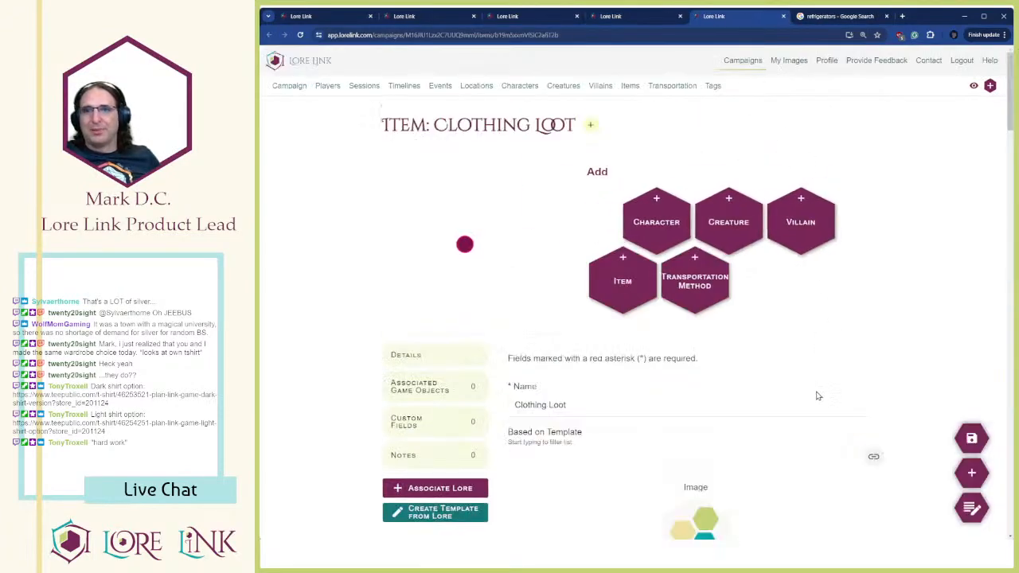
scroll(817, 393, "down", 15)
scroll(750, 349, "down", 2)
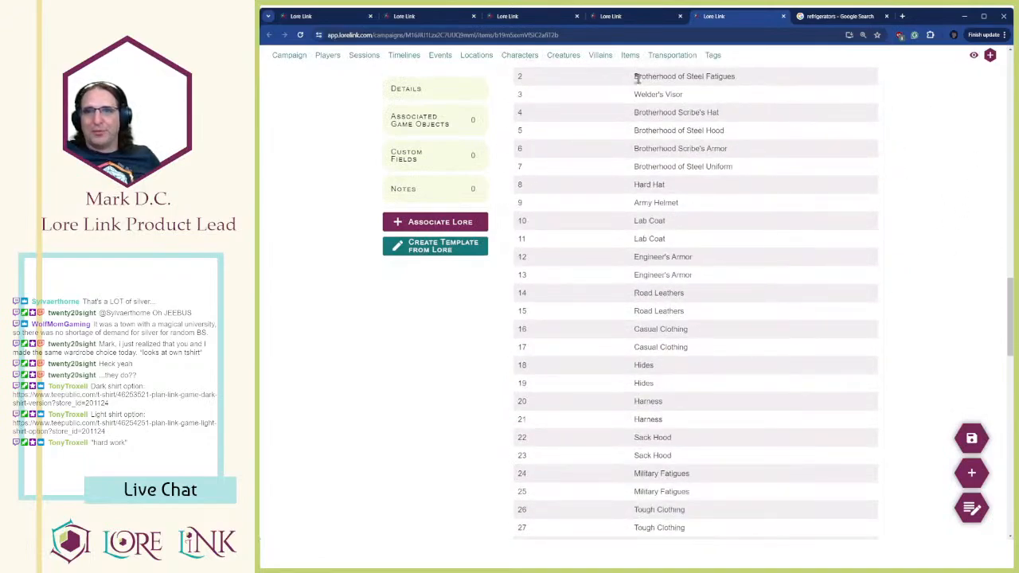
left_click(783, 16)
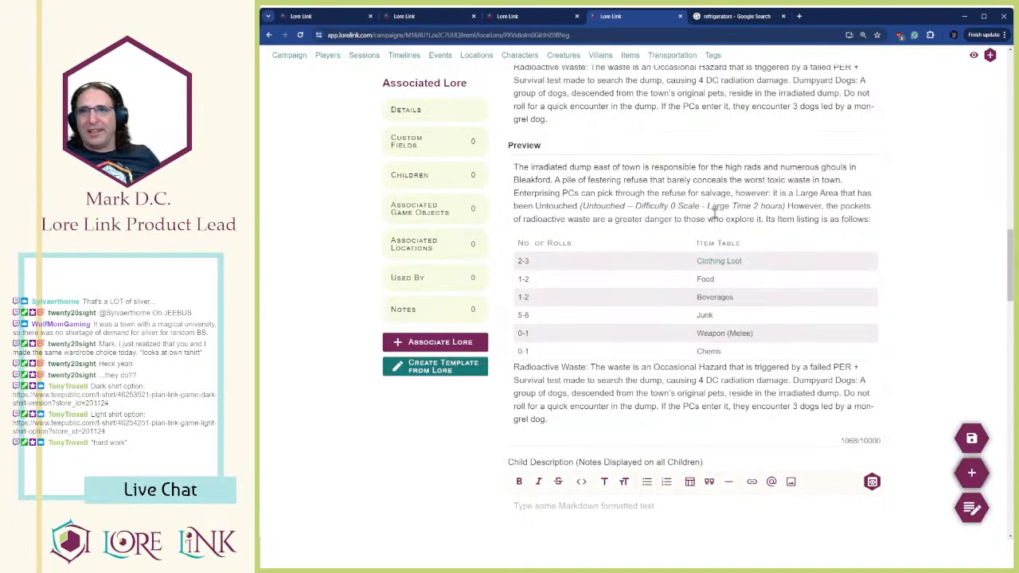
Look over the Irradiated Dump's description source and Read Aloud text, and save the location
scroll(715, 213, "up", 4)
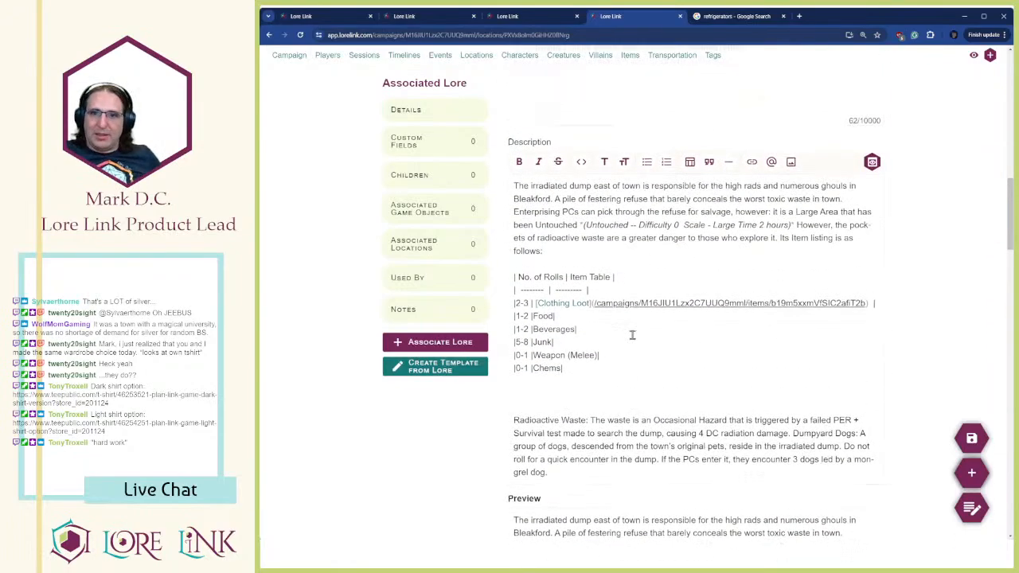
scroll(682, 325, "up", 4)
key("ctrl+s")
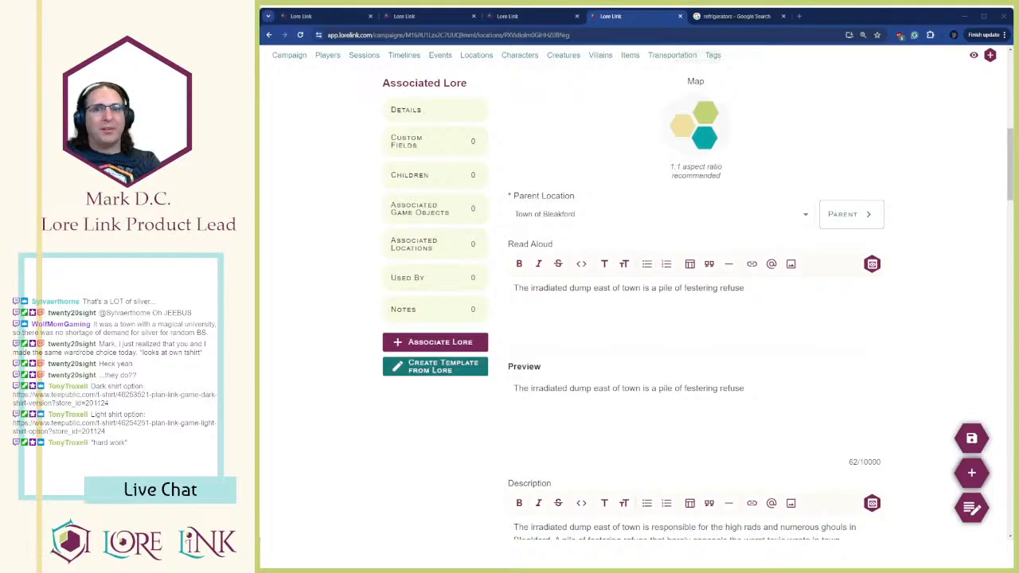
Return to the locations hierarchy, expand Town of Bleakford and start a new child location under it
scroll(316, 147, "up", 5)
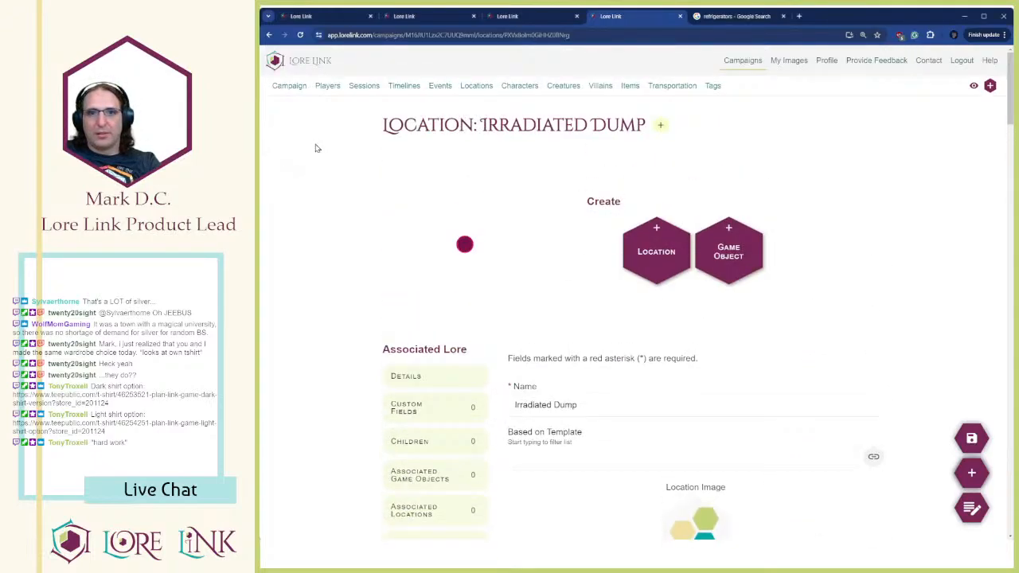
left_click(481, 88)
scroll(573, 302, "down", 1)
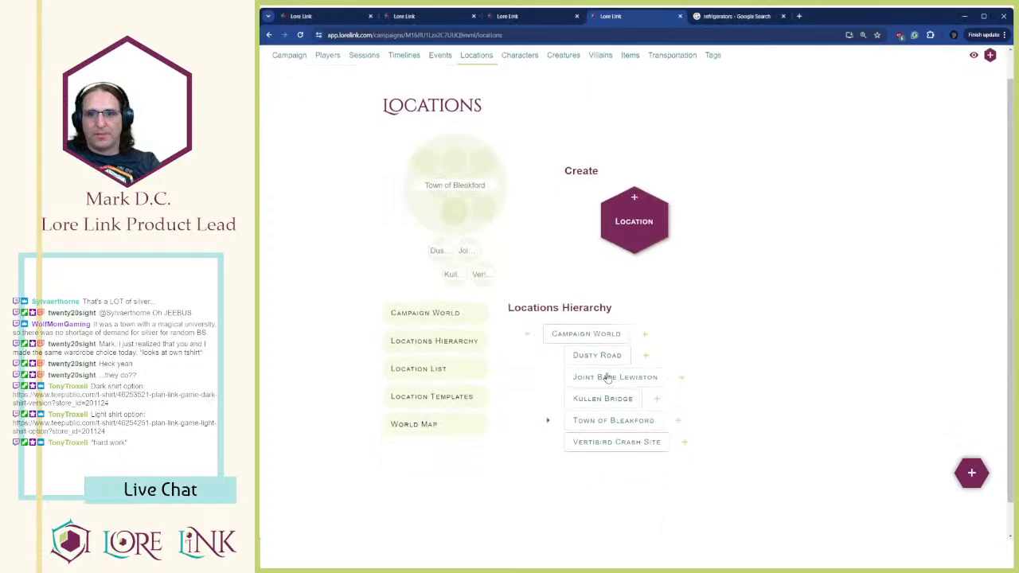
left_click(548, 385)
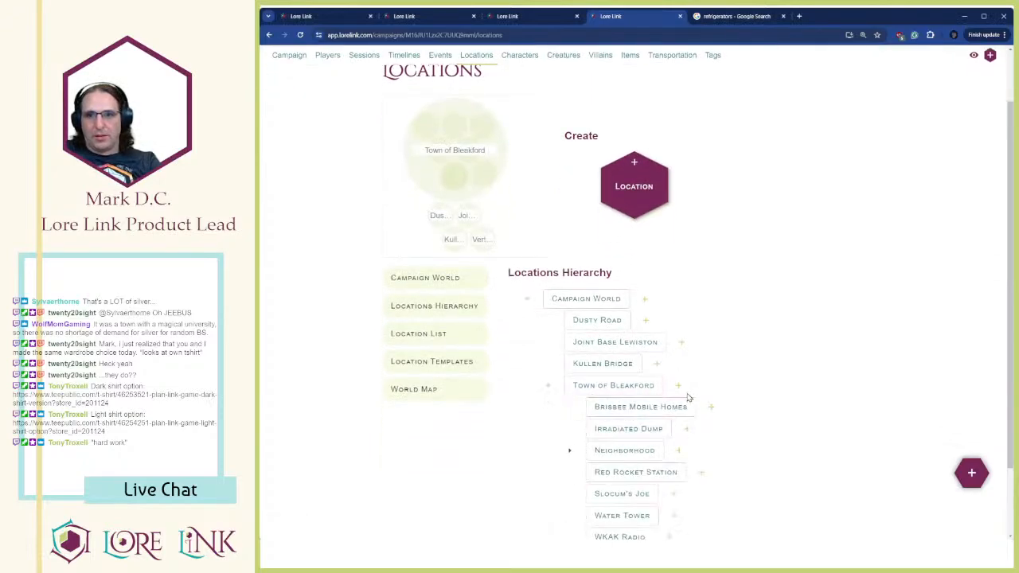
left_click(678, 385)
Name the new location "Henley Chapel & Cemetery"
left_click(863, 135)
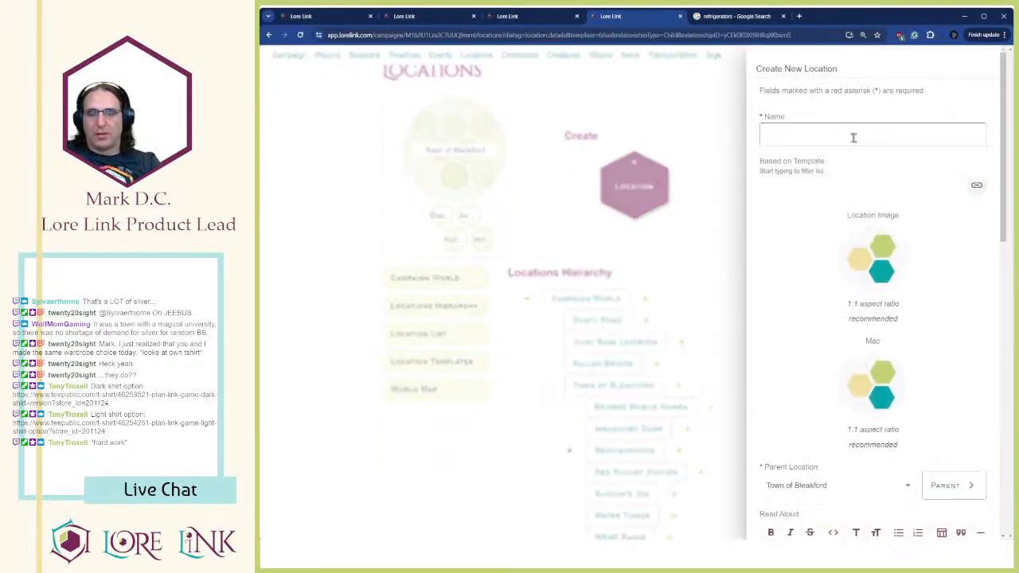
type("Chapo")
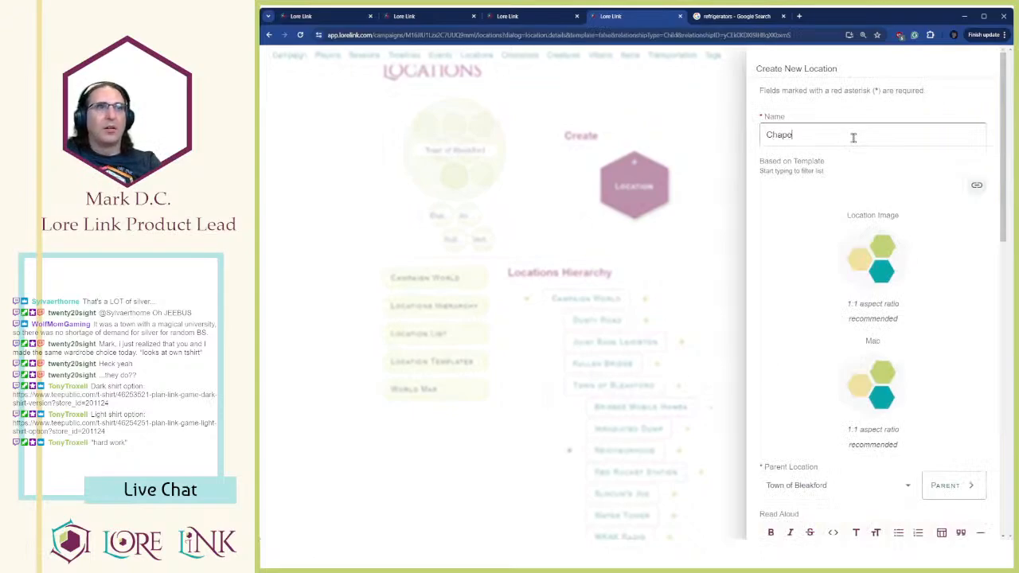
key("BackSpace")
key("BackSpace")
key("BackSpace")
key("BackSpace")
type("Henley")
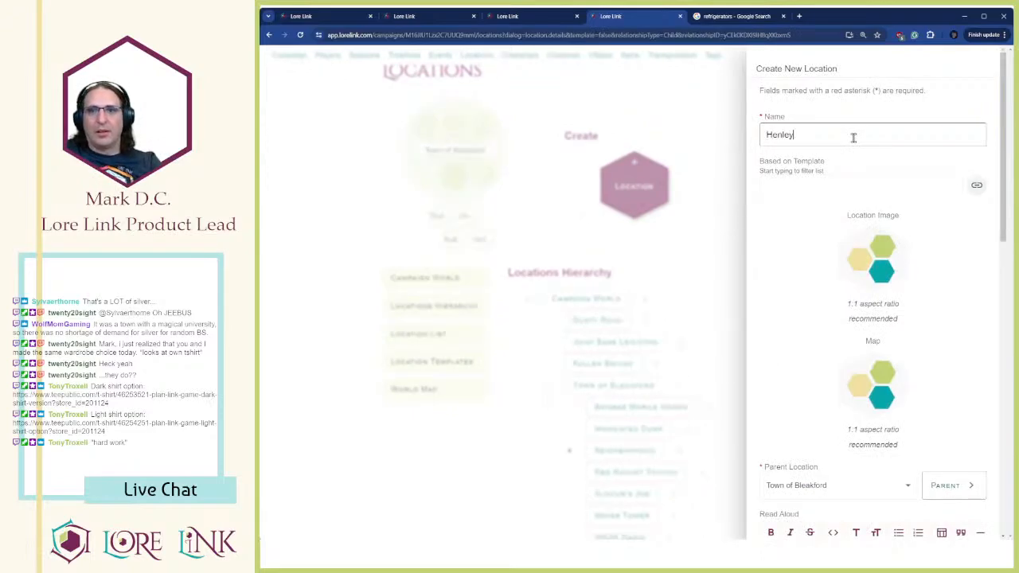
type(" Chapel and")
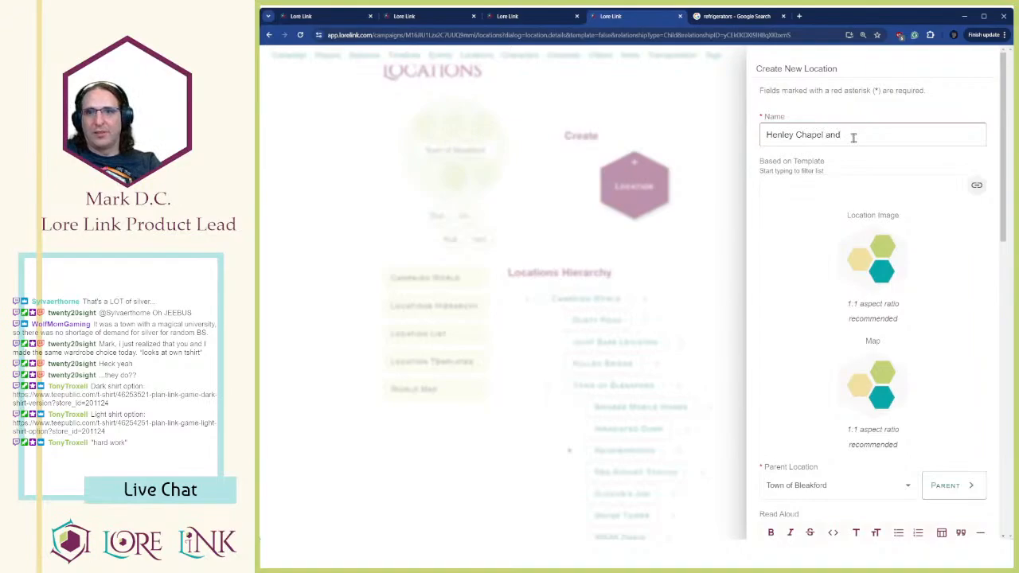
key("BackSpace")
key("BackSpace")
key("BackSpace")
type("& C")
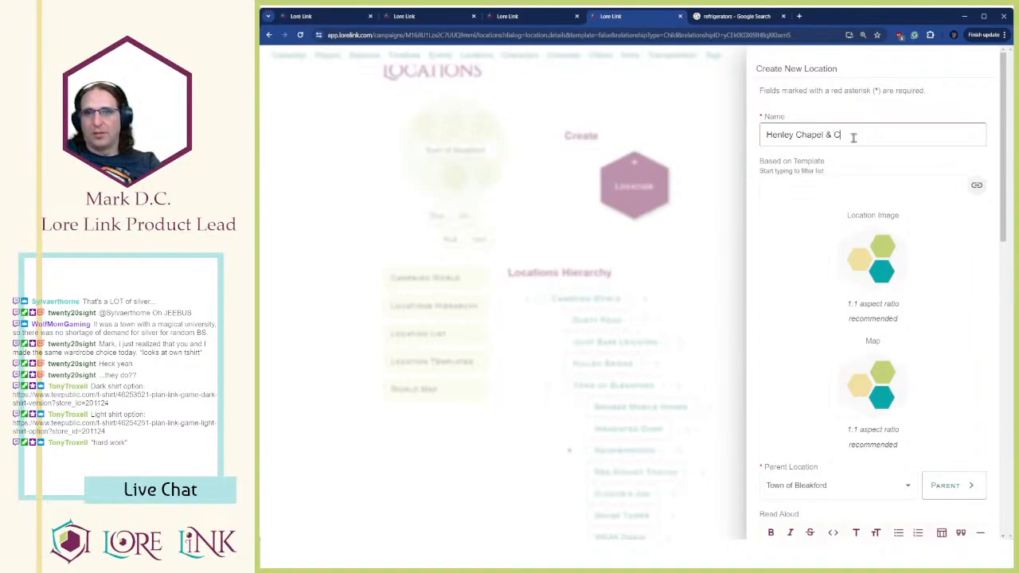
type("eme")
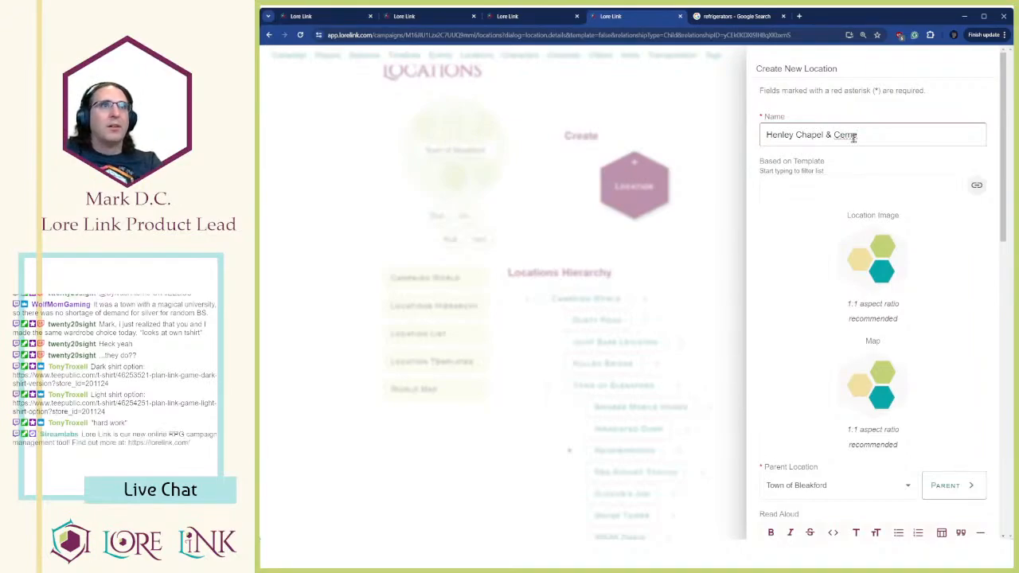
type("tery")
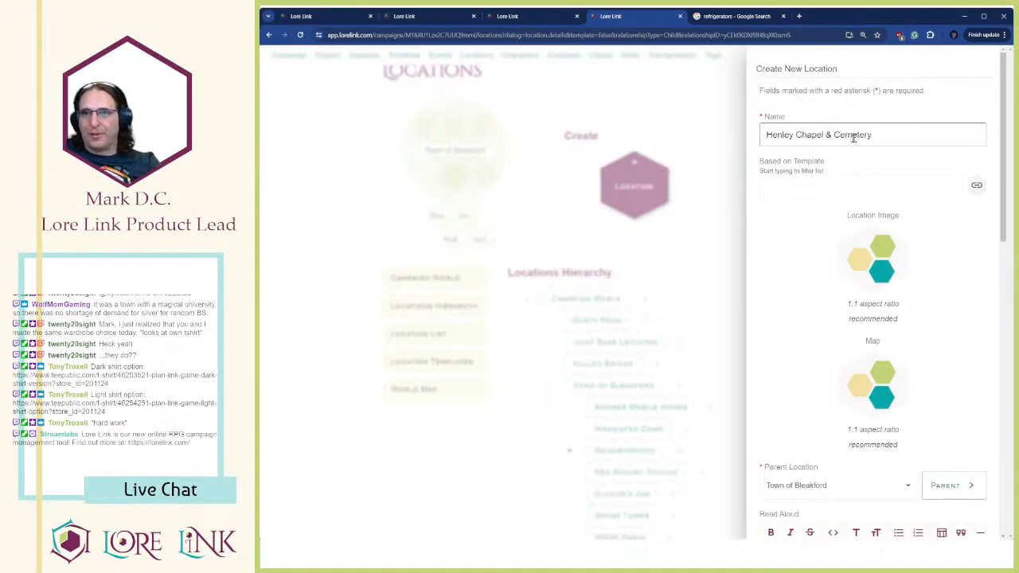
double_click(860, 133)
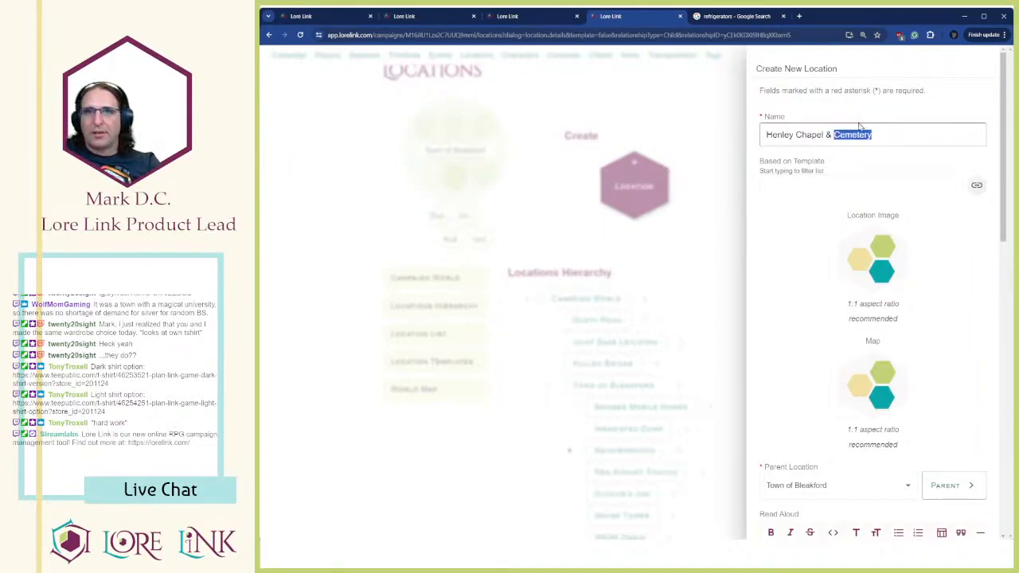
Set Read Aloud to "The chapel and cemetery on the west side of town contains no notable items, but the steeple is highly likely to contain the signal booster."
scroll(947, 221, "down", 4)
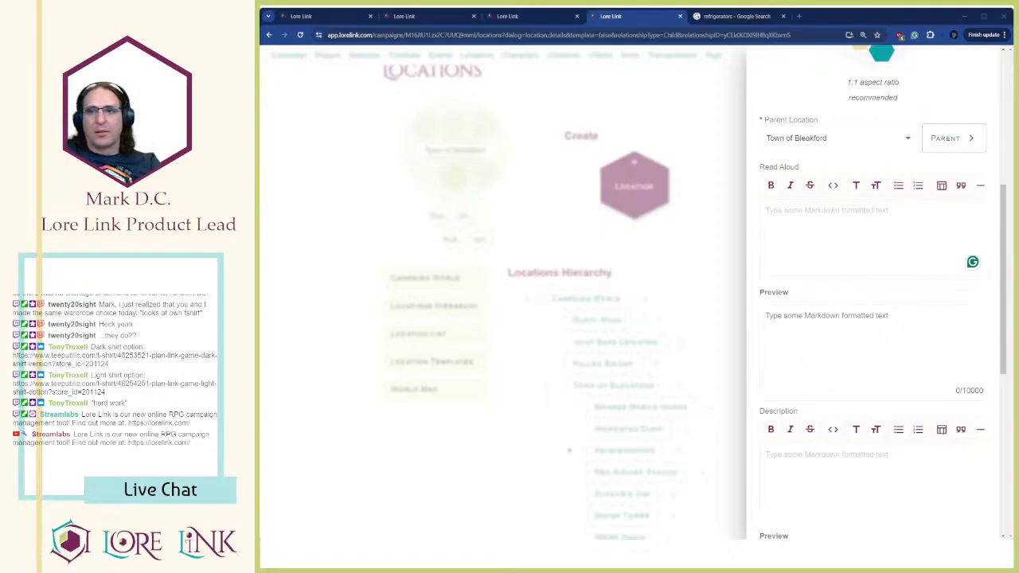
type("The chapel and cemetery on the west side of town contains no notable items, but the steeple is highly likely to contain the signal booster")
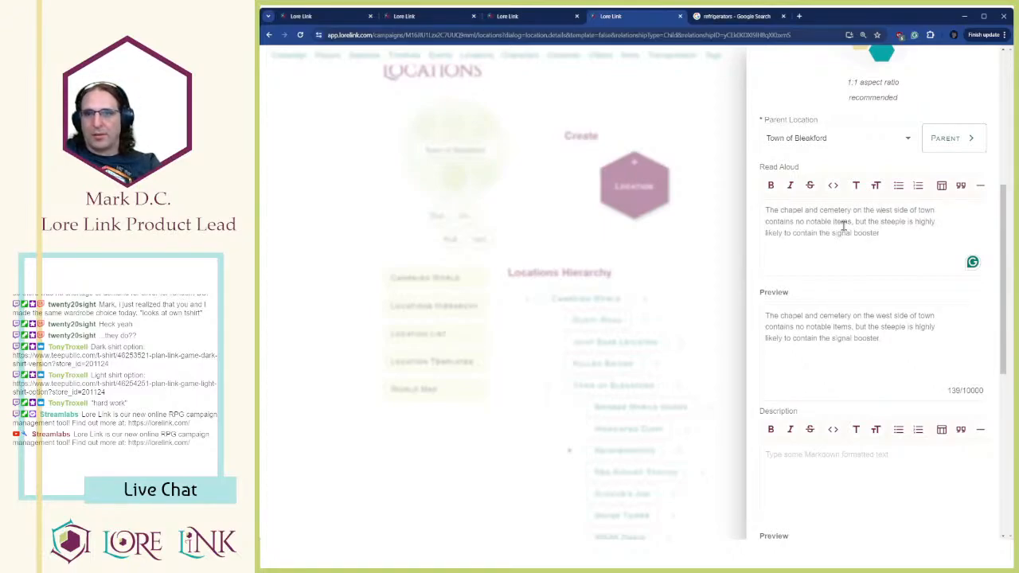
key("Delete")
key("BackSpace")
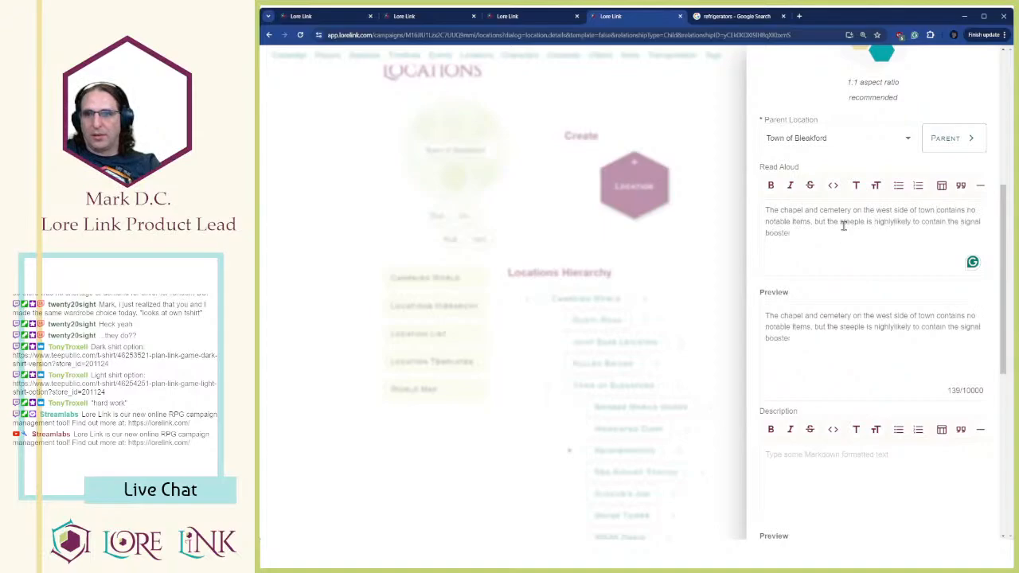
key("Down")
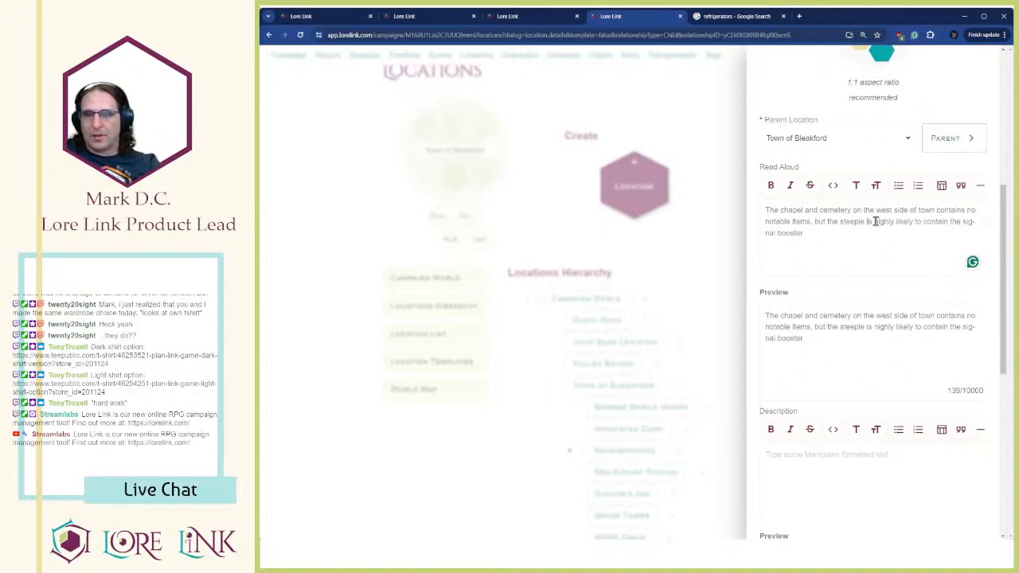
key("alt+Tab")
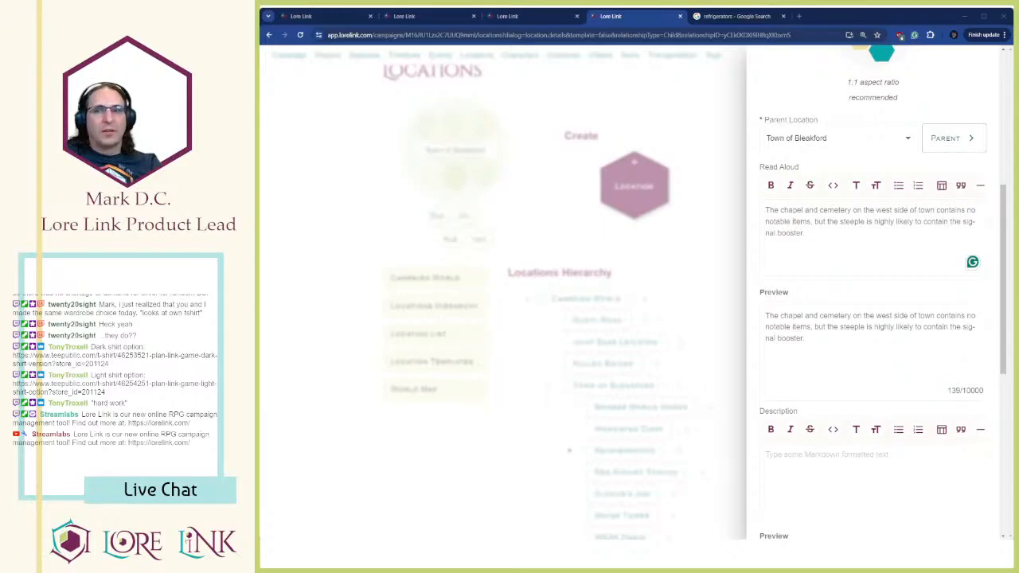
Fill the Description with the chapel text on the skeletons' 10 Caps and the signal booster in the church bell, as one paragraph without line breaks
key("alt+Tab")
scroll(812, 268, "down", 3)
left_click(841, 271)
type("The main chapel downstairs has a few scattered skeletons amid the pews, some of which have pocket watches and jewelry worth a total of 10 Caps. If the signal booster is here, a PC can make a PER + Sneak test with a difficulty of 1 to spot the device within the church bell, which is rigged to use the metal of the bell as an ad-hoc antenna.")
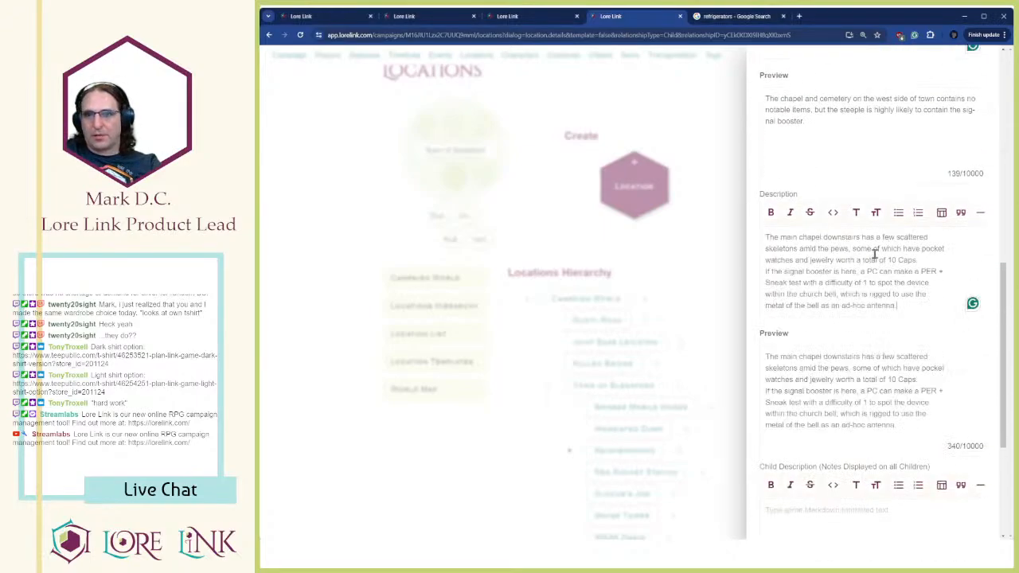
scroll(876, 334, "up", 1)
key("ctrl+a")
key("ctrl+c")
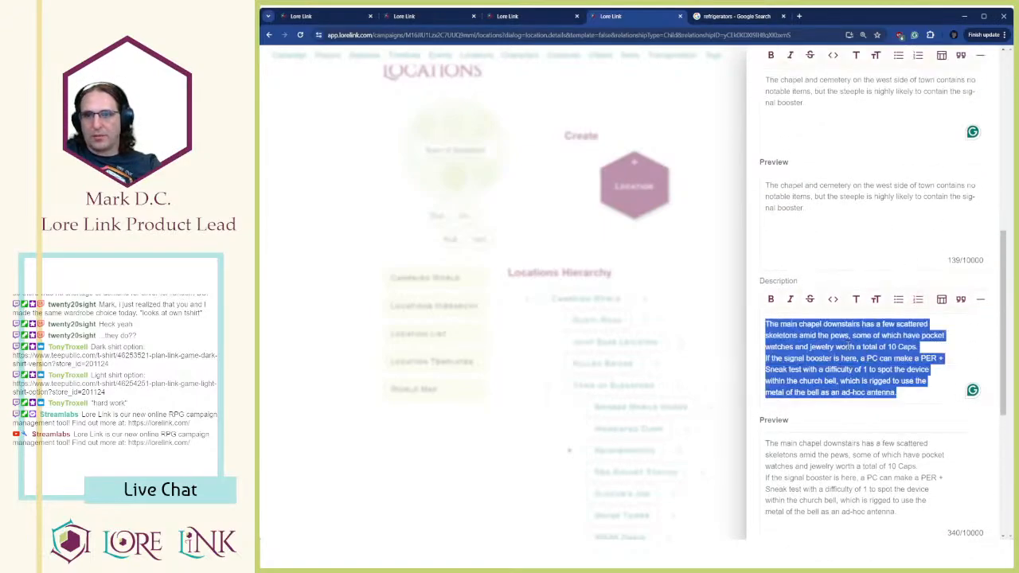
key("Delete")
key("alt+Tab")
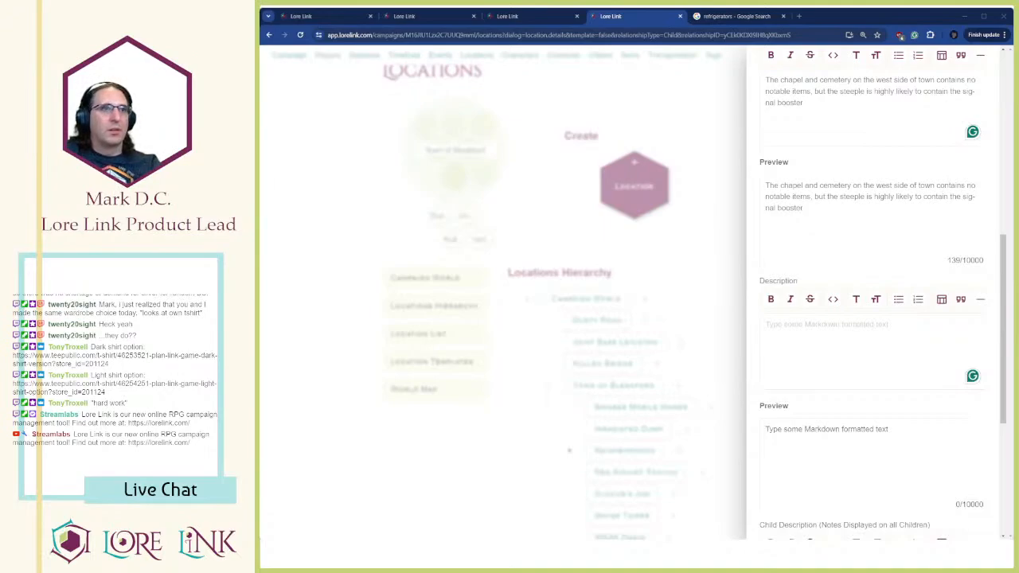
left_click(839, 357)
key("ctrl+v")
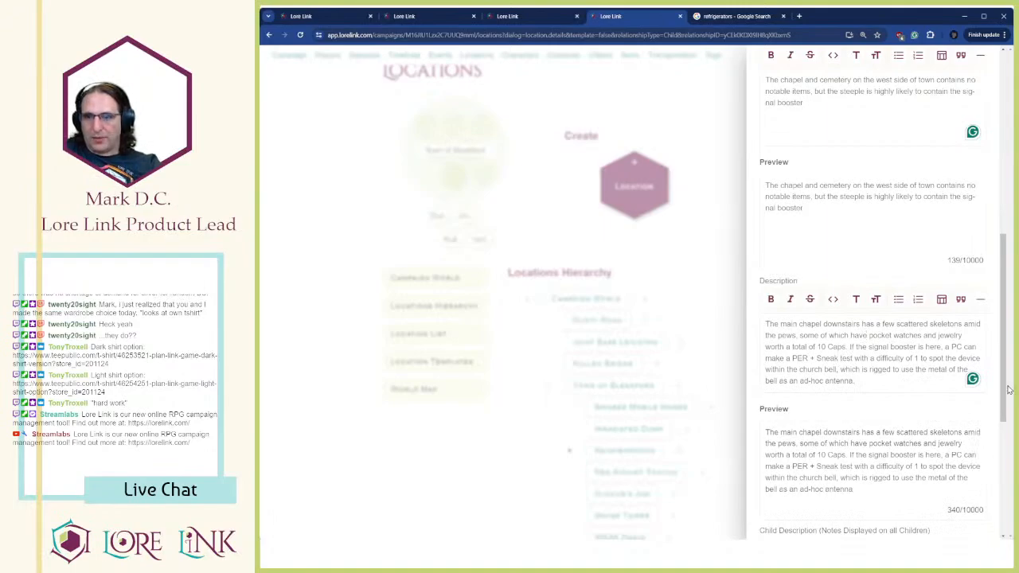
Make "PER + Sneak test with a difficulty of 1" bold in the Description
key("ctrl+shift+Right")
key("ctrl+shift+Right")
key("ctrl+shift+Right")
key("ctrl+shift+Right")
key("ctrl+shift+Right")
key("ctrl+shift+Right")
key("ctrl+shift+Right")
key("ctrl+shift+Right")
key("ctrl+shift+Right")
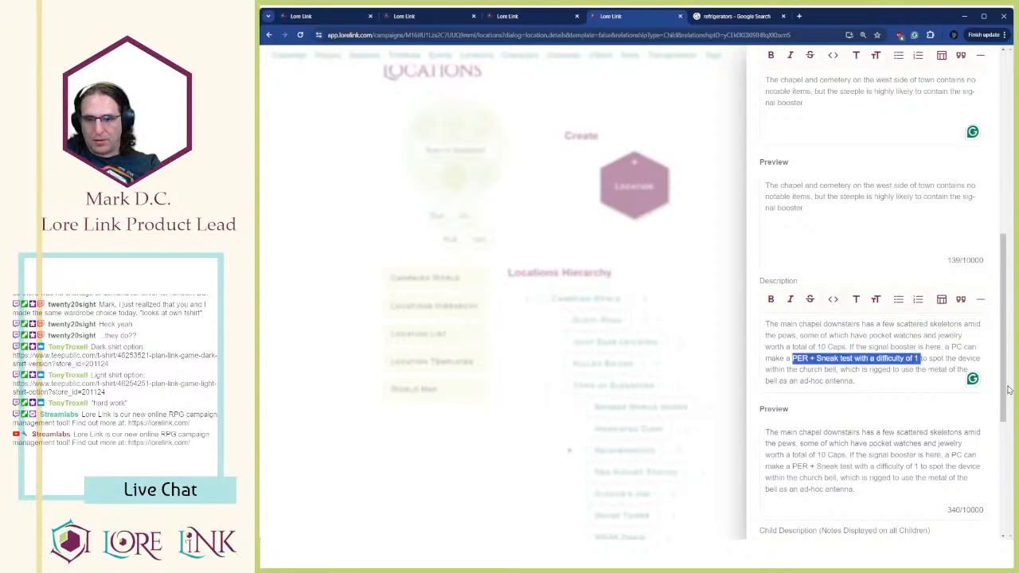
key("ctrl+b")
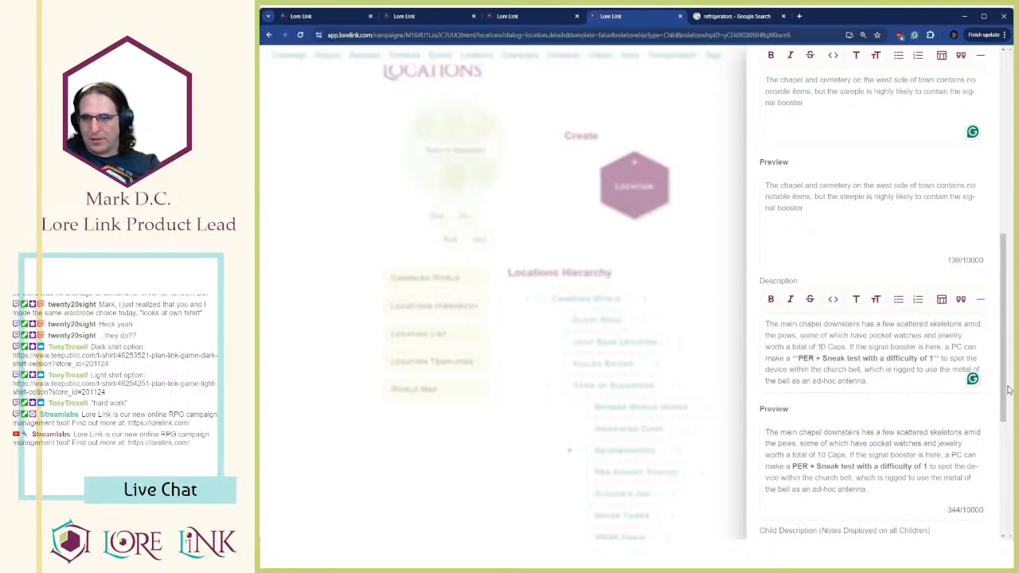
Make "10 Caps" bold in the Description
key("ctrl+shift+Right")
key("ctrl+shift+Right")
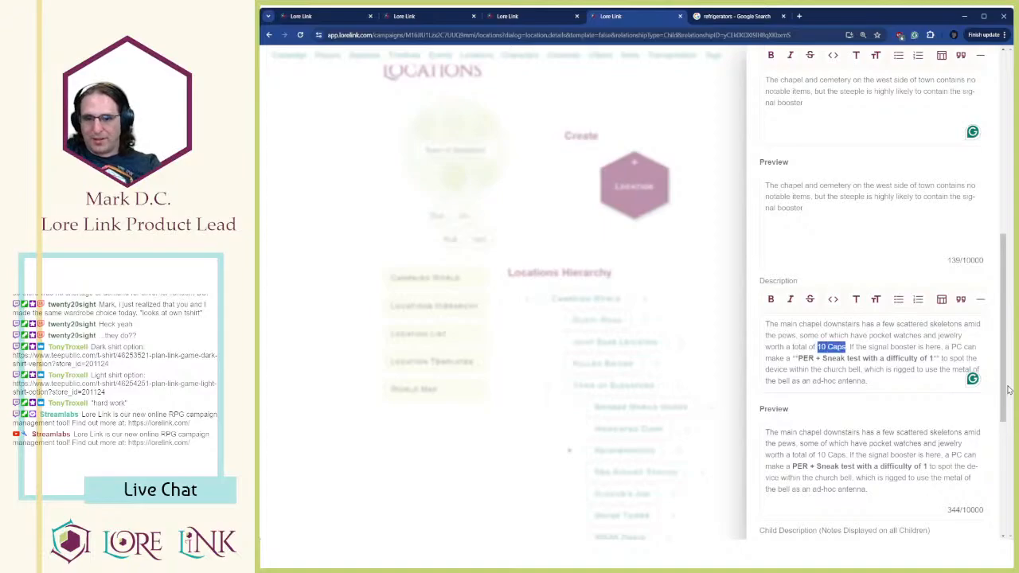
key("ctrl+b")
left_click(883, 340)
Save the Henley Chapel & Cemetery location and expand Town of Bleakford in the locations hierarchy
scroll(881, 350, "down", 3)
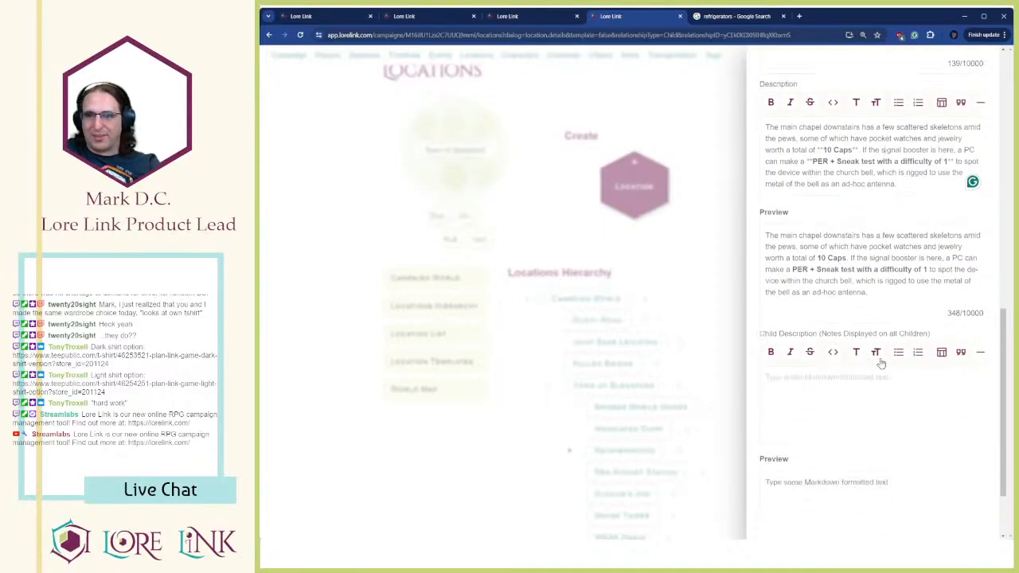
scroll(884, 366, "down", 3)
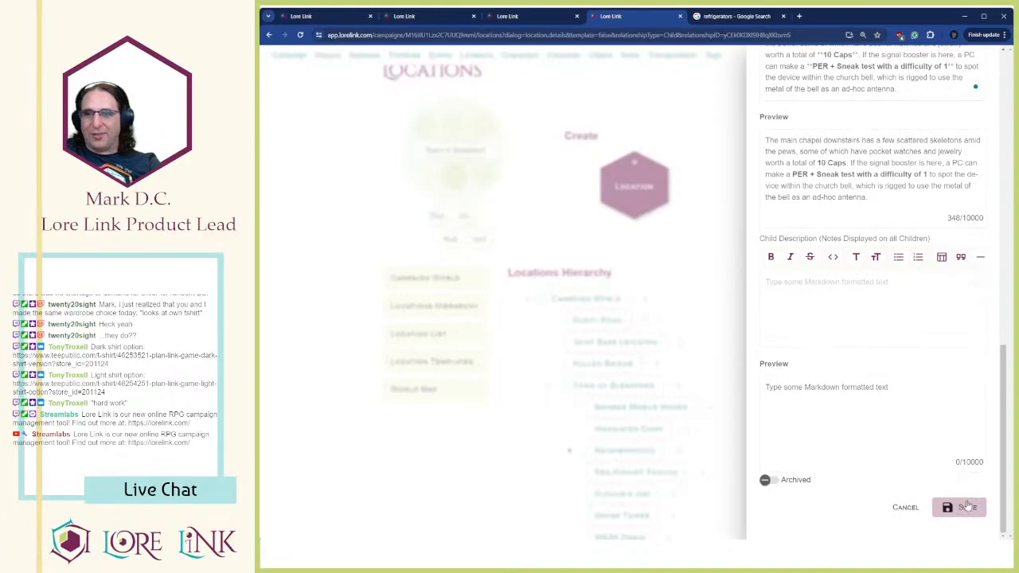
left_click(966, 506)
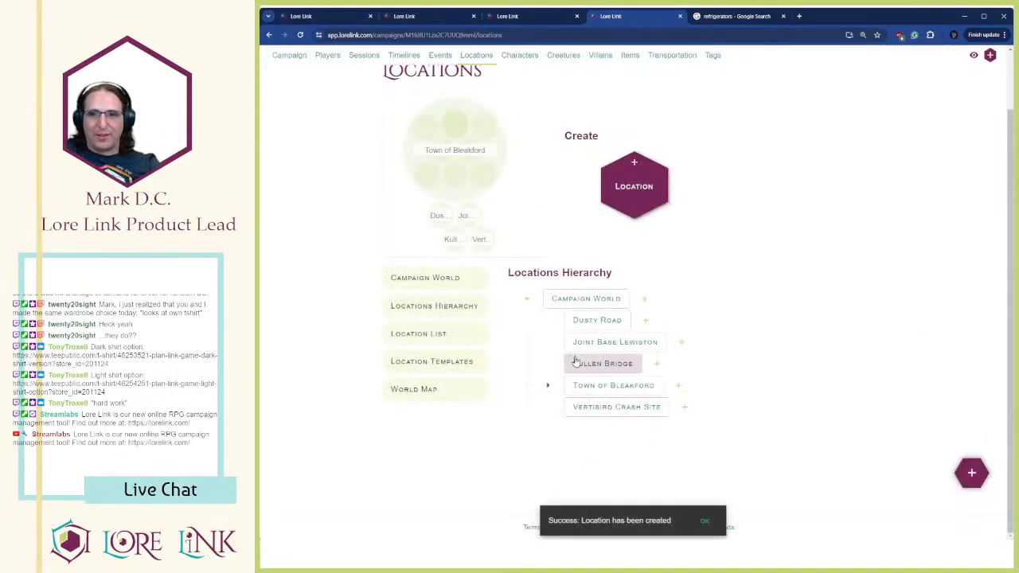
left_click(548, 386)
scroll(677, 330, "down", 1)
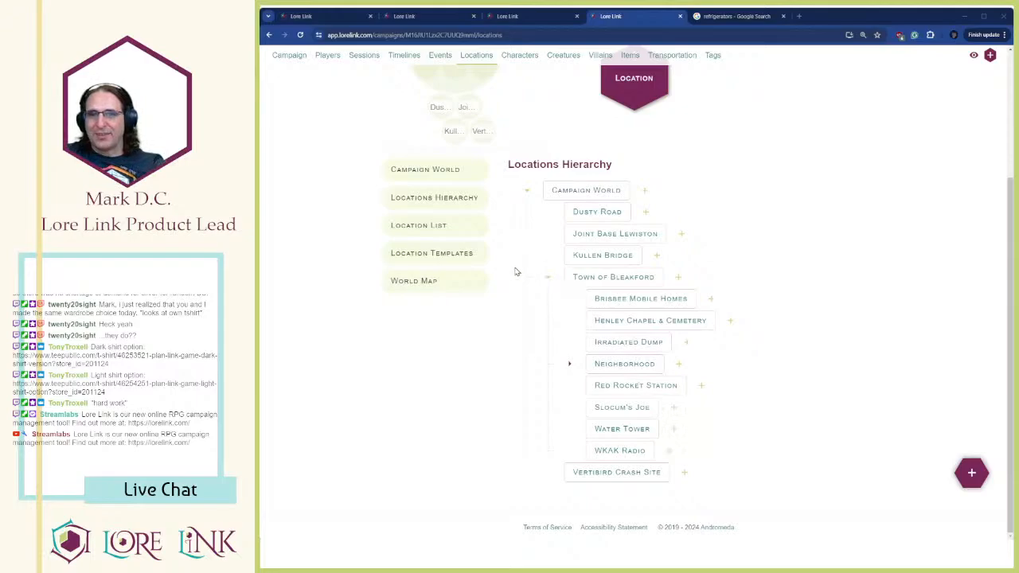
left_click_drag(516, 272, 761, 481)
left_click(760, 480)
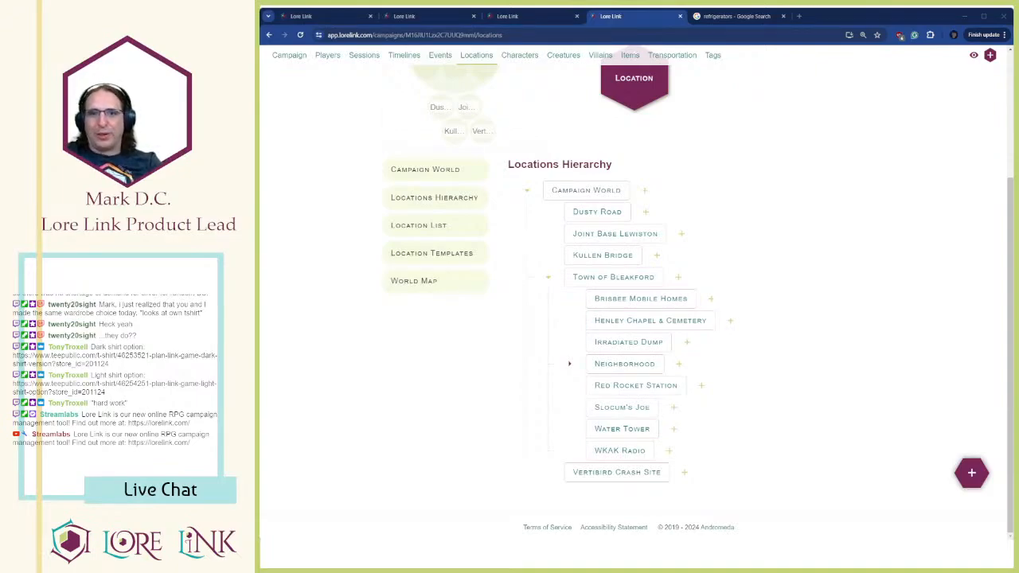
left_click_drag(813, 258, 785, 451)
left_click(838, 437)
left_click(816, 457)
left_click(784, 456)
scroll(756, 357, "up", 2)
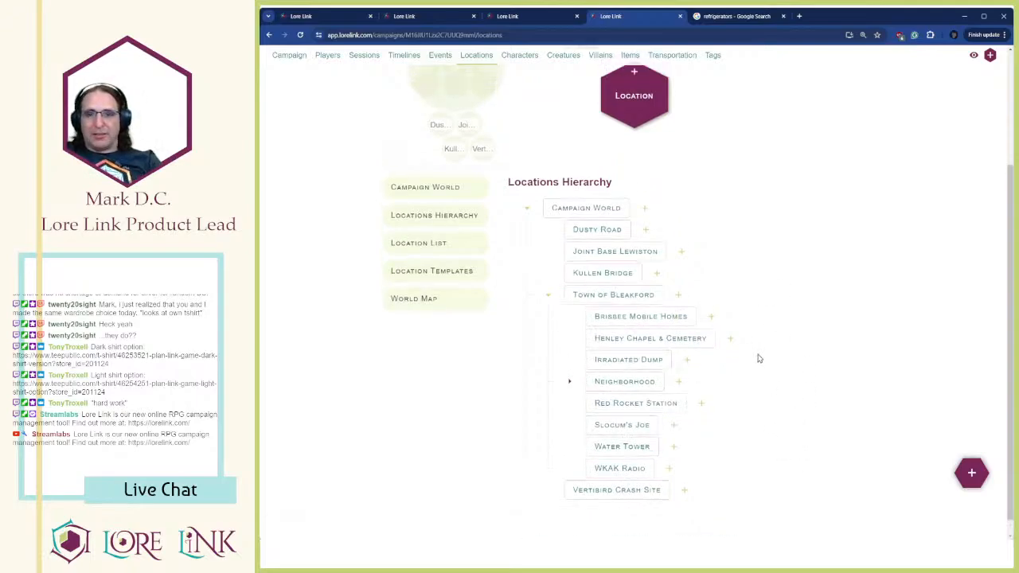
scroll(757, 337, "down", 2)
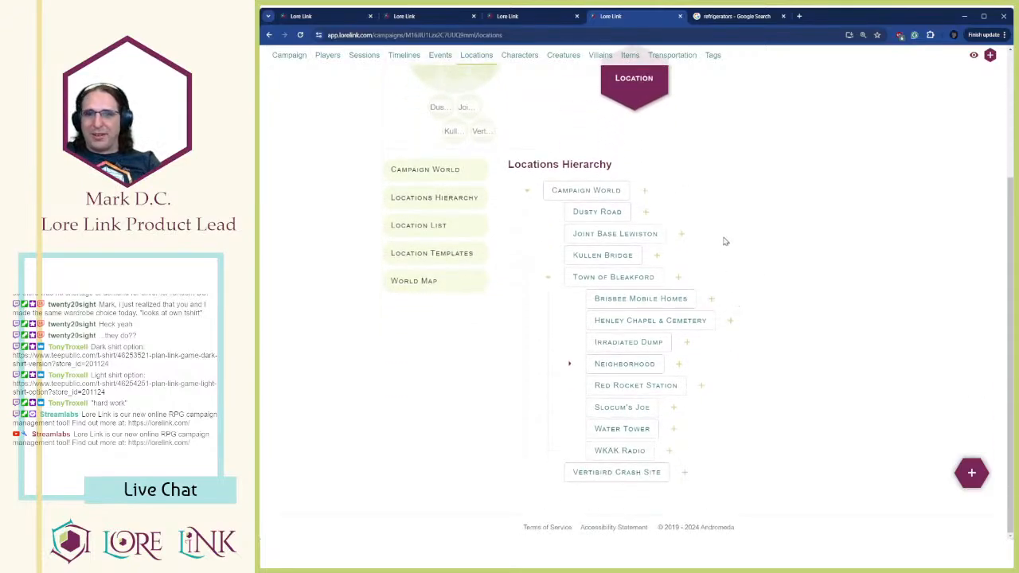
left_click_drag(726, 241, 746, 454)
left_click(773, 459)
left_click(773, 257)
left_click(746, 454)
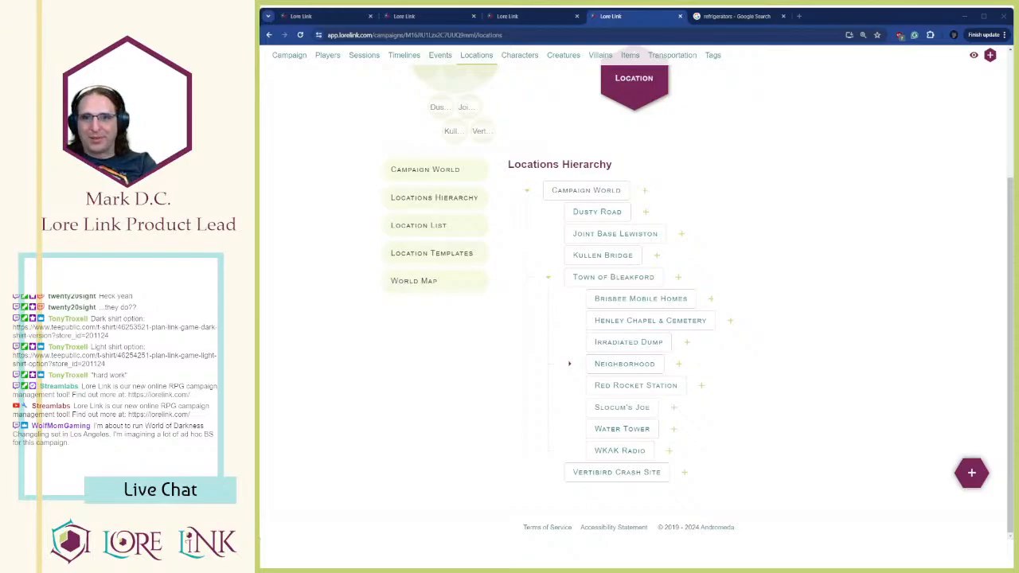
Start a new child location under Town of Bleakford and name it "Bleakford Apartments"
left_click(677, 276)
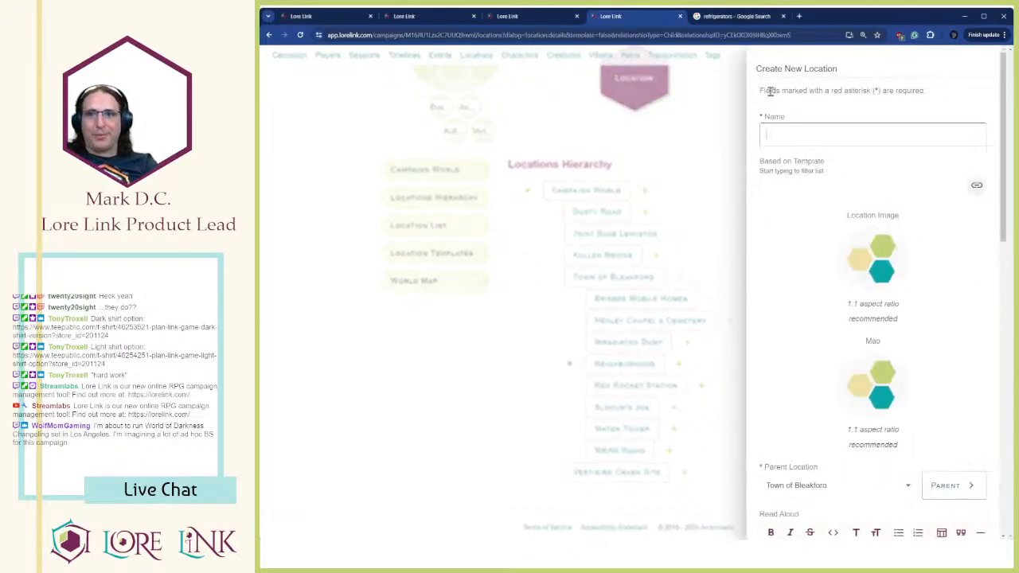
type("Be")
key("BackSpace")
type("leakford")
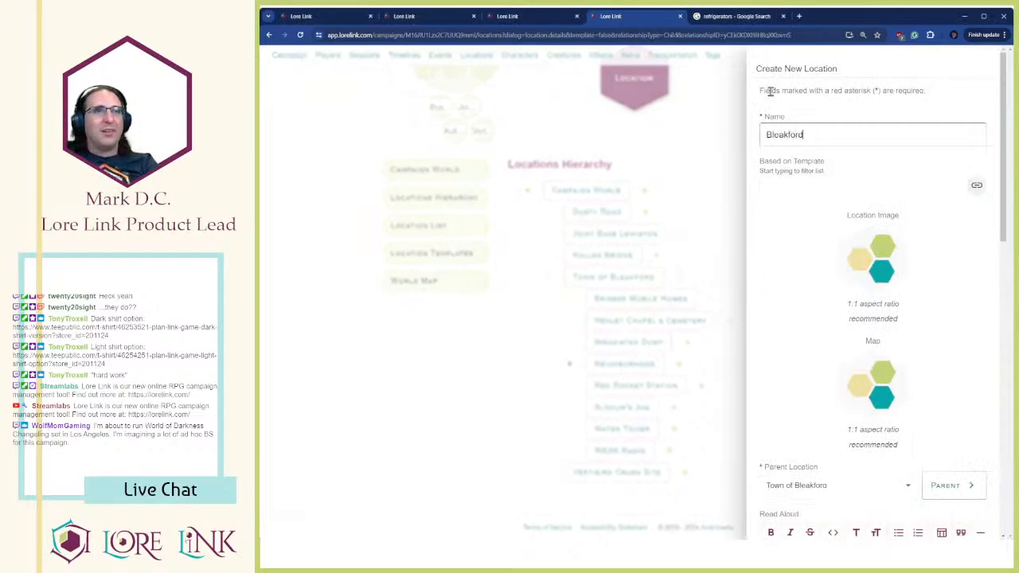
type(" Apartments")
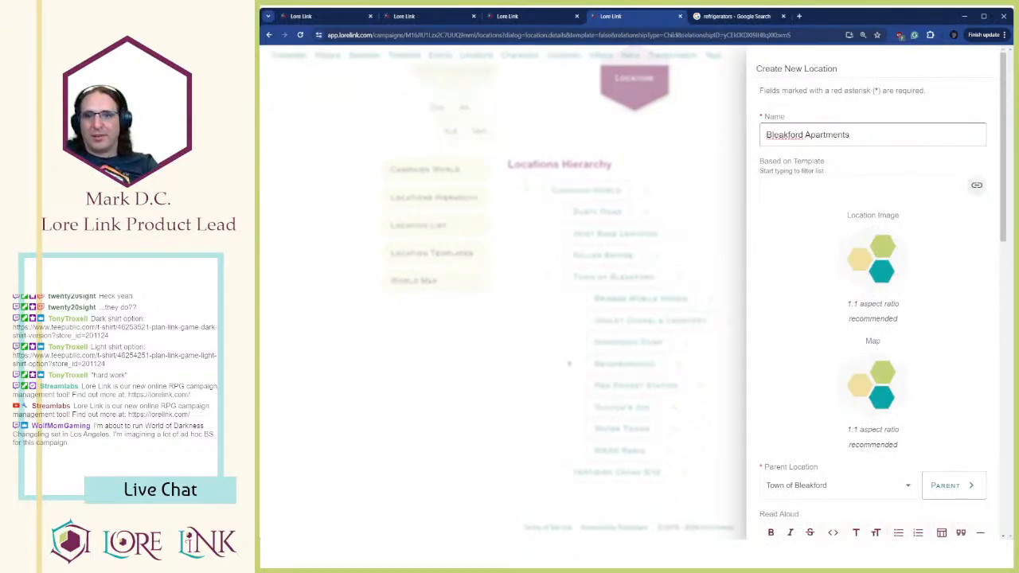
Fill the Description with the Bleakford Apartments text on the three-story building, its unit layout, the Nuka-Cola machine and the noteworthy units
scroll(848, 371, "down", 3)
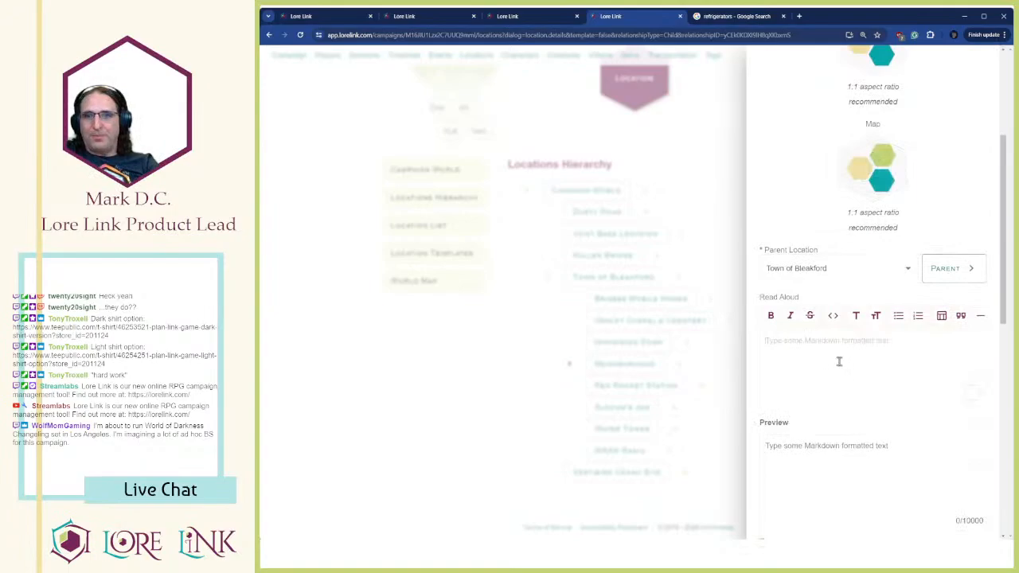
left_click(839, 362)
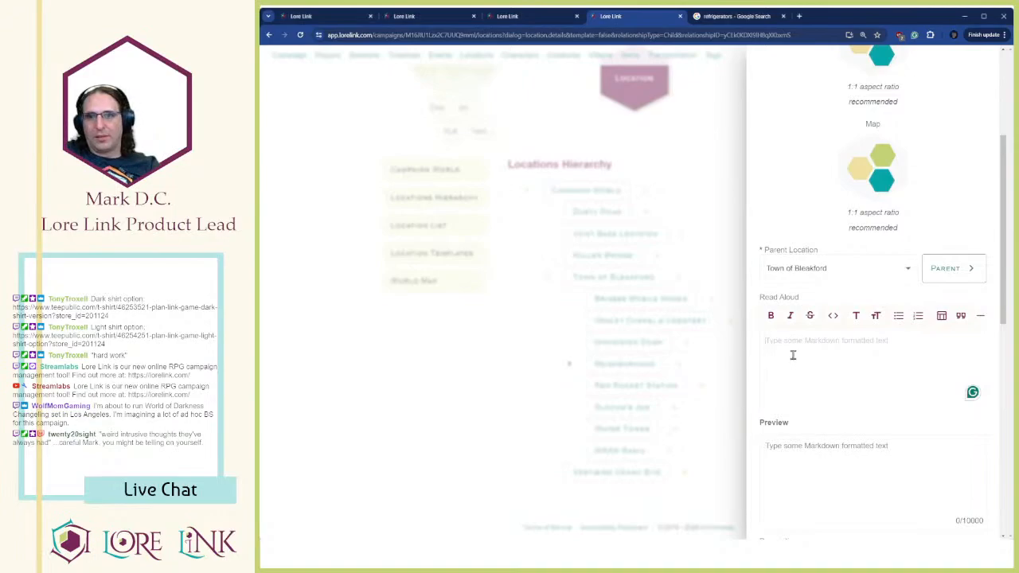
scroll(852, 445, "down", 4)
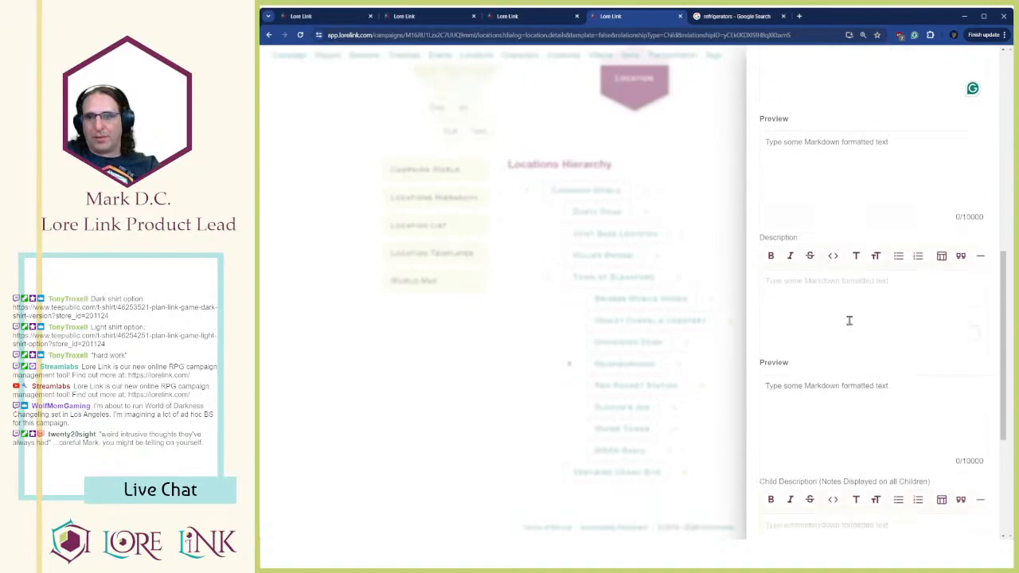
left_click(848, 321)
type("Bleakford Apartments is a concrete, three-story building on the east side of town near the road. Each unit has a small kitchen, bathroom, living room, and single bedroom. A Nuka-Cola machine with one nuka-cola bottle stands outside the manager's office. Noteworthy units in the apartment building are attached")
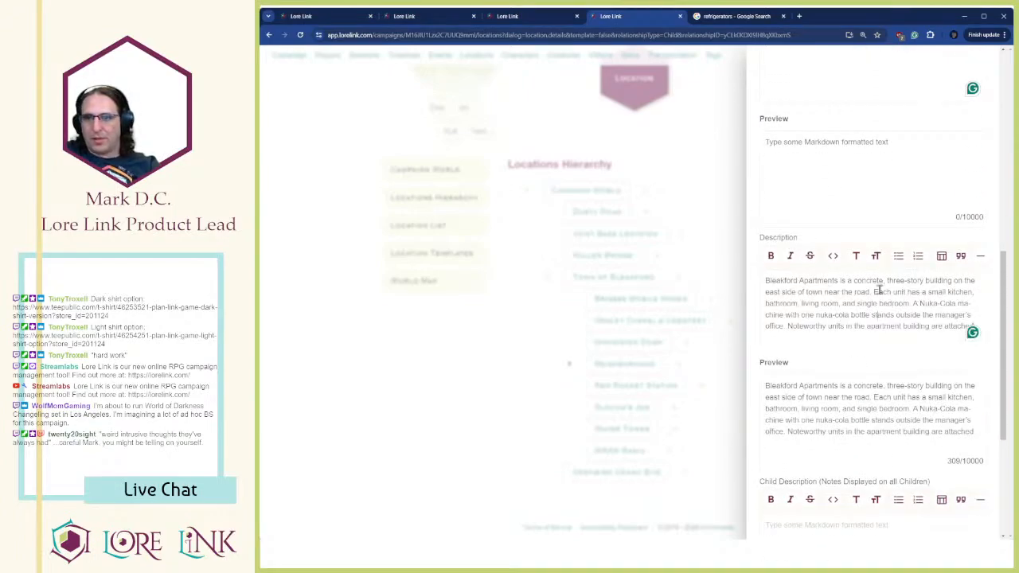
Move the Description's opening sentence about the concrete, three-story building into Read Aloud and remove the leftover leading space
left_click_drag(873, 292, 719, 267)
key("ctrl+c")
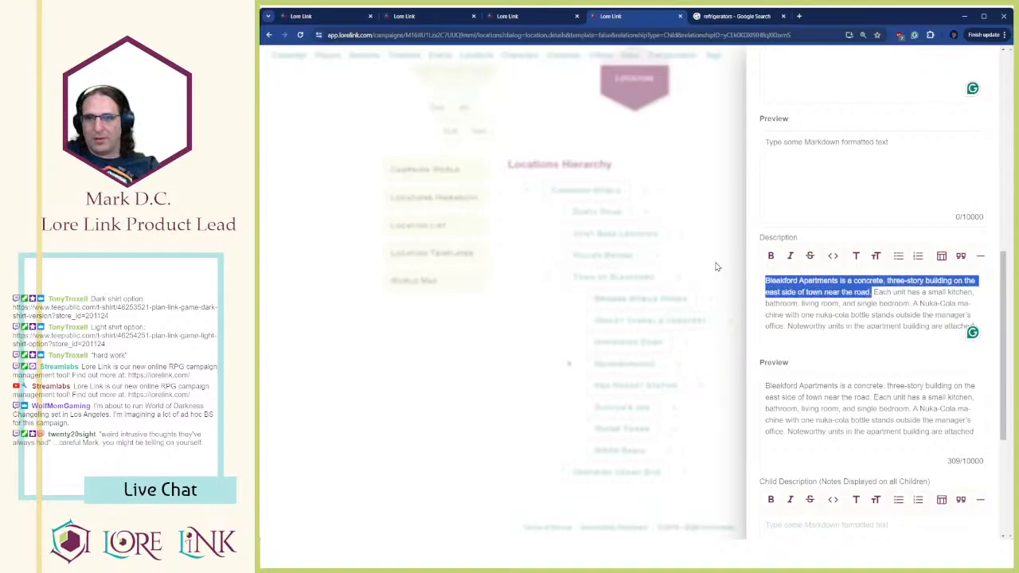
key("BackSpace")
scroll(812, 168, "up", 3)
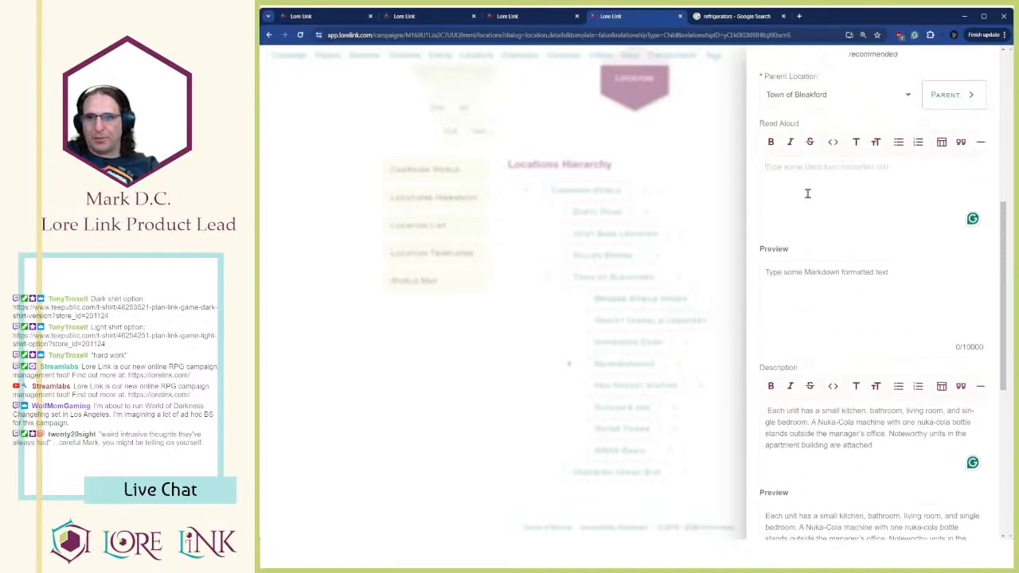
left_click(807, 193)
key("ctrl+v")
left_click(844, 410)
key("Home")
key("Delete")
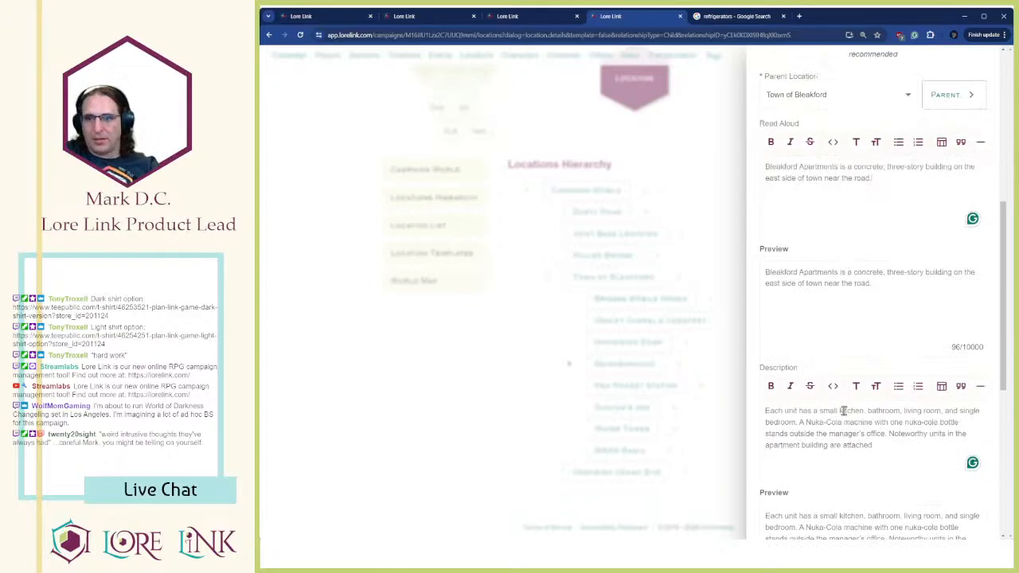
Save the Bleakford Apartments location and show Town of Bleakford's child locations in the hierarchy
scroll(937, 341, "down", 1)
scroll(937, 341, "down", 3)
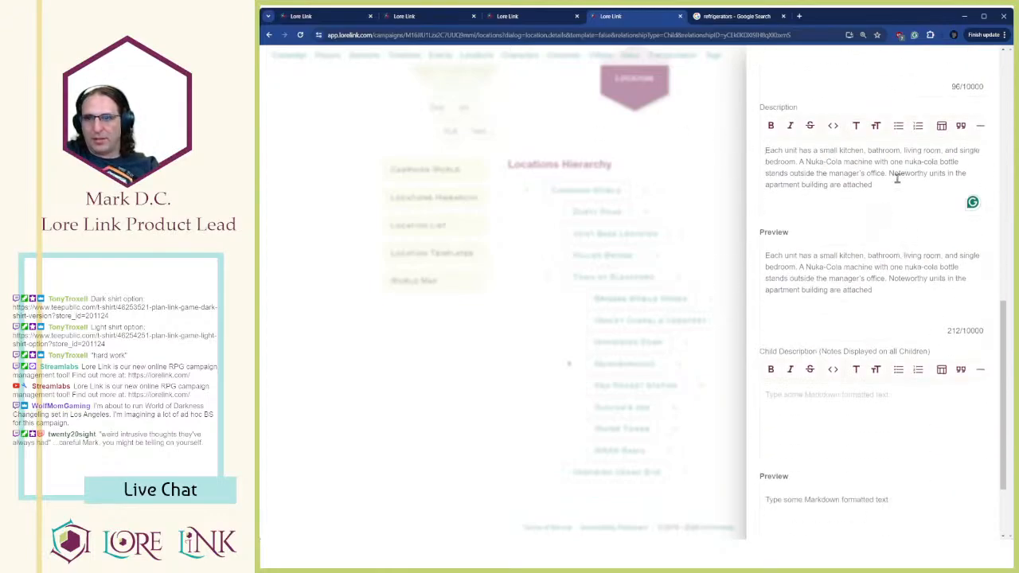
scroll(898, 262, "down", 2)
left_click(963, 507)
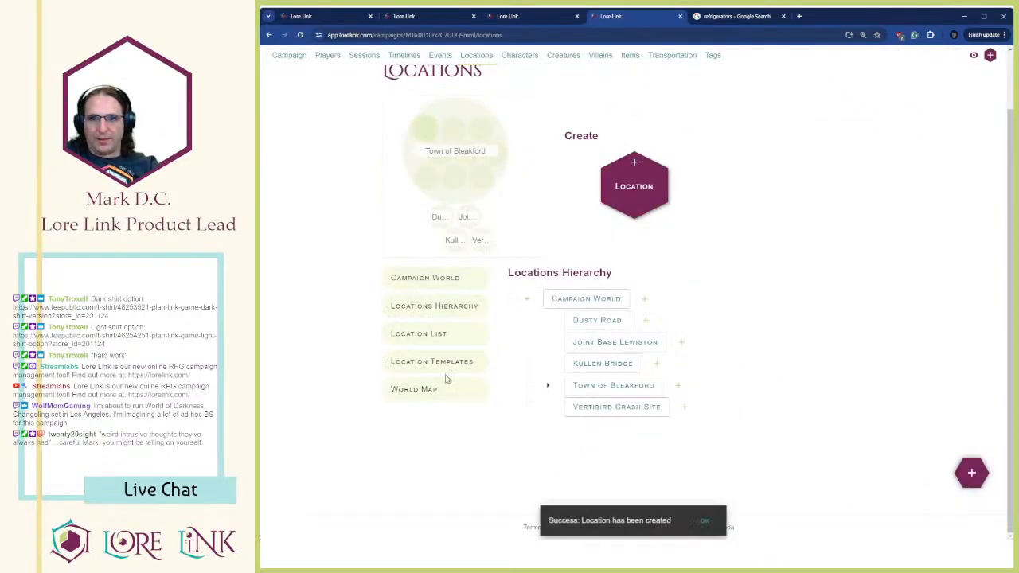
scroll(644, 341, "down", 2)
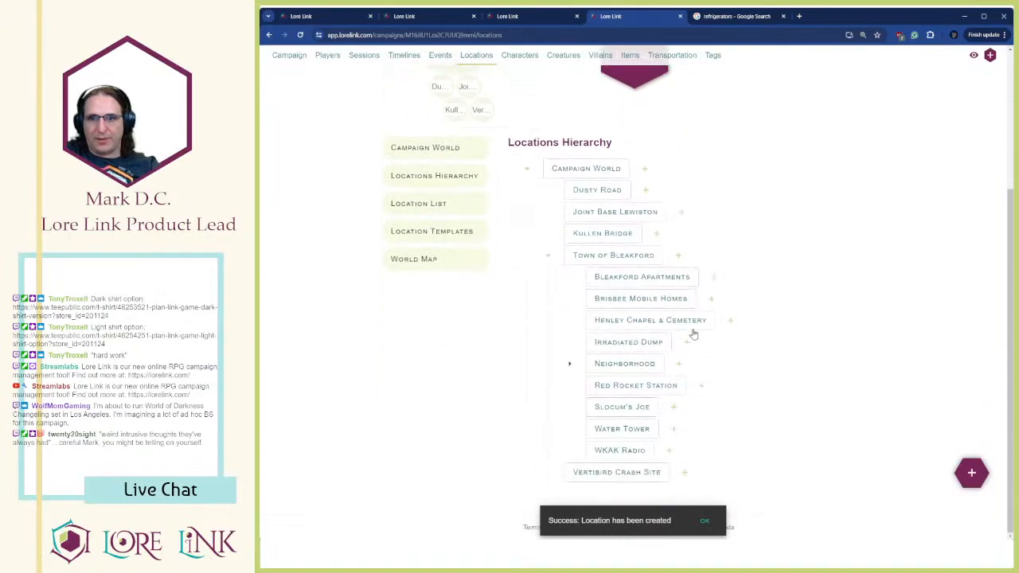
Start a new child location under Bleakford Apartments and name it "Ground Floor, Unit 4"
left_click(712, 278)
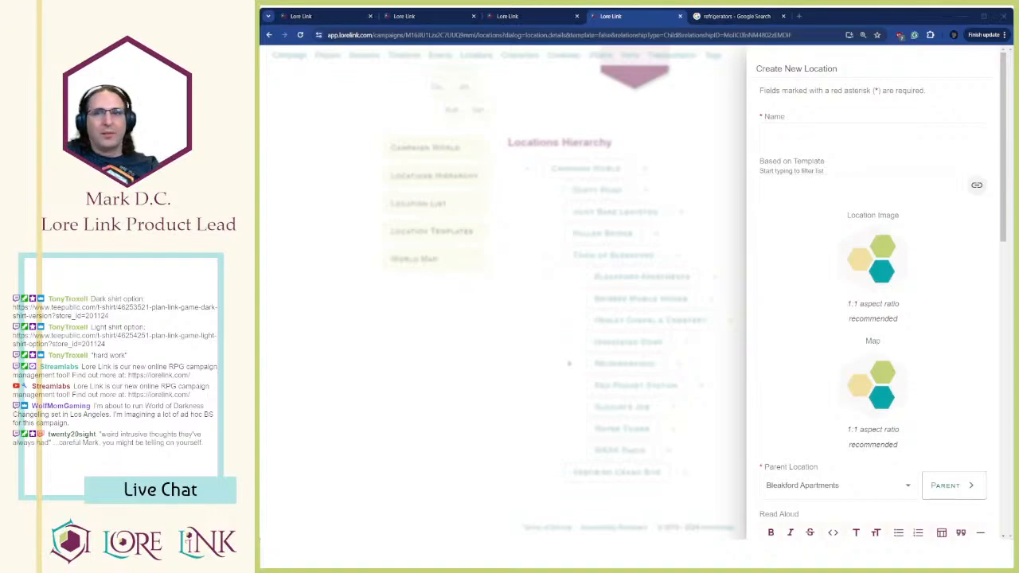
left_click(799, 135)
type("Ground Flor,")
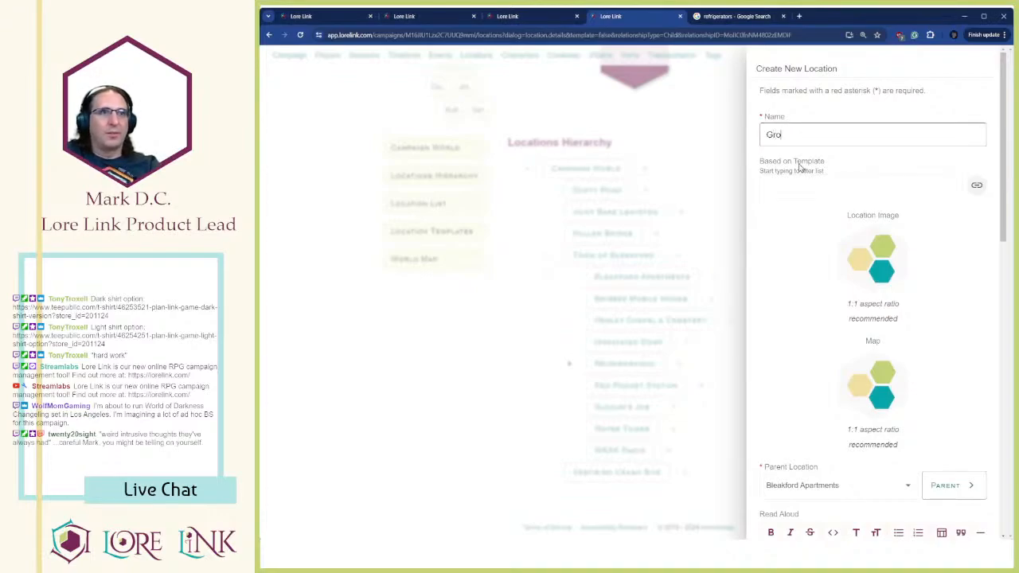
key("BackSpace")
key("BackSpace")
key("BackSpace")
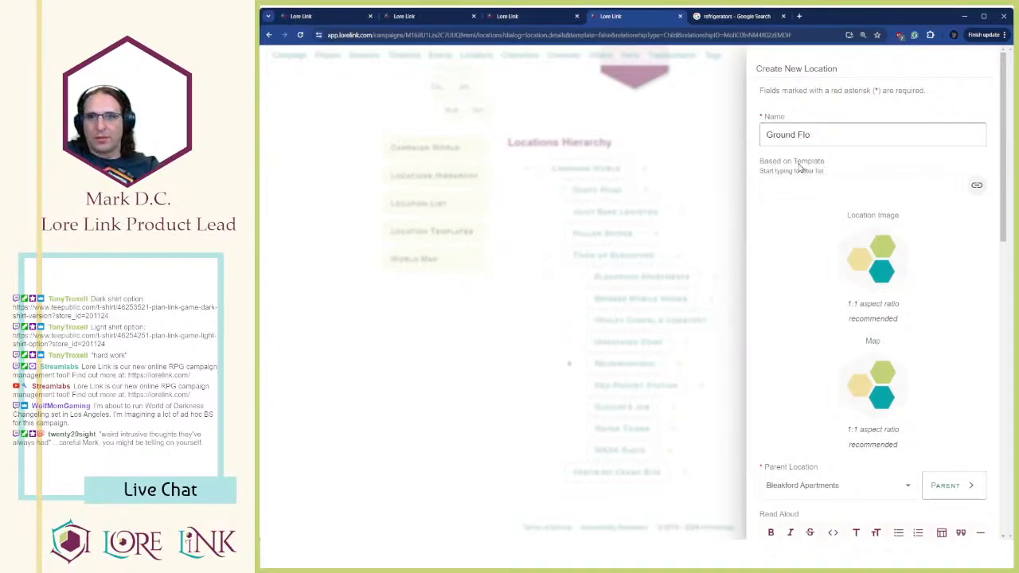
type("or, Unit 4")
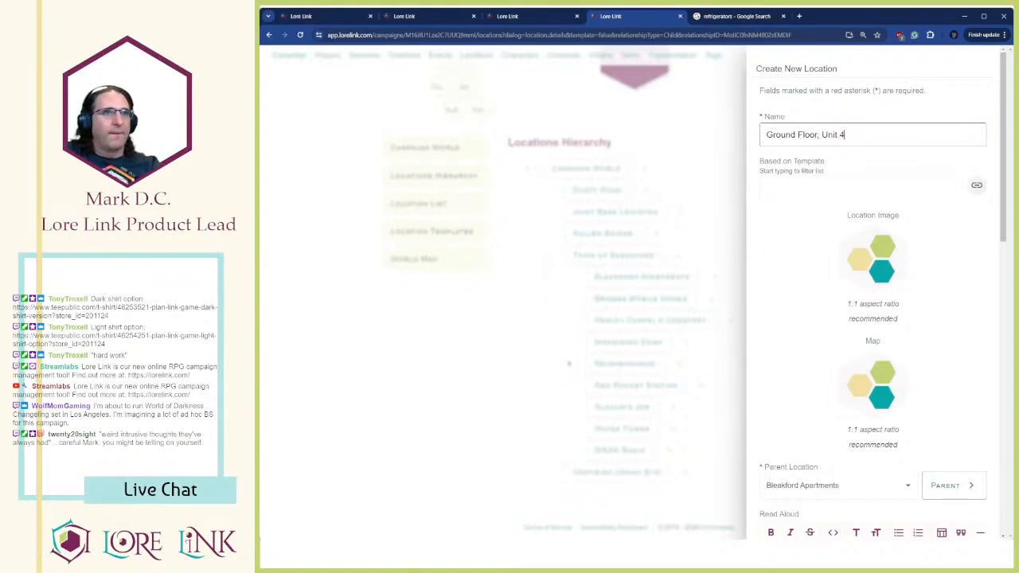
Fill the Description with the Unit 4 text about the suited skeleton, the camera and notepad, and the neighbor believed a communist spy
key("alt+Tab")
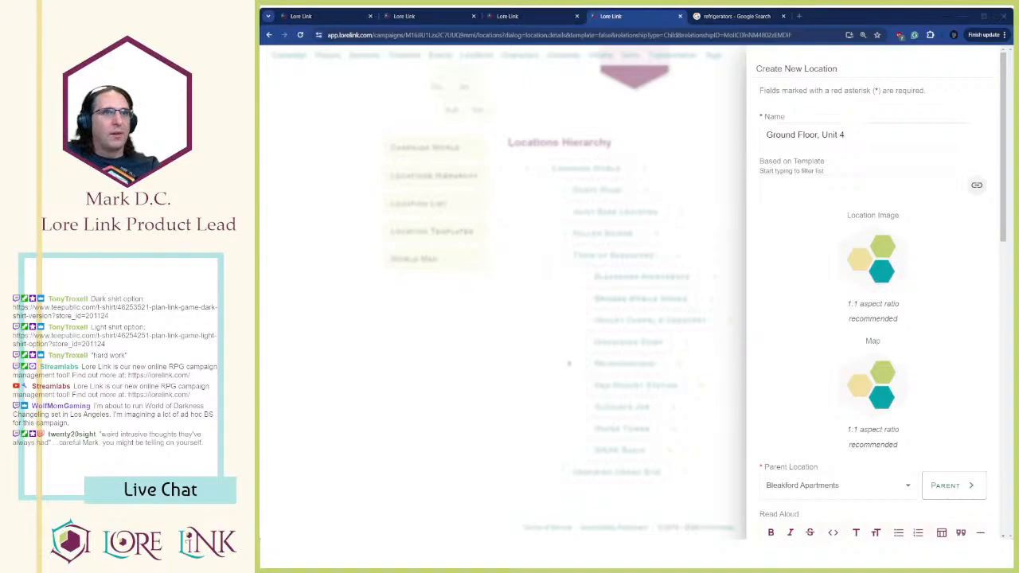
key("alt+Tab")
key("alt+Tab")
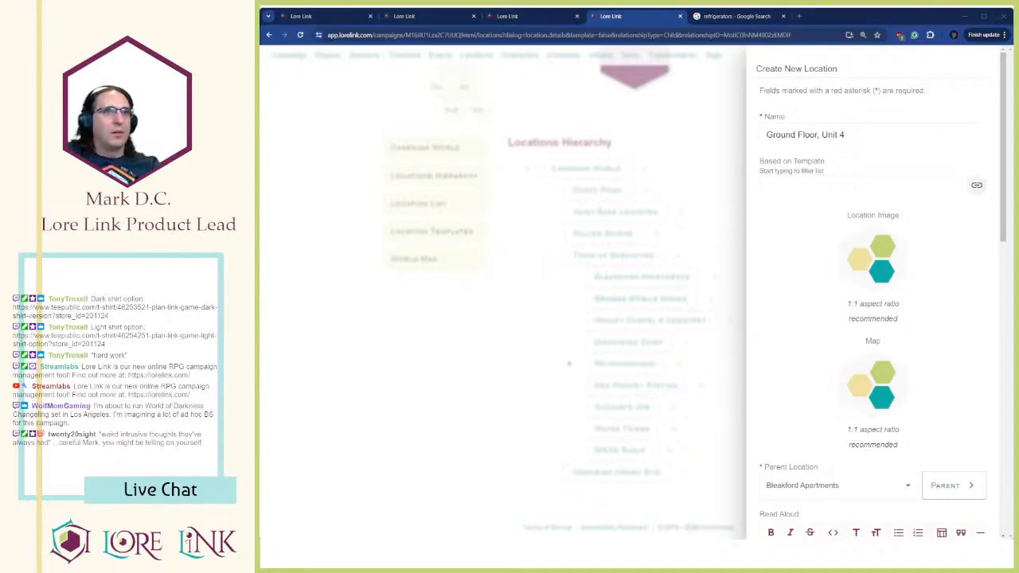
scroll(878, 314, "down", 3)
left_click(844, 310)
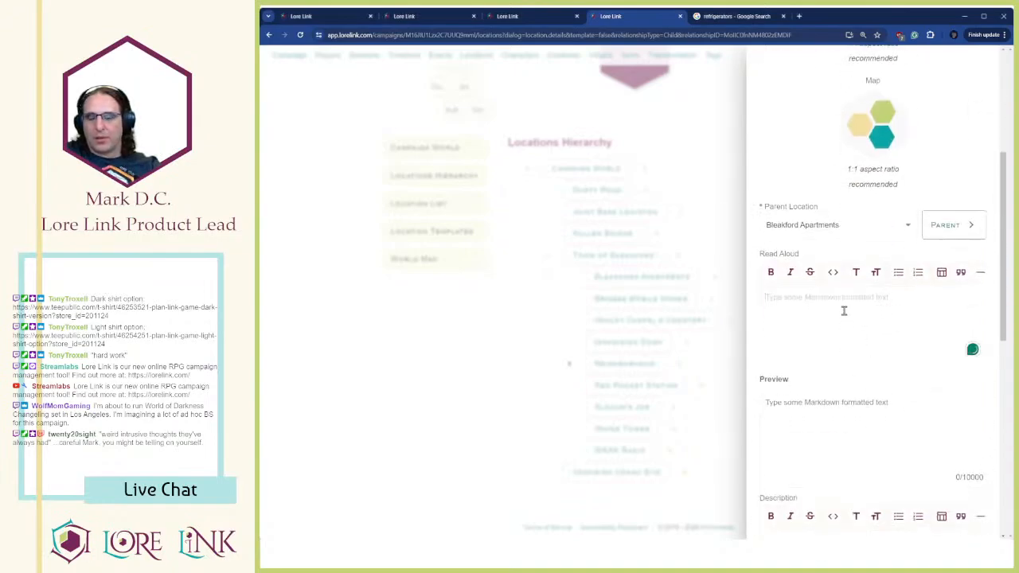
scroll(835, 429, "down", 2)
left_click(830, 421)
type("Unit 4 contains a skeleton wearing a pre-war suit. On the table in the living room is a functioning camera, and a notepad. The notes within indicate that the occupant believed his neighbor was a communist spy sent to Bleakford to gather intel on \"Real Americans.\"")
scroll(876, 329, "down", 1)
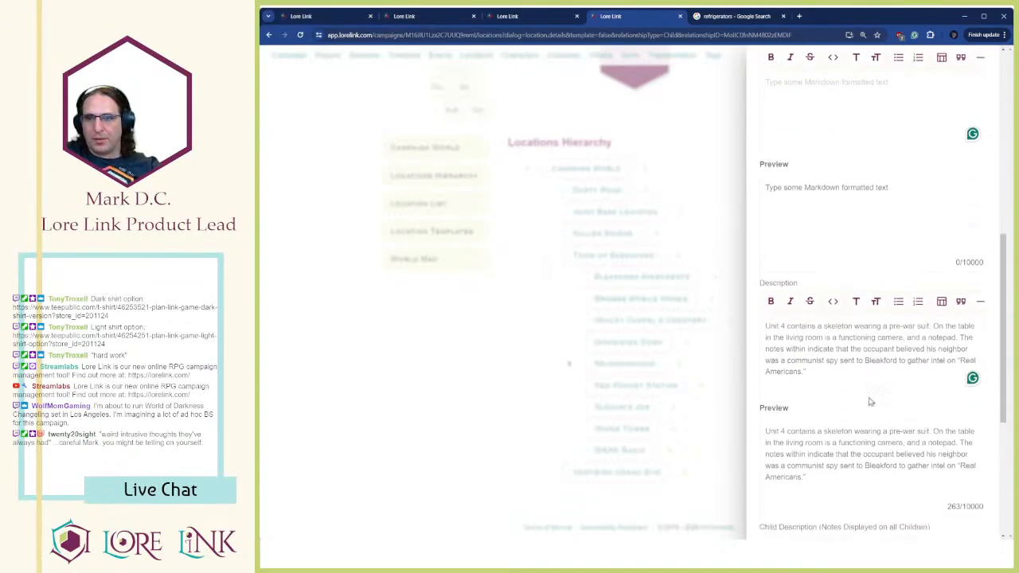
Copy the Description's first two sentences, on the skeleton and the camera and notepad, into Read Aloud
left_click_drag(929, 323, 793, 319)
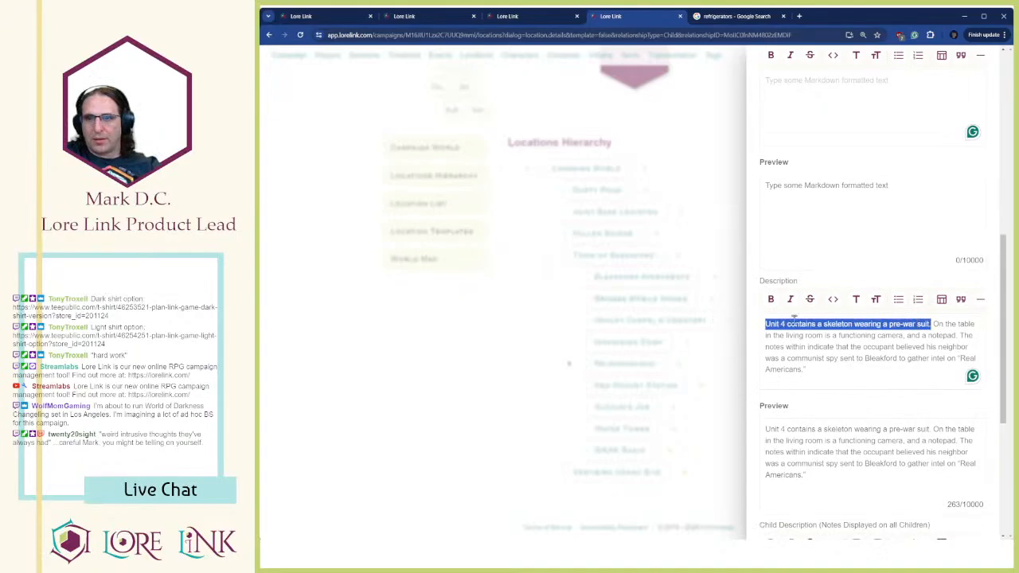
key("ctrl+c")
left_click(820, 129)
key("ctrl+v")
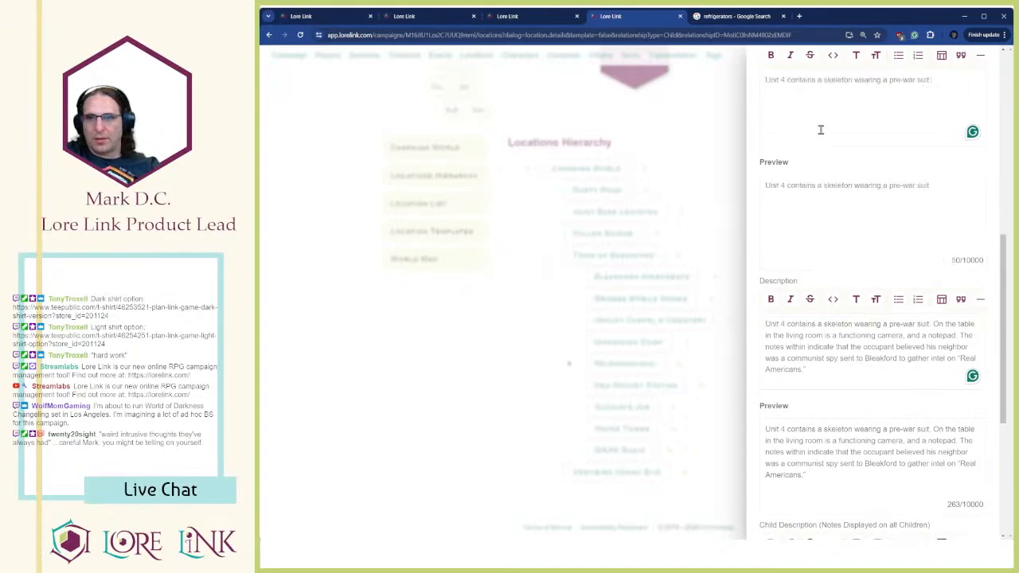
scroll(841, 141, "up", 1)
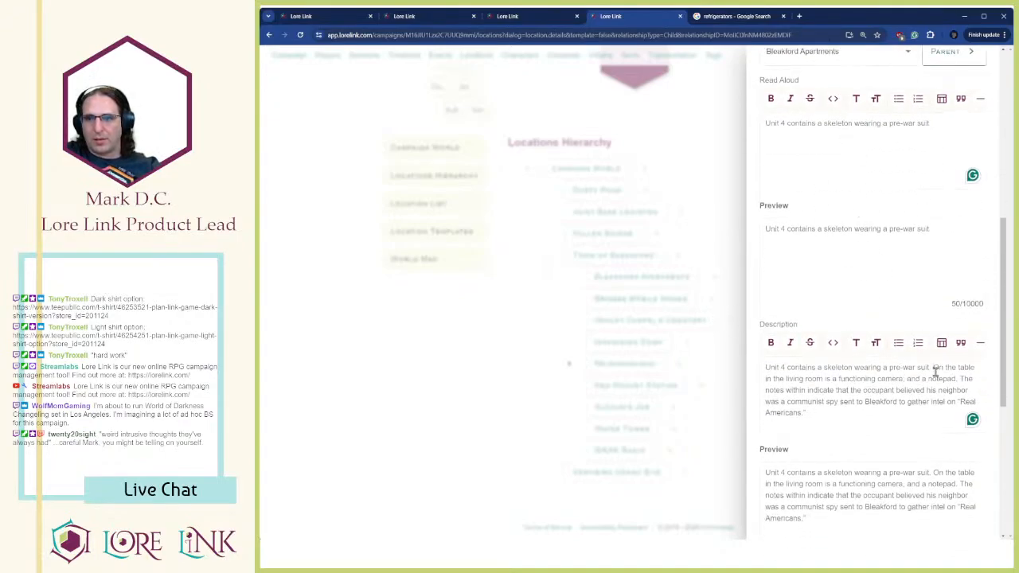
left_click_drag(933, 368, 961, 379)
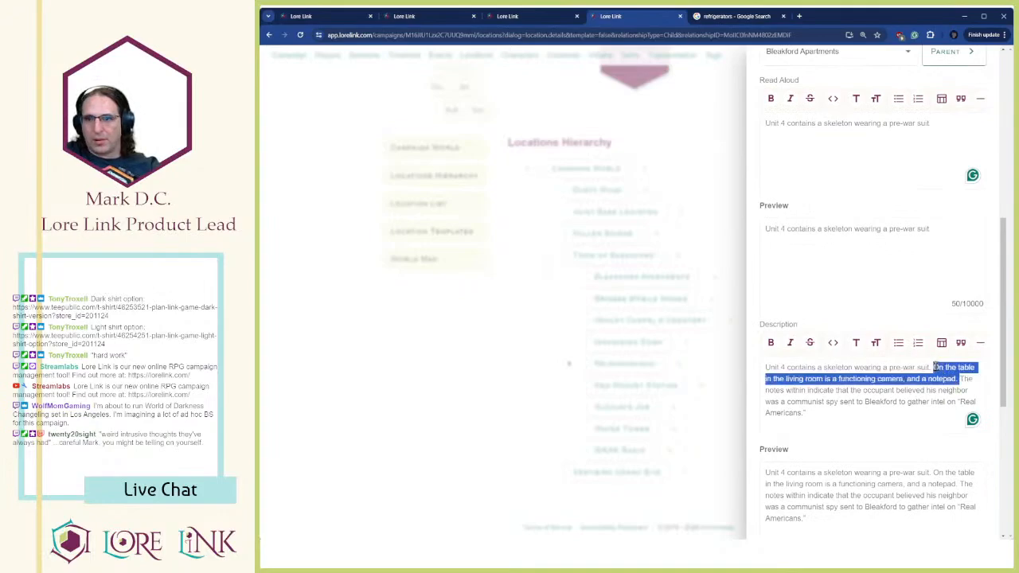
left_click(937, 147)
key("ctrl+v")
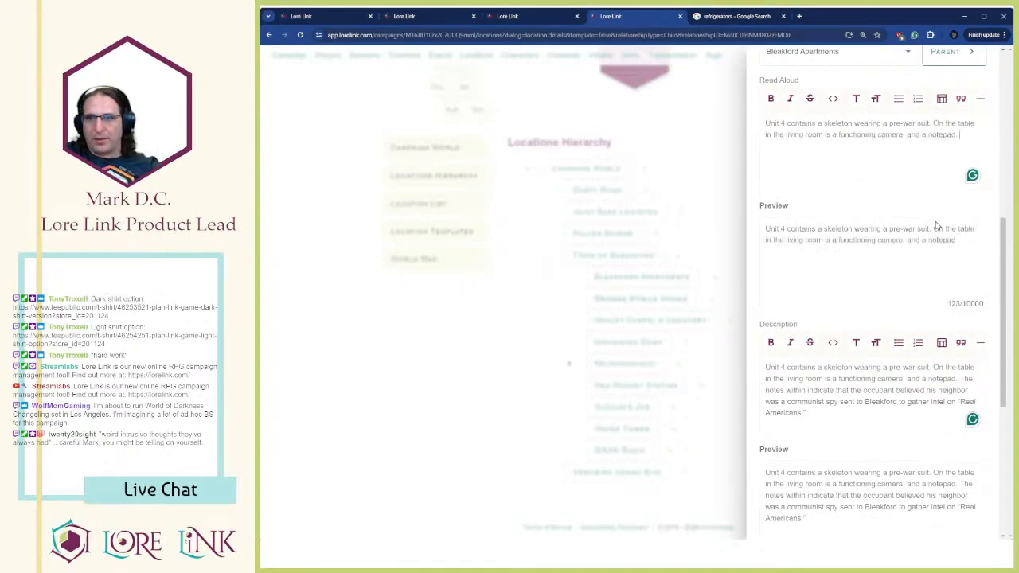
Save the Ground Floor, Unit 4 location and open Bleakford Apartments from the locations hierarchy
scroll(916, 472, "down", 3)
scroll(894, 387, "down", 3)
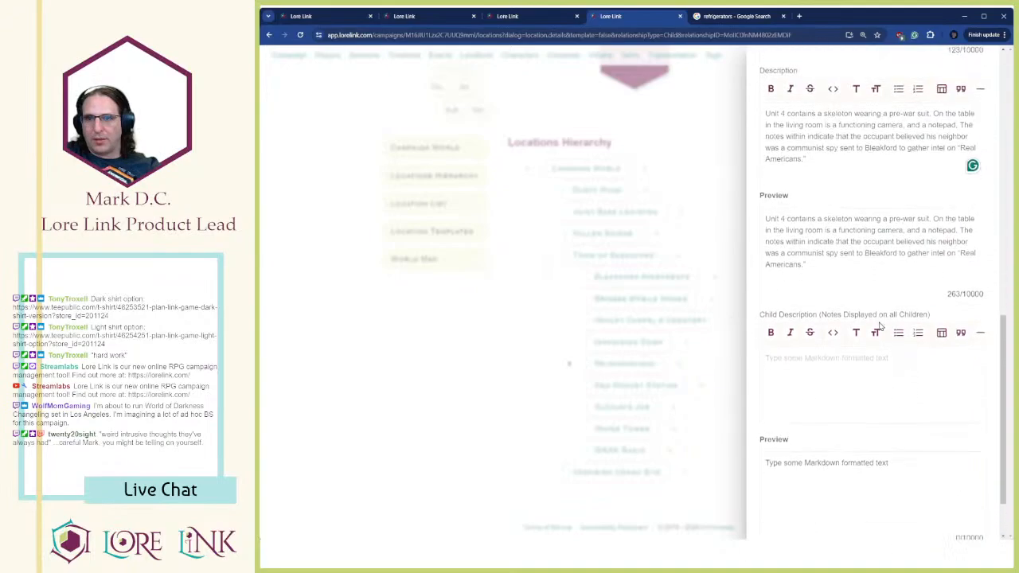
left_click(951, 519)
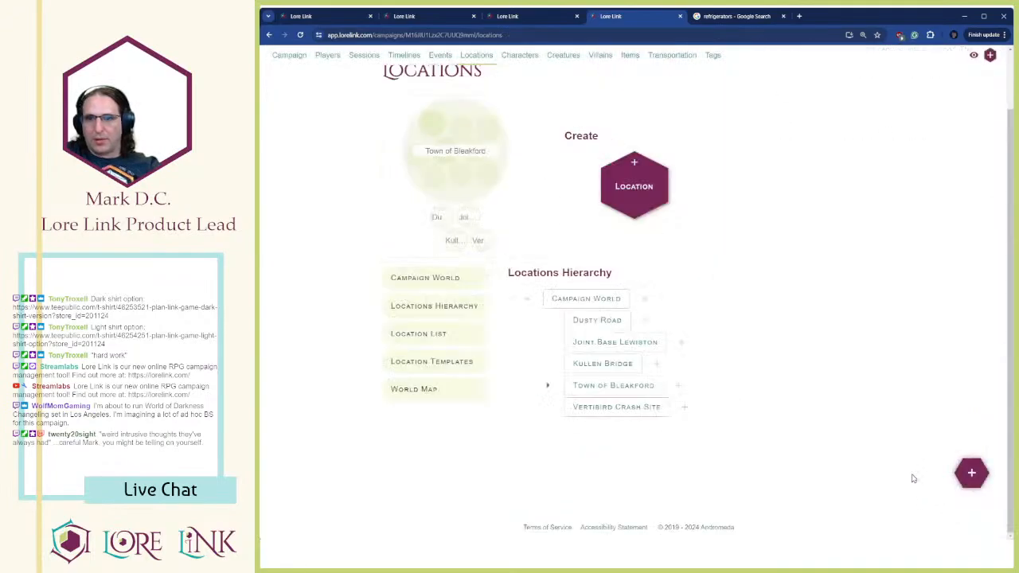
left_click(547, 385)
left_click(660, 407)
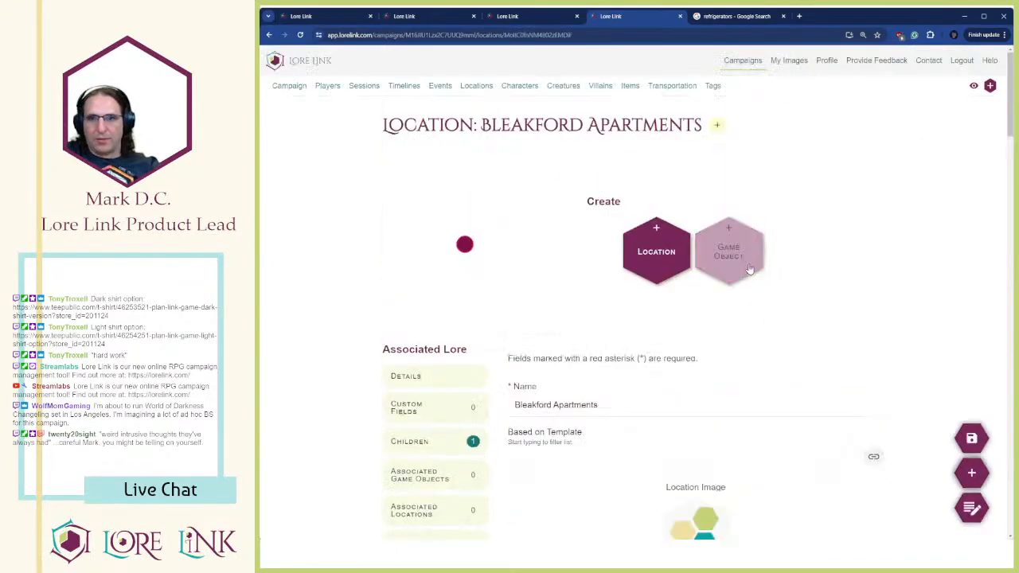
Start a new child location under Bleakford Apartments and name it "Ground Floor, Unit 5"
scroll(725, 310, "down", 6)
scroll(721, 271, "down", 5)
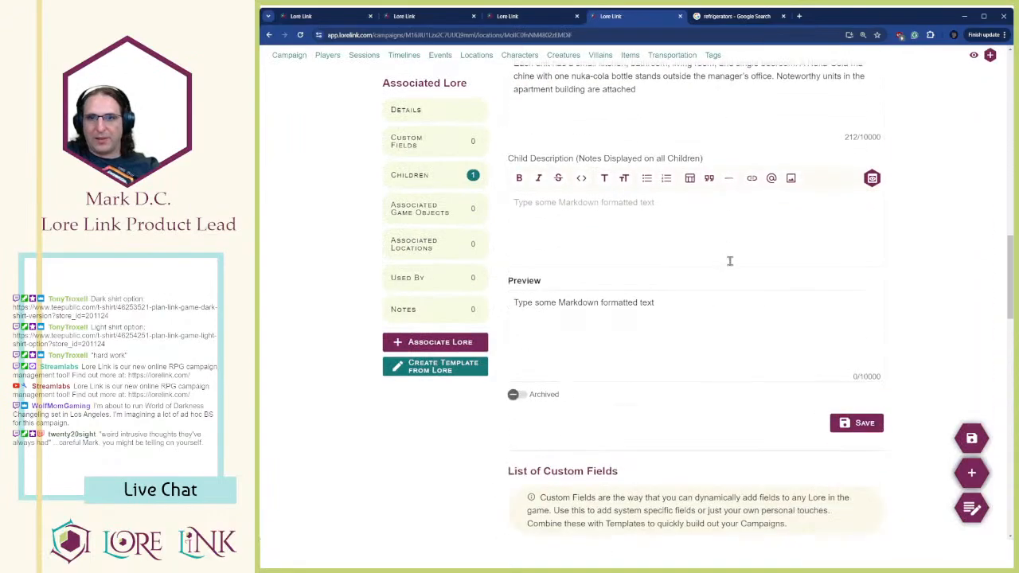
scroll(737, 282, "down", 5)
scroll(748, 304, "down", 1)
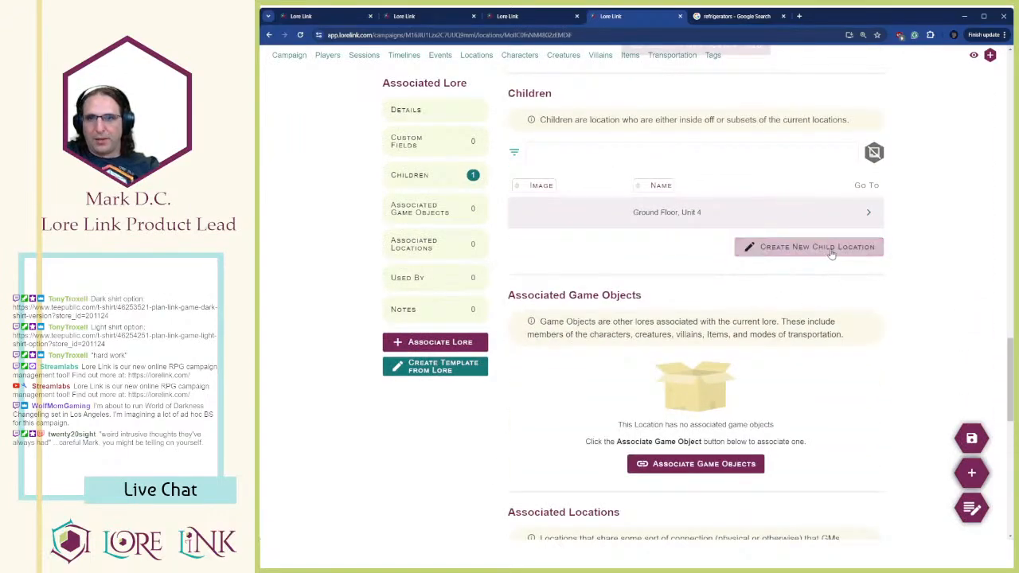
left_click(832, 250)
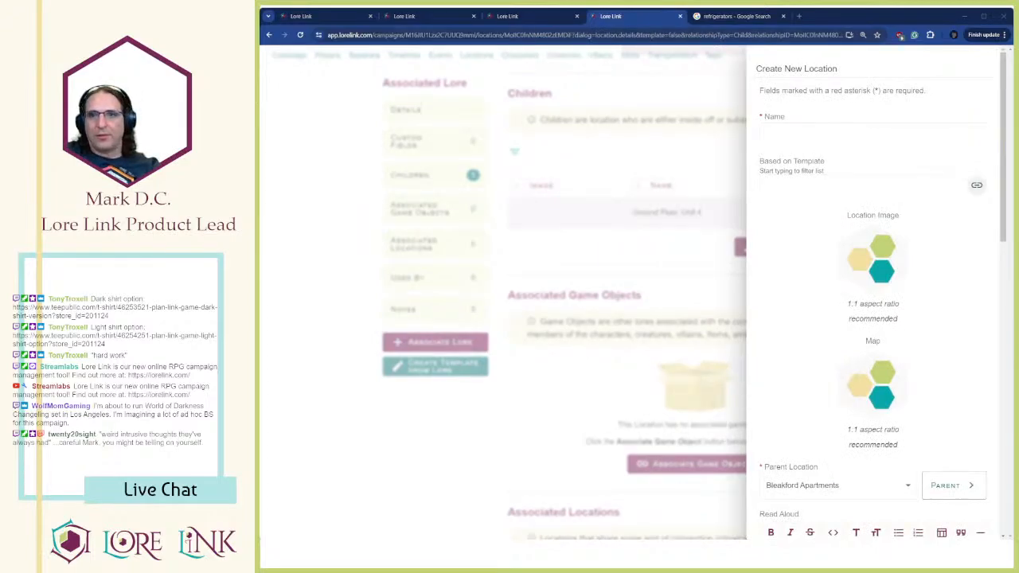
left_click(775, 135)
key("ctrl+v")
type("6")
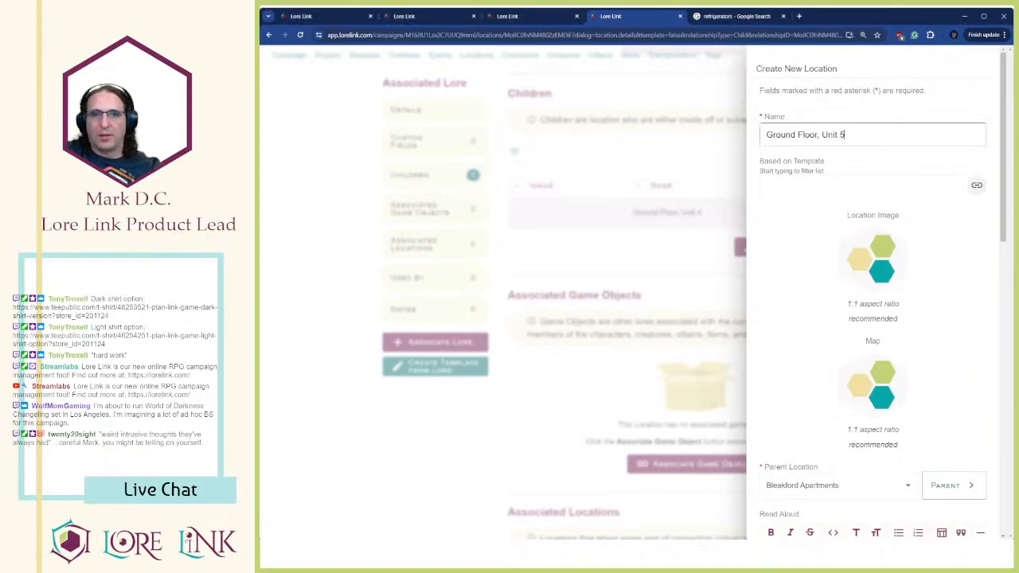
Fill the Description with the full Unit 5 text about the skeleton over the bathroom sink and the discarded pipe gun
key("alt+Tab")
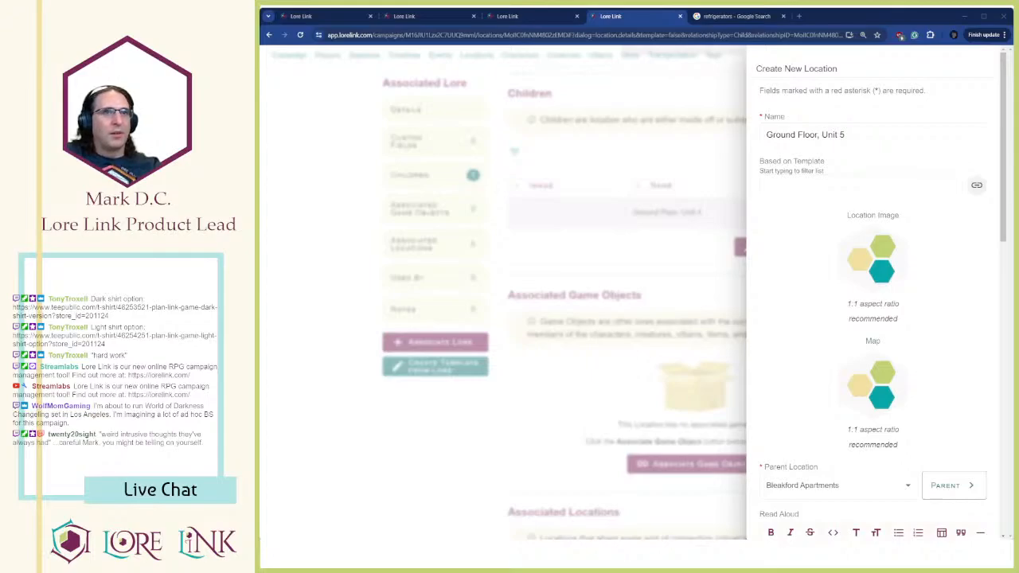
key("alt+Tab")
key("alt+Tab")
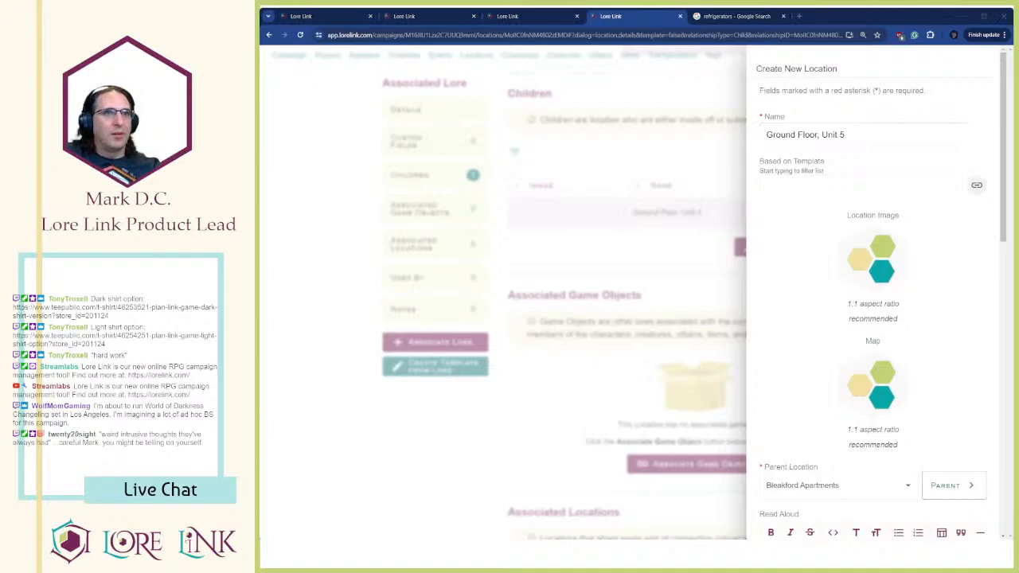
key("alt+Tab")
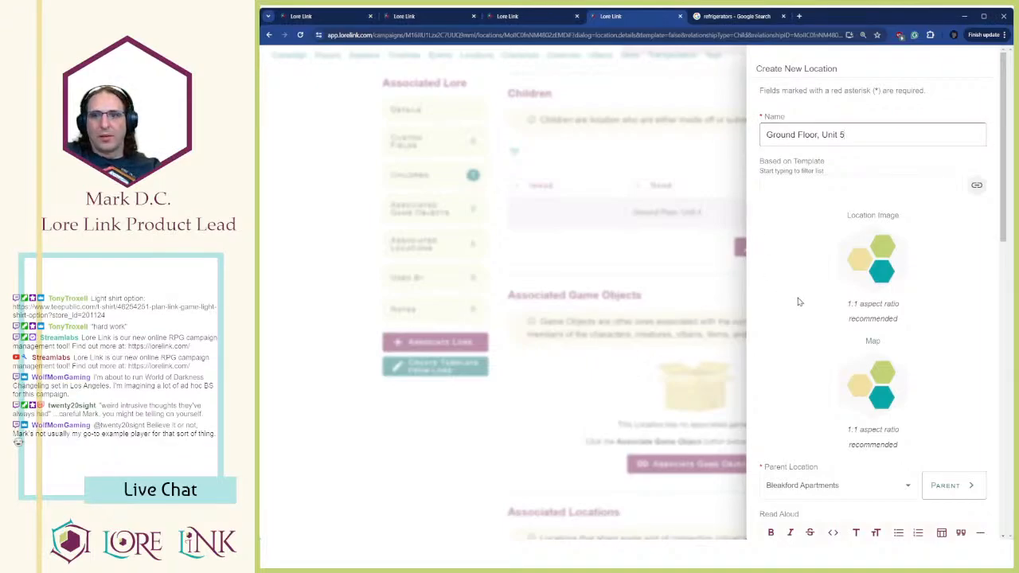
scroll(799, 302, "down", 2)
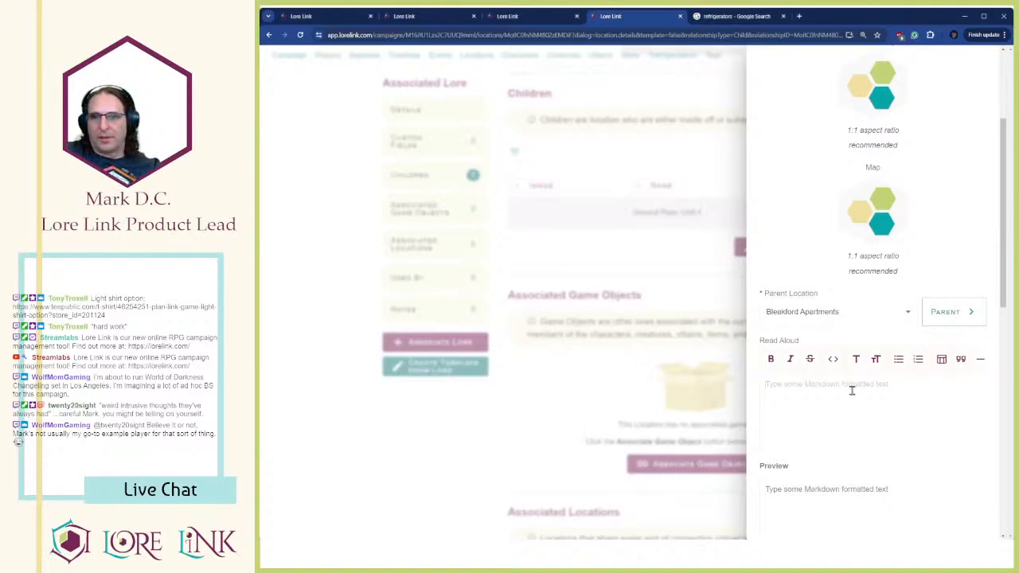
scroll(848, 371, "down", 3)
scroll(837, 356, "down", 2)
left_click(820, 322)
type("The ill-fated neighbor of the communist-hater, the occupant of Unit 5's skeleton hangs over the sink in the bathroom. A dis-carded pipe gun lies on the bathroom floor")
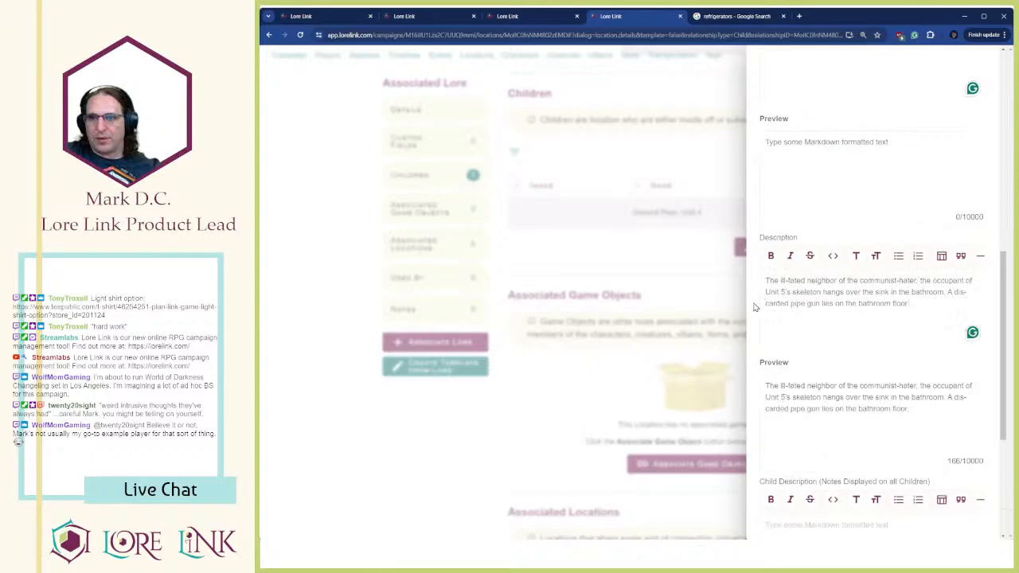
Clear the whole Unit 5 text from the Description
scroll(863, 223, "up", 1)
left_click_drag(888, 333, 912, 372)
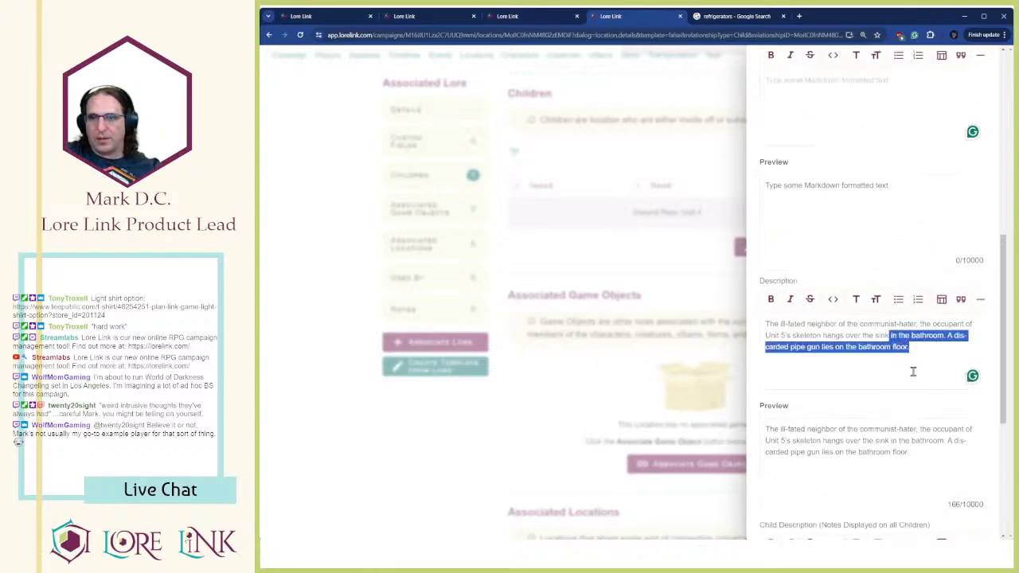
left_click(921, 359)
scroll(843, 215, "down", 1)
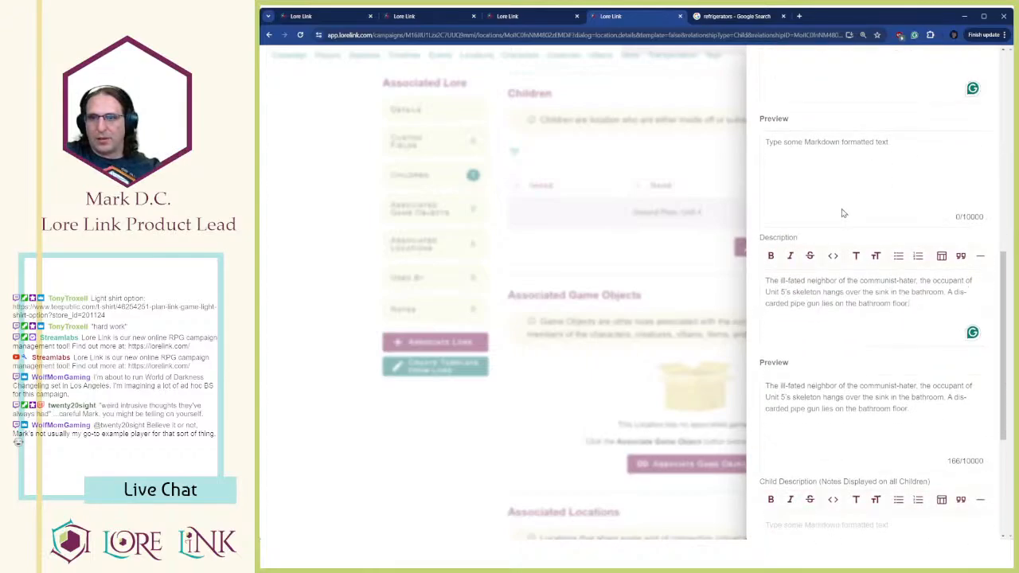
left_click_drag(936, 308, 765, 288)
left_click(830, 301)
scroll(856, 282, "down", 1)
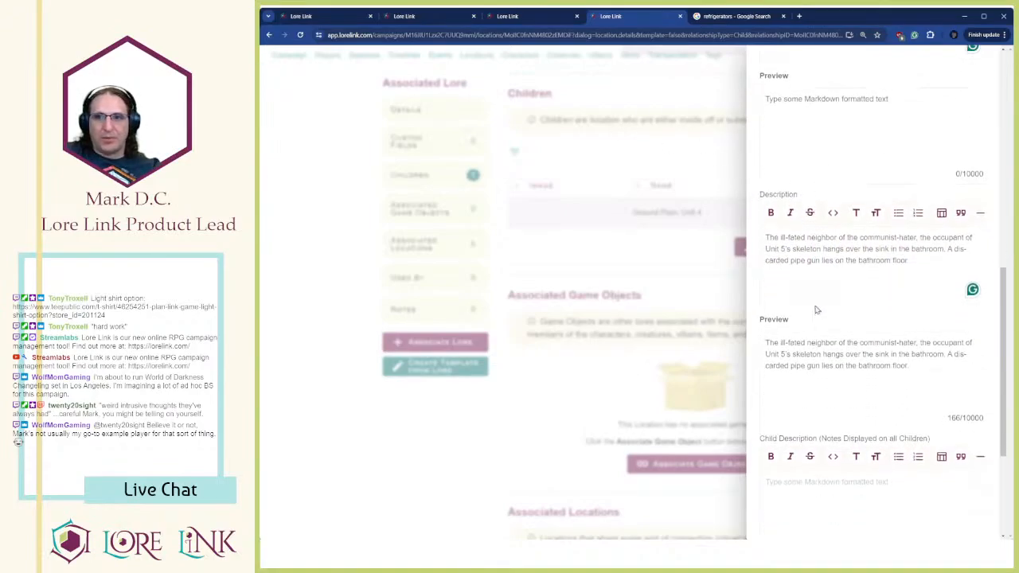
key("ctrl+shift+Left")
key("ctrl+shift+Left")
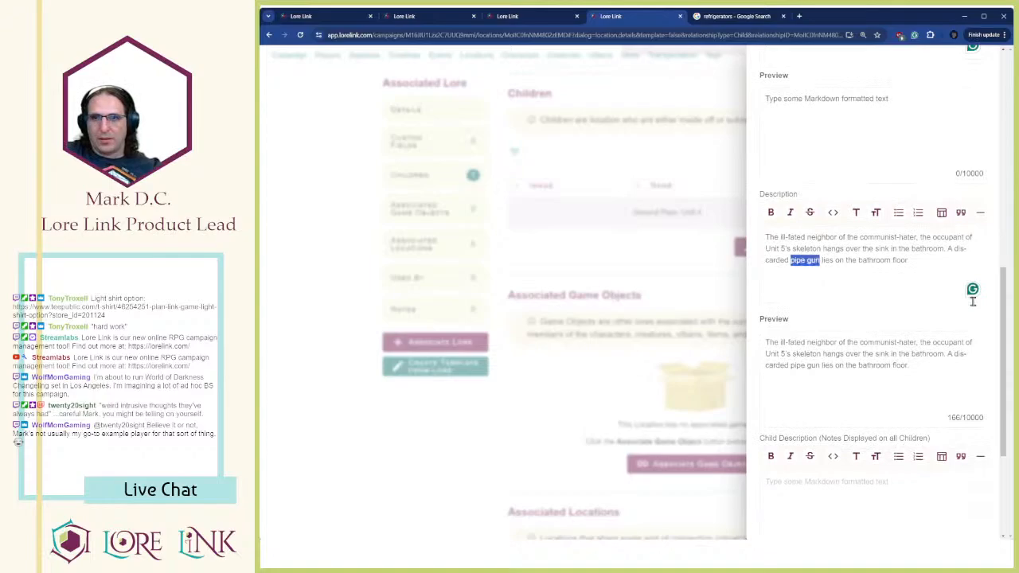
type("The ill-fated neighbor of the communist-hater, the occupant of Unit 5's skeleton hangs over the sink in the bathroom. A discarded pipe gun lies on the bathroom floor.")
left_click_drag(853, 296, 765, 236)
key("BackSpace")
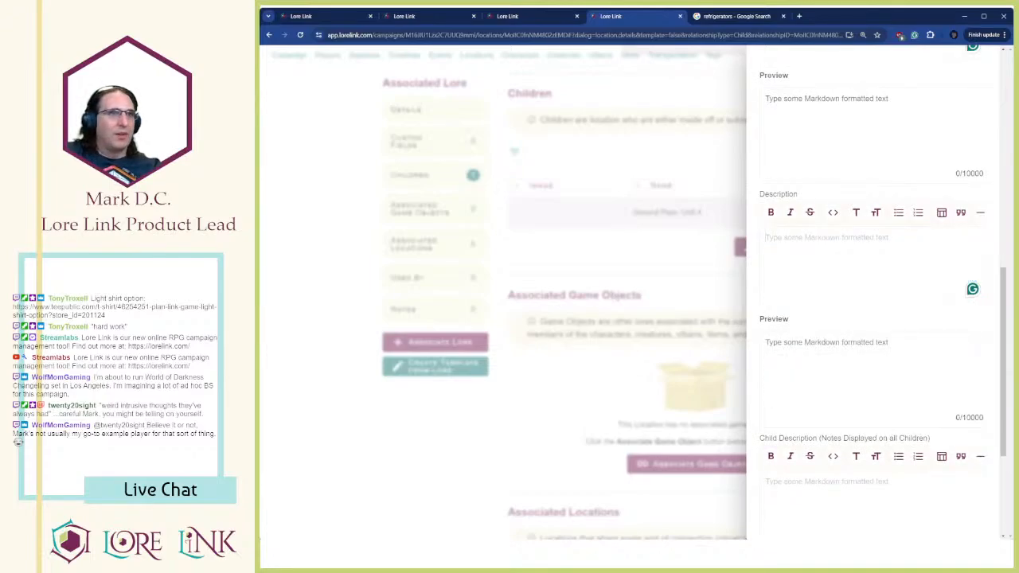
Enter "A discarded pipe gun lies on the bathroom floor" as the Description and save the Unit 5 location
scroll(943, 326, "down", 2)
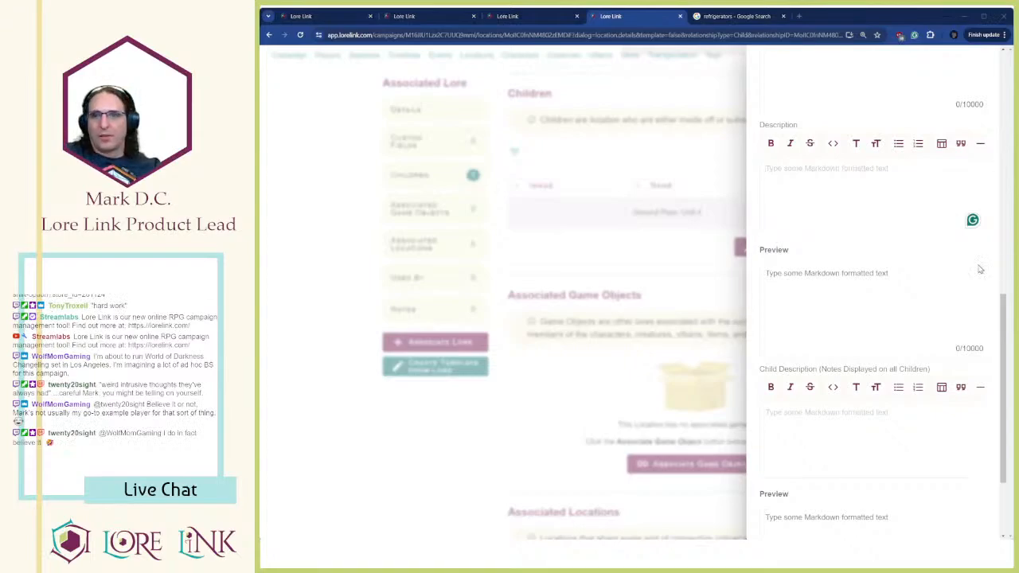
type("A discarded pipe gun lies on the bathroom floor")
scroll(869, 295, "down", 1)
scroll(869, 294, "down", 5)
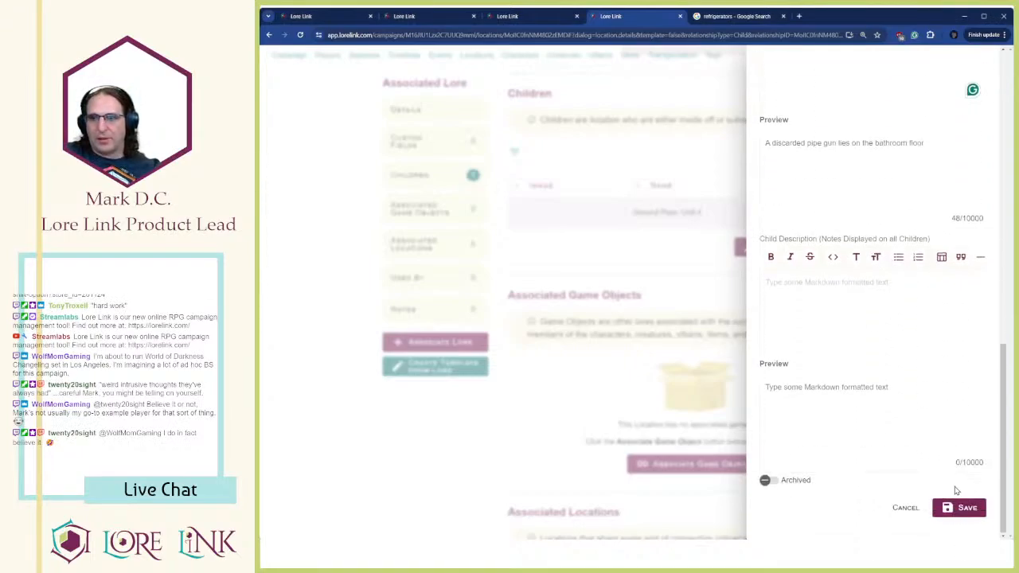
left_click(958, 507)
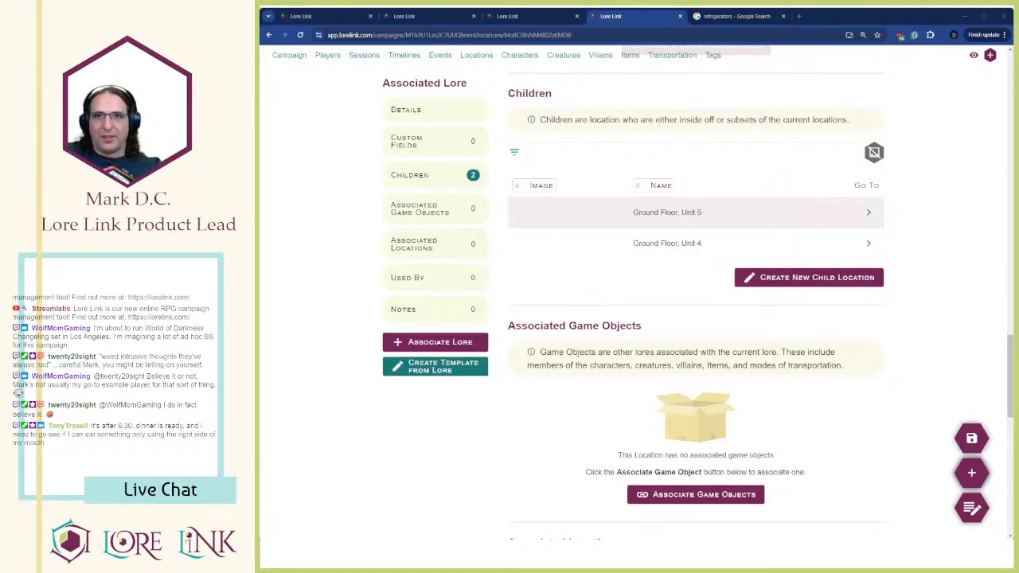
Start another child location under Bleakford Apartments and name it "Second Floor, Unit 2"
left_click(785, 278)
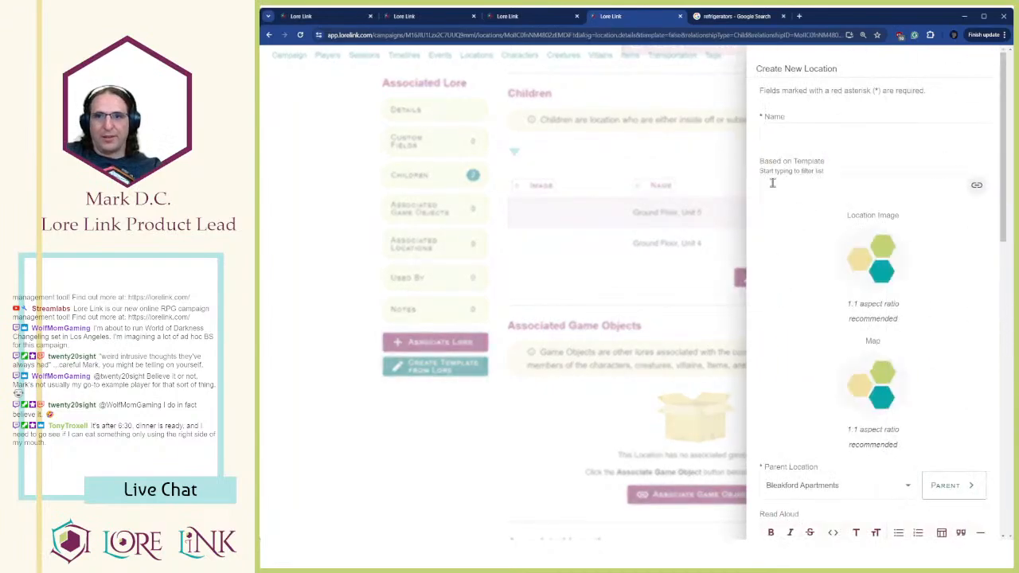
left_click(806, 133)
type("Second Floor, Unit 2")
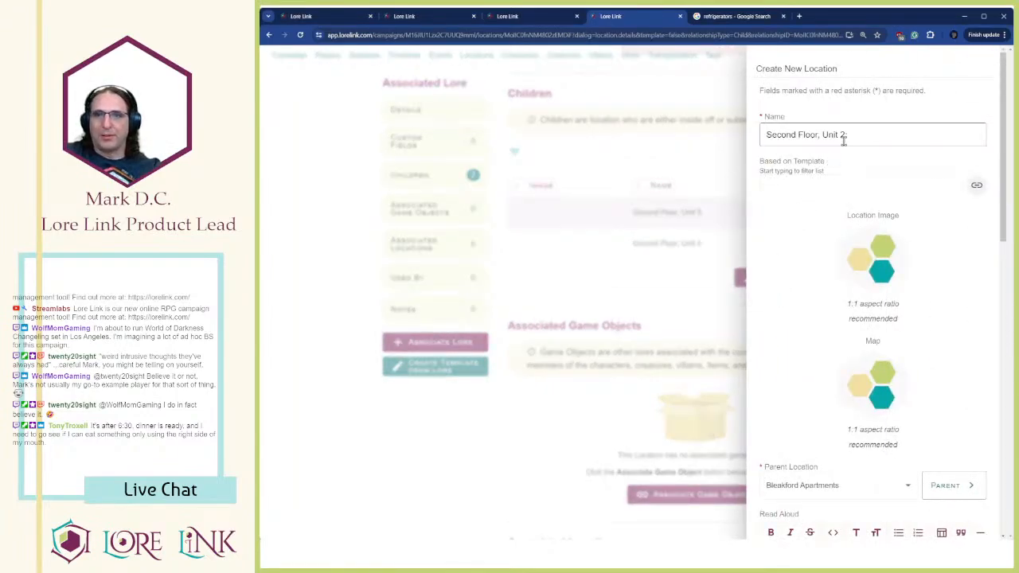
Fill the Description with the Unit 2 text about the locked door, its lockpick and Athletics tests, and the opened boxes of mentats
scroll(795, 298, "down", 3)
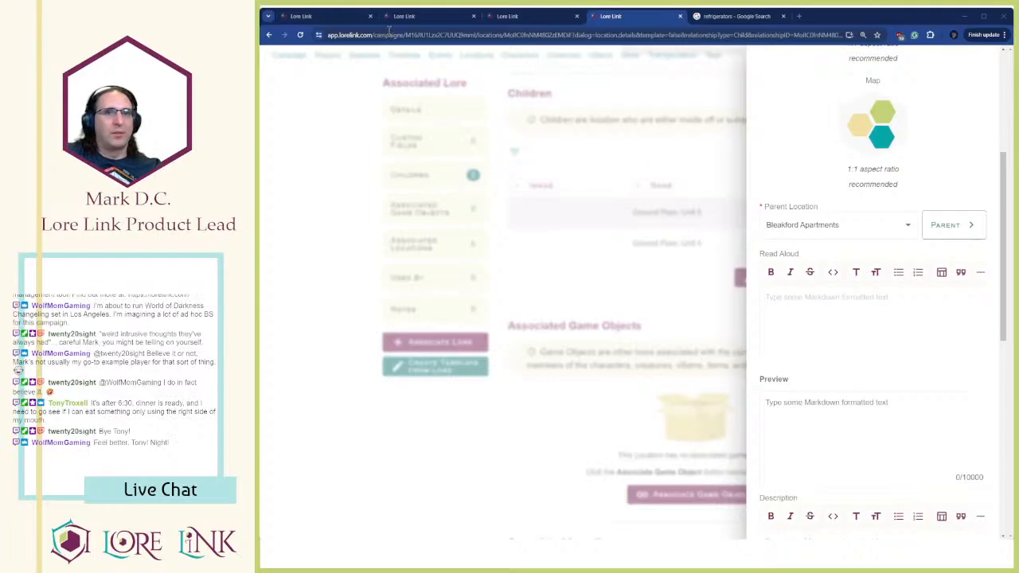
left_click(896, 316)
scroll(871, 438, "down", 2)
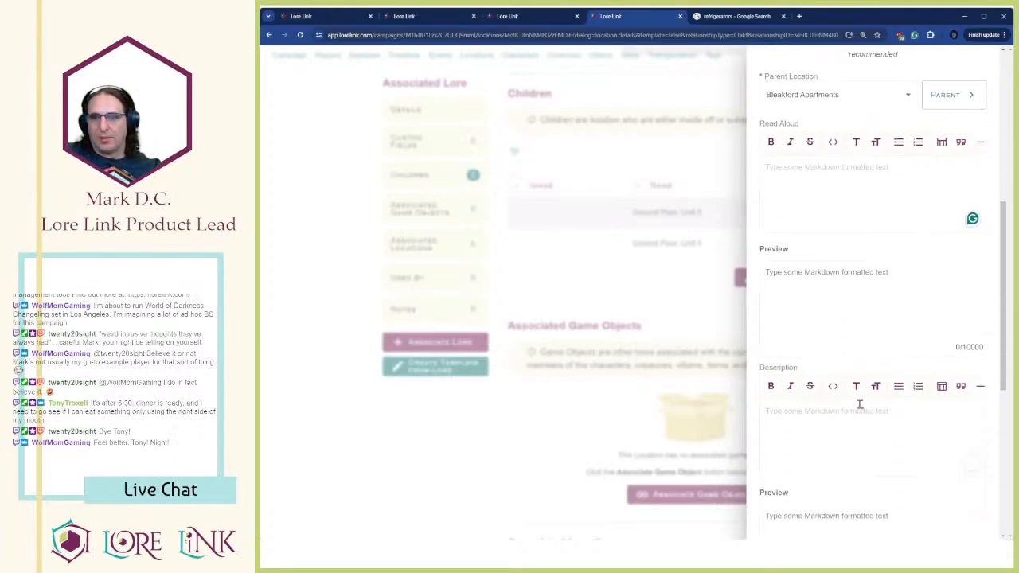
left_click(860, 408)
type("The door to unit 2 is locked but can be opened with a PER + Lockpick test with a difficulty of 1 or broken down with a STR + Athletics test with a difficulty of 1. If the door is broken down, roll on the Bleakford Random Encounter table to determine what, if any, ghouls are drawn by the noise. Home of the assistant to Bleakford's mayor, the bedside table in her bedroom has several opened boxes of mentats.")
scroll(864, 327, "down", 2)
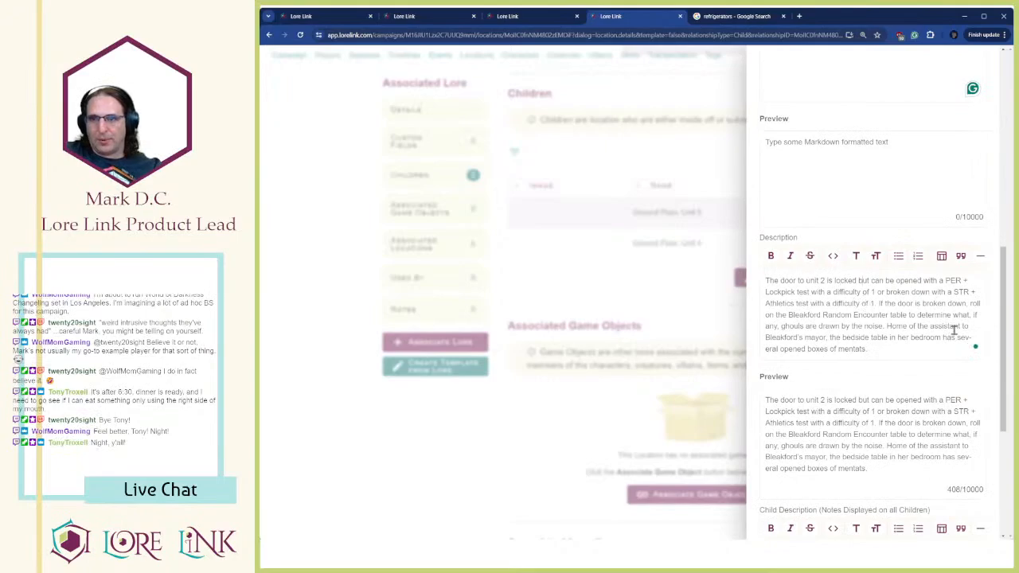
Lowercase "lockpick" in the Description and bold "PER + lockpick test with a difficulty of 1"
key("BackSpace")
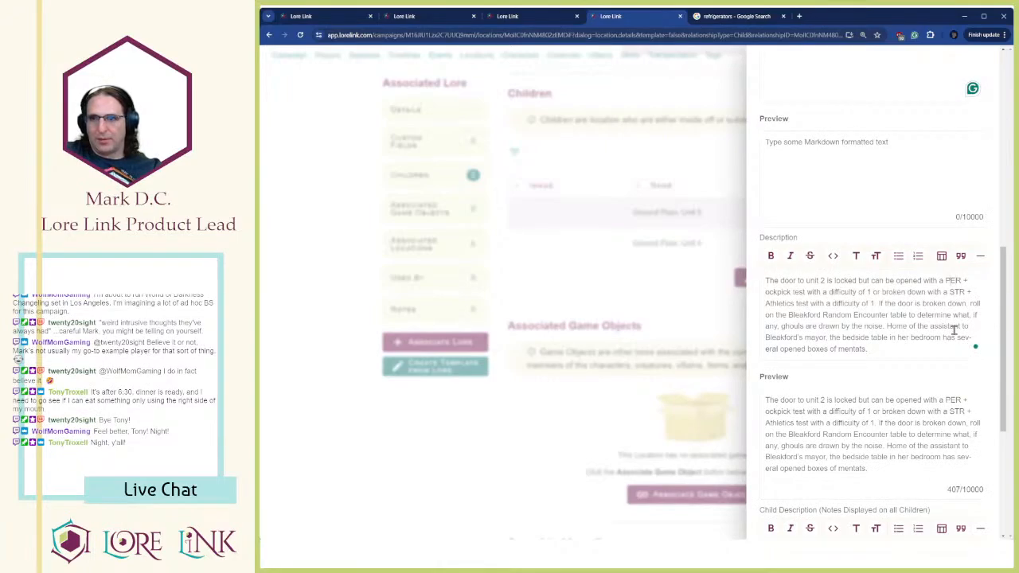
type("l")
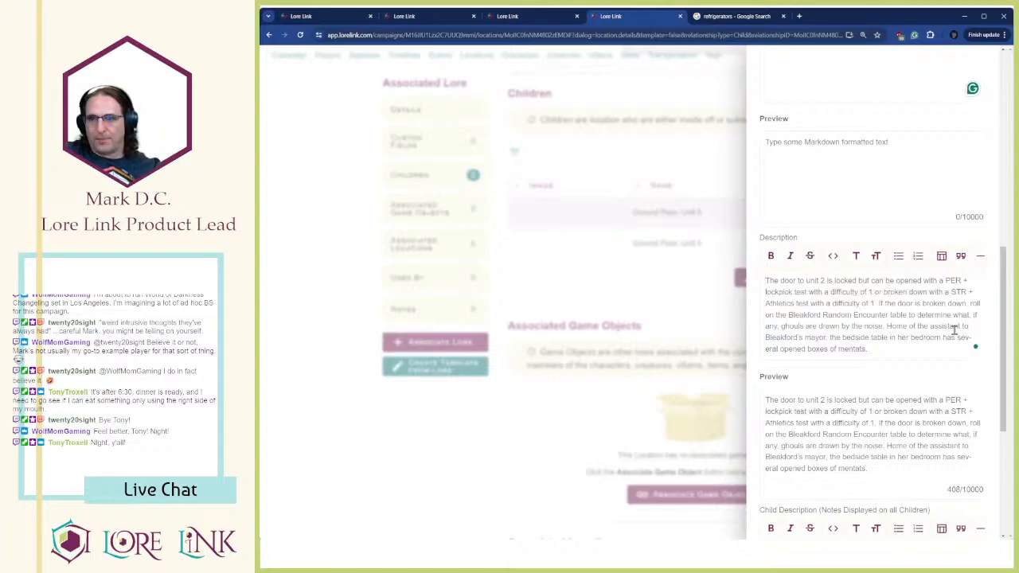
key("shift+Down")
key("shift+Left")
key("shift+Left")
key("shift+Left")
key("shift+Left")
key("shift+Left")
key("shift+Left")
key("shift+Left")
key("shift+Left")
key("shift+Left")
key("shift+Left")
key("shift+Left")
key("shift+Left")
key("shift+Left")
key("shift+Left")
key("shift+Left")
key("shift+Left")
key("shift+Left")
key("shift+Left")
key("shift+Left")
key("shift+Left")
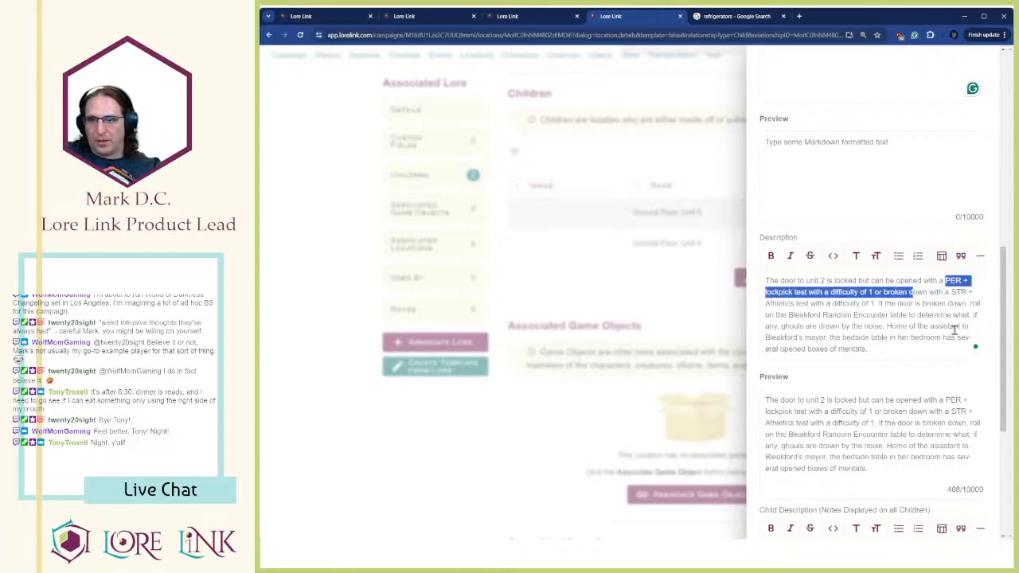
key("ctrl+b")
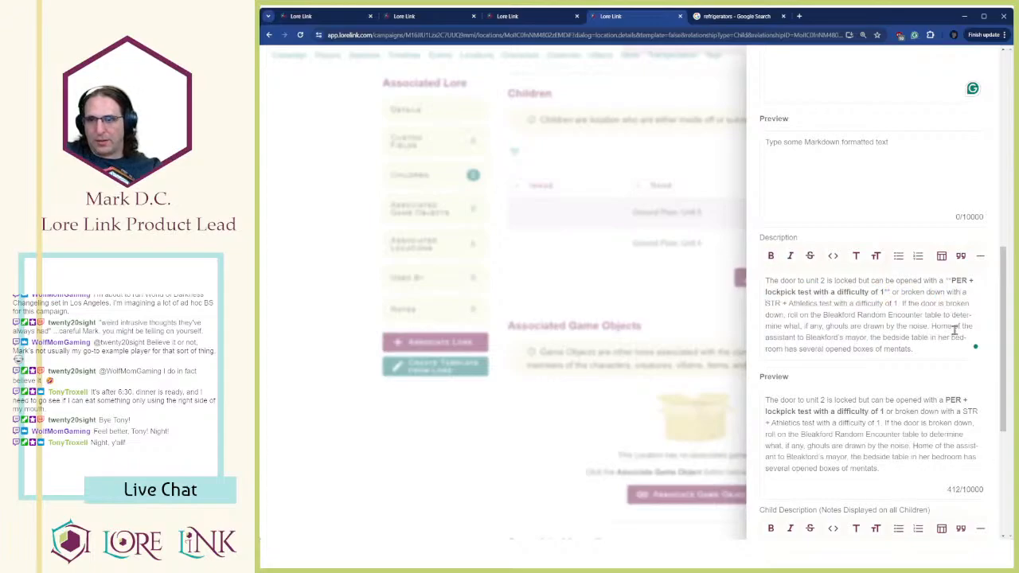
Bold "STR + Athletics test with a difficulty of 1" in the Unit 2 Description
key("ctrl+shift+Right")
key("ctrl+shift+Right")
key("ctrl+shift+Right")
key("ctrl+shift+Right")
key("ctrl+shift+Right")
key("ctrl+shift+Right")
key("ctrl+shift+Right")
key("ctrl+shift+Right")
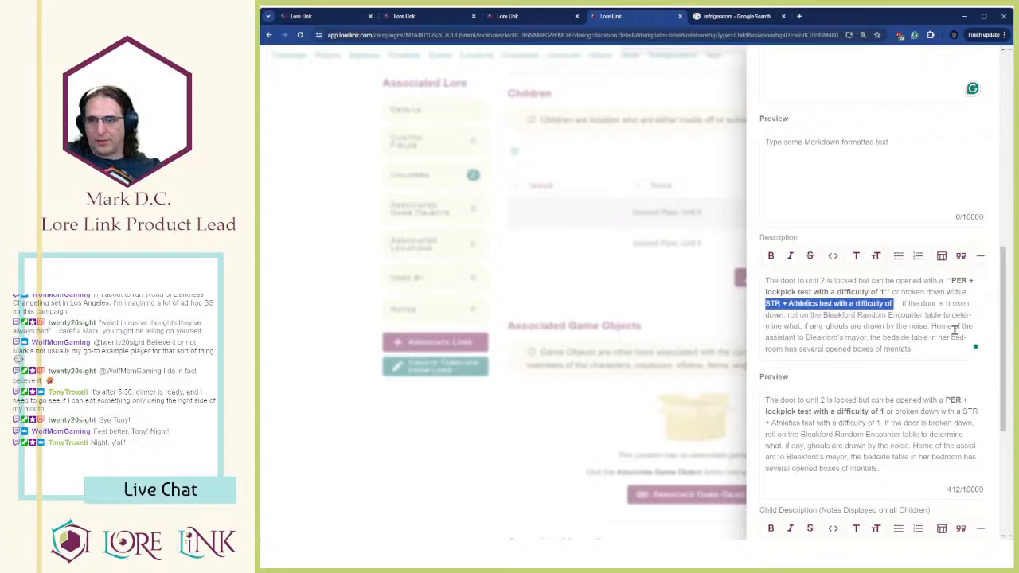
key("ctrl+shift+Right")
key("ctrl+b")
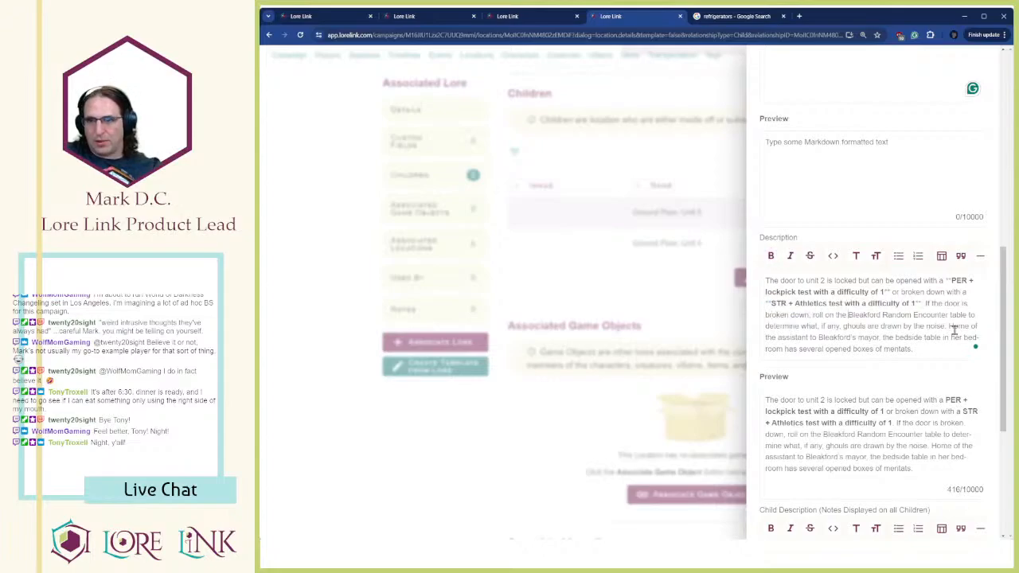
Bold "Bleakford Random Encounter" in the Description and save the Second Floor, Unit 2 location
key("ctrl+shift+Right")
key("ctrl+shift+Right")
key("ctrl+shift+Right")
key("ctrl+b")
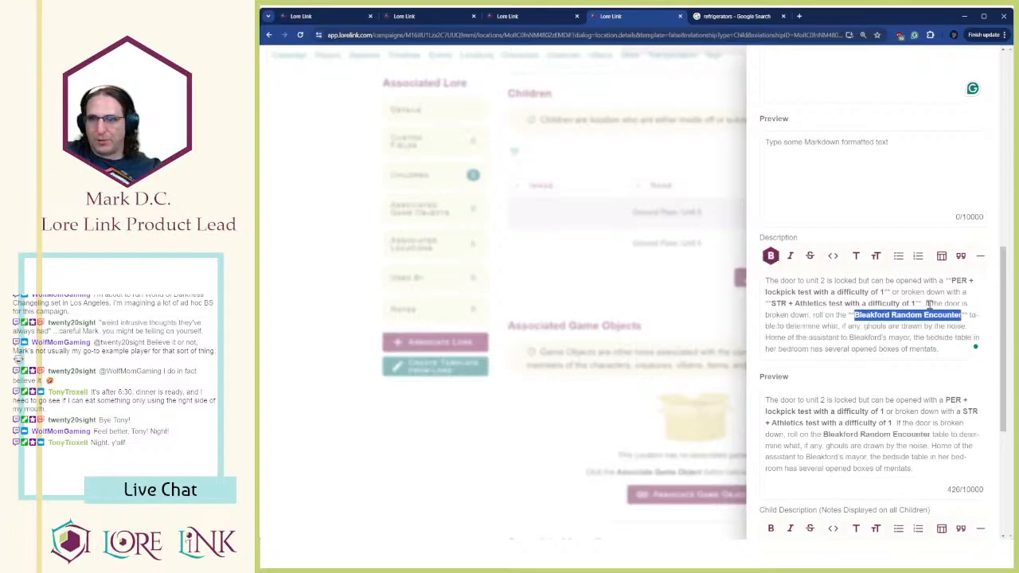
scroll(931, 334, "down", 6)
left_click(965, 504)
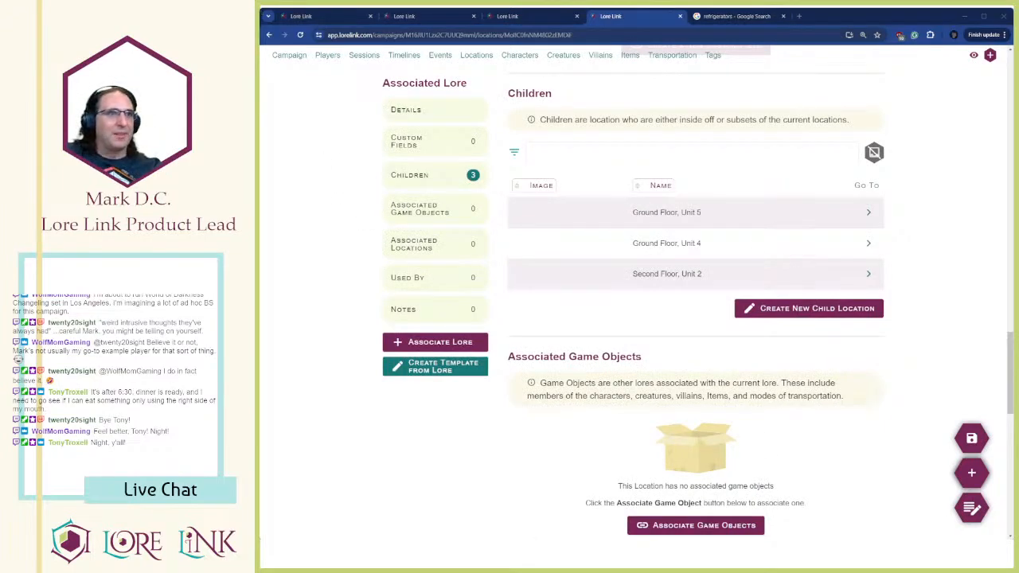
Start another child location under Bleakford Apartments and fill its Description with the "Third Floor, Unit 3" text about the elderly feral ghouls
left_click(804, 310)
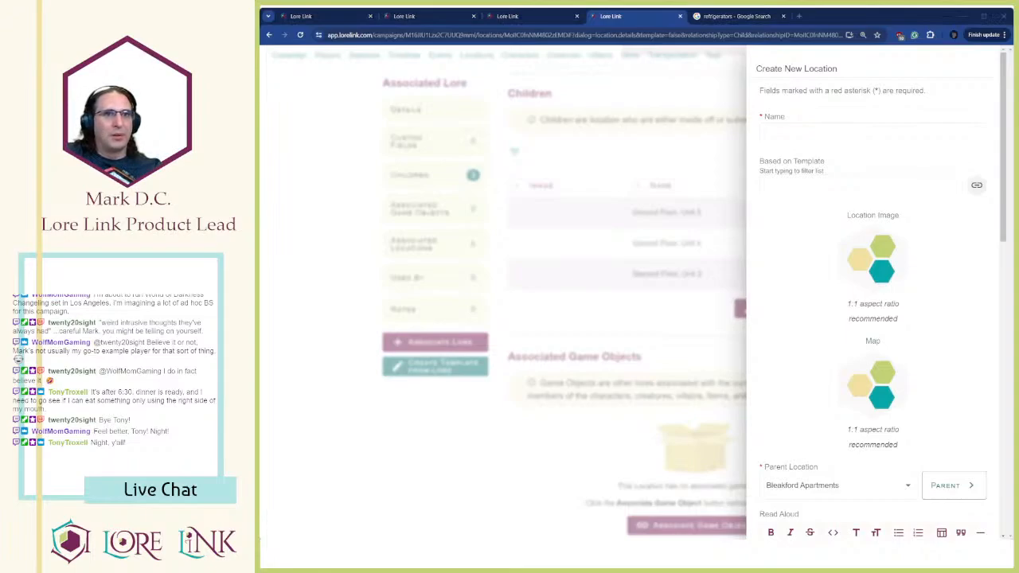
scroll(823, 339, "down", 5)
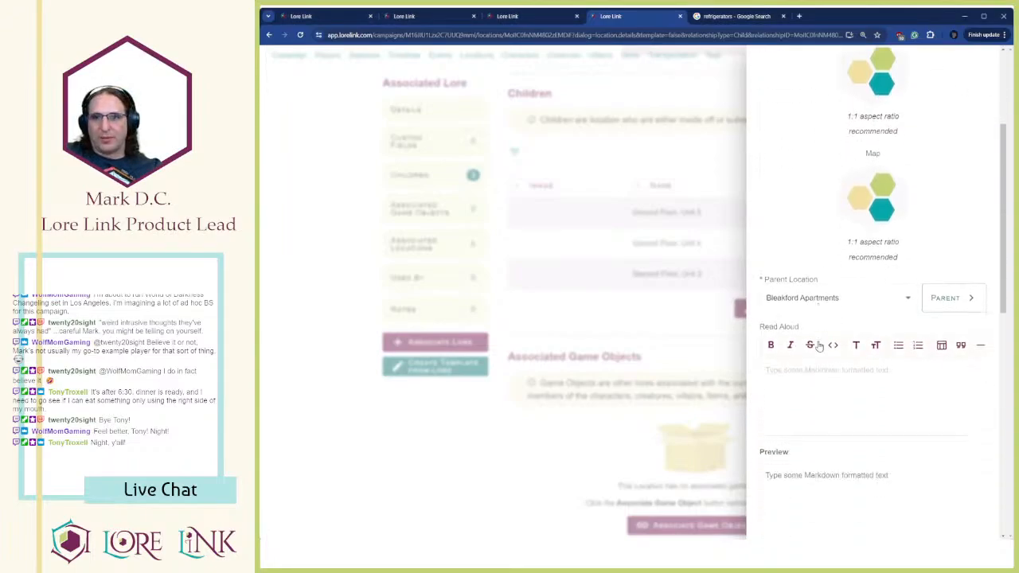
left_click(825, 471)
type("Third Floor, Unit 3: This unit contains Mr. and Mrs. Pickwell, an elderly pair of feral ghouls. Mrs. Pickwell has only recently become feral and still wears a patchwork dress and apron and can growl the words, \"stay for tea.\" The last meal she prepared herself, some grilled radroach, is plated in the kitchenette. The Pickwells stay inside their unit and do not leave it to investigate a disturbance elsewhere in the apartment complex.")
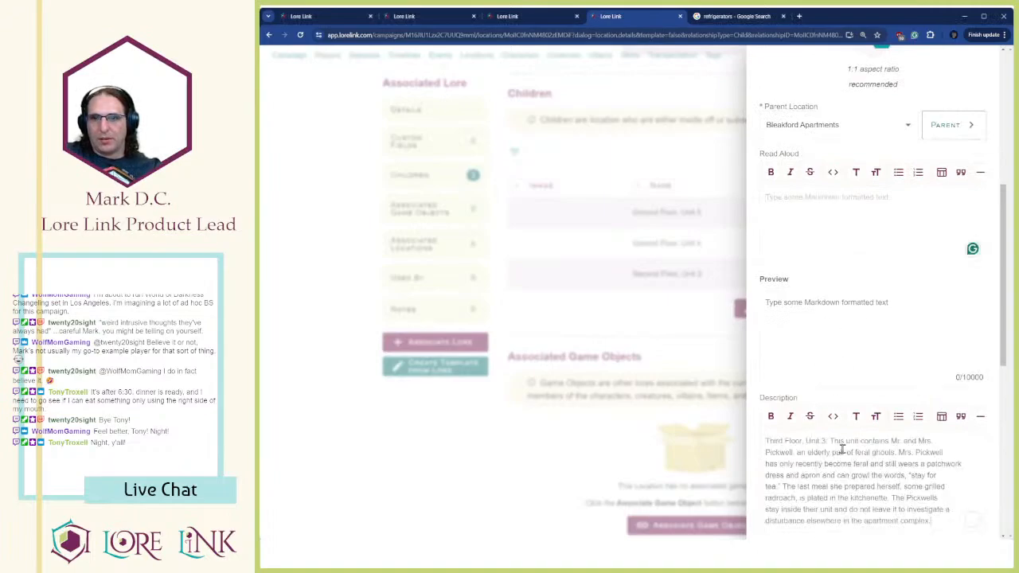
Move the heading "Third Floor, Unit 3" out of the Description and into the location's Name
scroll(827, 362, "down", 1)
left_click(828, 359)
key("shift+Home")
key("ctrl+x")
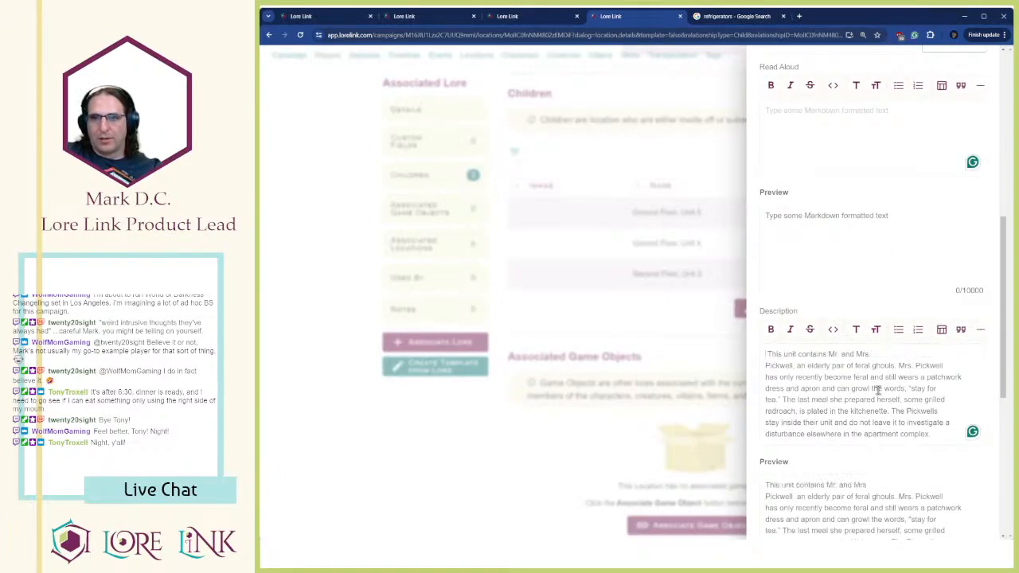
scroll(892, 363, "up", 4)
scroll(860, 254, "up", 3)
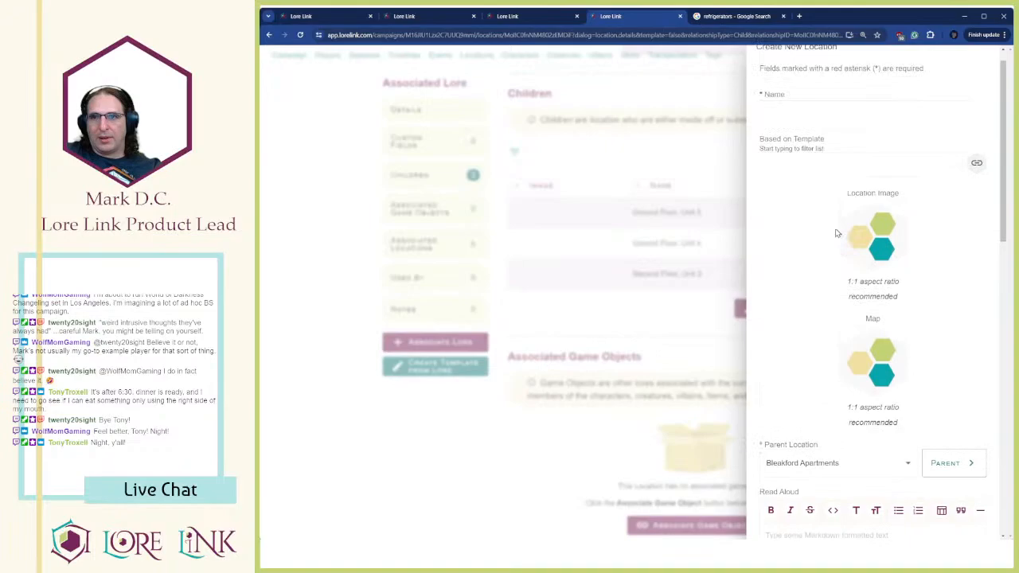
left_click(819, 127)
key("ctrl+v")
scroll(831, 321, "down", 4)
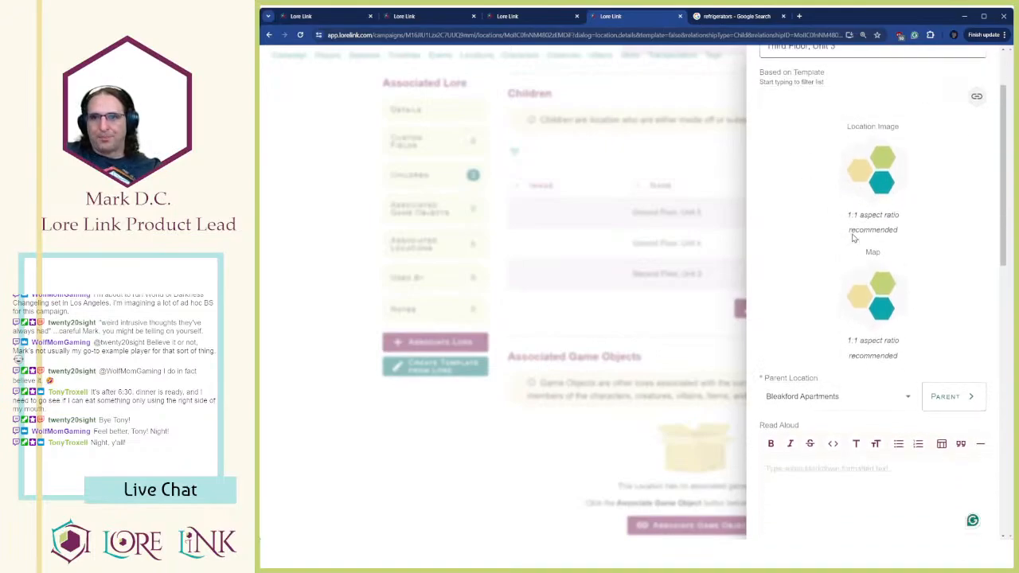
Remove the leading space and the stray line breaks from the Description so the text forms one continuous paragraph
scroll(821, 326, "down", 3)
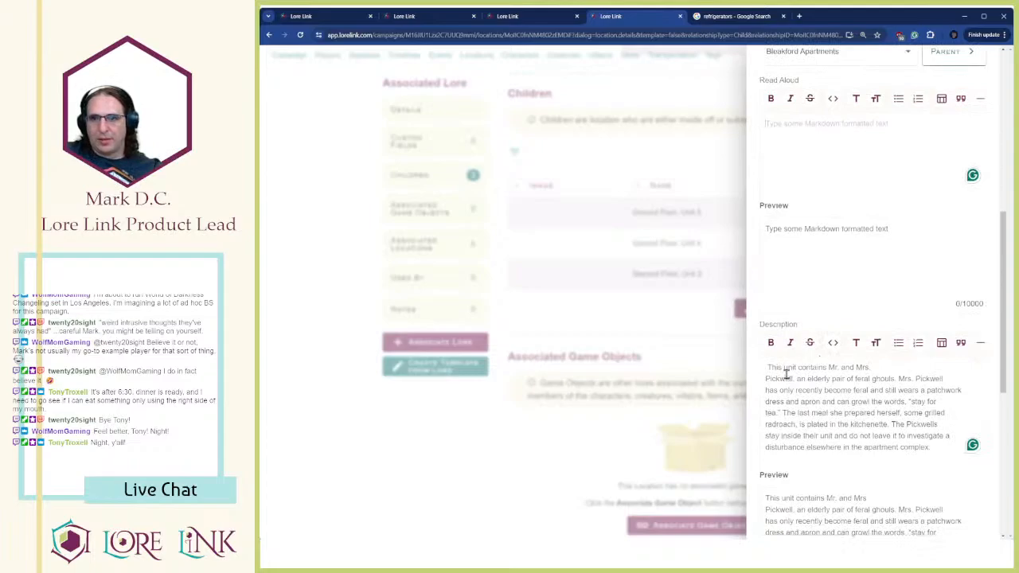
key("BackSpace")
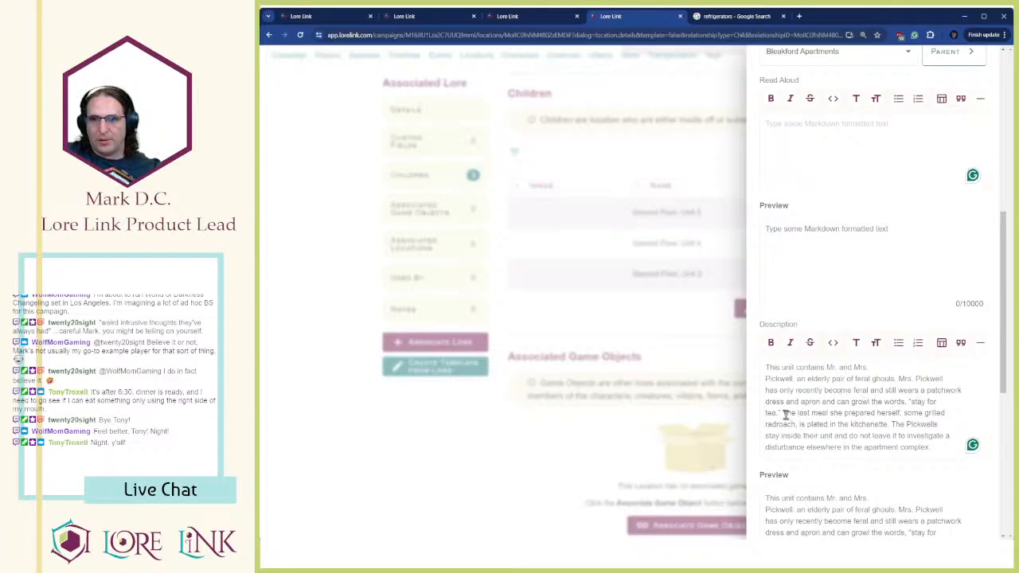
key("End")
key("Delete")
key("Down")
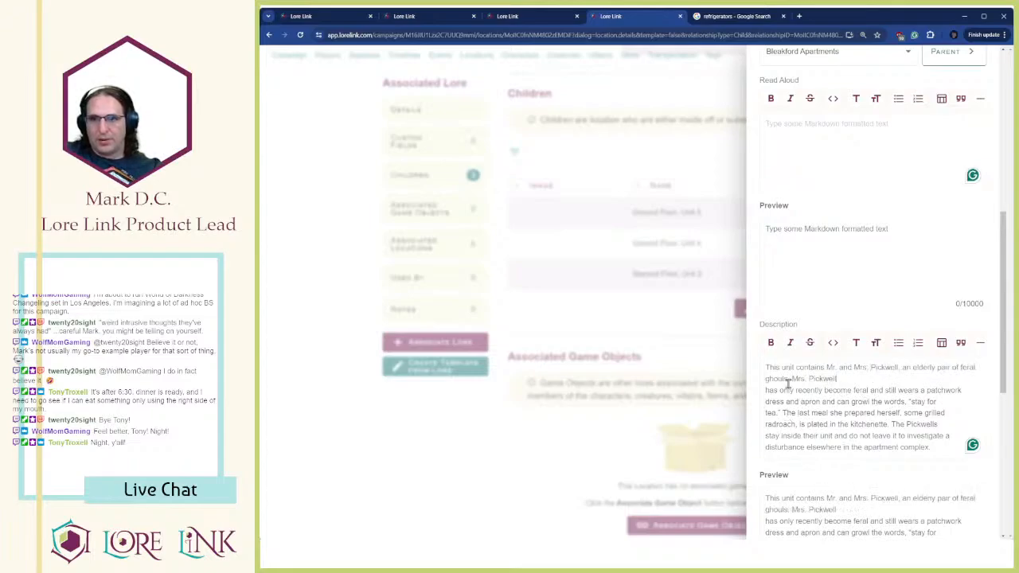
key("Delete")
key("End")
key("Delete")
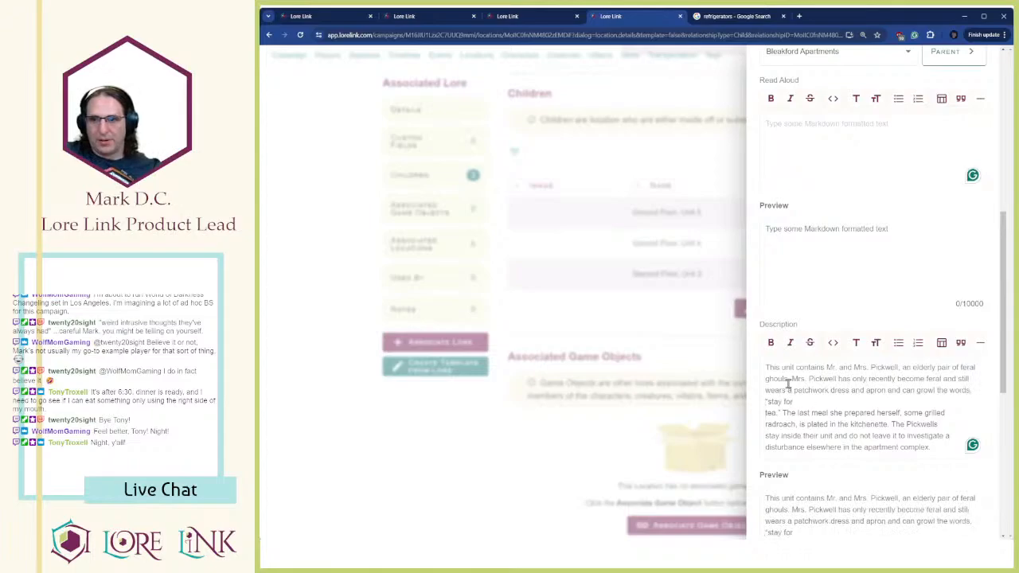
key("Down")
key("End")
key("Delete")
key("Down")
key("End")
key("Delete")
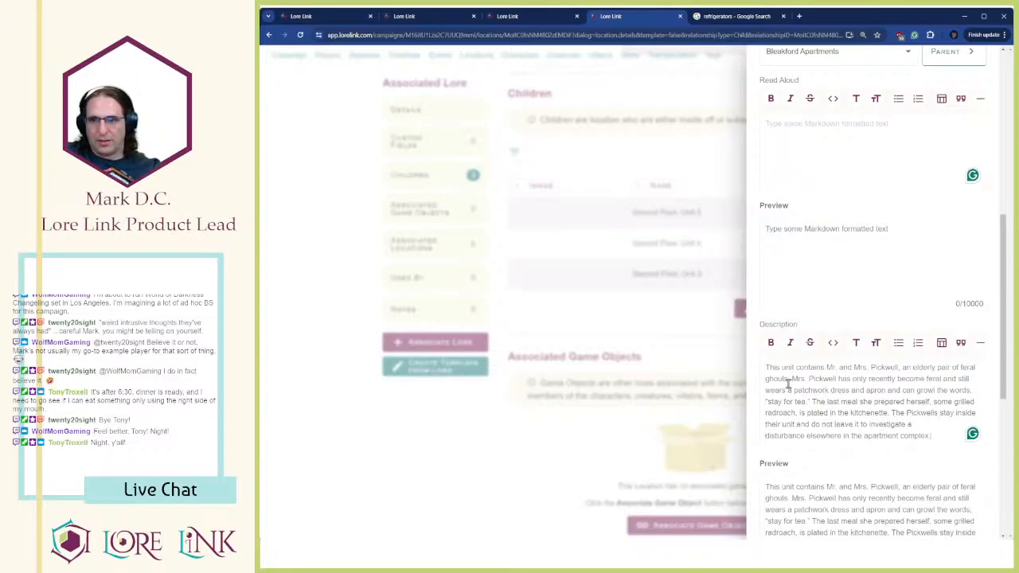
key("Up")
key("End")
key("Delete")
Bold "feral ghouls" in the Third Floor, Unit 3 Description
scroll(813, 355, "down", 5)
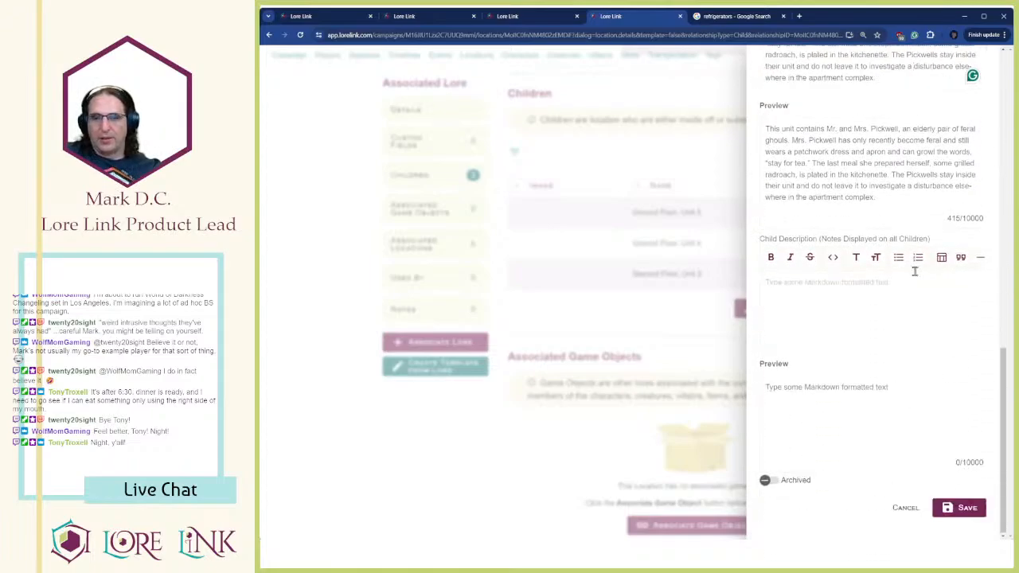
scroll(929, 214, "up", 3)
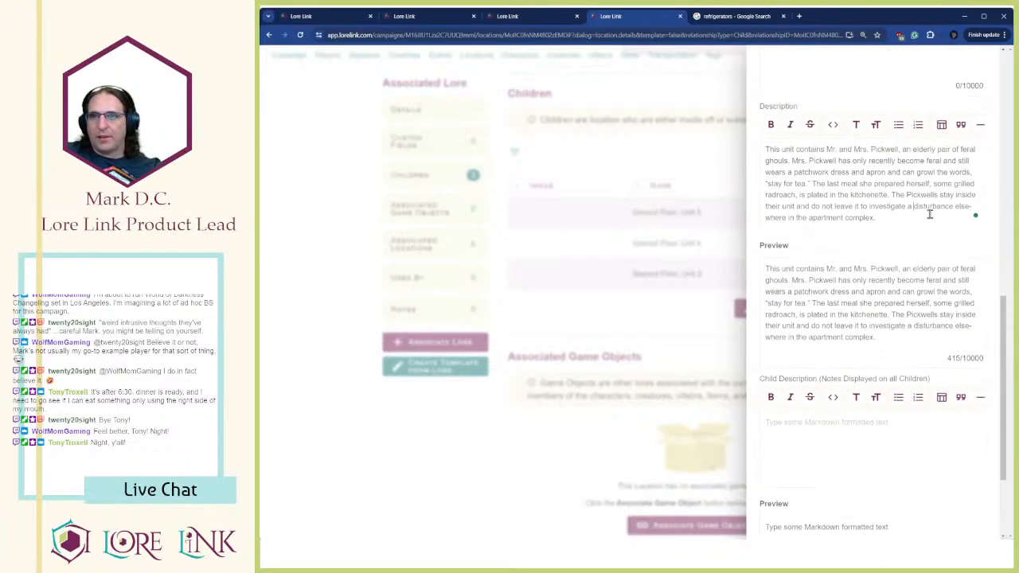
scroll(929, 214, "up", 2)
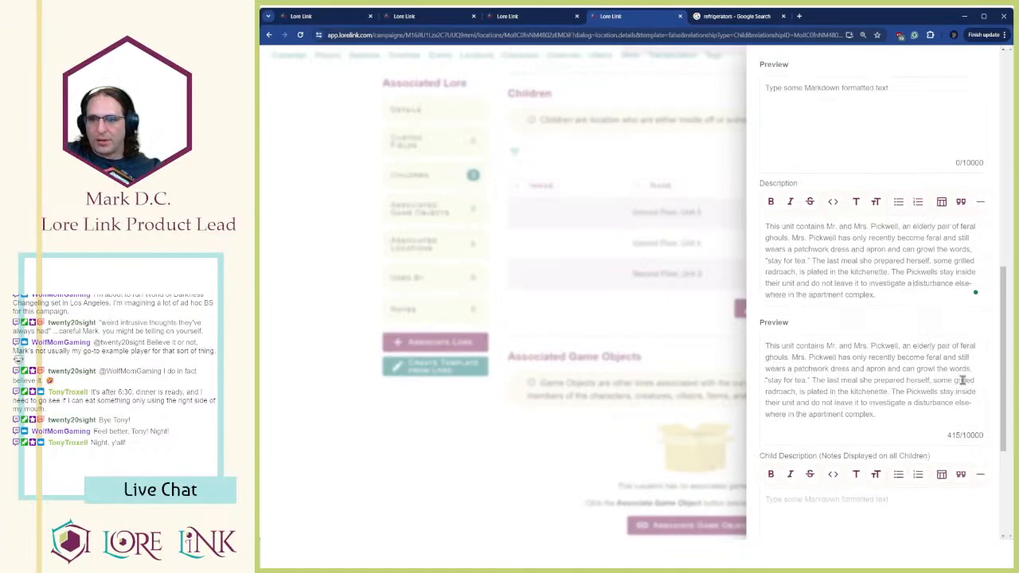
scroll(919, 378, "down", 1)
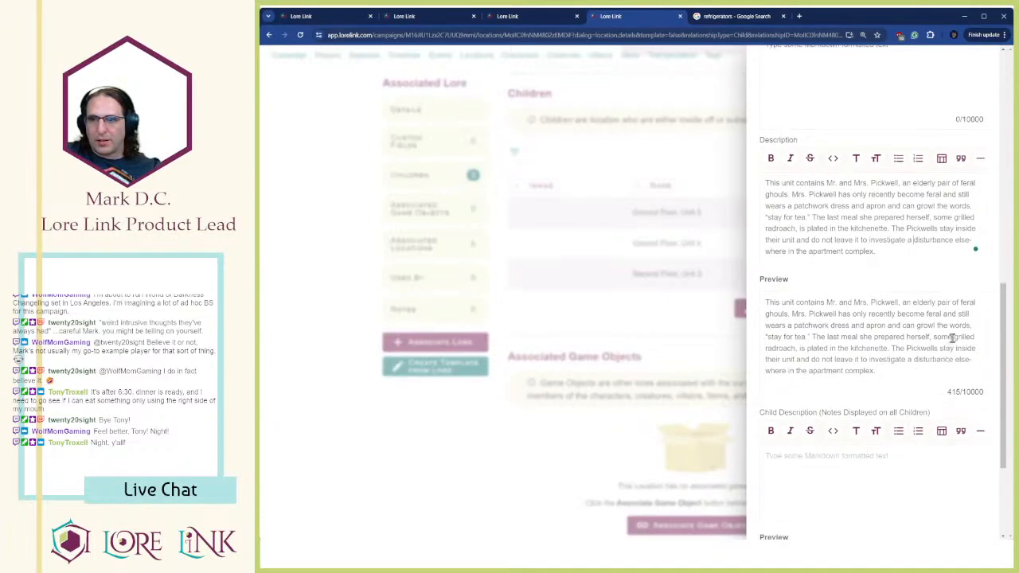
left_click_drag(961, 303, 790, 315)
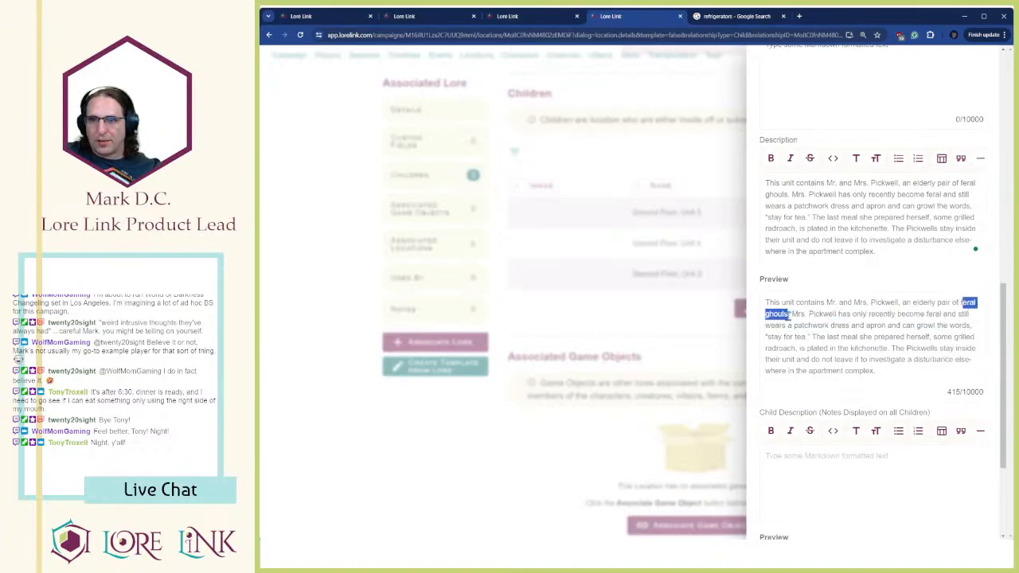
left_click(873, 337)
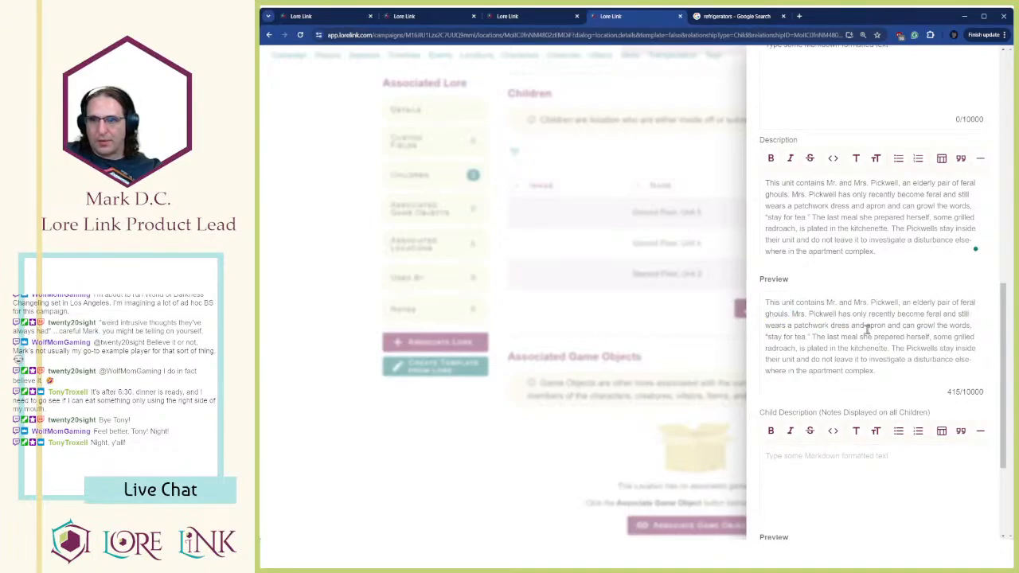
left_click_drag(961, 184, 790, 197)
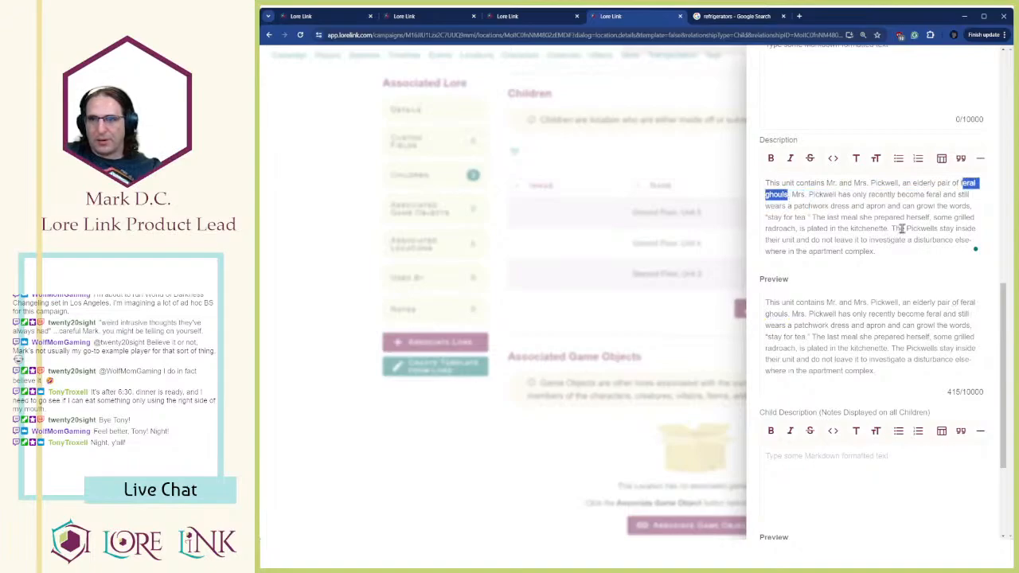
left_click_drag(961, 184, 791, 196)
key("ctrl+b")
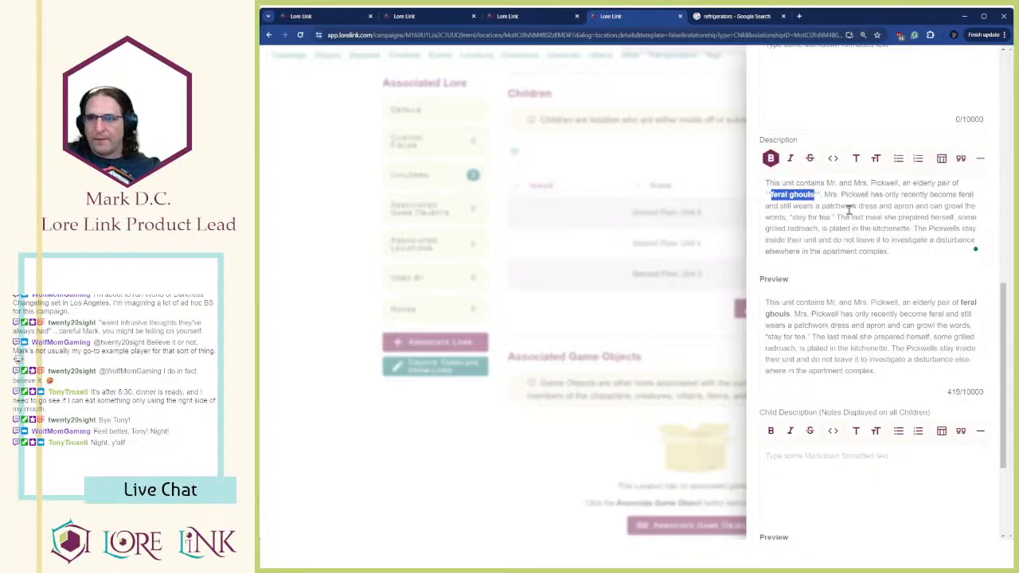
left_click(853, 210)
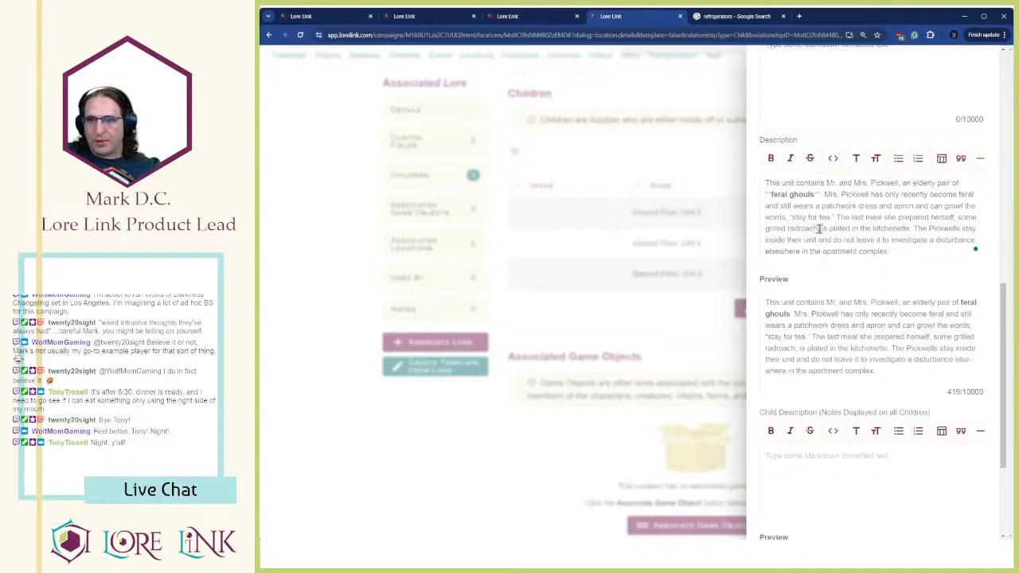
Bold "grilled radroach," in the Description and save the Third Floor, Unit 3 location
left_click_drag(820, 230, 725, 237)
scroll(860, 273, "down", 3)
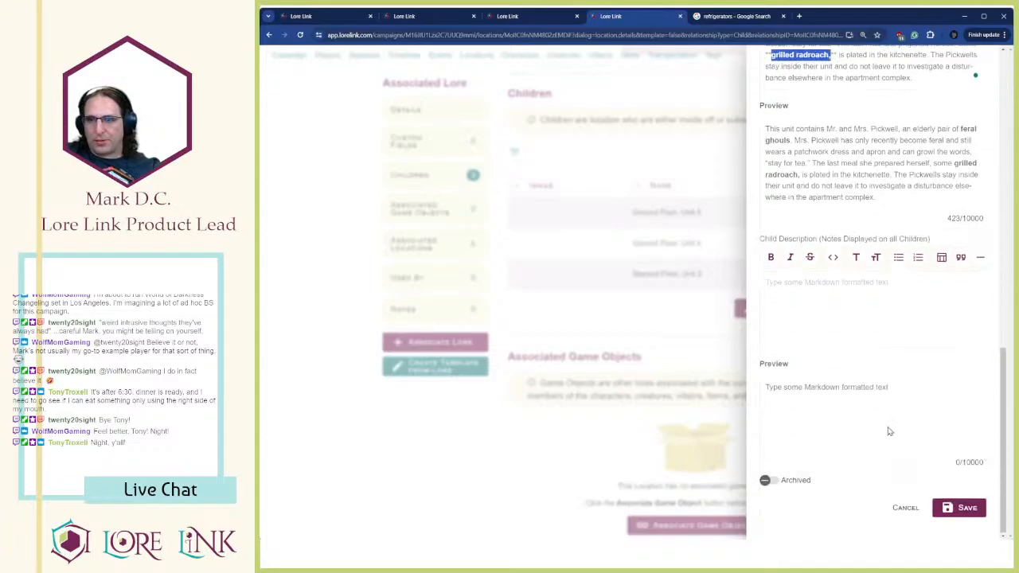
left_click(964, 505)
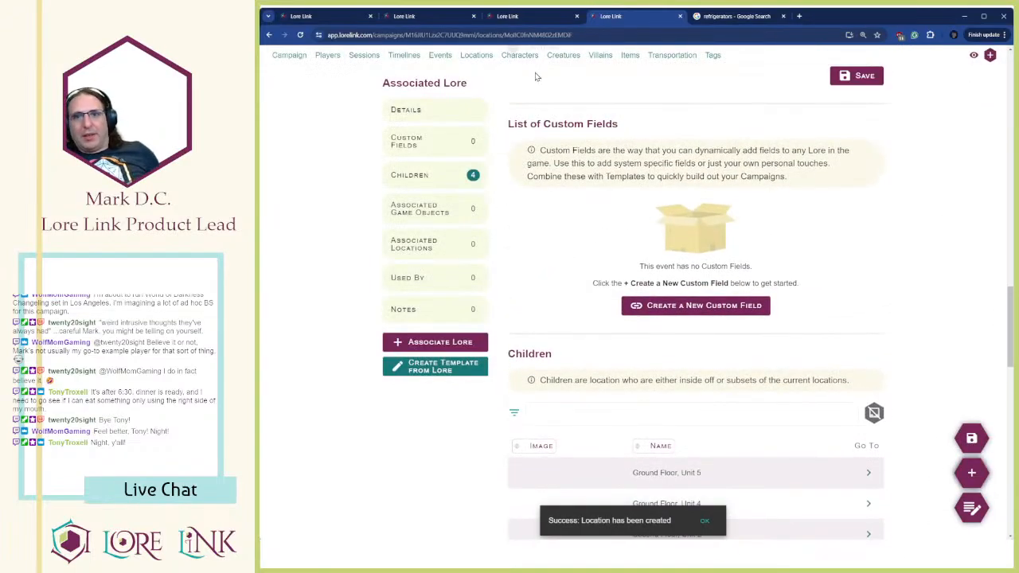
Open the campaign's Locations overview and expand Town of Bleakford in the Locations Hierarchy
left_click(478, 57)
scroll(700, 335, "down", 1)
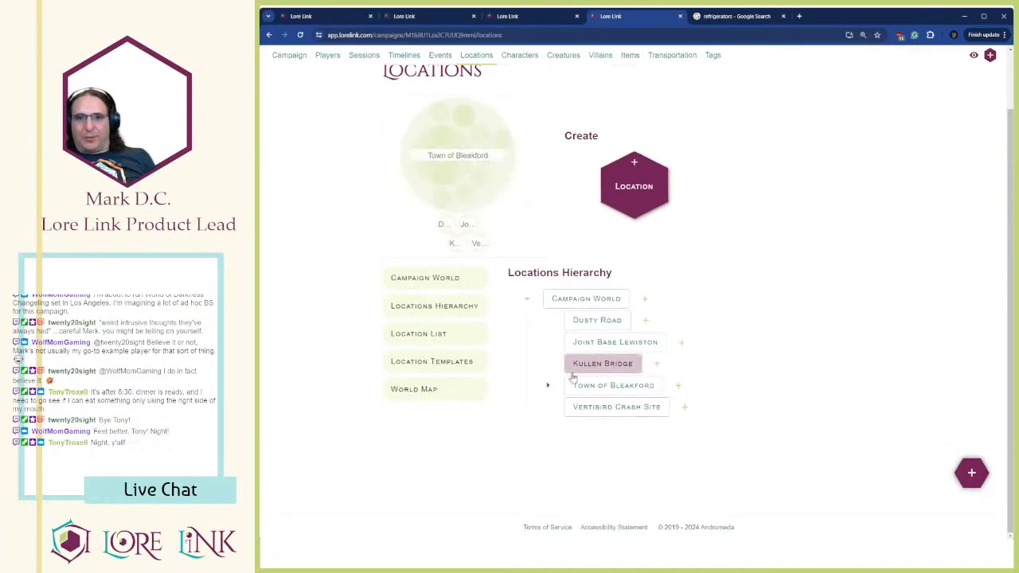
left_click(555, 389)
scroll(666, 318, "down", 2)
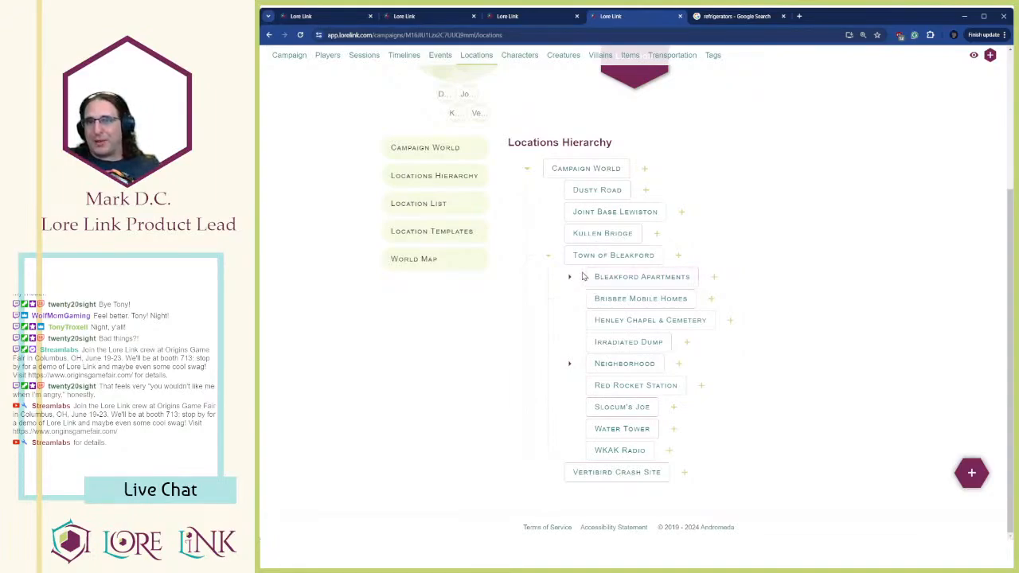
Open the Town of Bleakford location from the Locations Hierarchy
left_click(569, 276)
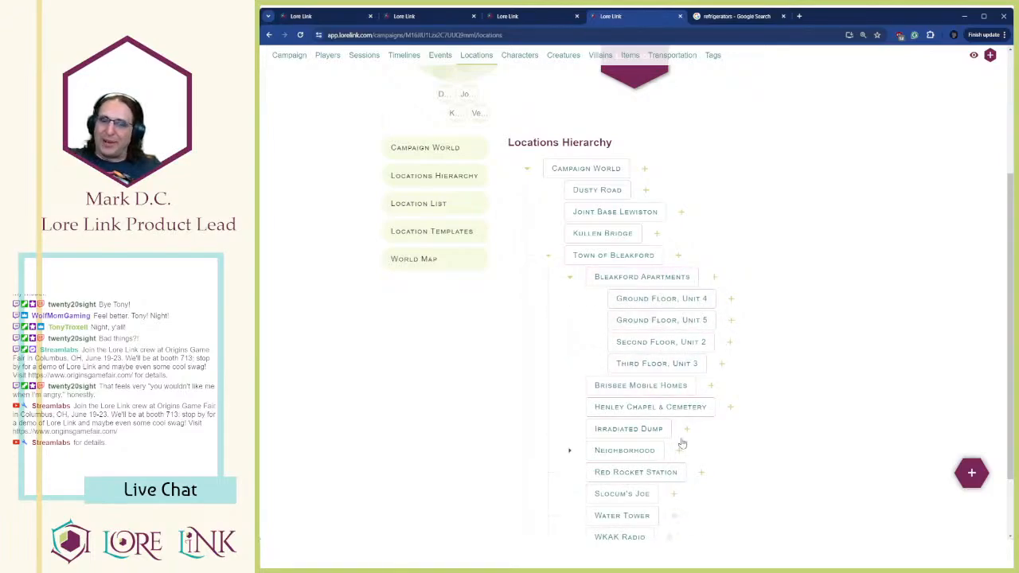
left_click(569, 276)
left_click(608, 256)
Hide the Markdown previews of the Town of Bleakford location's text fields, including the Child Description
scroll(633, 273, "down", 2)
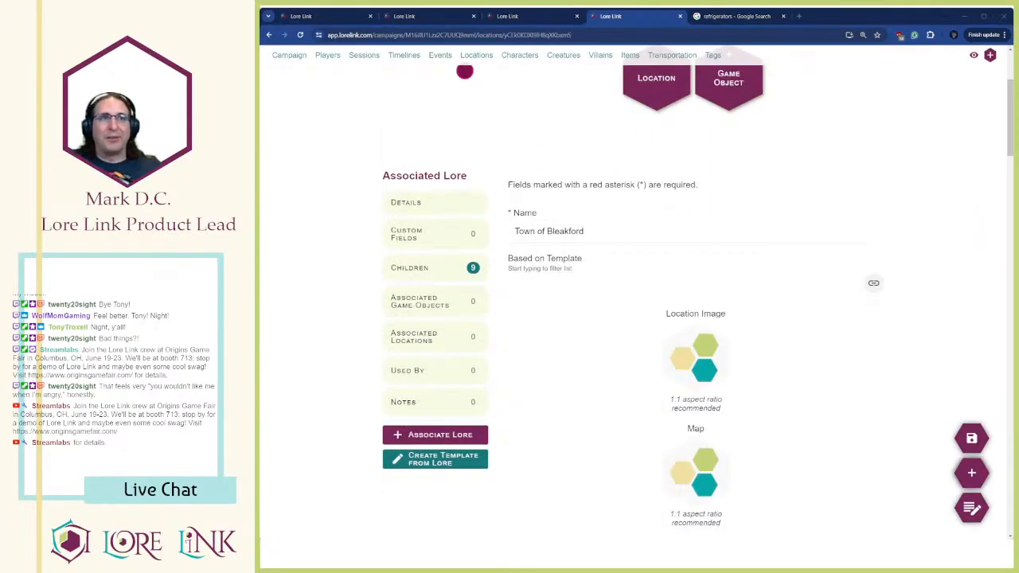
scroll(465, 70, "down", 10)
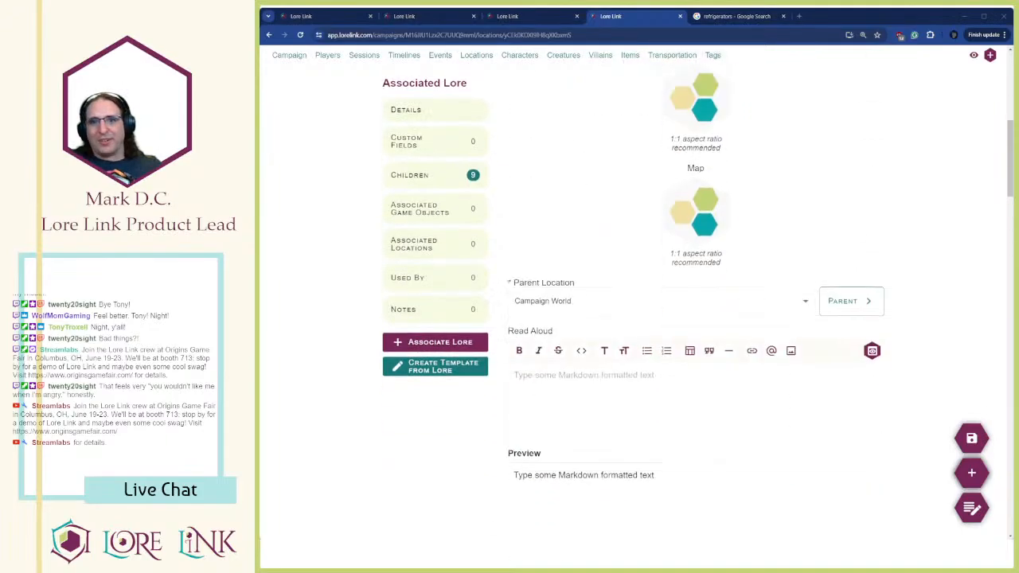
scroll(696, 294, "down", 18)
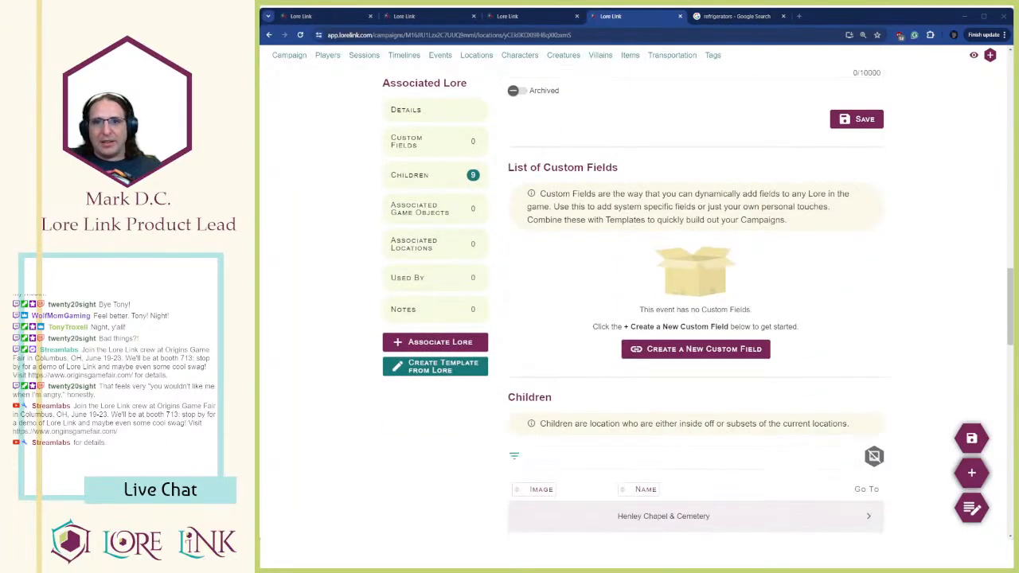
scroll(695, 302, "down", 4)
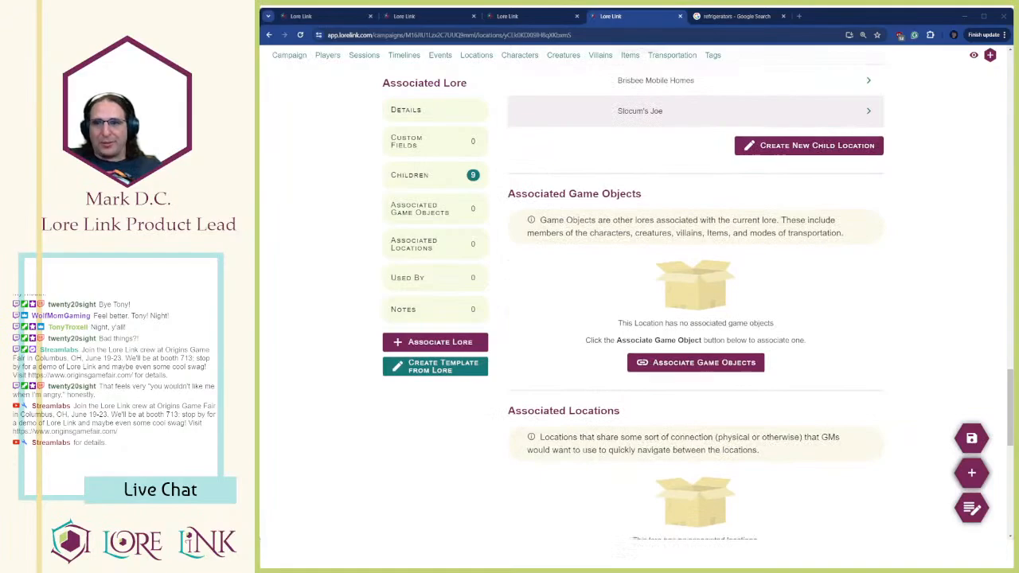
scroll(831, 296, "up", 20)
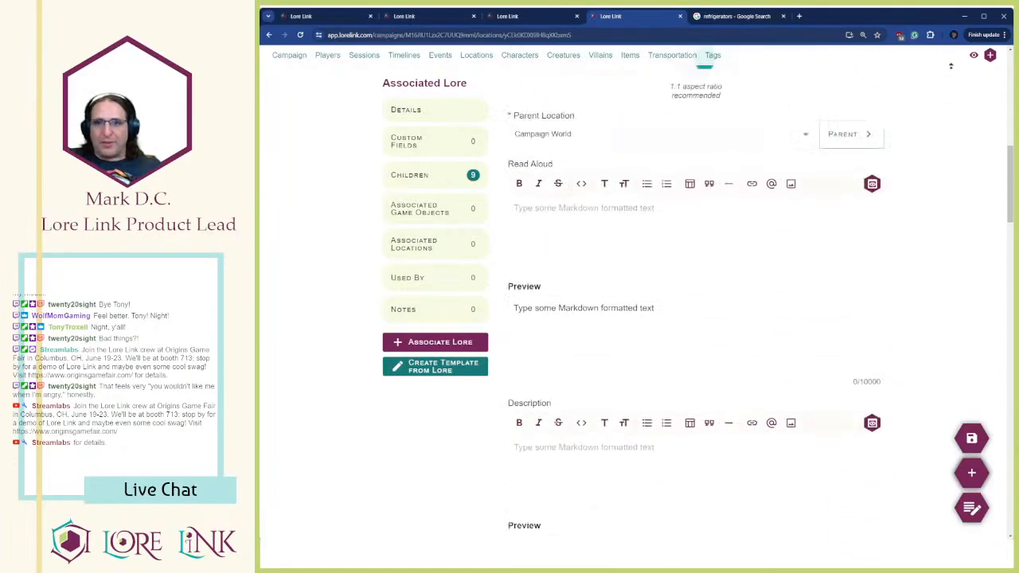
scroll(831, 296, "down", 3)
scroll(831, 296, "down", 6)
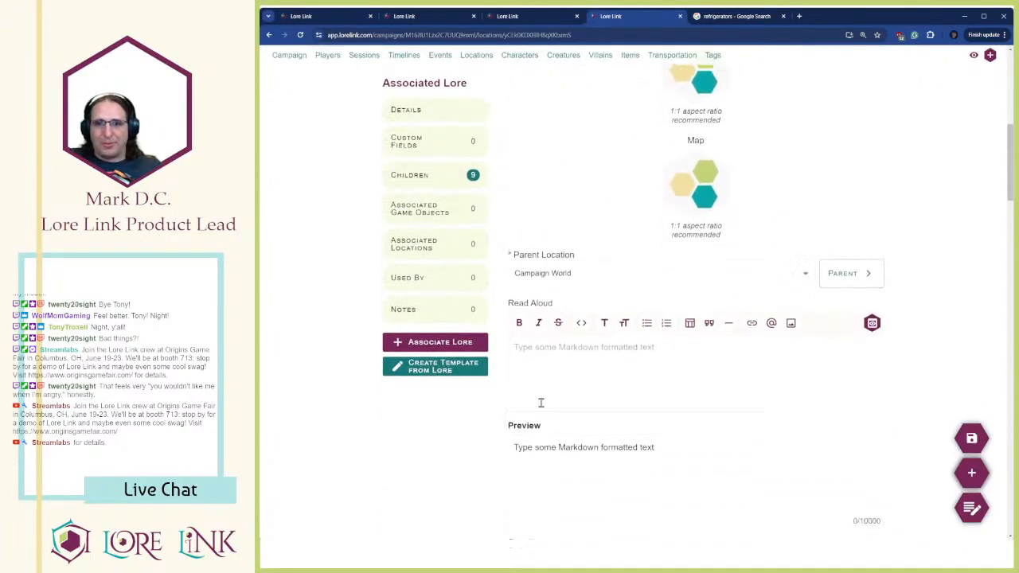
scroll(566, 363, "down", 3)
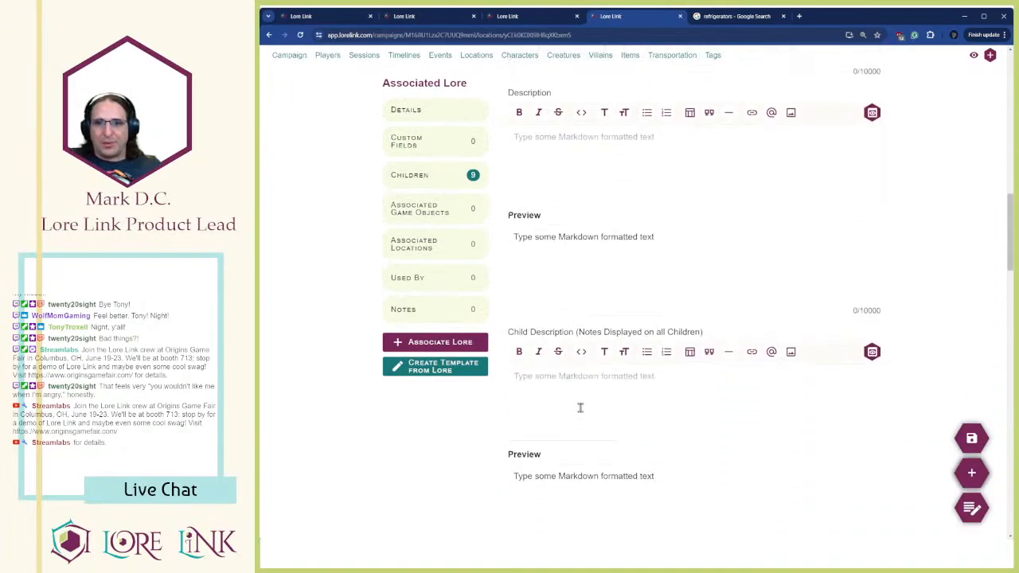
left_click(878, 350)
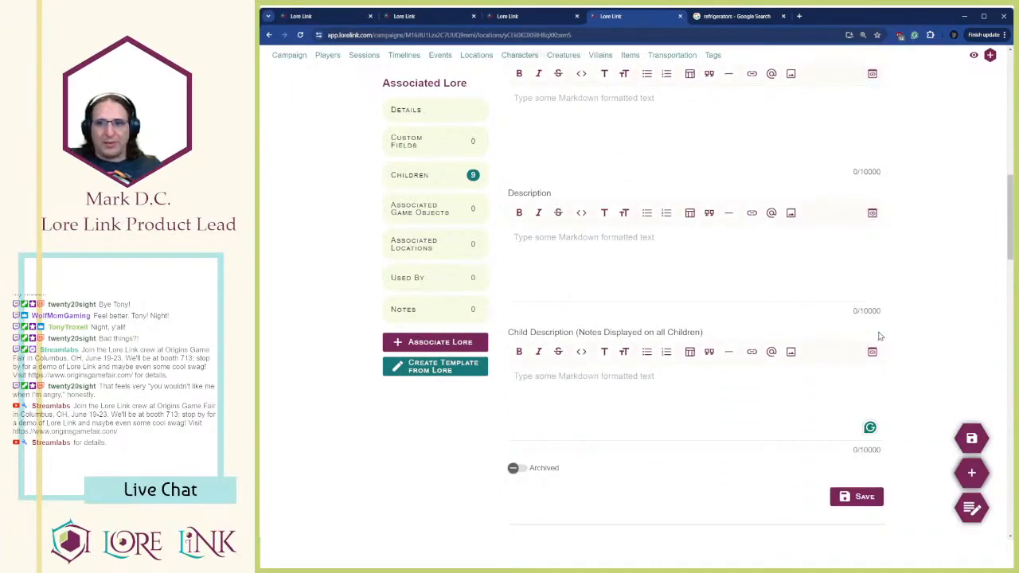
Insert the copied encounter rules and Bleakford Random Encounter Table text into the Child Description
scroll(689, 325, "down", 2)
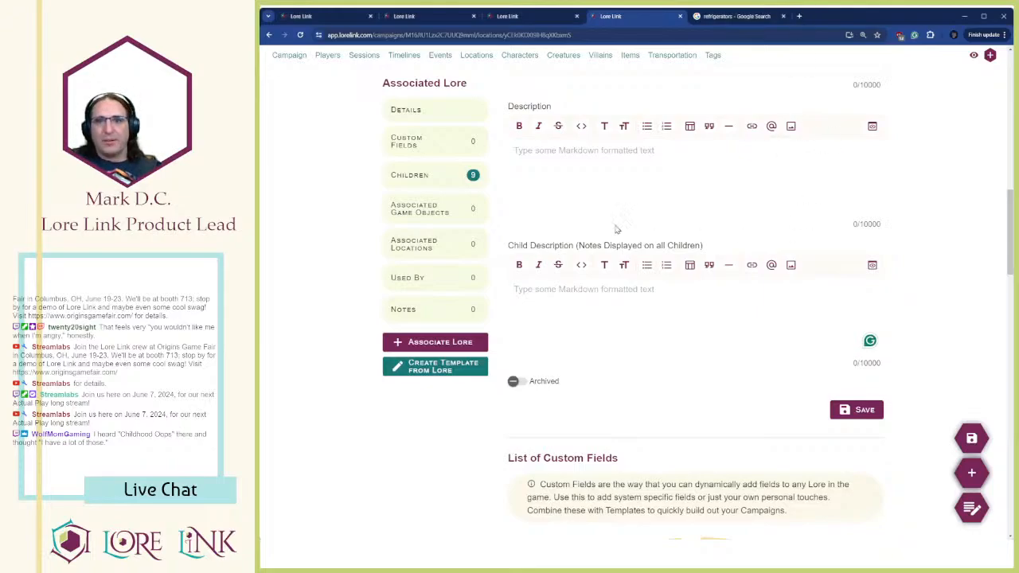
key("alt+Tab")
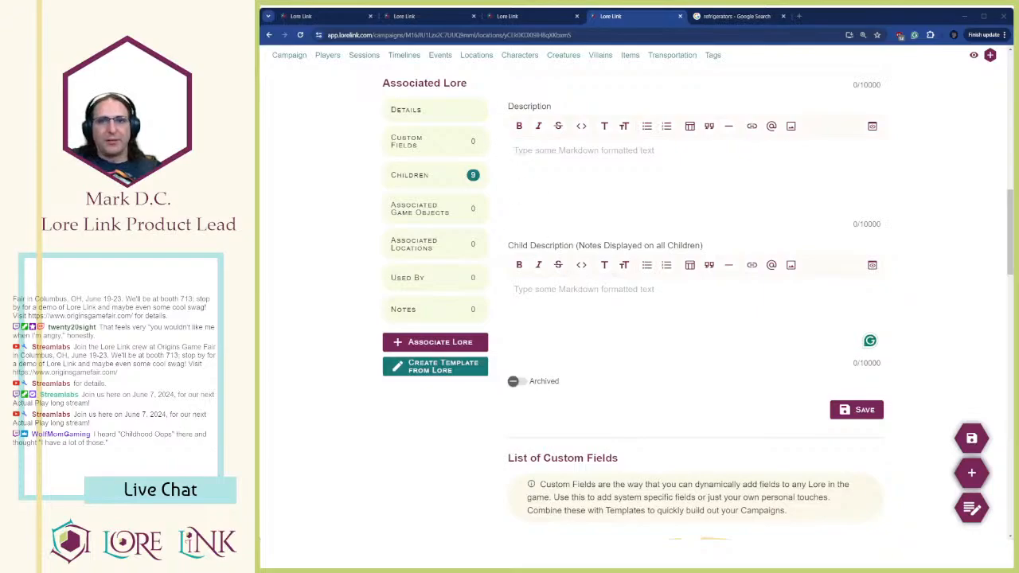
key("alt+Tab")
left_click(602, 300)
type("As the PCs explore the town, they might encounter some of its irradiated inhabitants. When players enter a new area, like Brisbee Mobile Homes or Henley Chapel, roll a d20 and consult the Bleakford Random Encounter Table. Any creatures indicated at a location, such as the elderly ghouls in Bleakford Apartments, are in addition to results rolled on the table below. If the PCs take time to move cautiously and scout out locations, you can let them make a PER + Survival test with a difficulty of 1. Success lets a PC spot threats in the region prior to entering and have the option to initiate combat. Failure means the PC does not spot a threat in advance. The NPCs initiate combat. Bleakford Random Encounter Table D20 ENCOUNTER 1-5 No encounter 6-10 Weak feral ghouls 11-15 Feral ghouls 16-18 Putrid glowing one 19-20 Toughened glowing one")
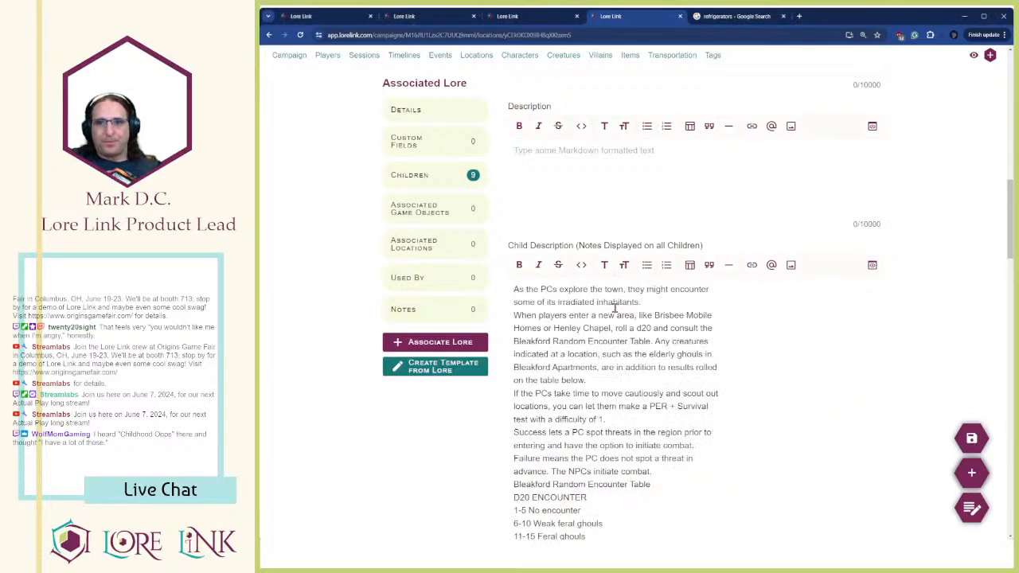
Remove the stray line breaks between "Homes or Henley Chapel" and "on the table below." in the Child Description
scroll(654, 309, "up", 1)
left_click(617, 257)
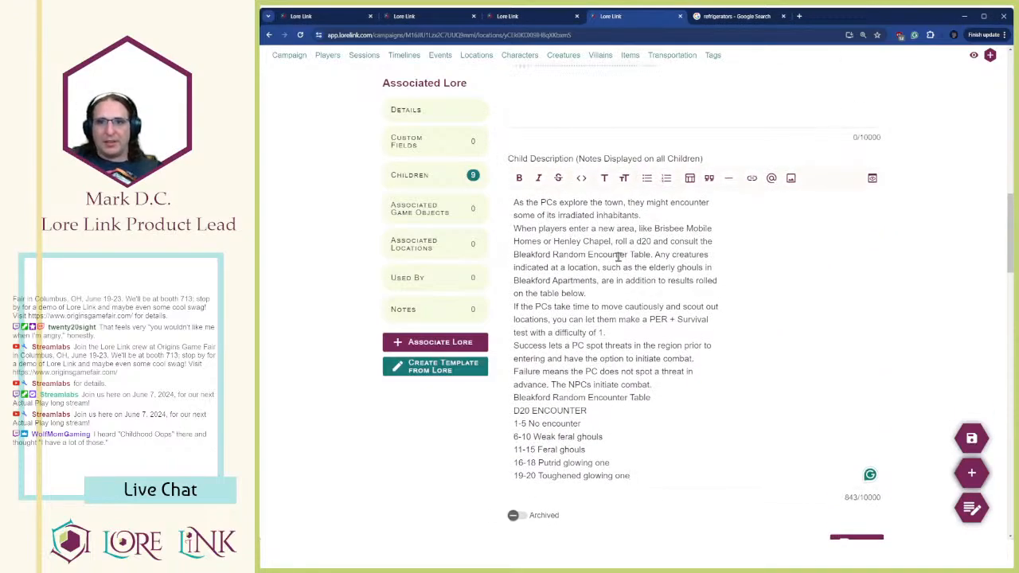
key("Home")
key("BackSpace")
key("Home")
key("BackSpace")
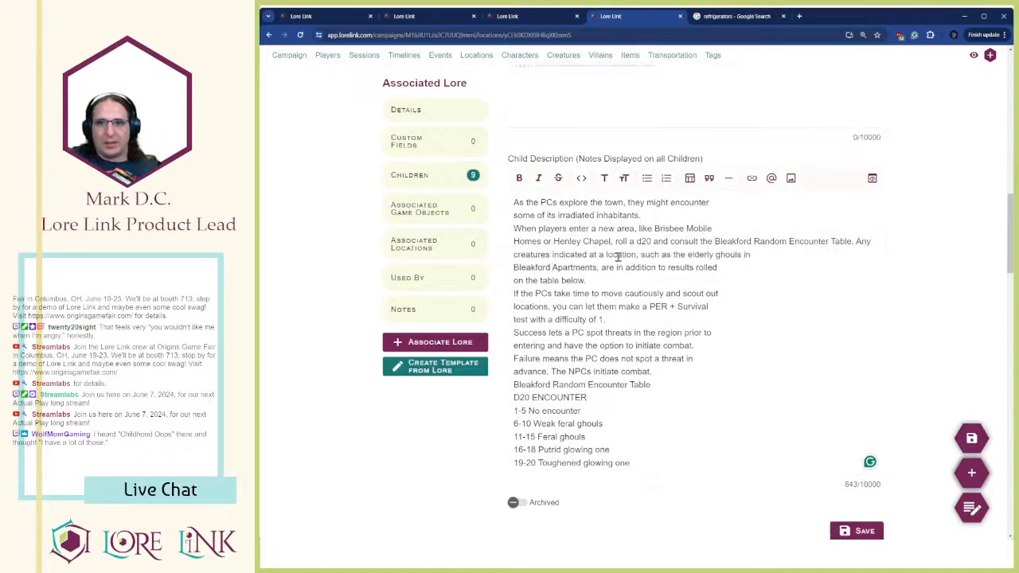
key("Home")
key("BackSpace")
key("Down")
key("Home")
key("BackSpace")
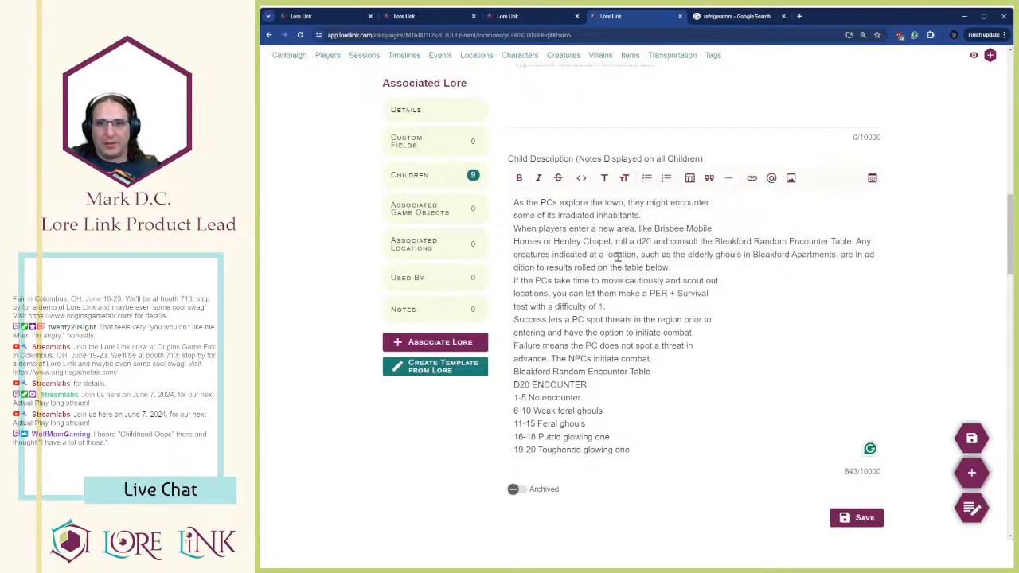
Join the "If the PCs take time to move cautiously" lines into one paragraph and add a blank line after it
key("Down")
key("Down")
key("Home")
key("BackSpace")
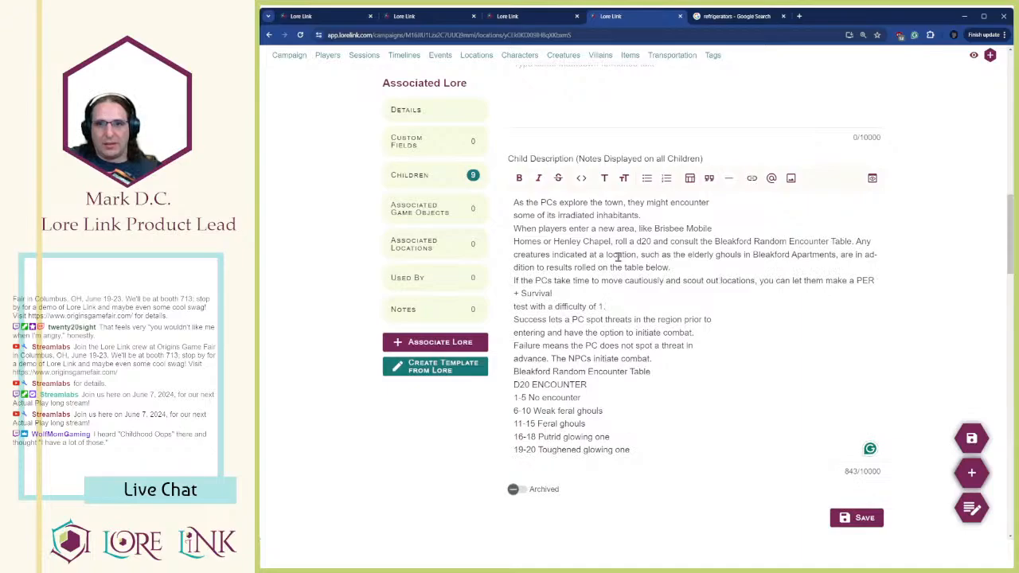
key("Down")
key("Down")
key("Home")
key("BackSpace")
key("Down")
key("Home")
key("Return")
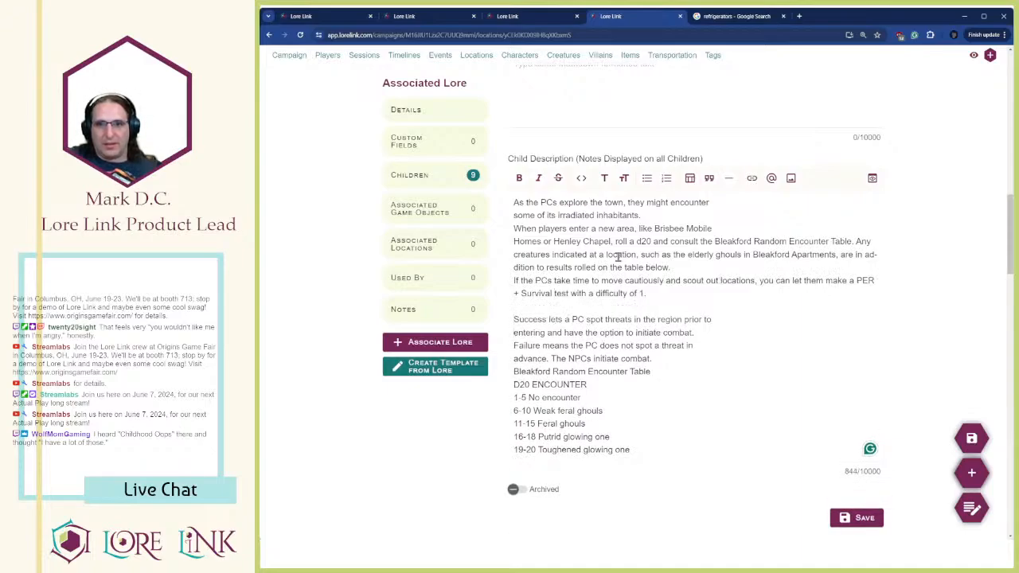
Join the "Success lets a PC spot threats" lines into one paragraph and add a blank line before "Bleakford Random Encounter Table"
key("Down")
key("Home")
key("BackSpace")
key("Down")
key("Home")
key("BackSpace")
key("Down")
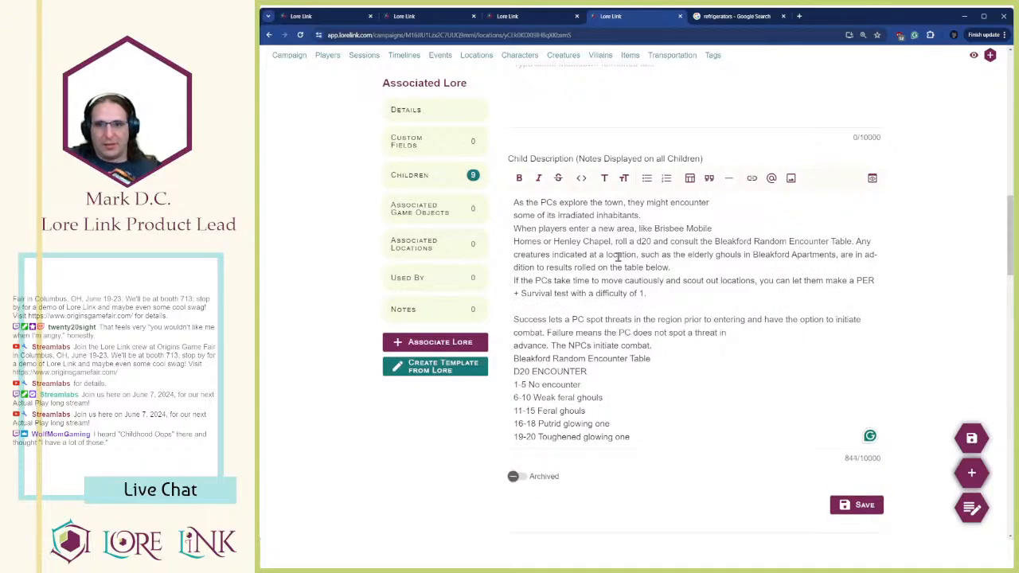
key("Home")
key("BackSpace")
key("Down")
key("Home")
key("Return")
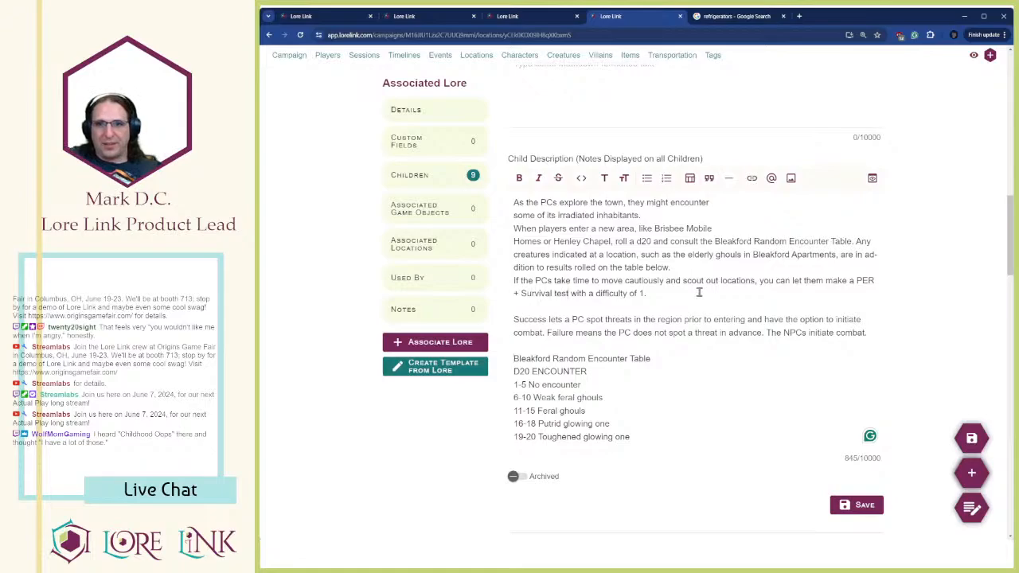
Bold "PER + Survival test with a difficulty of 1" and "d20 and consult the Bleakford Random Encounter Table" in the Child Description
key("shift+Home")
key("shift+Left")
key("shift+Left")
key("shift+Left")
key("shift+Left")
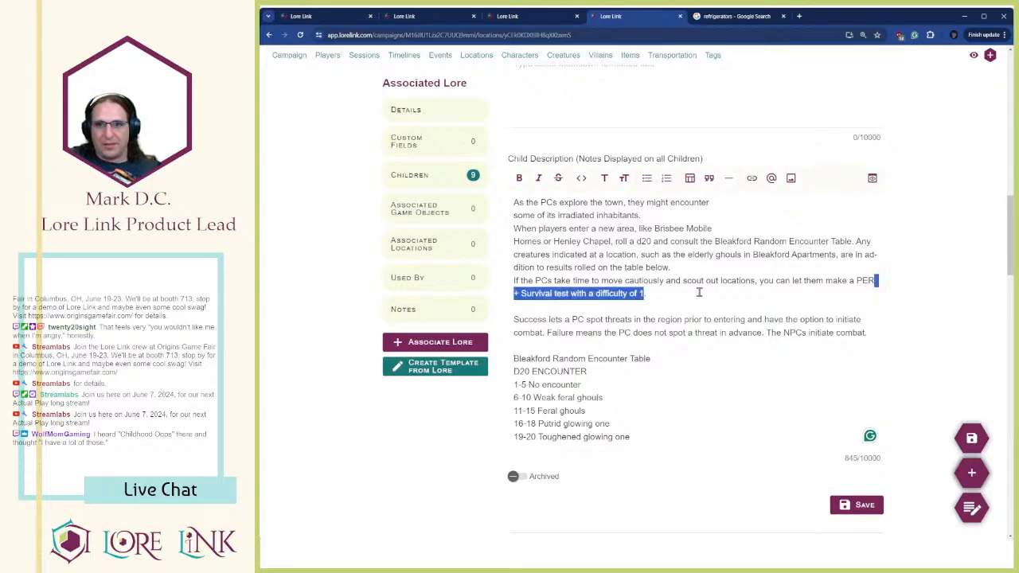
key("ctrl+b")
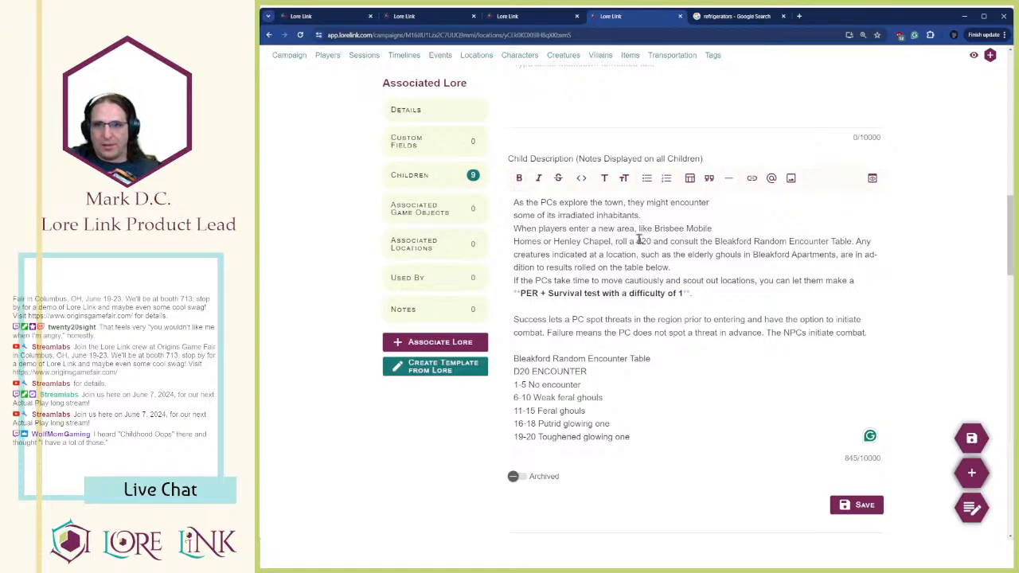
left_click_drag(635, 241, 848, 241)
key("ctrl+b")
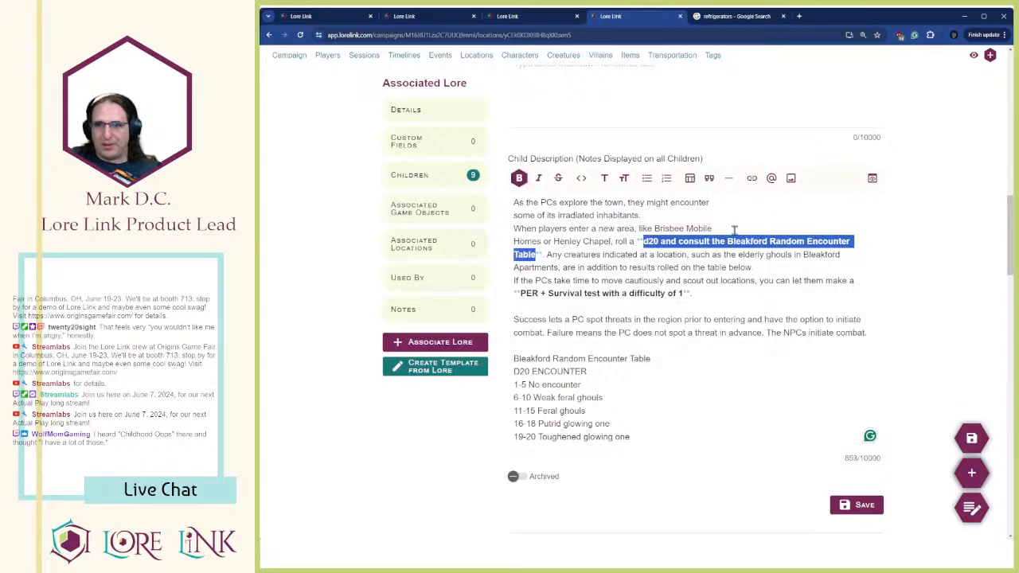
Remove the remaining line breaks after "might encounter" and "Brisbee Mobile" in the Child Description and save the Town of Bleakford location
left_click(728, 226)
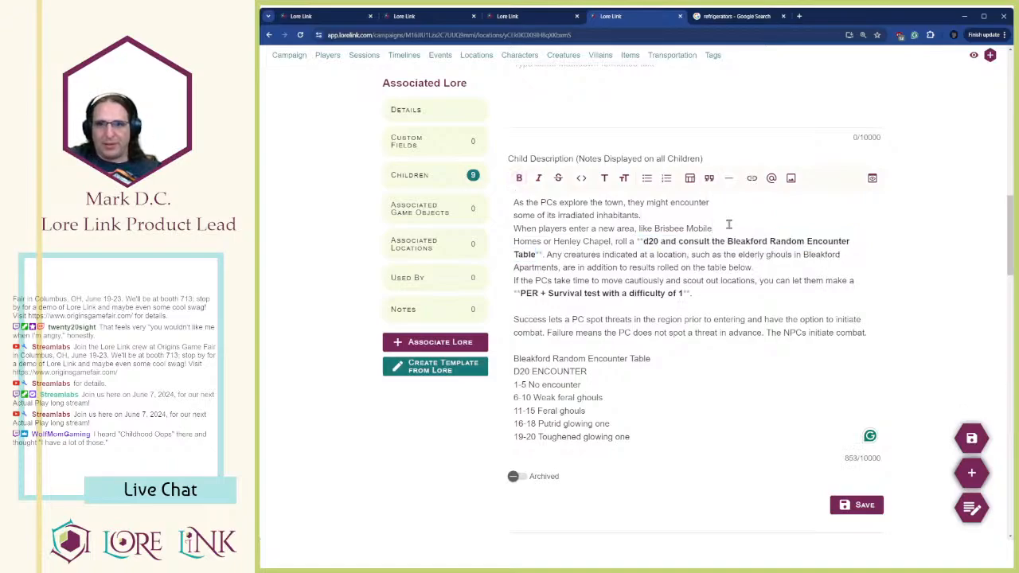
key("BackSpace")
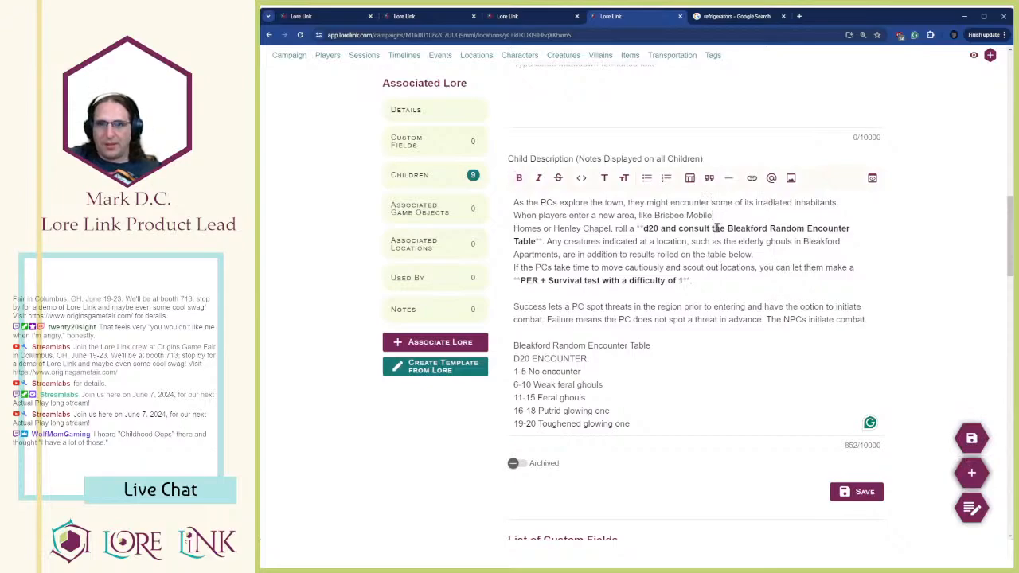
key("Delete")
left_click_drag(635, 216, 713, 215)
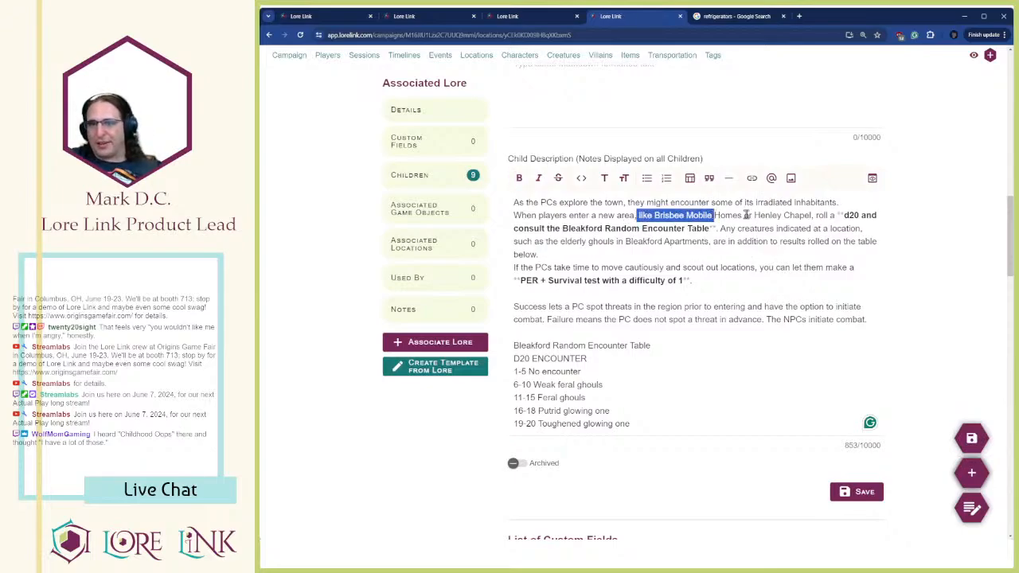
left_click(746, 215)
left_click(962, 438)
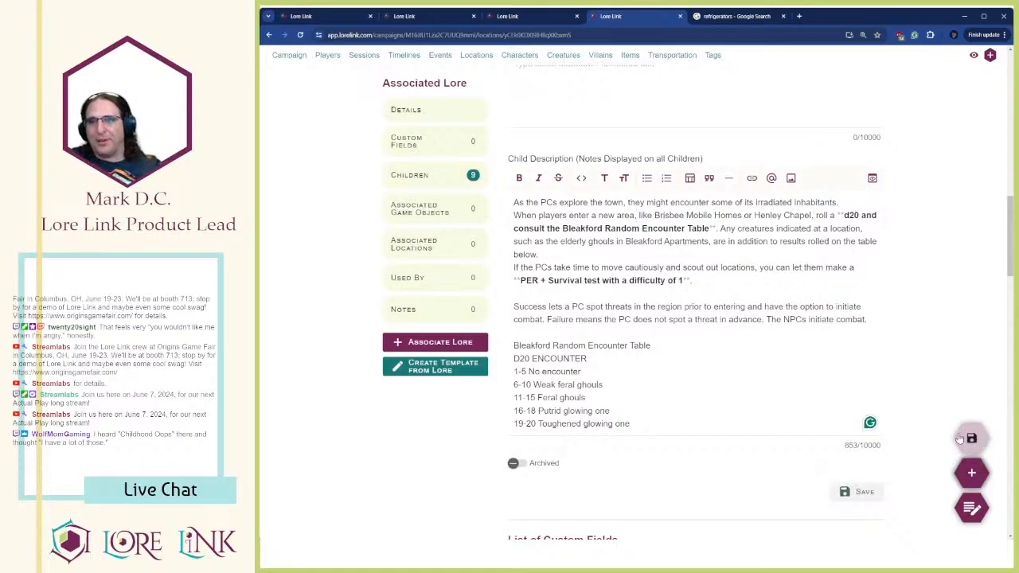
Switch to the read-only view of Town of Bleakford and review its Child Description formatting and child locations
scroll(723, 371, "down", 6)
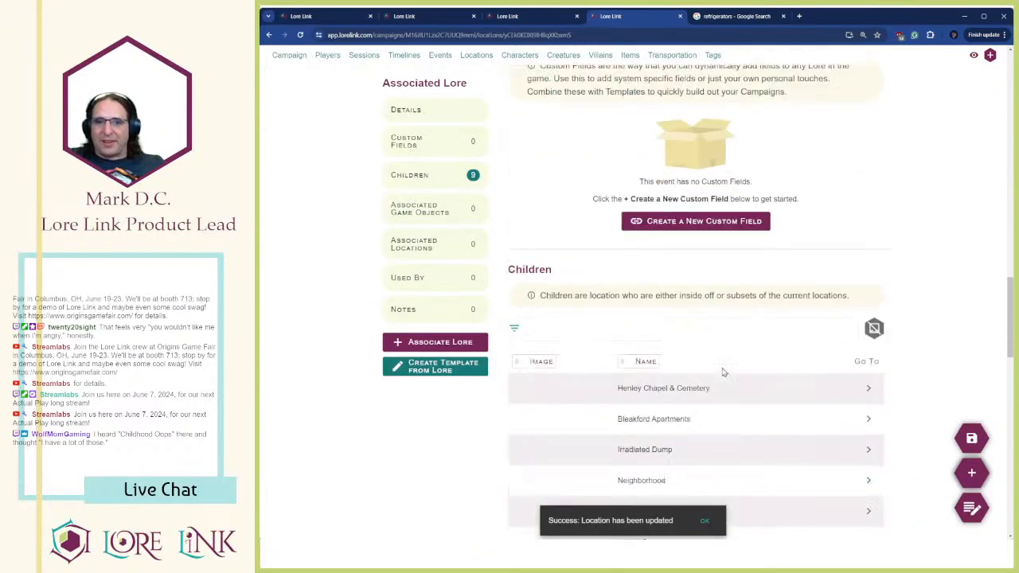
scroll(723, 371, "up", 3)
left_click(974, 55)
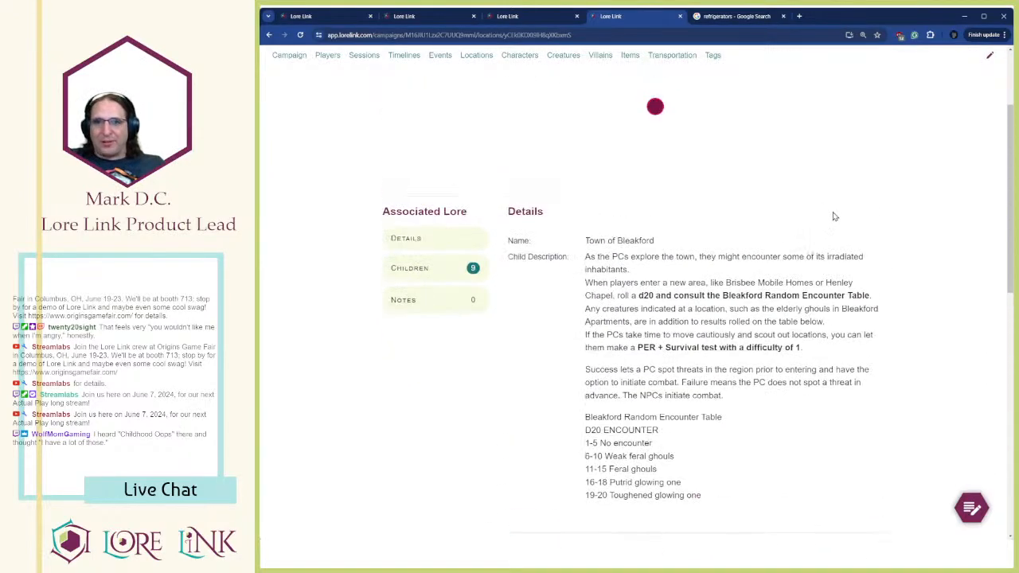
scroll(833, 216, "down", 6)
scroll(823, 148, "up", 2)
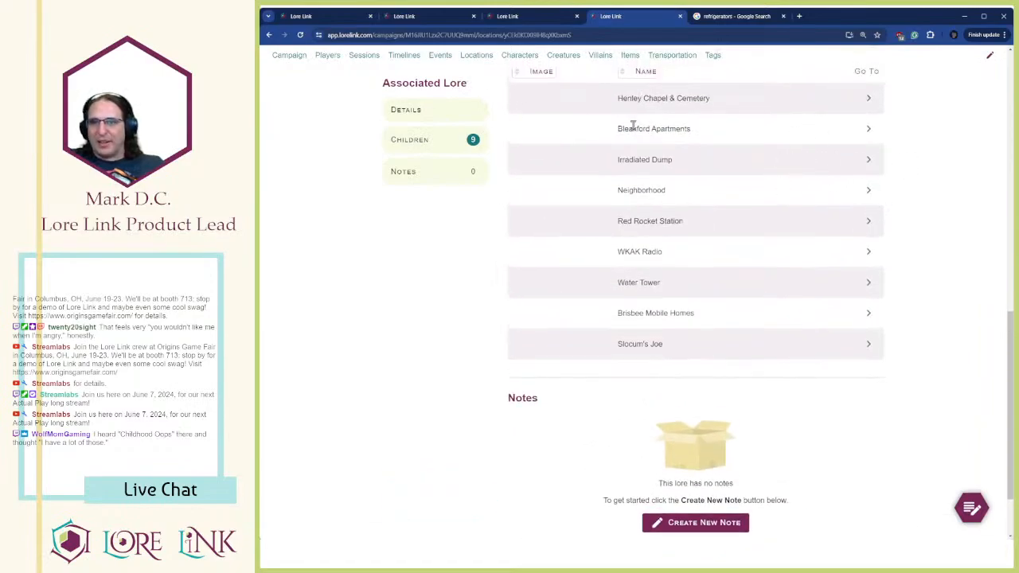
Open the Henley Chapel & Cemetery location under Town of Bleakford in the Locations Hierarchy
left_click(475, 56)
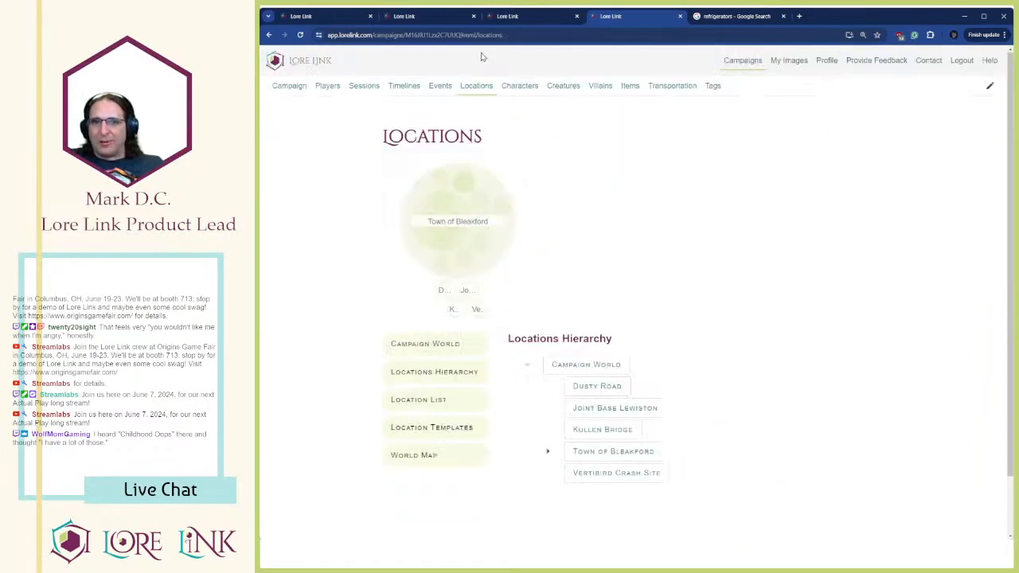
left_click(548, 451)
scroll(668, 395, "down", 3)
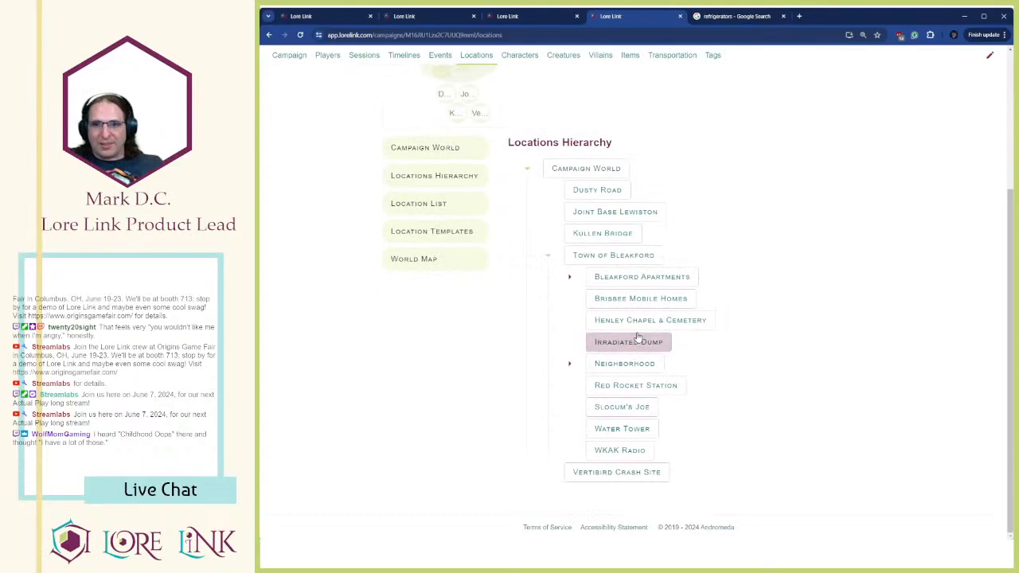
left_click(636, 320)
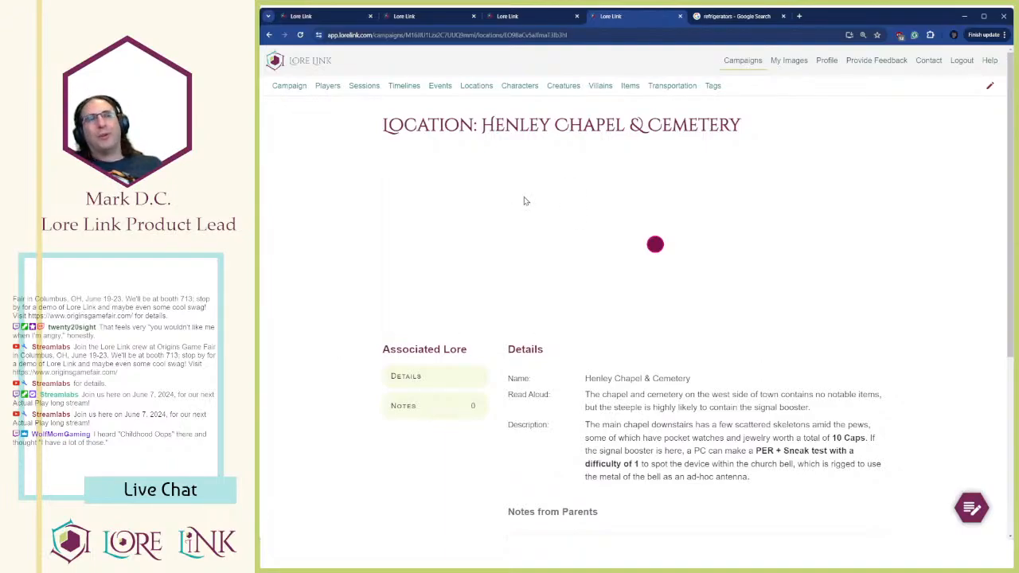
Expand the Town of Bleakford entry in Henley Chapel & Cemetery's Notes from Parents and examine its text
scroll(493, 239, "down", 3)
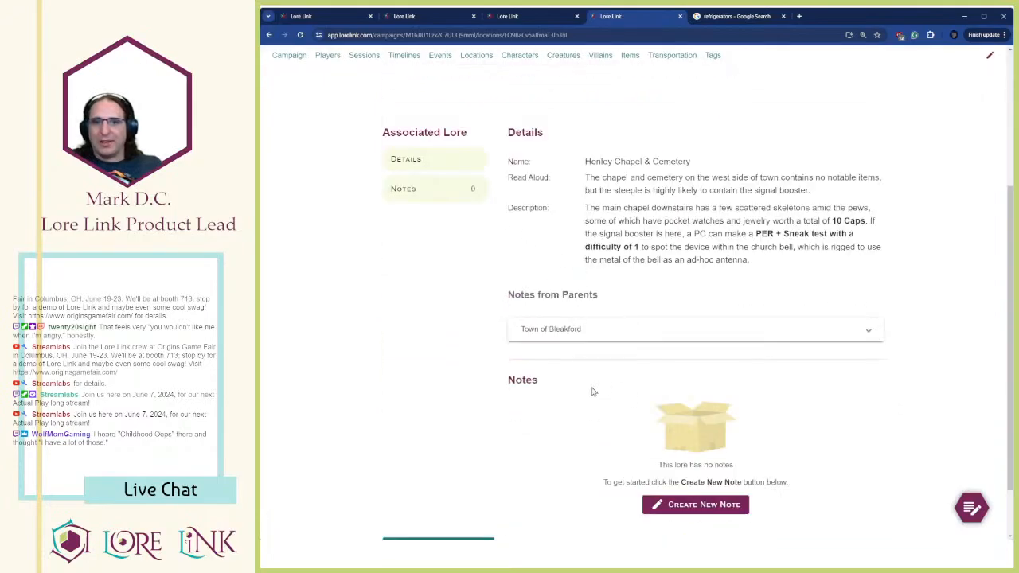
left_click(544, 333)
scroll(680, 343, "down", 2)
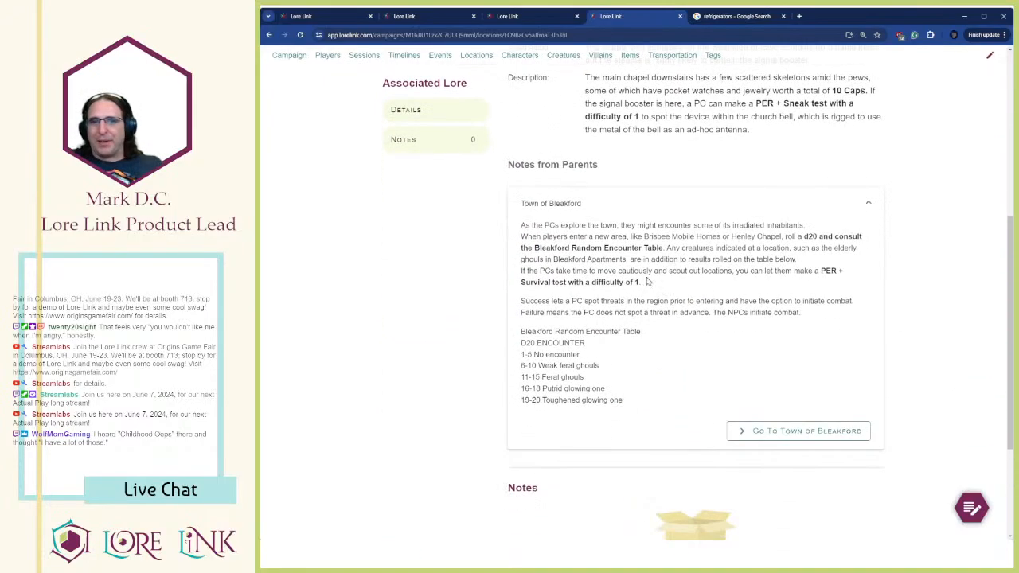
left_click_drag(520, 203, 662, 414)
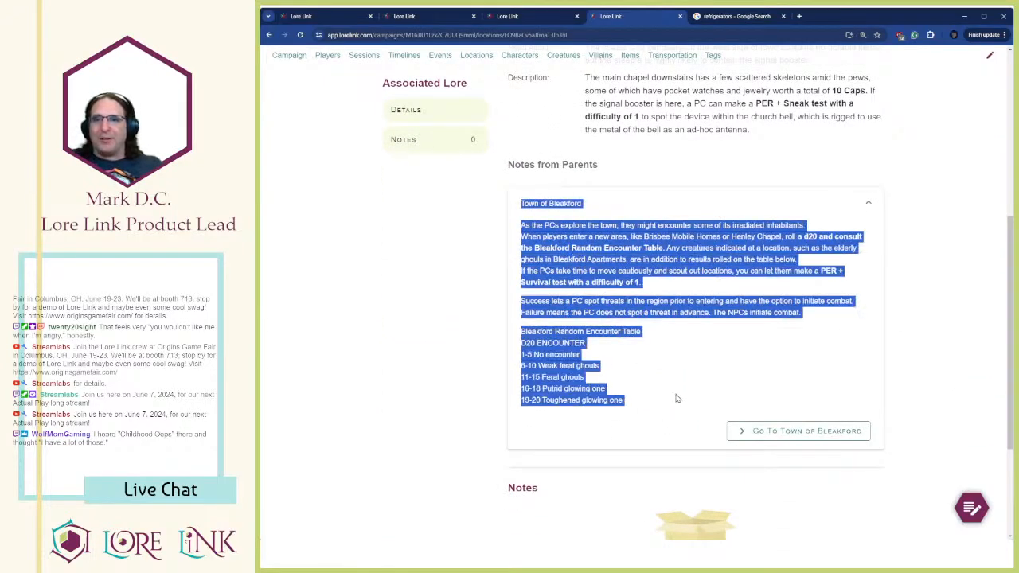
Review Henley Chapel & Cemetery's details alongside the inherited Town of Bleakford encounter rules and Bleakford Random Encounter Table
left_click(674, 374)
left_click_drag(635, 205, 647, 398)
left_click(648, 405)
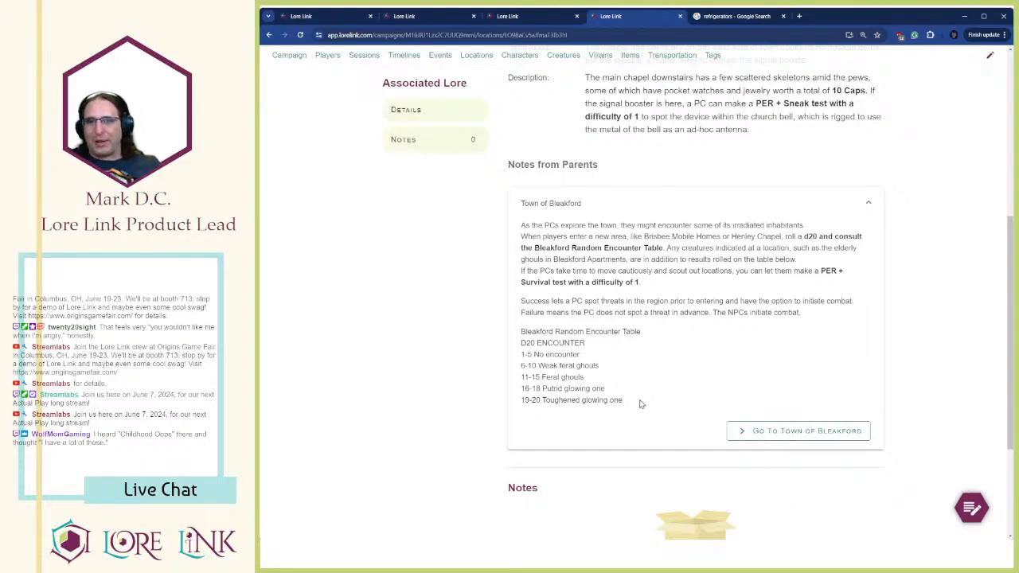
scroll(639, 405, "up", 1)
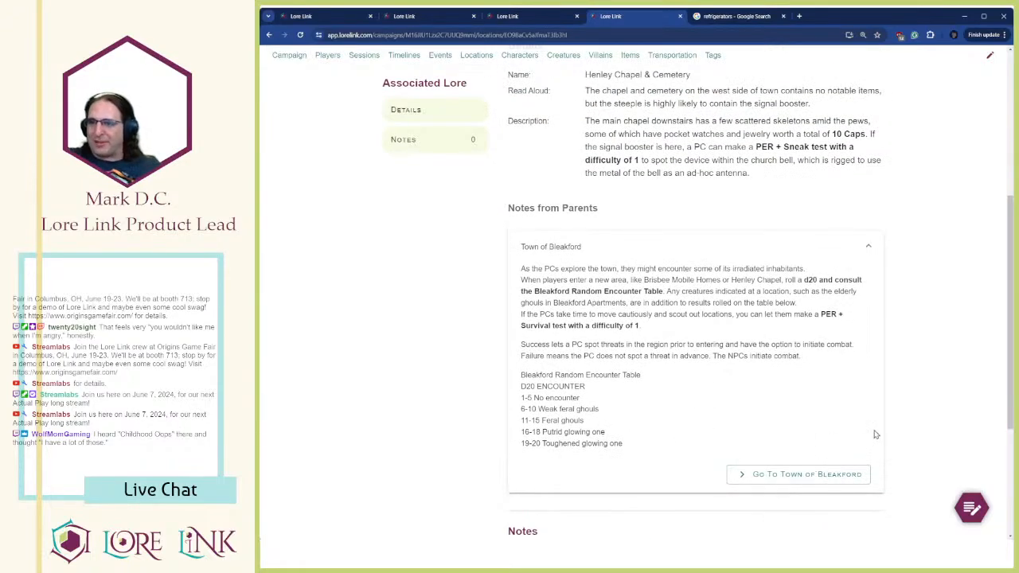
scroll(782, 435, "up", 2)
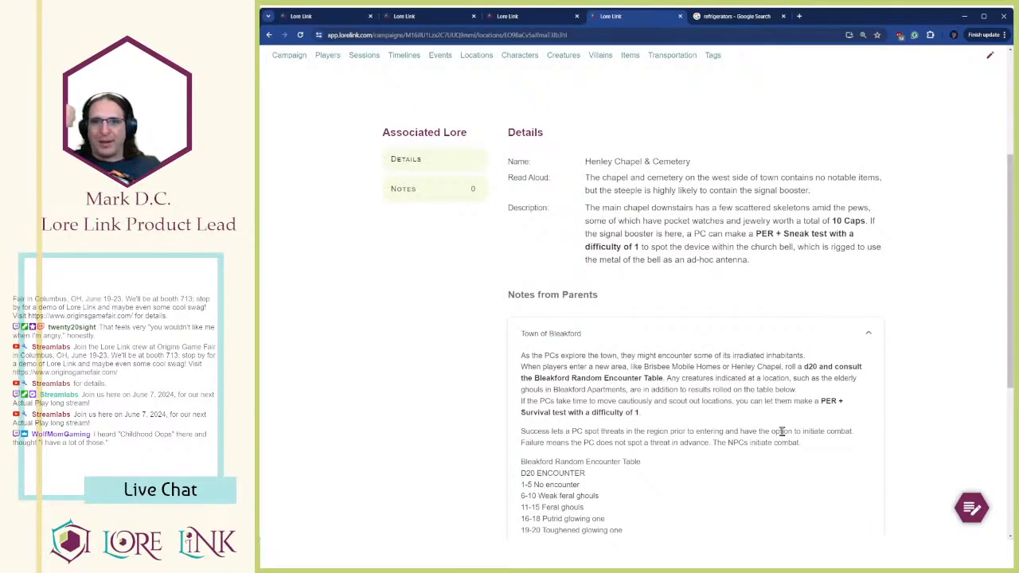
scroll(782, 430, "up", 1)
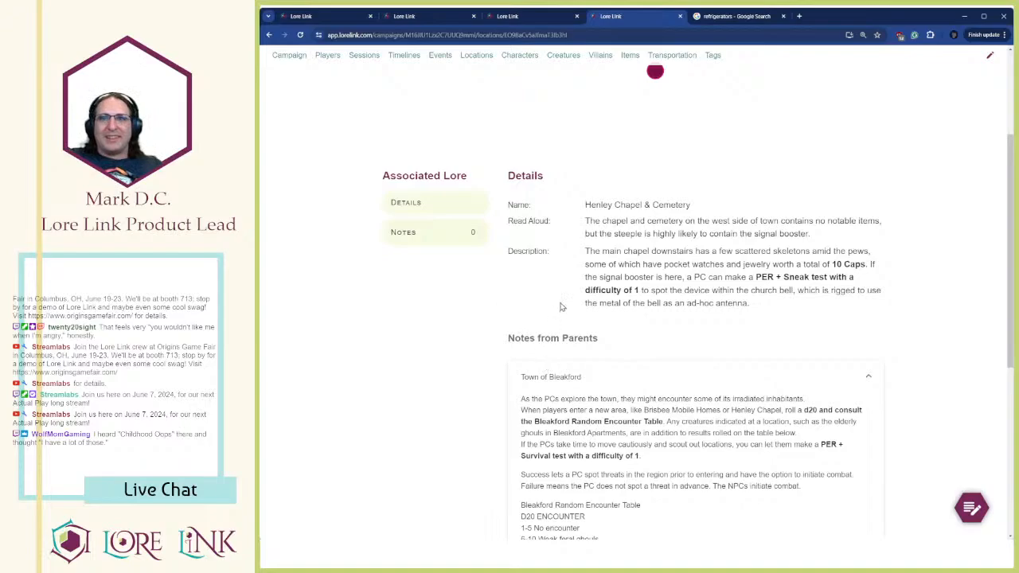
scroll(561, 306, "down", 1)
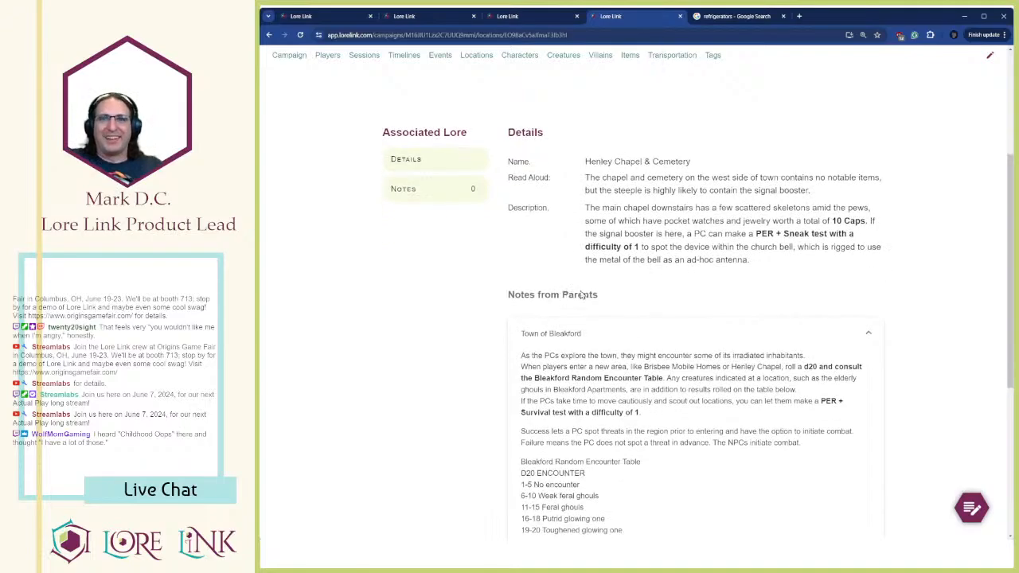
scroll(585, 298, "up", 4)
scroll(587, 303, "down", 5)
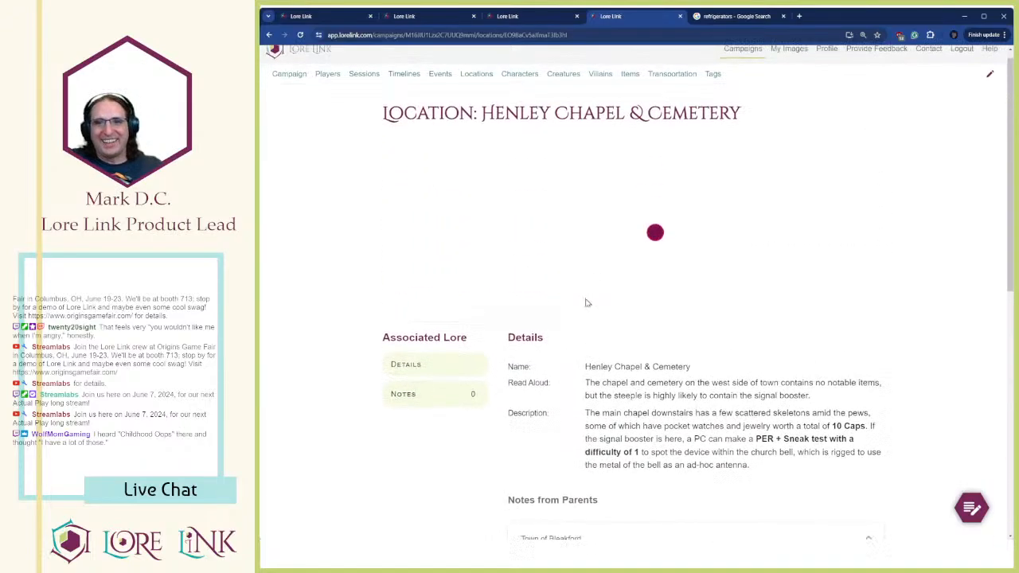
scroll(587, 308, "down", 2)
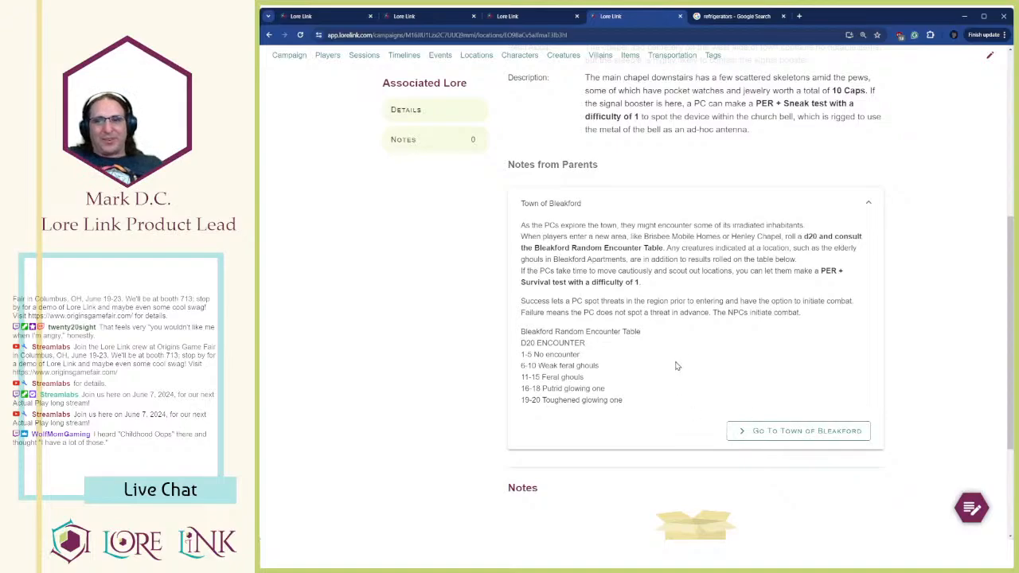
left_click_drag(631, 412, 612, 280)
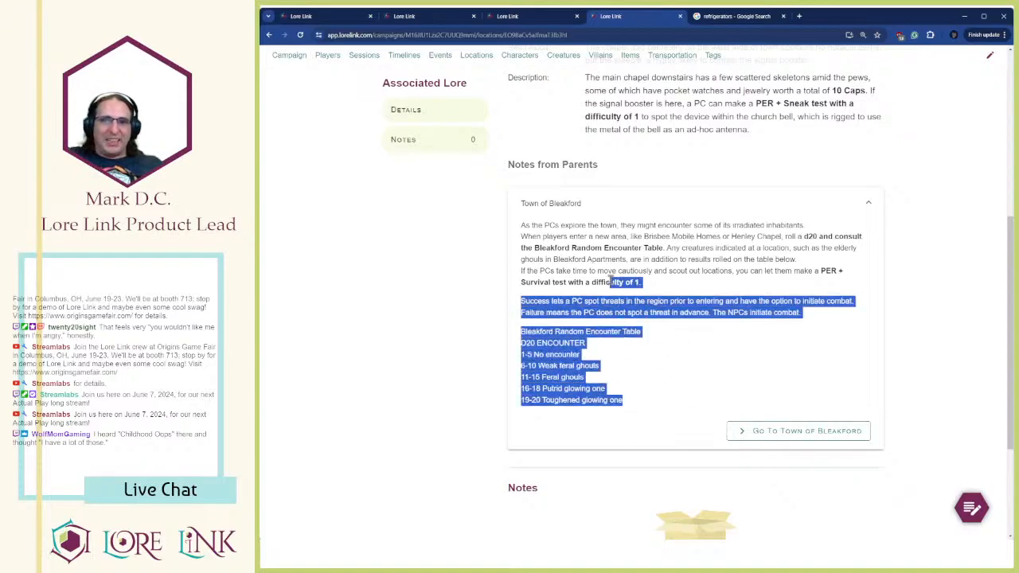
left_click(522, 265)
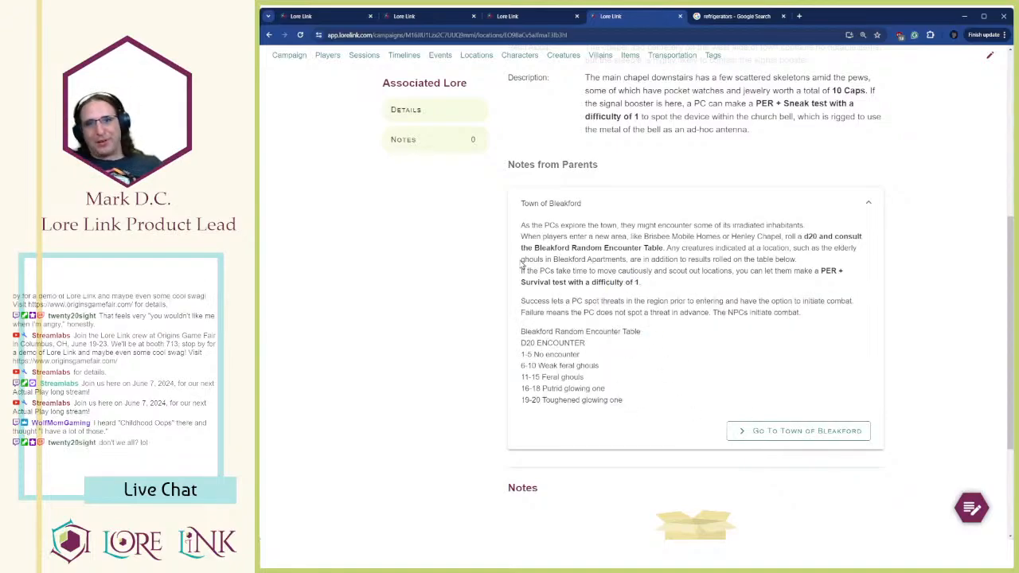